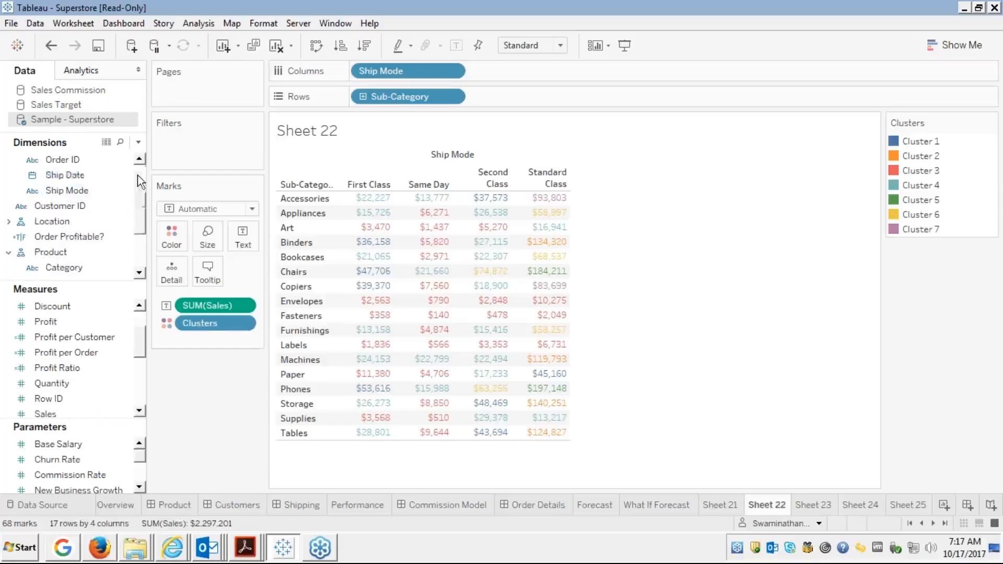
# Scroll the Data pane back up to bring the dimension fields into view.
pyautogui.scroll(3, 134, 175)
# Add a Sub-Category filter card to Sheet 22, keeping every sub-category included.
pyautogui.click(113, 176)
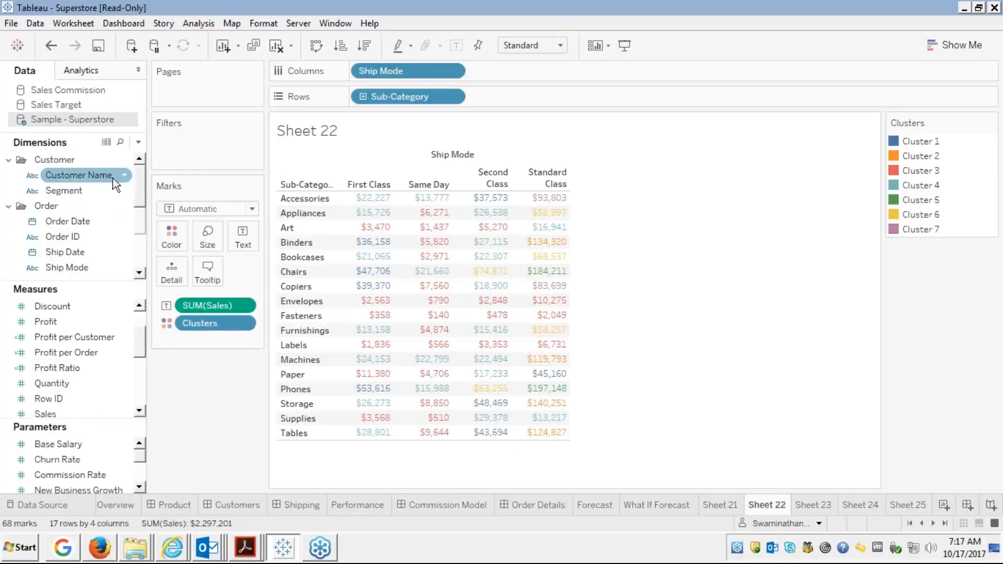
pyautogui.click(70, 187)
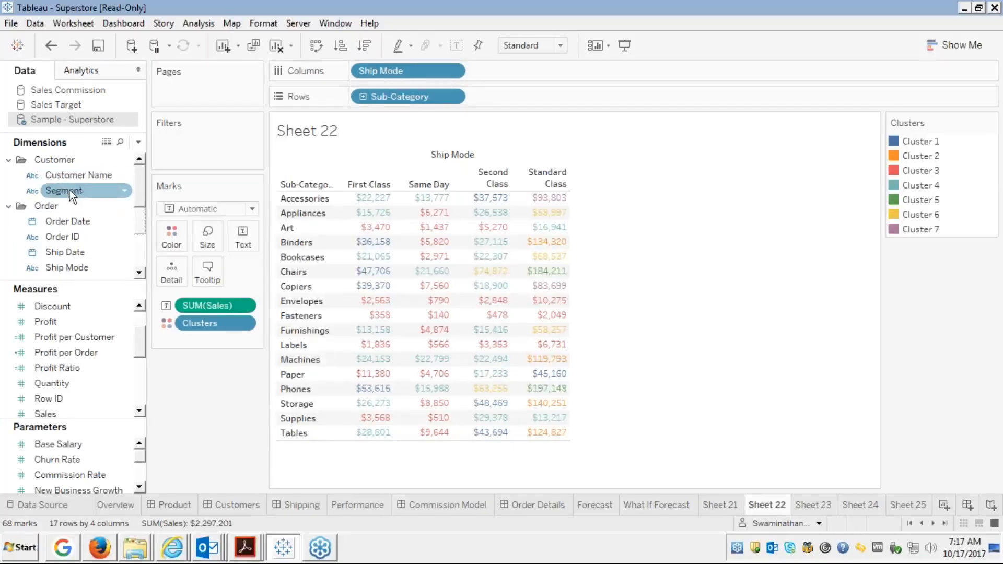
pyautogui.click(90, 176)
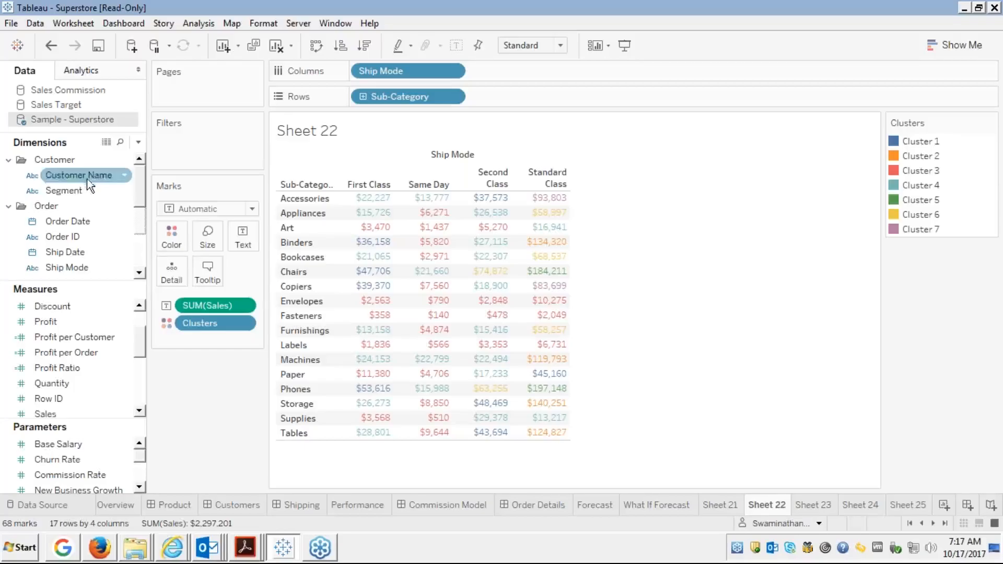
pyautogui.rightClick(89, 175)
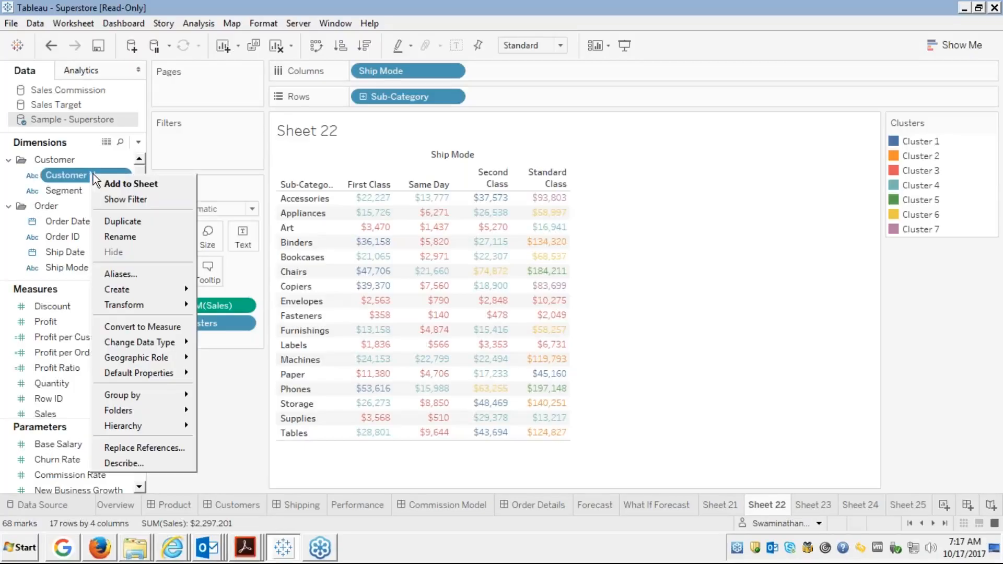
pyautogui.click(161, 150)
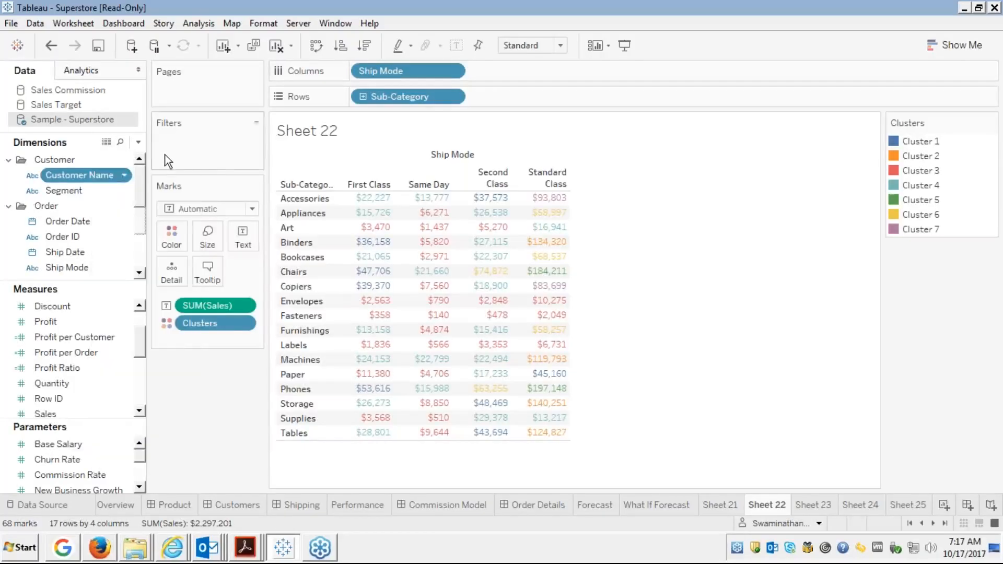
pyautogui.click(139, 263)
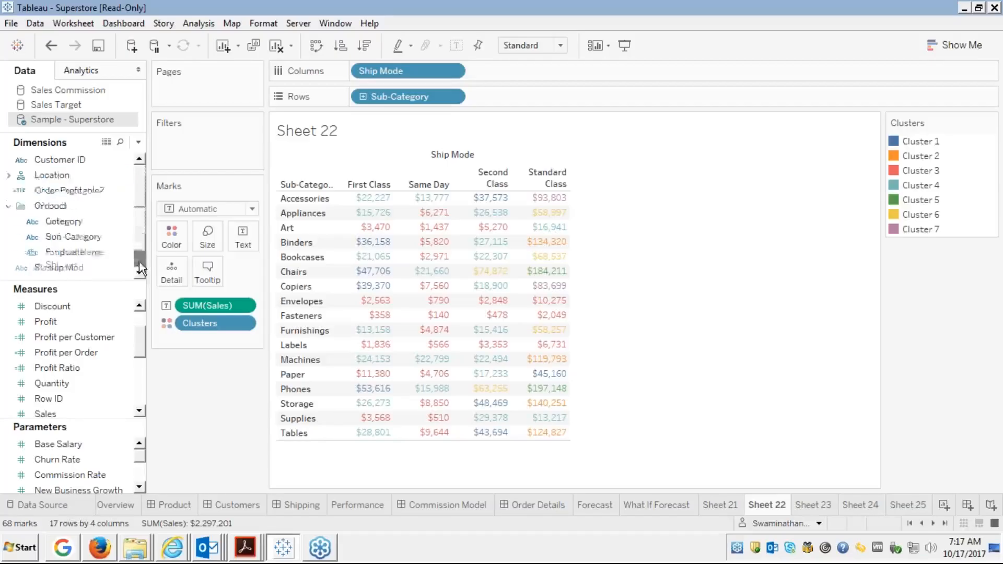
pyautogui.click(136, 263)
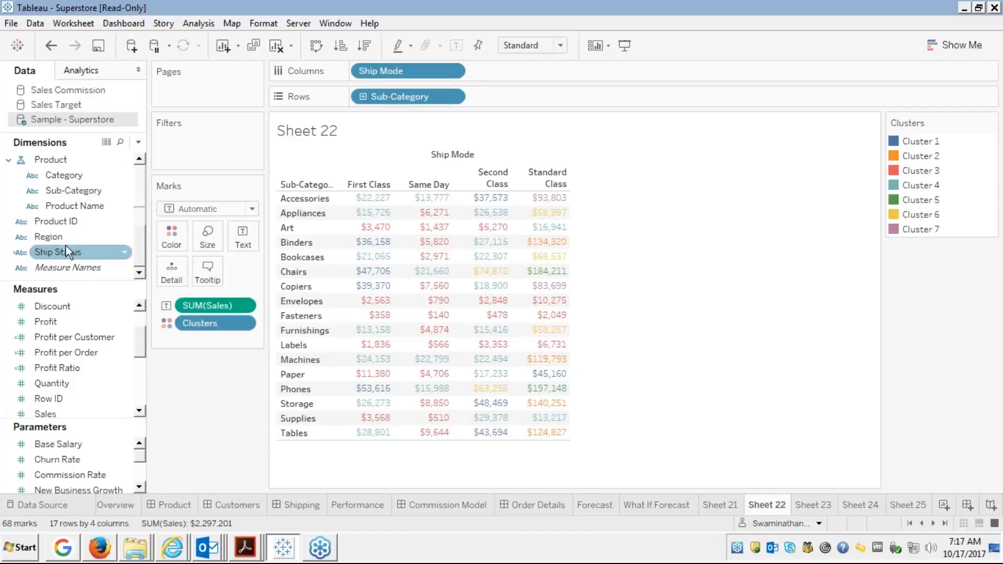
pyautogui.rightClick(83, 190)
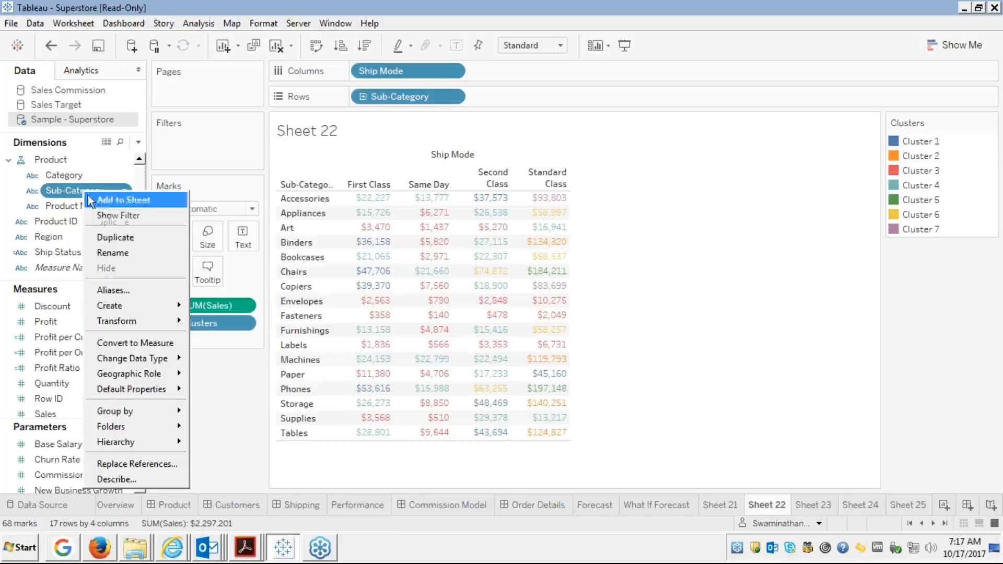
pyautogui.click(118, 218)
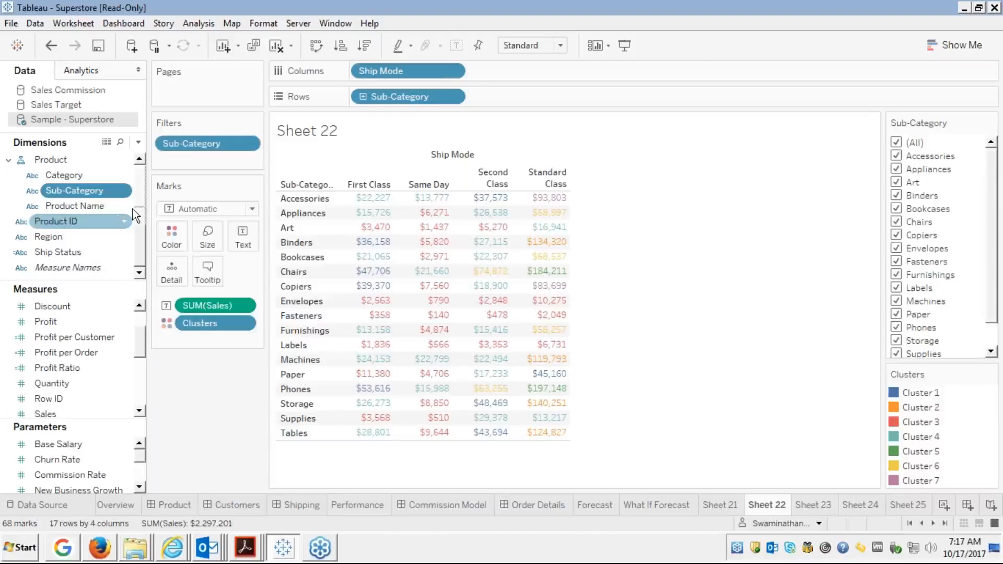
# Give the Sub-Category filter the condition SUM(Profit) >= 0, leaving 14 rows.
pyautogui.rightClick(207, 143)
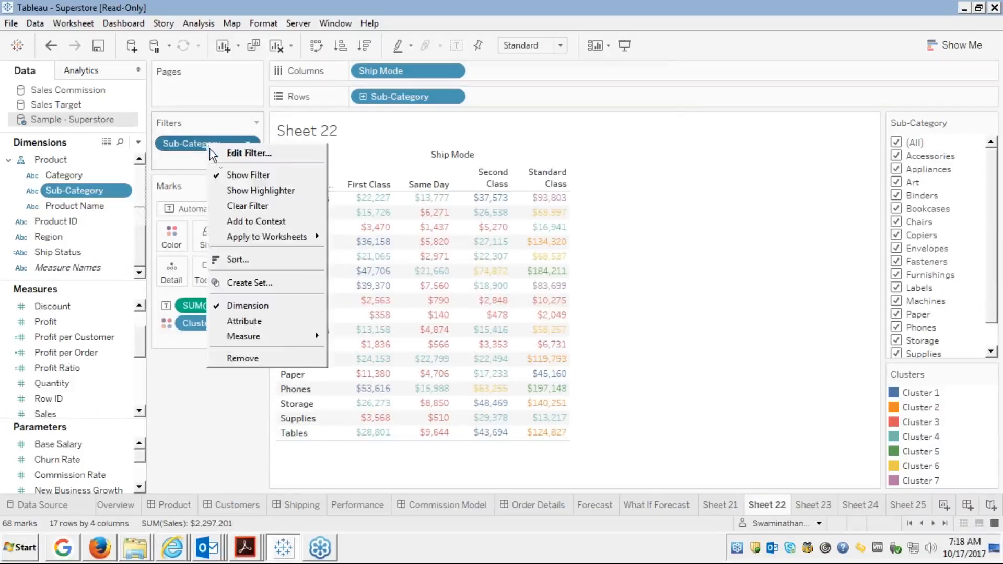
pyautogui.click(242, 157)
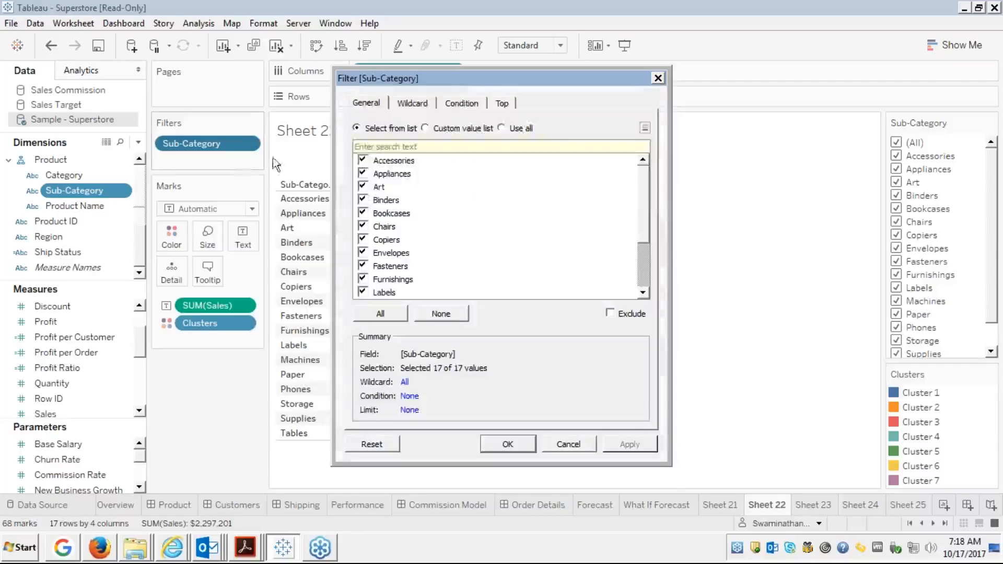
pyautogui.click(453, 102)
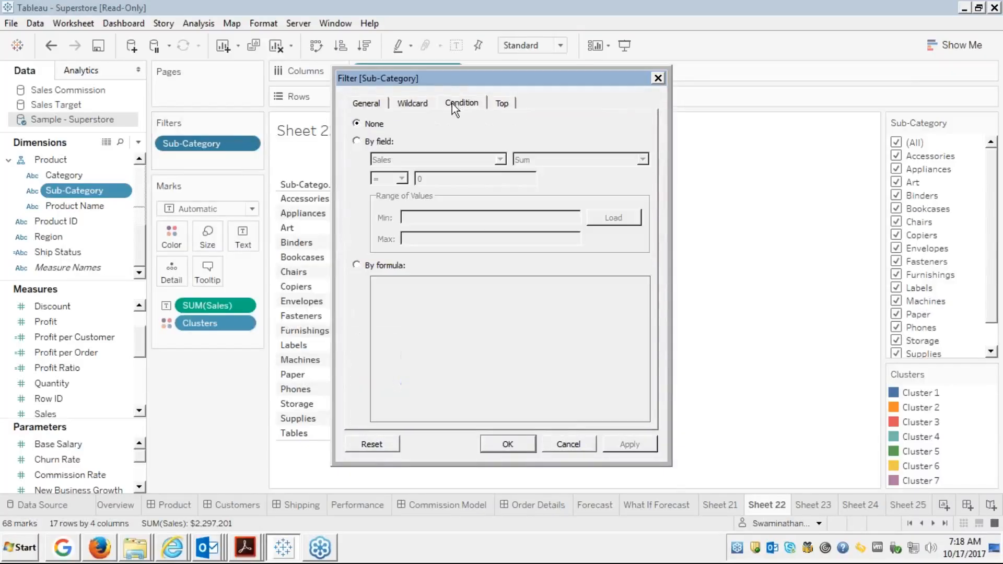
pyautogui.click(357, 141)
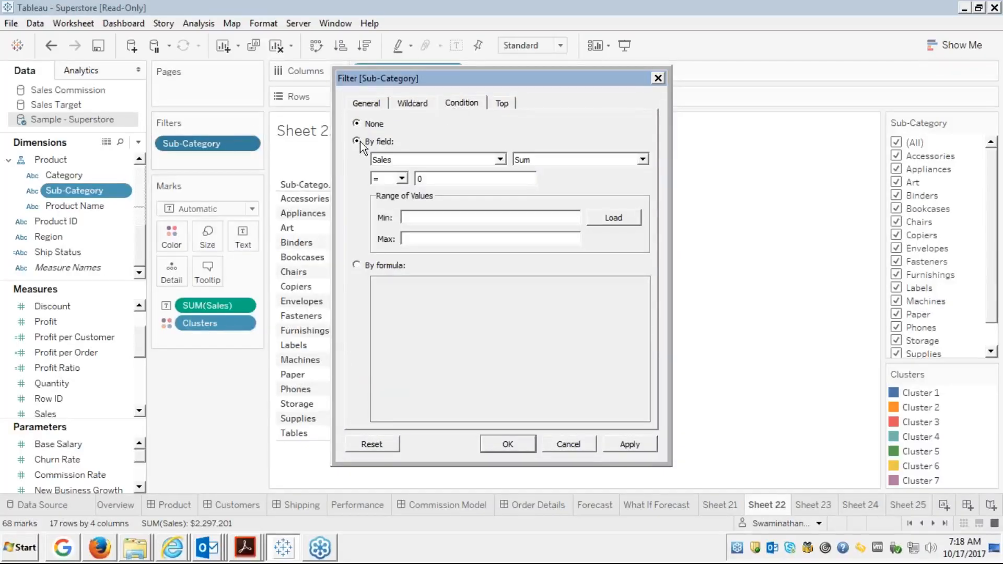
pyautogui.click(499, 161)
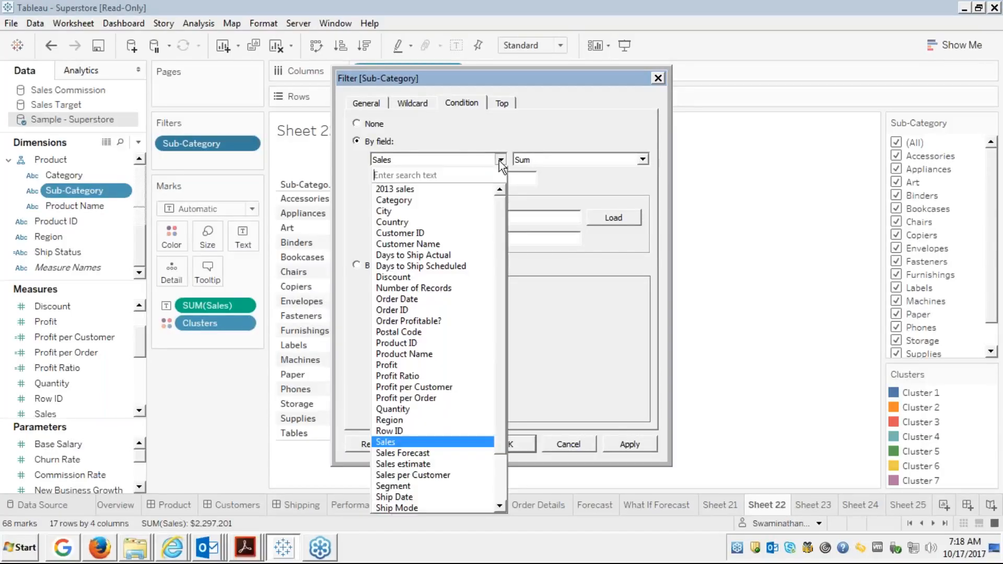
pyautogui.write('pr')
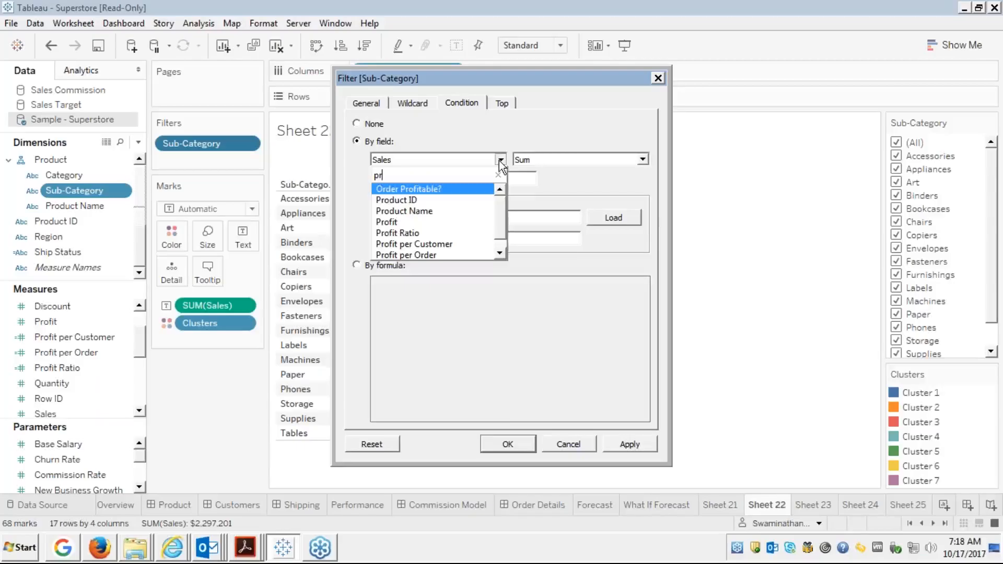
pyautogui.click(387, 221)
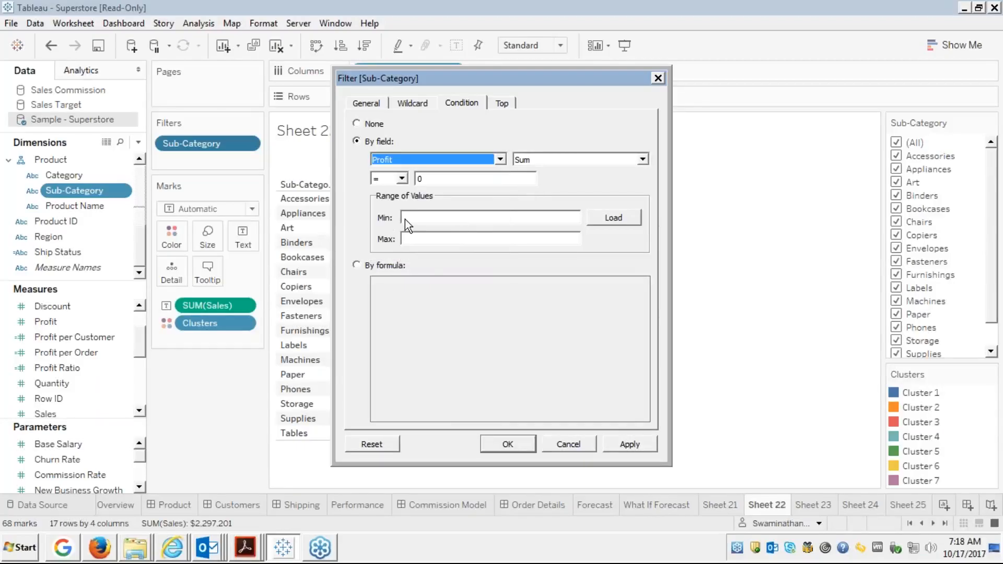
pyautogui.click(401, 178)
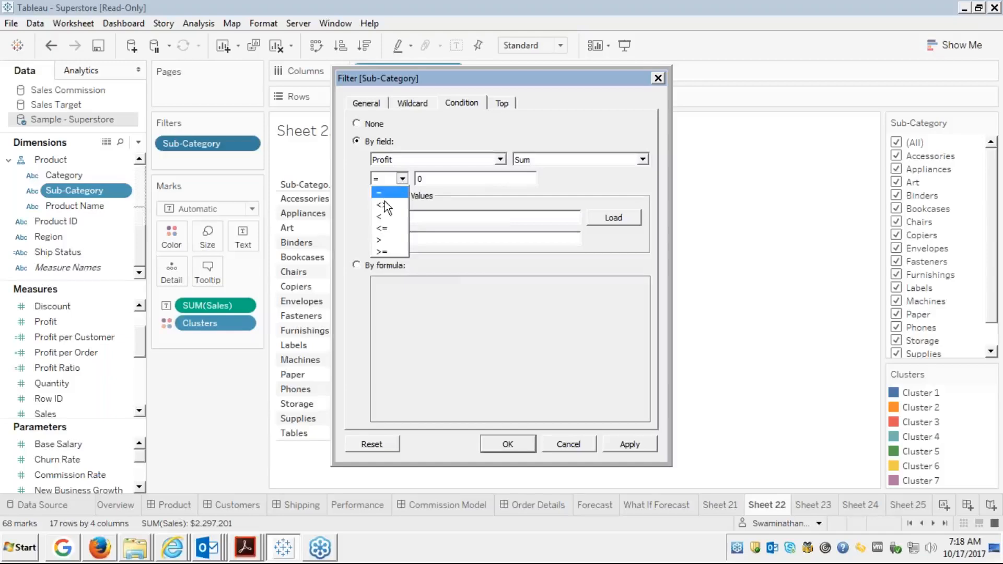
pyautogui.click(383, 251)
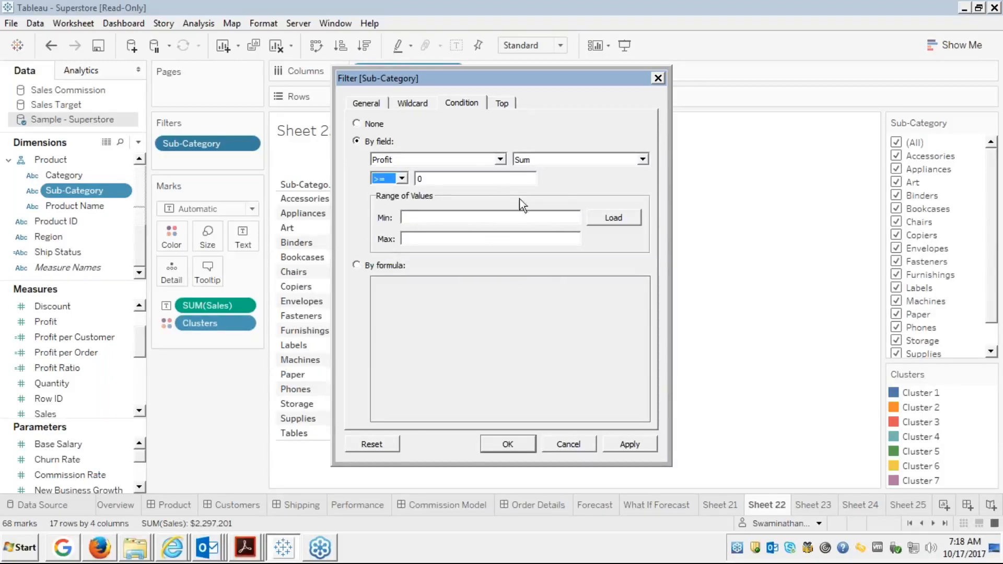
pyautogui.click(466, 174)
pyautogui.click(628, 445)
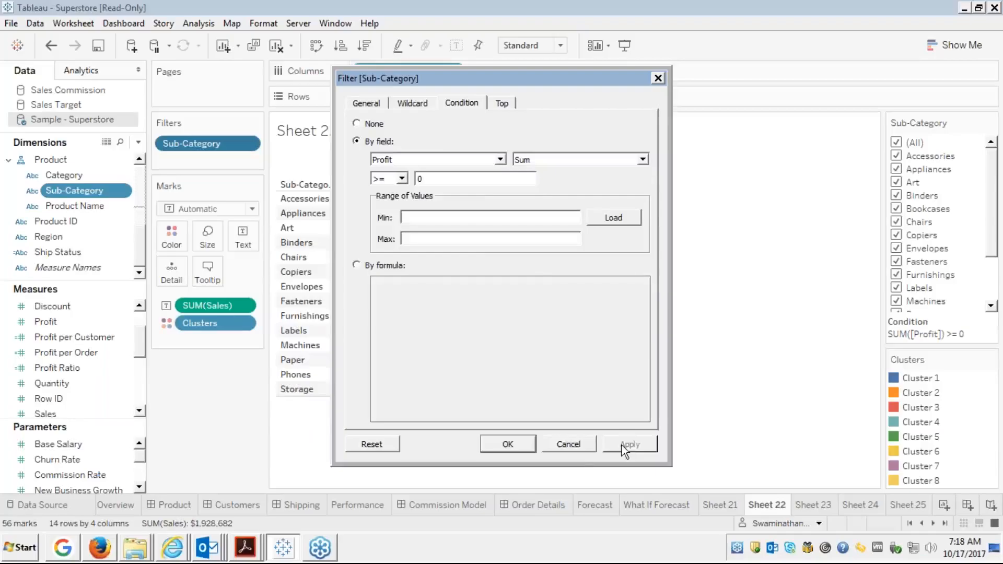
pyautogui.click(564, 445)
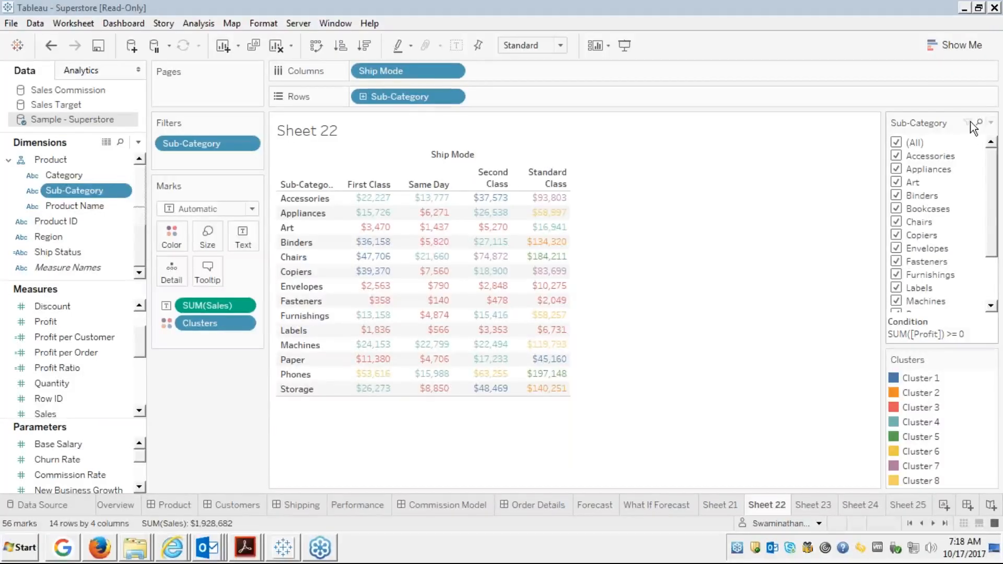
# Hide the Sub-Category filter card, leaving only the Clusters legend.
pyautogui.click(990, 123)
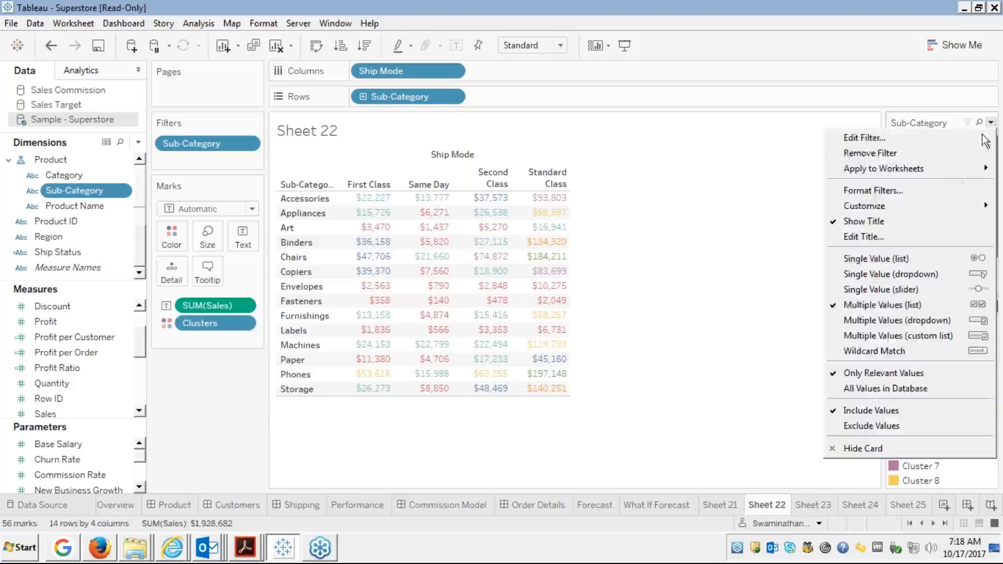
pyautogui.click(857, 446)
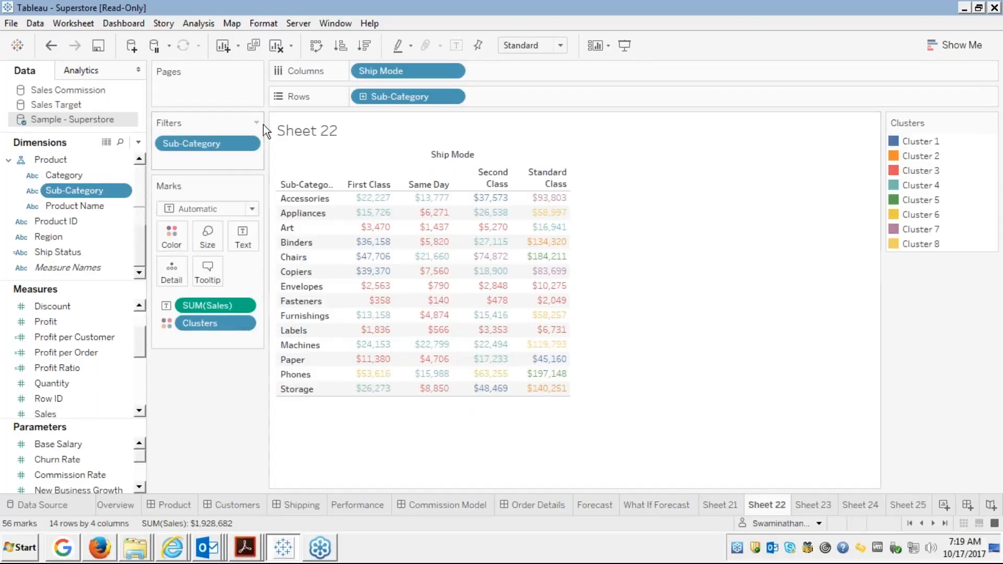
# Change the Sub-Category Profit condition to SUM(Profit) >= 20000, leaving seven sub-categories.
pyautogui.rightClick(211, 142)
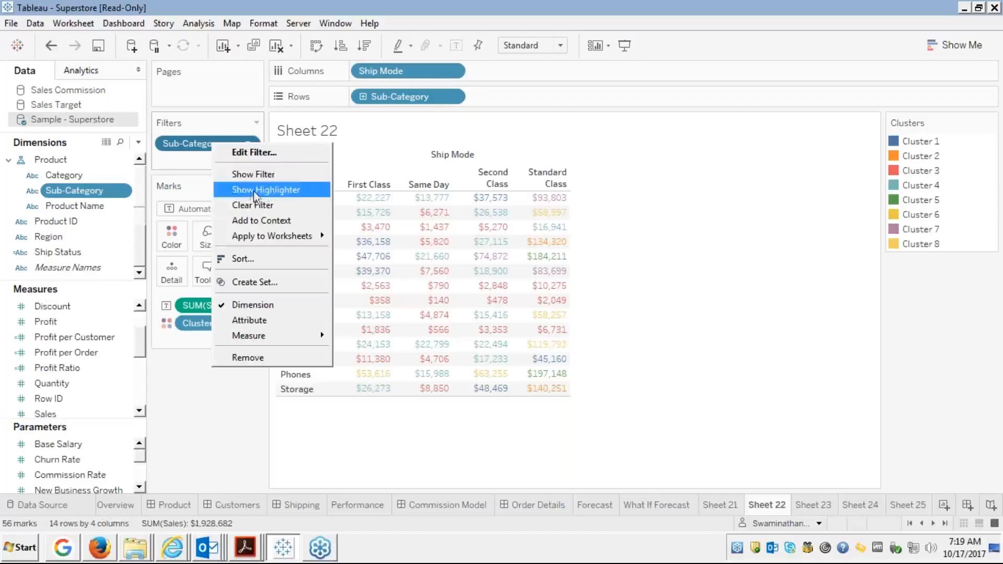
pyautogui.click(259, 153)
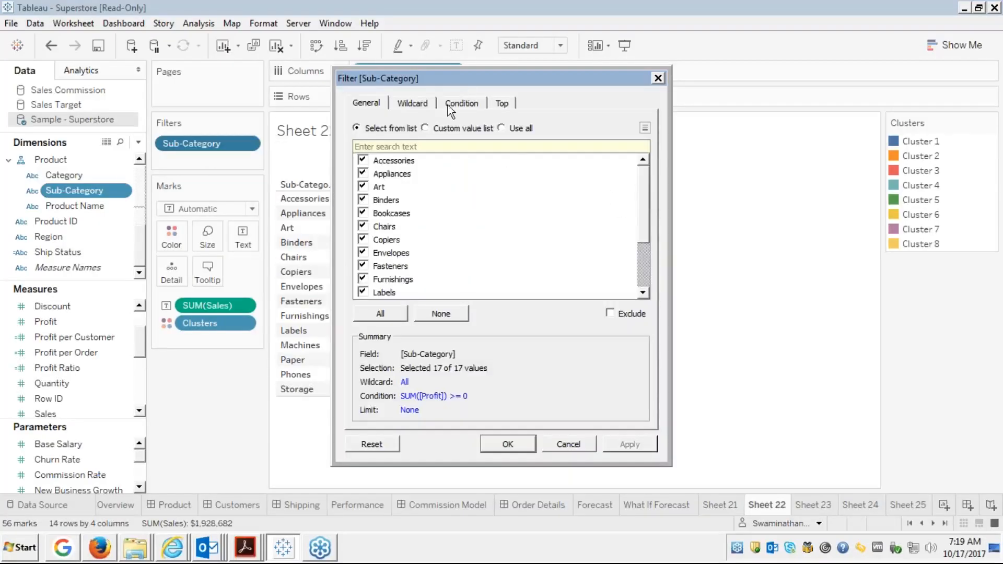
pyautogui.click(452, 107)
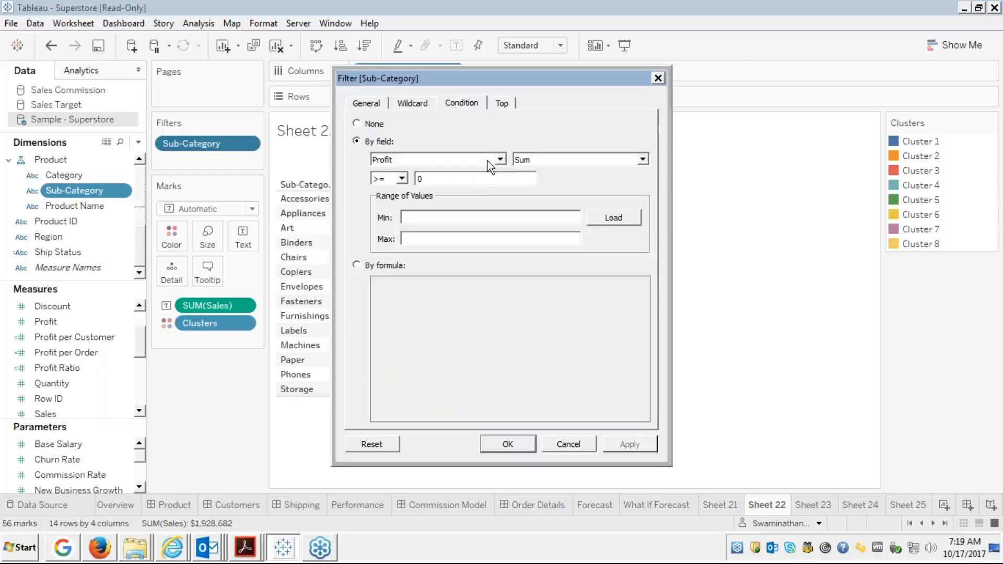
pyautogui.click(452, 180)
pyautogui.press('BackSpace')
pyautogui.write('100000')
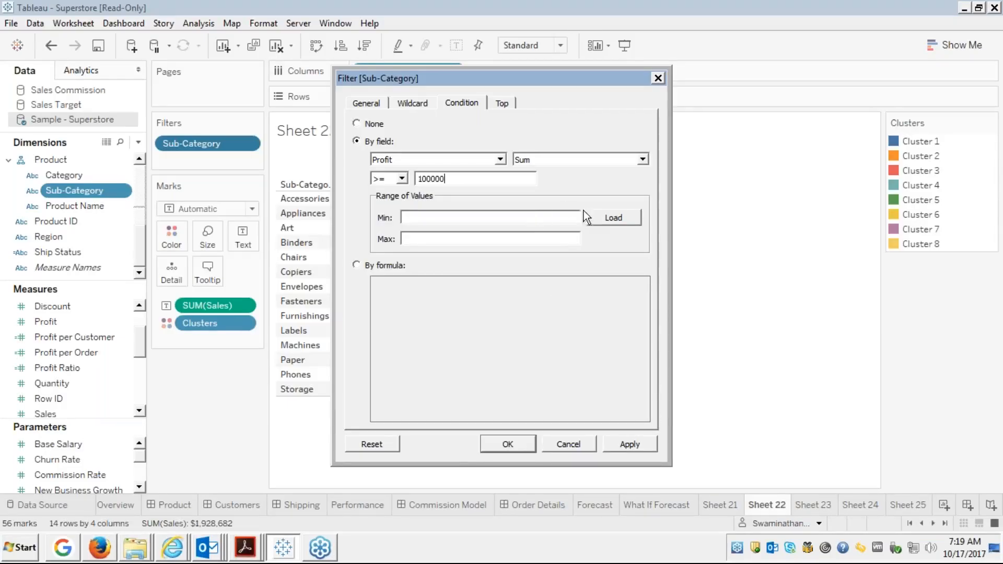
pyautogui.click(599, 214)
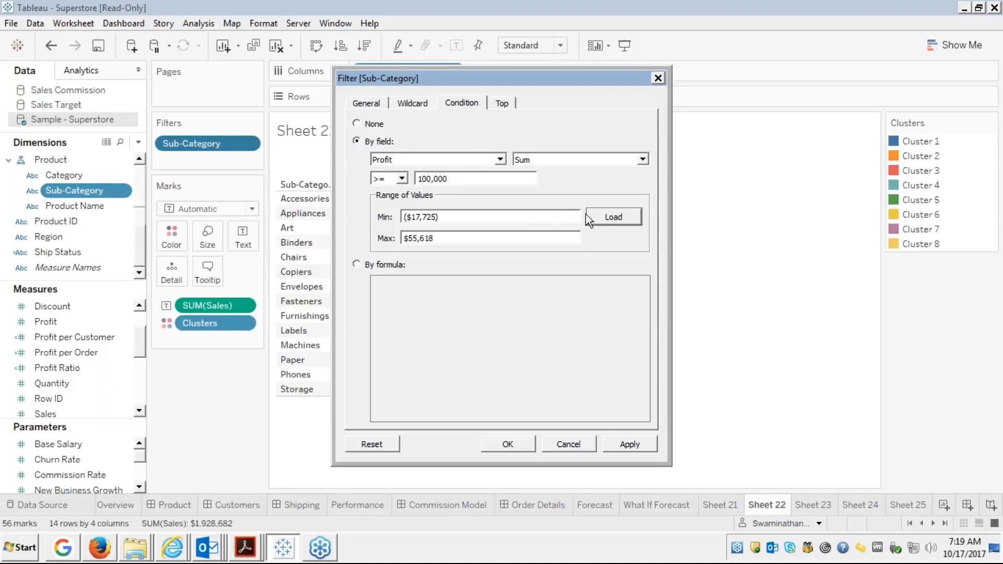
pyautogui.click(451, 179)
pyautogui.press('BackSpace')
pyautogui.press('BackSpace')
pyautogui.press('BackSpace')
pyautogui.press('BackSpace')
pyautogui.press('BackSpace')
pyautogui.press('BackSpace')
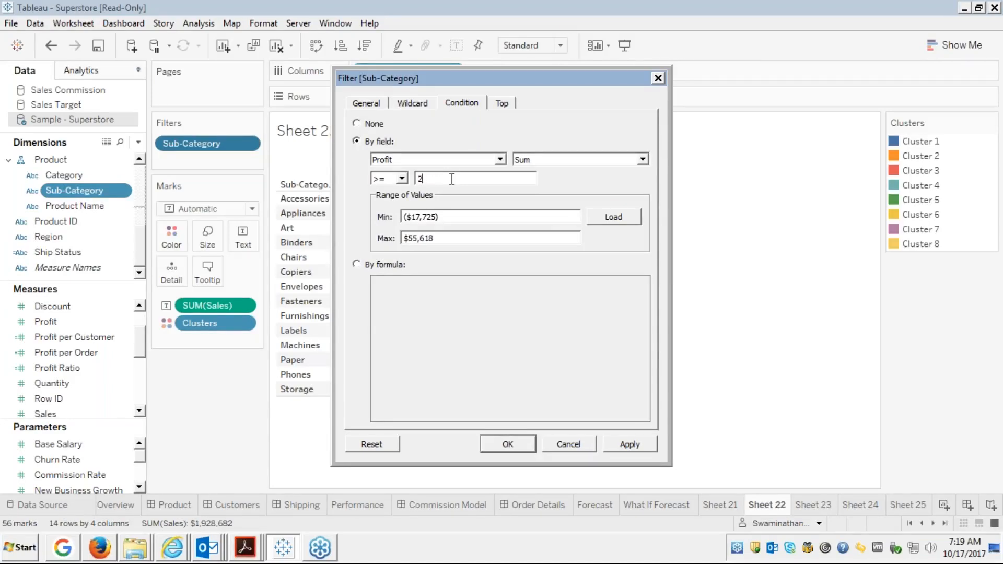
pyautogui.write('20000')
pyautogui.click(641, 444)
pyautogui.click(512, 445)
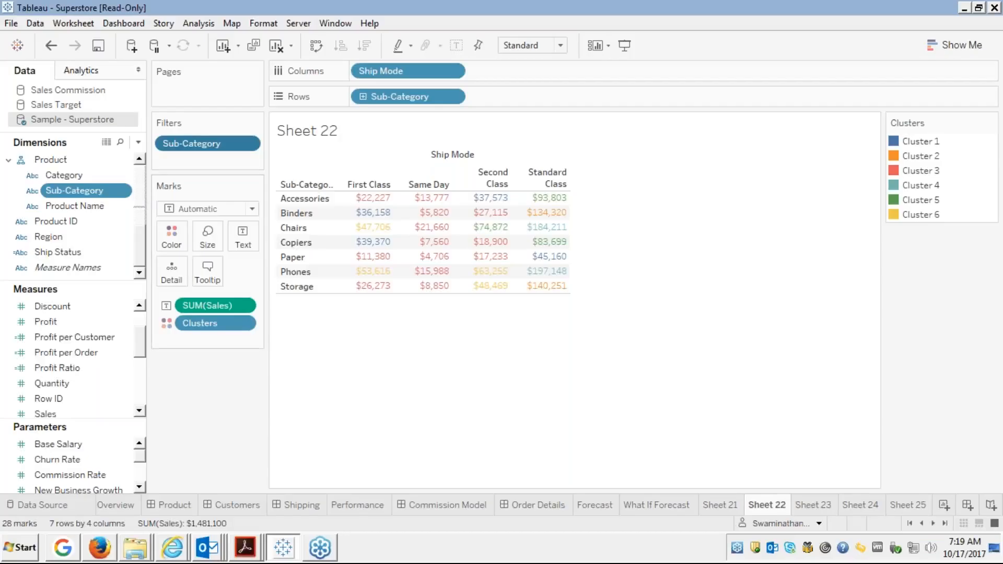
# Create a float 'Profit Parameter' from Profit, ranging -6,599.978 to 8,399.976.
pyautogui.rightClick(54, 321)
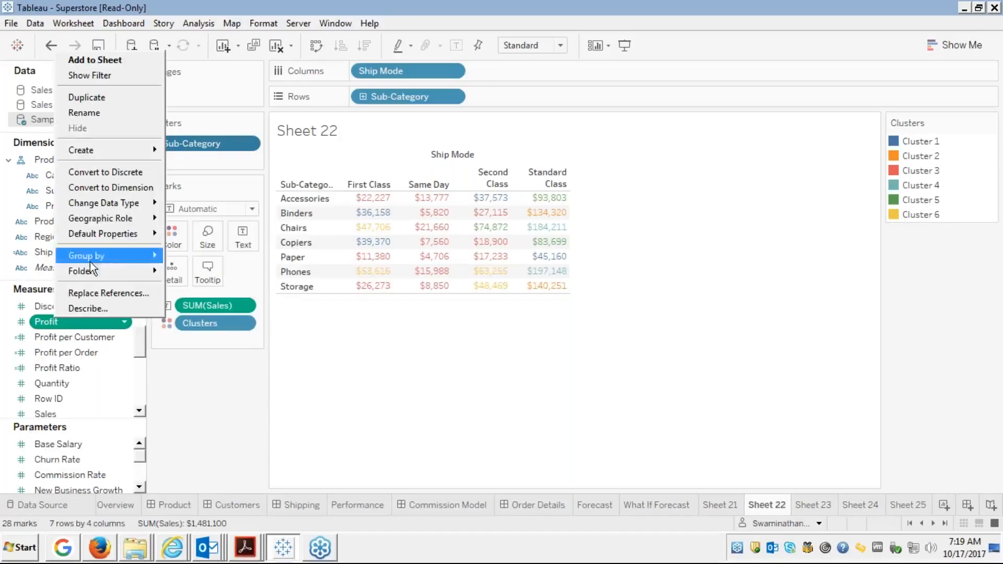
pyautogui.moveTo(107, 146)
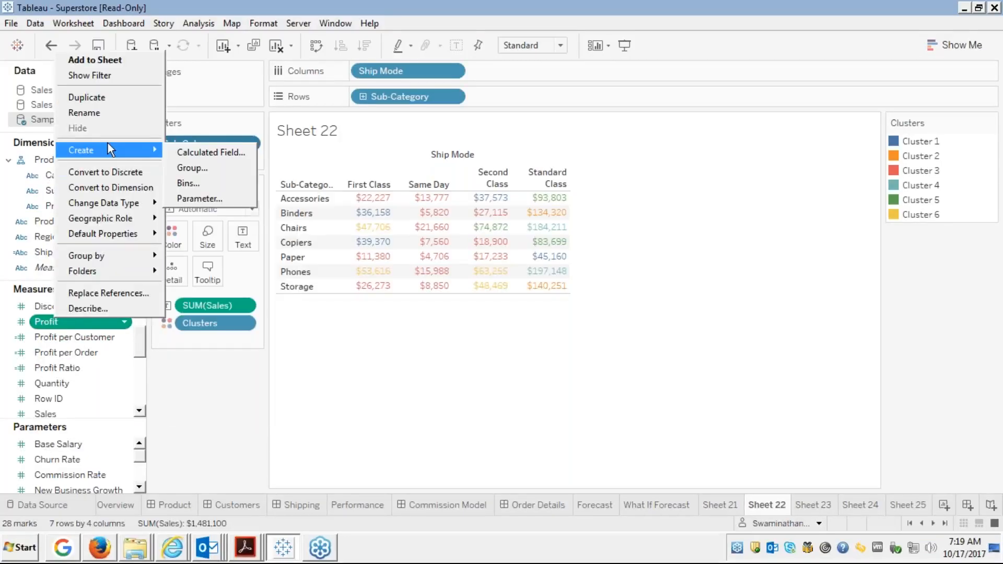
pyautogui.click(191, 199)
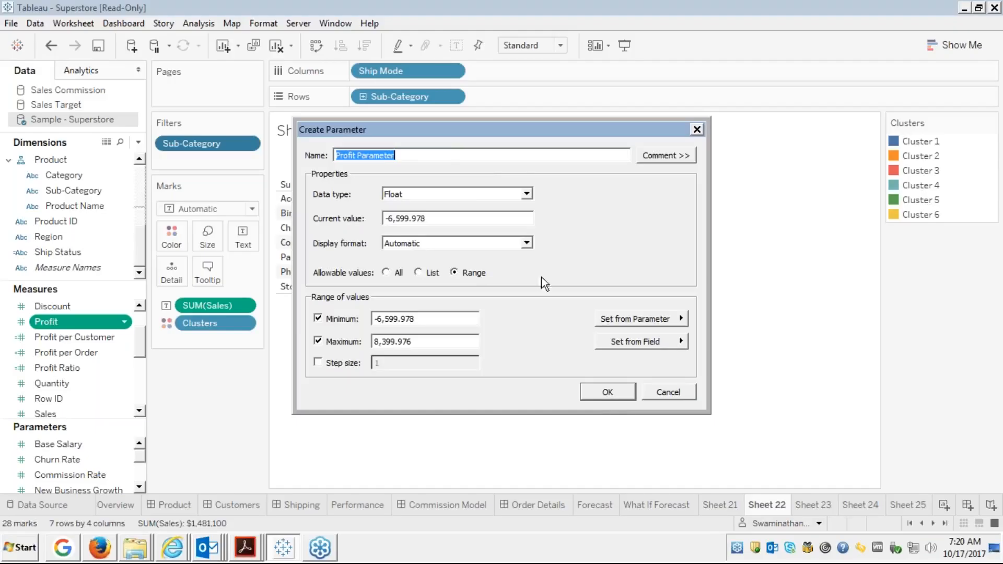
pyautogui.click(606, 393)
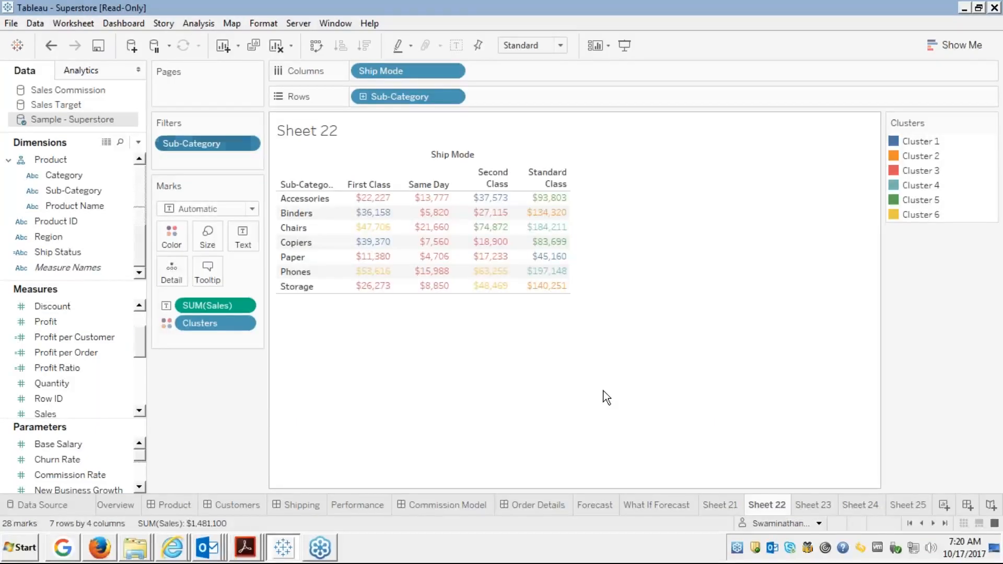
# Show the Profit Parameter slider control beside the crosstab.
pyautogui.click(139, 491)
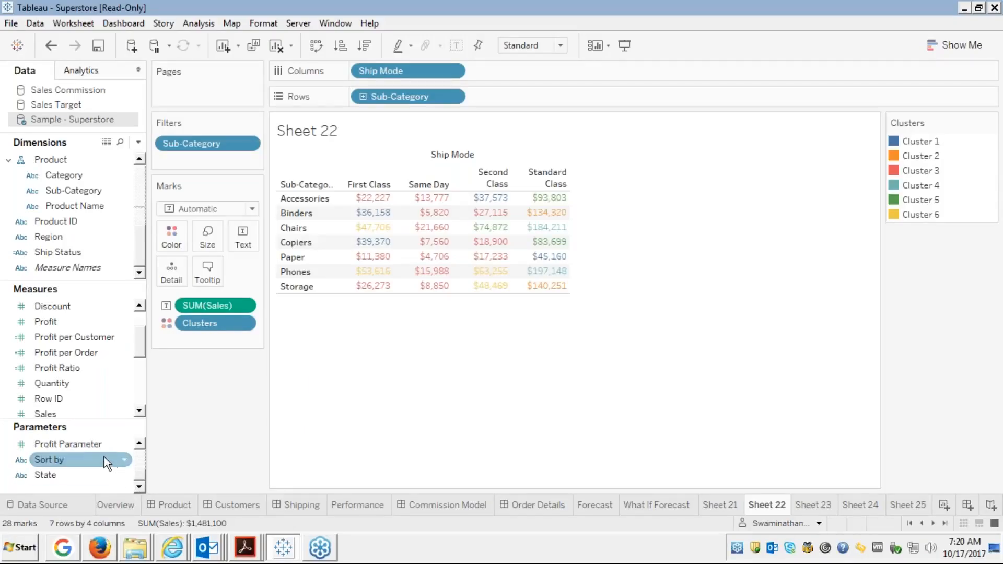
pyautogui.click(89, 444)
pyautogui.rightClick(89, 447)
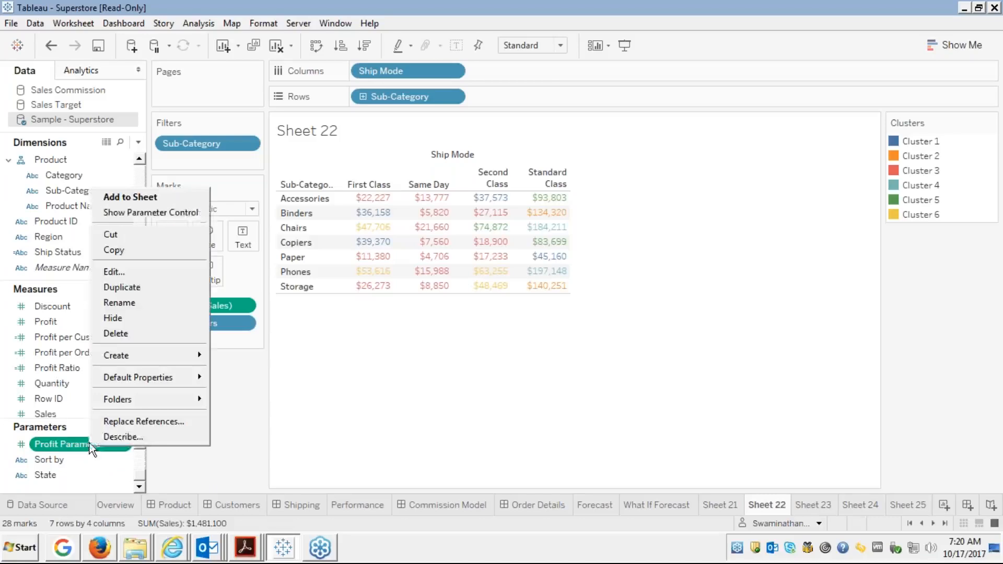
pyautogui.click(154, 214)
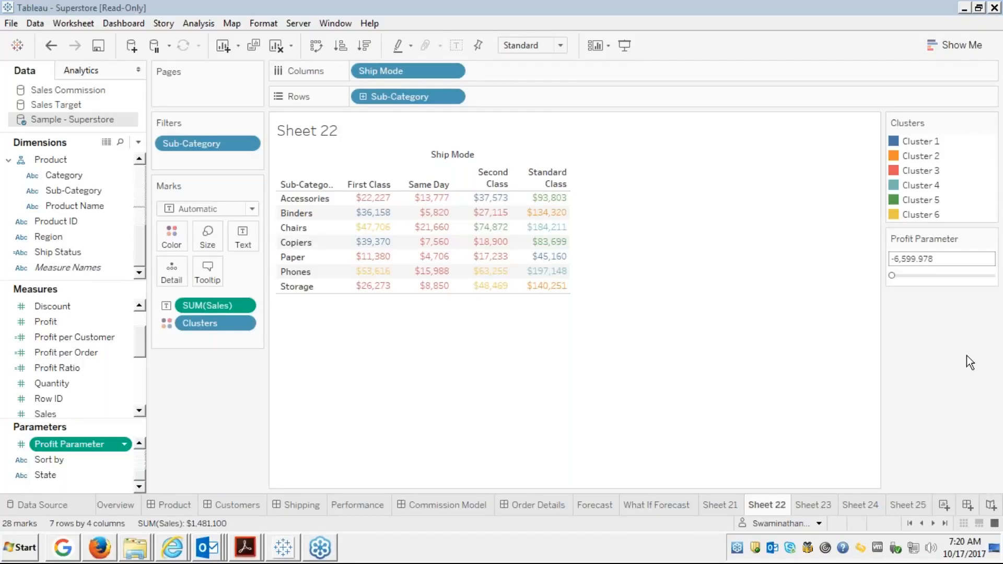
pyautogui.click(990, 241)
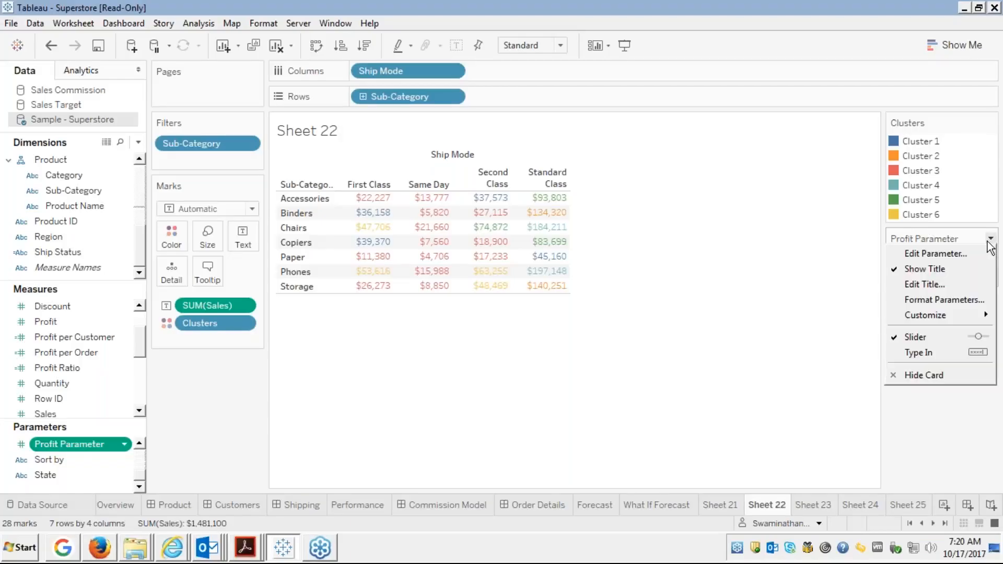
pyautogui.click(766, 336)
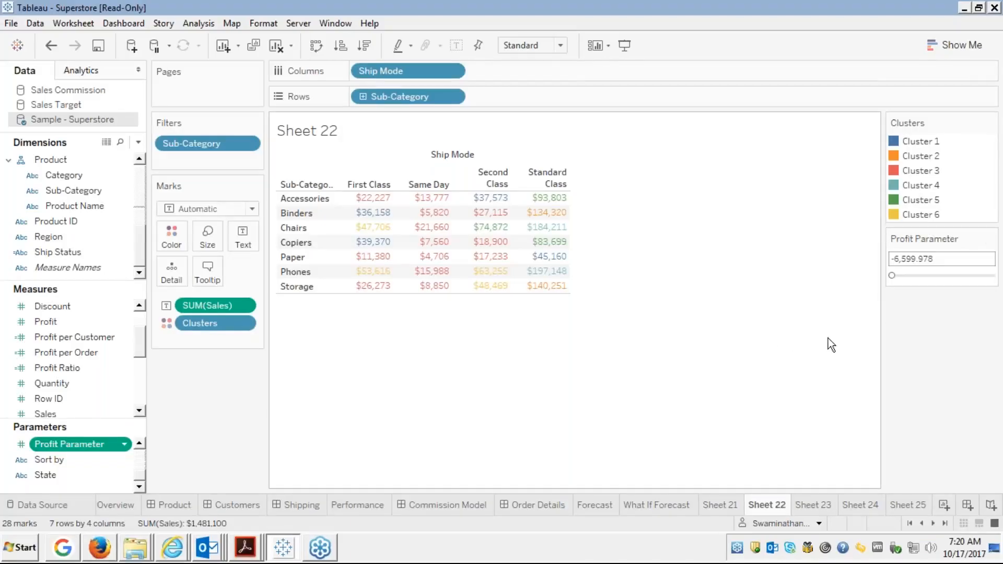
# Move the Profit Parameter slider, settling at -1,670.028136068.
pyautogui.click(898, 276)
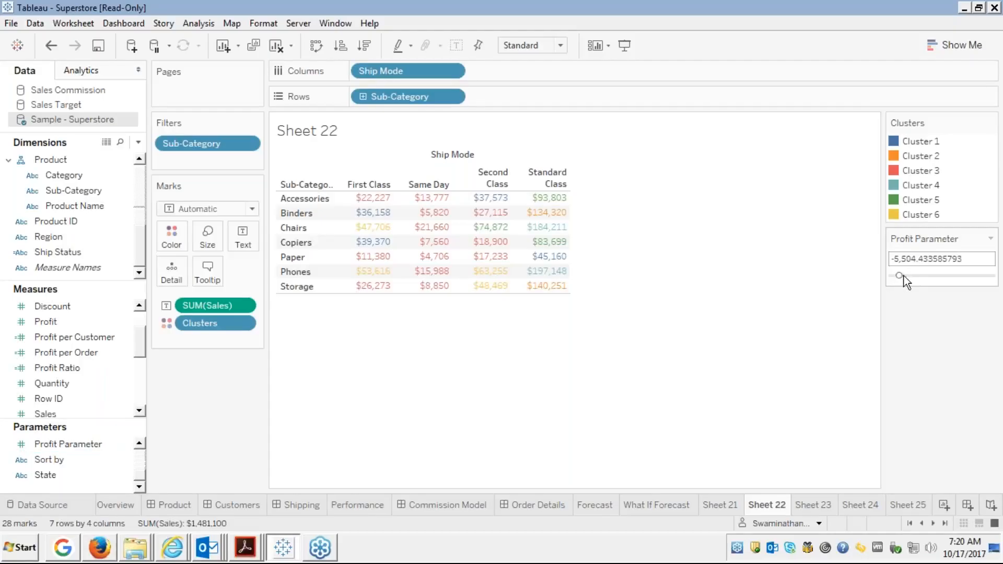
pyautogui.moveTo(903, 275); pyautogui.dragTo(913, 274)
pyautogui.click(937, 276)
pyautogui.click(948, 275)
pyautogui.click(961, 274)
pyautogui.moveTo(961, 275); pyautogui.dragTo(925, 275)
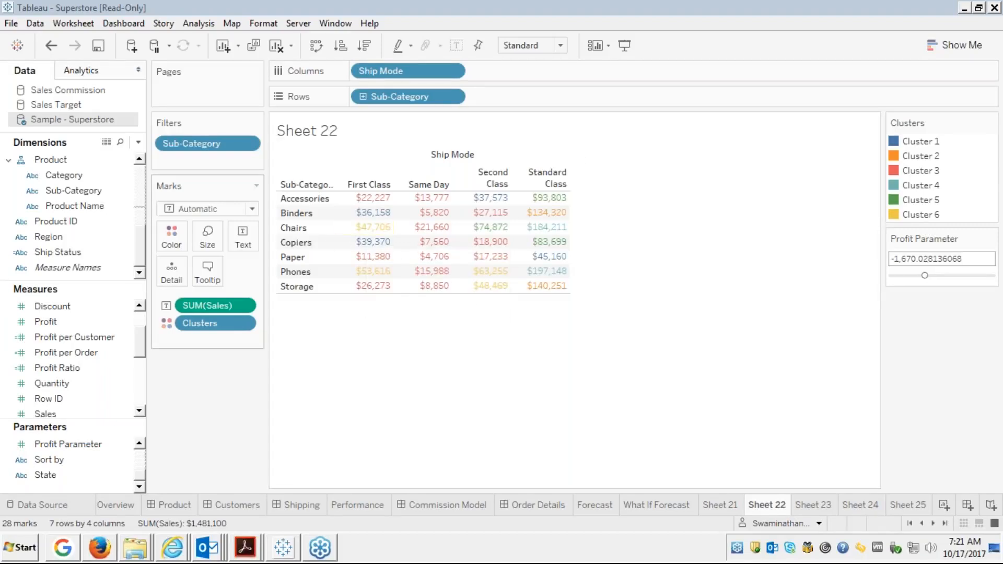
# Start a new calculated field from Profit, named 'Profit Calculation'.
pyautogui.rightClick(46, 322)
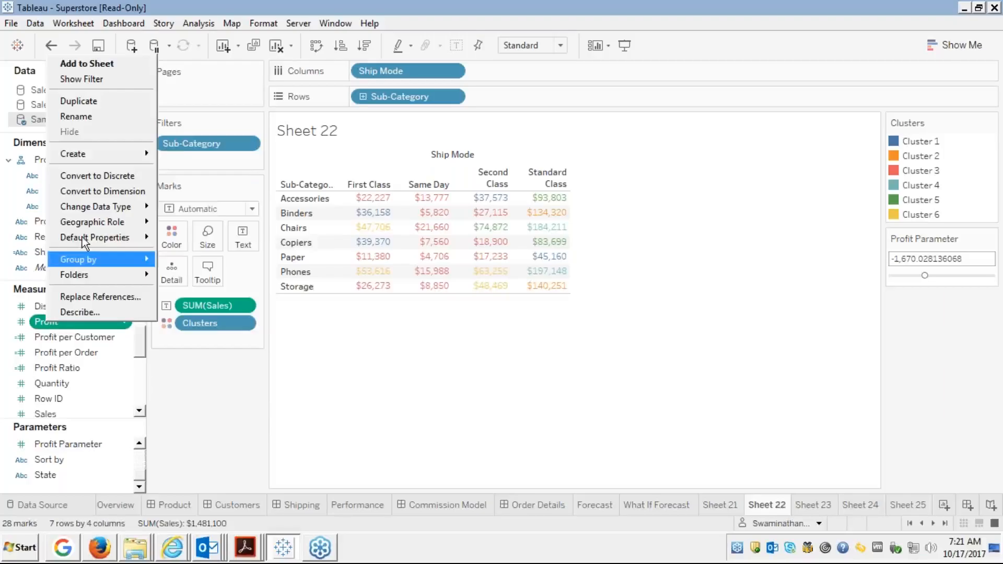
pyautogui.moveTo(106, 157)
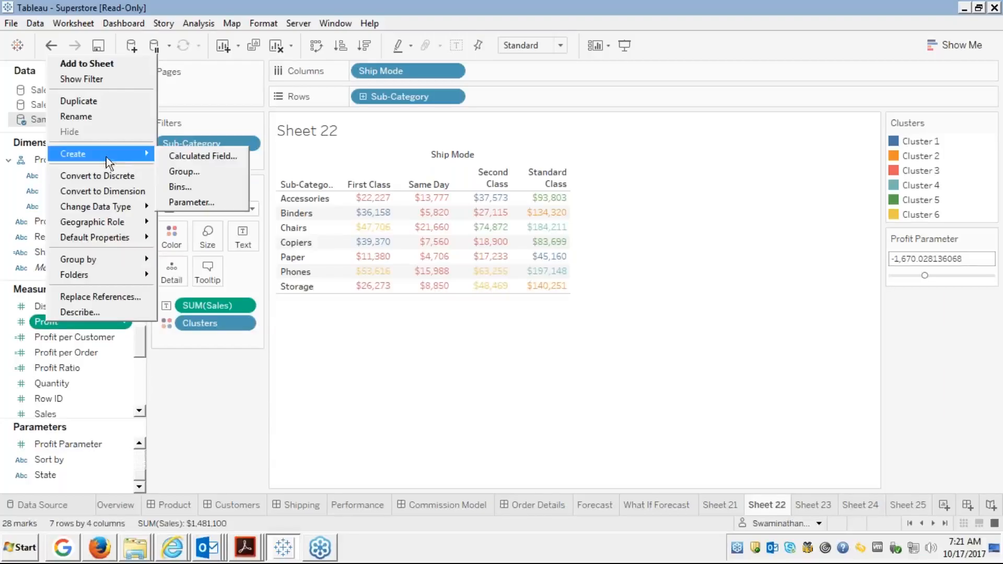
pyautogui.click(158, 156)
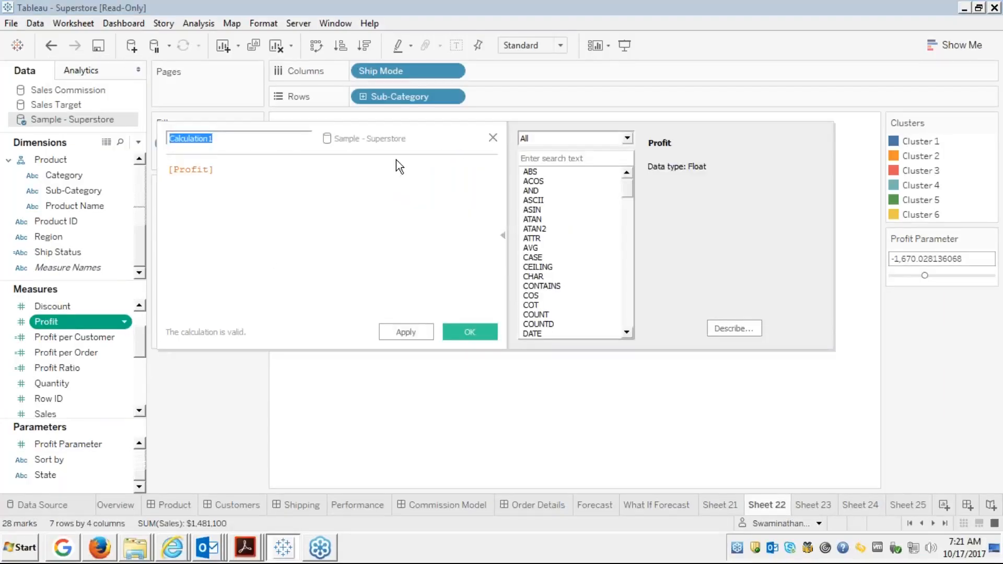
pyautogui.press('End')
pyautogui.press('BackSpace')
pyautogui.press('BackSpace')
pyautogui.press('Home')
pyautogui.write('Profit')
pyautogui.press('Tab')
# Write the condition 'if [Profit]>[Profit Parameter]' in the formula.
pyautogui.press('Home')
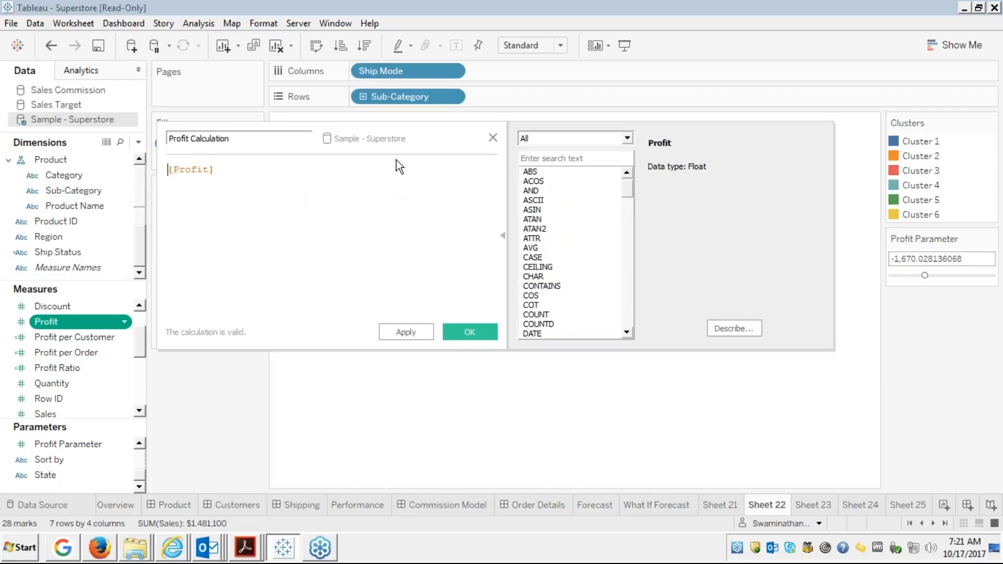
pyautogui.write('if')
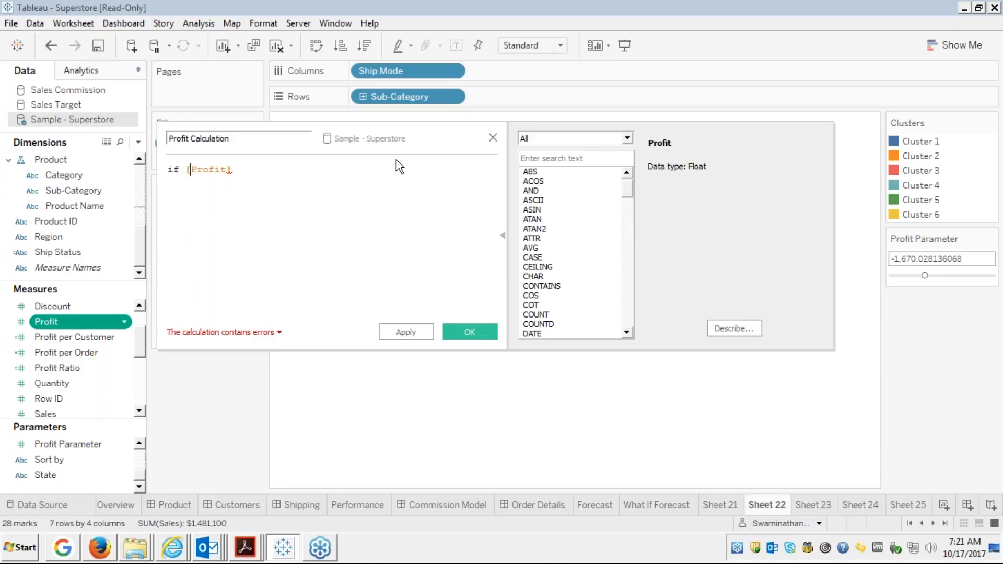
pyautogui.write('>0')
pyautogui.press('BackSpace')
pyautogui.write('pro')
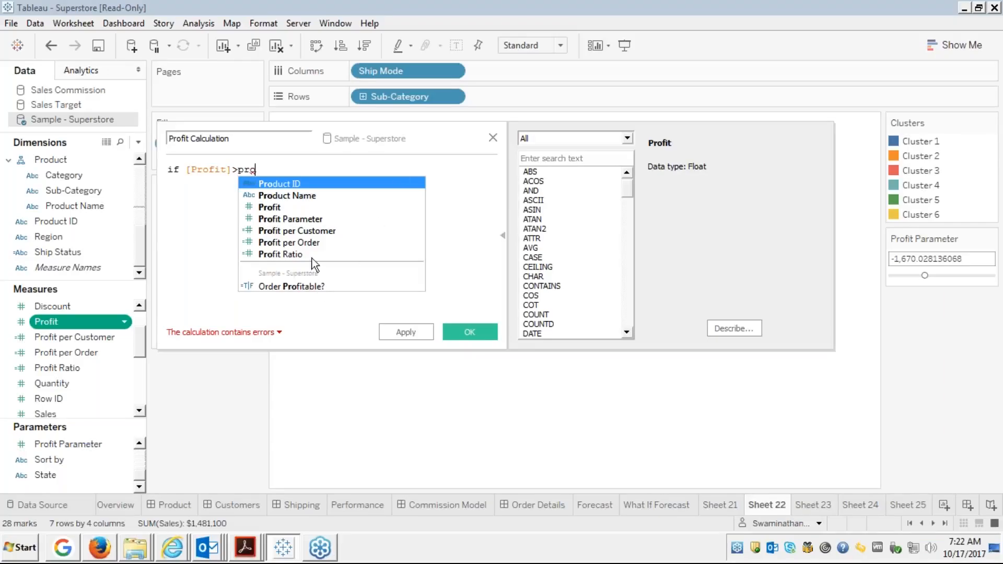
pyautogui.click(311, 219)
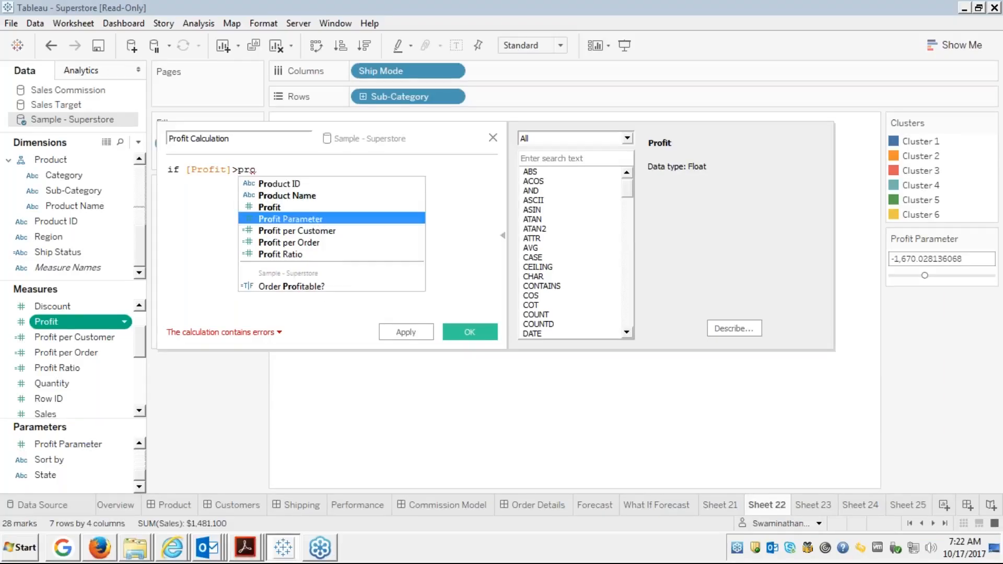
pyautogui.doubleClick(311, 220)
pyautogui.click(353, 167)
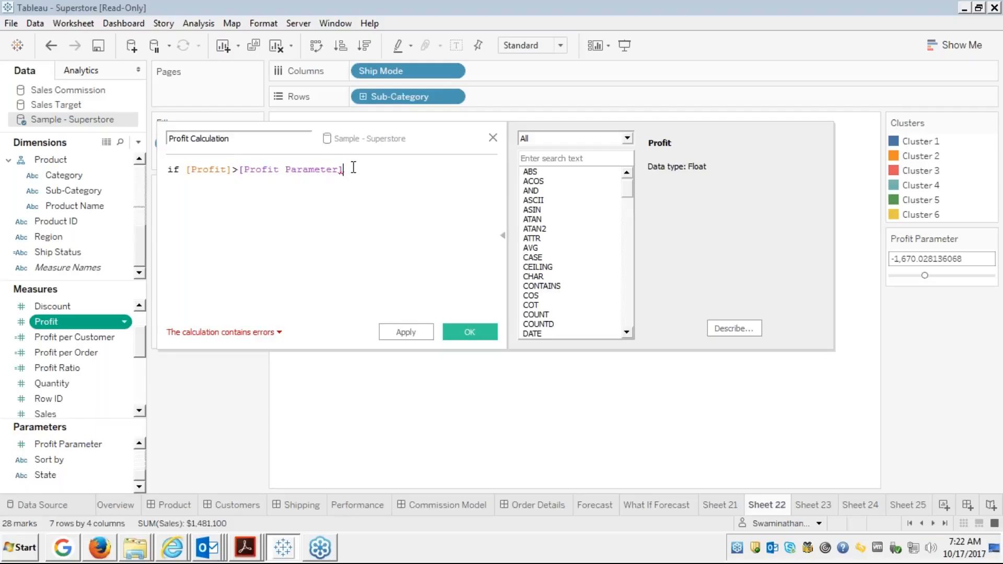
# Add 'then [Profit]' as the value the formula returns.
pyautogui.press('Return')
pyautogui.write('then')
pyautogui.press('Return')
pyautogui.write('profit')
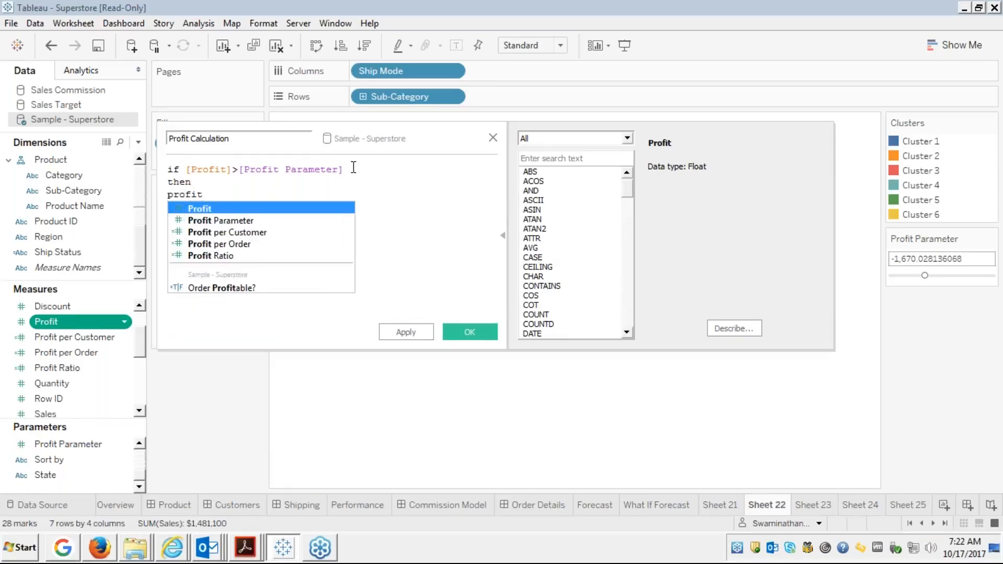
pyautogui.press('Return')
pyautogui.press('Return')
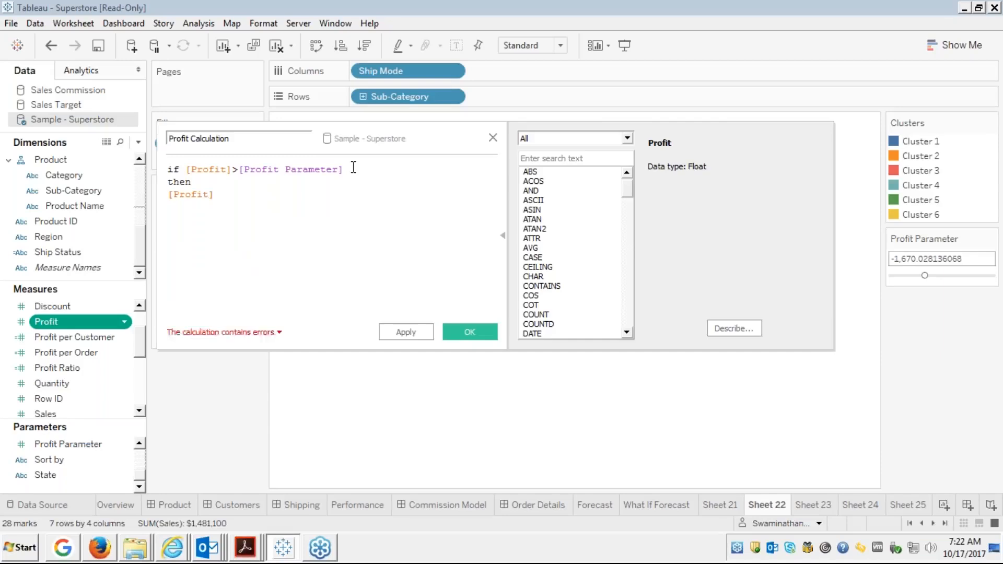
# Close the formula with END, dropping the ELSE branch, and save the calculation.
pyautogui.write('else')
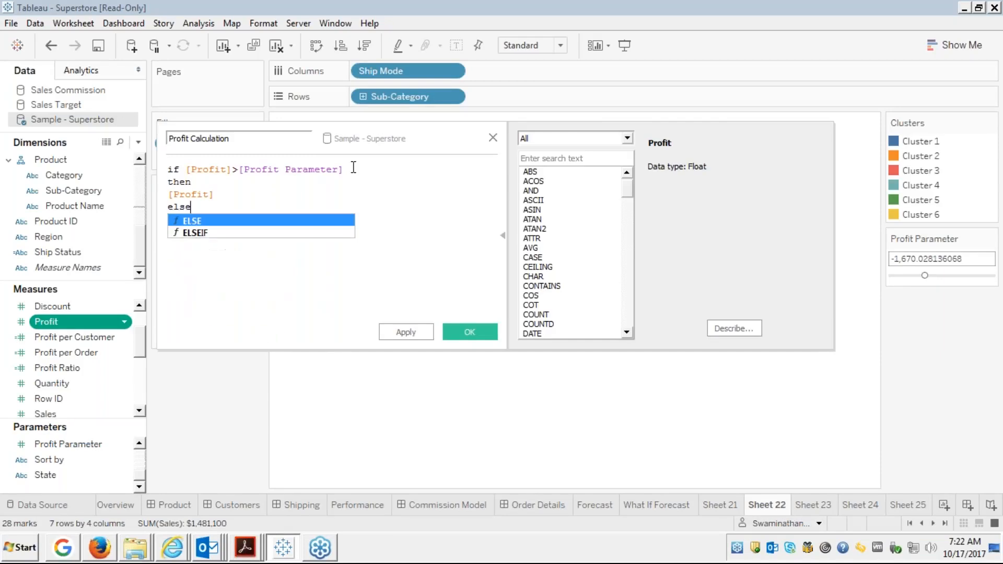
pyautogui.press('Return')
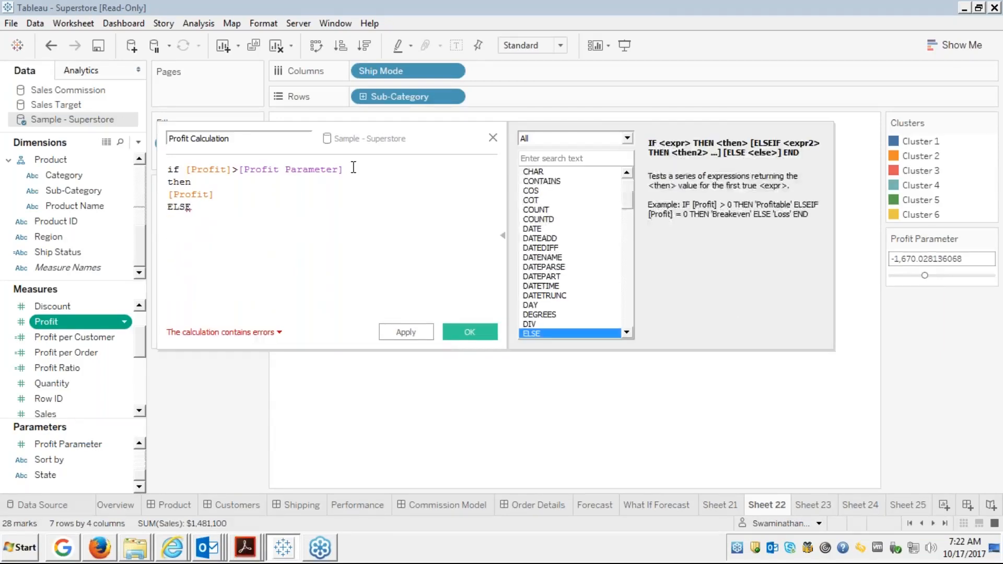
pyautogui.press('Return')
pyautogui.press('BackSpace')
pyautogui.press('BackSpace')
pyautogui.press('BackSpace')
pyautogui.press('BackSpace')
pyautogui.press('BackSpace')
pyautogui.press('BackSpace')
pyautogui.press('Return')
pyautogui.write('end')
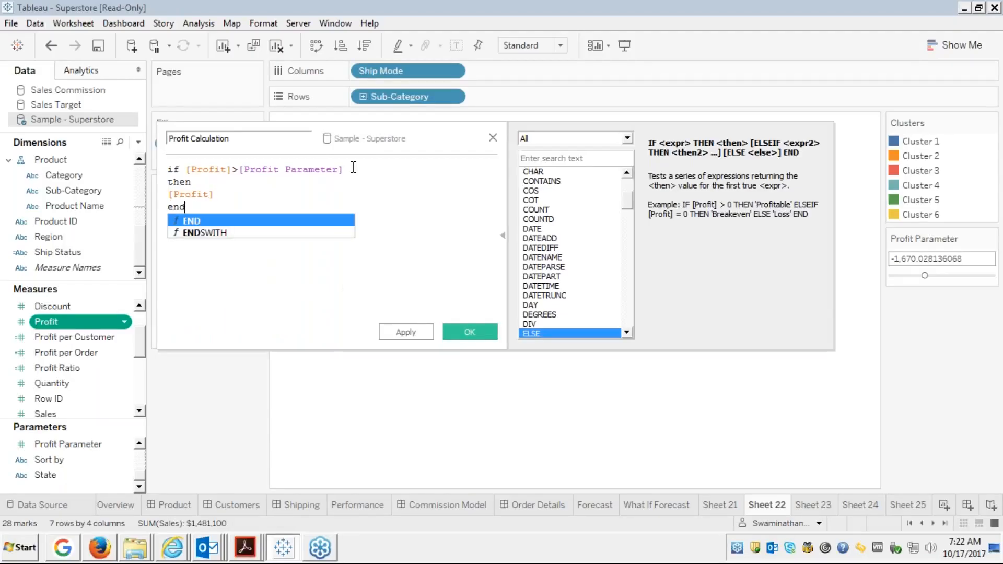
pyautogui.press('Return')
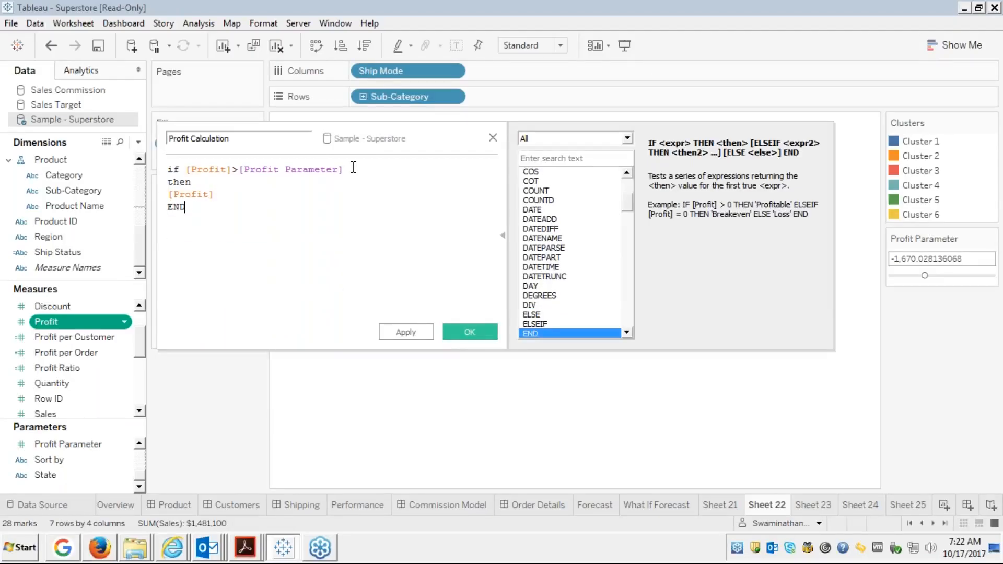
pyautogui.press('Return')
pyautogui.click(470, 336)
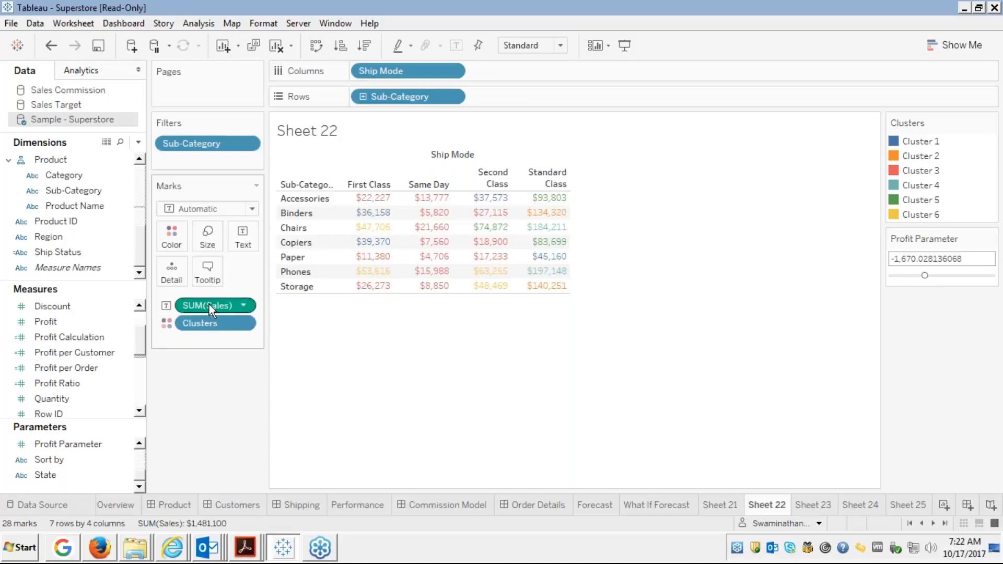
# Replace SUM(Sales) with Profit Calculation as the crosstab's values.
pyautogui.moveTo(209, 304); pyautogui.dragTo(73, 315)
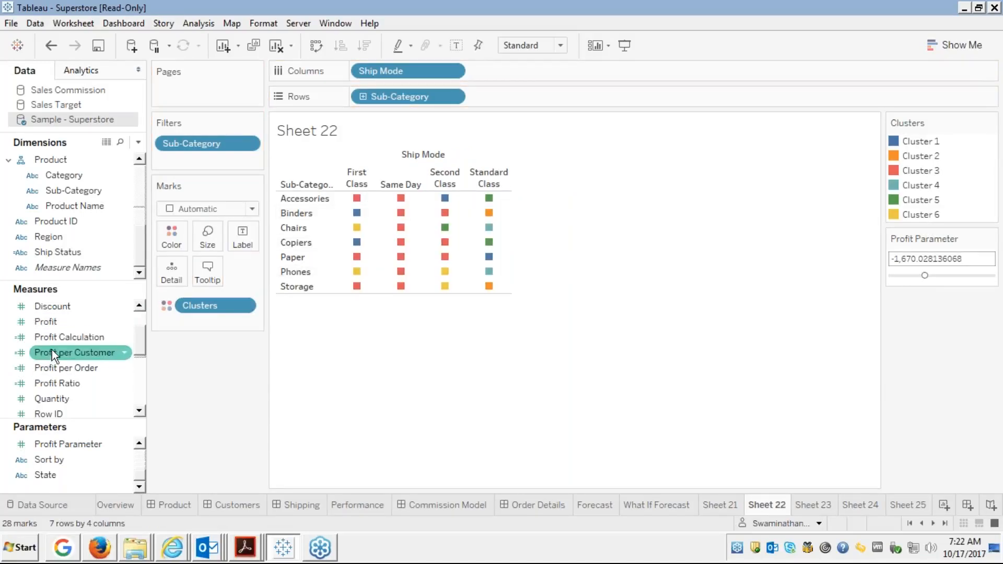
pyautogui.click(67, 337)
pyautogui.moveTo(67, 336); pyautogui.dragTo(243, 248)
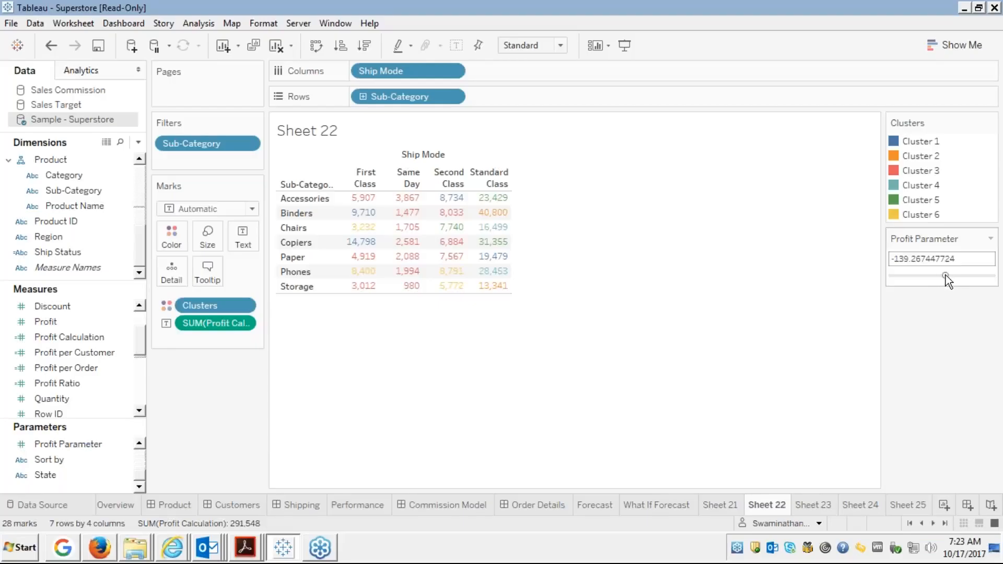
# Try Profit Parameter values between about -1,235 and 1,391, ending at 1,061.33.
pyautogui.click(946, 275)
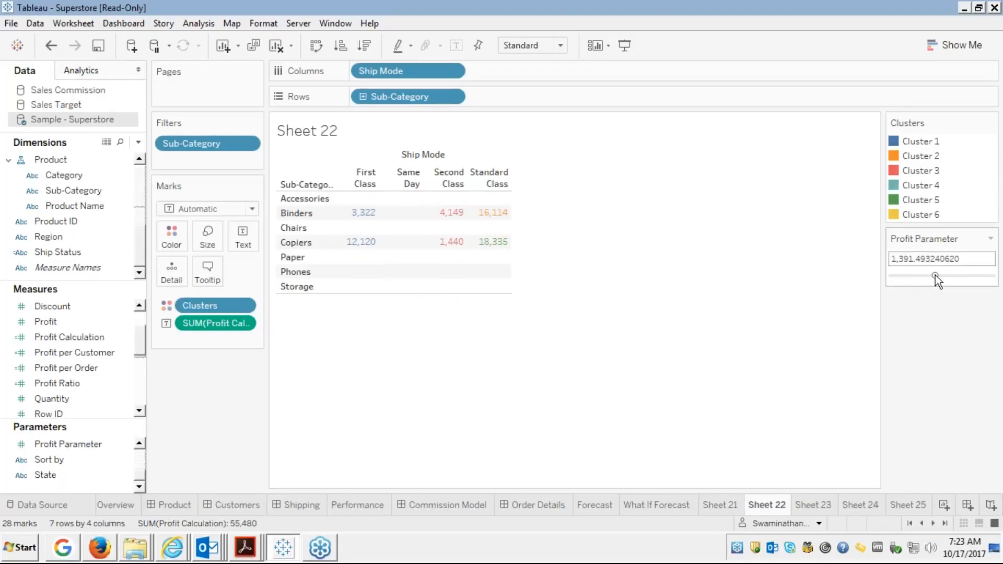
pyautogui.click(934, 275)
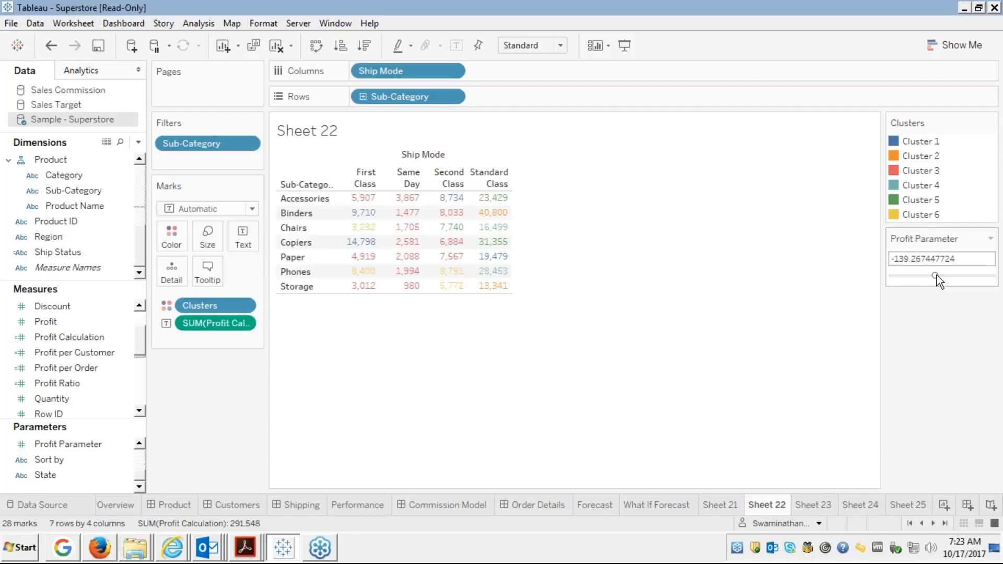
pyautogui.click(941, 275)
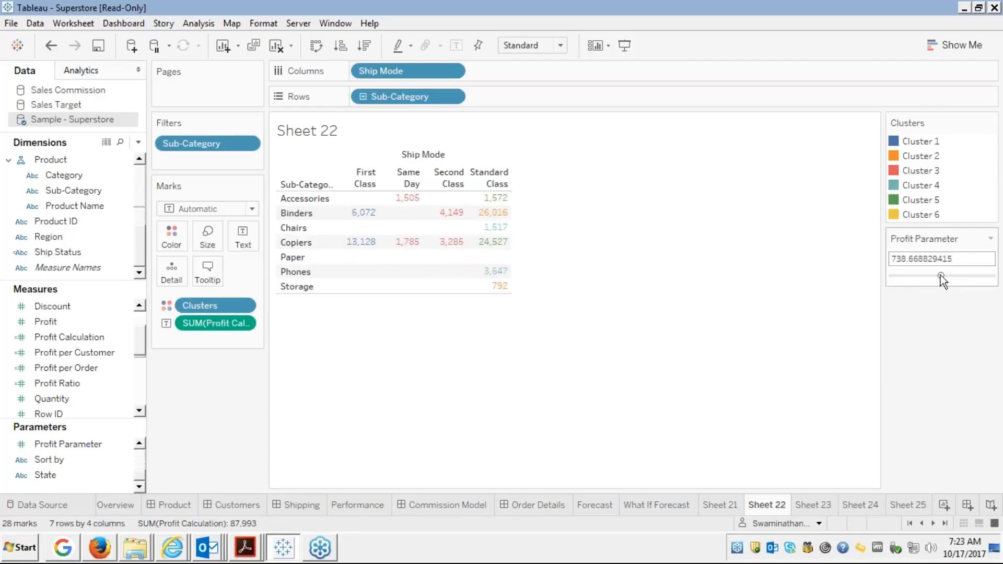
pyautogui.click(928, 275)
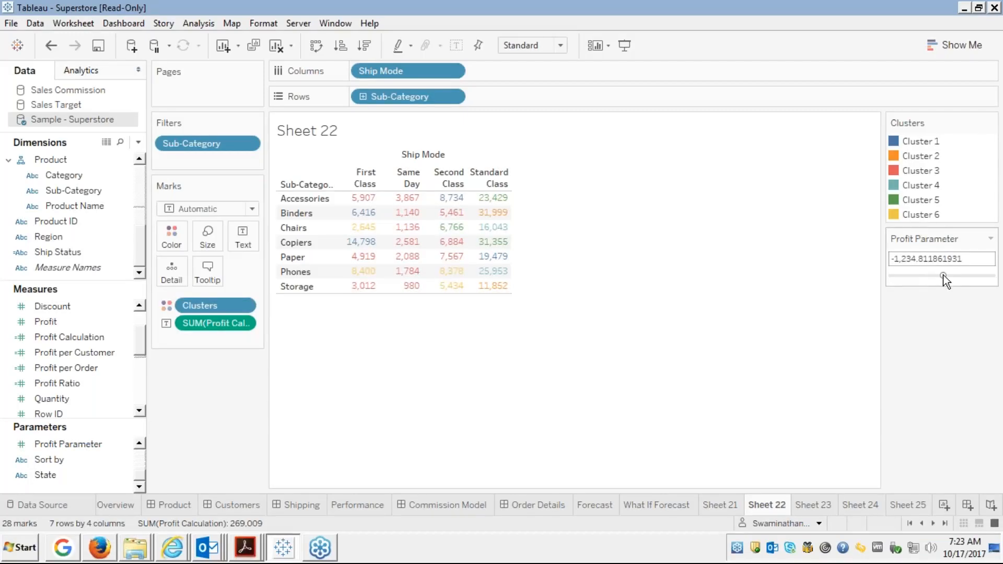
pyautogui.click(942, 274)
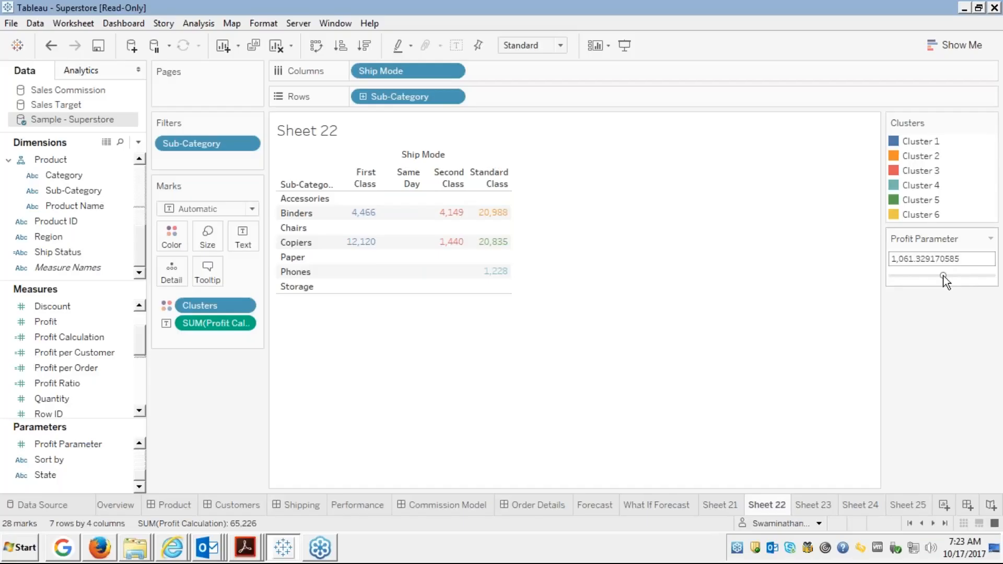
pyautogui.moveTo(945, 277)
pyautogui.mouseDown()
pyautogui.moveTo(963, 280)
pyautogui.moveTo(942, 275)
pyautogui.mouseUp()
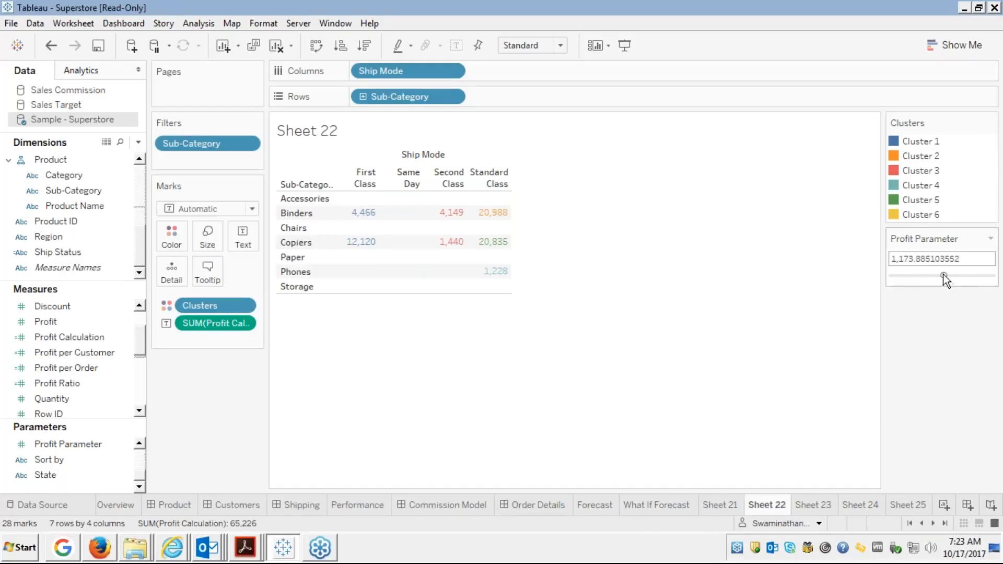
# Switch the Profit Parameter control to a type-in box and enter 30000.
pyautogui.click(990, 240)
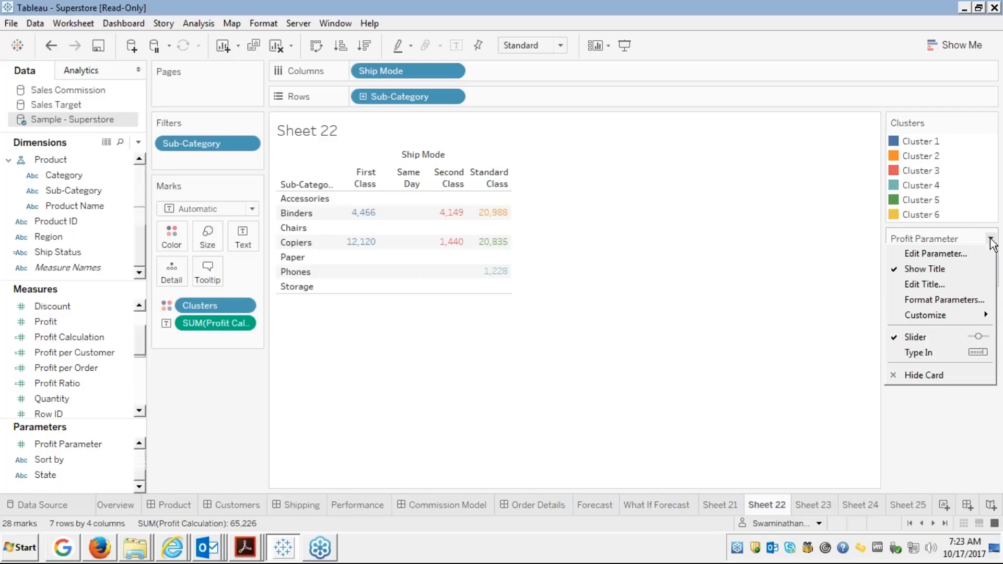
pyautogui.click(919, 351)
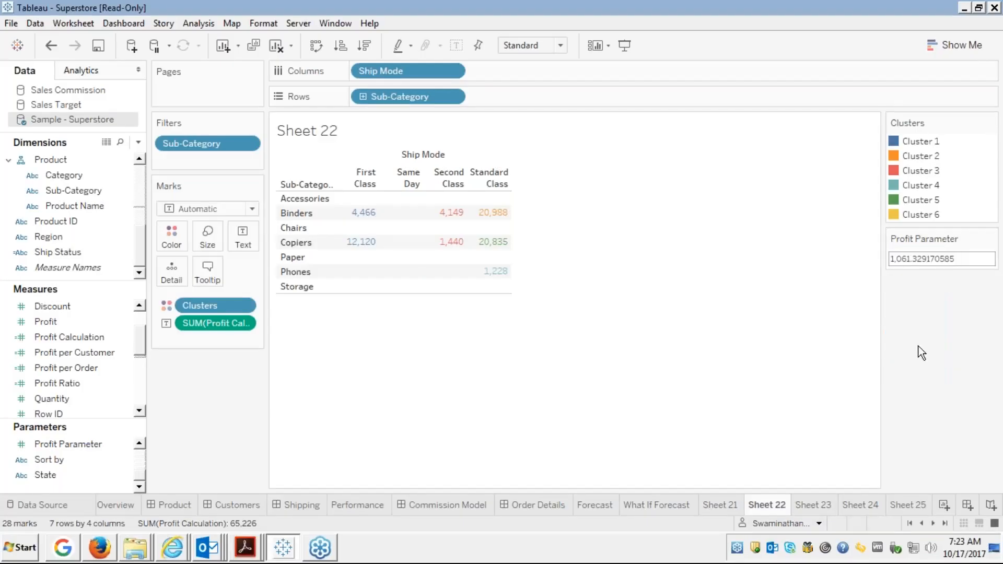
pyautogui.doubleClick(933, 260)
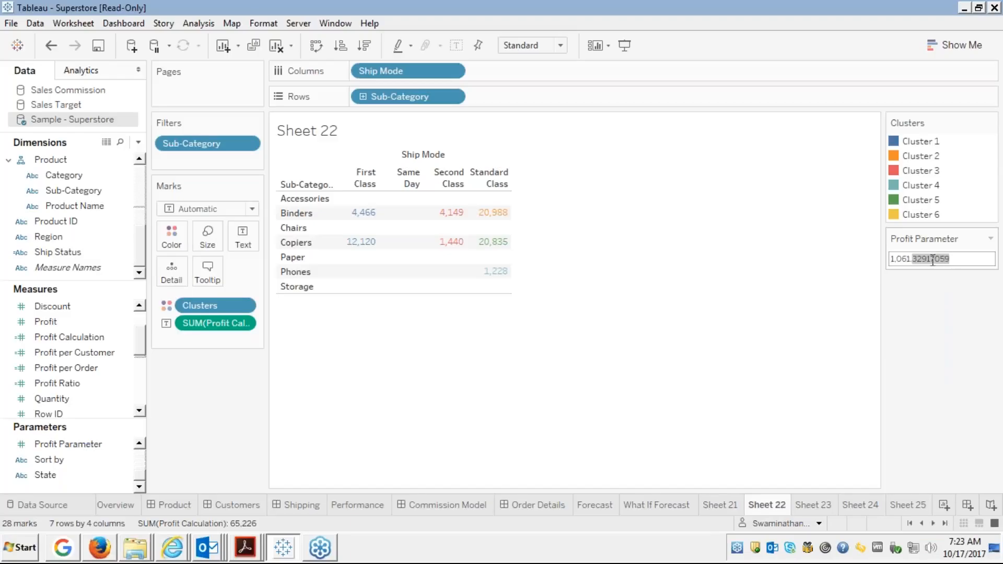
pyautogui.hotkey('ctrl', 'a')
pyautogui.press('BackSpace')
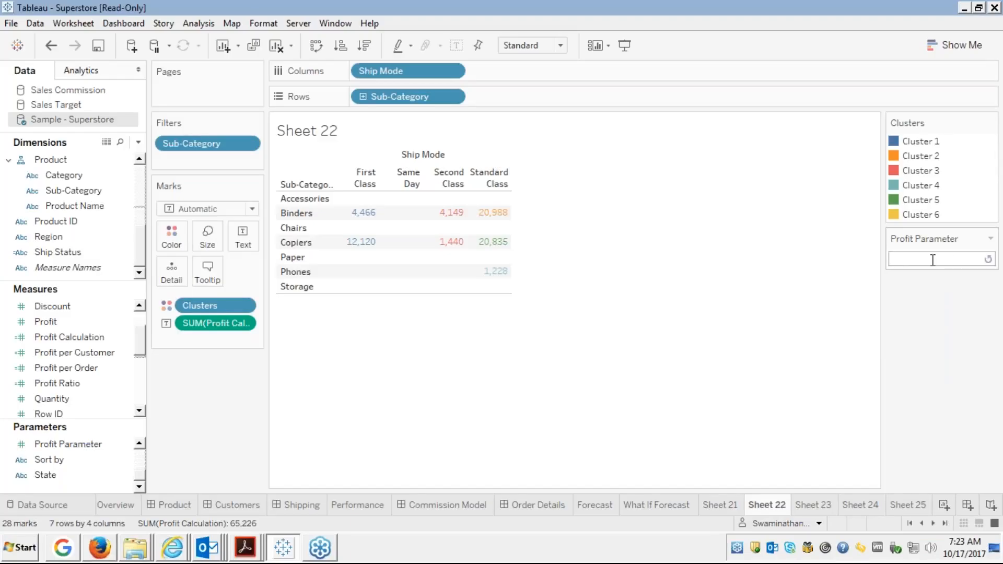
pyautogui.write('30000')
pyautogui.press('Return')
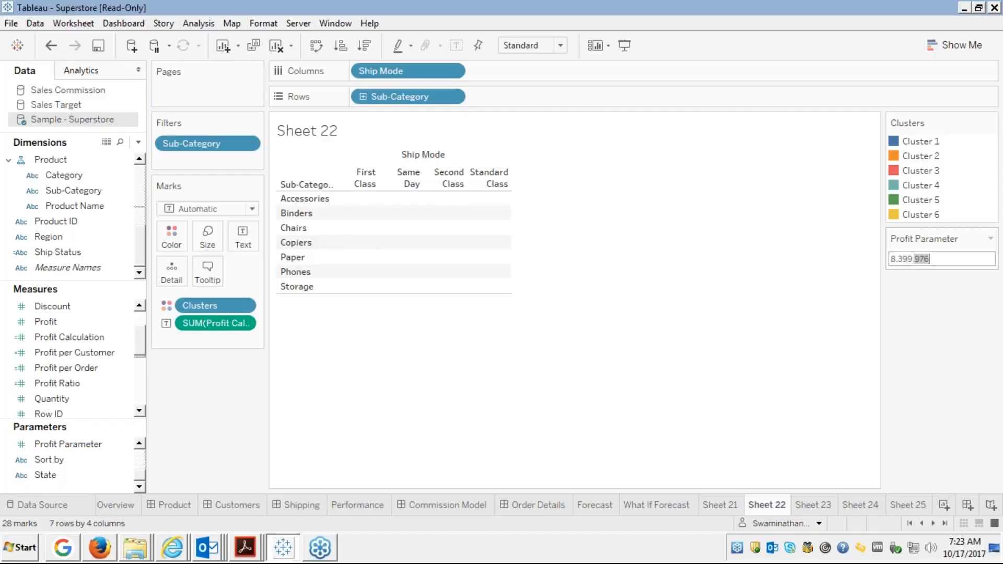
# Enter 10000, which clamps Profit Parameter to its 8,399.976 maximum.
pyautogui.press('BackSpace')
pyautogui.write('10000')
pyautogui.press('Return')
pyautogui.doubleClick(929, 259)
pyautogui.click(990, 238)
# Slide Profit Parameter from about -469 up to 2,156.87, then view the 'Parameter – In depth' slide full screen.
pyautogui.click(911, 321)
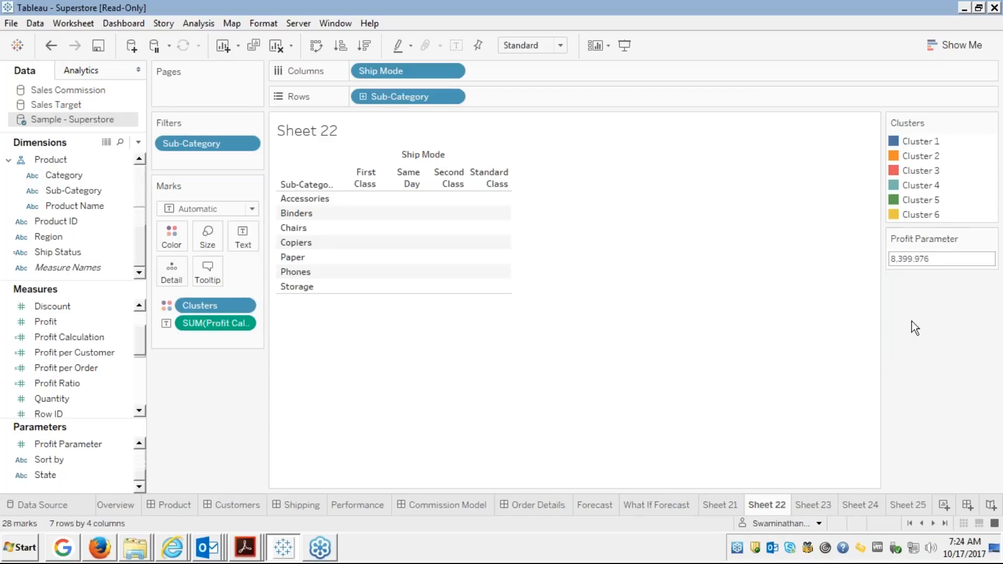
pyautogui.click(933, 275)
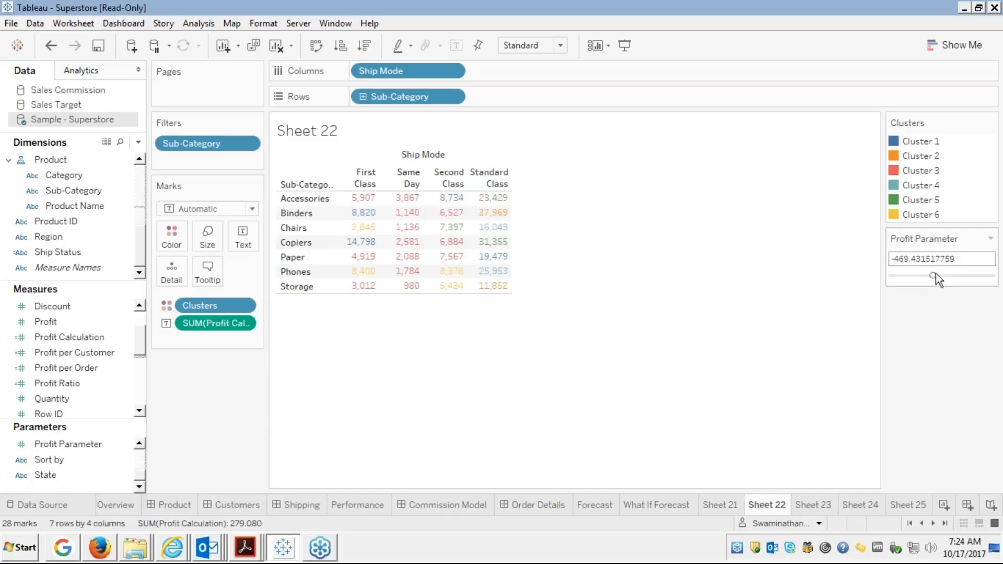
pyautogui.click(940, 274)
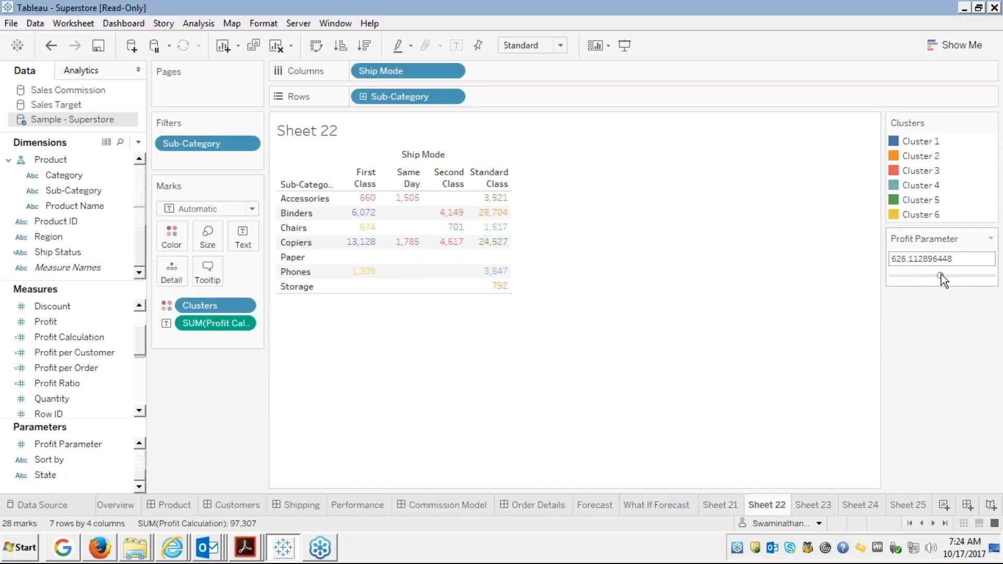
pyautogui.moveTo(941, 274); pyautogui.dragTo(949, 274)
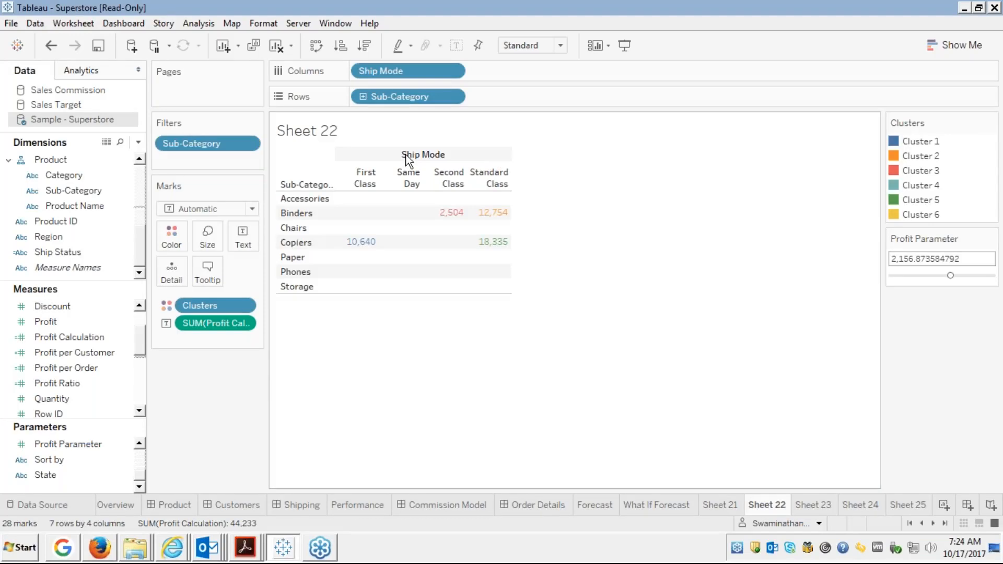
pyautogui.click(99, 548)
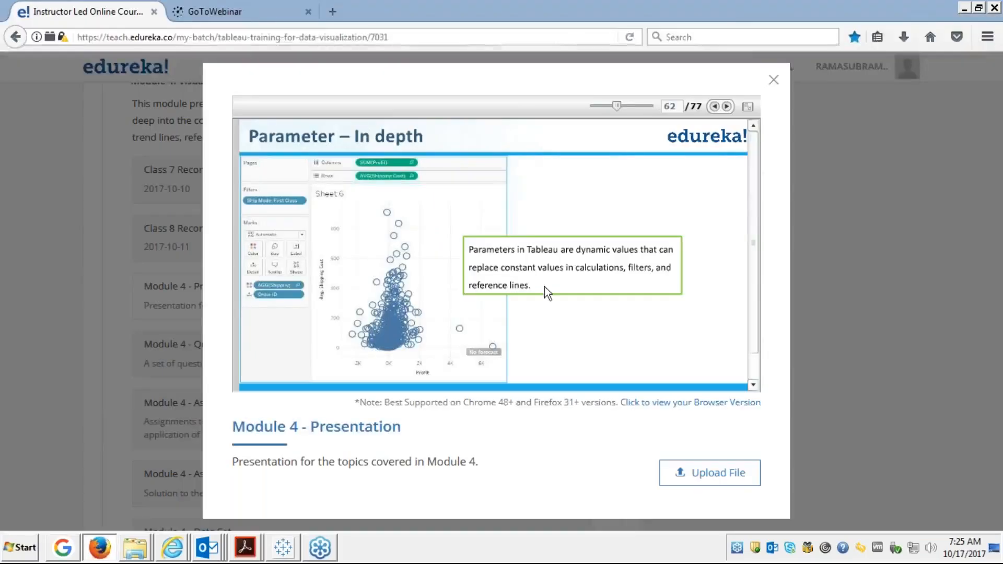
pyautogui.click(750, 107)
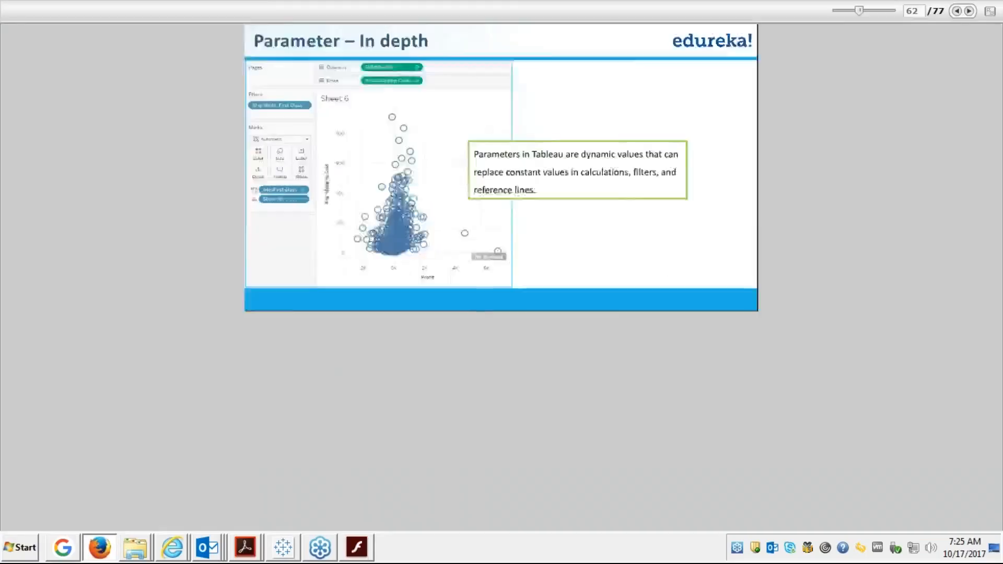
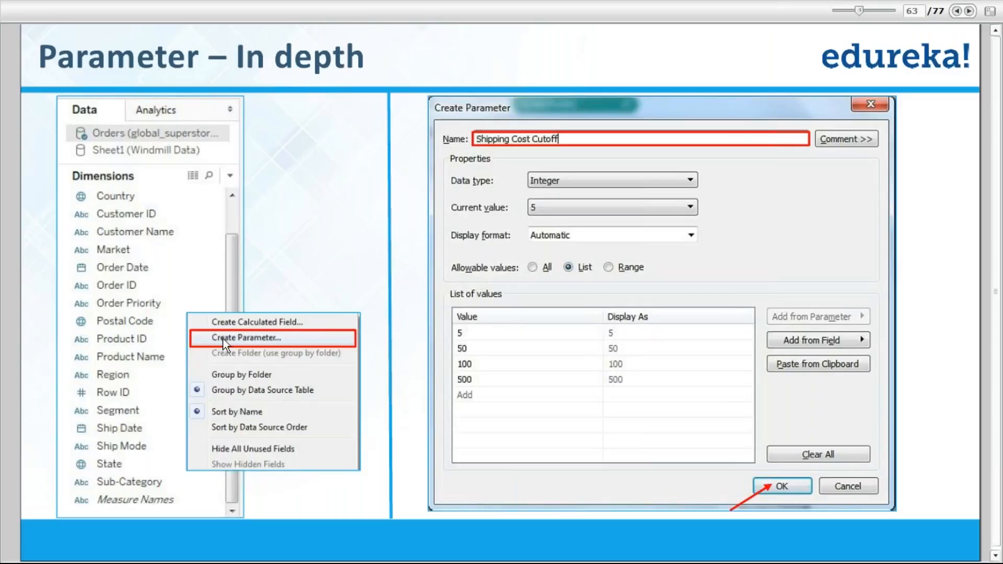
# Advance past parameter slide 64 and bring Tableau's Superstore workbook, Sheet 22, to the front.
pyautogui.click(967, 15)
pyautogui.hotkey('alt', 'Tab')
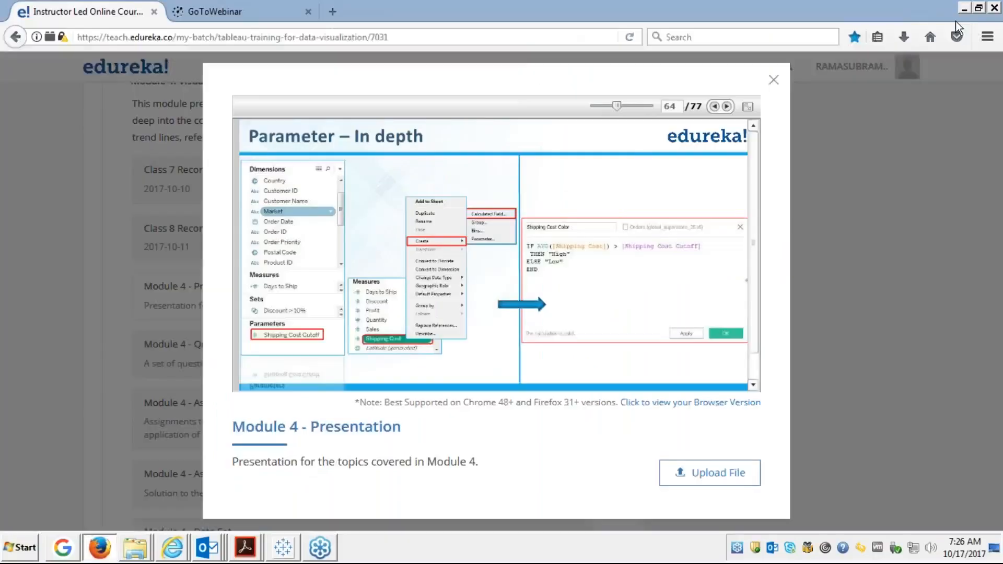
pyautogui.hotkey('alt', 'Tab')
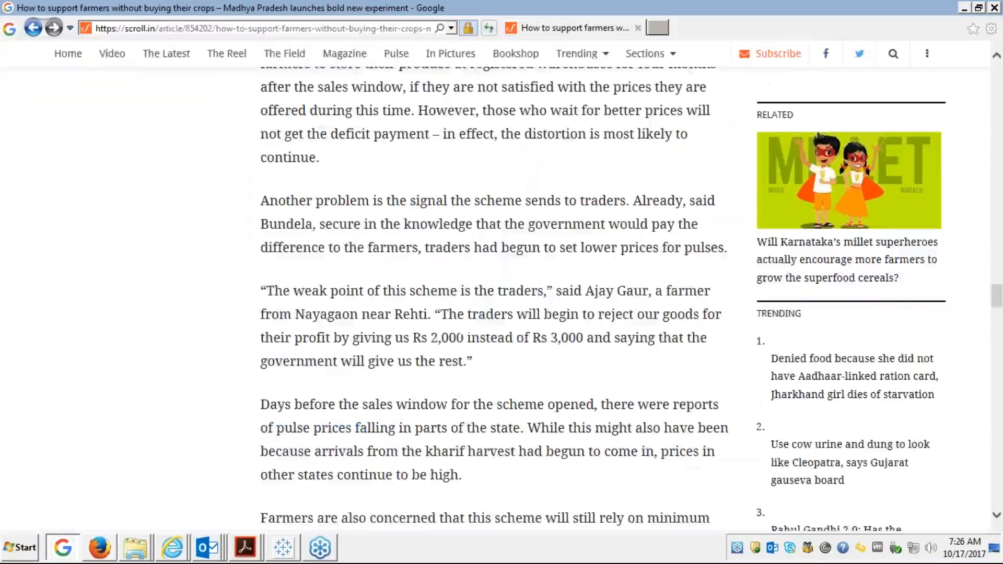
pyautogui.hotkey('alt', 'Tab')
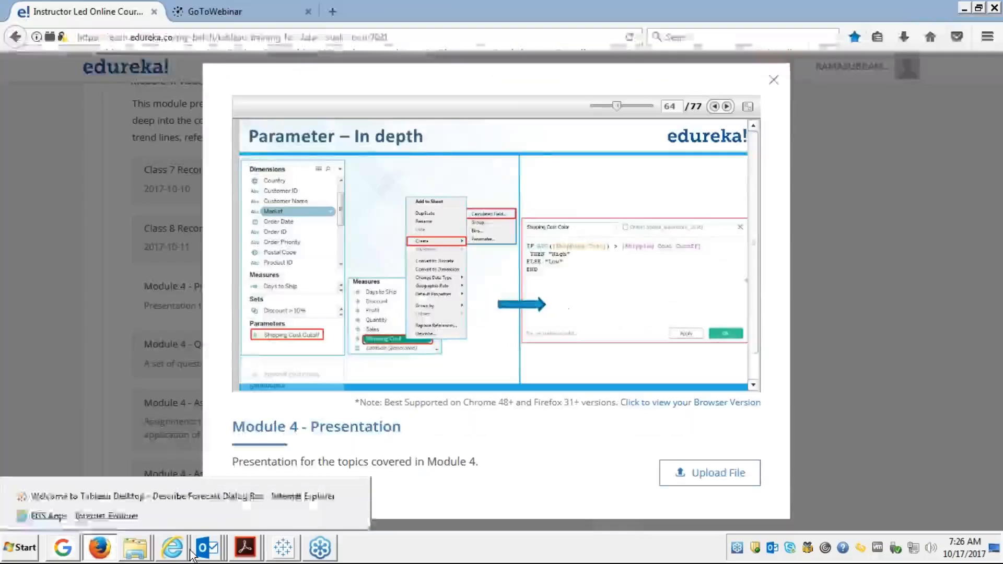
pyautogui.click(279, 555)
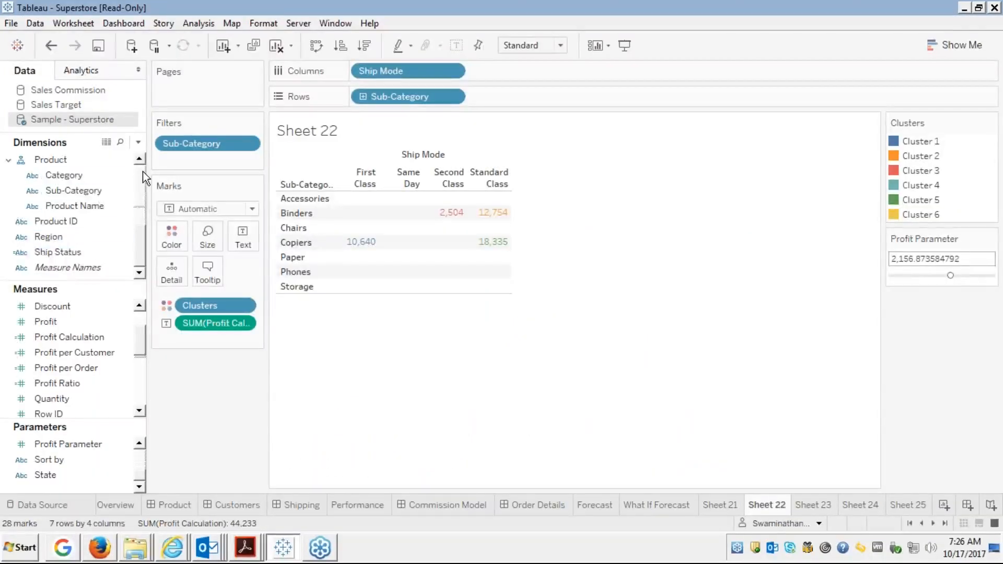
pyautogui.scroll(3, 143, 175)
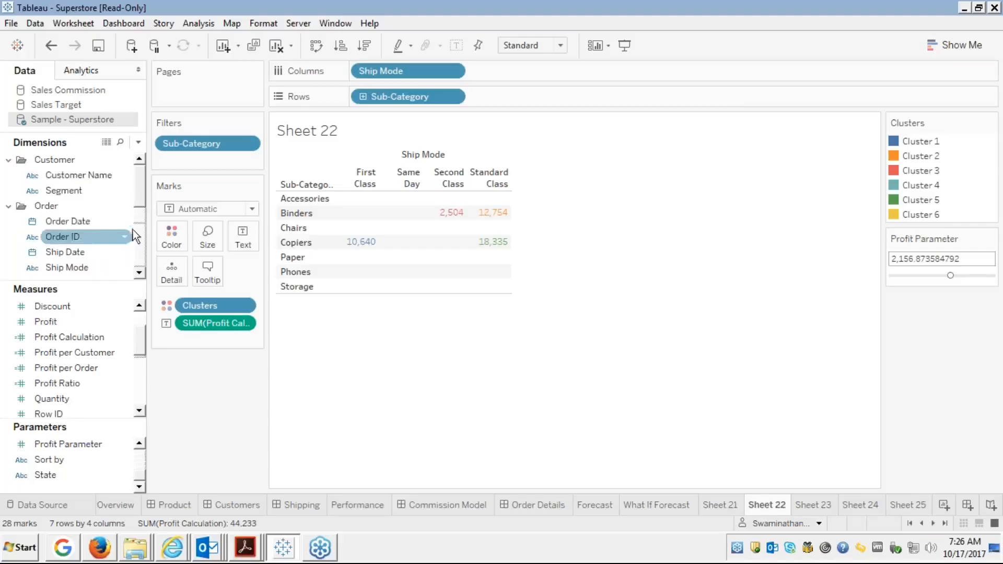
pyautogui.scroll(-3, 140, 237)
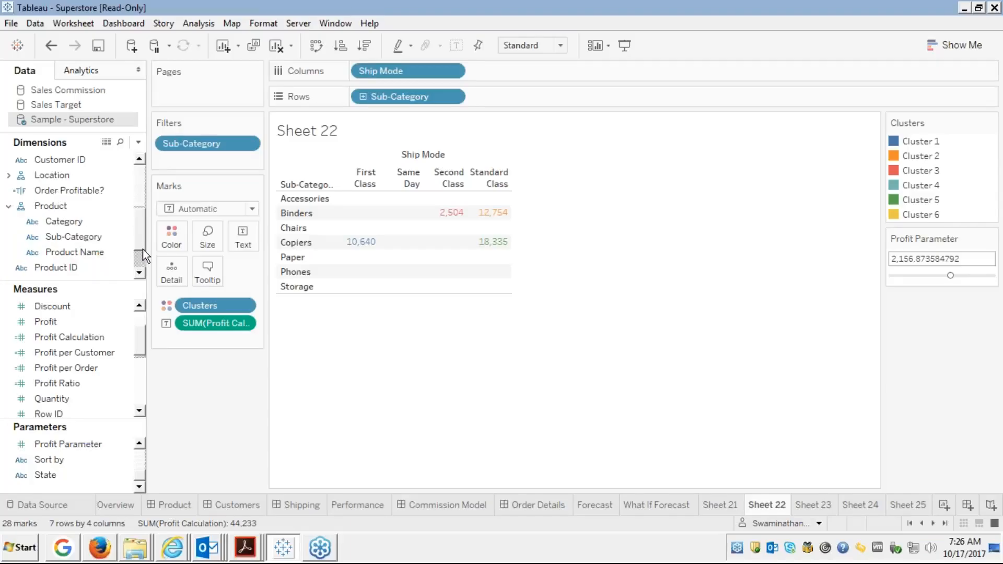
pyautogui.scroll(-3, 140, 256)
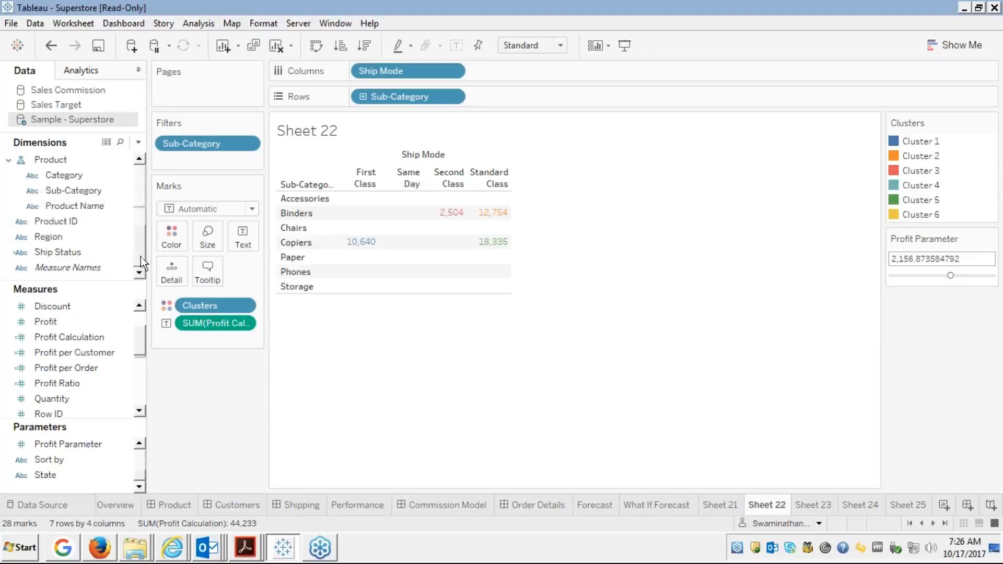
pyautogui.rightClick(58, 366)
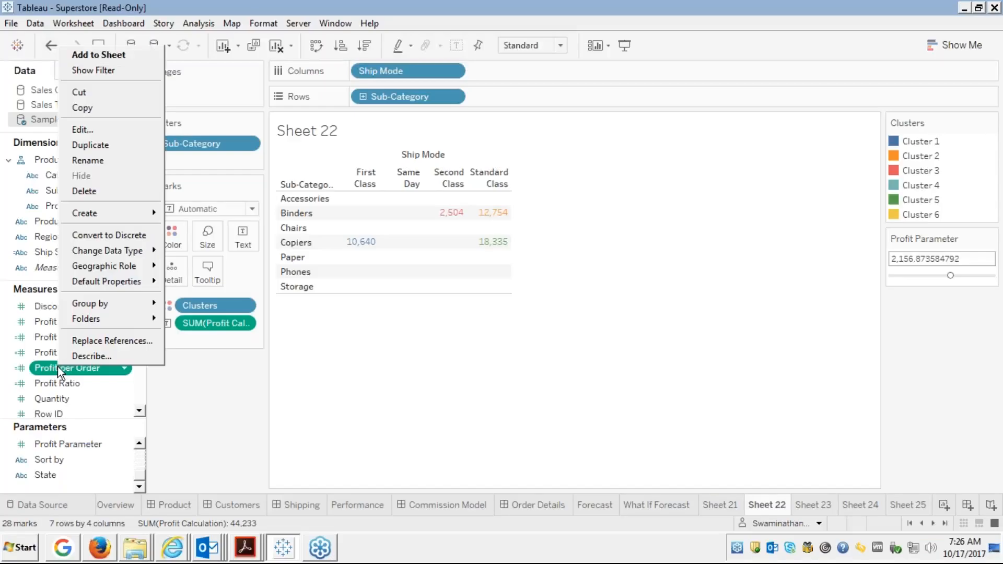
pyautogui.click(94, 131)
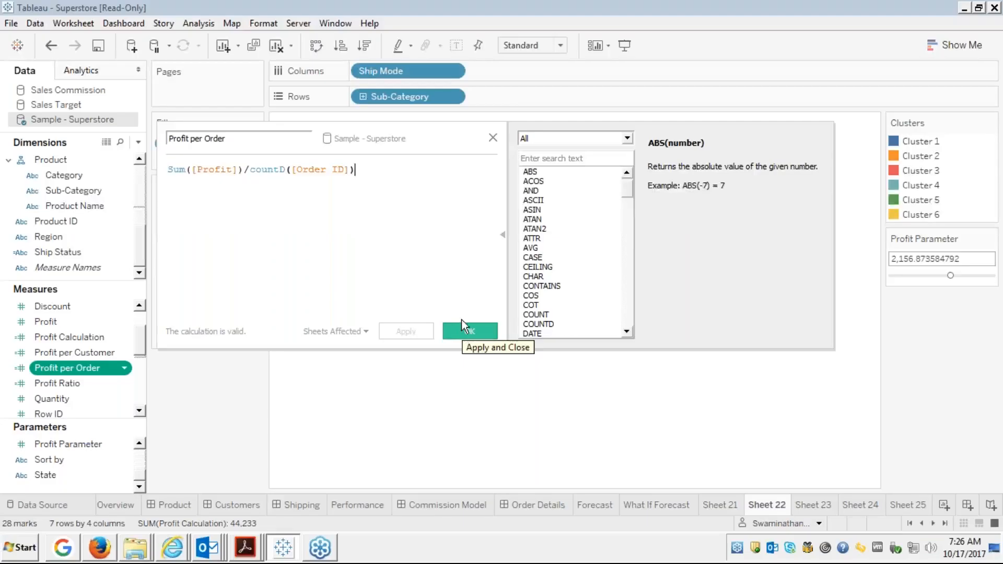
pyautogui.click(494, 136)
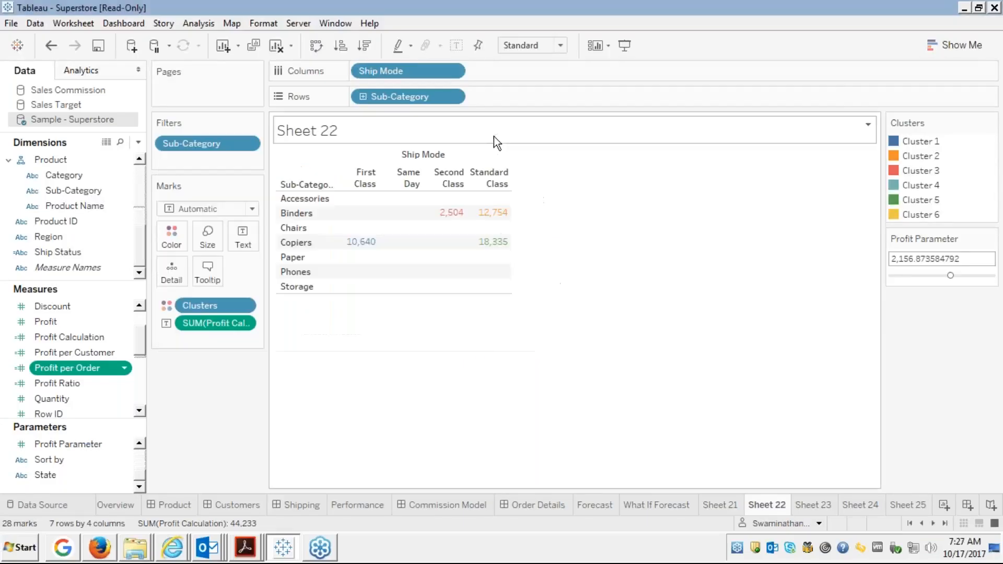
# Hide the Profit Parameter card so only the Clusters legend remains beside the table.
pyautogui.click(139, 377)
pyautogui.click(141, 316)
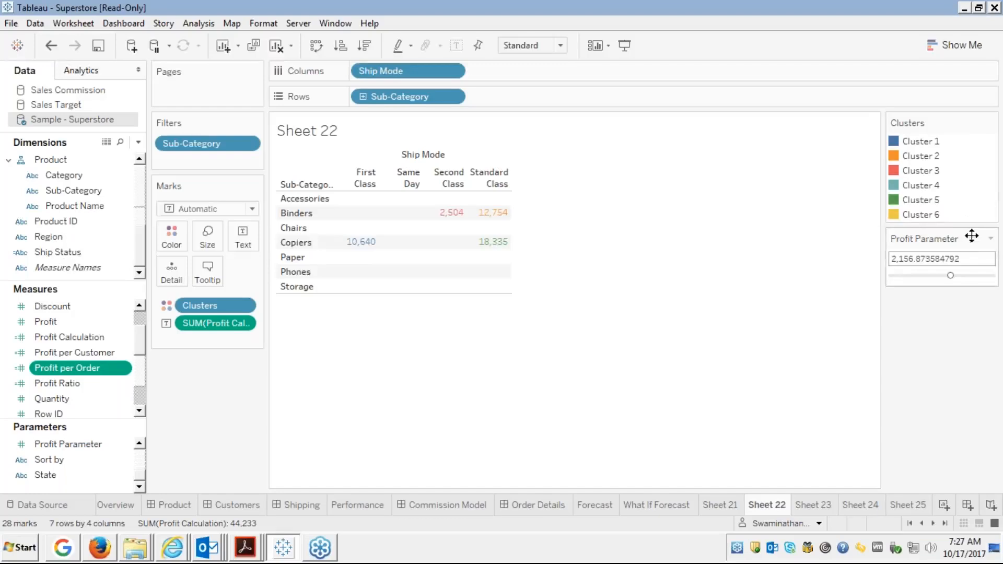
pyautogui.click(990, 238)
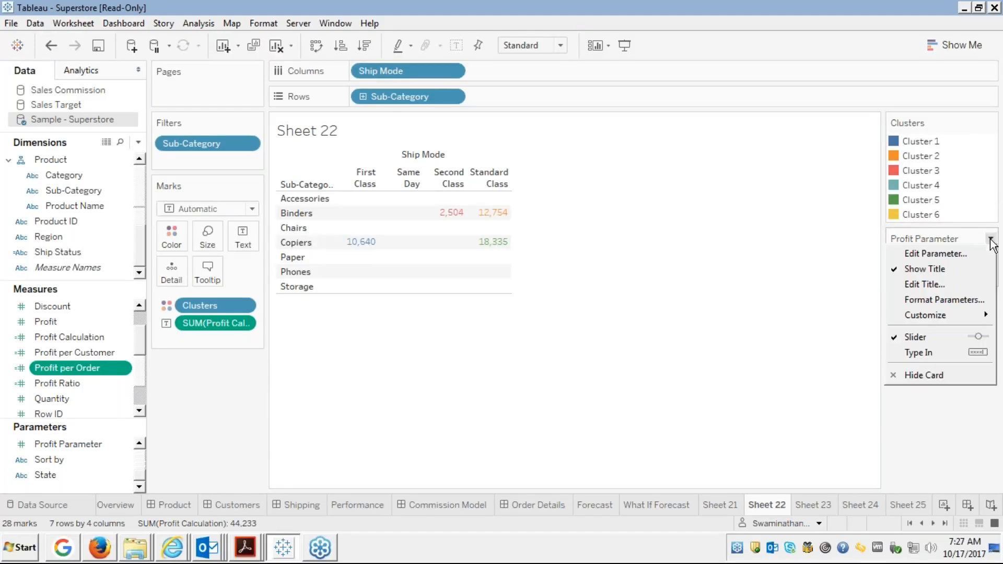
pyautogui.click(914, 374)
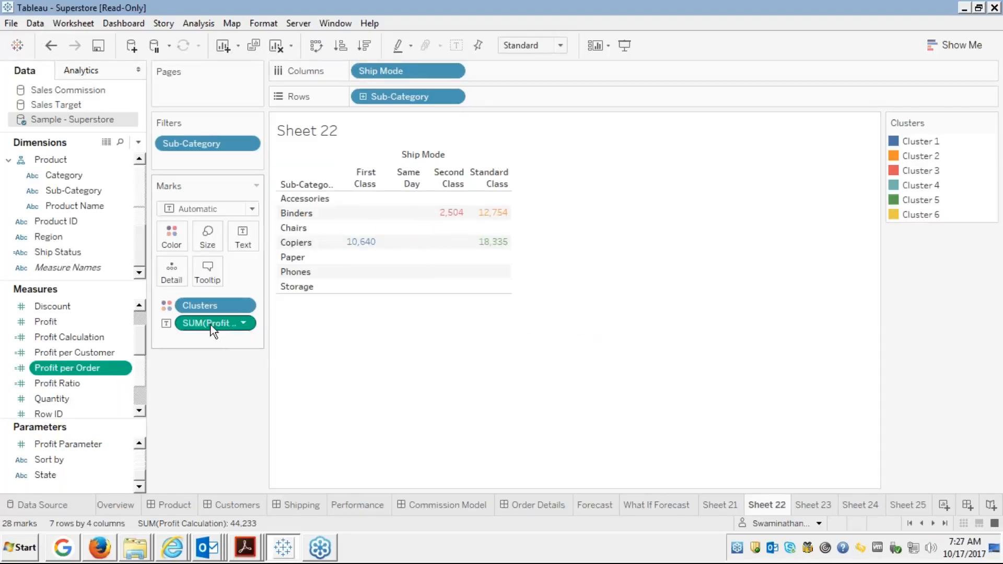
# Remove the SUM(Profit Calculation) labels and the Sub-Category filter so all 17 sub-categories show.
pyautogui.moveTo(219, 320); pyautogui.dragTo(58, 339)
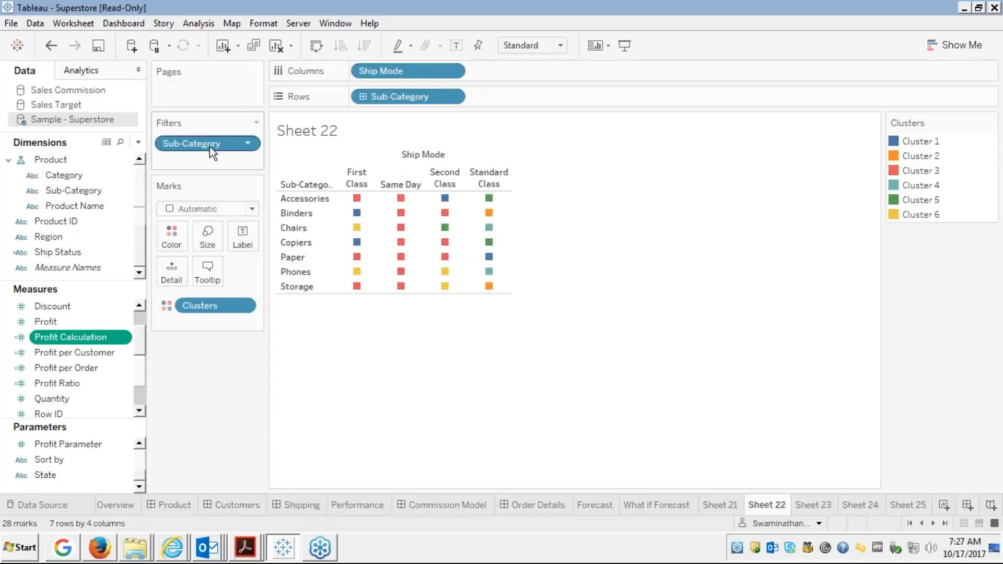
pyautogui.moveTo(208, 146); pyautogui.dragTo(88, 168)
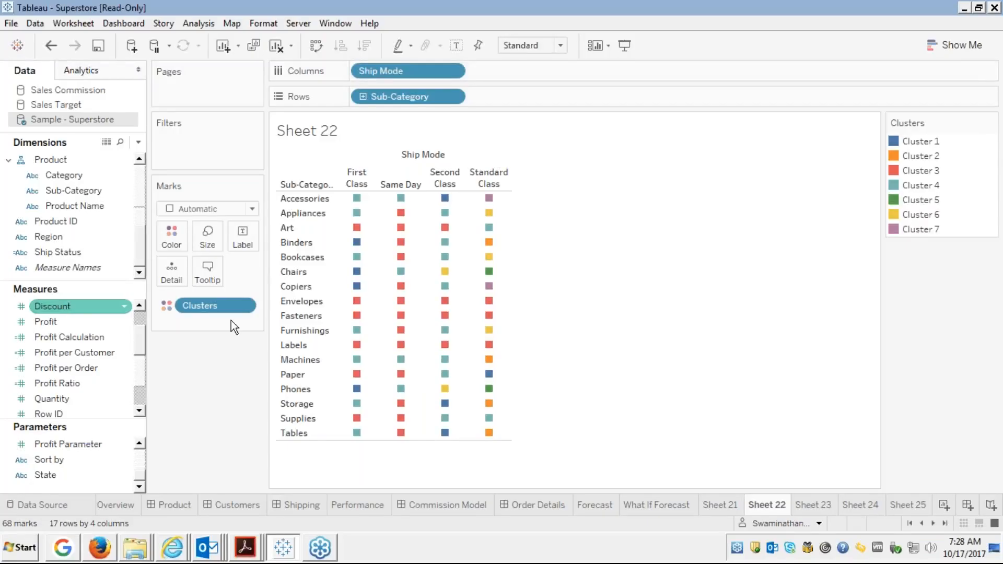
pyautogui.moveTo(459, 376)
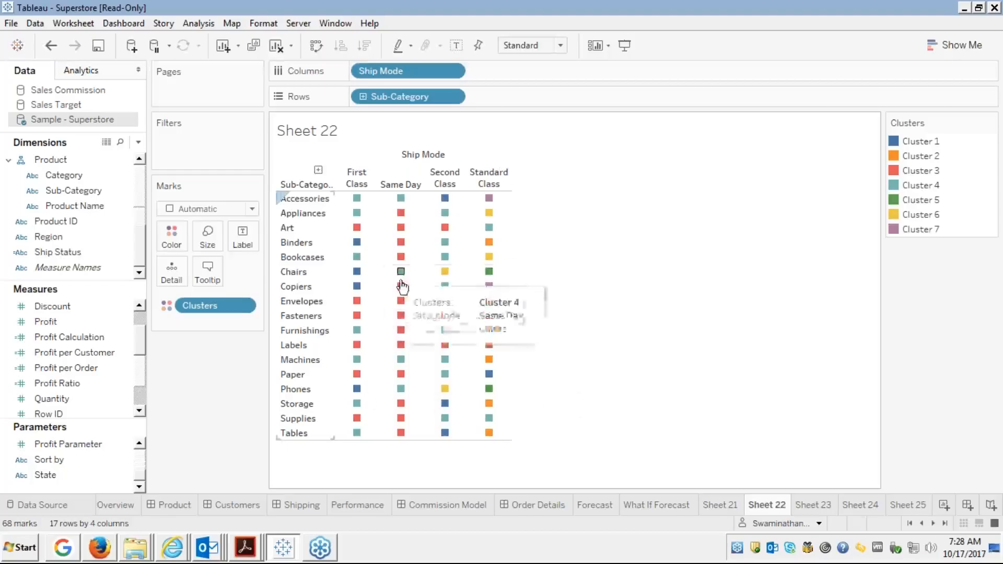
pyautogui.moveTo(455, 292)
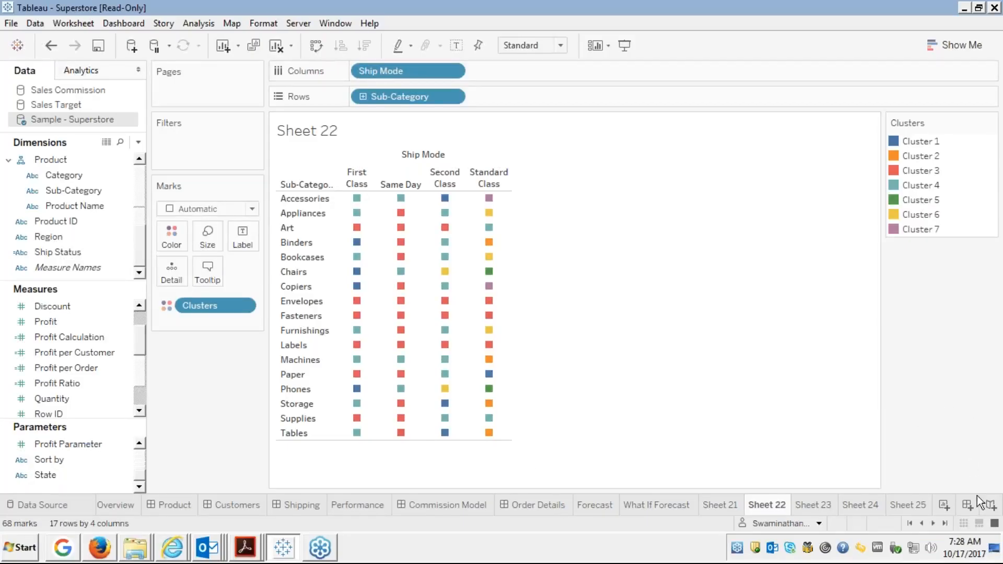
pyautogui.moveTo(974, 544)
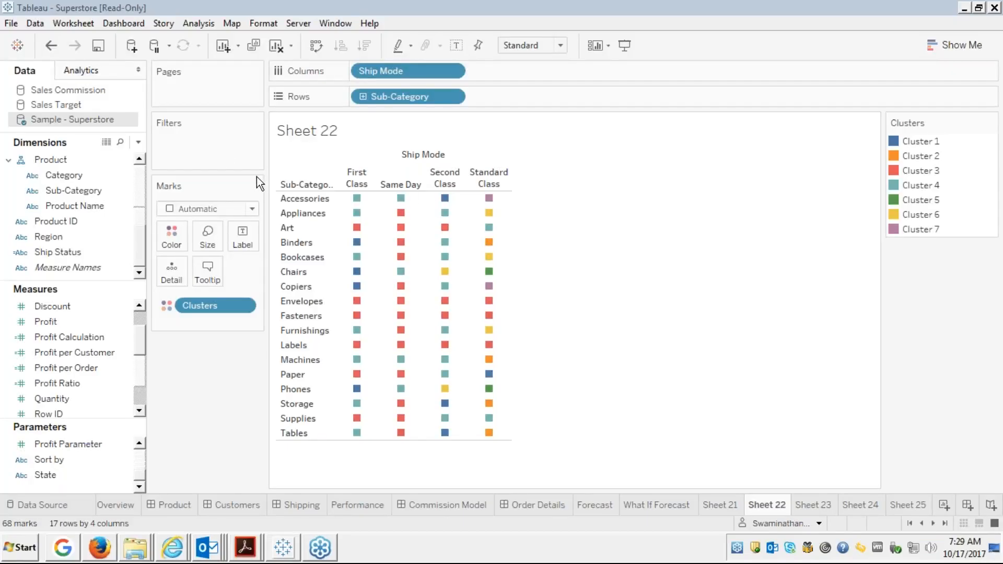
pyautogui.click(752, 128)
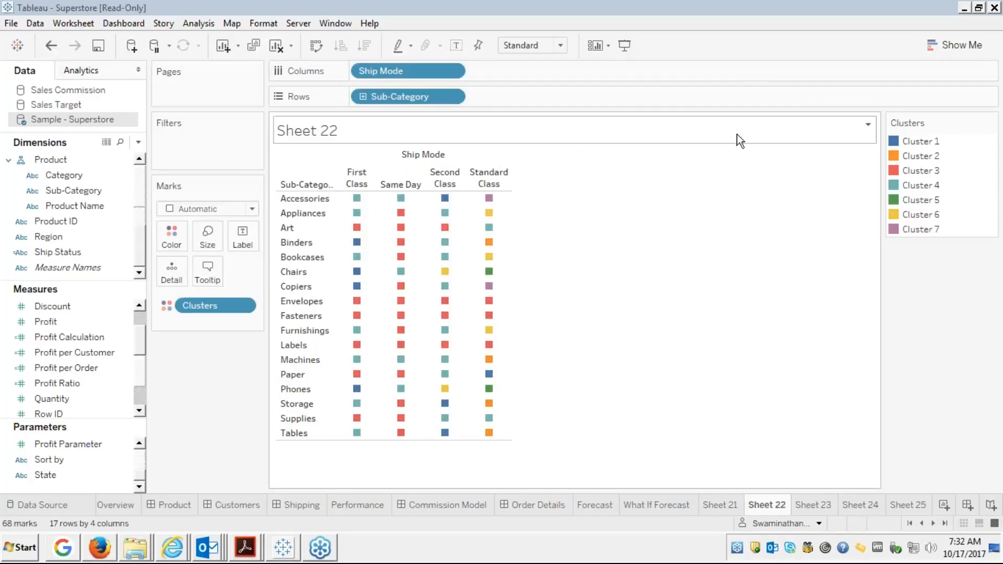
# Start a Discount Parameter from the Discount measure, keeping Float type with range 0 to 0.8.
pyautogui.rightClick(59, 305)
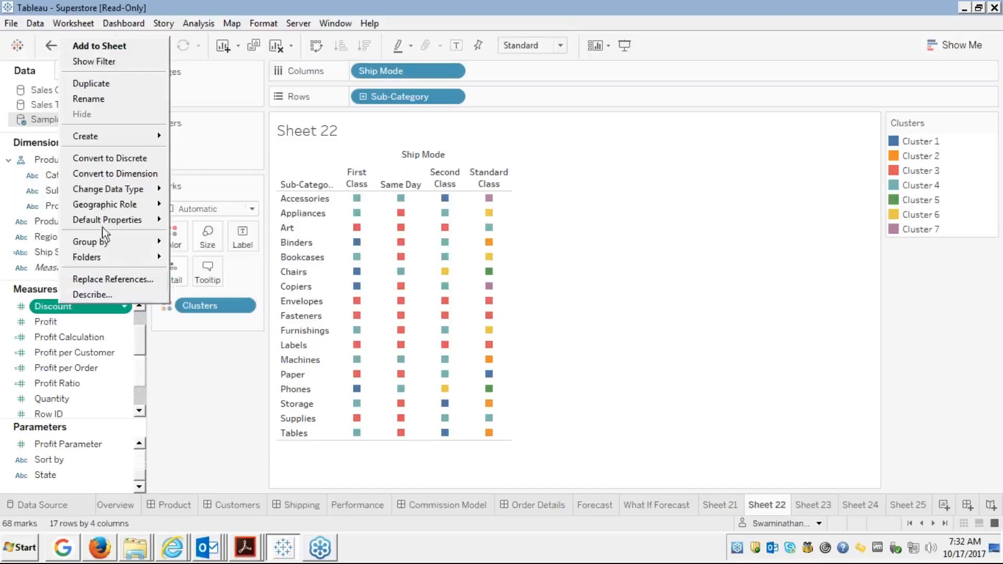
pyautogui.moveTo(115, 138)
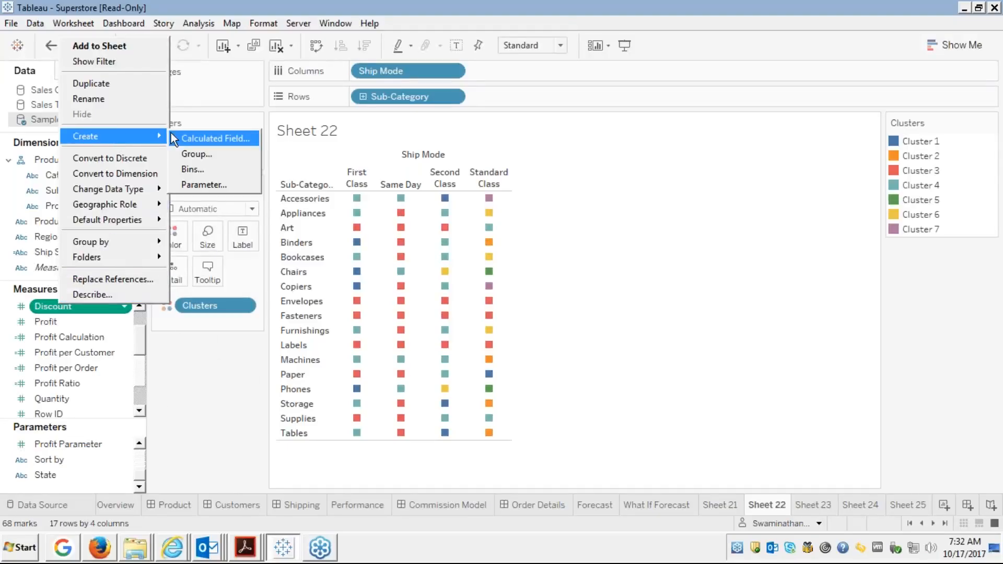
pyautogui.click(187, 187)
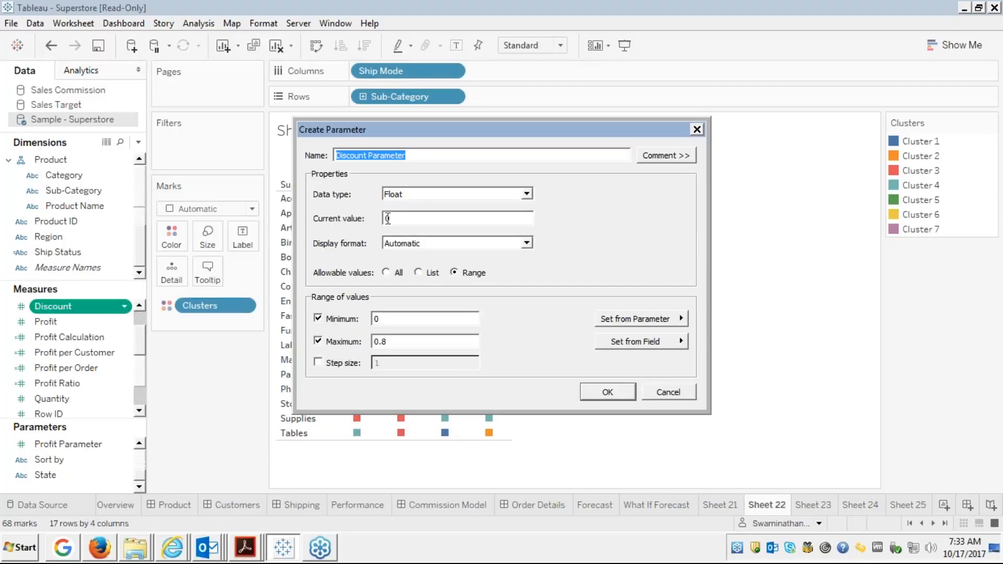
pyautogui.click(421, 194)
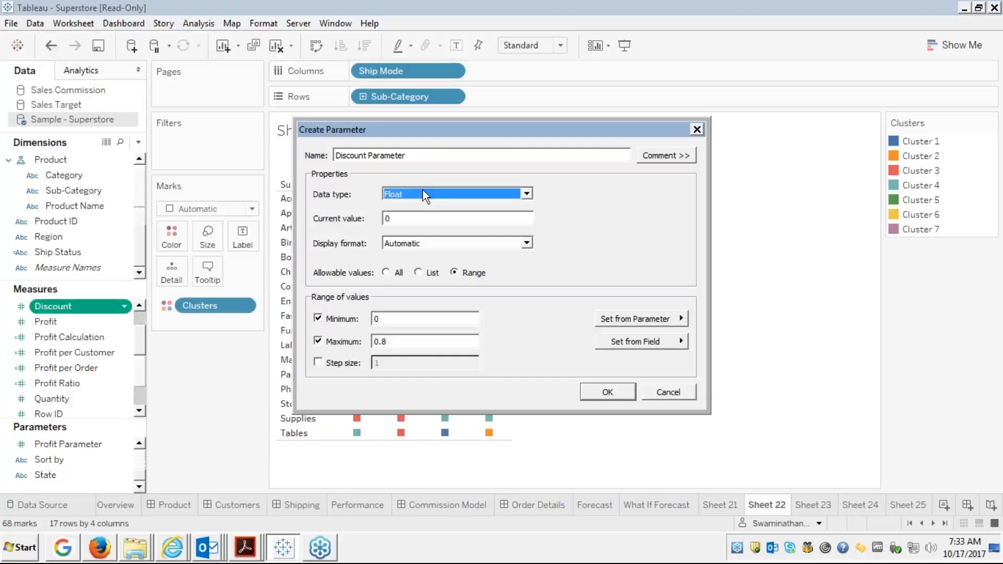
pyautogui.click(407, 155)
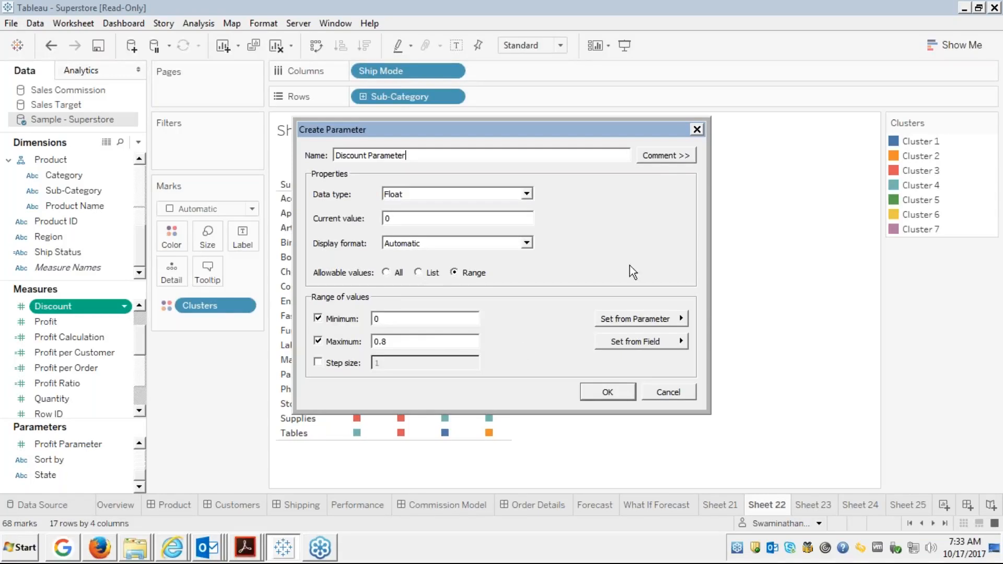
# Add the comment 'Please enter the value for Discount' and create the parameter.
pyautogui.click(660, 152)
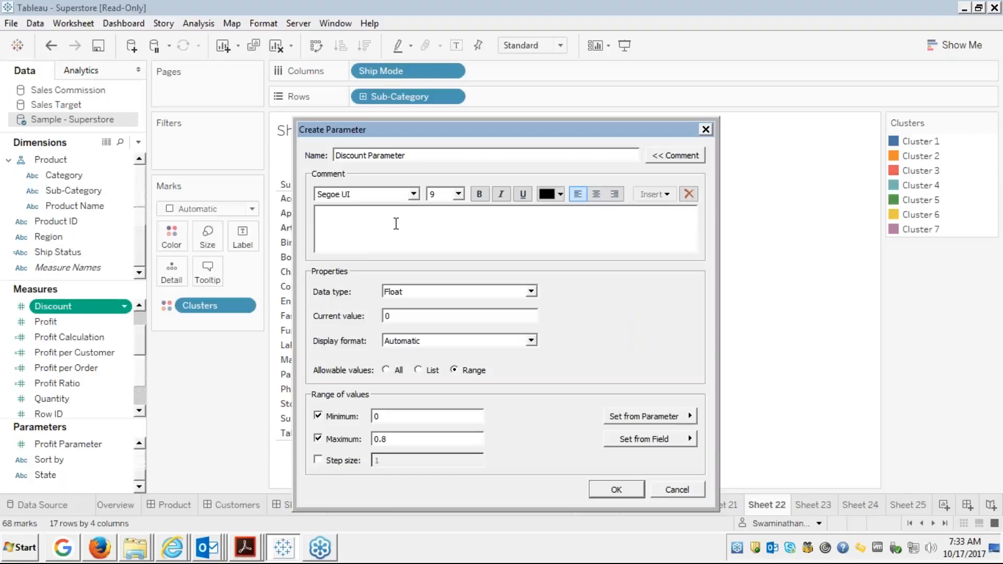
pyautogui.click(395, 224)
pyautogui.write('please enter the value for Discount')
pyautogui.click(323, 214)
pyautogui.press('BackSpace')
pyautogui.write('P')
pyautogui.click(622, 495)
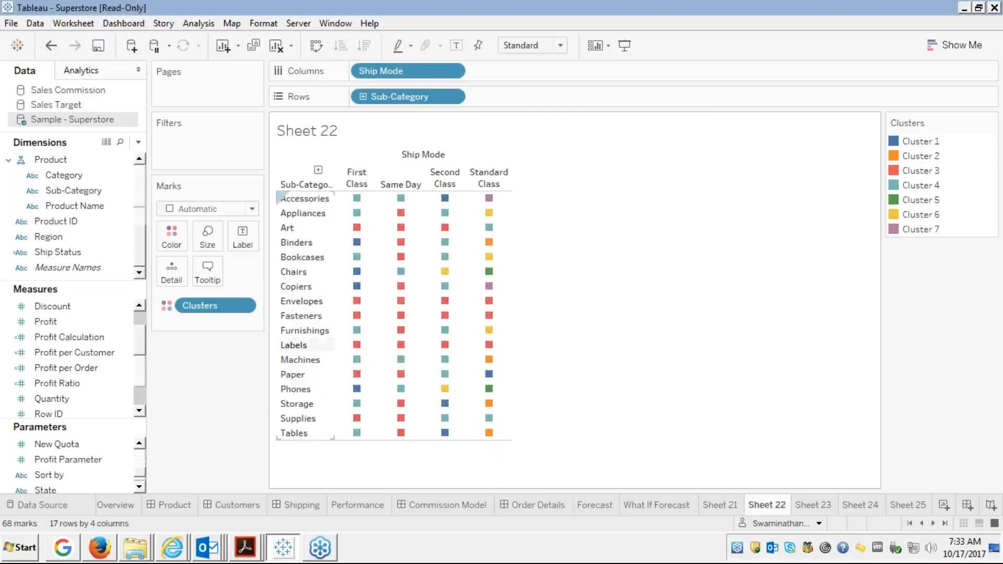
pyautogui.click(139, 487)
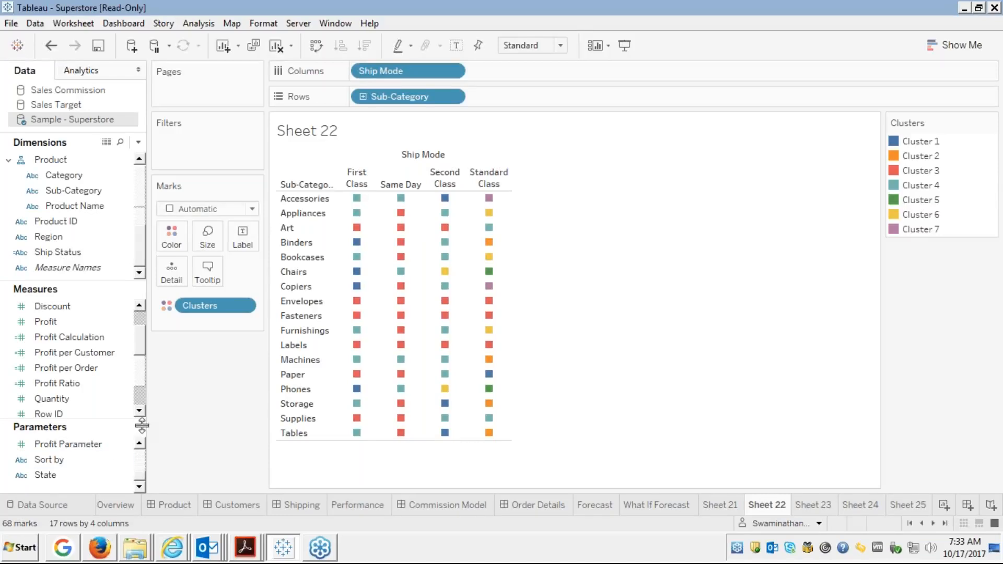
pyautogui.click(142, 447)
pyautogui.click(142, 446)
pyautogui.click(142, 446)
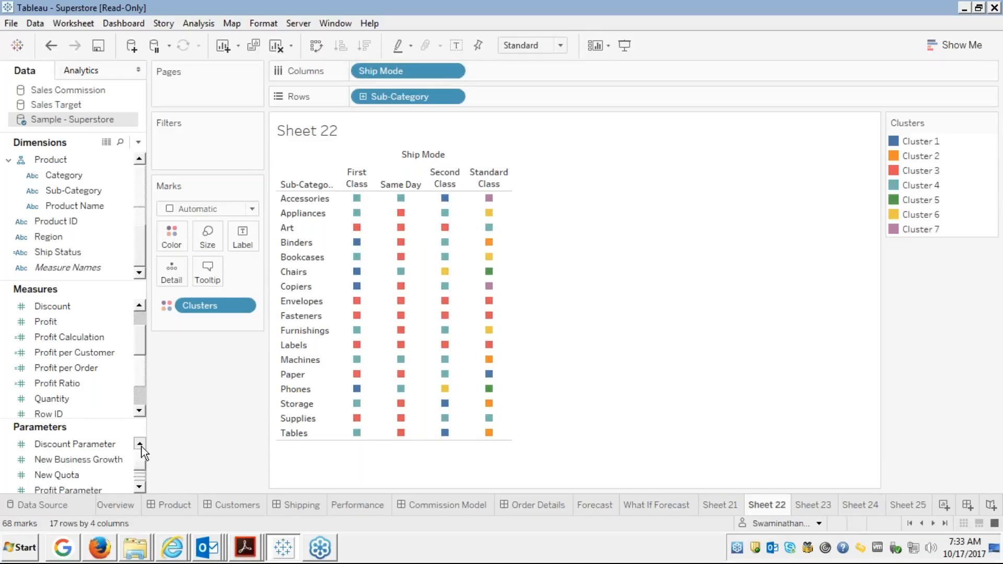
pyautogui.click(142, 446)
pyautogui.click(142, 447)
pyautogui.click(142, 446)
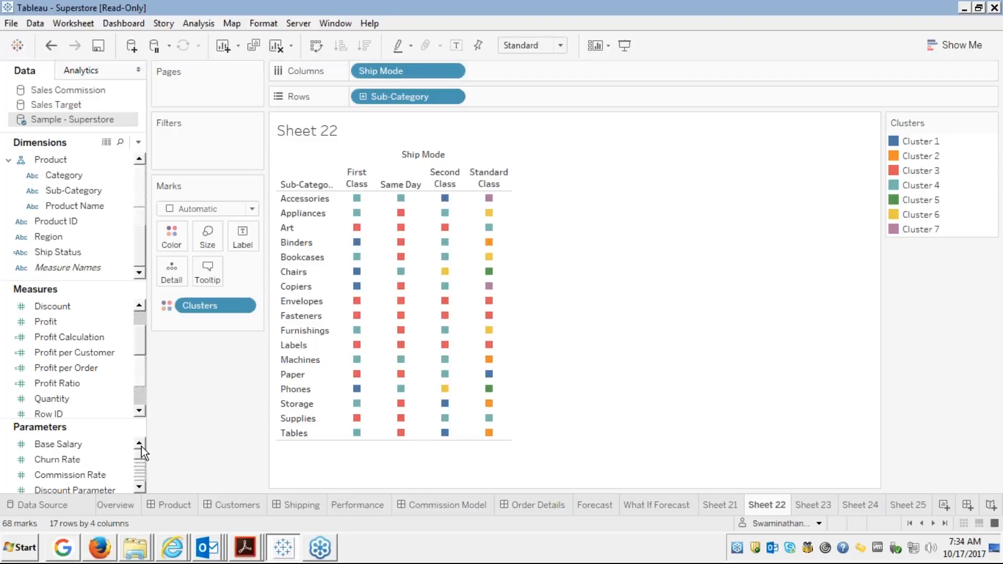
pyautogui.click(139, 486)
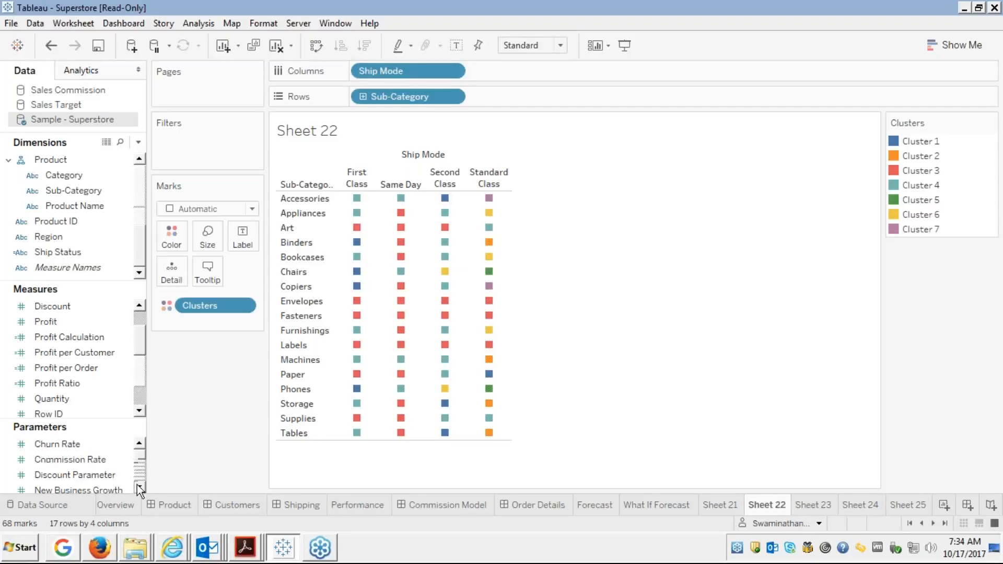
pyautogui.click(139, 486)
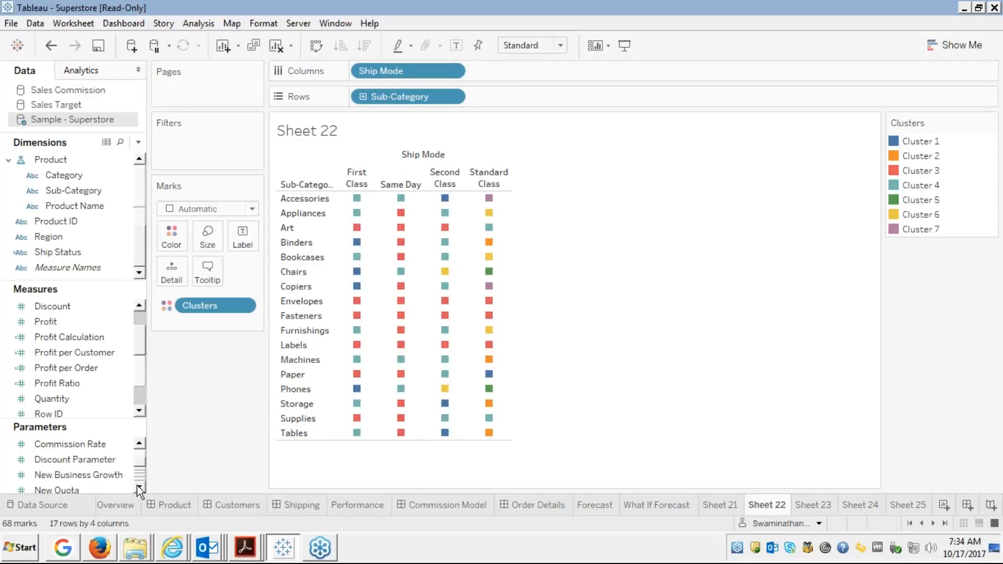
pyautogui.click(91, 460)
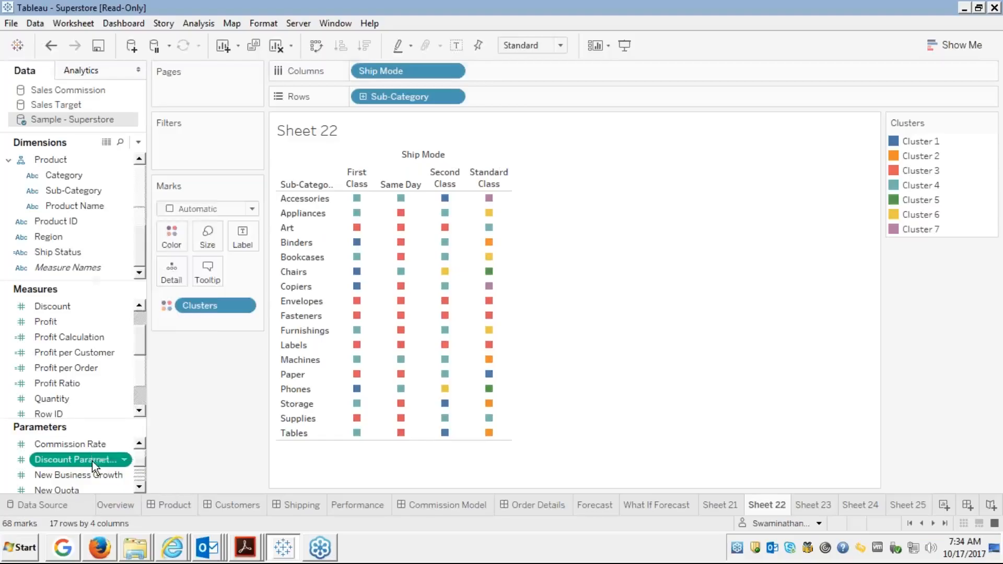
# Show the Discount Parameter slider on Sheet 22 and set it to 0.006003002.
pyautogui.rightClick(91, 461)
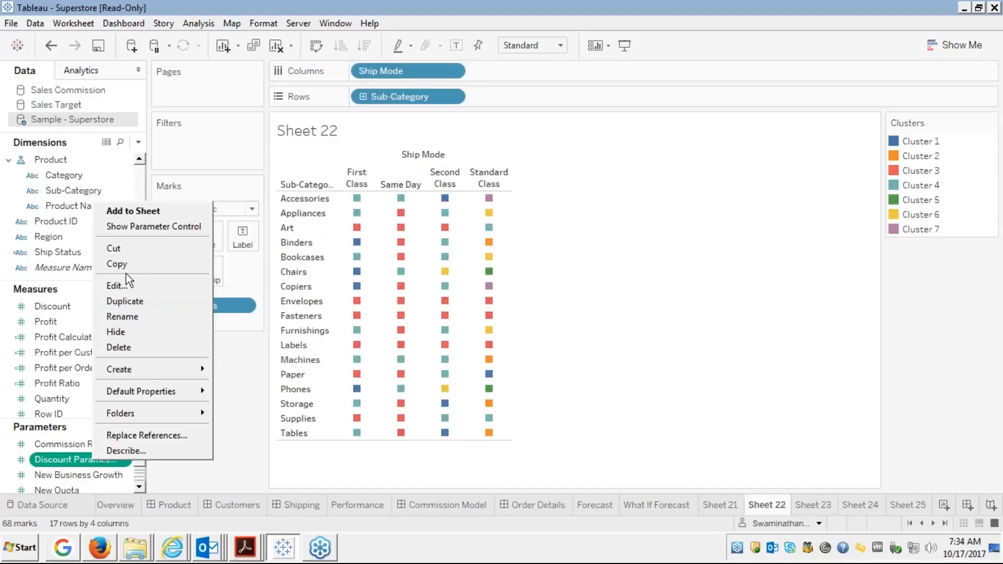
pyautogui.click(139, 227)
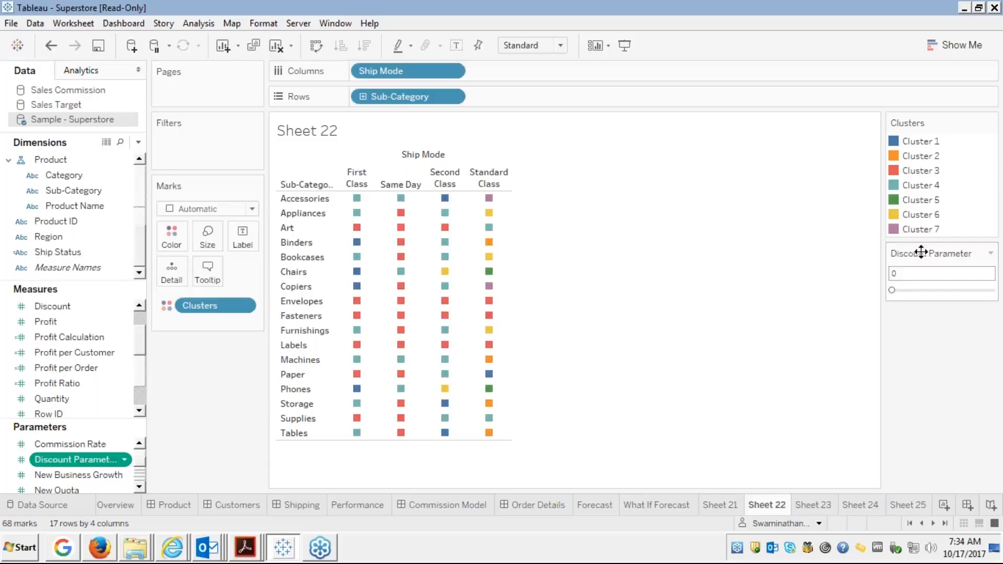
pyautogui.click(897, 289)
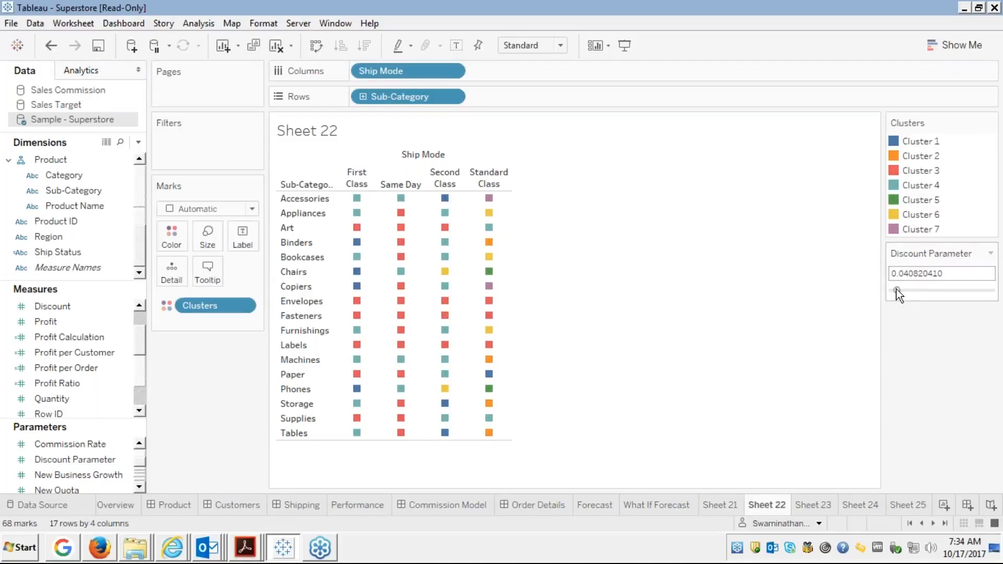
pyautogui.click(892, 289)
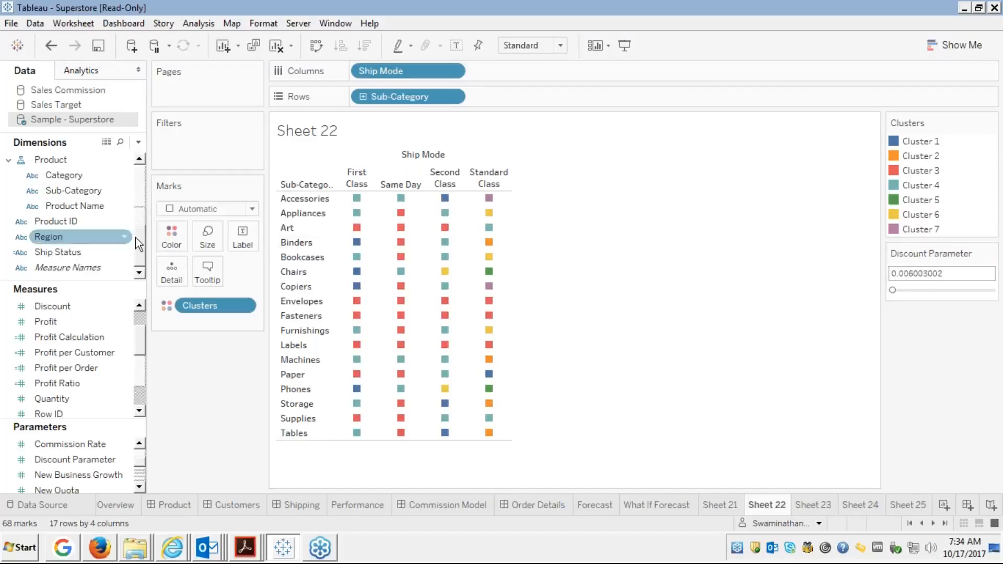
# Create a new calculated field, Calculation1, pre-filled with [Discount].
pyautogui.rightClick(51, 306)
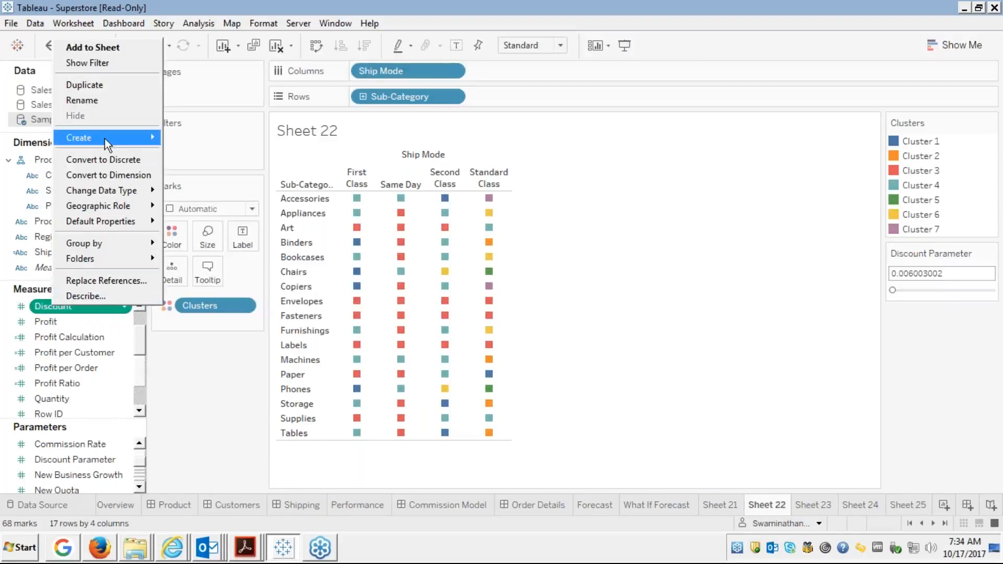
pyautogui.moveTo(105, 136)
pyautogui.click(194, 138)
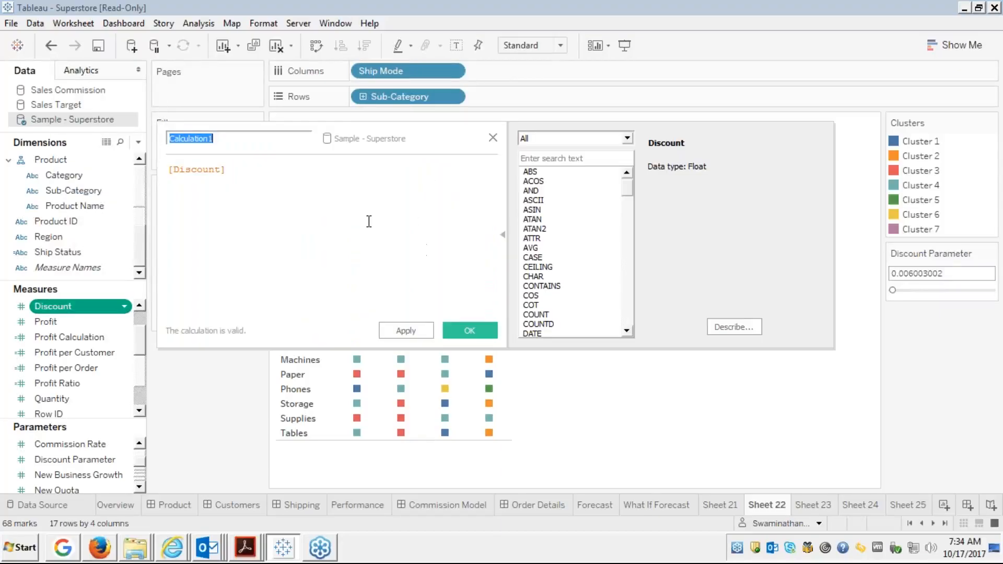
# Rename the calculated field to 'Discount Calculation'.
pyautogui.press('End')
pyautogui.press('BackSpace')
pyautogui.press('Left')
pyautogui.press('Left')
pyautogui.press('Left')
pyautogui.press('Left')
pyautogui.press('Left')
pyautogui.press('Left')
pyautogui.press('Left')
pyautogui.press('Left')
pyautogui.press('Left')
pyautogui.write('Discount')
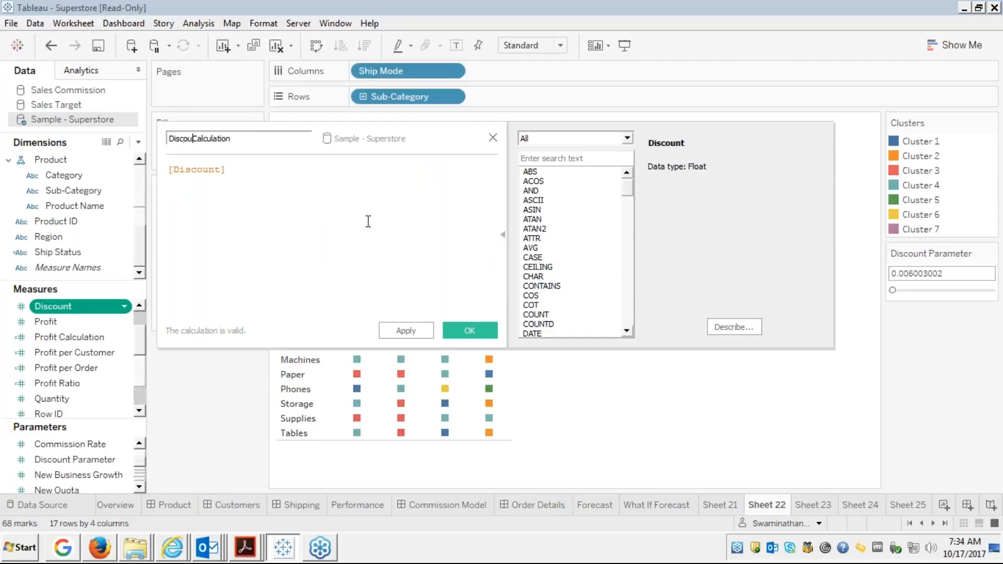
# Write IF [Discount]>[Discount Parameter] THEN [Profit] in the formula editor.
pyautogui.press('Tab')
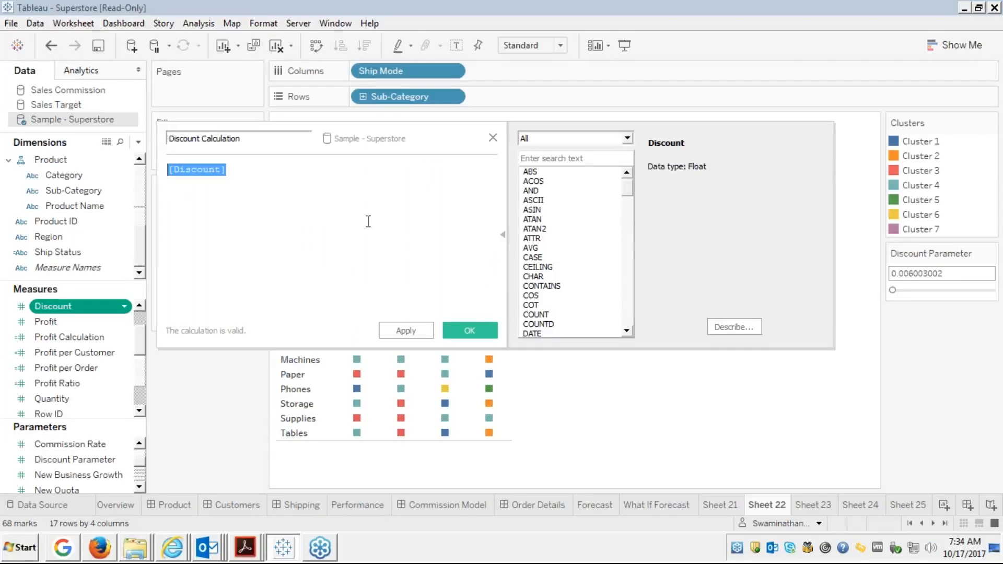
pyautogui.press('Left')
pyautogui.press('End')
pyautogui.write('if')
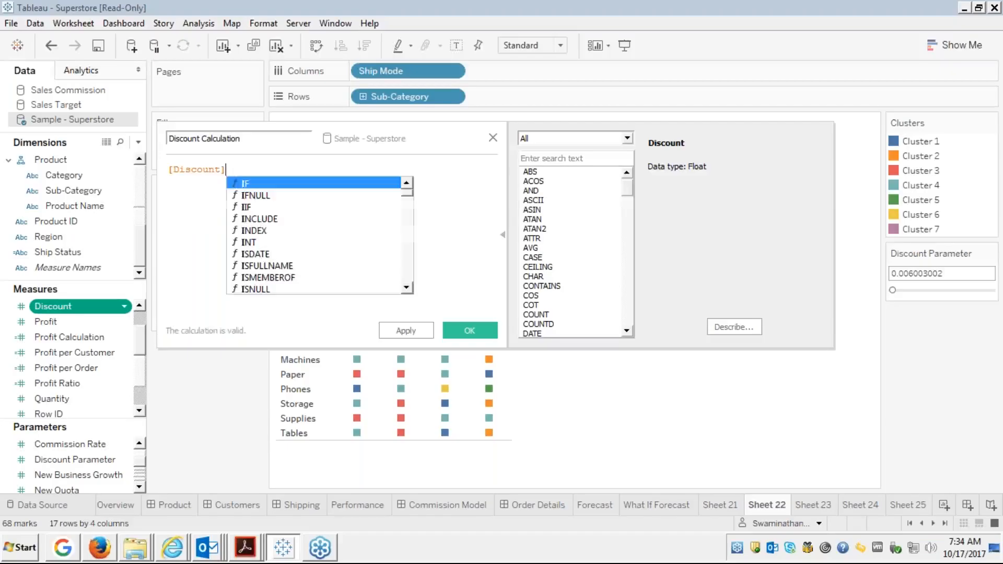
pyautogui.press('BackSpace')
pyautogui.press('BackSpace')
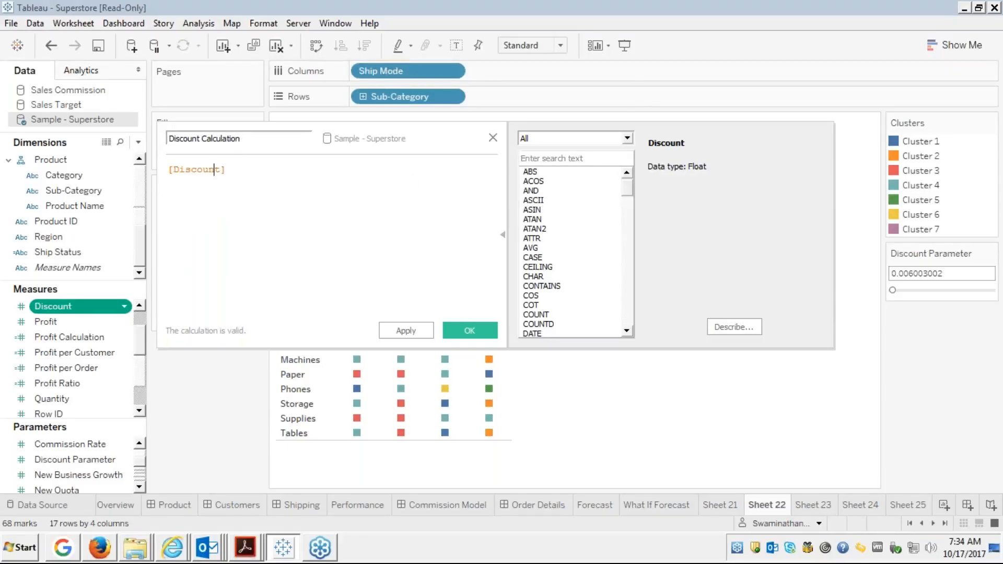
pyautogui.write('if')
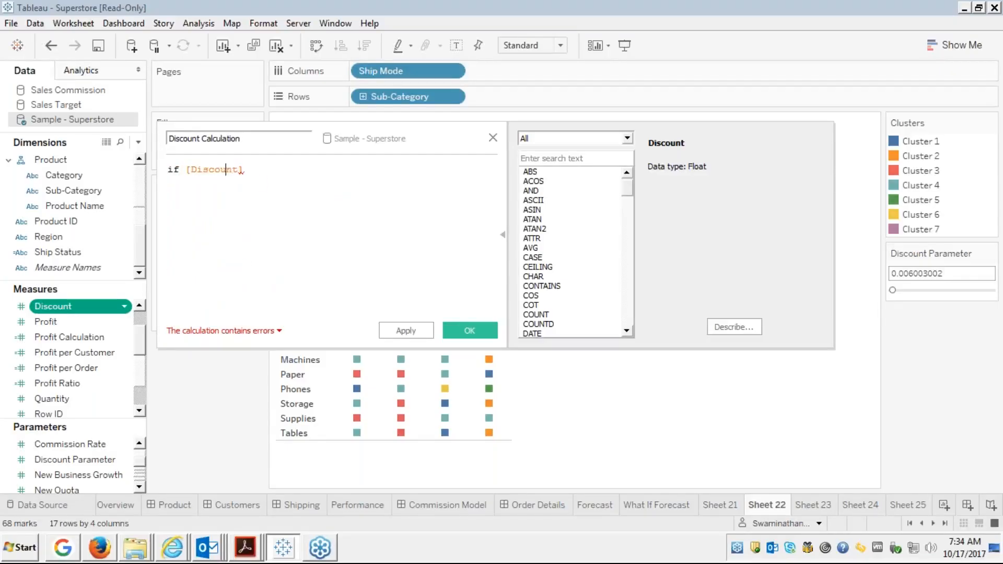
pyautogui.press('Right')
pyautogui.press('Right')
pyautogui.press('Right')
pyautogui.write('>para')
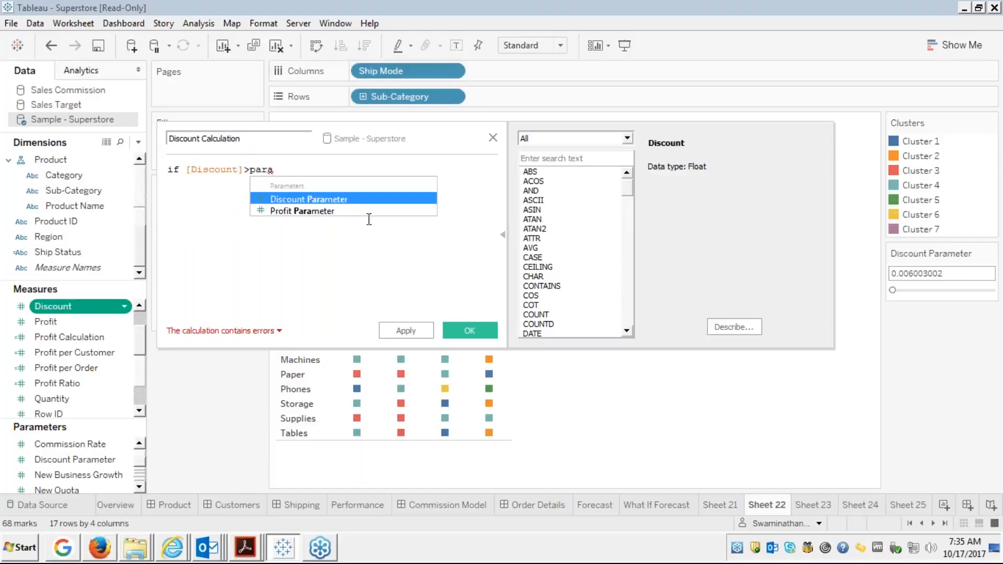
pyautogui.press('Return')
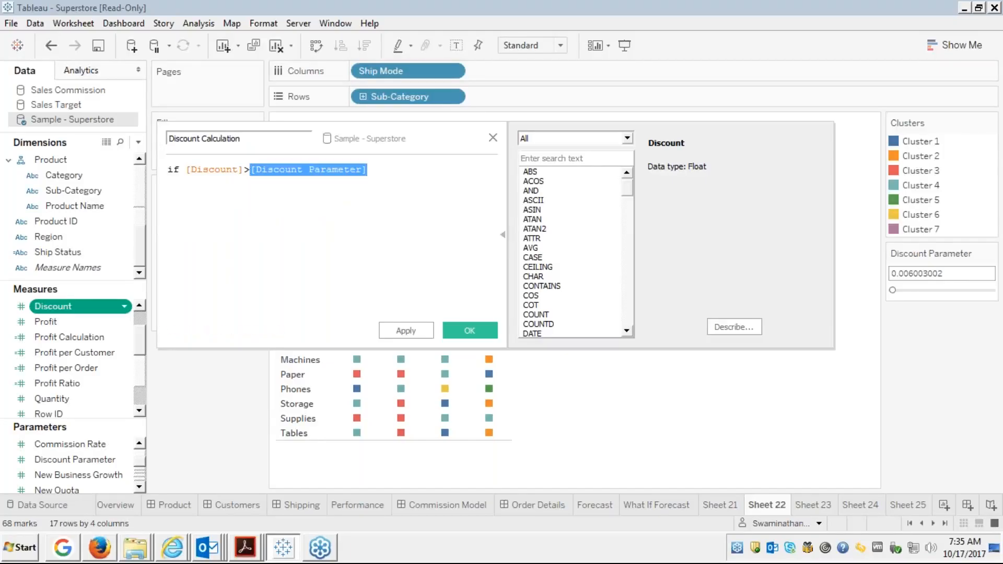
pyautogui.write('then')
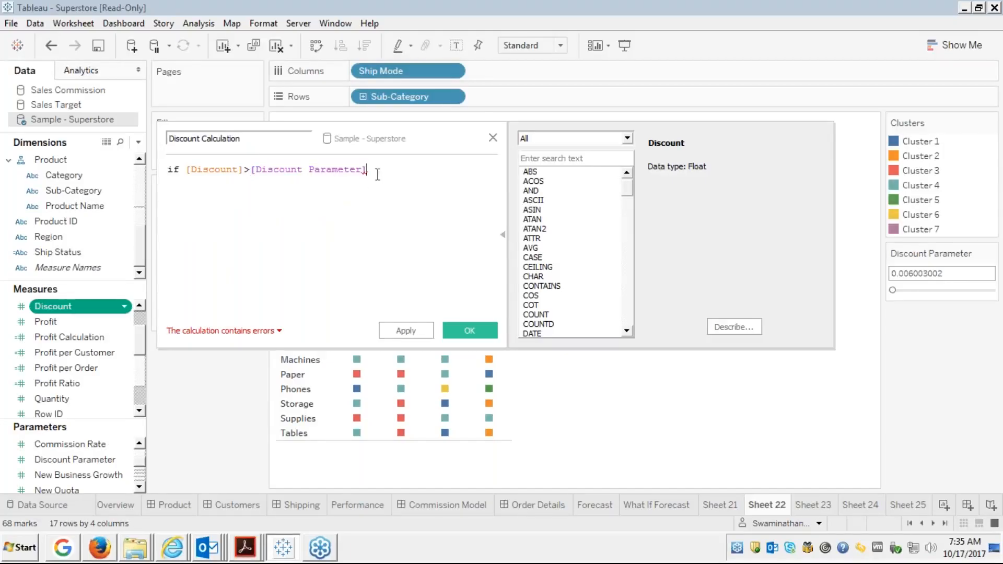
pyautogui.press('Return')
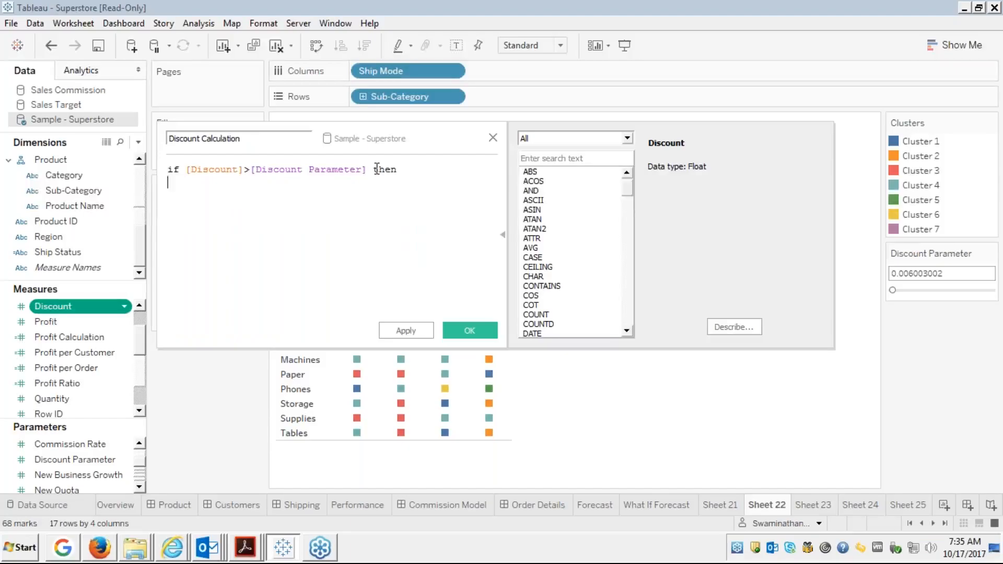
pyautogui.write('pro')
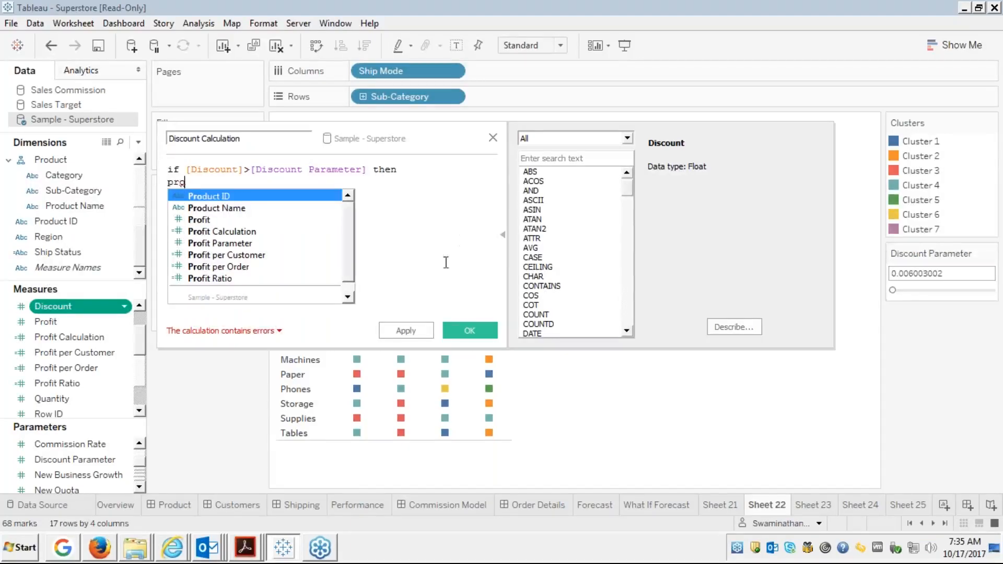
pyautogui.click(182, 184)
pyautogui.press('Return')
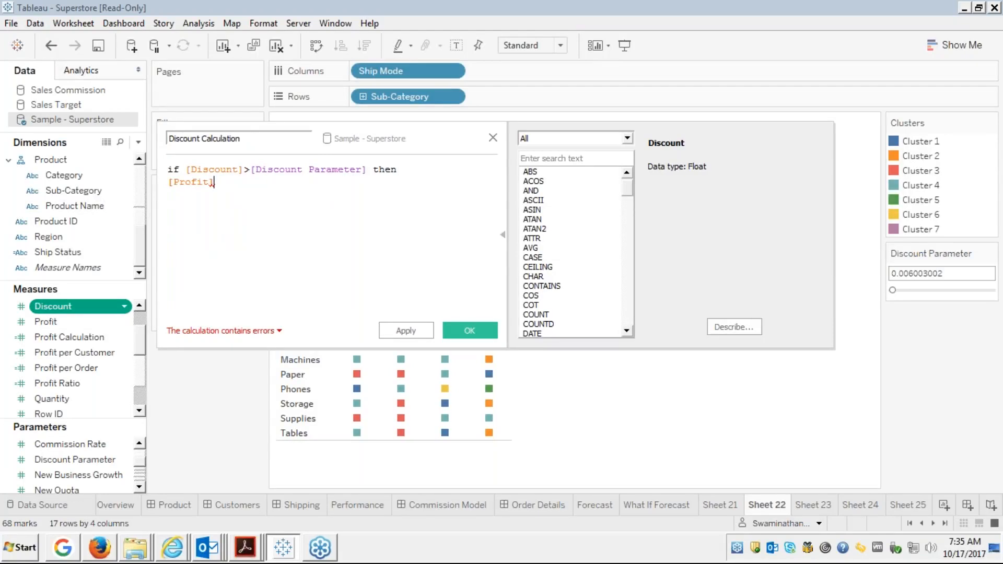
# Change the comparison to >=, close the formula with END, and save the field.
pyautogui.doubleClick(227, 169)
pyautogui.click(291, 169)
pyautogui.doubleClick(292, 170)
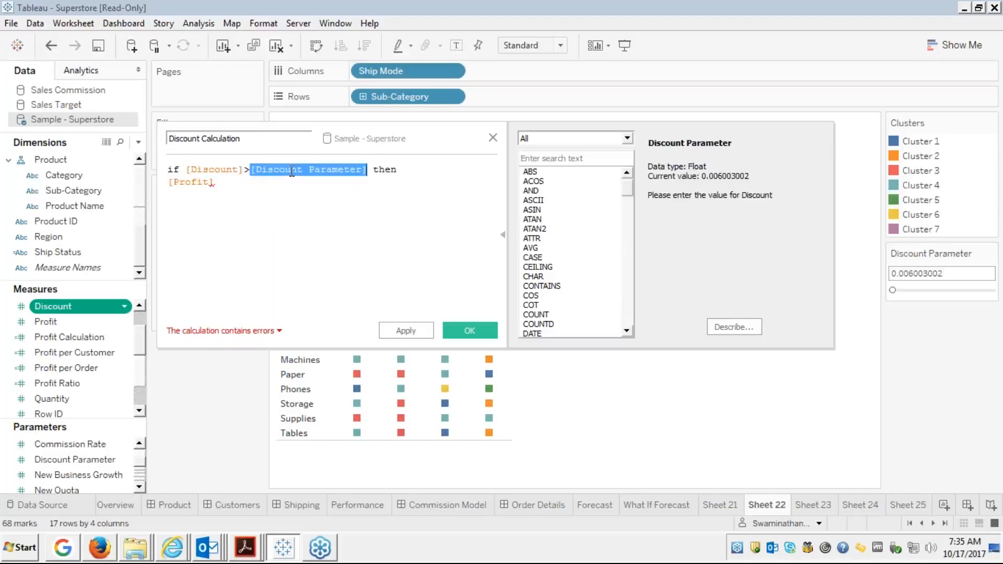
pyautogui.click(249, 167)
pyautogui.write('=')
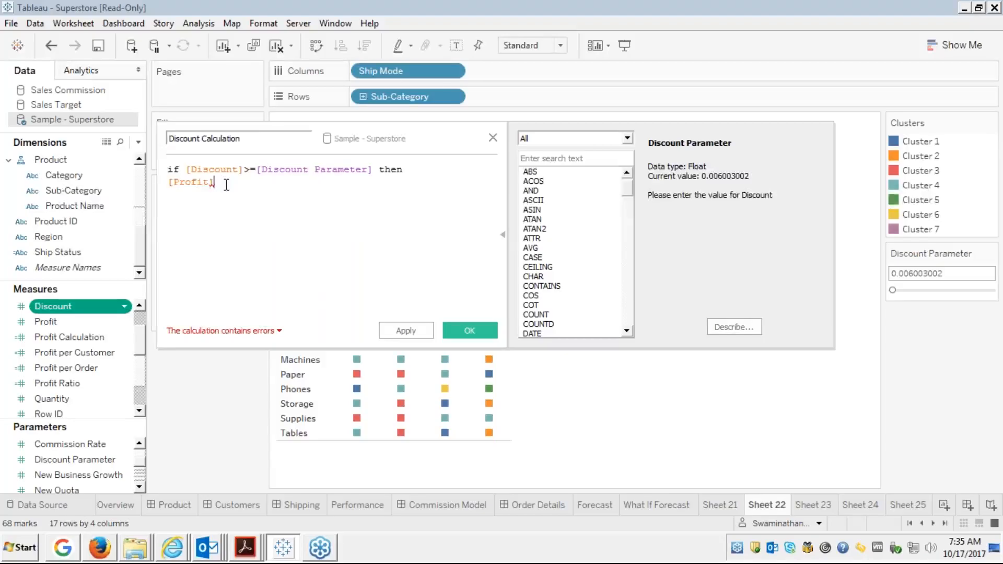
pyautogui.press('Return')
pyautogui.write('end')
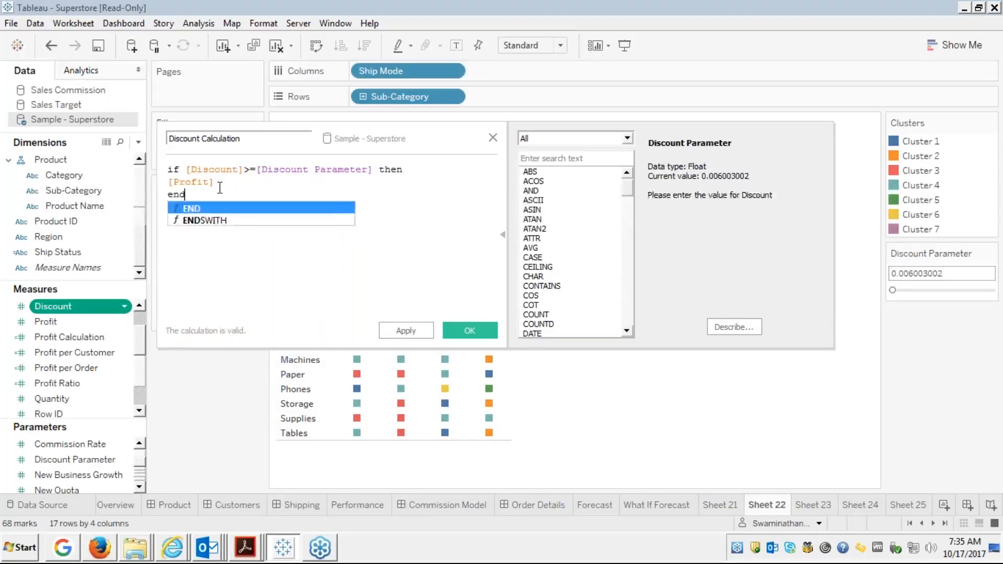
pyautogui.press('Return')
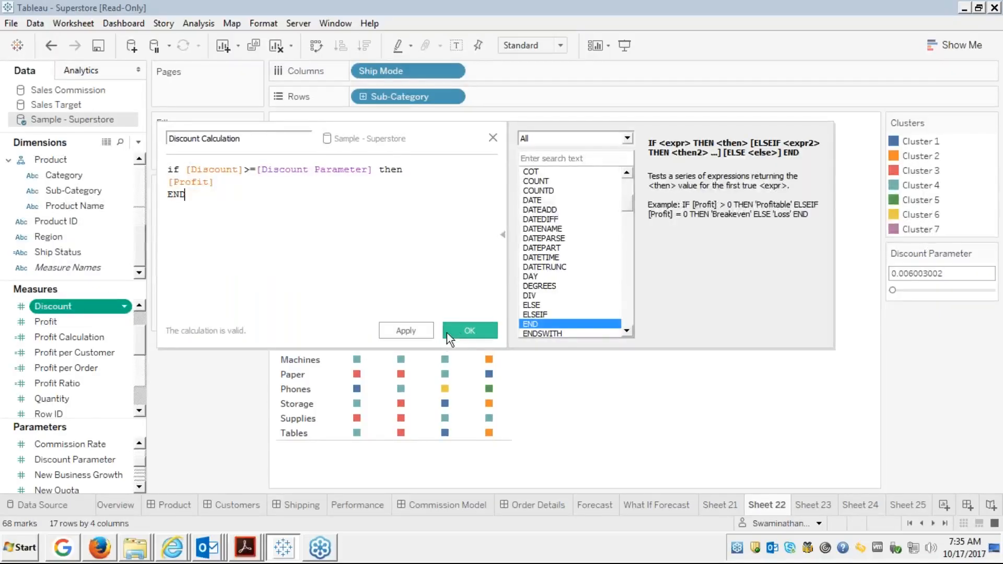
pyautogui.click(465, 328)
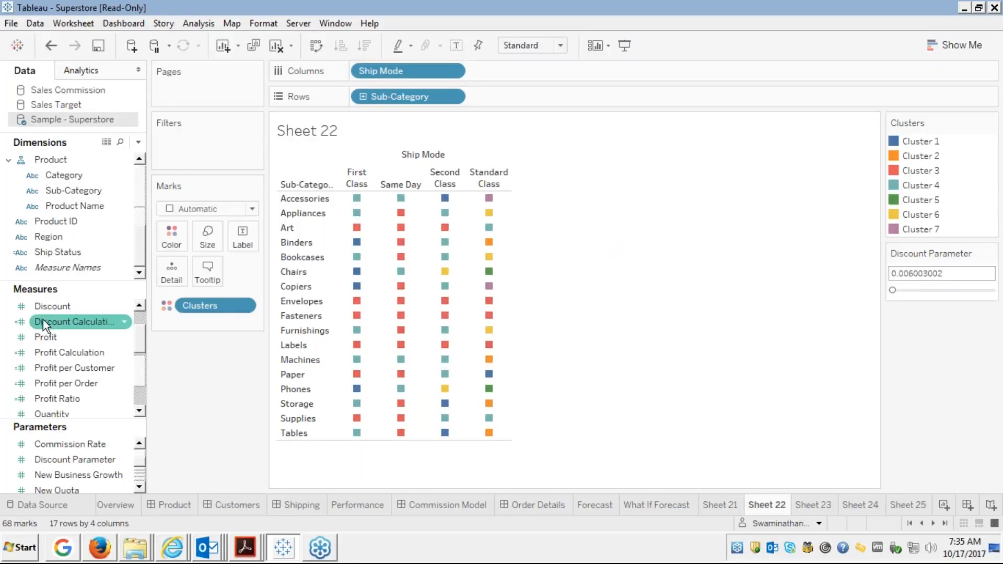
# Label cells with Profit, test Discount Parameter values near 0.05, 0.105 and 0.25, then swap in Discount Calculation labels.
pyautogui.click(43, 339)
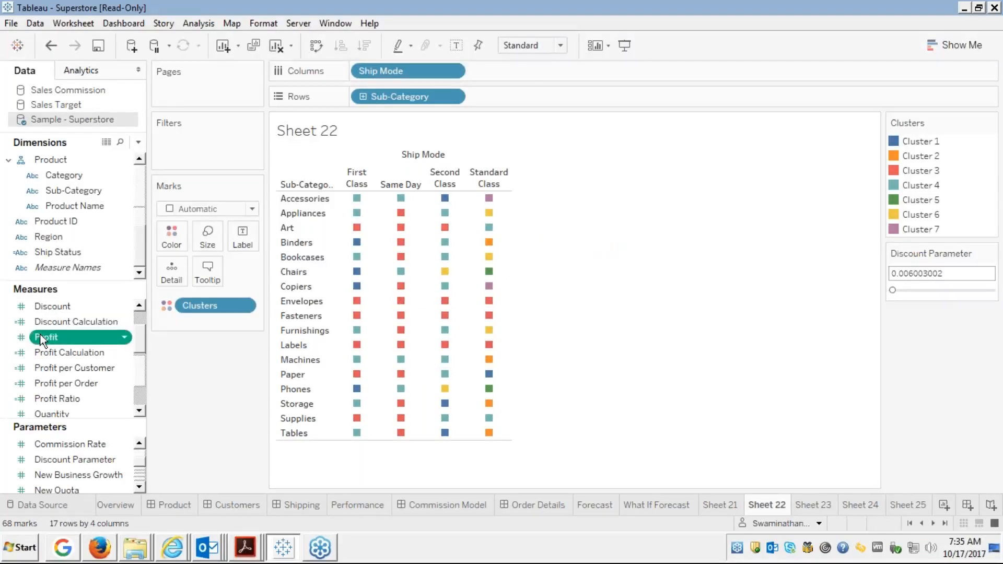
pyautogui.moveTo(40, 335); pyautogui.dragTo(242, 238)
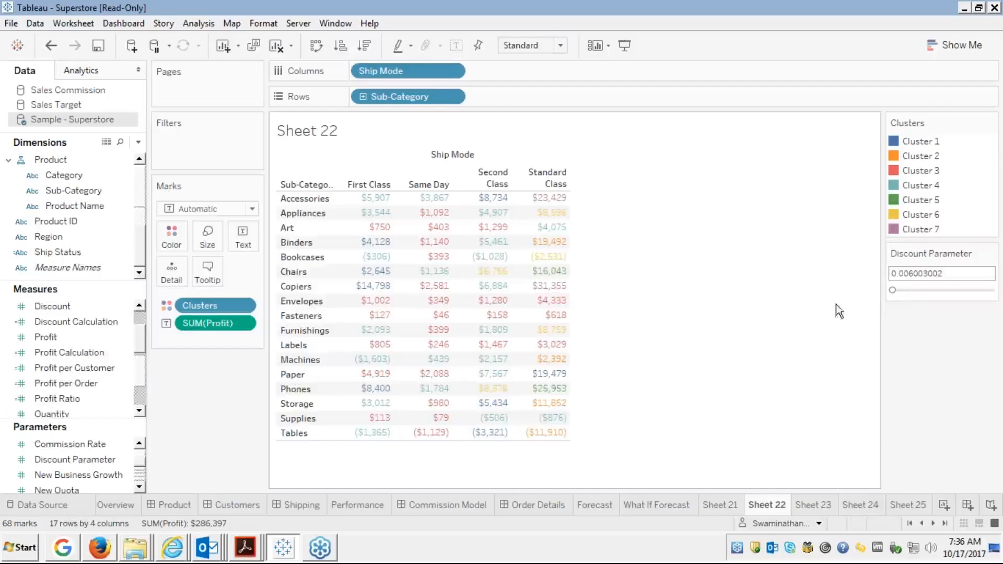
pyautogui.click(898, 291)
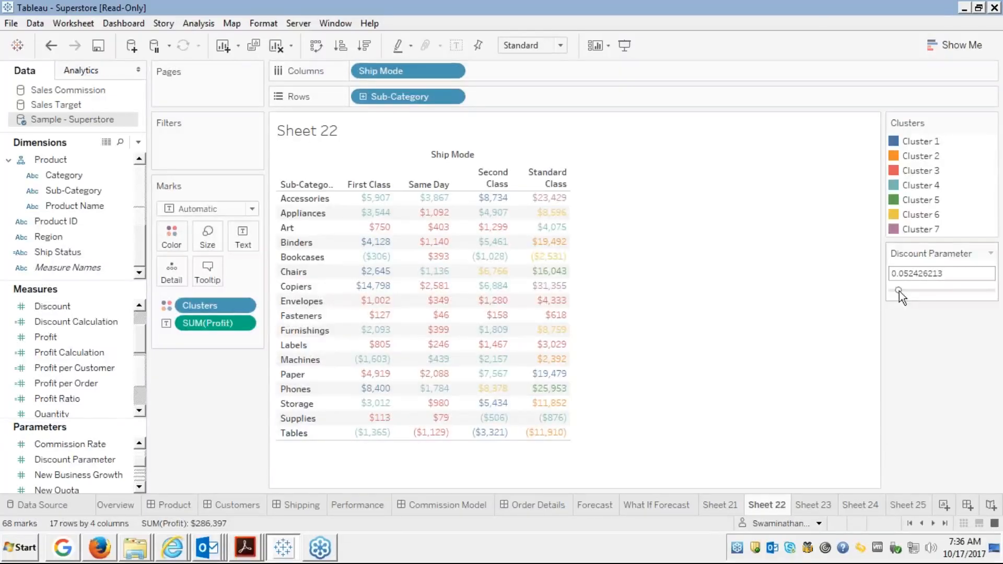
pyautogui.click(904, 291)
pyautogui.click(923, 290)
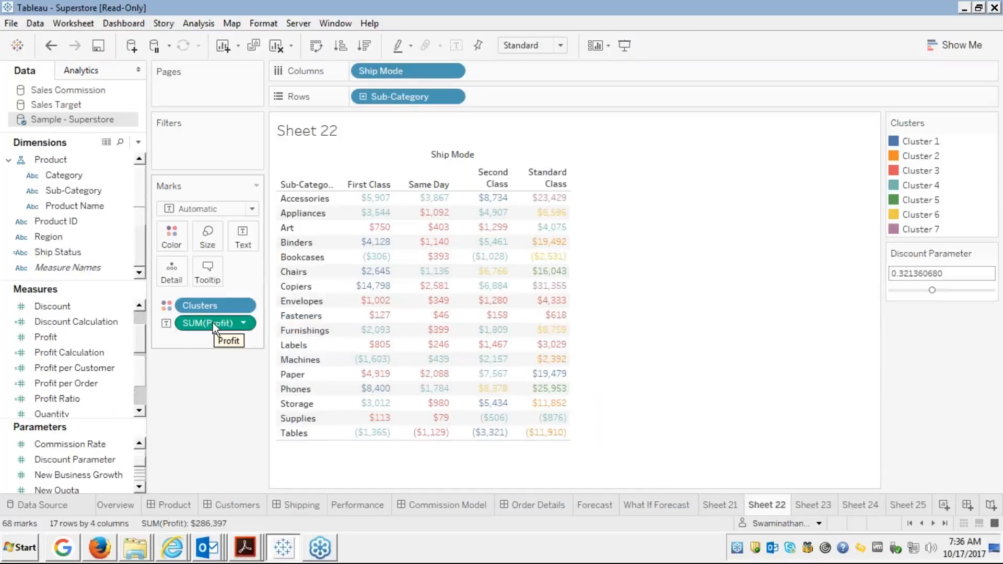
pyautogui.moveTo(212, 322); pyautogui.dragTo(242, 236)
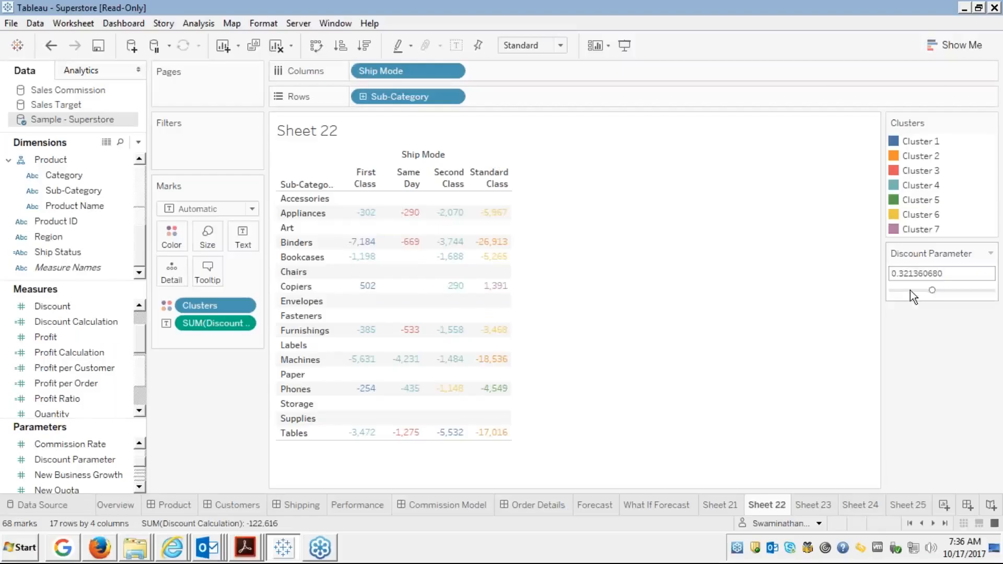
# Try Discount Parameter values from the minimum up to about 0.175, settling at 0.076038019.
pyautogui.moveTo(910, 291); pyautogui.dragTo(898, 289)
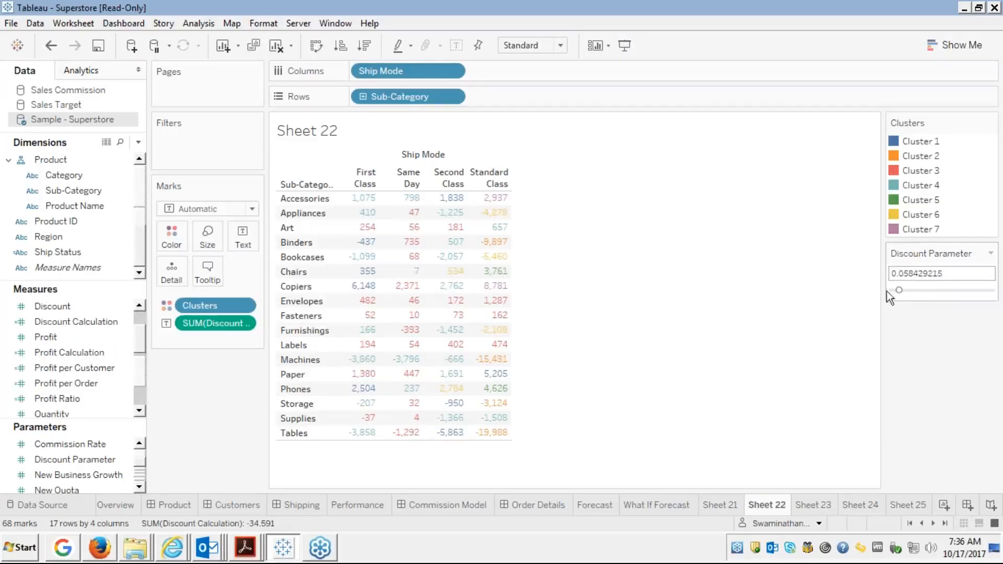
pyautogui.click(892, 290)
pyautogui.click(898, 290)
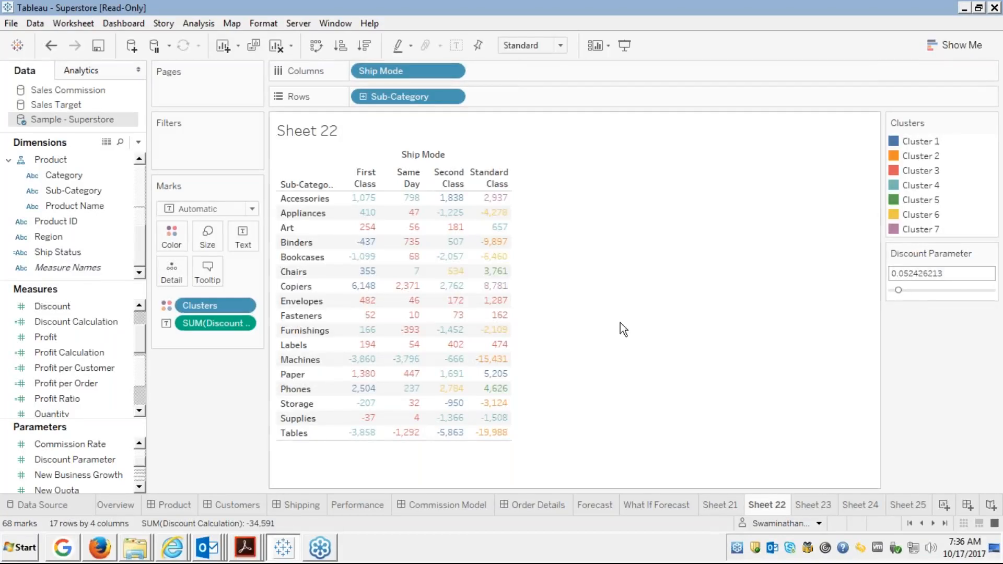
pyautogui.moveTo(366, 245)
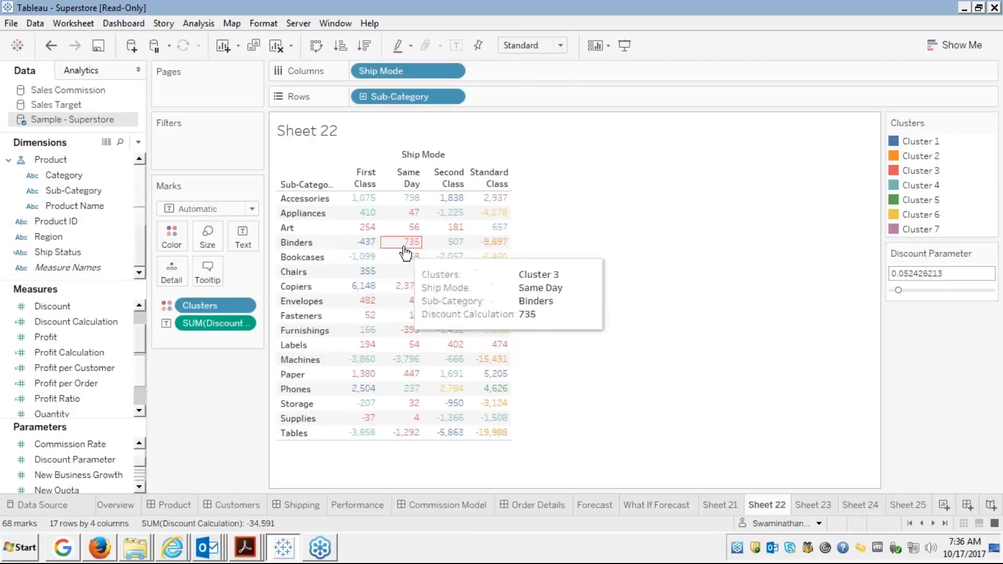
pyautogui.moveTo(425, 246)
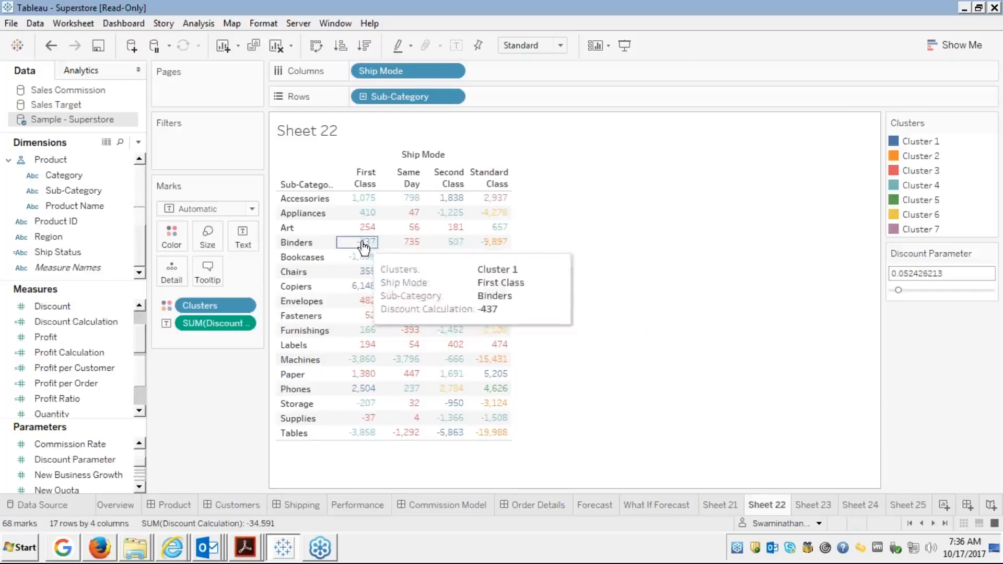
pyautogui.moveTo(472, 253)
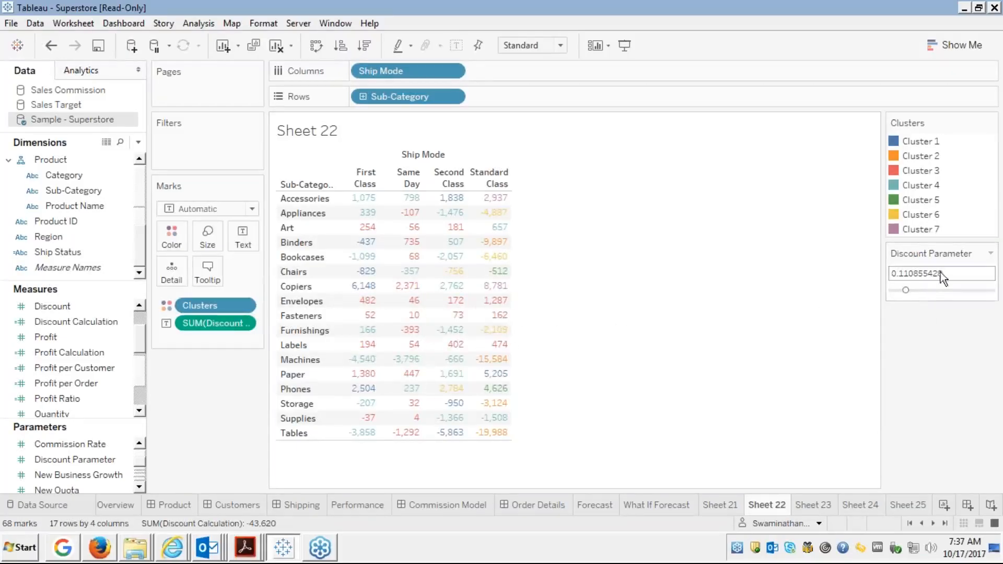
pyautogui.click(914, 291)
pyautogui.moveTo(918, 290); pyautogui.dragTo(922, 290)
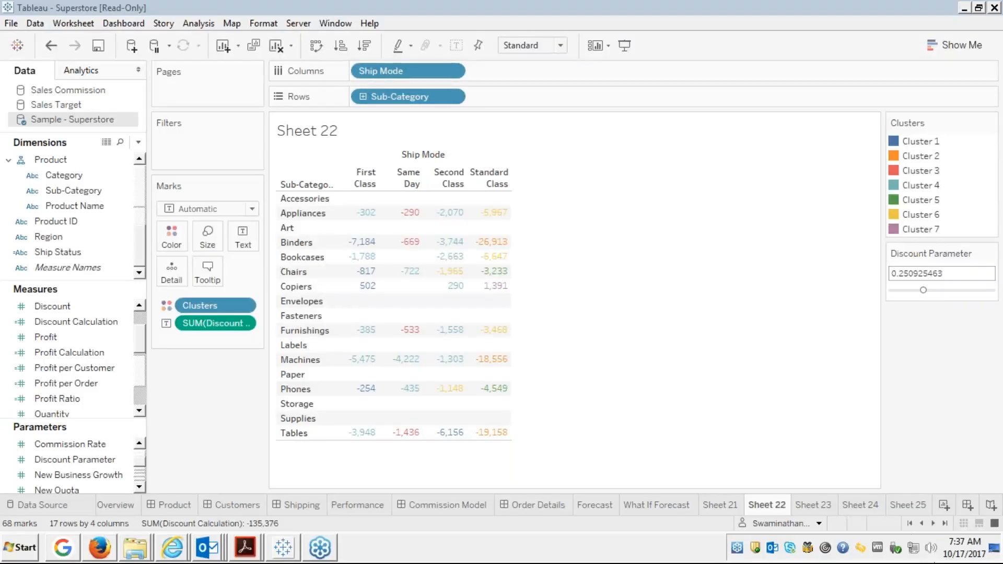
pyautogui.click(930, 547)
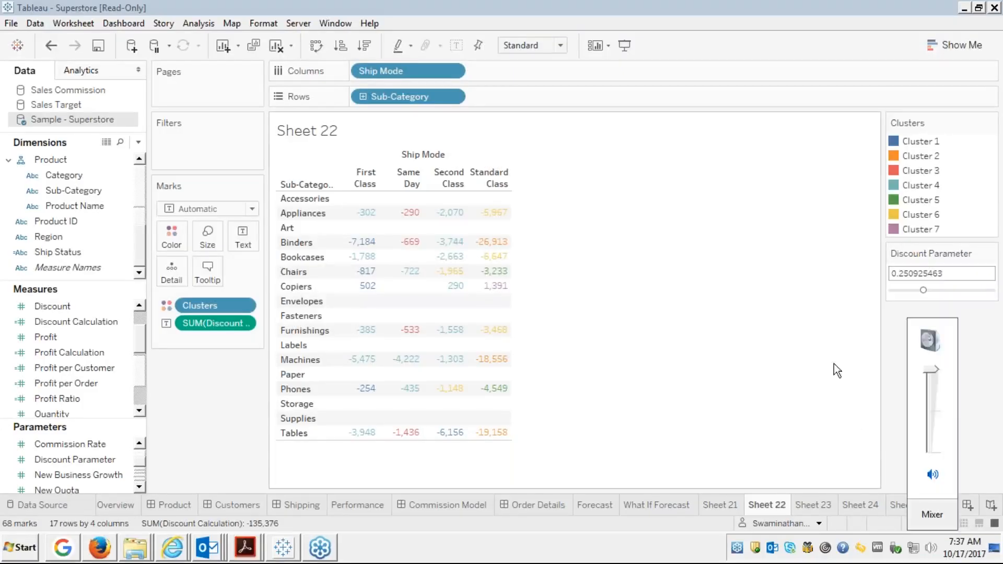
pyautogui.click(752, 293)
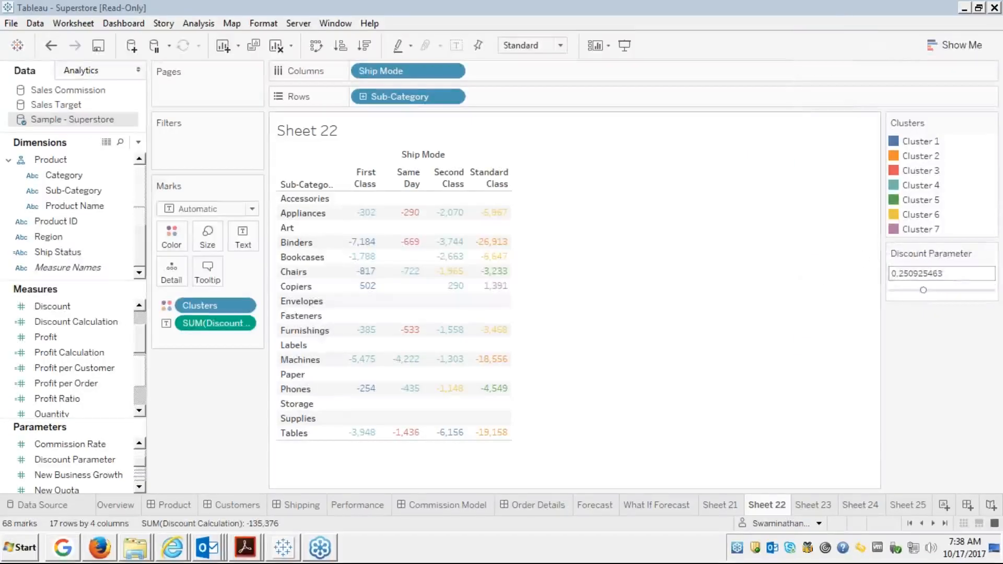
pyautogui.click(914, 292)
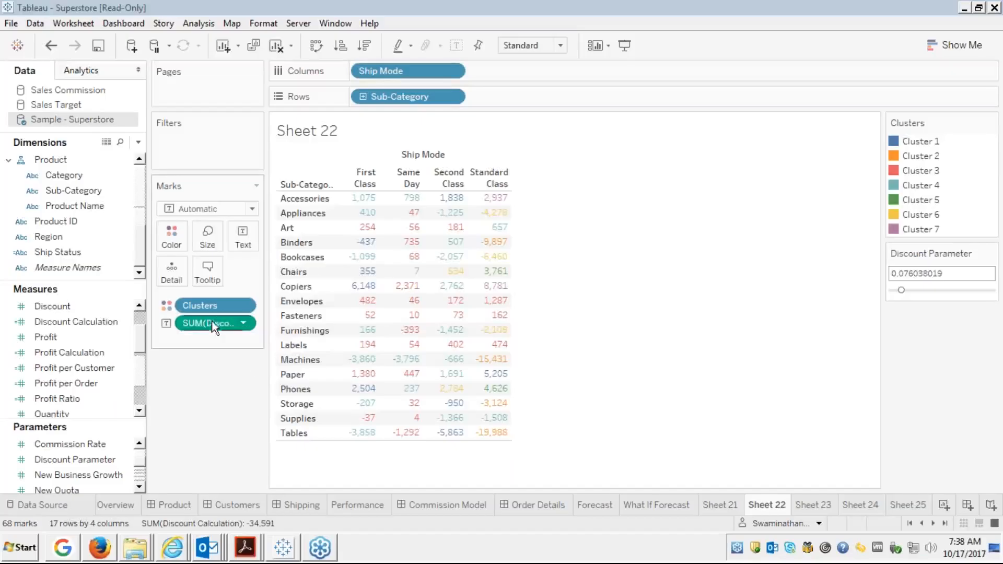
pyautogui.moveTo(215, 328); pyautogui.dragTo(11, 352)
pyautogui.click(46, 316)
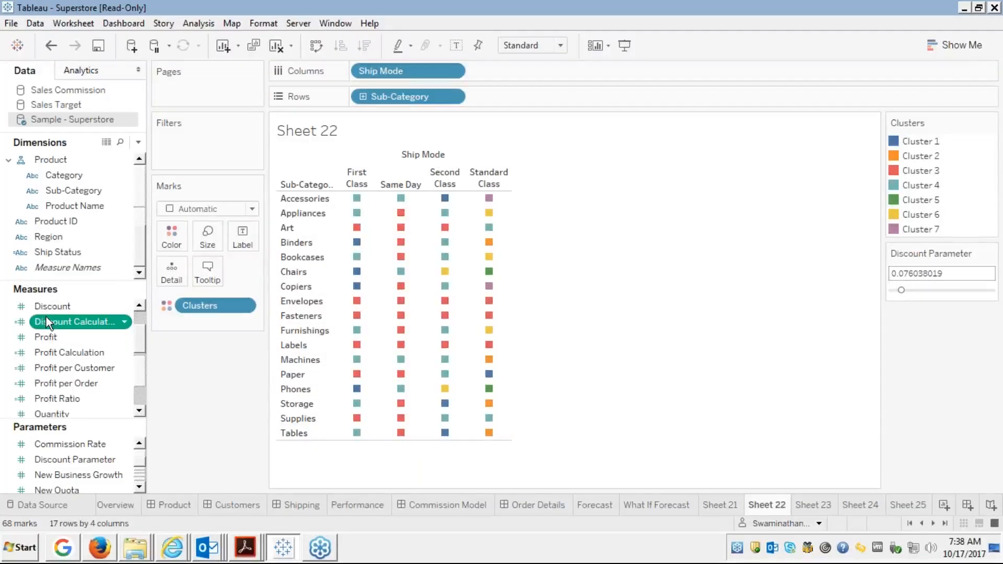
pyautogui.moveTo(46, 316); pyautogui.dragTo(245, 233)
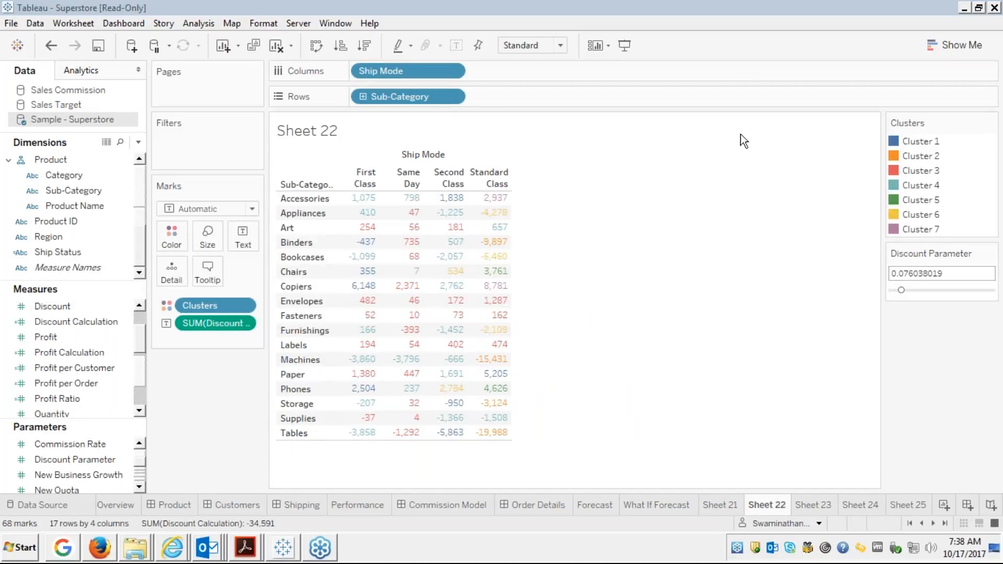
pyautogui.rightClick(77, 324)
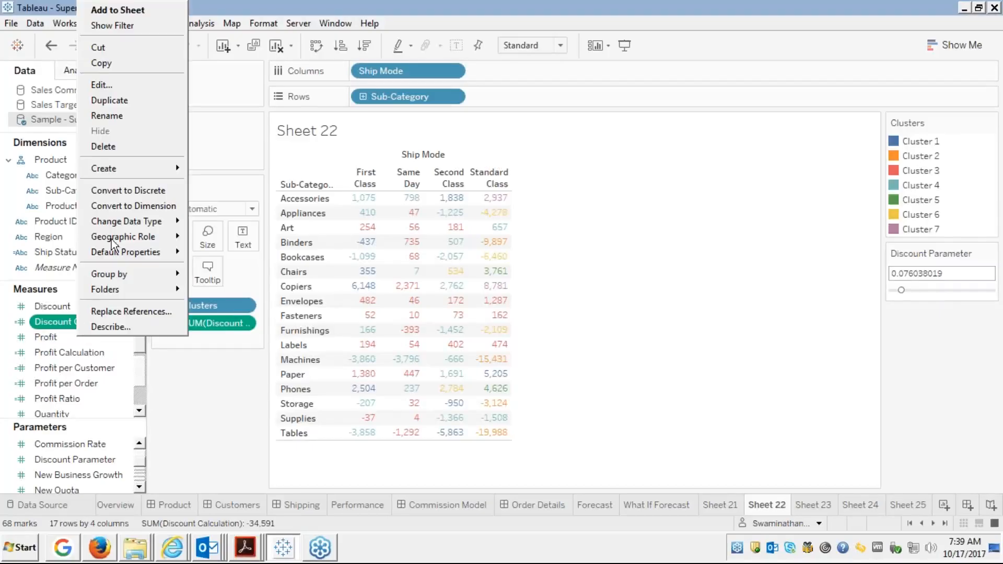
pyautogui.click(109, 86)
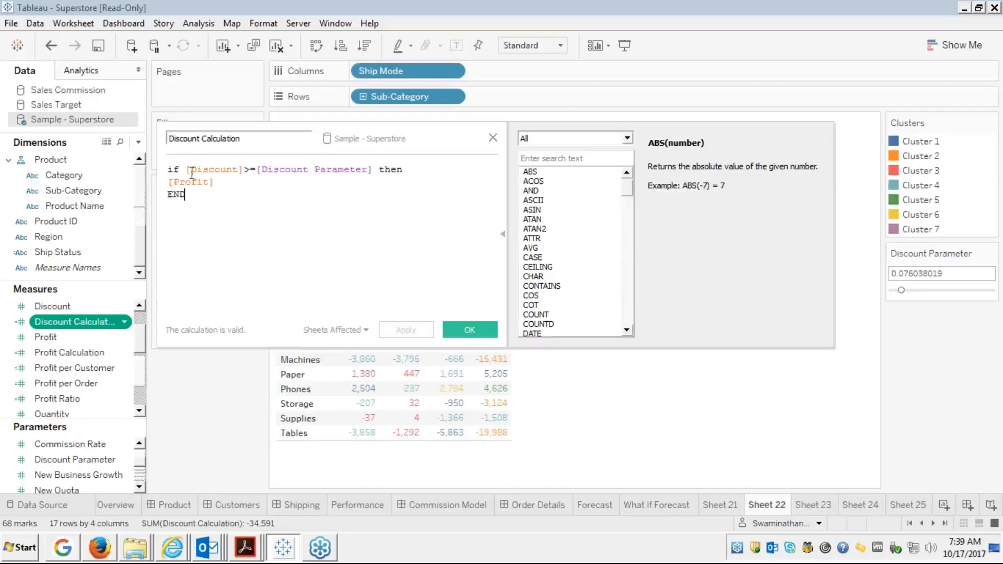
pyautogui.doubleClick(320, 172)
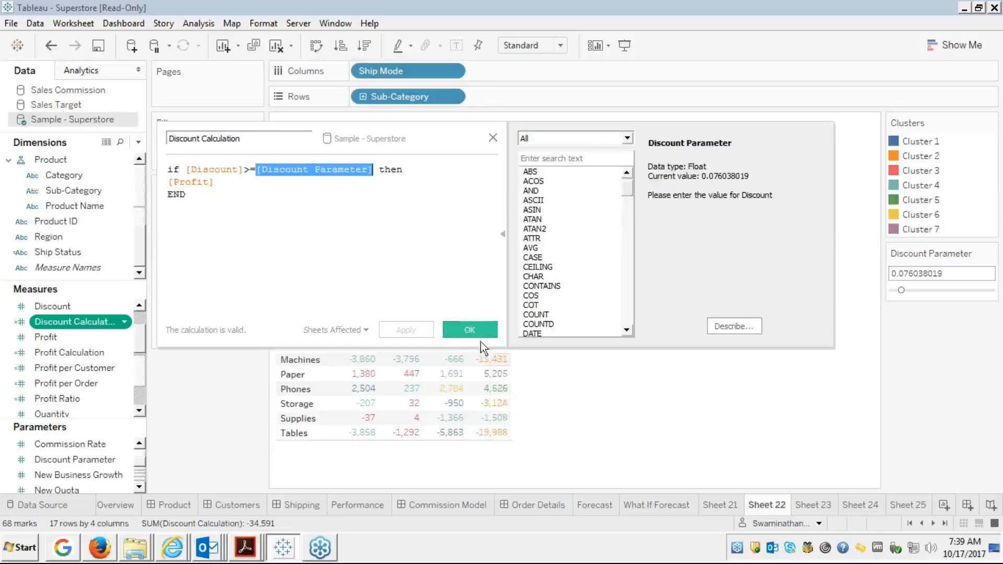
pyautogui.click(468, 330)
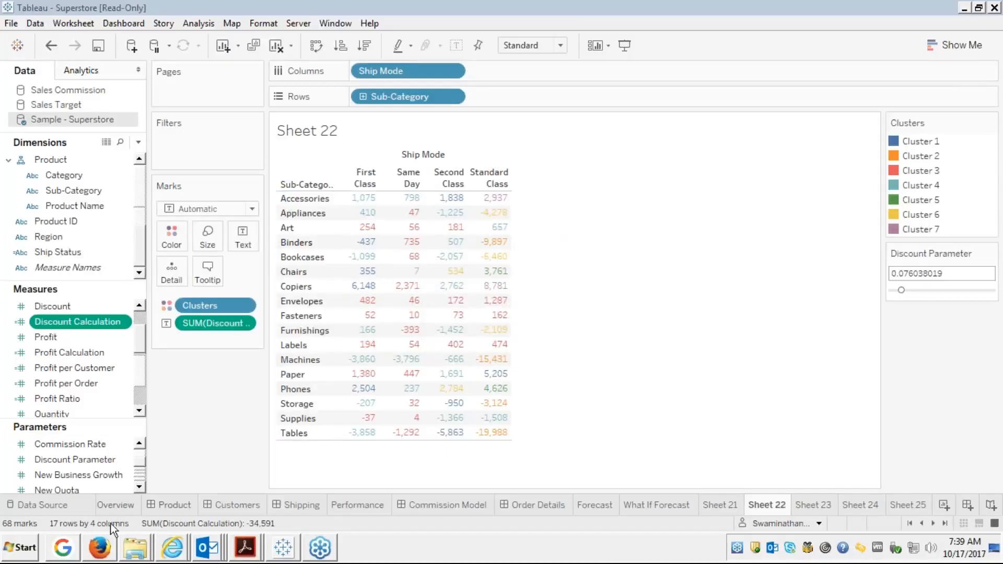
# Advance the full-screen Edureka slides to slide 67, 'Parameter Problem I' on Top N.
pyautogui.moveTo(107, 552)
pyautogui.click(117, 517)
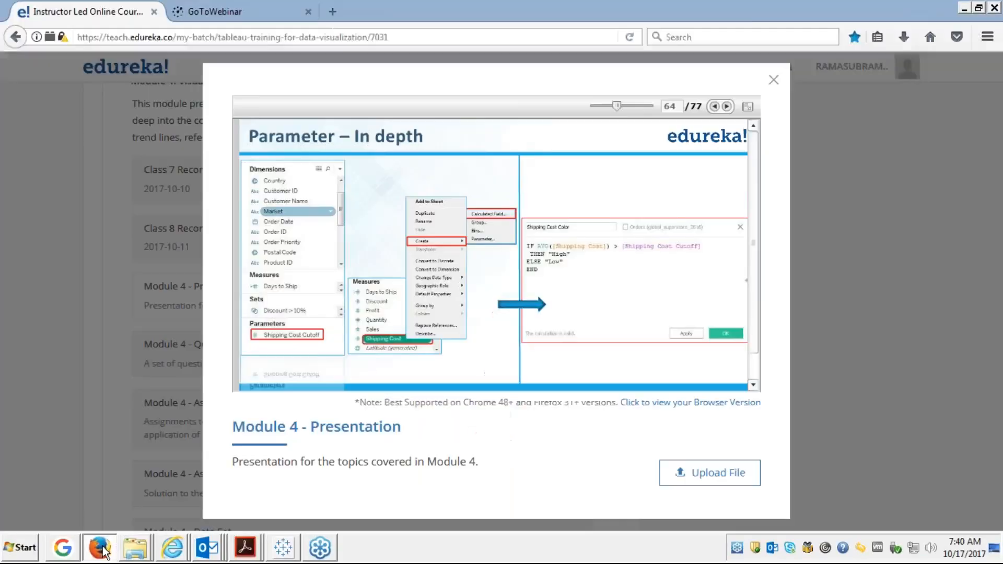
pyautogui.click(747, 107)
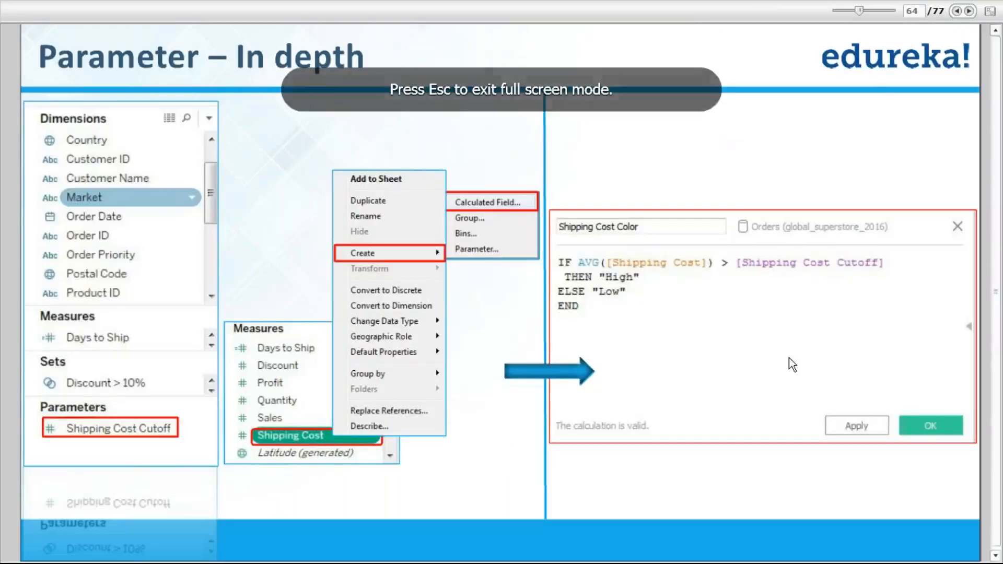
pyautogui.click(968, 11)
pyautogui.click(969, 11)
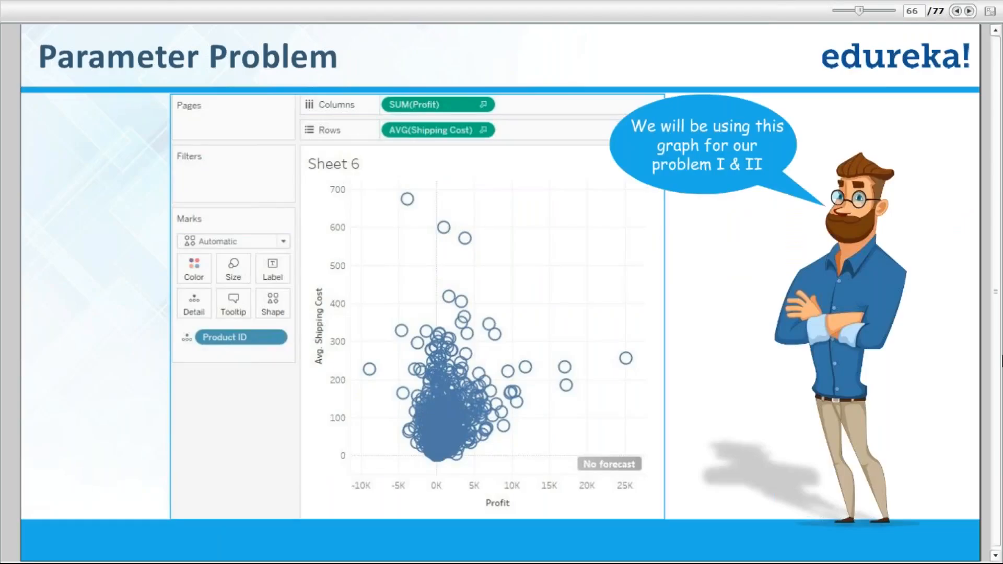
pyautogui.press('Escape')
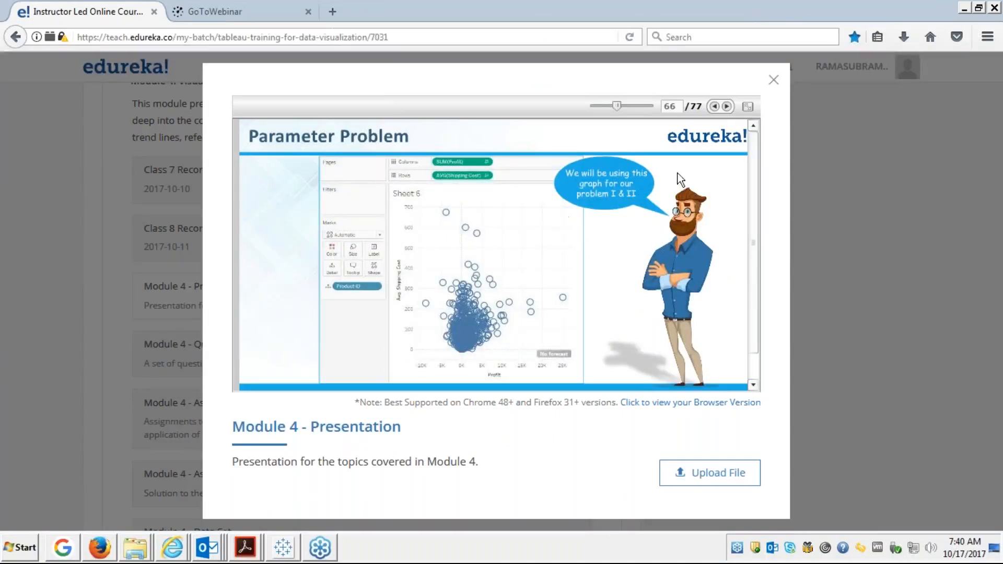
pyautogui.click(747, 106)
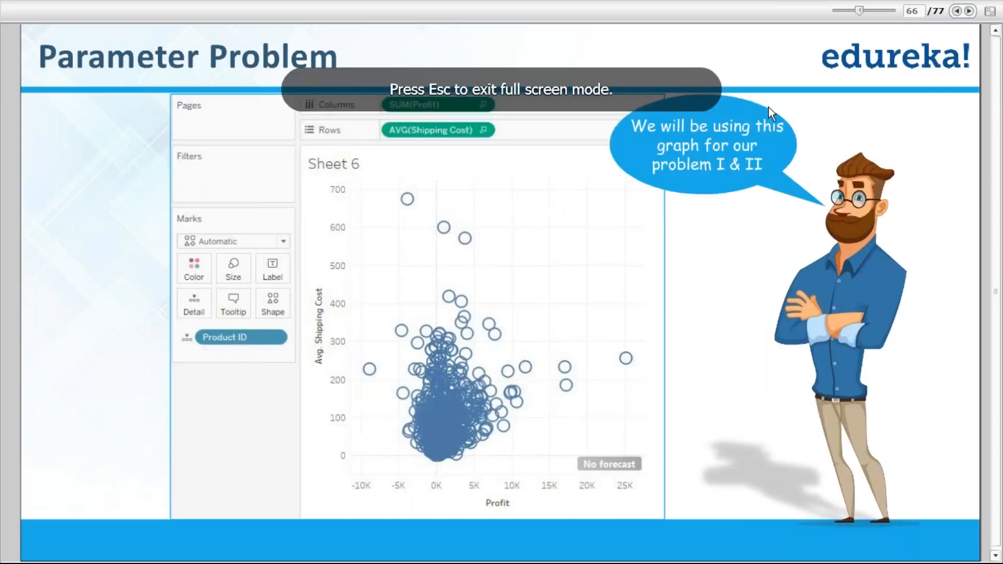
pyautogui.click(967, 11)
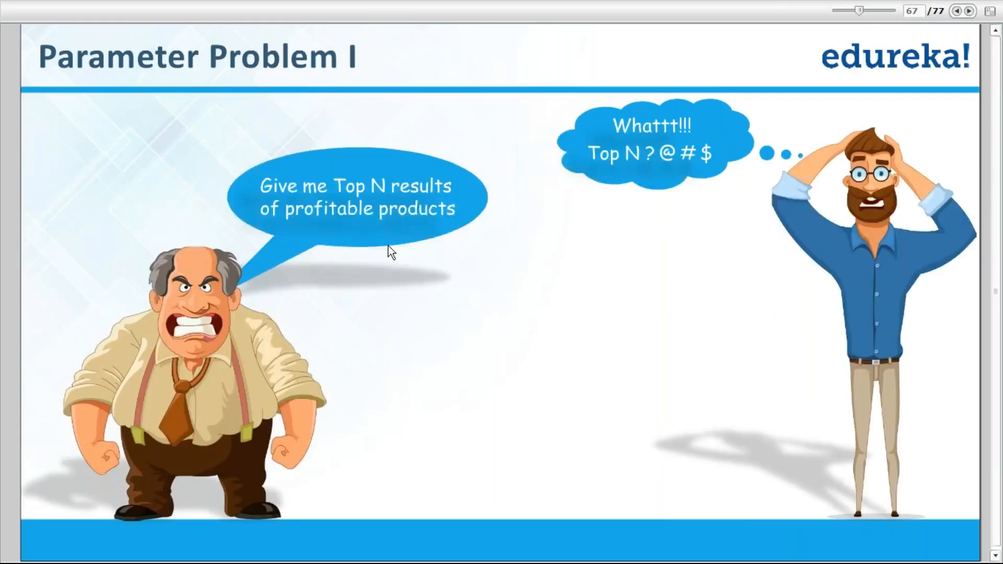
# Return to Tableau's Superstore workbook and open the blank Sheet 25.
pyautogui.hotkey('alt', 'Tab')
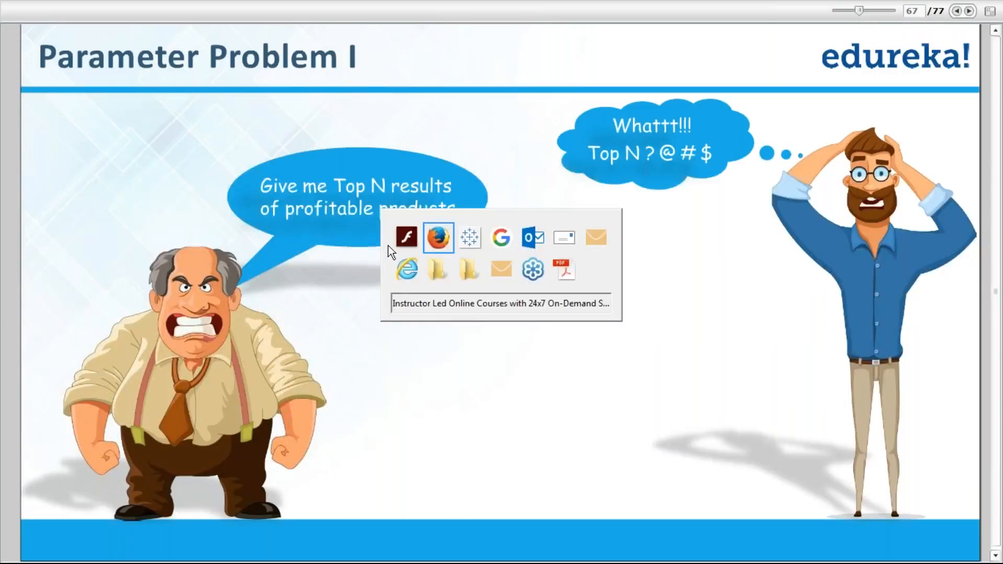
pyautogui.hotkey('alt', 'Tab')
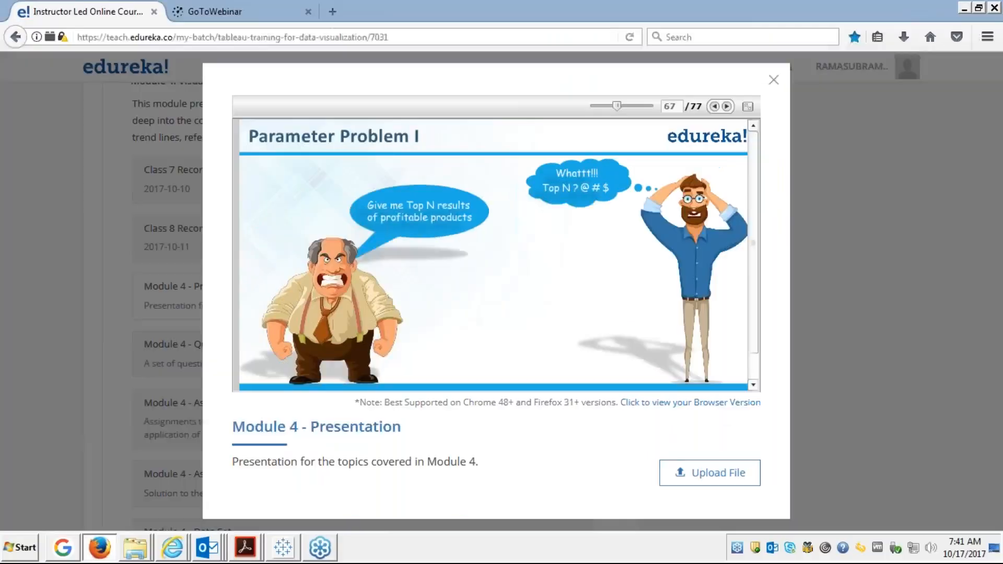
pyautogui.click(282, 547)
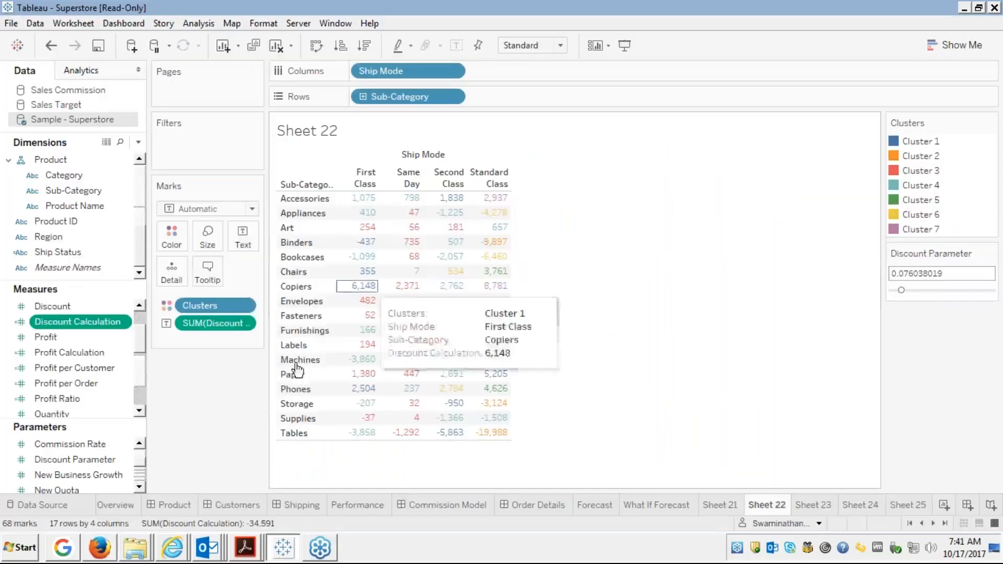
pyautogui.click(920, 505)
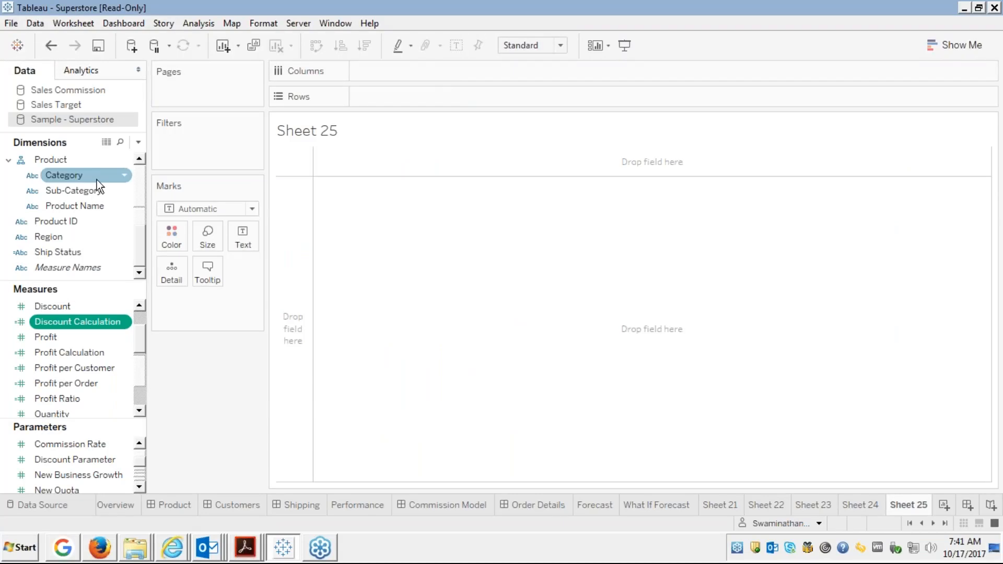
# Put Customer Name on Rows and drop Profit as text, listing 793 customers with SUM(Profit).
pyautogui.click(139, 177)
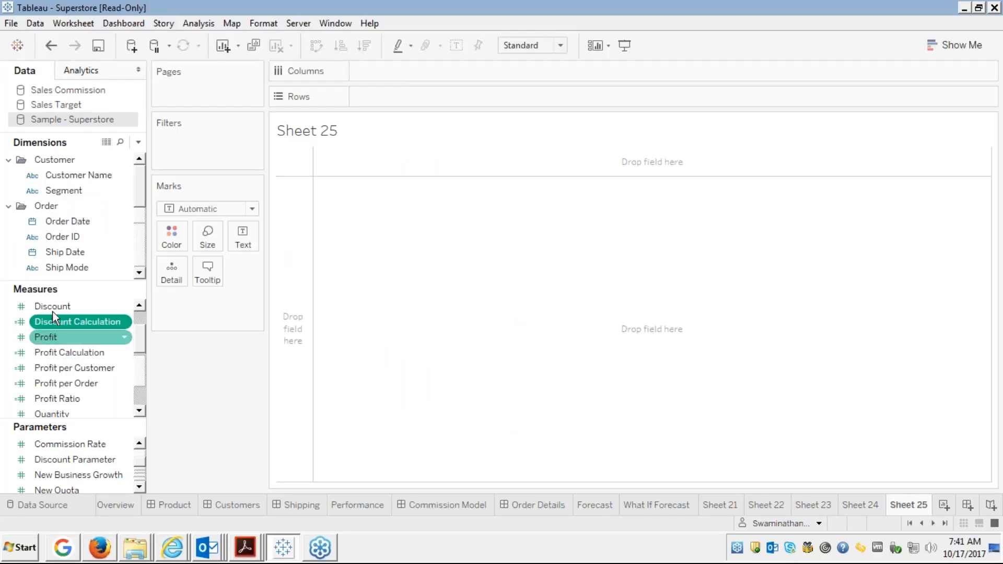
pyautogui.click(78, 175)
pyautogui.moveTo(78, 174)
pyautogui.mouseDown()
pyautogui.moveTo(309, 103)
pyautogui.moveTo(376, 99)
pyautogui.moveTo(360, 97)
pyautogui.mouseUp()
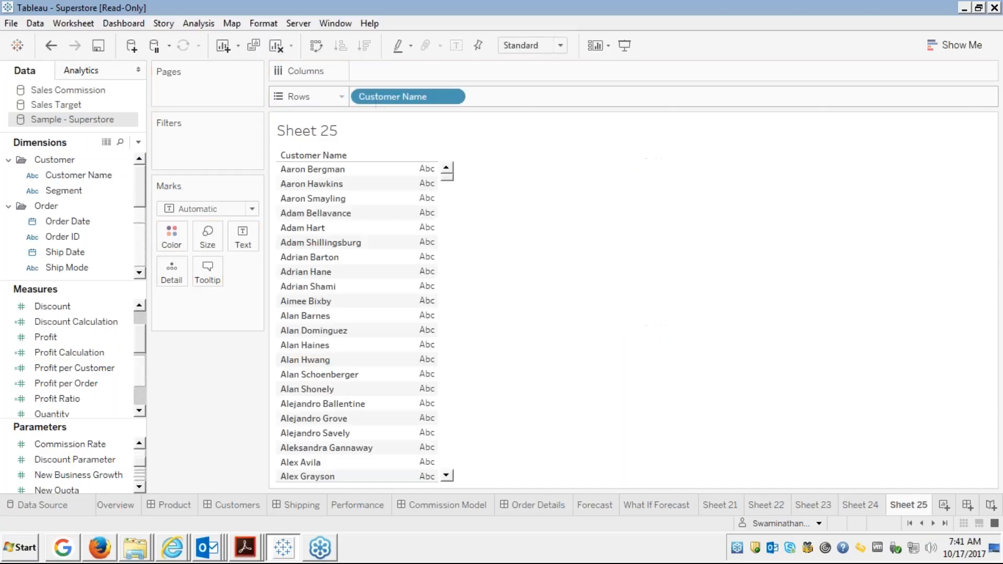
pyautogui.click(115, 323)
pyautogui.click(50, 338)
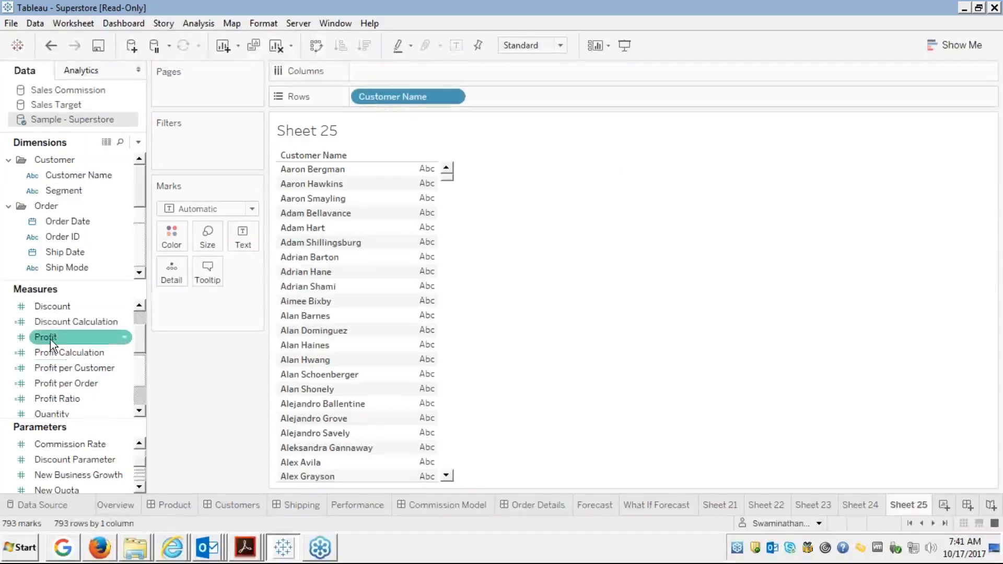
pyautogui.moveTo(50, 338); pyautogui.dragTo(431, 267)
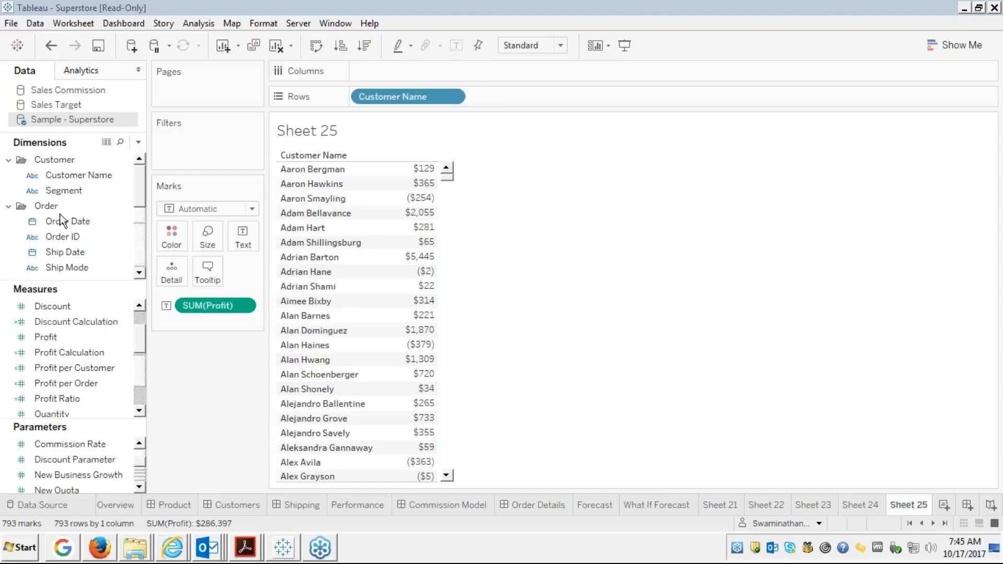
# Show the Customer Name filter card with all 793 customers still checked.
pyautogui.click(99, 237)
pyautogui.click(84, 175)
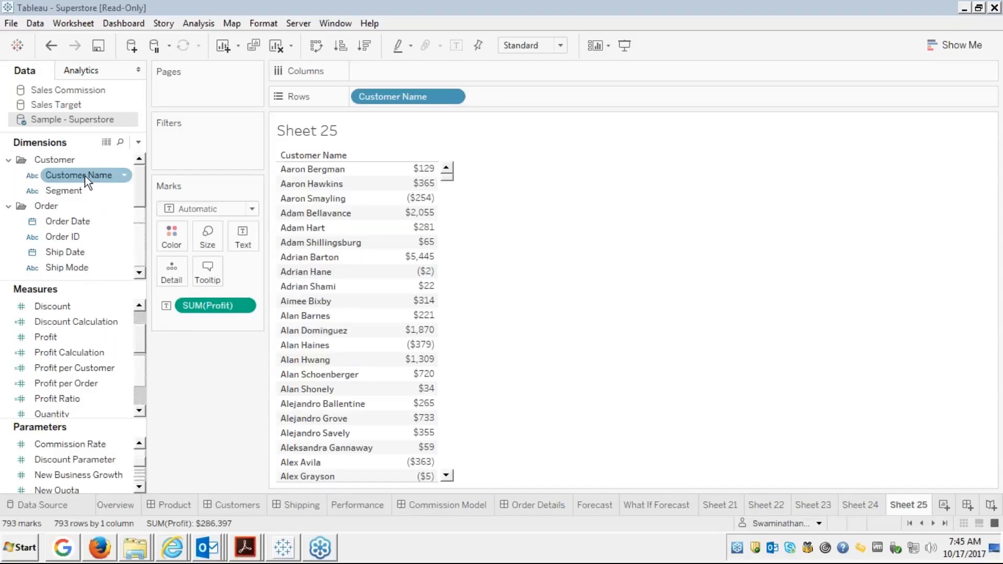
pyautogui.rightClick(81, 171)
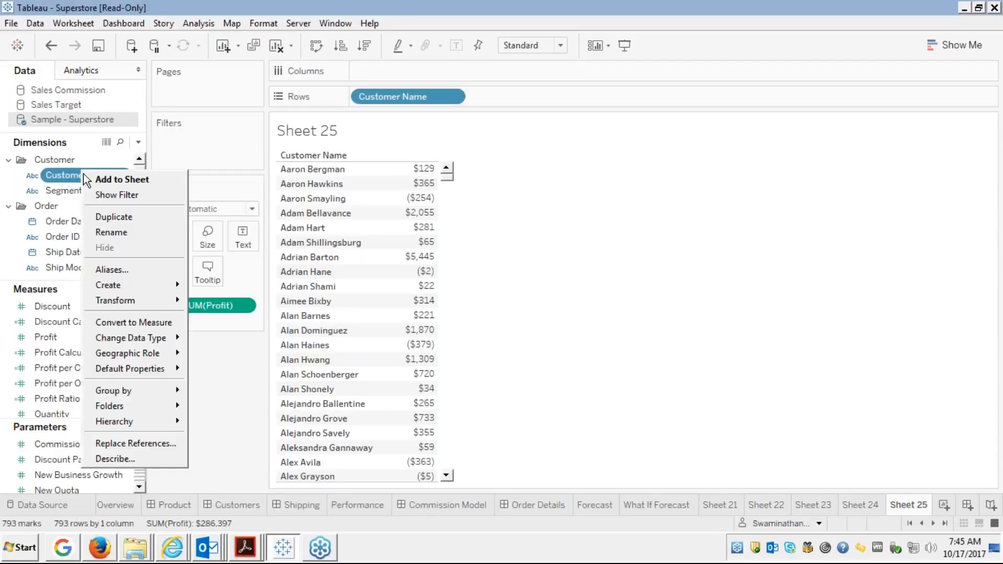
pyautogui.moveTo(115, 287)
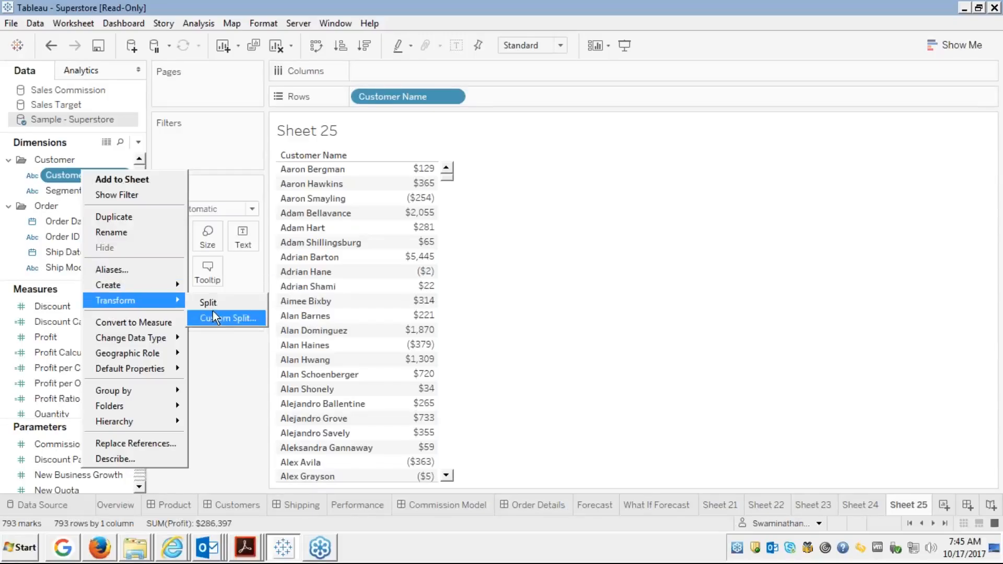
pyautogui.click(202, 147)
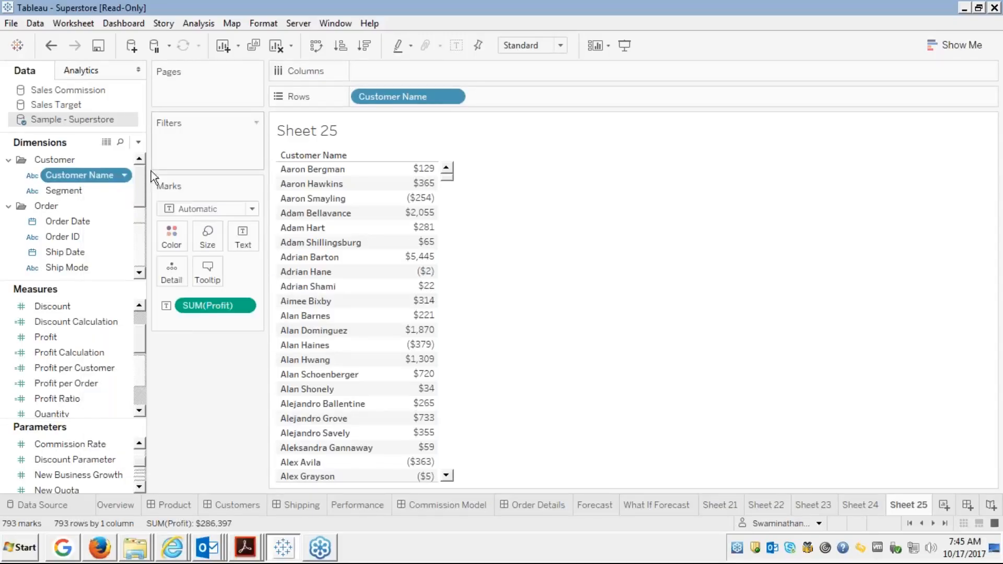
pyautogui.rightClick(107, 177)
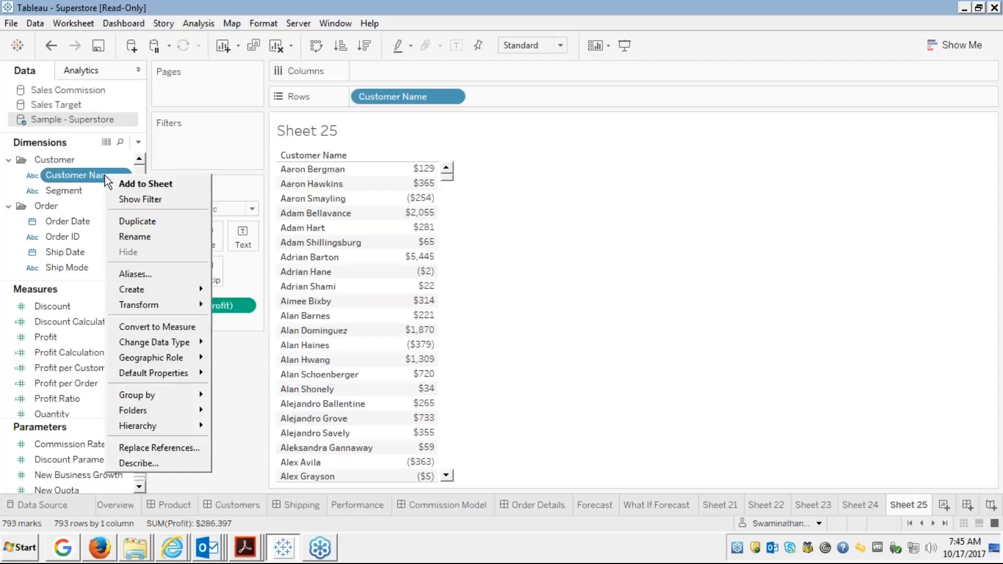
pyautogui.click(132, 202)
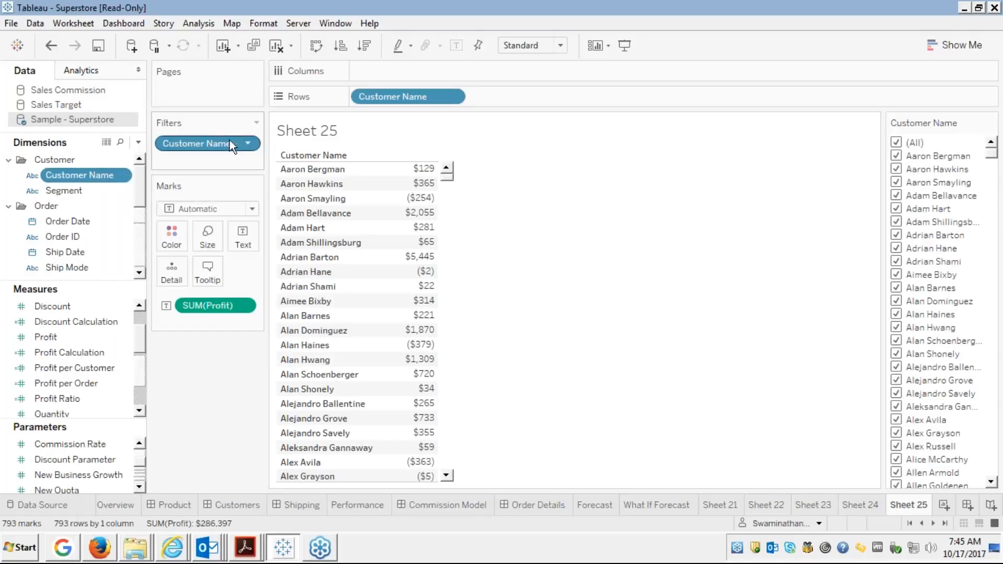
# Inspect the Customer Name filter's Condition and Top options, then cancel without changes.
pyautogui.rightClick(220, 140)
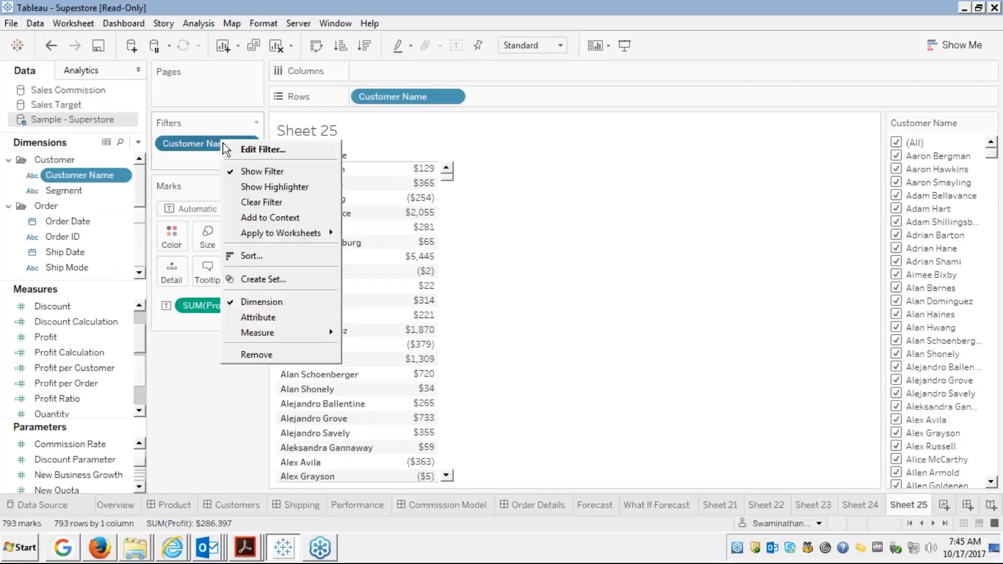
pyautogui.click(251, 151)
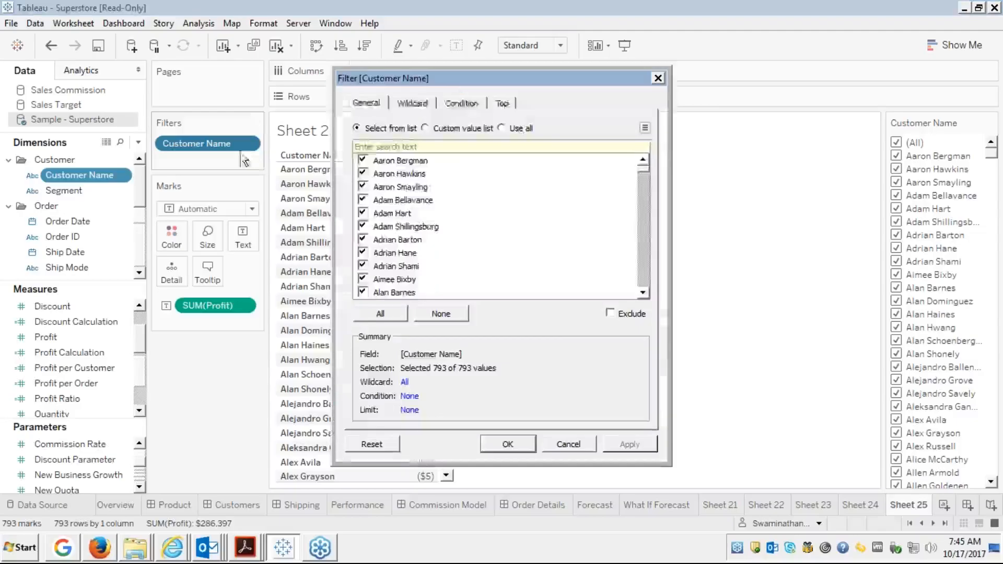
pyautogui.click(458, 104)
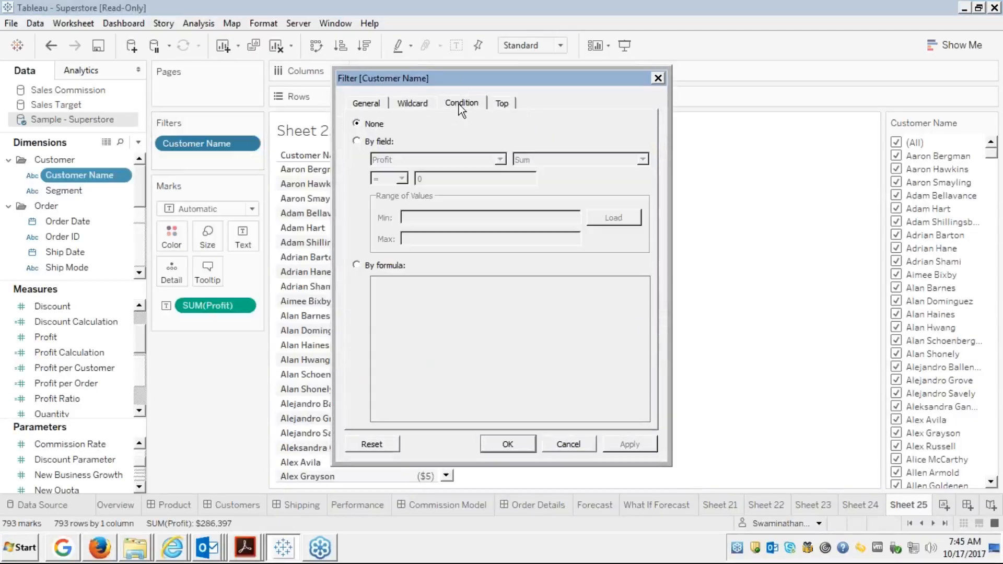
pyautogui.click(501, 103)
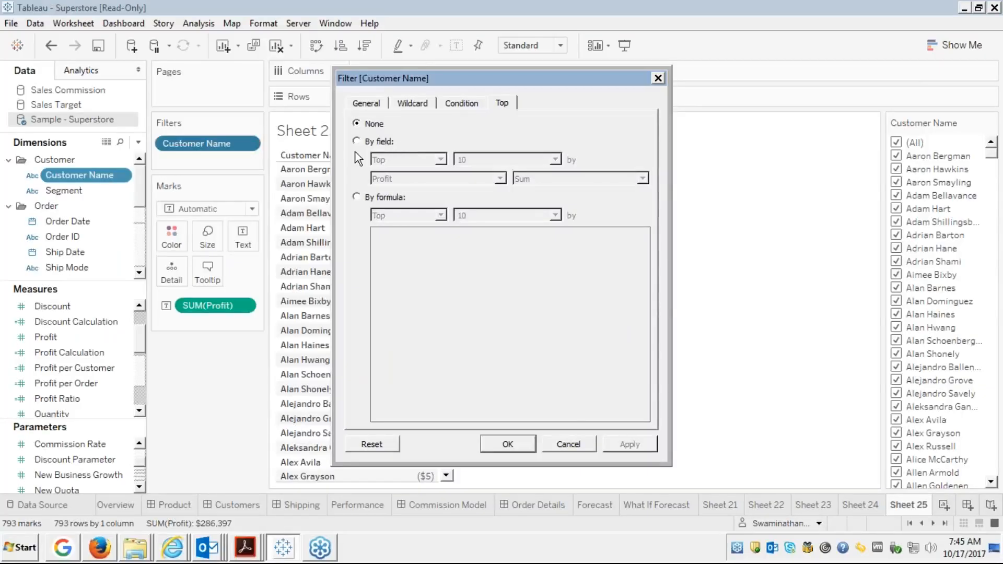
pyautogui.click(564, 443)
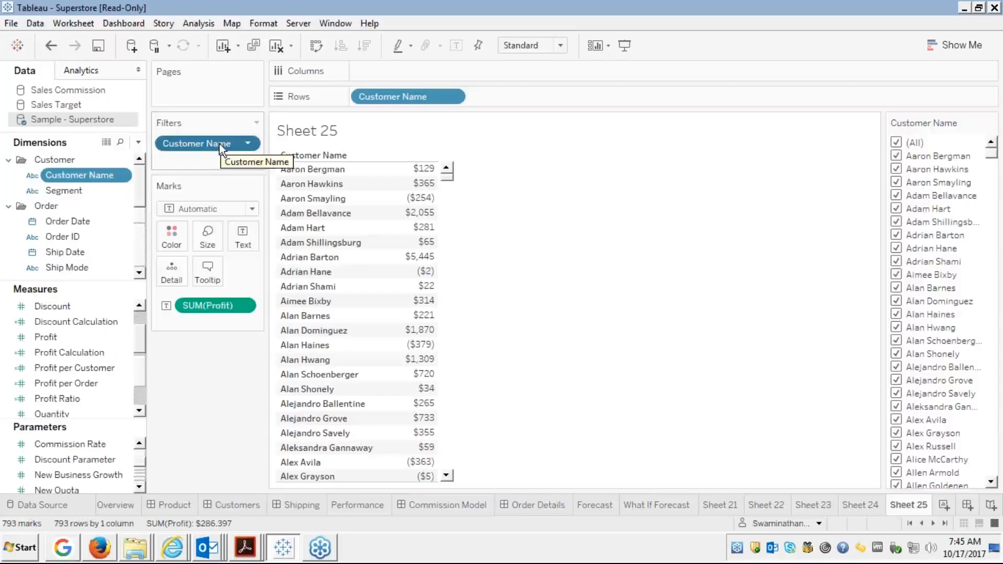
# Remove the Customer Name filter and drag Customer Name back onto the Filters shelf.
pyautogui.moveTo(212, 146); pyautogui.dragTo(89, 202)
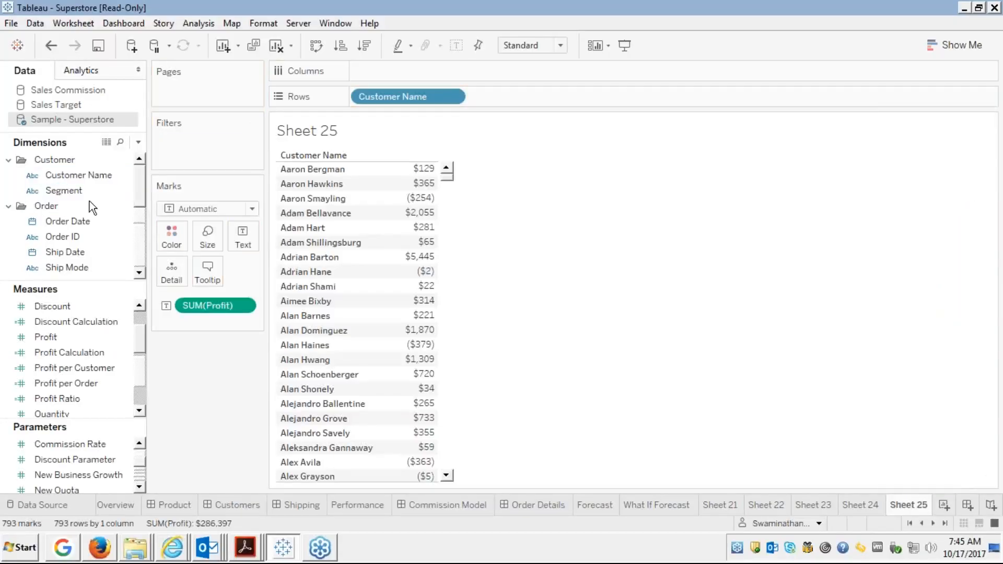
pyautogui.click(82, 173)
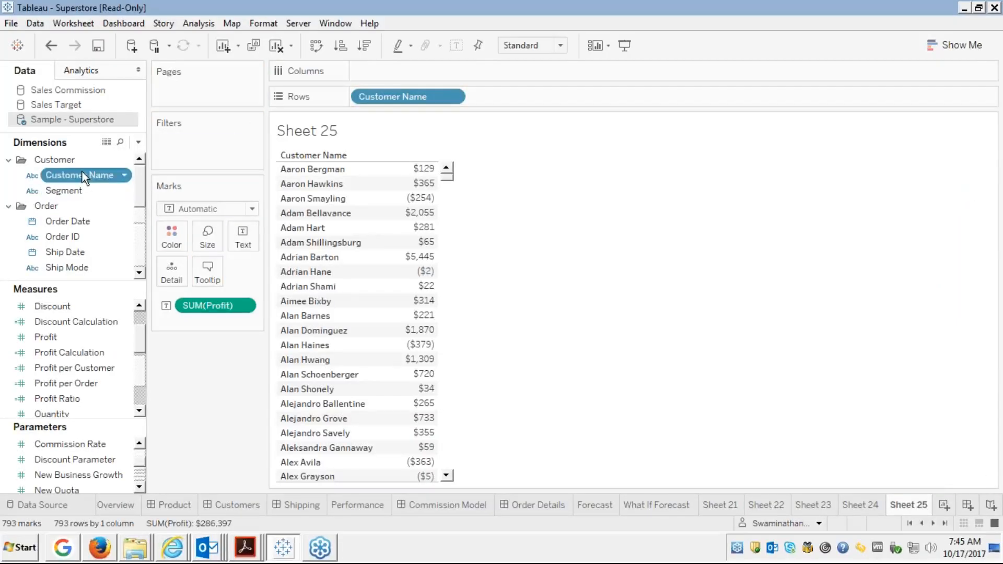
pyautogui.moveTo(86, 169); pyautogui.dragTo(161, 136)
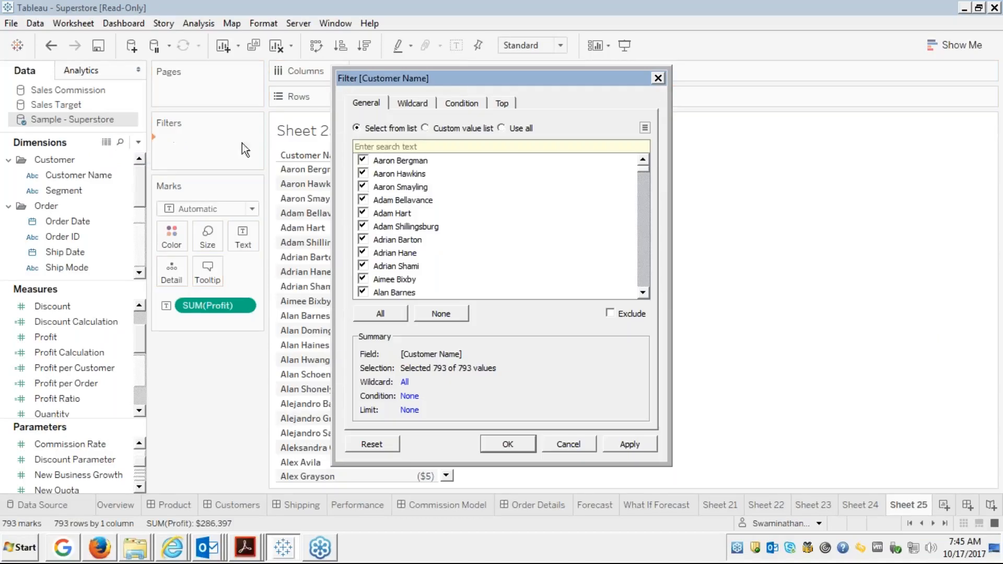
# Keep only the top 10 customers by Sum of Profit, applying and confirming the filter.
pyautogui.click(466, 104)
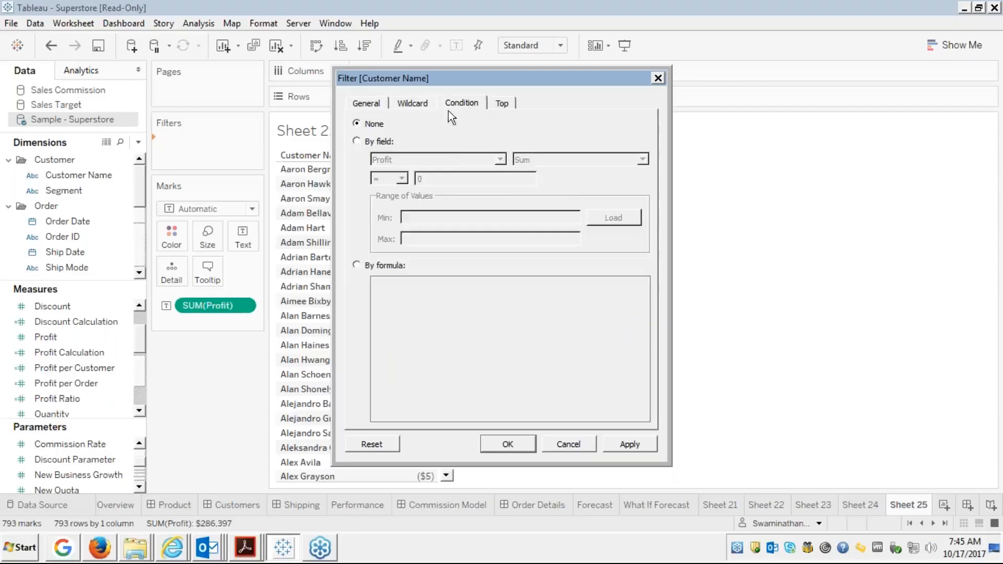
pyautogui.click(502, 104)
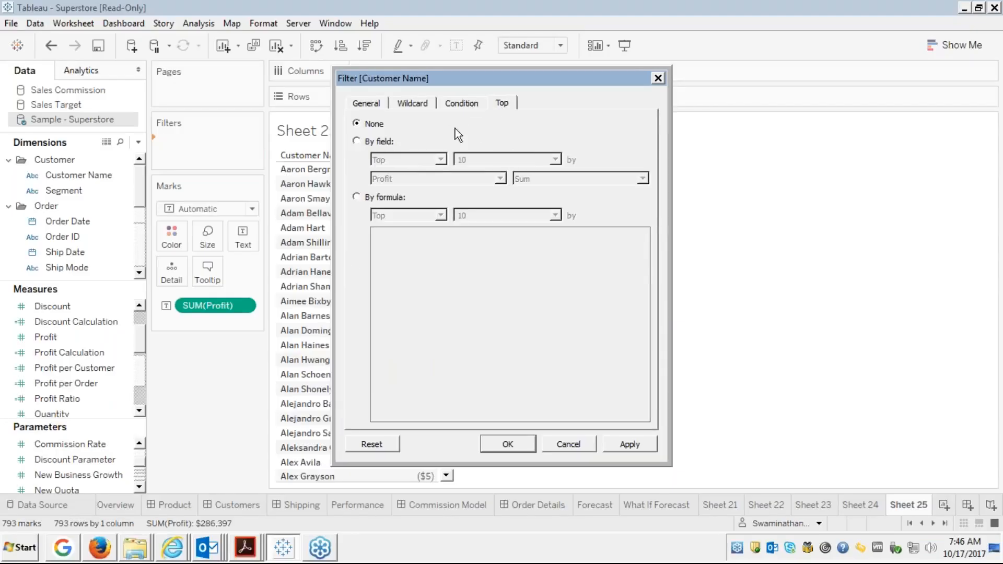
pyautogui.click(356, 142)
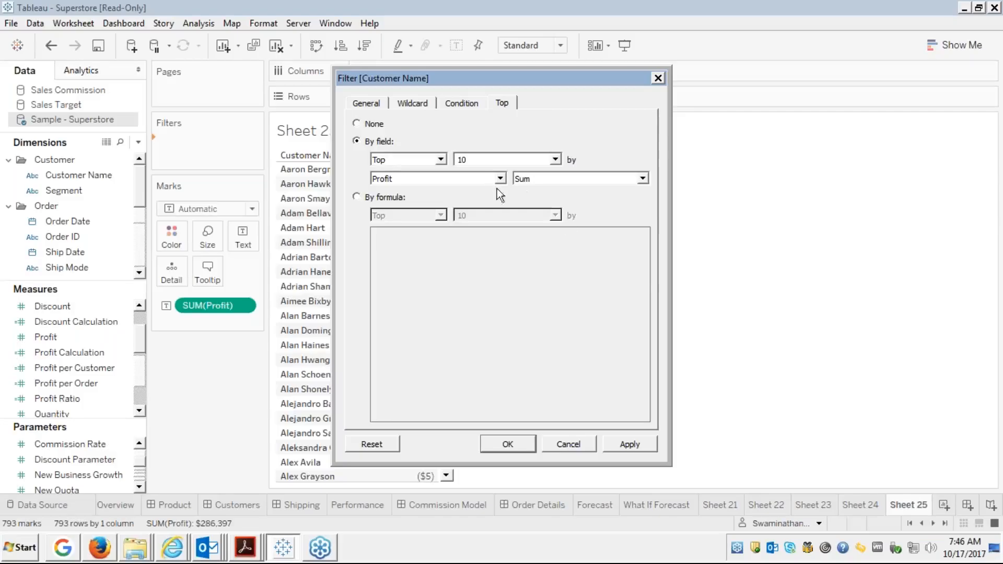
pyautogui.click(624, 445)
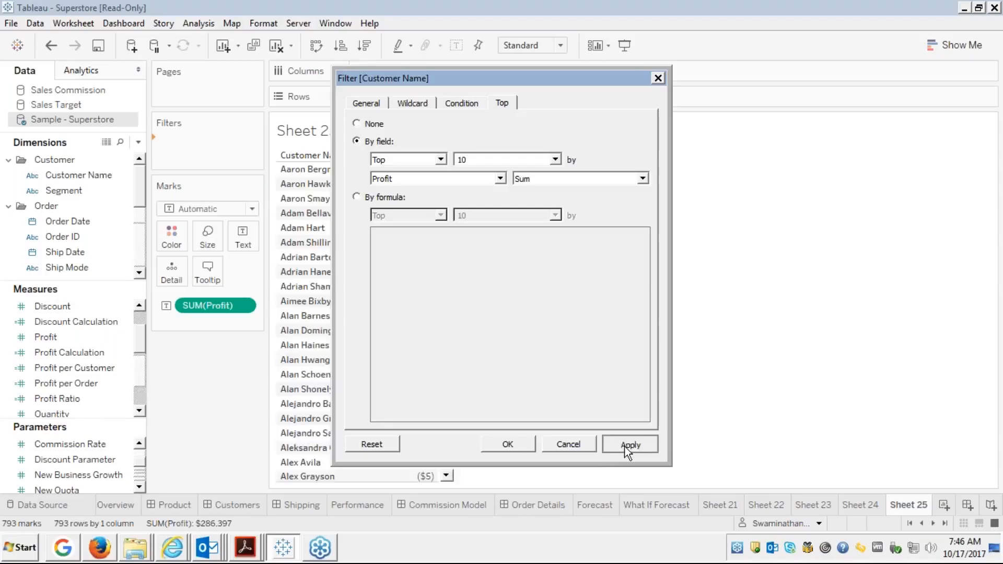
pyautogui.click(511, 444)
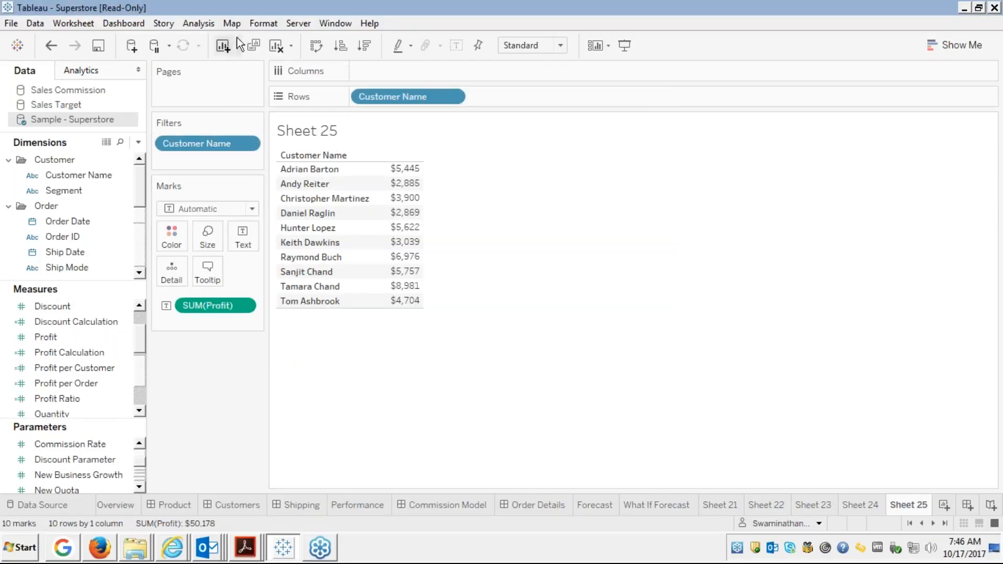
pyautogui.rightClick(190, 145)
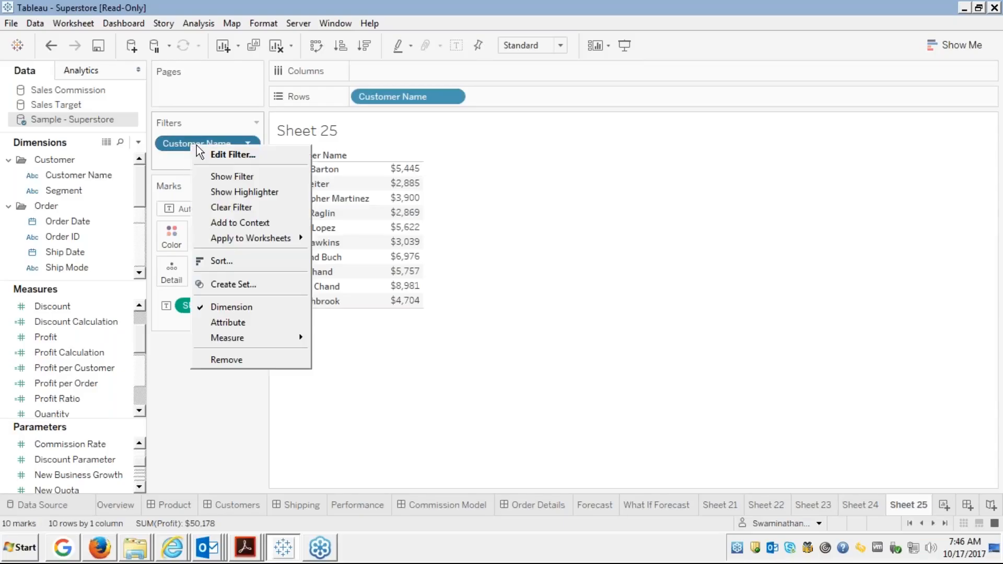
pyautogui.click(240, 159)
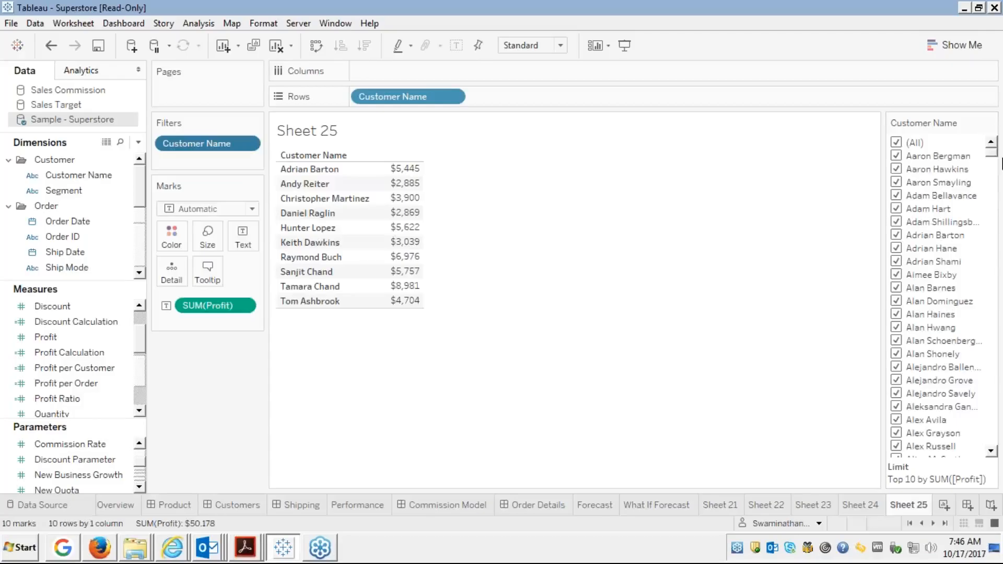
pyautogui.scroll(-10, 994, 201)
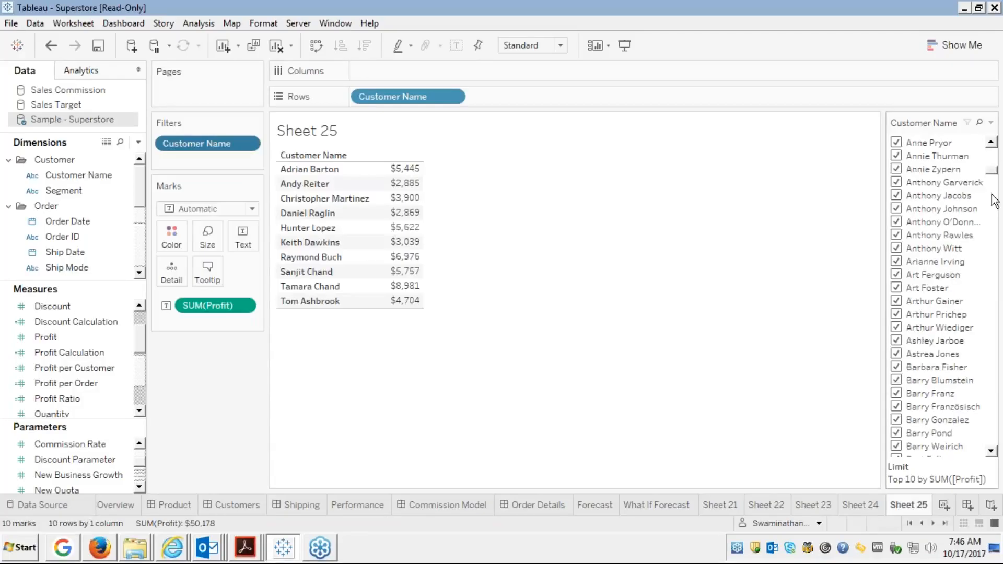
pyautogui.click(993, 201)
pyautogui.click(993, 201)
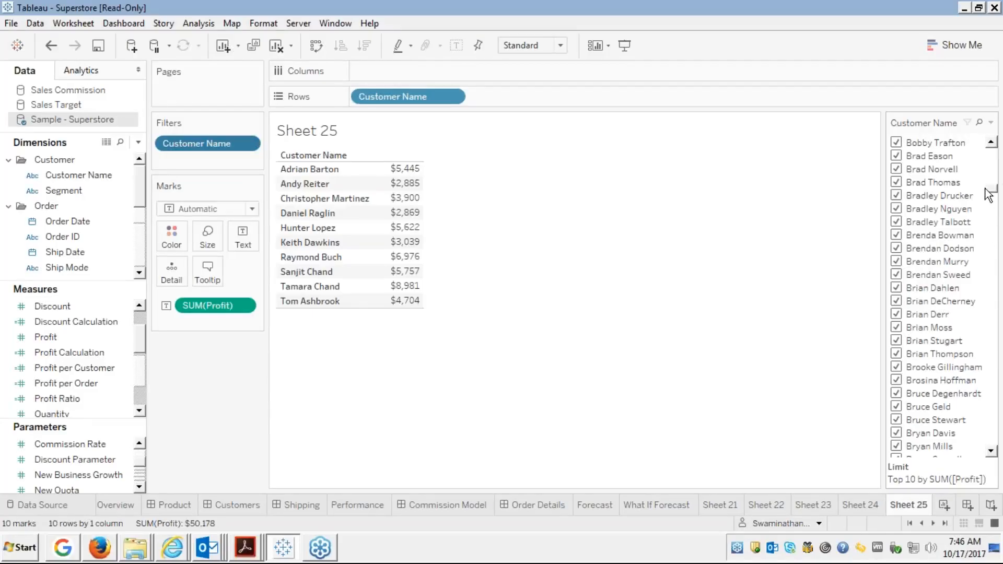
pyautogui.click(998, 171)
pyautogui.click(997, 170)
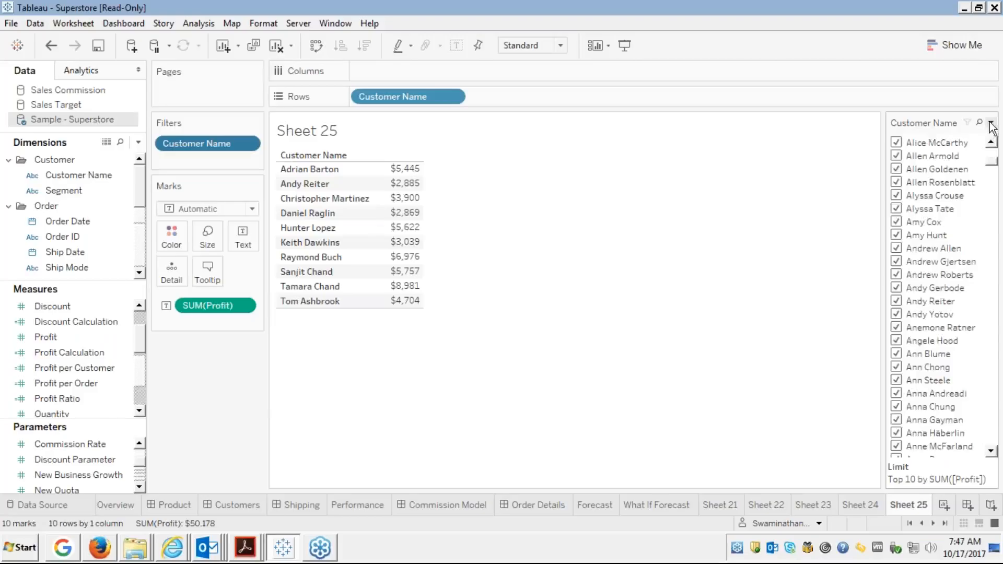
pyautogui.click(991, 123)
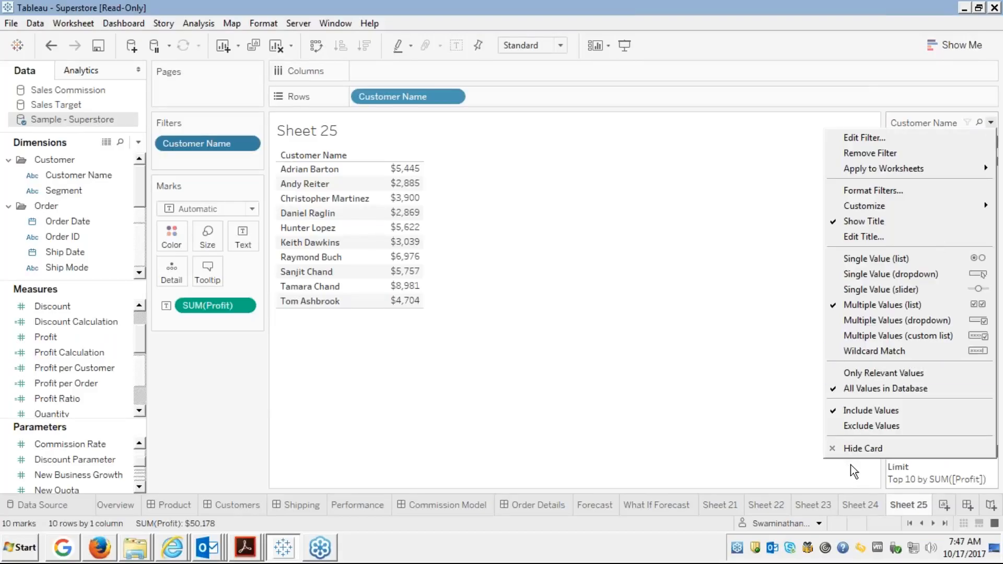
pyautogui.click(852, 451)
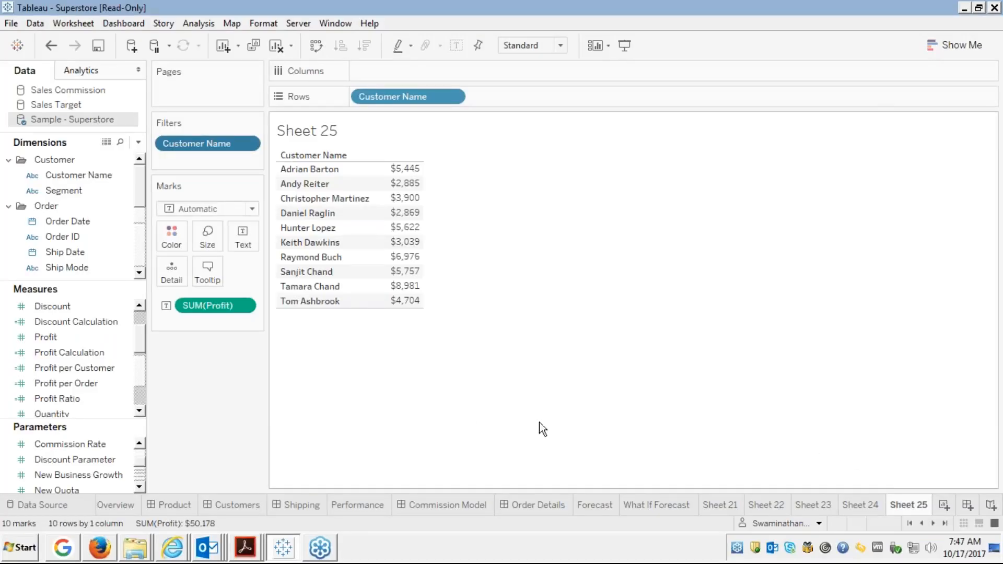
# Reopen the filter's Top settings, keeping Profit/Sum and the count at 10, with the count list open.
pyautogui.rightClick(209, 146)
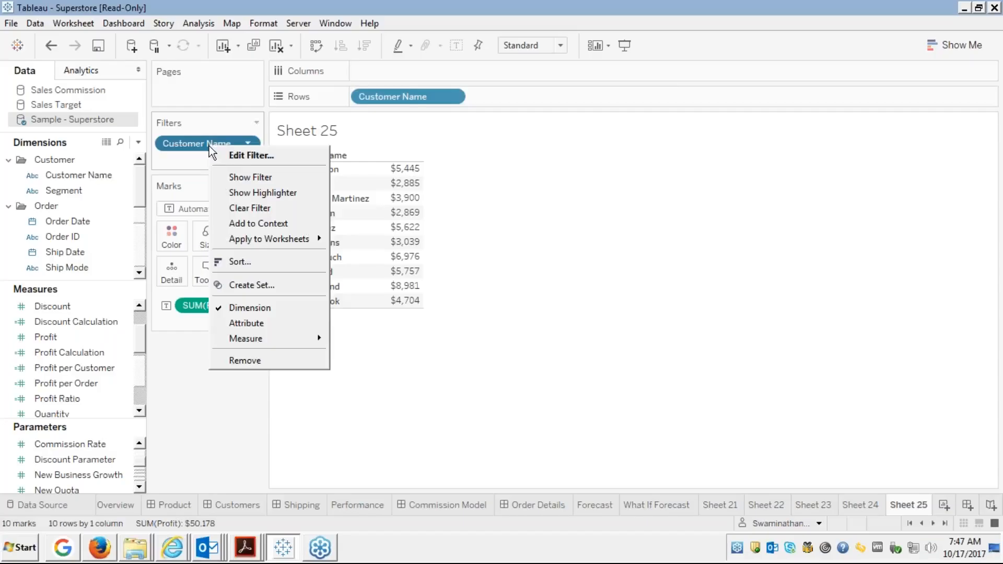
pyautogui.click(253, 157)
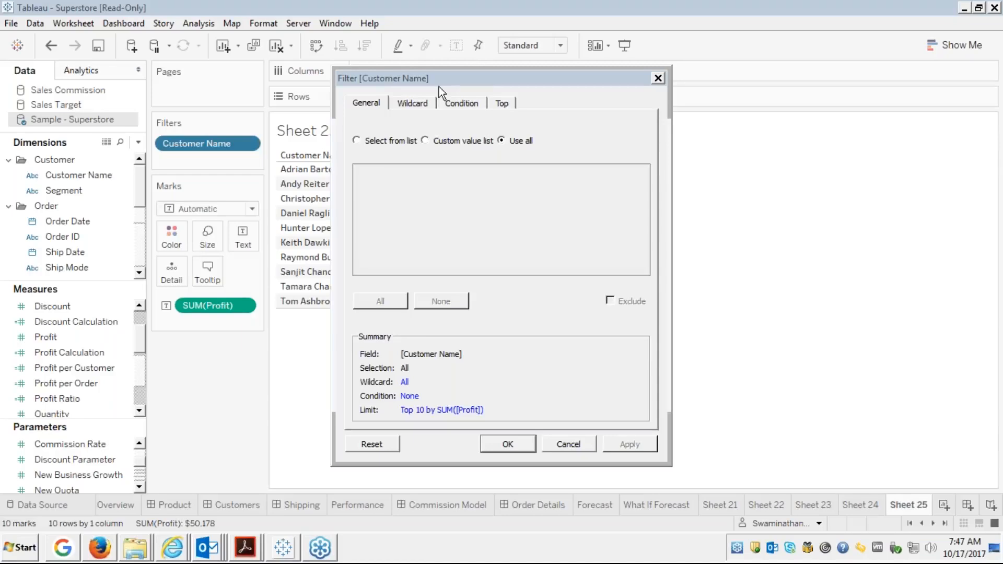
pyautogui.click(500, 104)
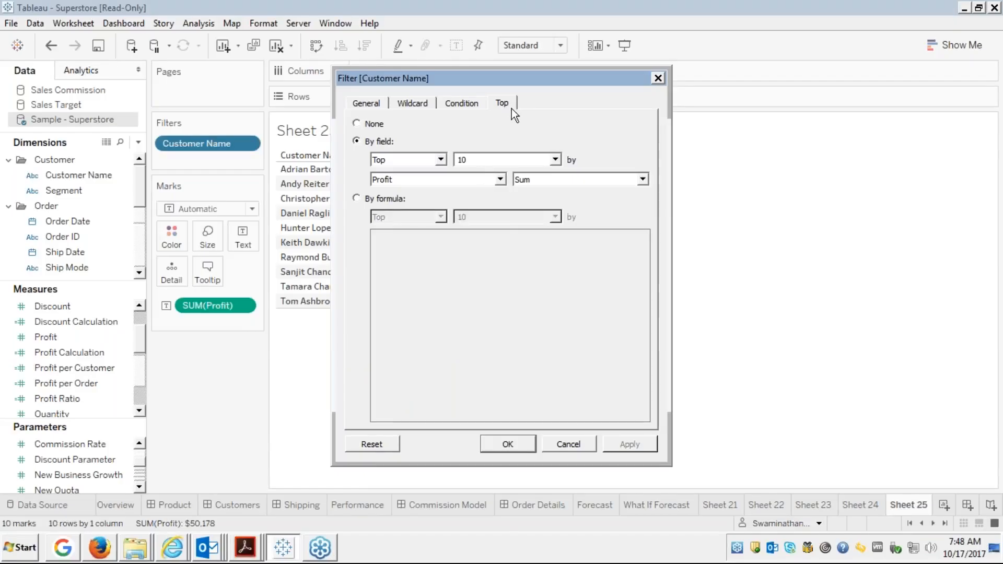
pyautogui.click(486, 180)
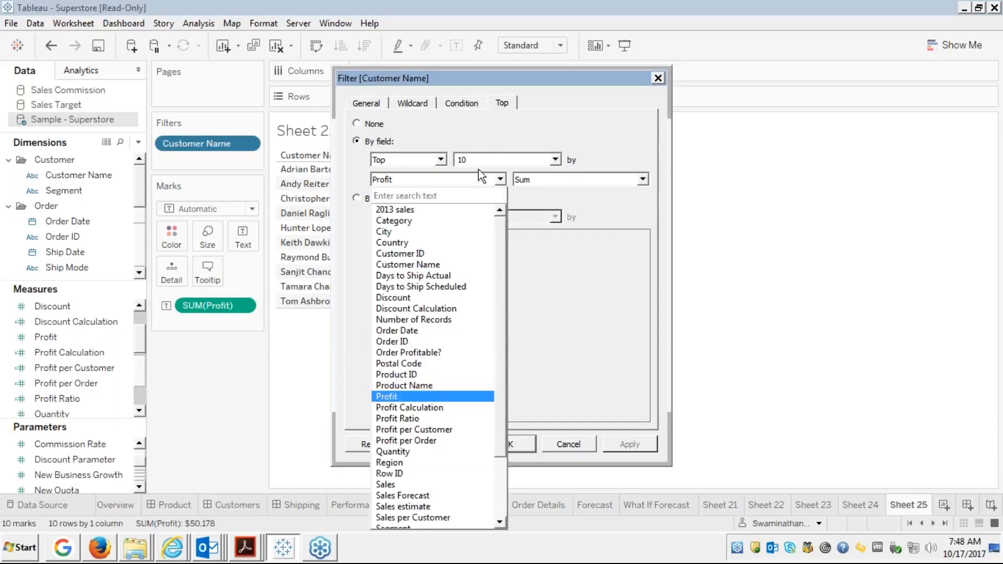
pyautogui.click(487, 136)
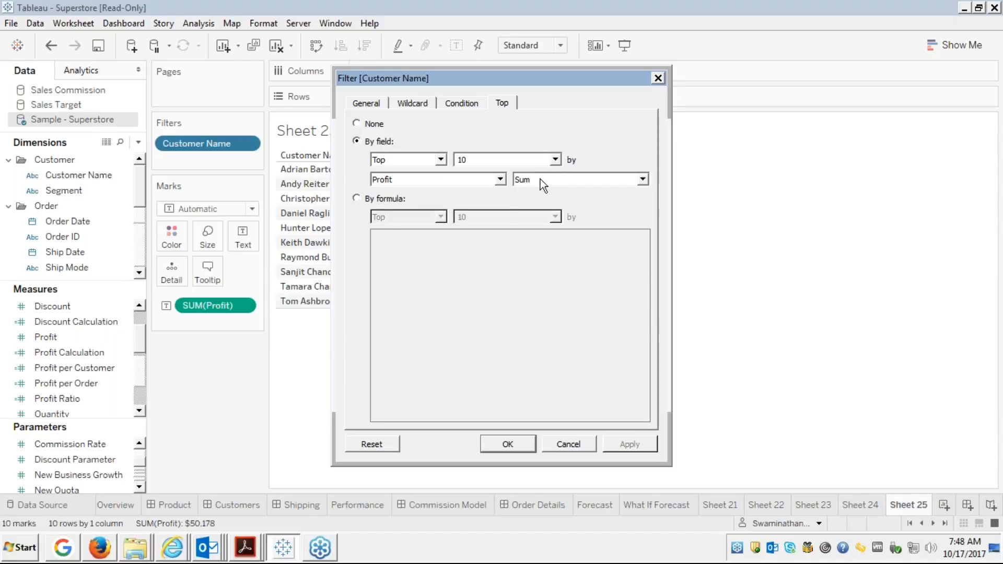
pyautogui.click(556, 159)
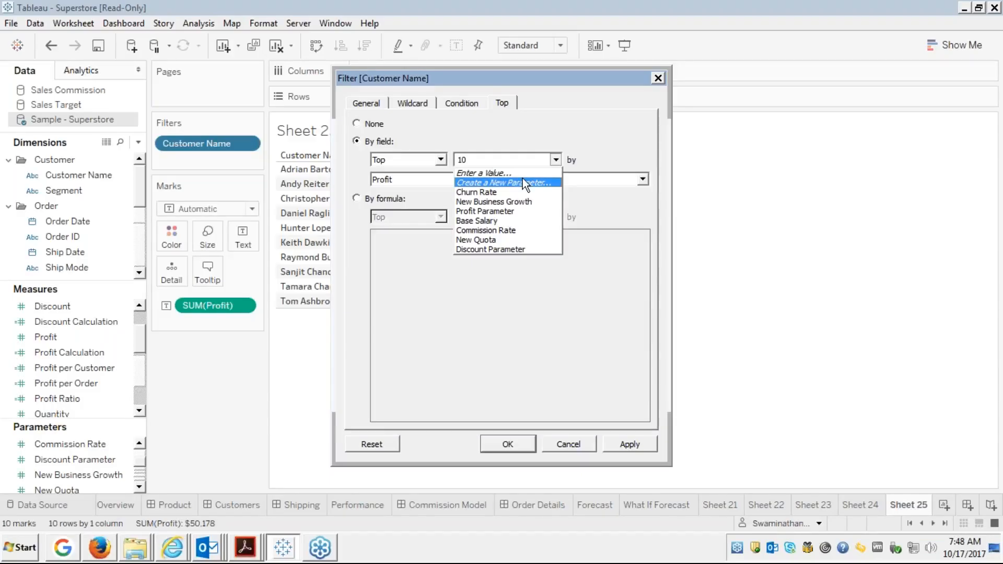
pyautogui.click(513, 125)
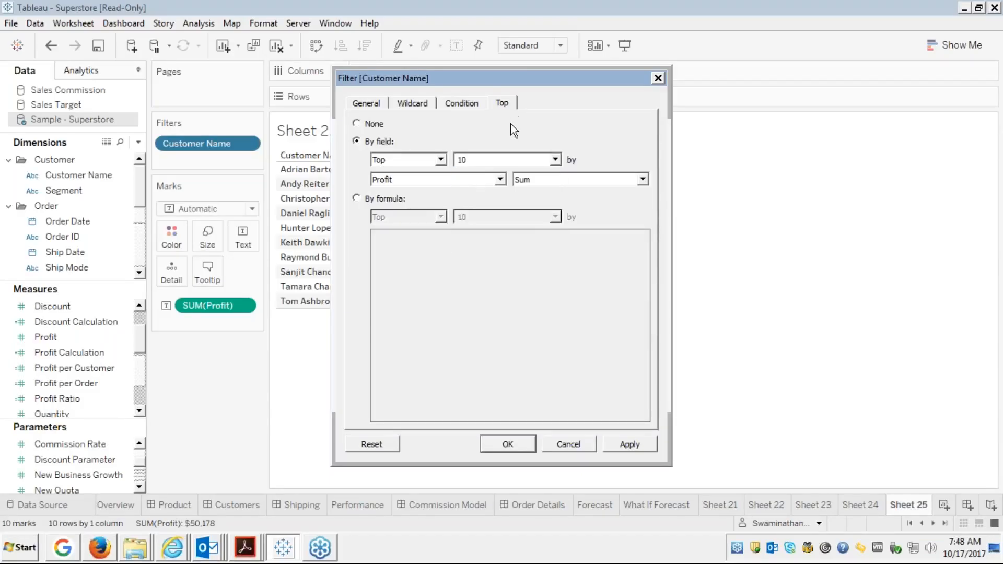
pyautogui.click(556, 159)
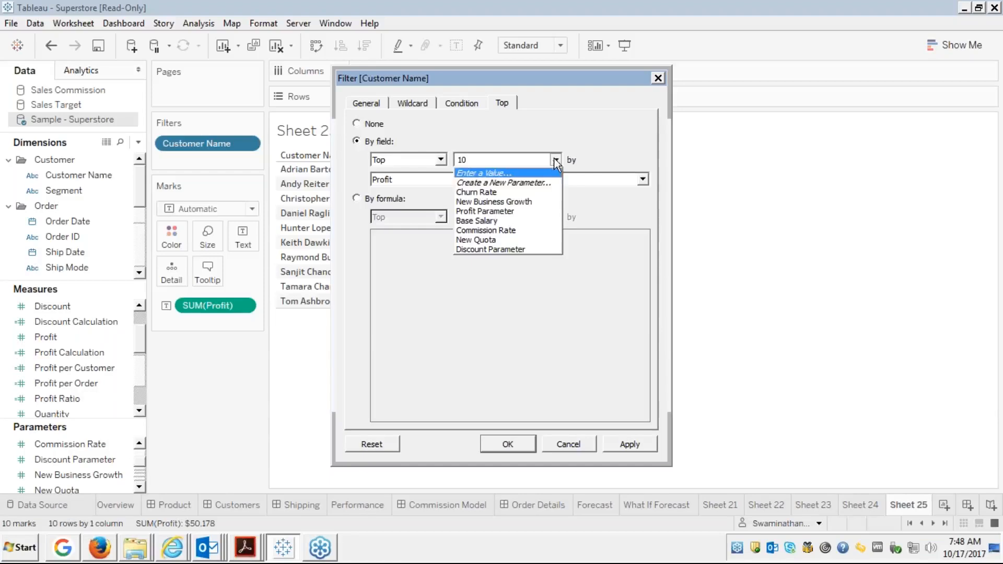
# Create the integer parameter 'Top N' with range 1 to 100 and current value 10.
pyautogui.click(516, 182)
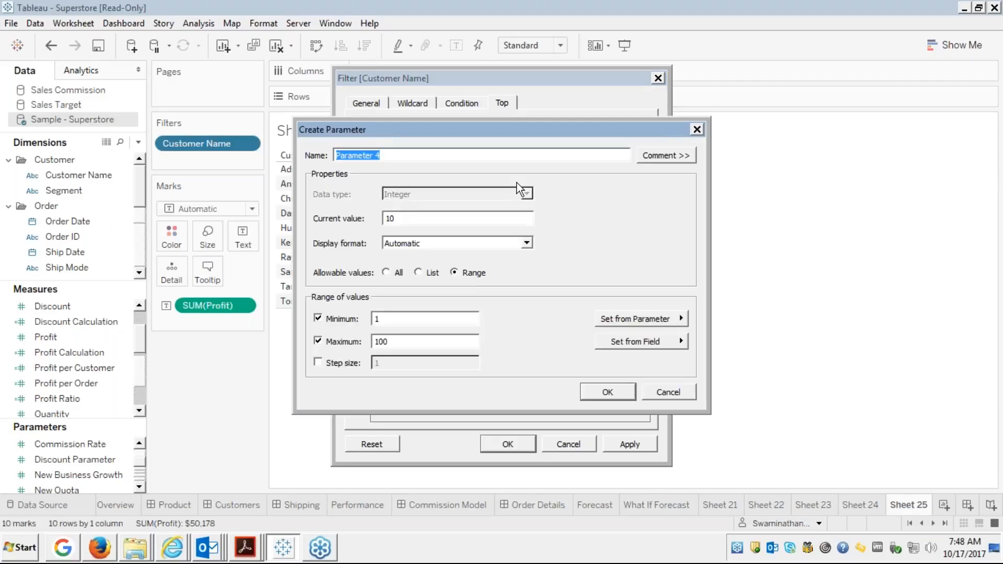
pyautogui.write('Top N')
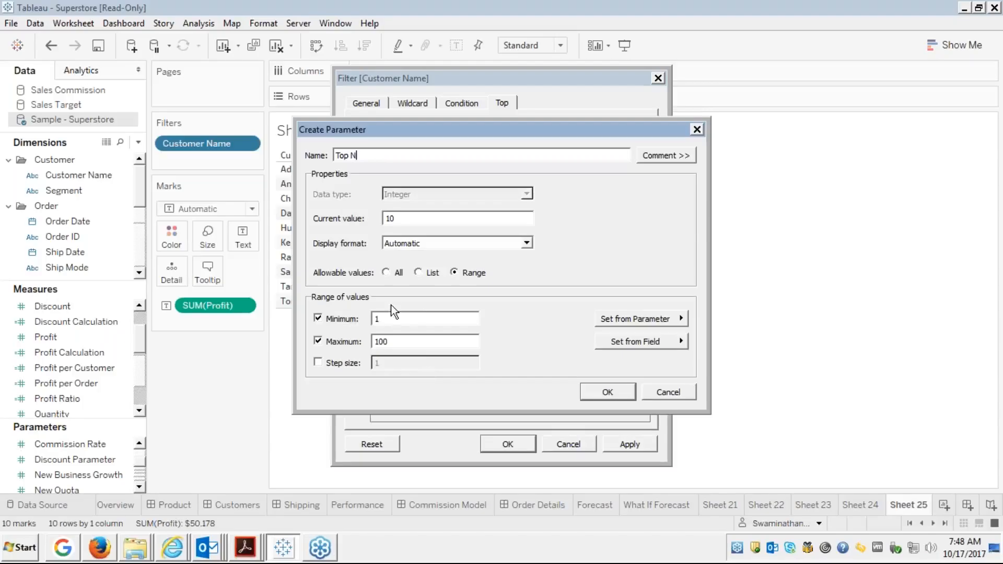
pyautogui.click(403, 321)
pyautogui.click(616, 391)
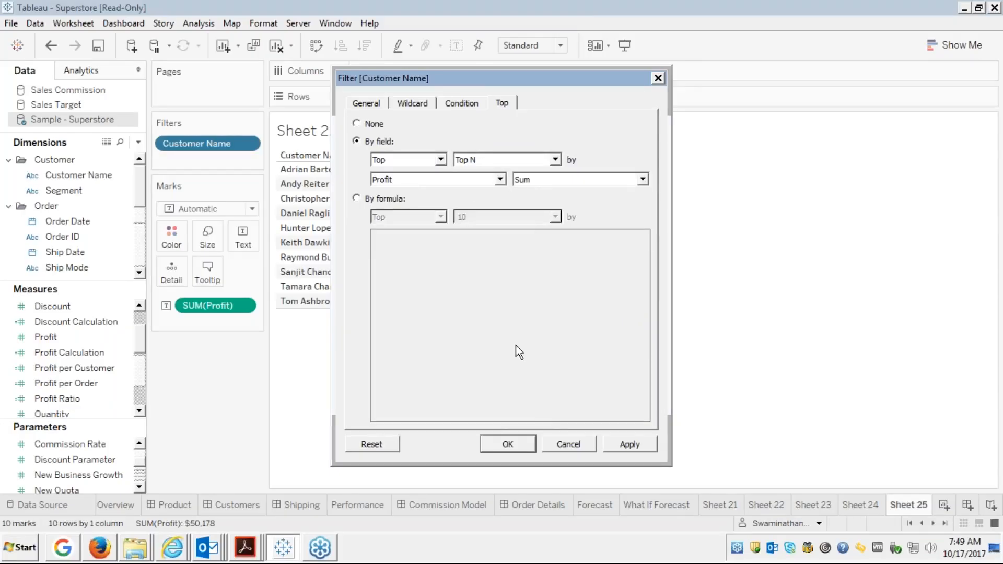
# Apply the Top N filter and switch the Top N parameter control to Type In.
pyautogui.click(502, 443)
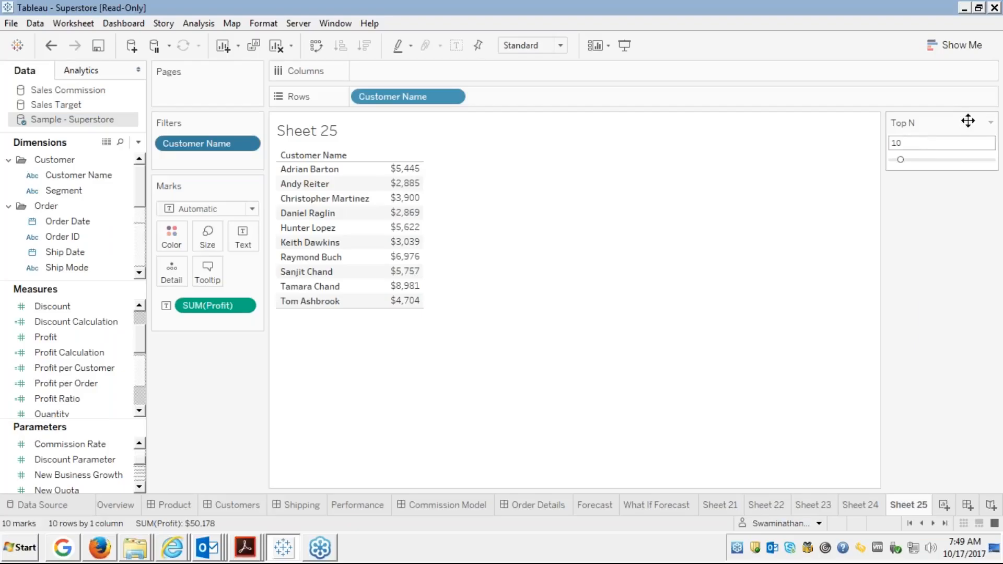
pyautogui.click(990, 123)
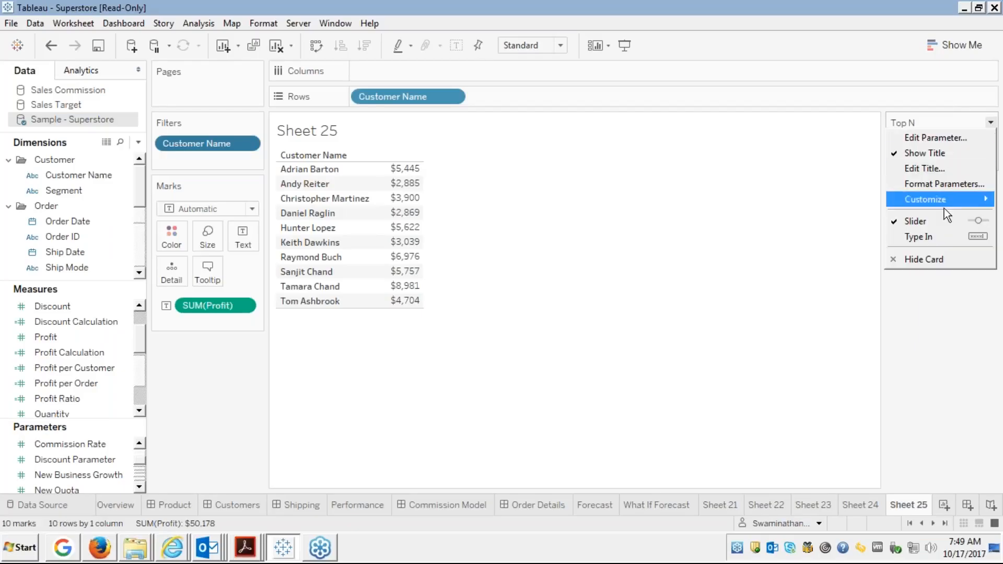
pyautogui.click(916, 238)
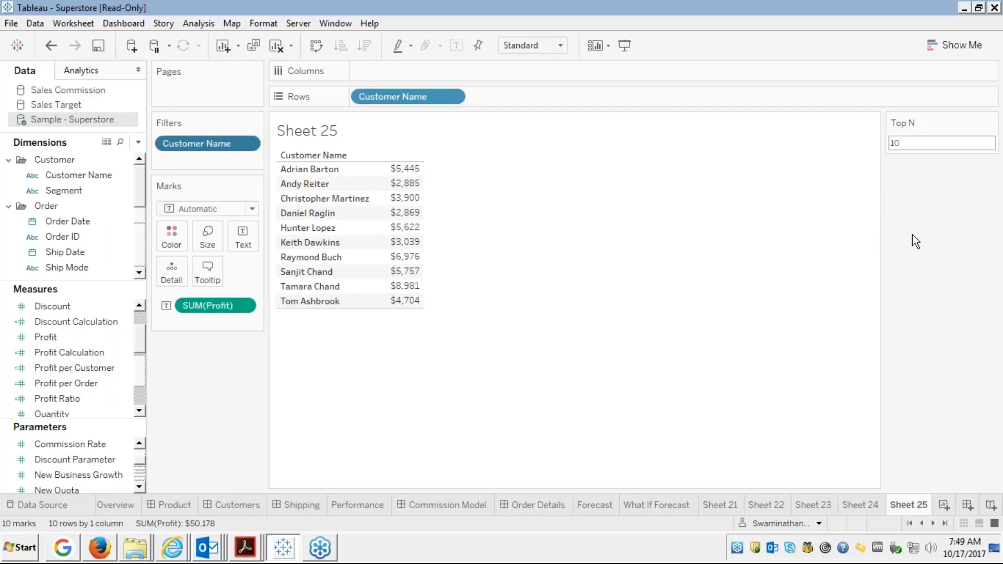
# Enter Top N values 20, 30, then 40, leaving 40 customers totalling $111,774.
pyautogui.click(907, 140)
pyautogui.write('2')
pyautogui.press('Return')
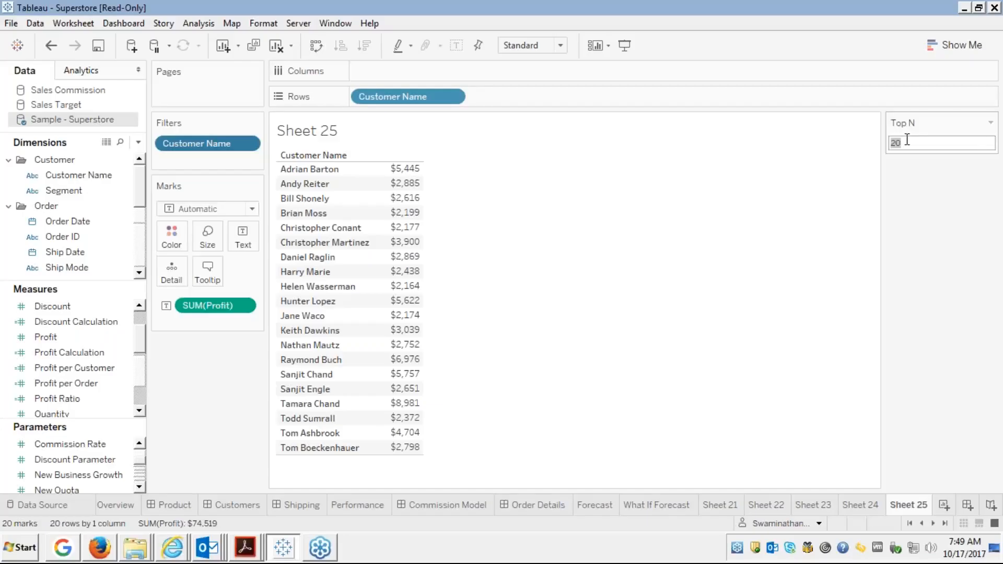
pyautogui.write('30')
pyautogui.press('Return')
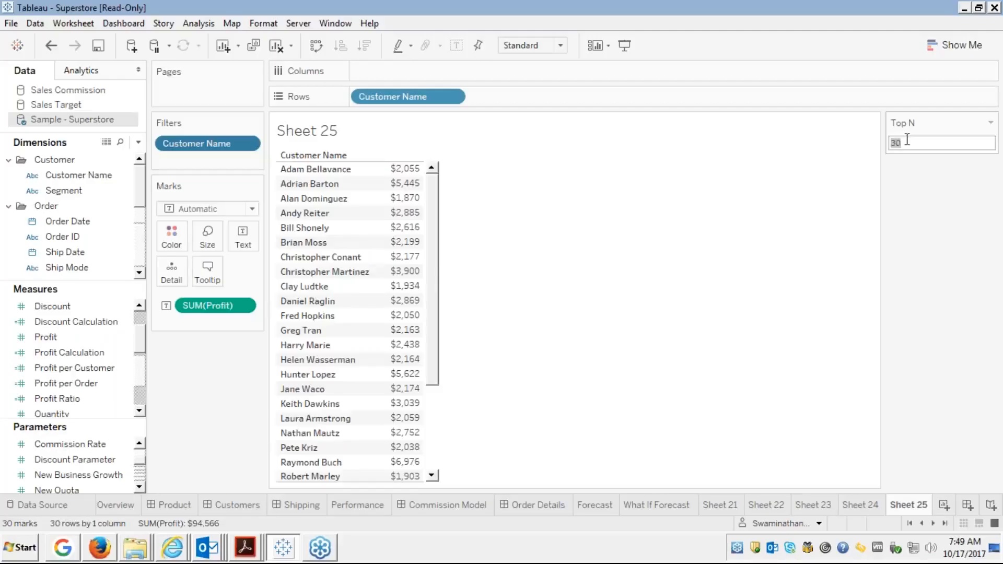
pyautogui.write('40')
pyautogui.press('Return')
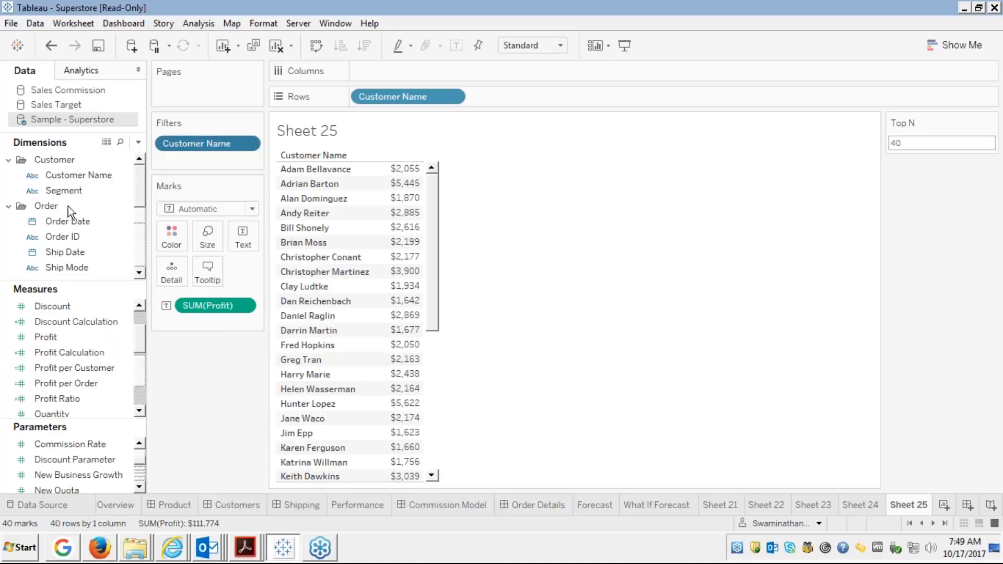
# Set the Customer Name filter's Top count to the Top N parameter, by Sum of Profit.
pyautogui.rightClick(205, 141)
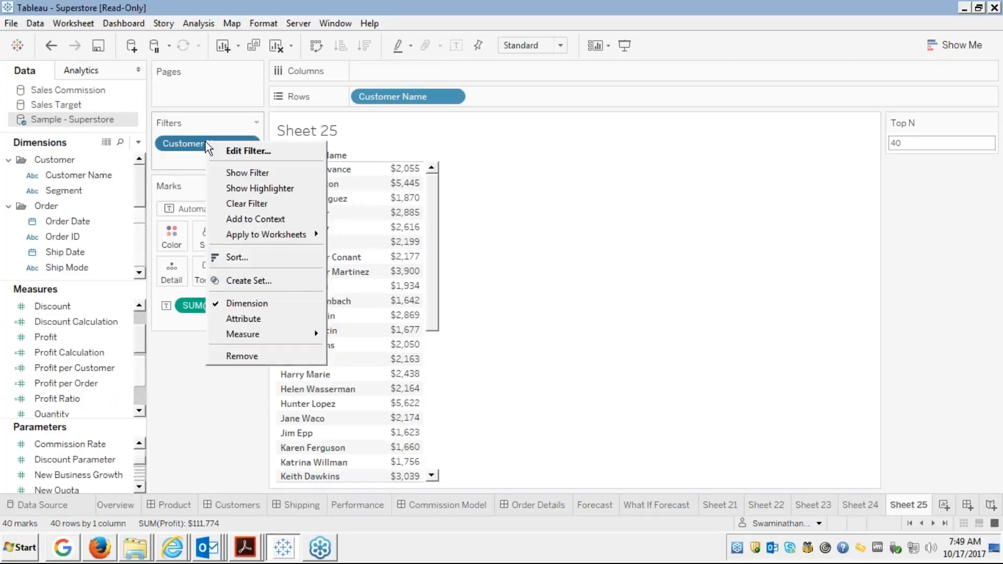
pyautogui.click(174, 160)
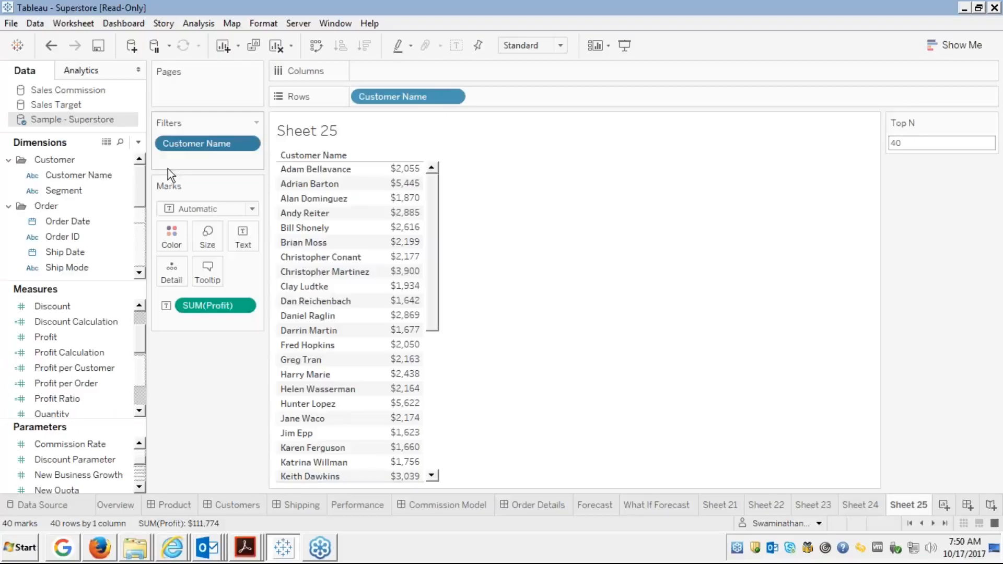
pyautogui.rightClick(202, 140)
pyautogui.click(227, 148)
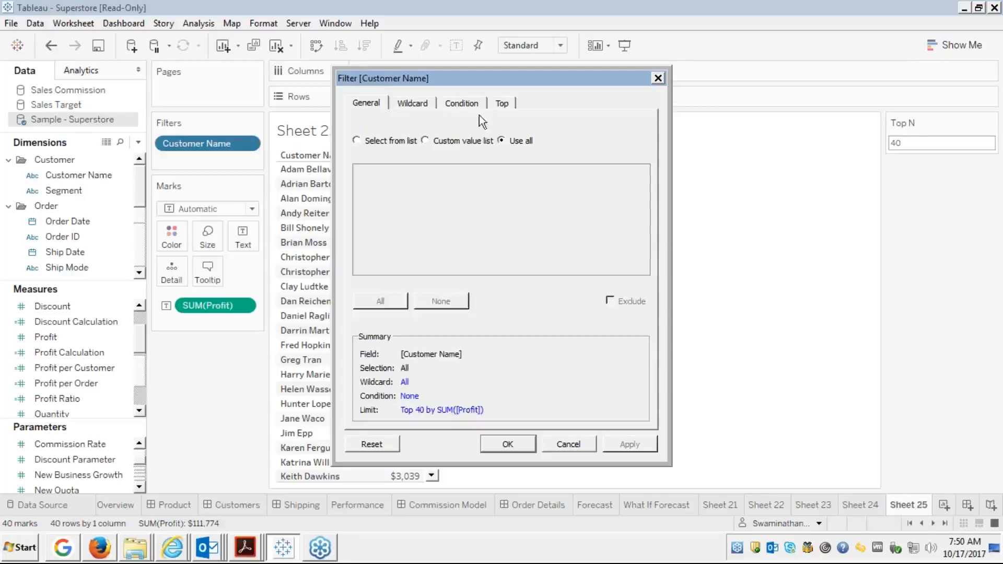
pyautogui.click(458, 104)
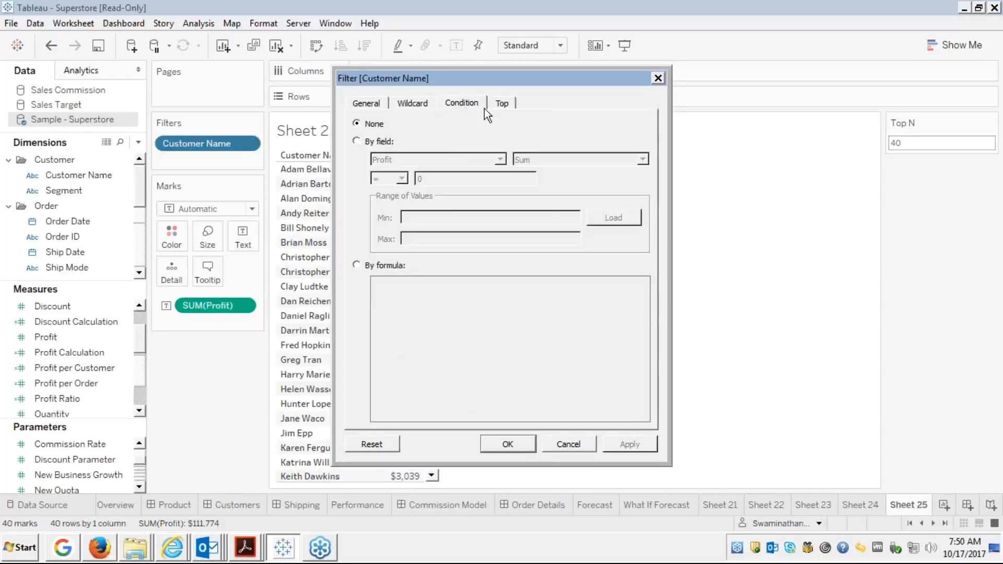
pyautogui.click(501, 104)
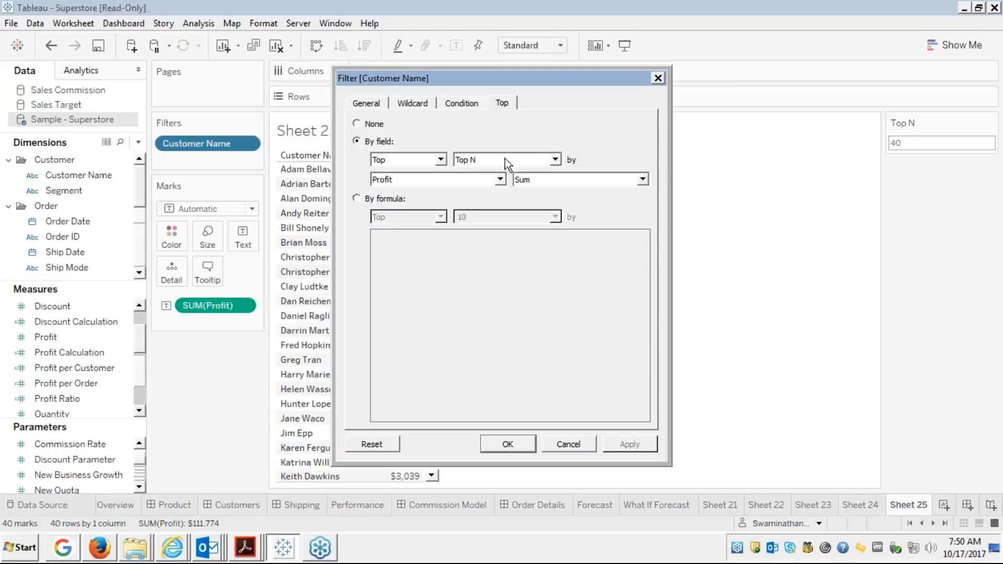
pyautogui.click(555, 159)
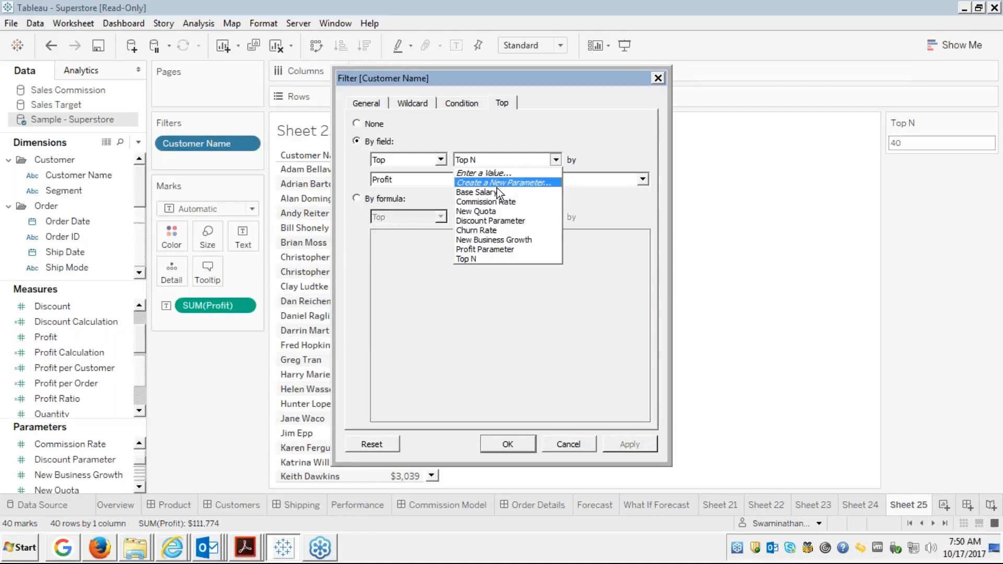
pyautogui.click(459, 258)
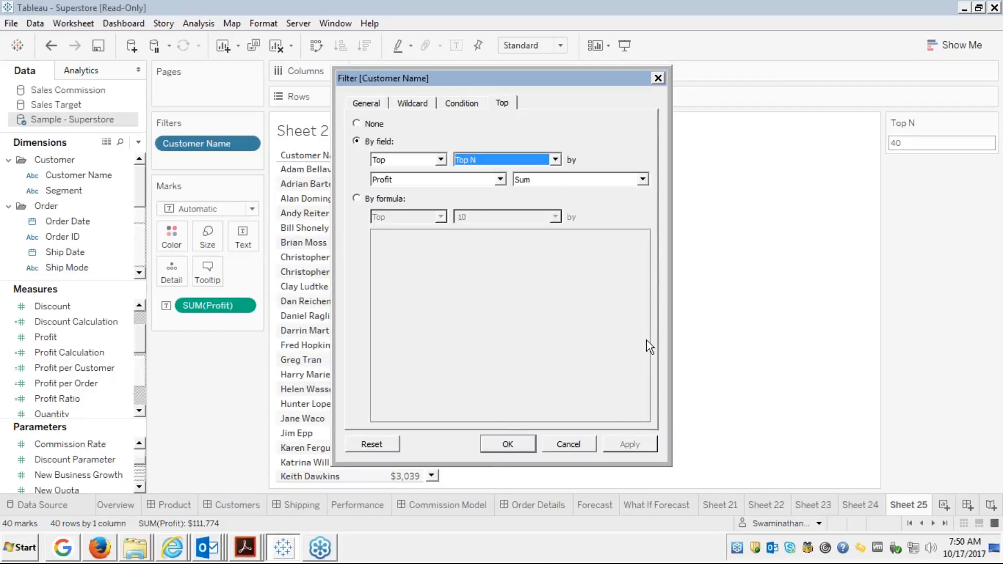
pyautogui.click(512, 443)
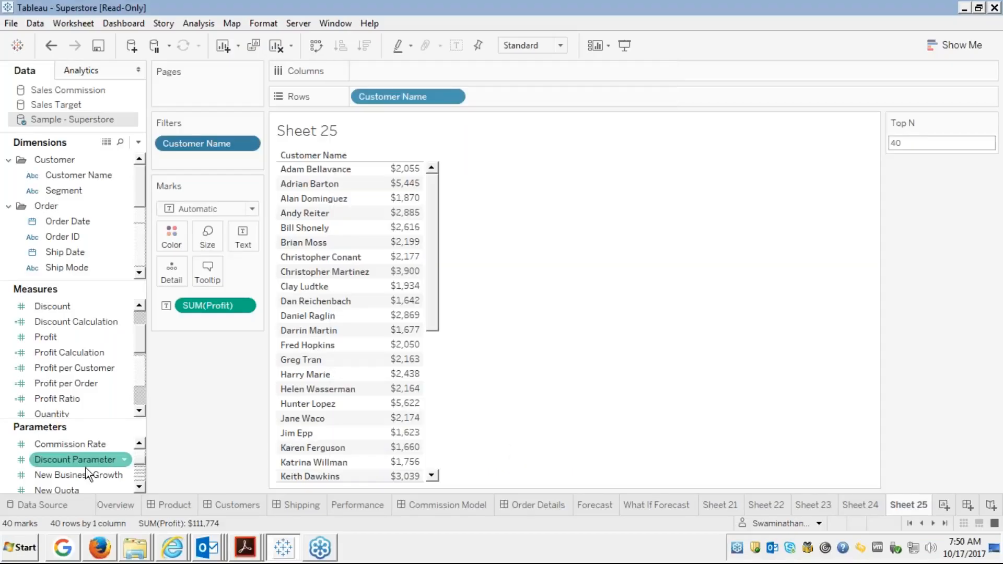
pyautogui.click(139, 487)
pyautogui.scroll(-4, 140, 488)
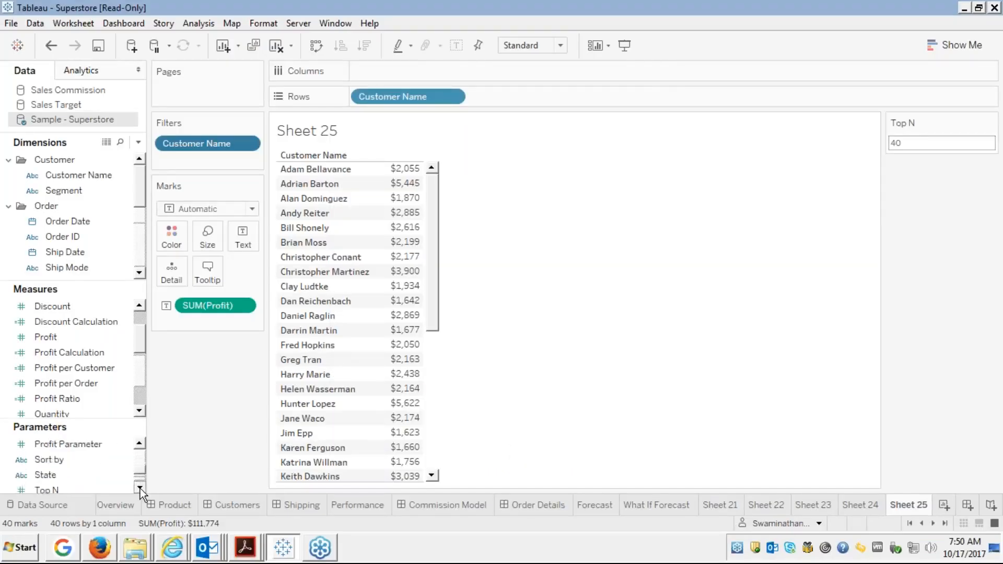
pyautogui.click(42, 475)
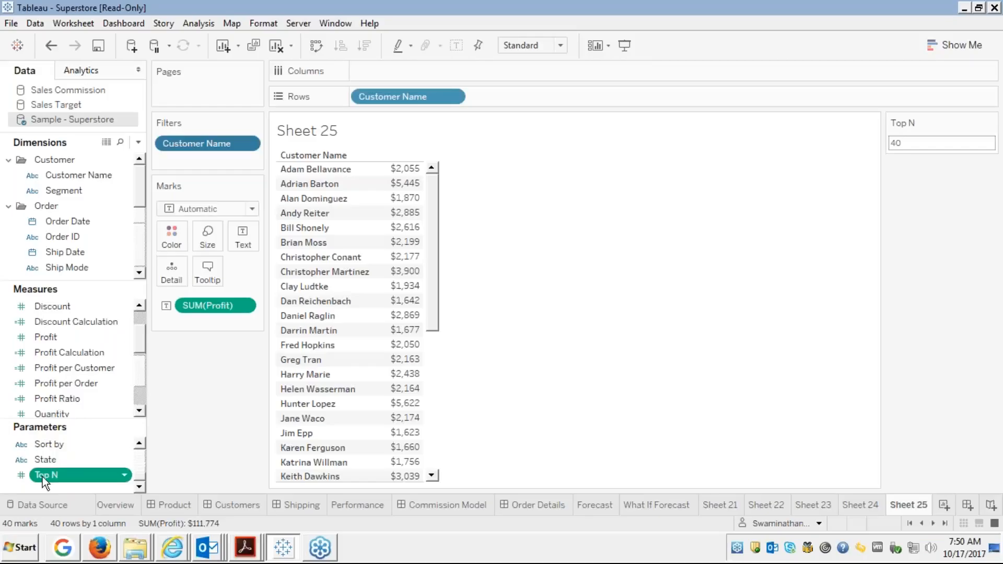
pyautogui.rightClick(43, 475)
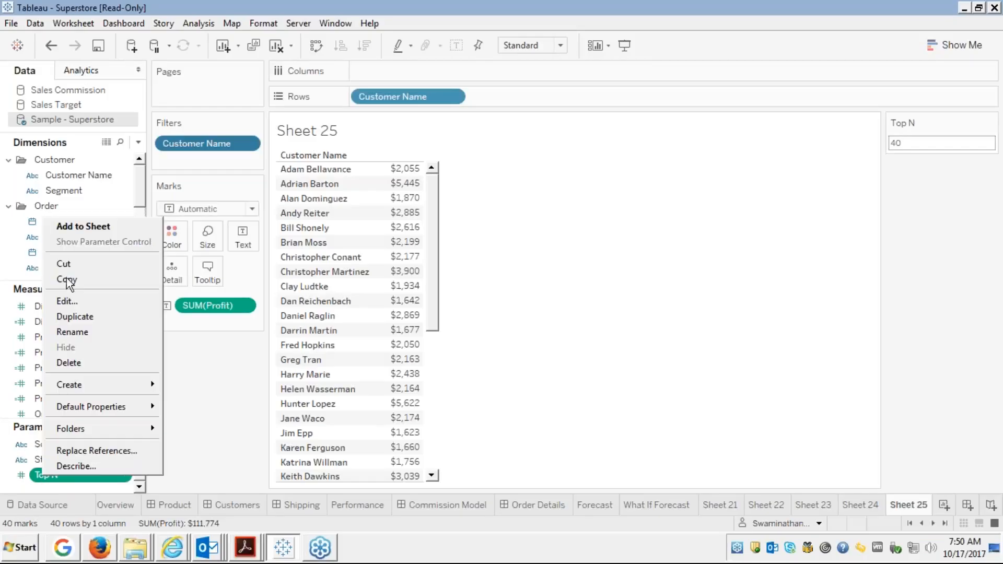
pyautogui.click(64, 303)
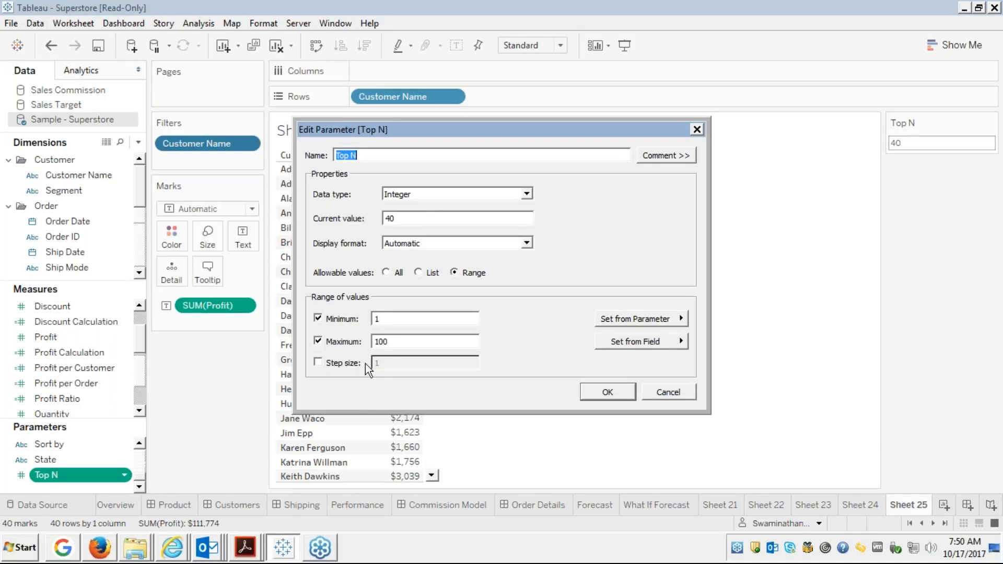
pyautogui.click(659, 391)
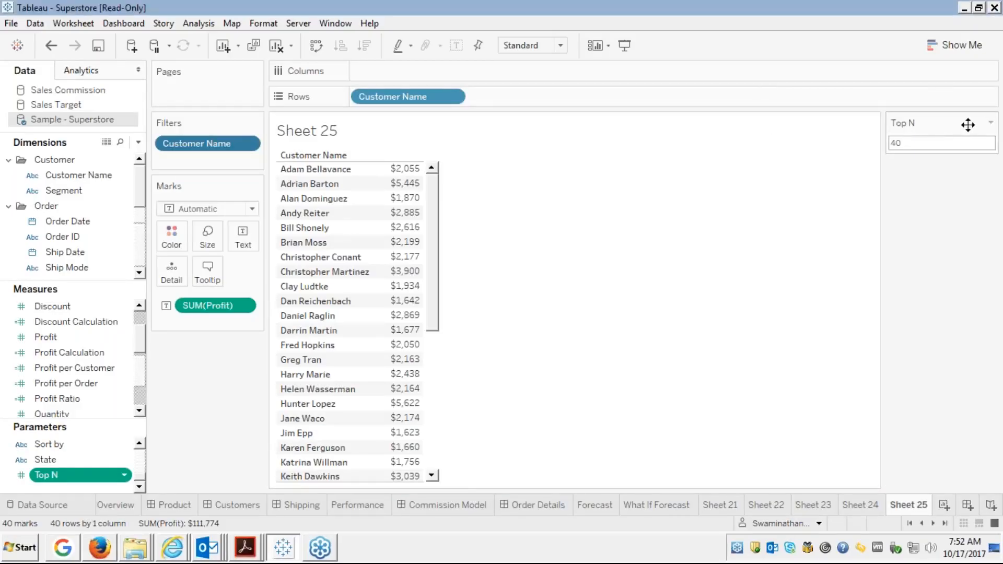
pyautogui.click(989, 123)
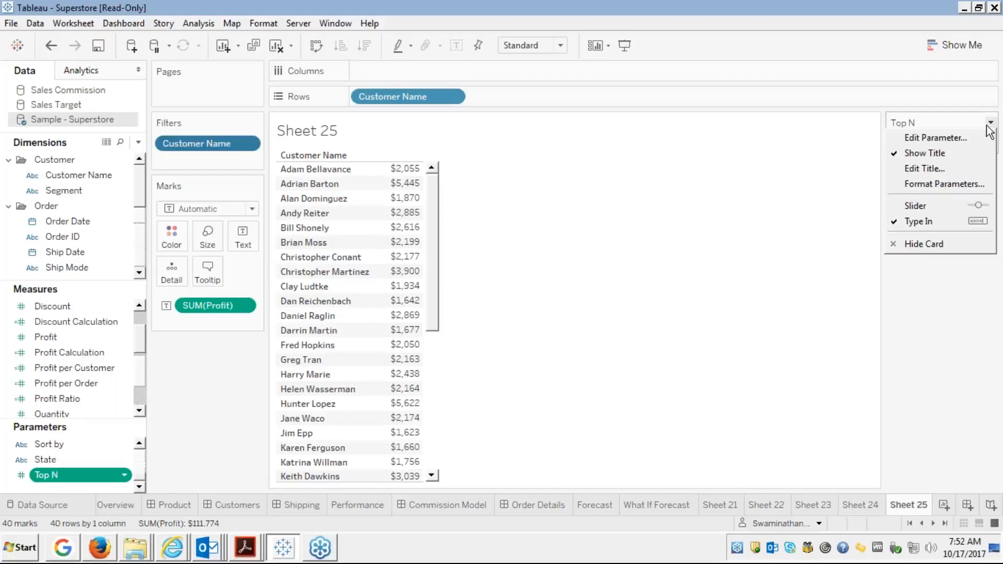
pyautogui.click(923, 204)
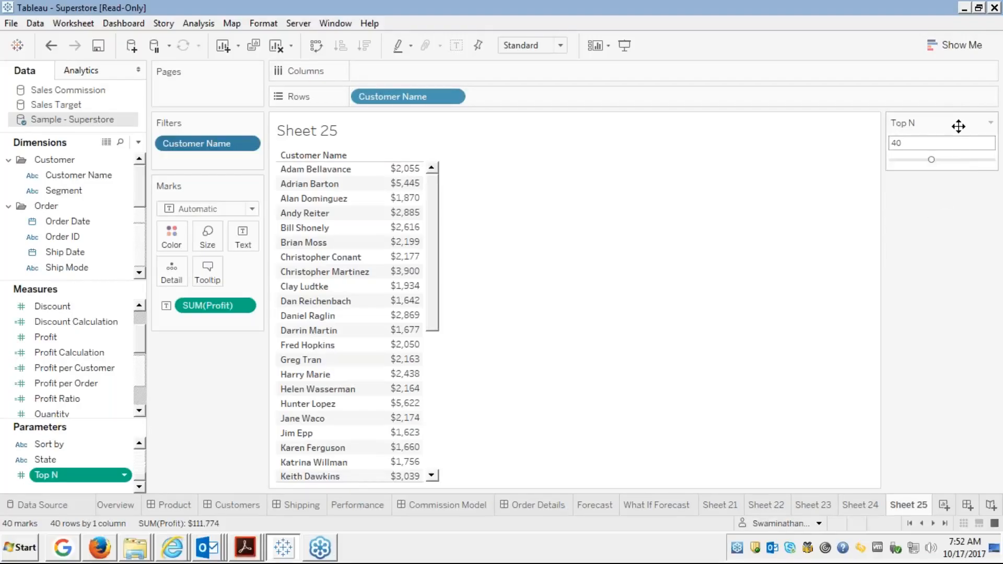
pyautogui.click(991, 123)
pyautogui.click(918, 237)
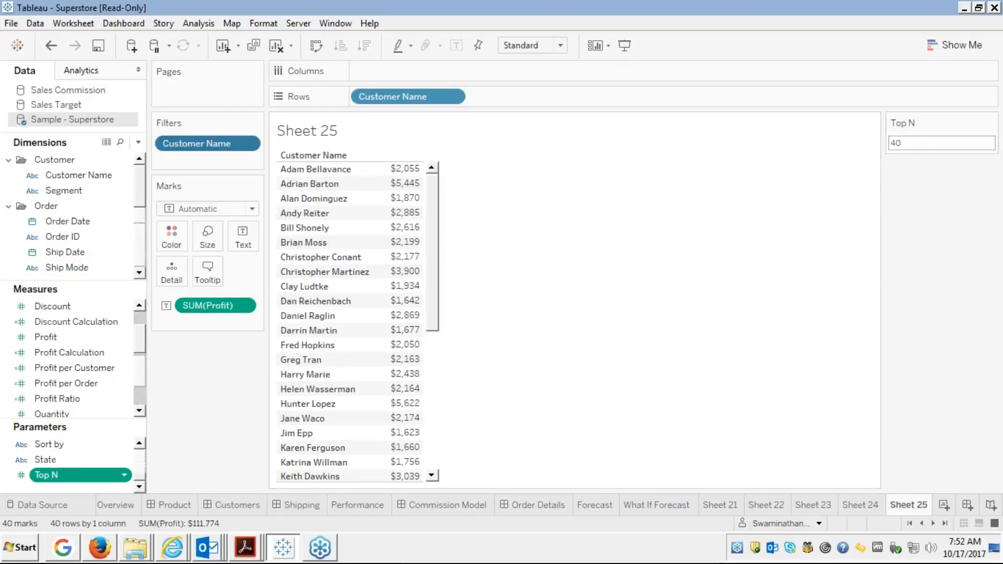
pyautogui.click(991, 123)
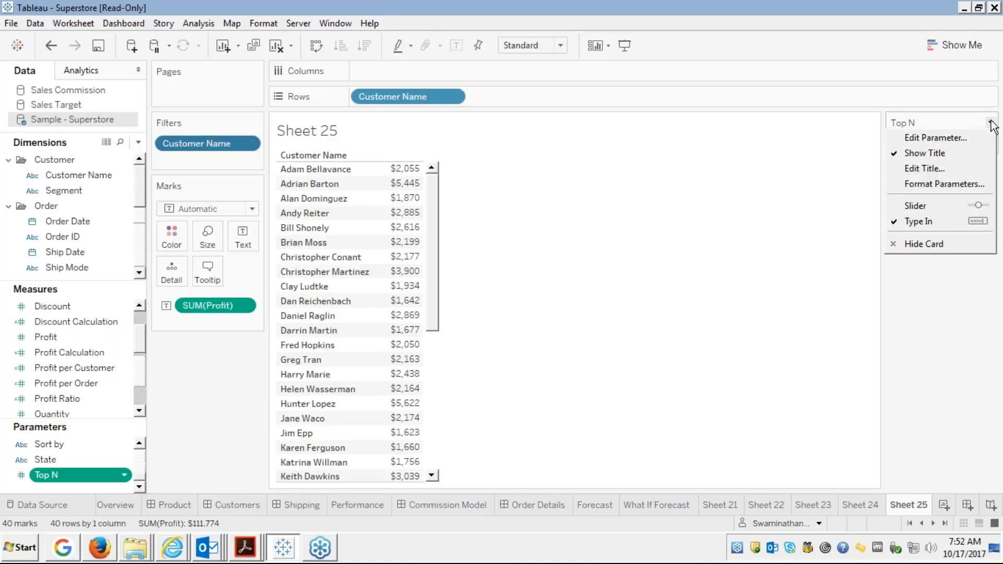
pyautogui.click(806, 235)
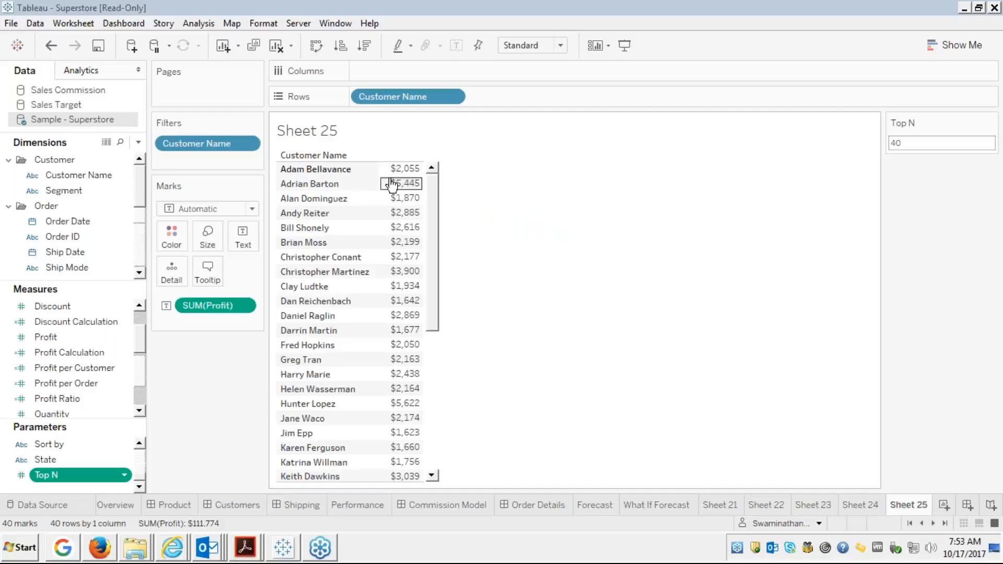
# Sort the customers by profit ascending, then descending so the highest profit comes first.
pyautogui.click(432, 167)
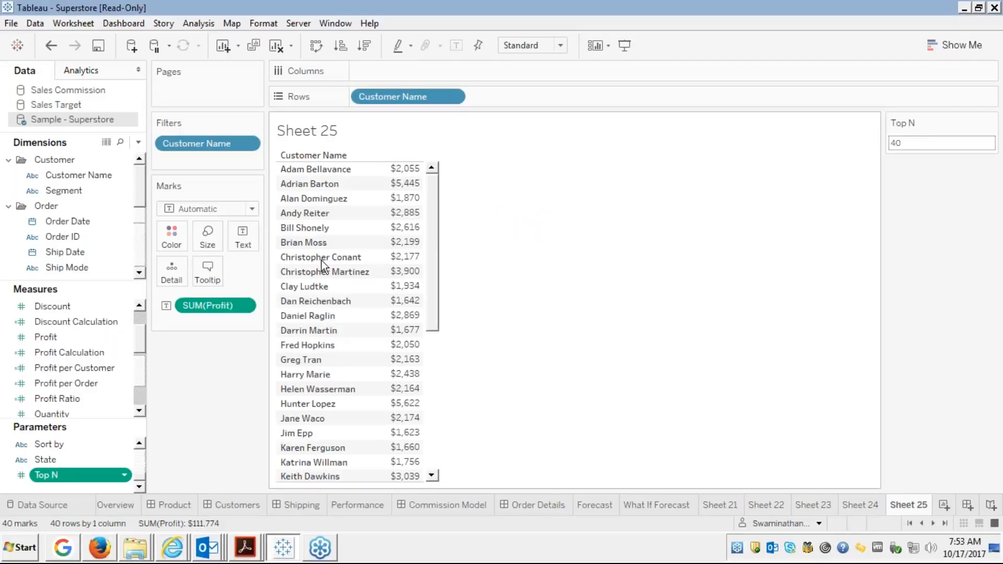
pyautogui.click(341, 46)
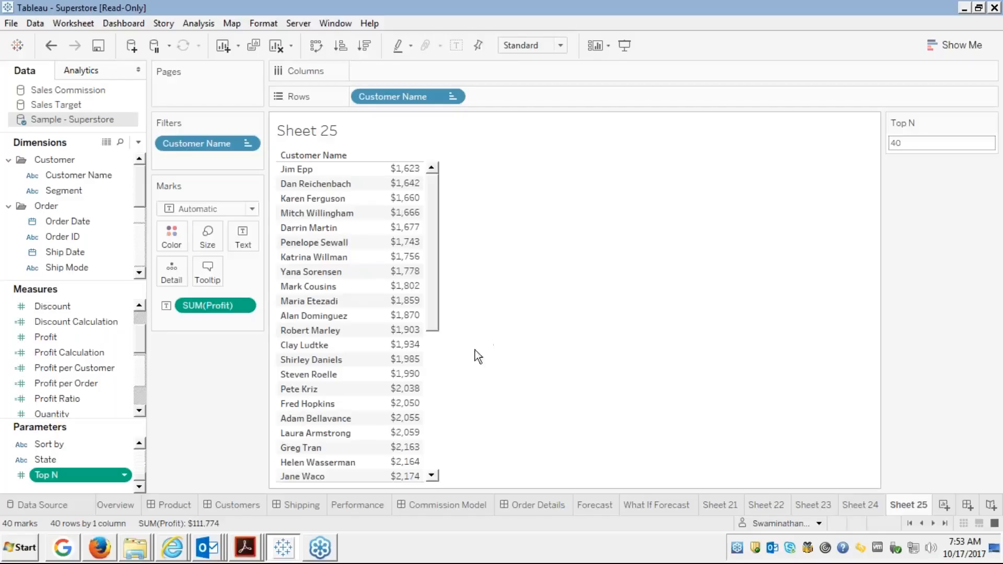
pyautogui.click(432, 476)
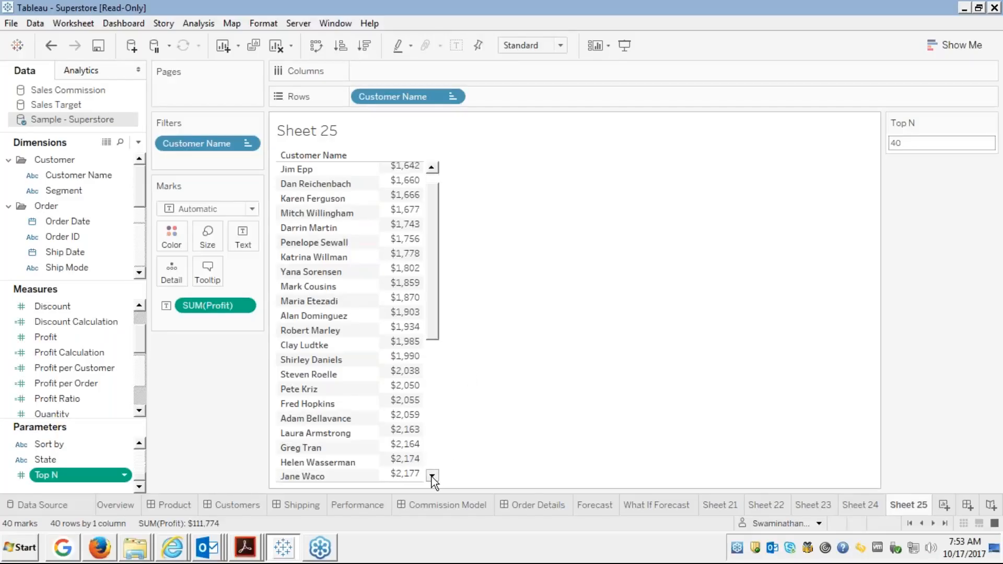
pyautogui.click(431, 476)
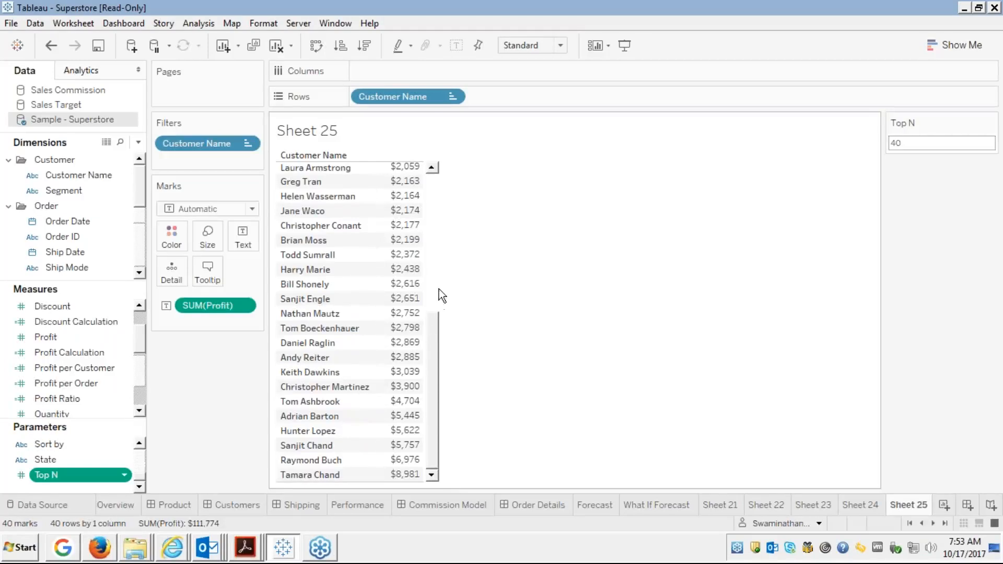
pyautogui.click(430, 184)
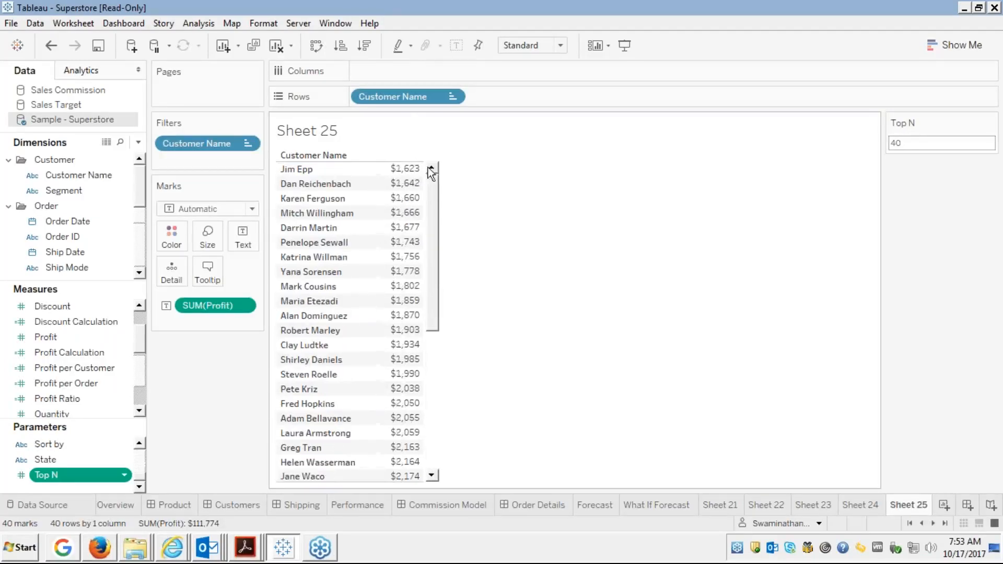
pyautogui.click(363, 45)
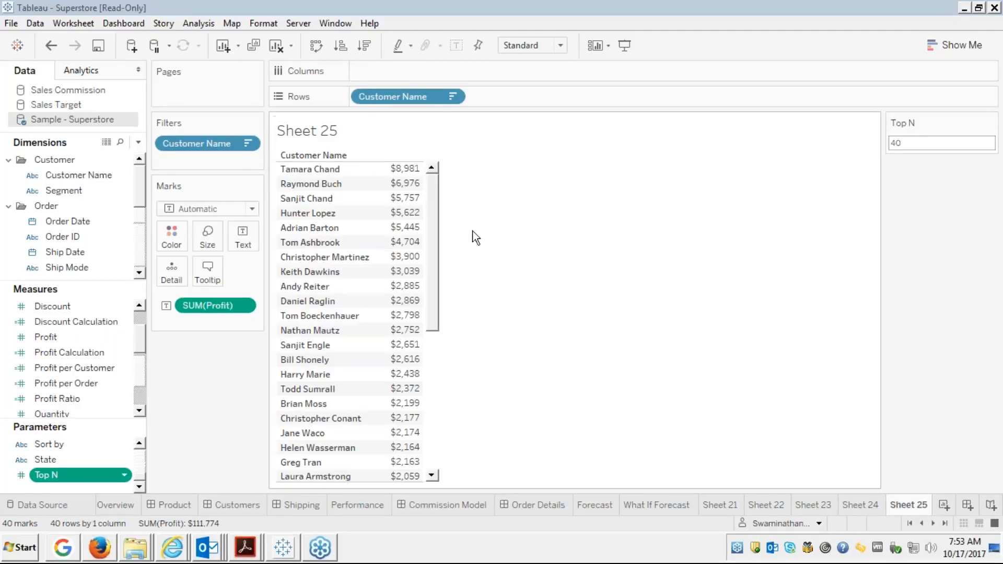
# Show the Edureka presentation full screen in Firefox at slide 67, 'Parameter Problem I'.
pyautogui.moveTo(405, 287)
pyautogui.click(104, 550)
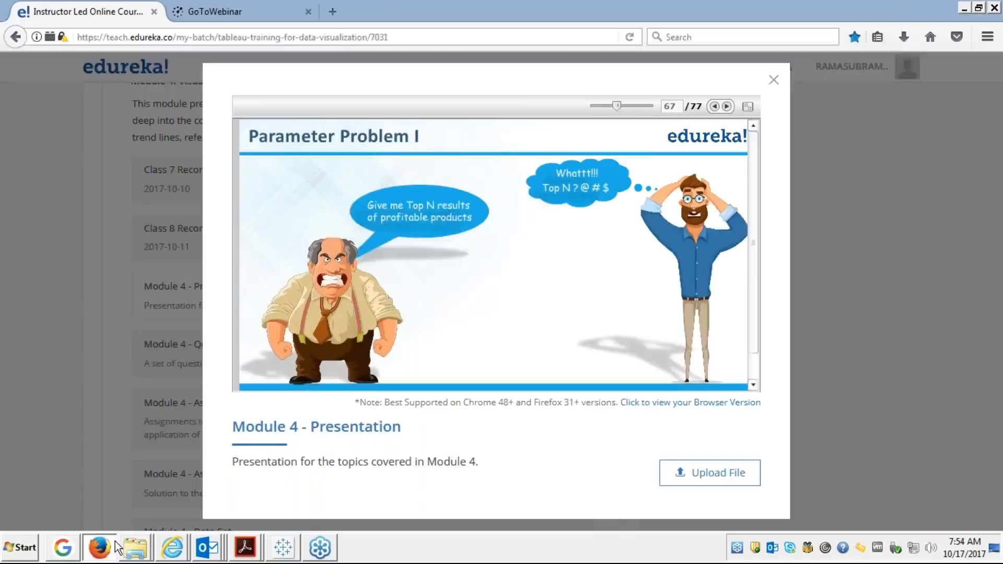
pyautogui.click(748, 107)
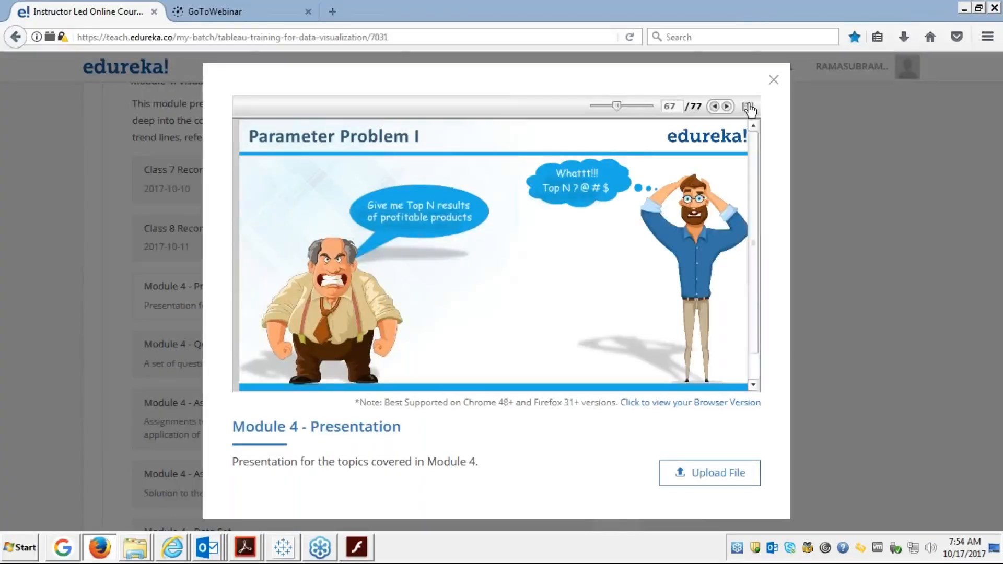
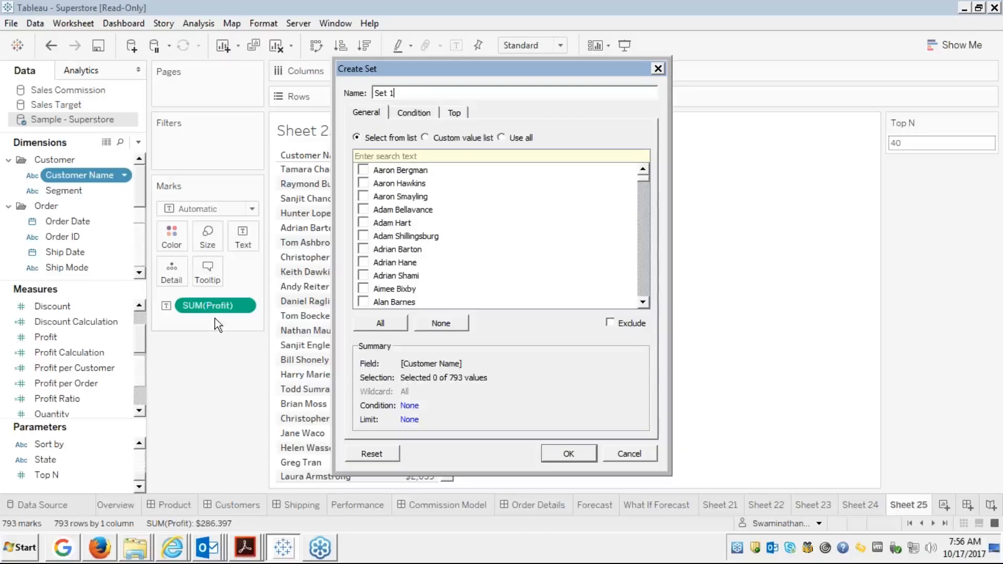
# Name the set 'Parameter Set' and keep the top Top N customers by Sum of Profit.
pyautogui.click(452, 113)
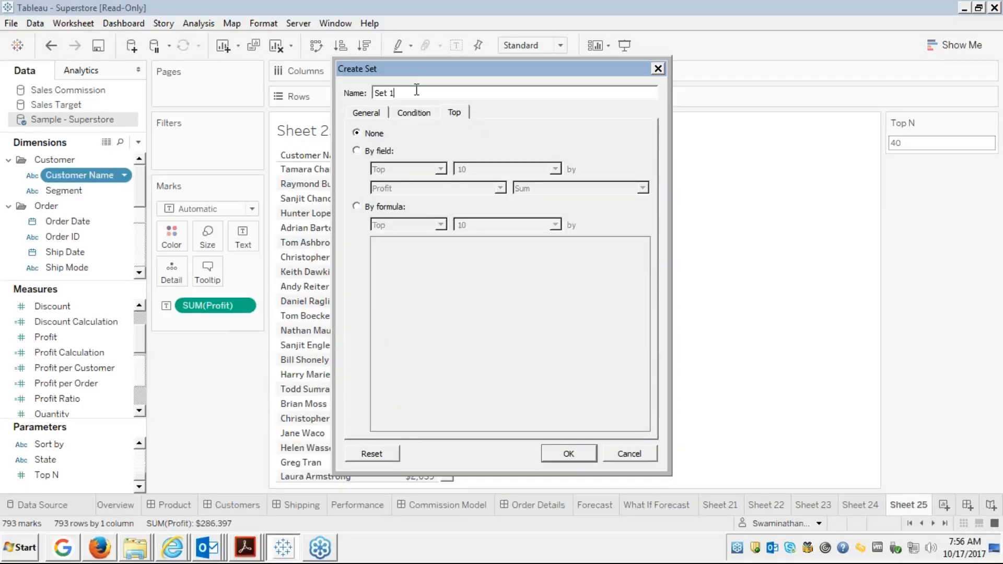
pyautogui.press('BackSpace')
pyautogui.press('BackSpace')
pyautogui.press('BackSpace')
pyautogui.press('BackSpace')
pyautogui.press('BackSpace')
pyautogui.write('Parameter Set')
pyautogui.click(356, 150)
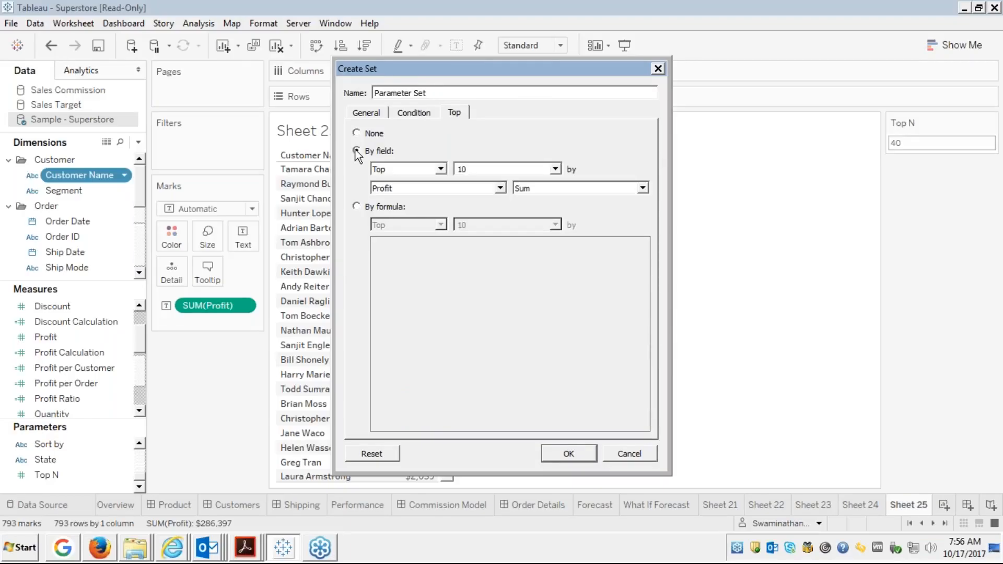
pyautogui.click(555, 169)
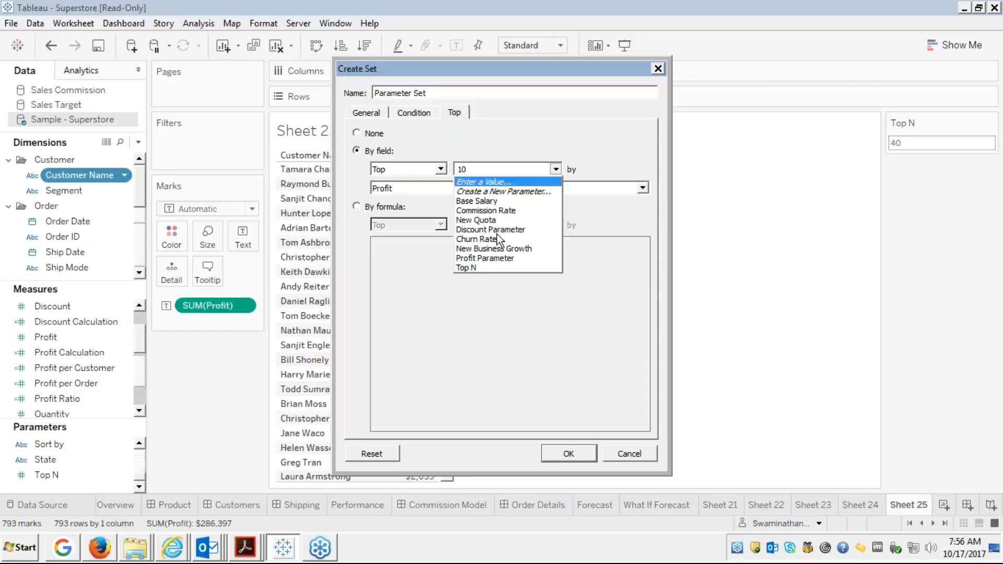
pyautogui.click(477, 268)
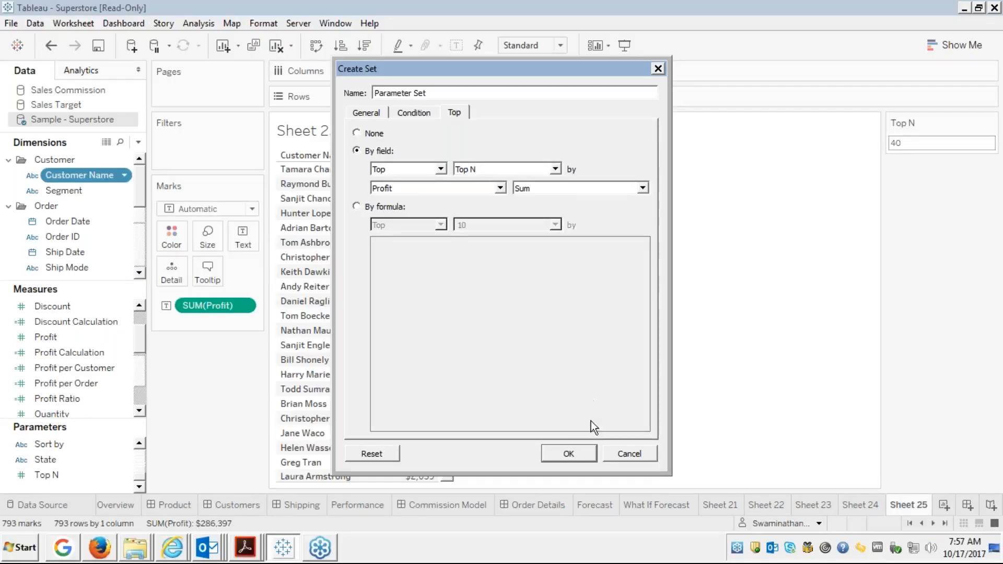
pyautogui.click(562, 451)
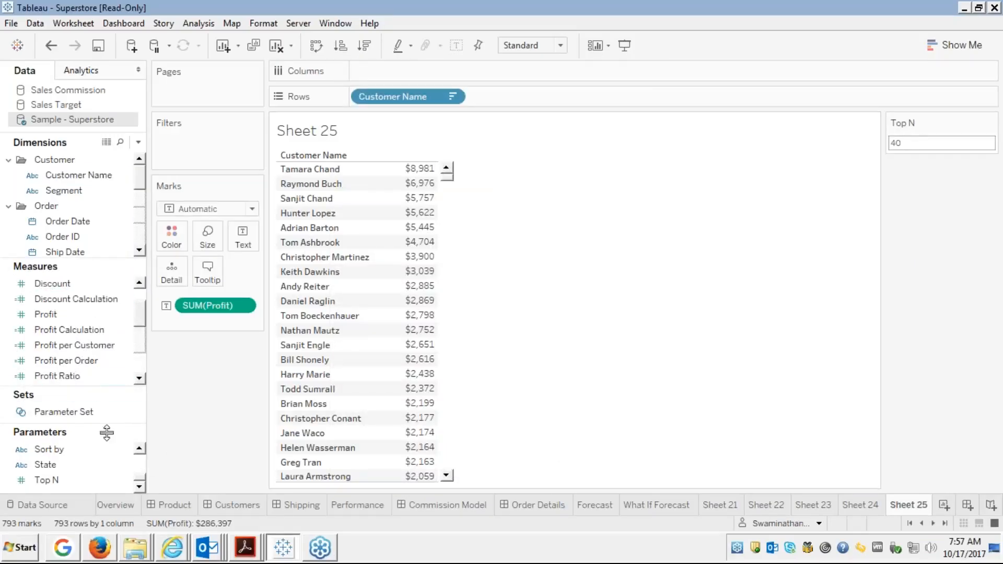
# Filter the sheet on Parameter Set as In/Out of set, keeping both In and Out.
pyautogui.click(55, 411)
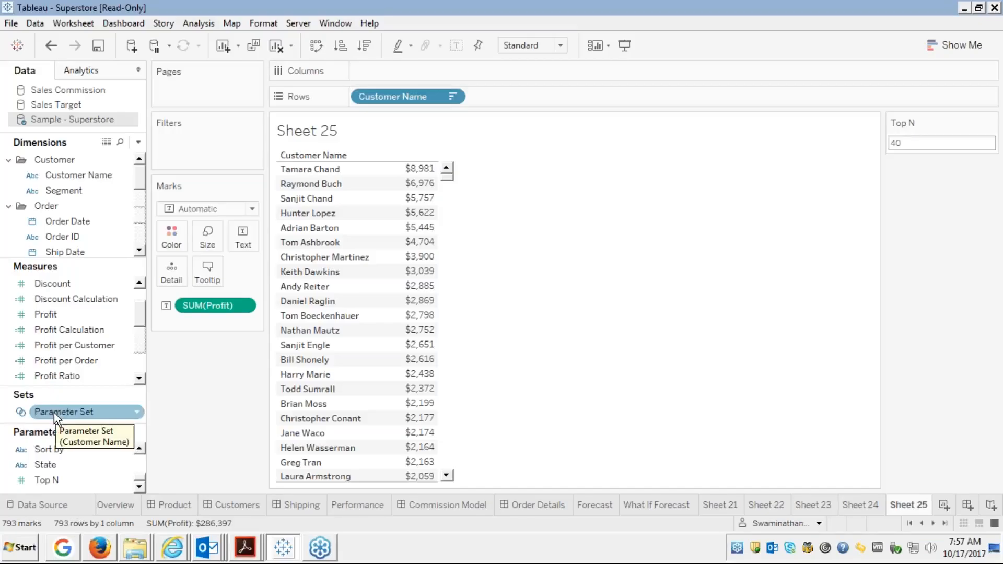
pyautogui.moveTo(54, 413); pyautogui.dragTo(177, 138)
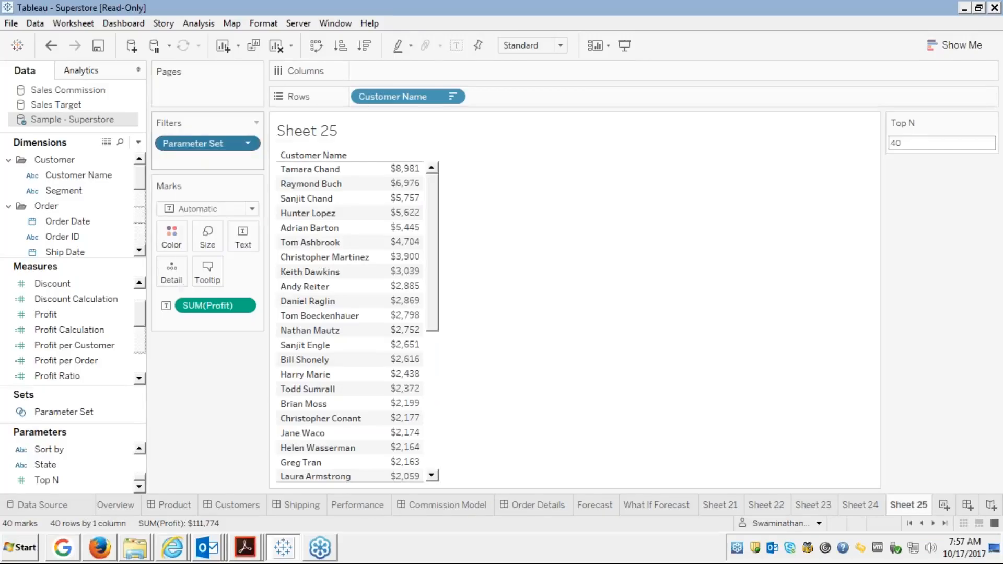
pyautogui.rightClick(181, 141)
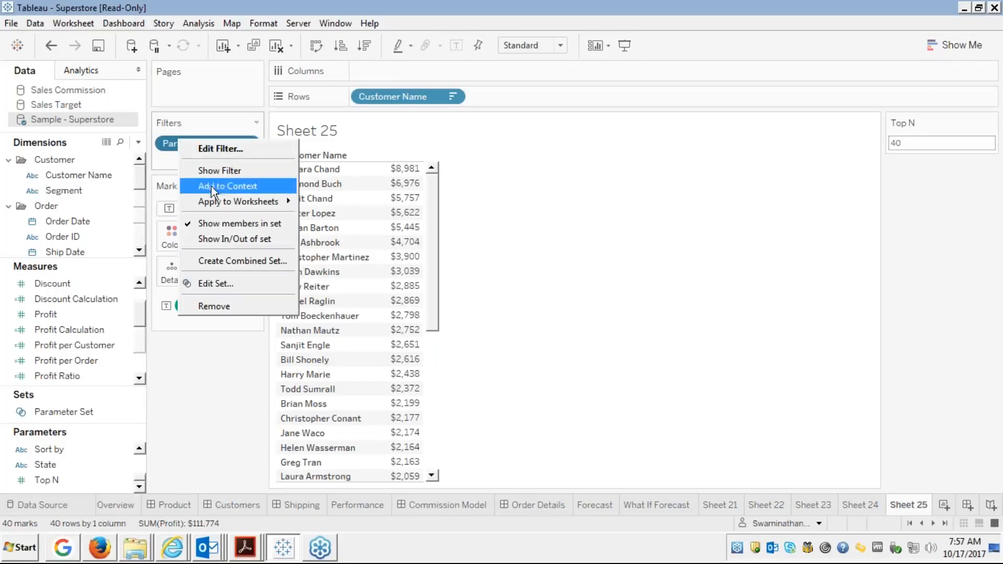
pyautogui.moveTo(211, 203)
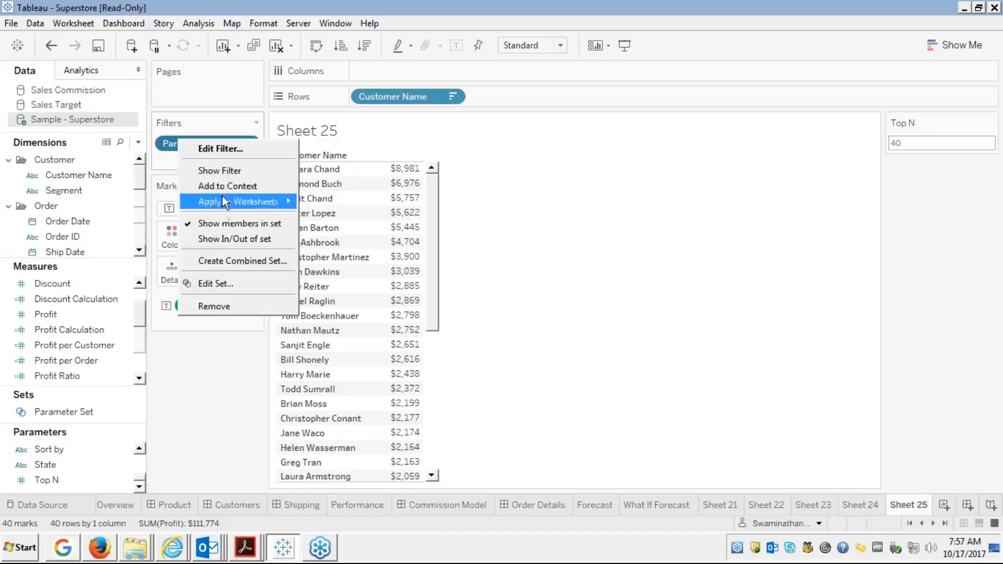
pyautogui.click(222, 237)
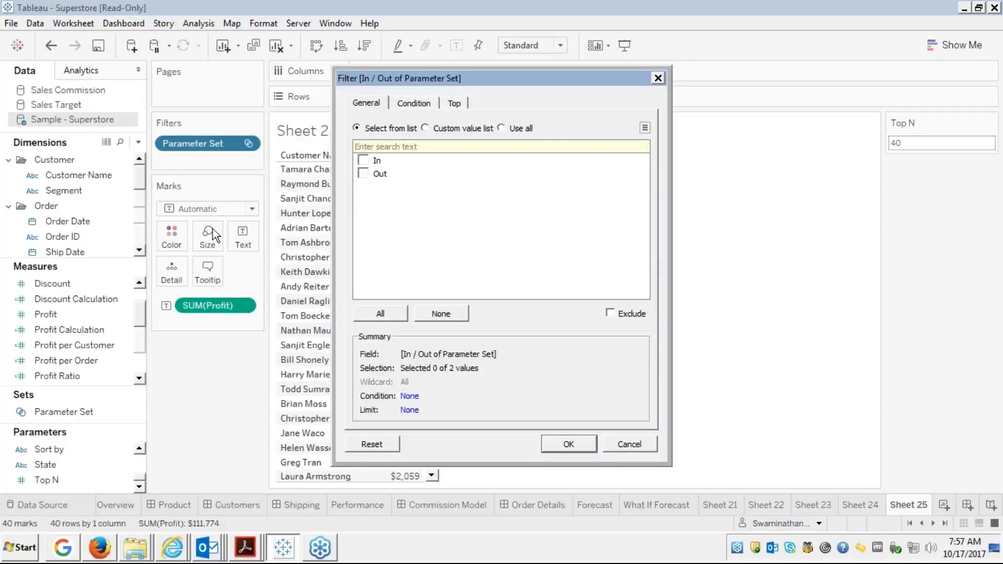
pyautogui.click(363, 160)
pyautogui.click(362, 174)
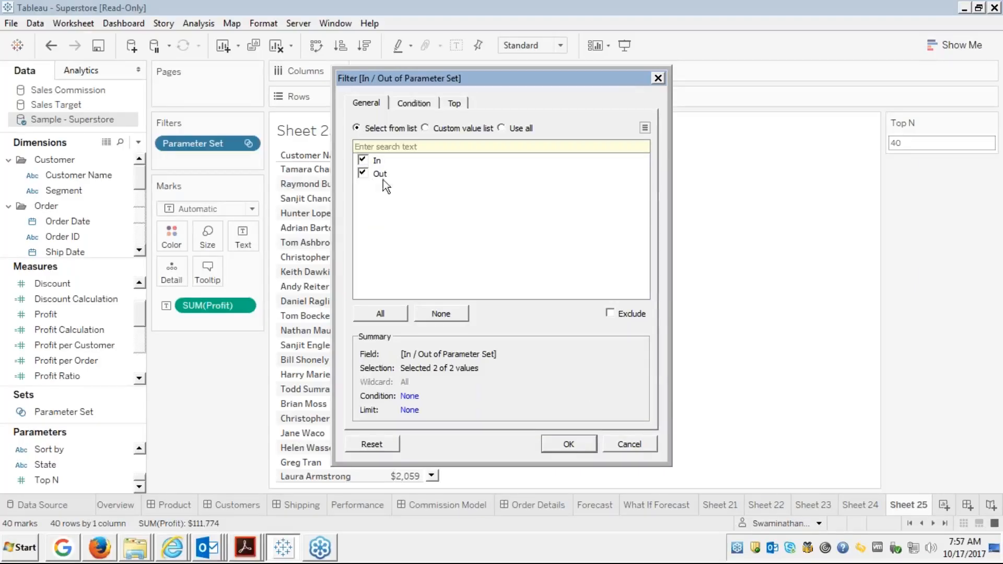
pyautogui.click(577, 445)
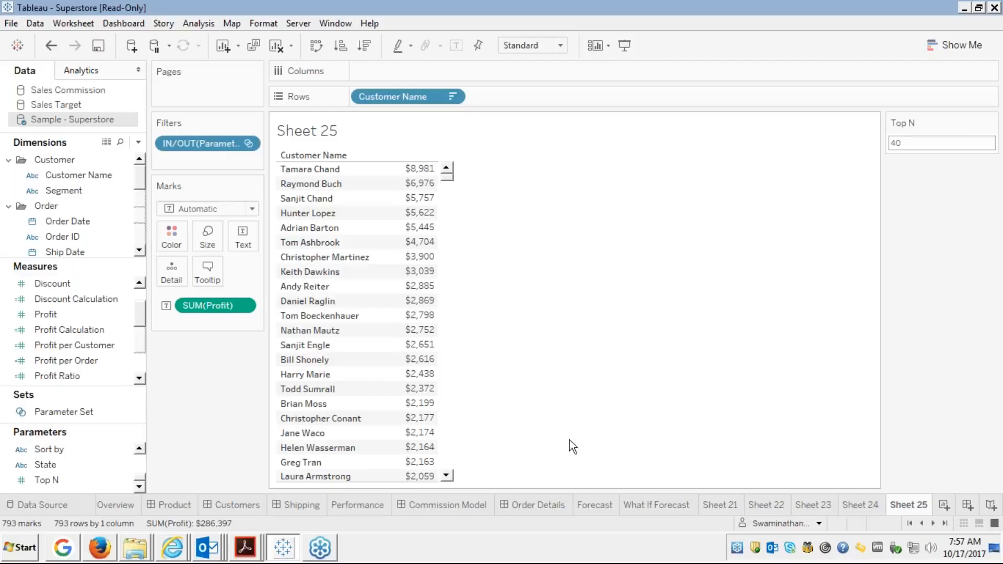
# Show the In/Out filter card and keep only In, leaving the top 40 customers.
pyautogui.rightClick(211, 142)
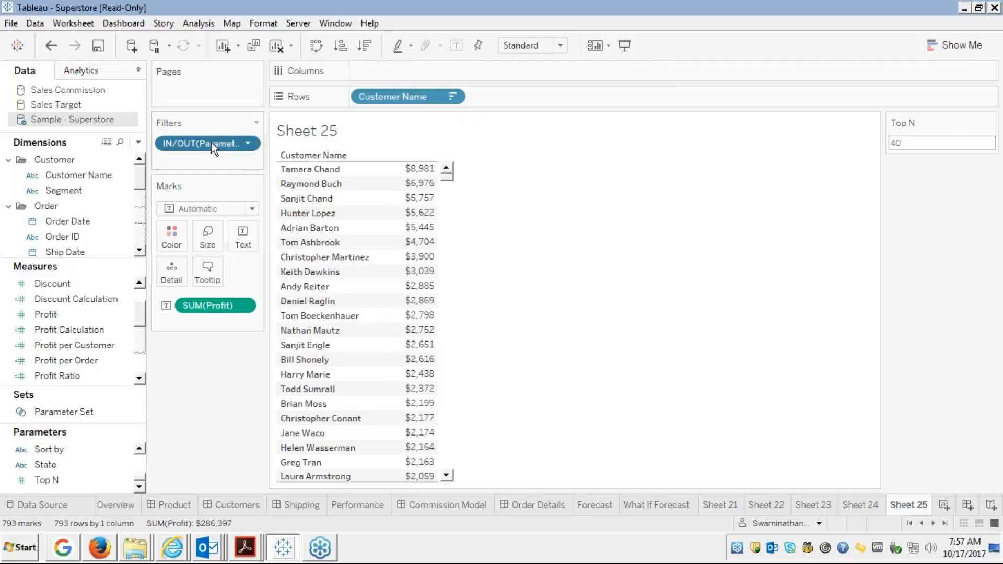
pyautogui.click(228, 175)
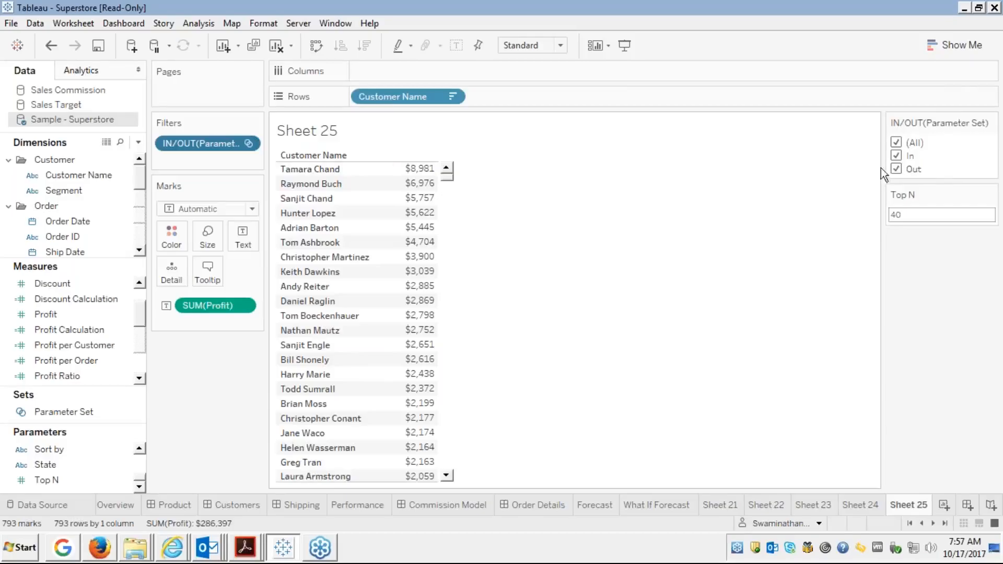
pyautogui.click(896, 155)
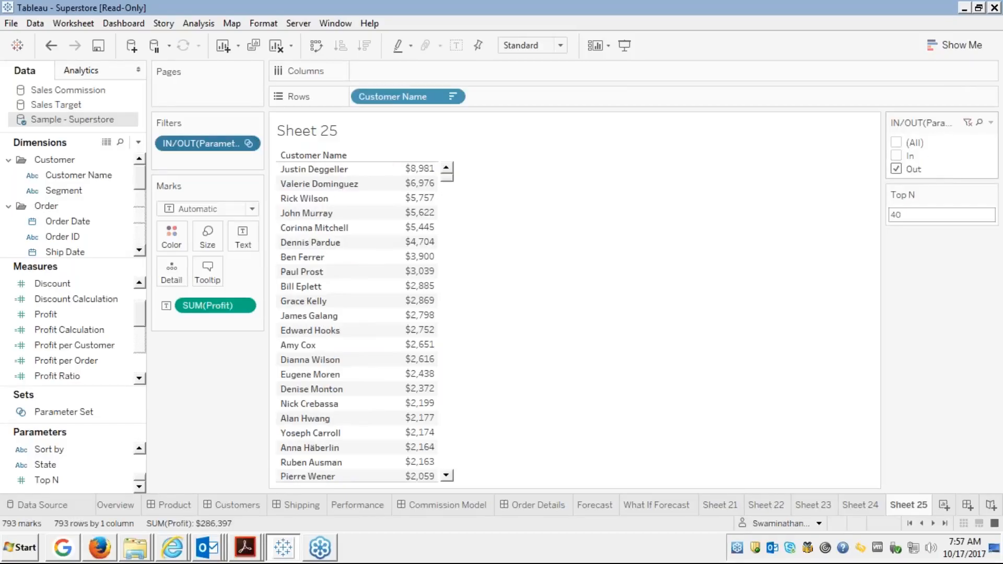
pyautogui.click(896, 168)
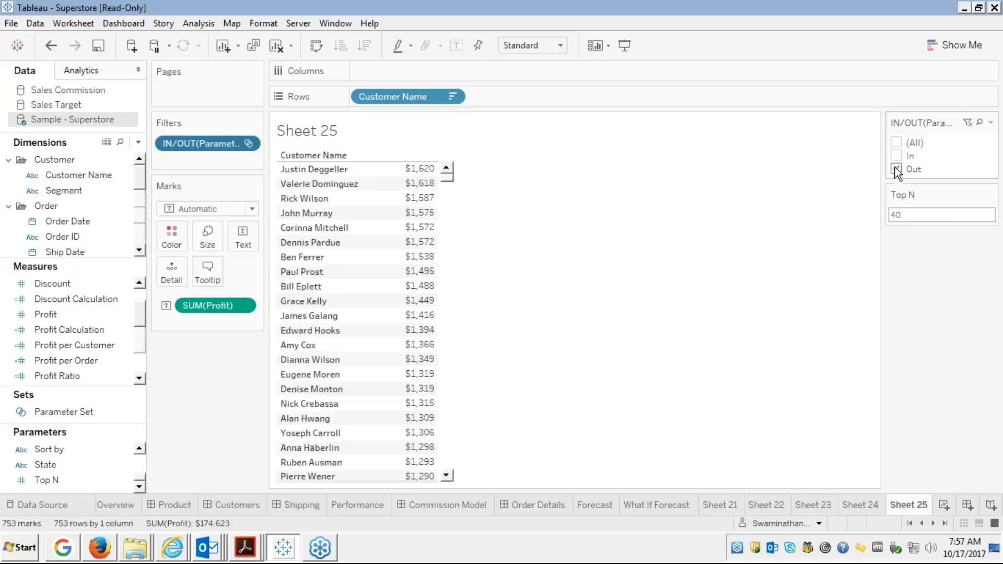
pyautogui.click(896, 156)
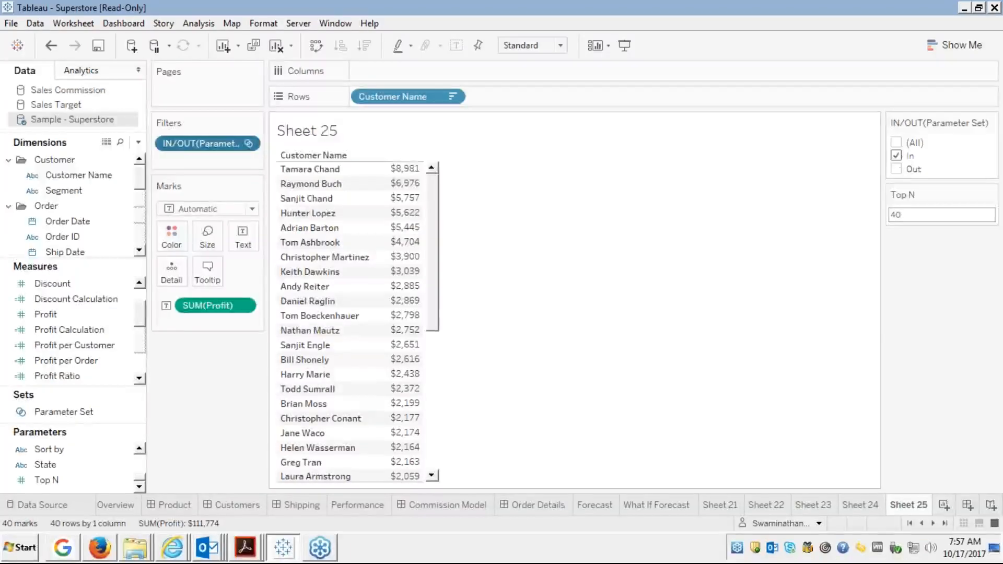
pyautogui.click(434, 427)
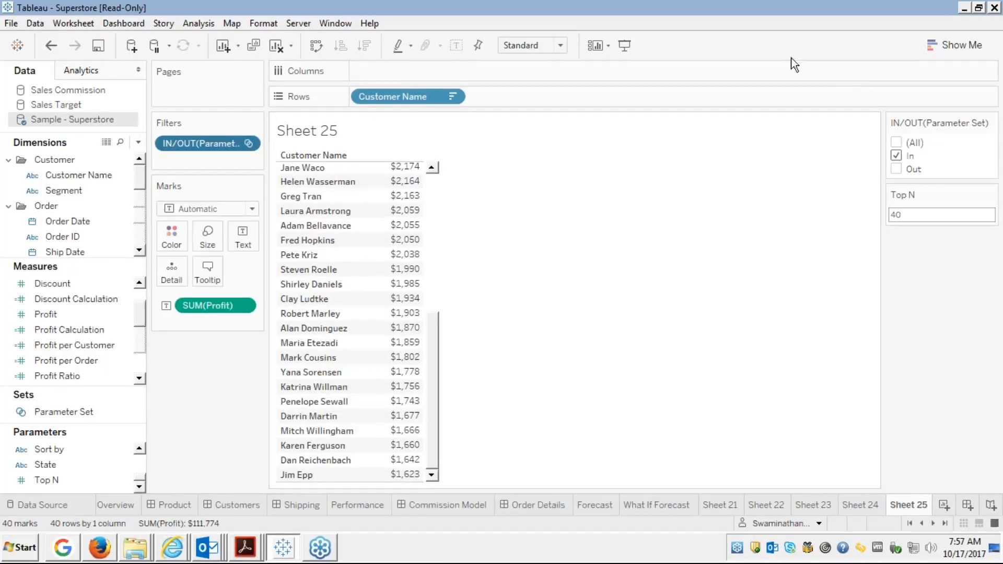
# Switch to a circle chart with Customer Name on Columns, one circle per customer.
pyautogui.click(934, 47)
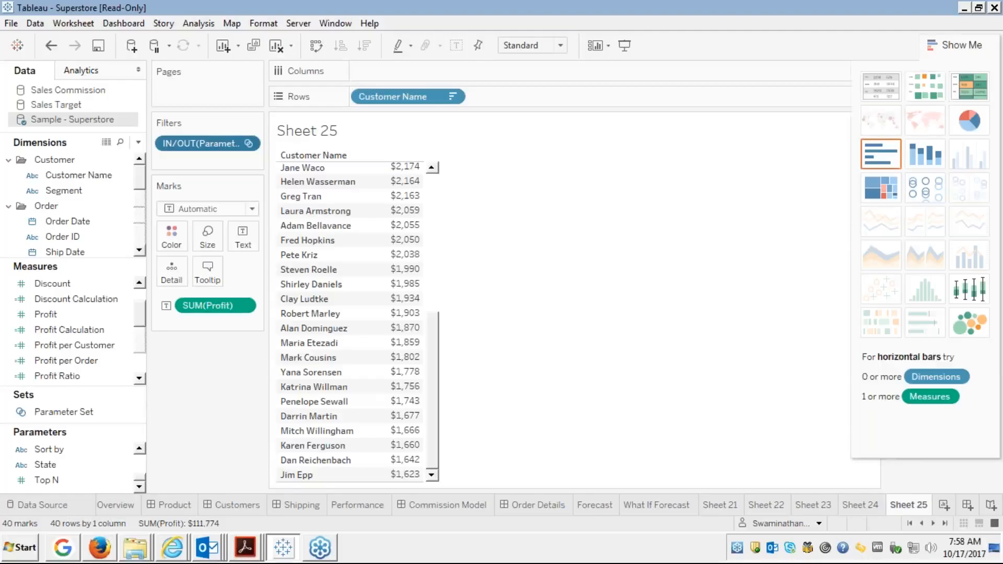
pyautogui.click(926, 189)
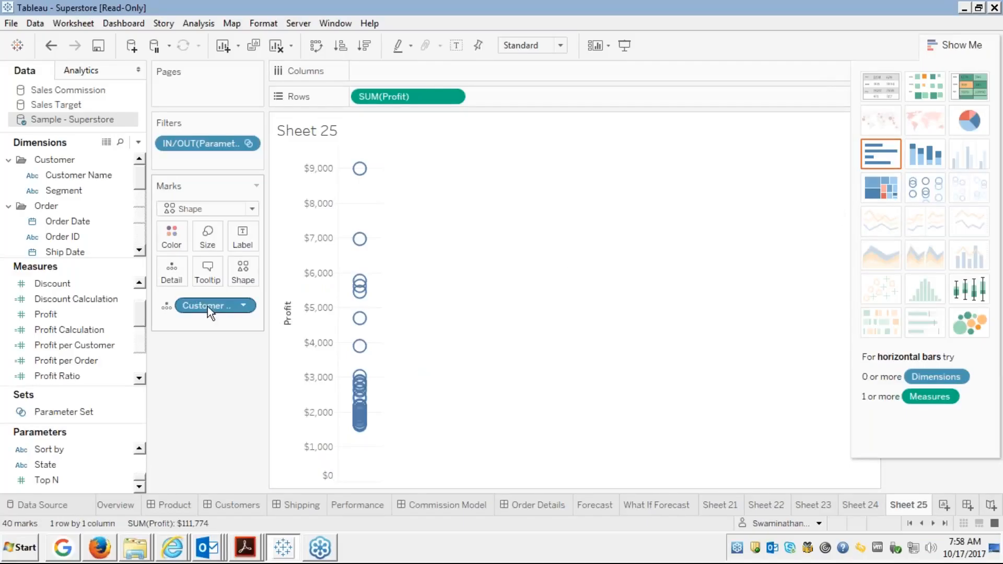
pyautogui.moveTo(209, 306); pyautogui.dragTo(387, 71)
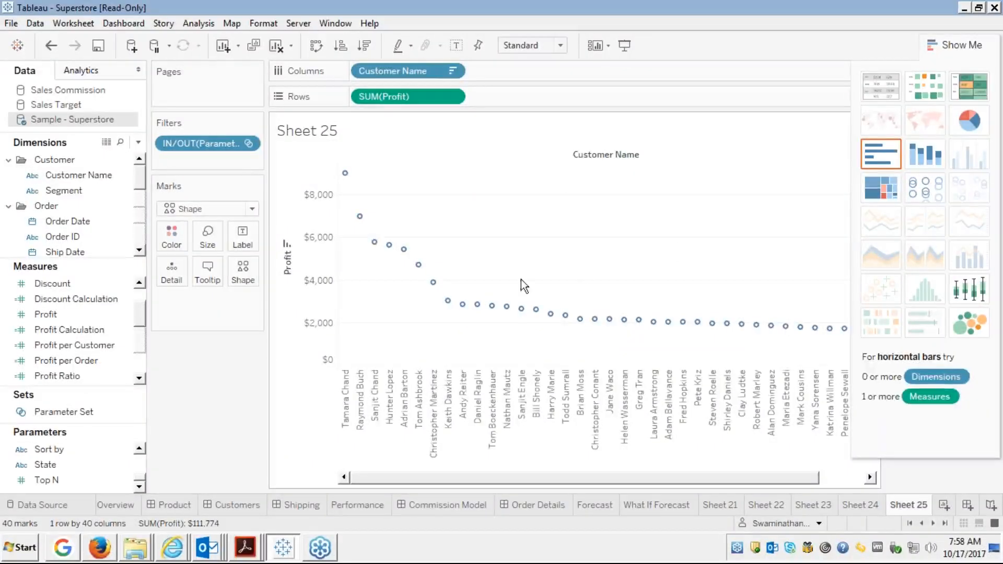
pyautogui.click(953, 45)
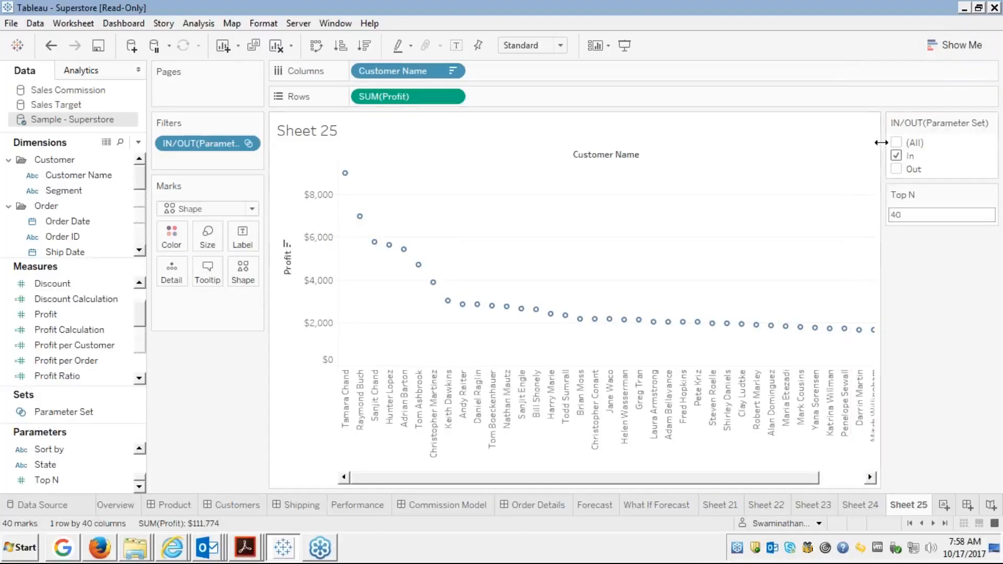
# Compare In and Out in the filter card, then remove the IN/OUT filter from the shelf.
pyautogui.click(896, 169)
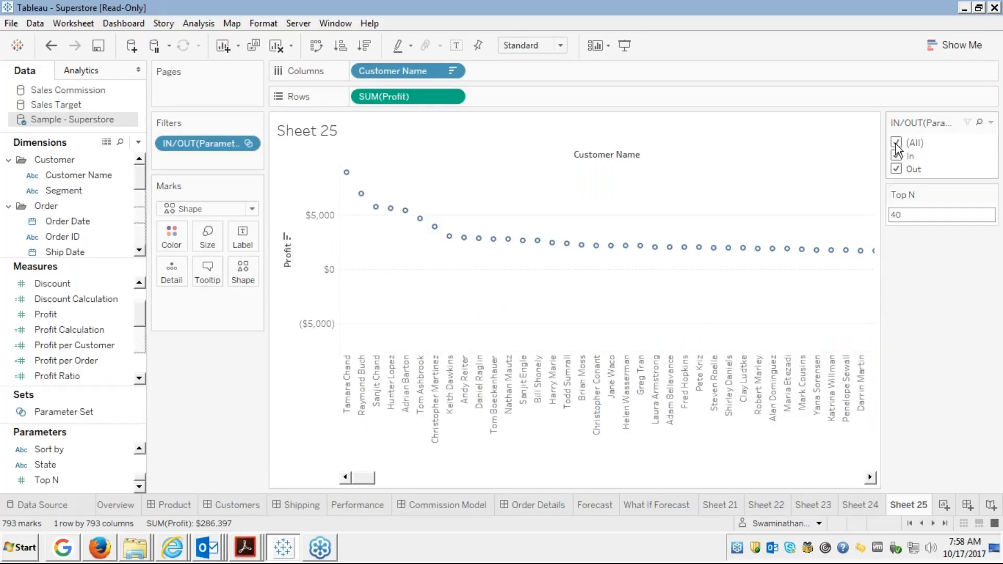
pyautogui.click(896, 156)
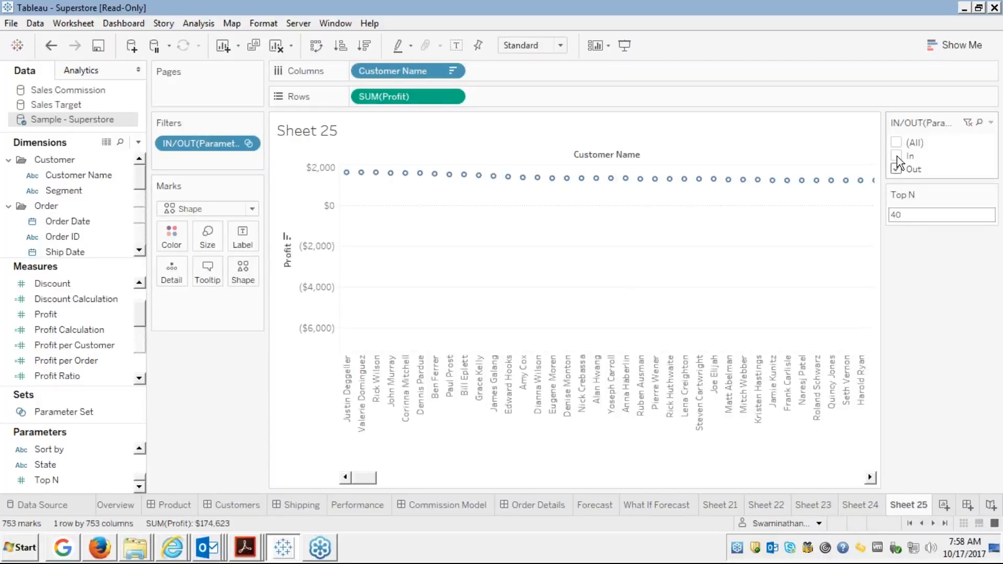
pyautogui.click(896, 169)
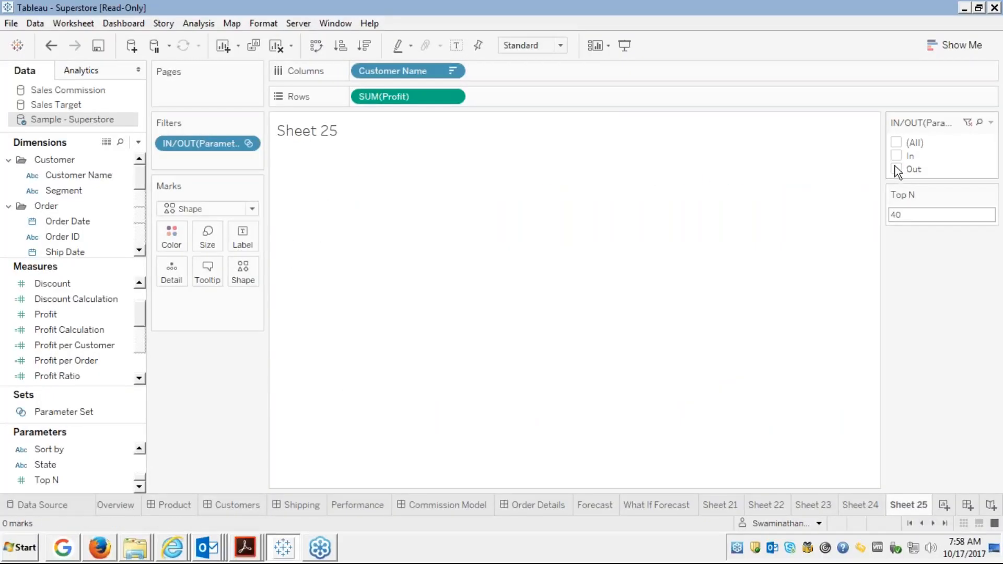
pyautogui.click(896, 157)
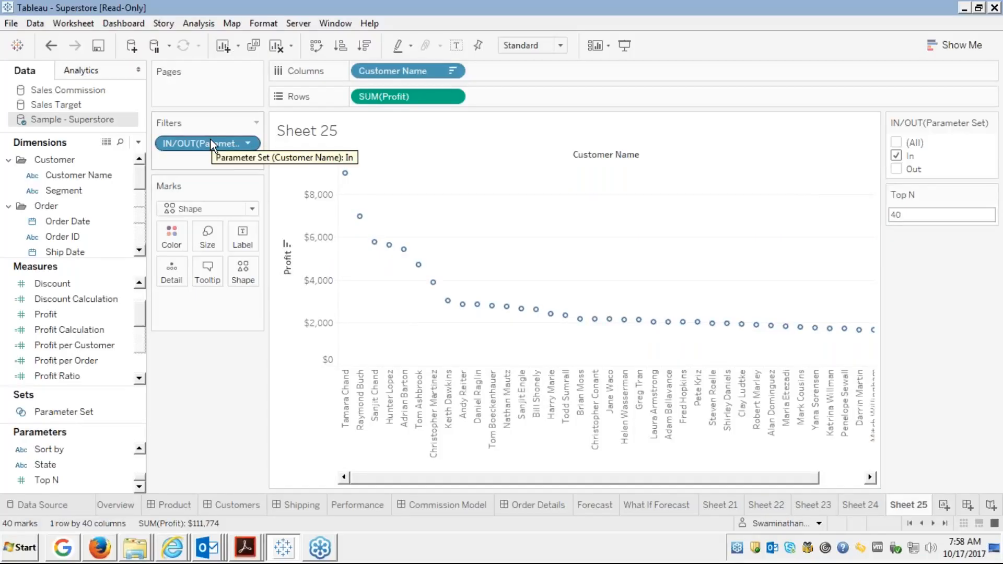
pyautogui.moveTo(211, 139); pyautogui.dragTo(26, 209)
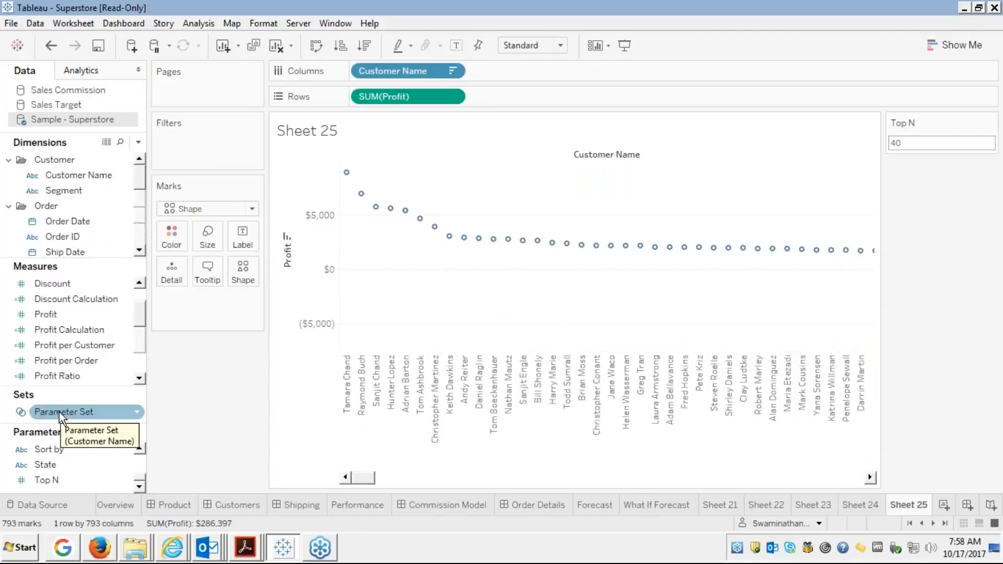
# Encode Parameter Set In/Out on the marks and toggle legend highlighting between Out and In customers.
pyautogui.moveTo(59, 413); pyautogui.dragTo(170, 236)
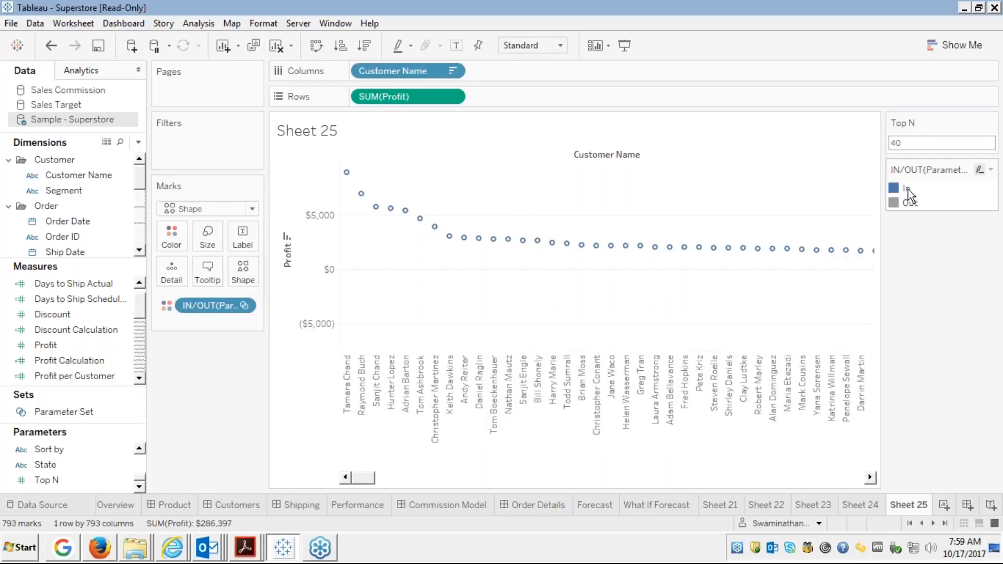
pyautogui.click(911, 203)
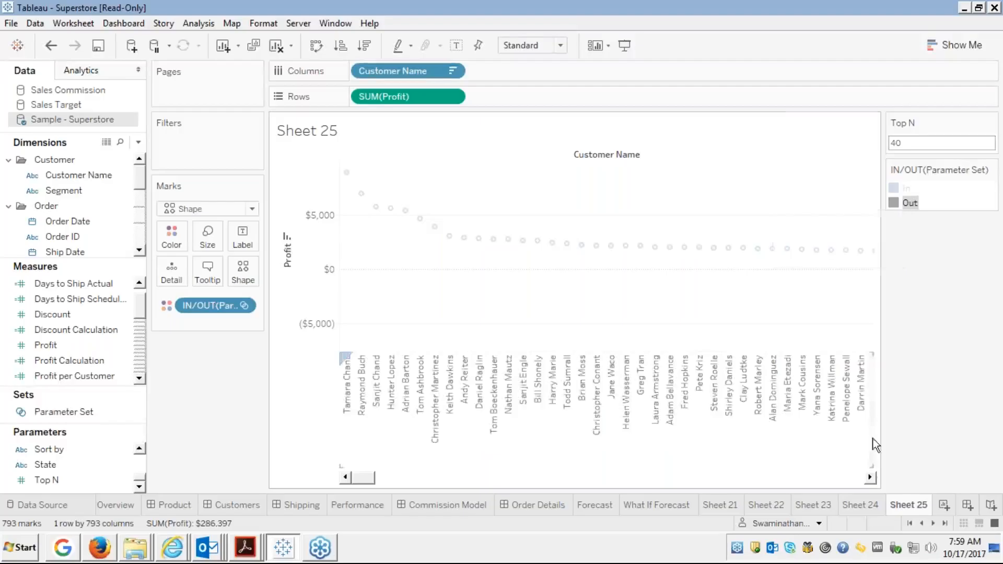
pyautogui.click(869, 478)
pyautogui.click(869, 479)
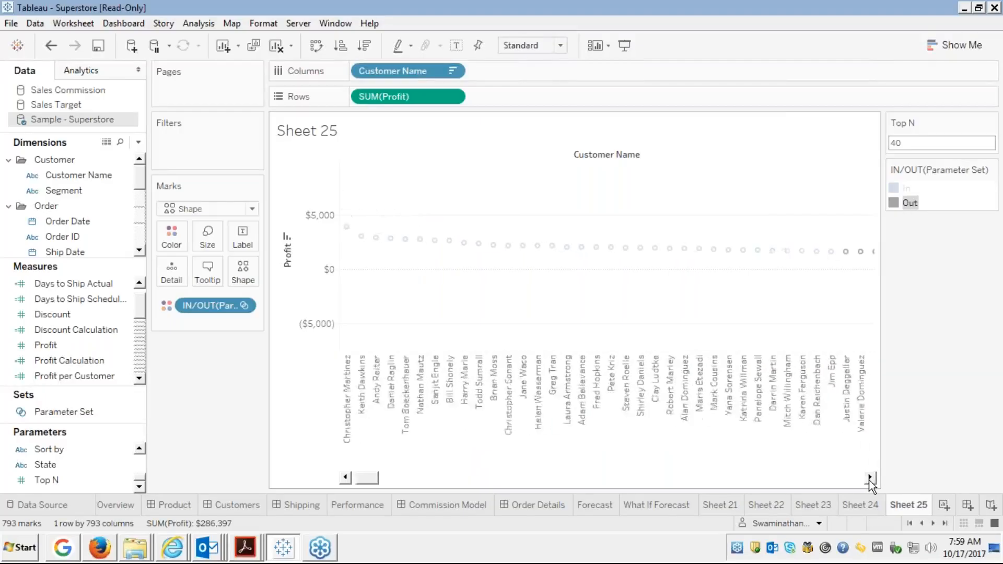
pyautogui.click(869, 479)
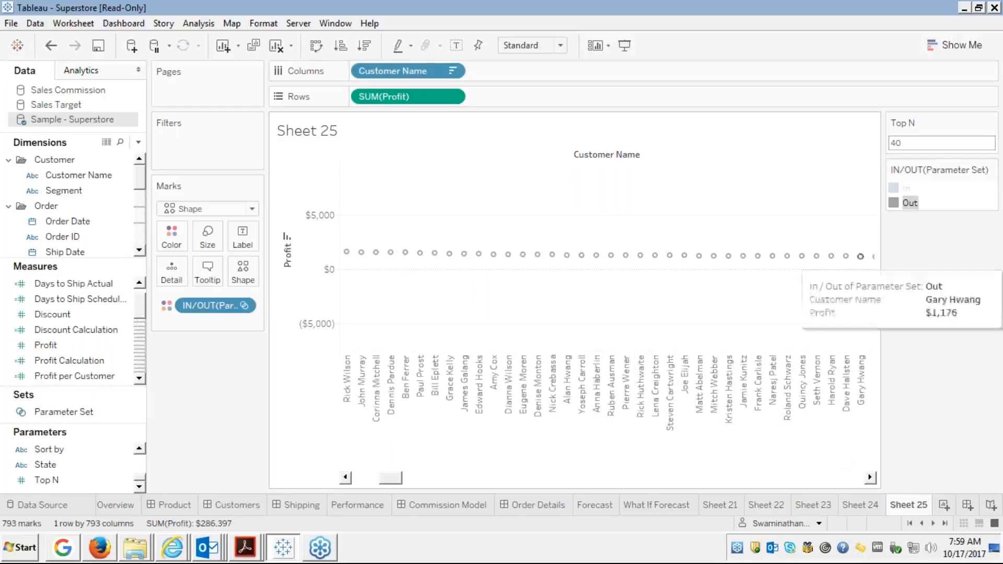
pyautogui.click(893, 189)
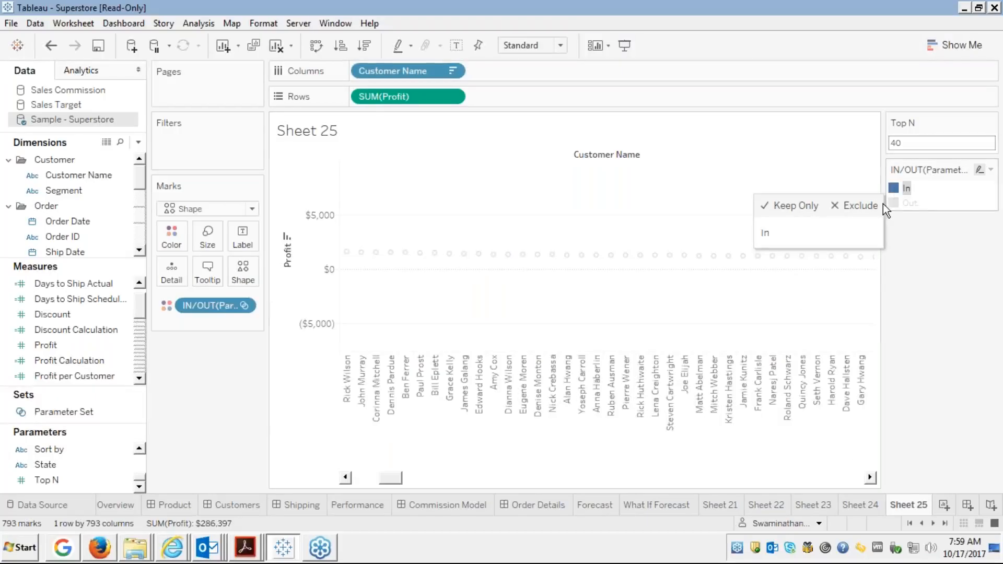
pyautogui.moveTo(380, 472); pyautogui.dragTo(361, 477)
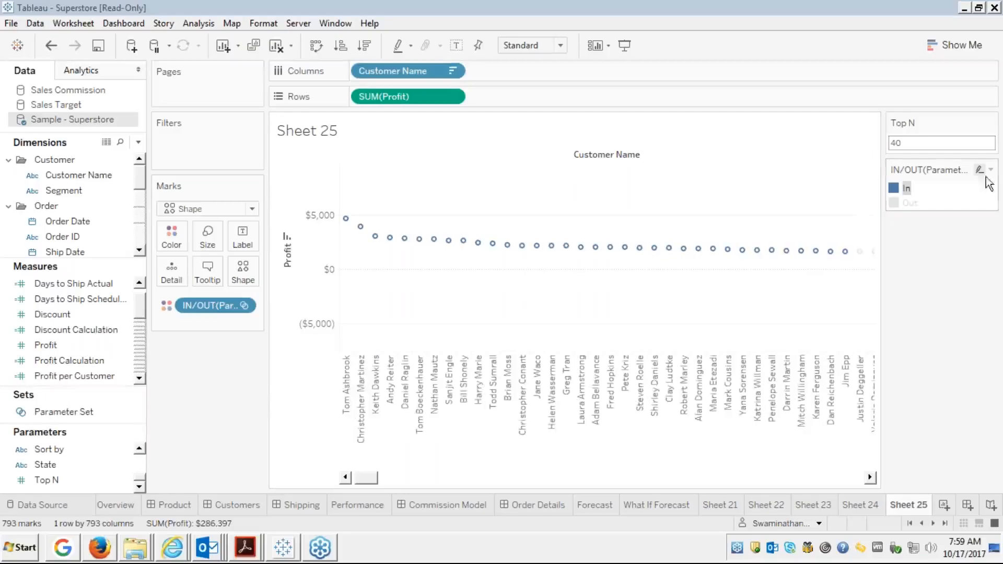
pyautogui.click(907, 200)
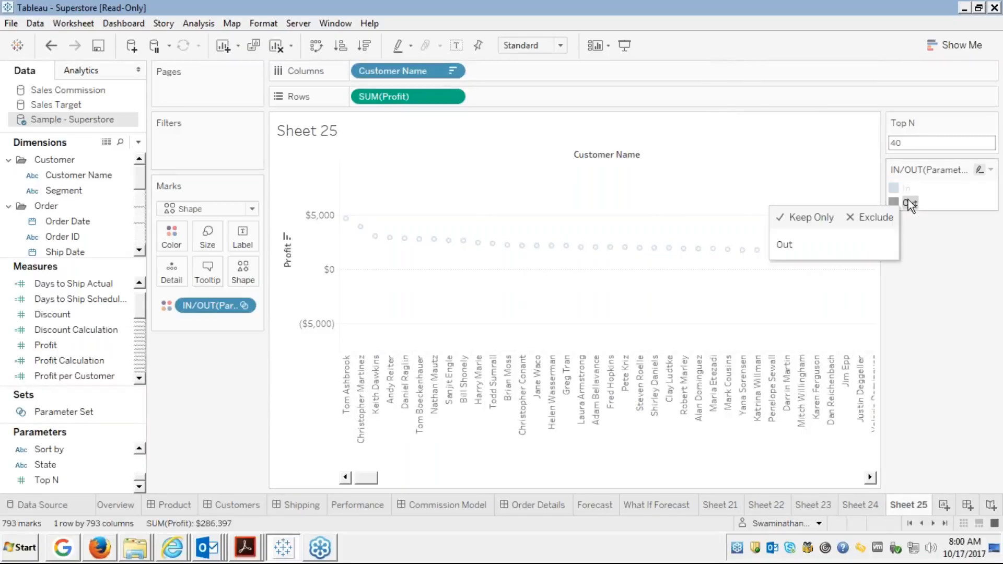
pyautogui.click(903, 191)
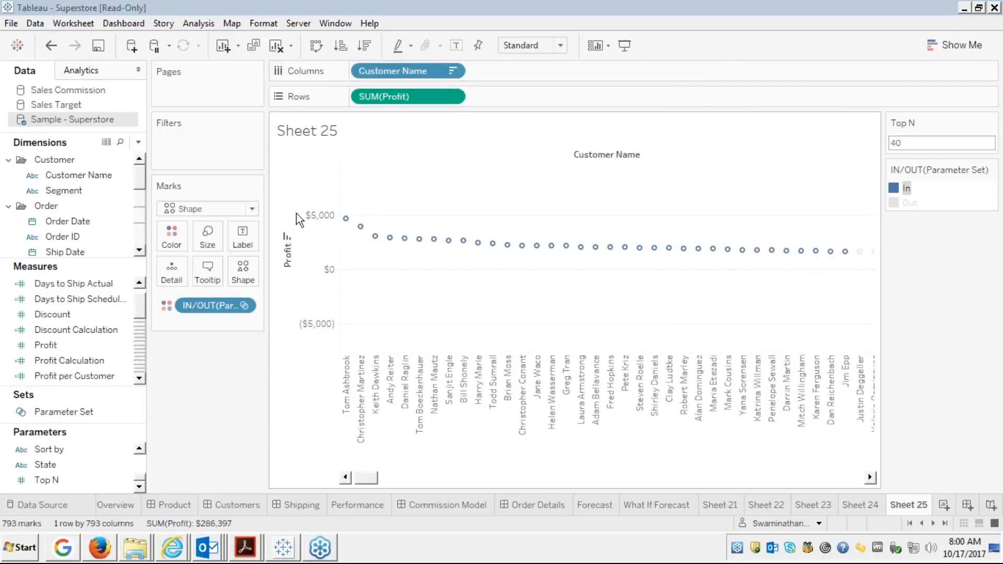
pyautogui.moveTo(55, 190); pyautogui.dragTo(48, 189)
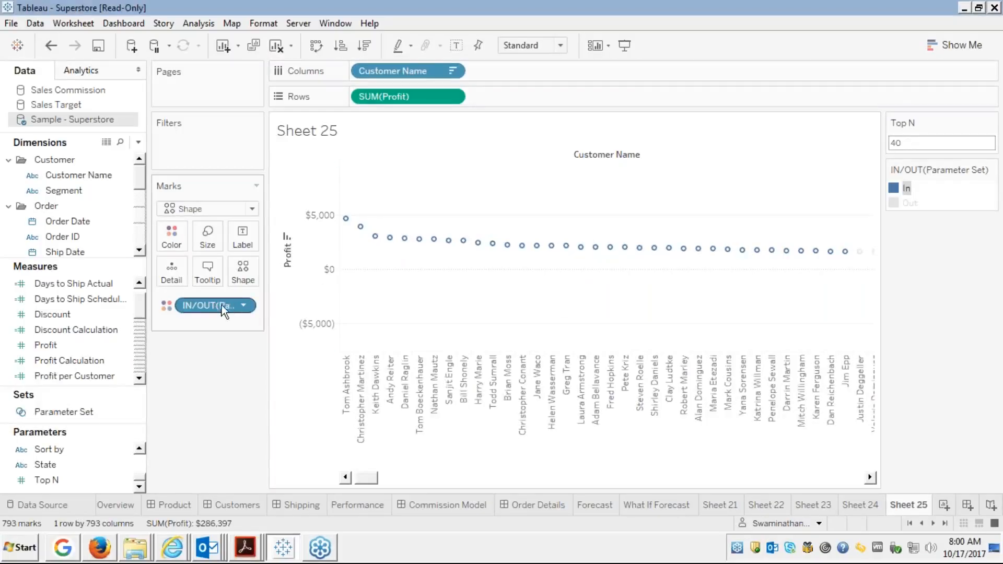
# Remove the In/Out pill from the marks, then preview a Top N Customer Name set and cancel.
pyautogui.moveTo(222, 305); pyautogui.dragTo(73, 298)
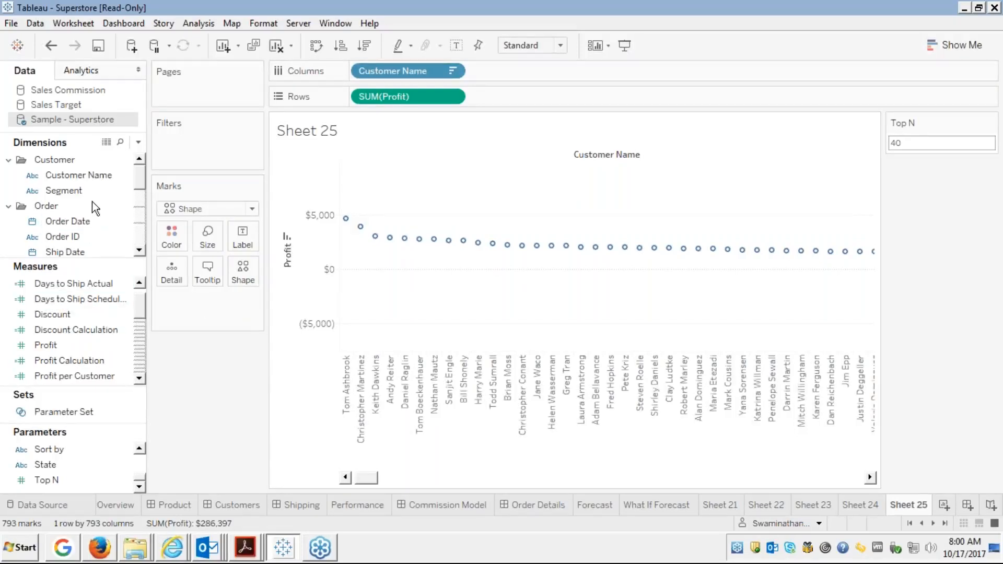
pyautogui.click(87, 177)
pyautogui.rightClick(86, 172)
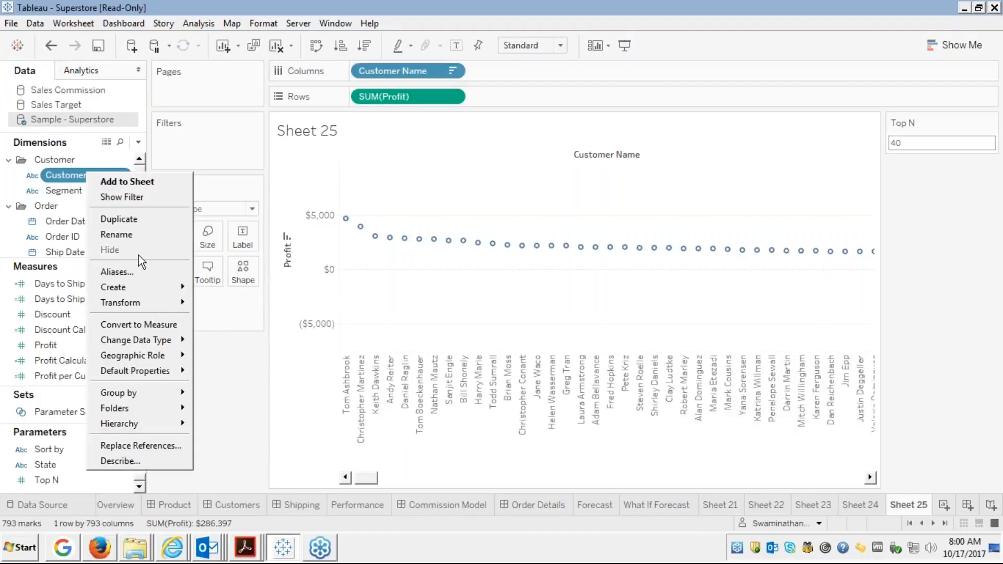
pyautogui.moveTo(126, 286)
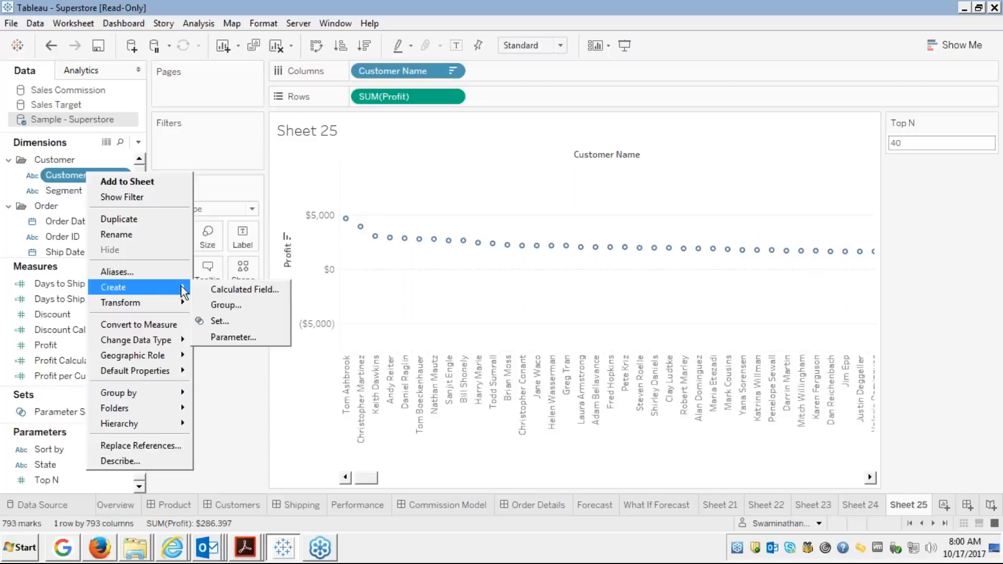
pyautogui.click(218, 322)
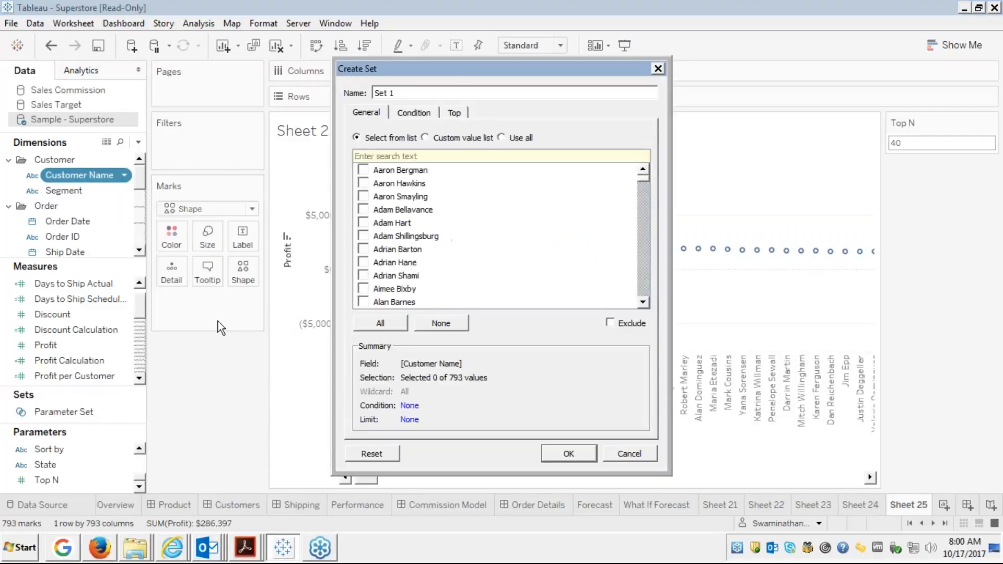
pyautogui.click(454, 114)
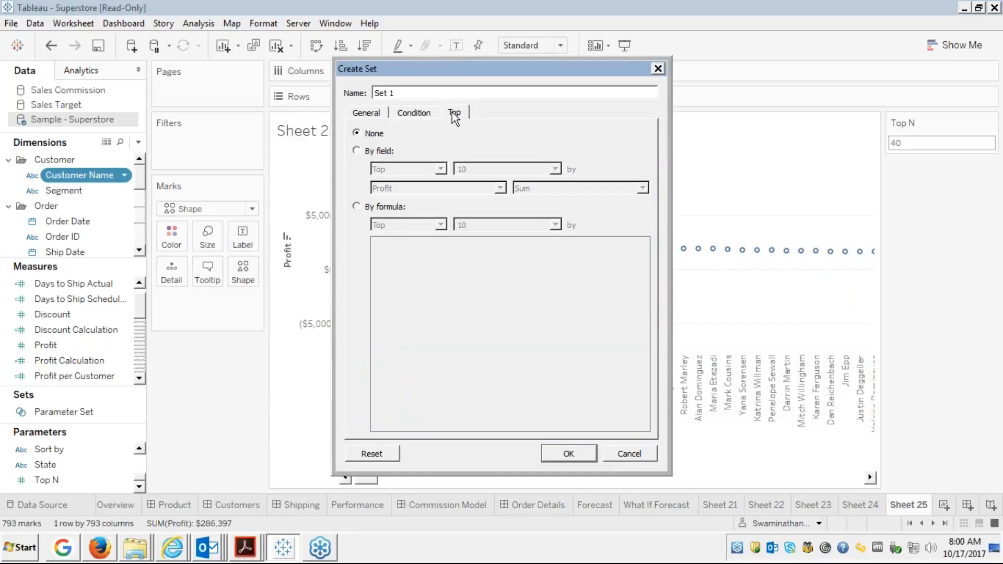
pyautogui.click(357, 150)
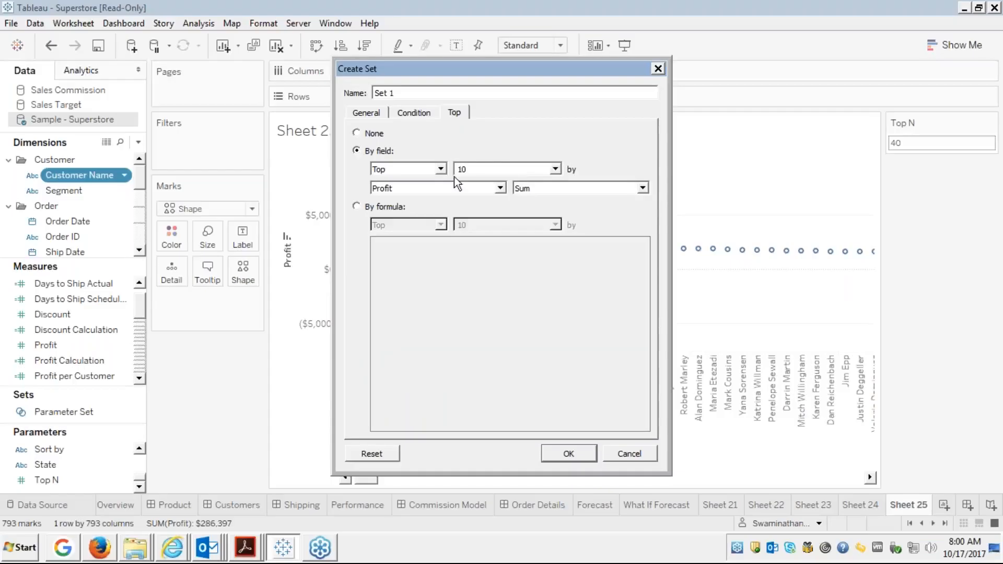
pyautogui.click(556, 167)
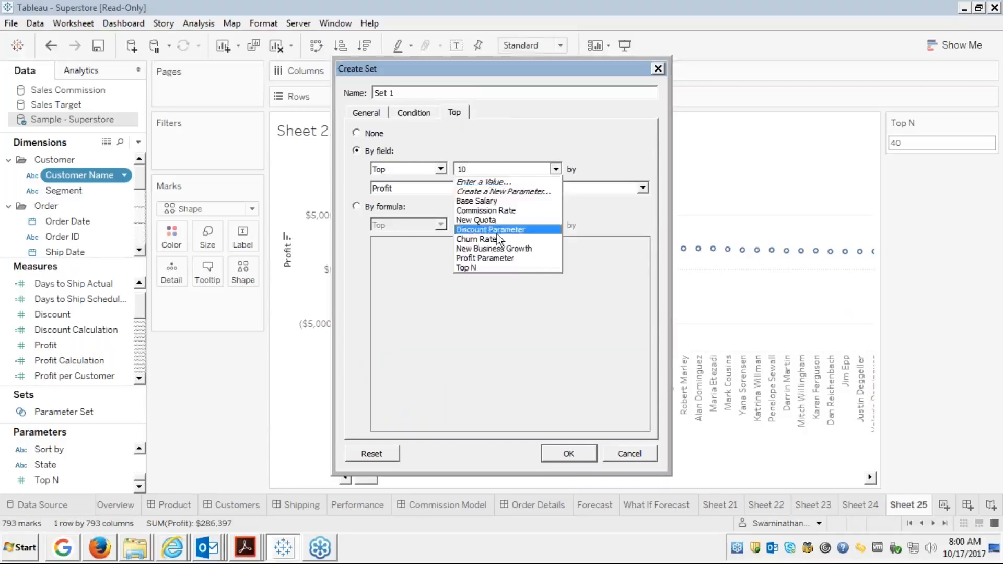
pyautogui.click(469, 264)
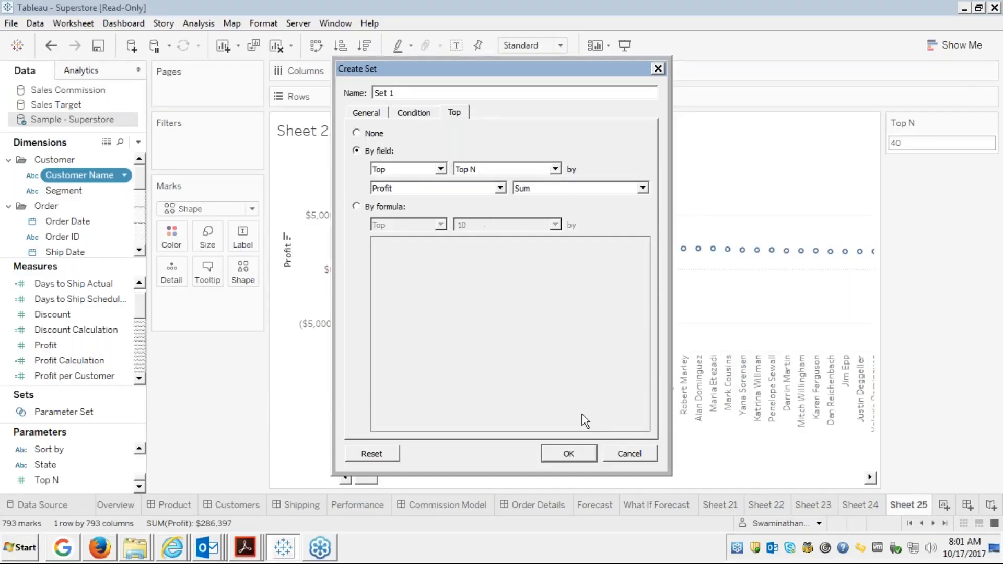
pyautogui.click(628, 453)
pyautogui.click(627, 454)
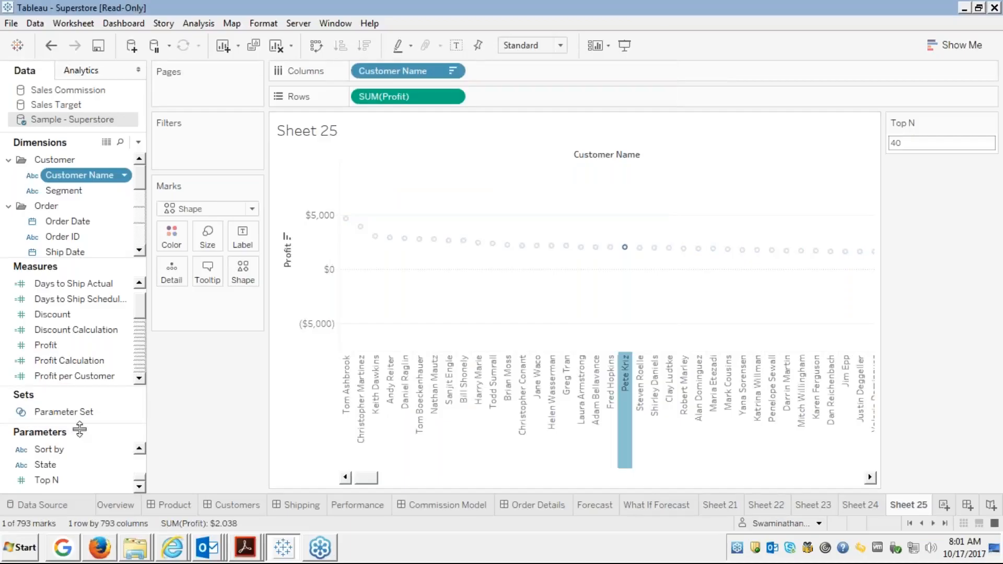
pyautogui.click(52, 412)
pyautogui.rightClick(52, 414)
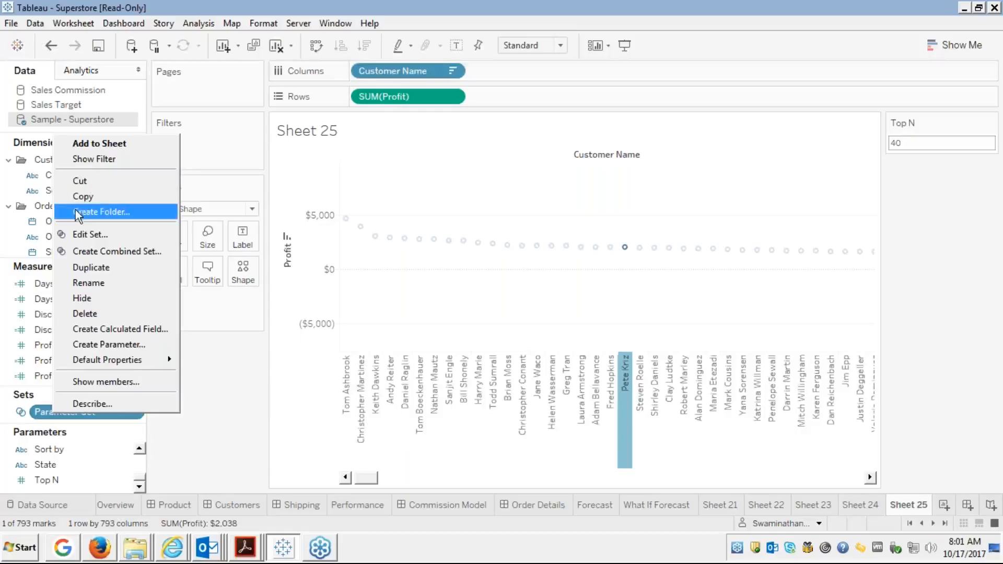
pyautogui.click(74, 234)
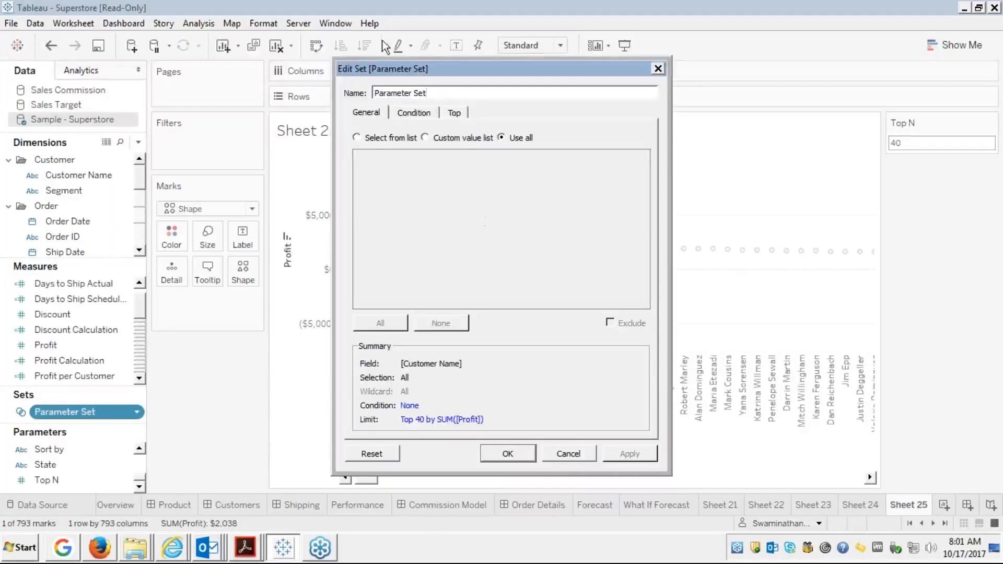
pyautogui.click(455, 112)
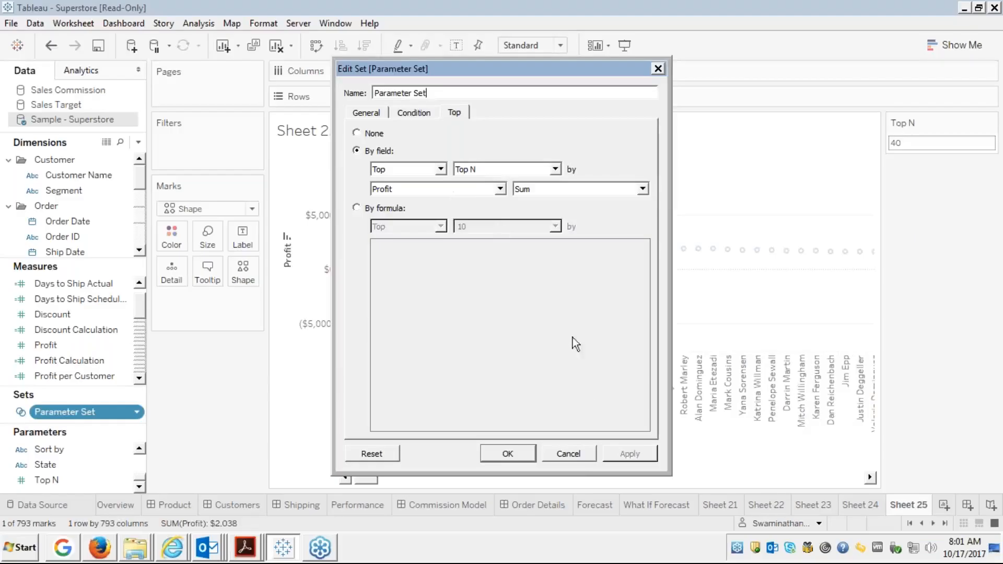
pyautogui.click(572, 454)
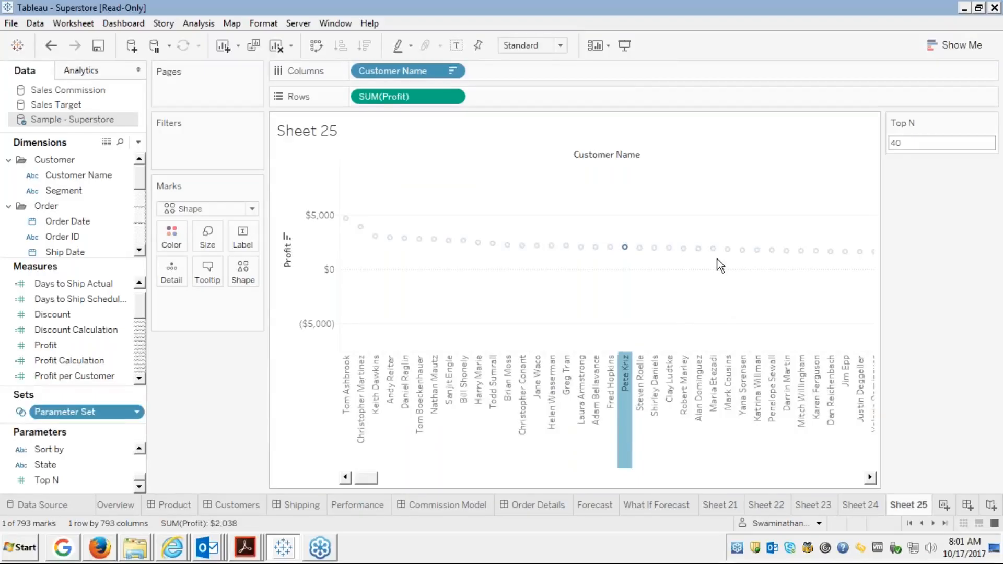
# Clear the customer selection and colour the profit marks by Parameter Set.
pyautogui.click(625, 371)
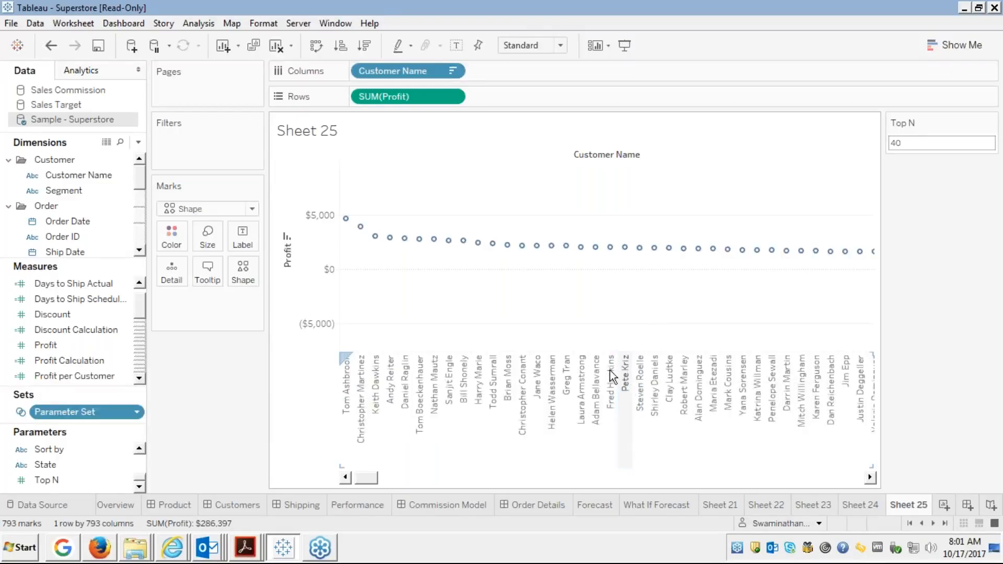
pyautogui.click(67, 237)
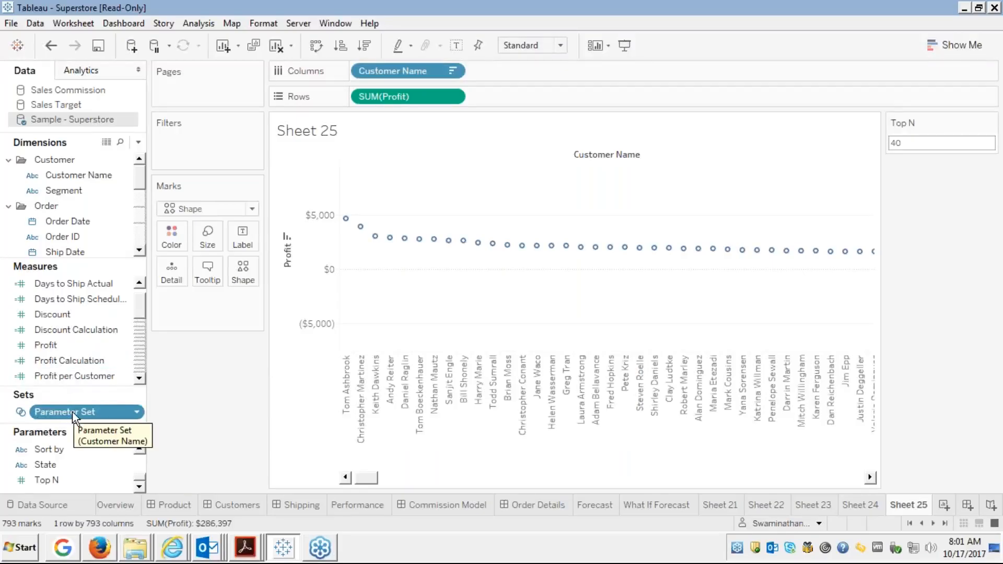
pyautogui.moveTo(74, 412); pyautogui.dragTo(167, 239)
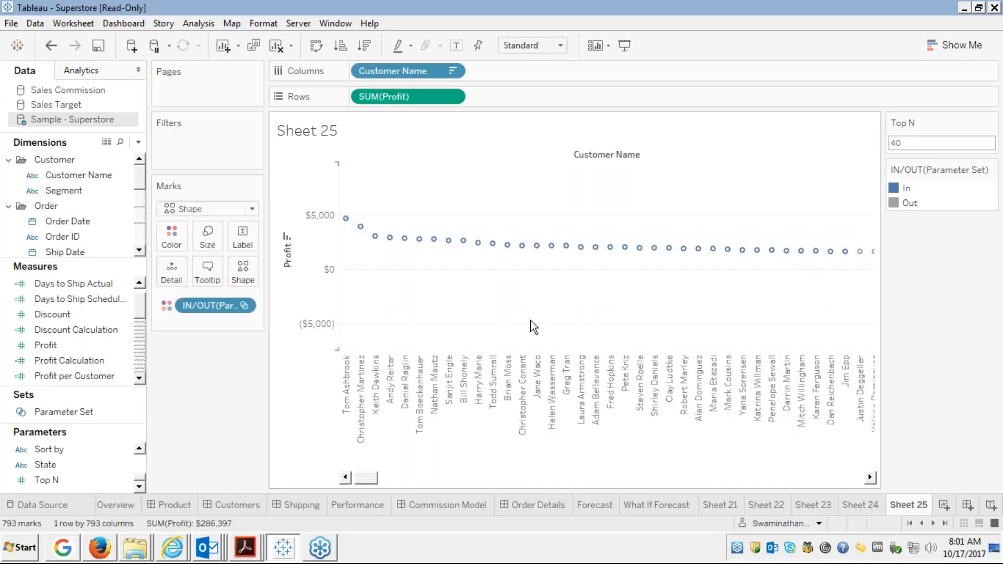
# Highlight In, then Out customers while paging the chart, ending with In highlighted.
pyautogui.click(906, 189)
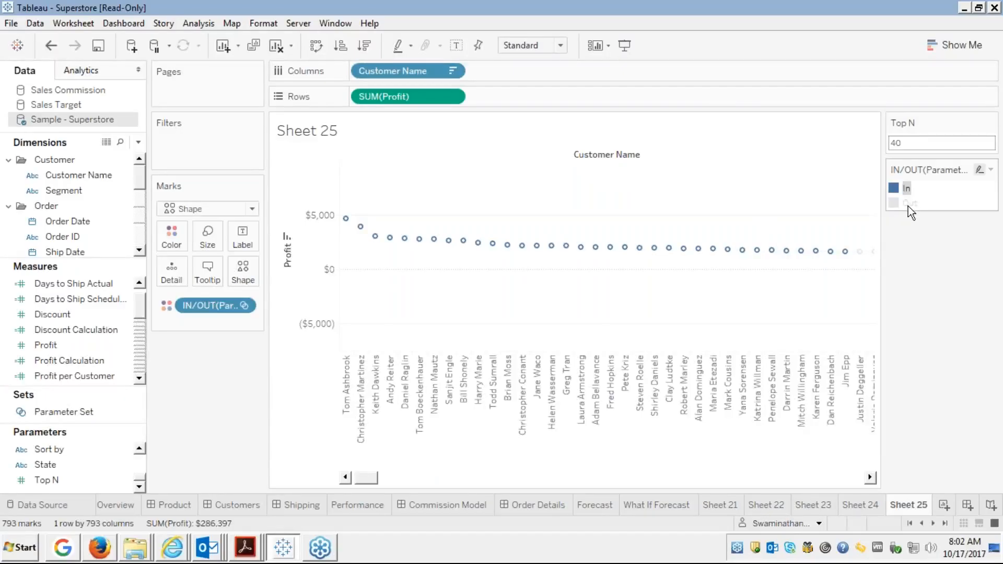
pyautogui.click(908, 204)
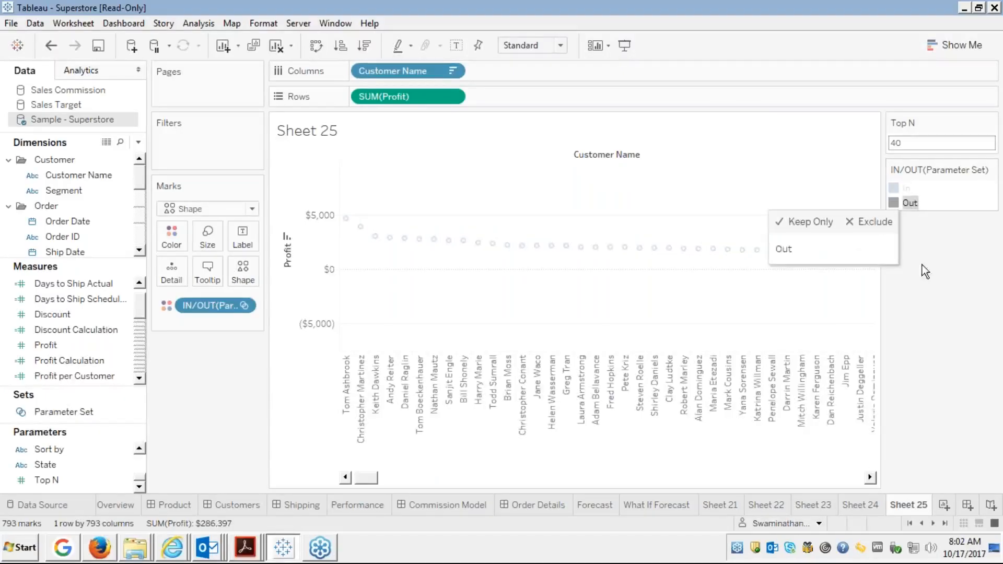
pyautogui.click(853, 477)
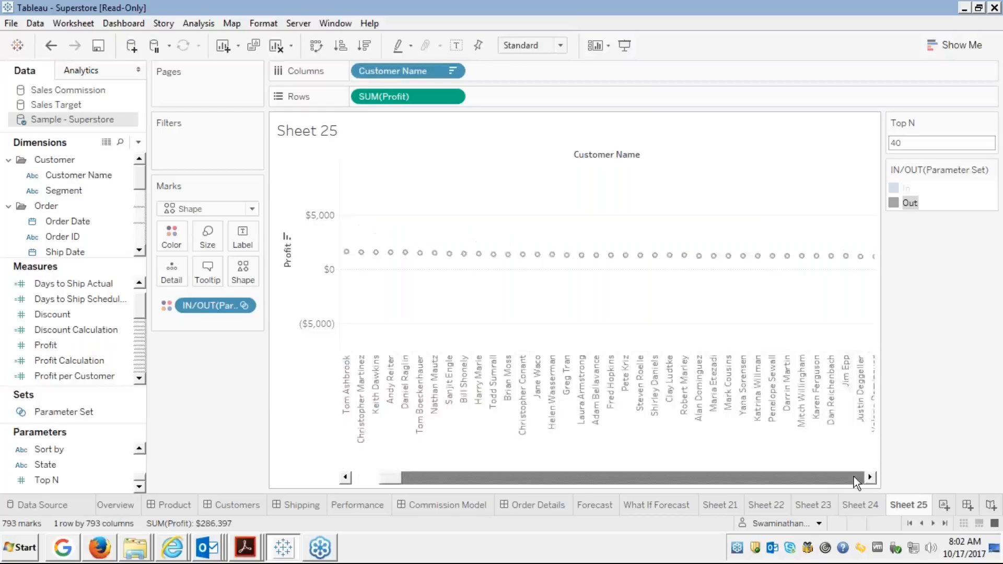
pyautogui.click(853, 477)
pyautogui.click(854, 478)
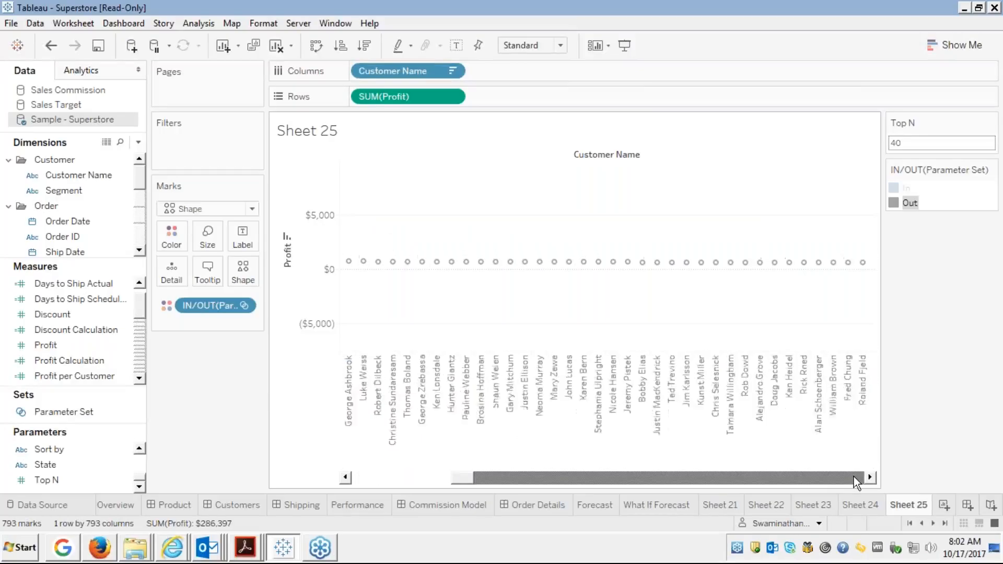
pyautogui.click(854, 478)
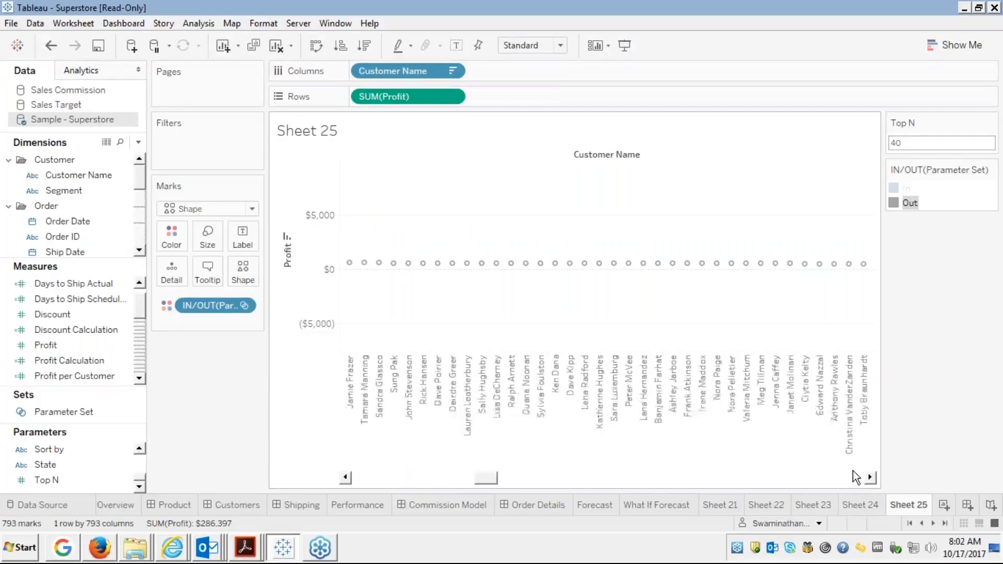
pyautogui.click(903, 189)
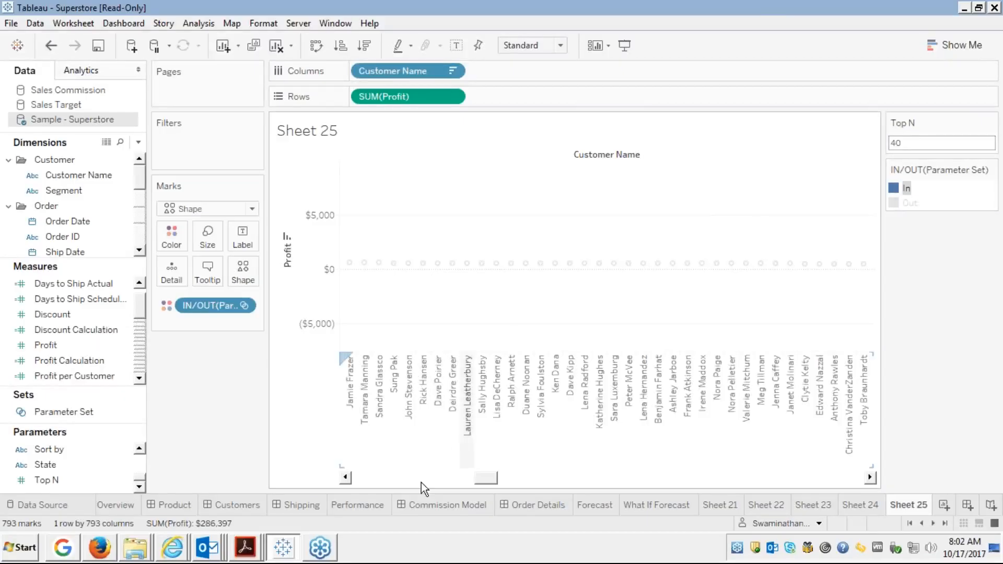
pyautogui.click(369, 477)
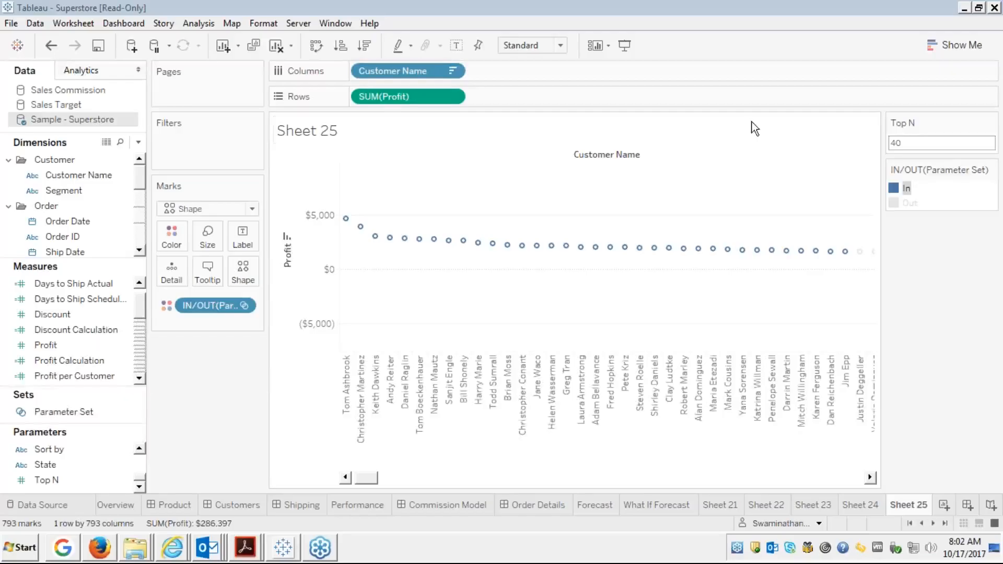
# Show the edureka presentation full screen in Firefox and advance to slide 74, Assignments.
pyautogui.click(99, 548)
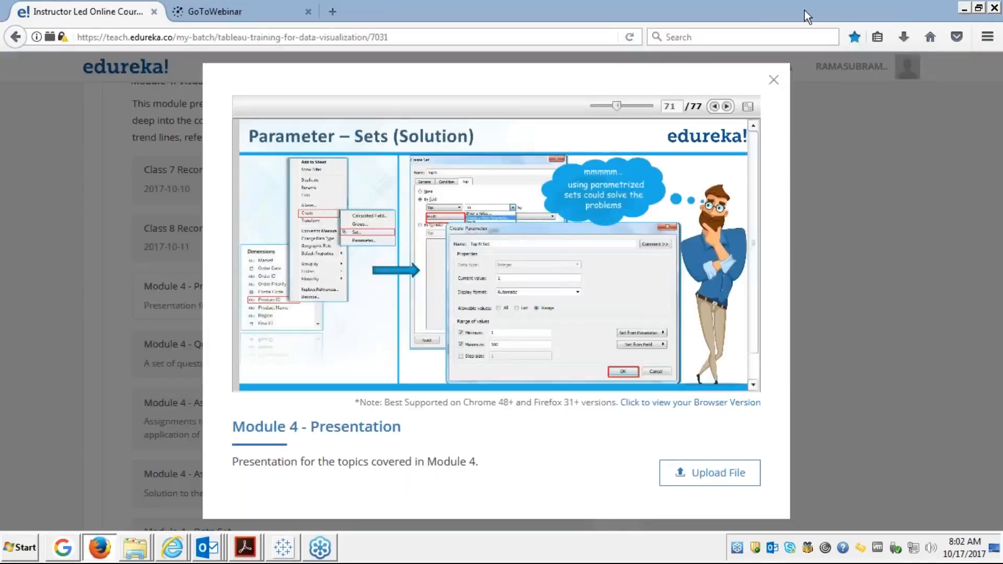
pyautogui.click(748, 107)
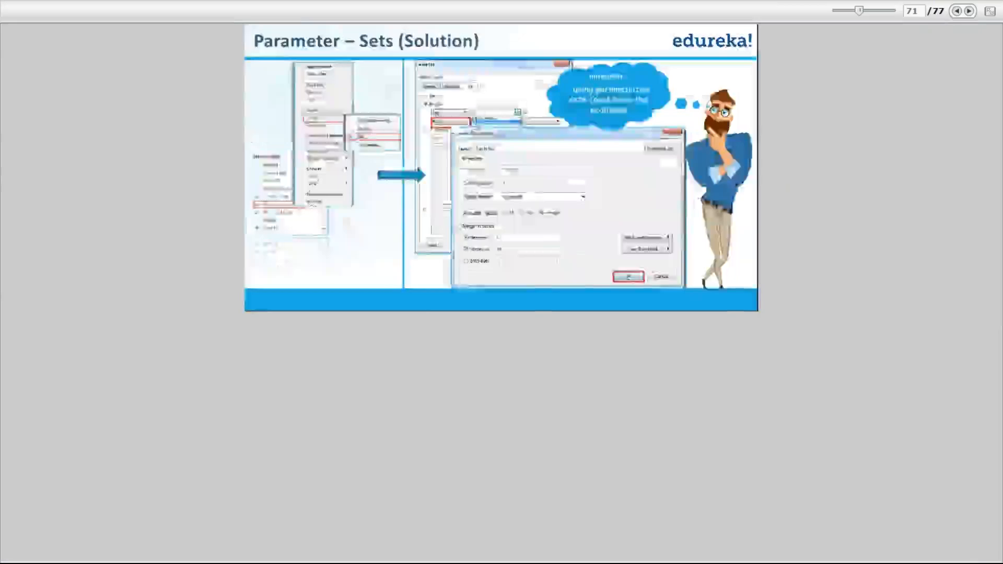
pyautogui.click(969, 12)
pyautogui.click(969, 12)
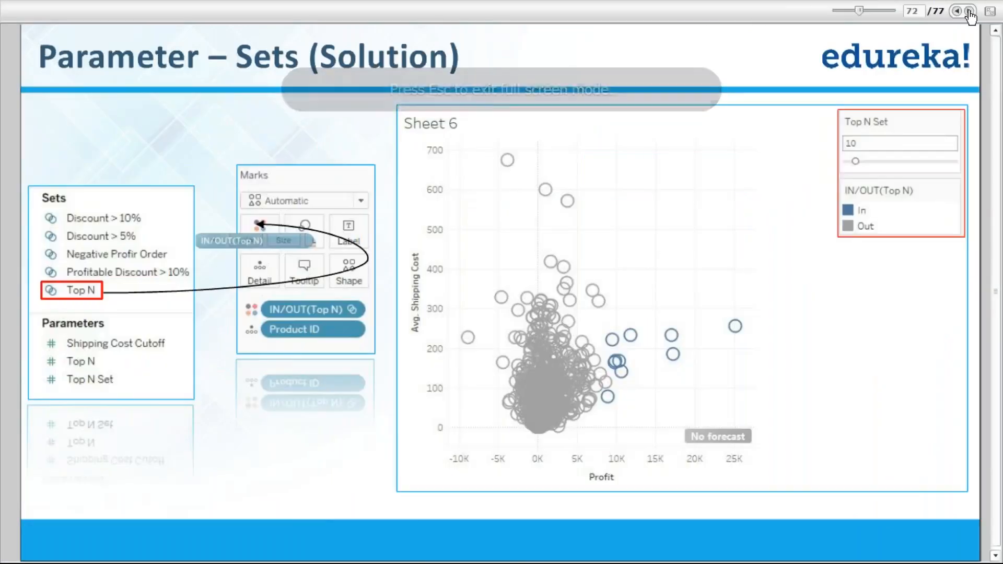
pyautogui.click(969, 13)
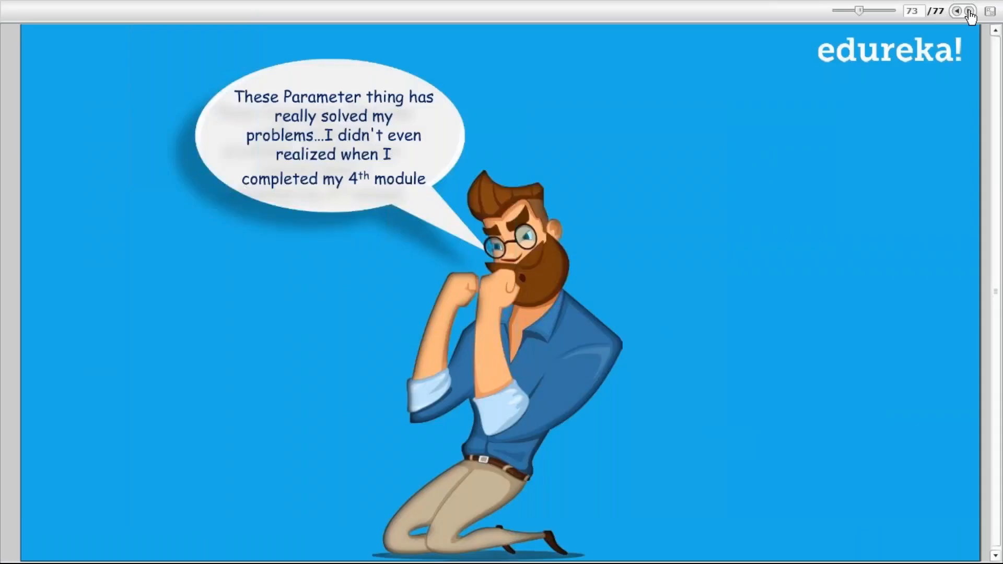
pyautogui.click(969, 12)
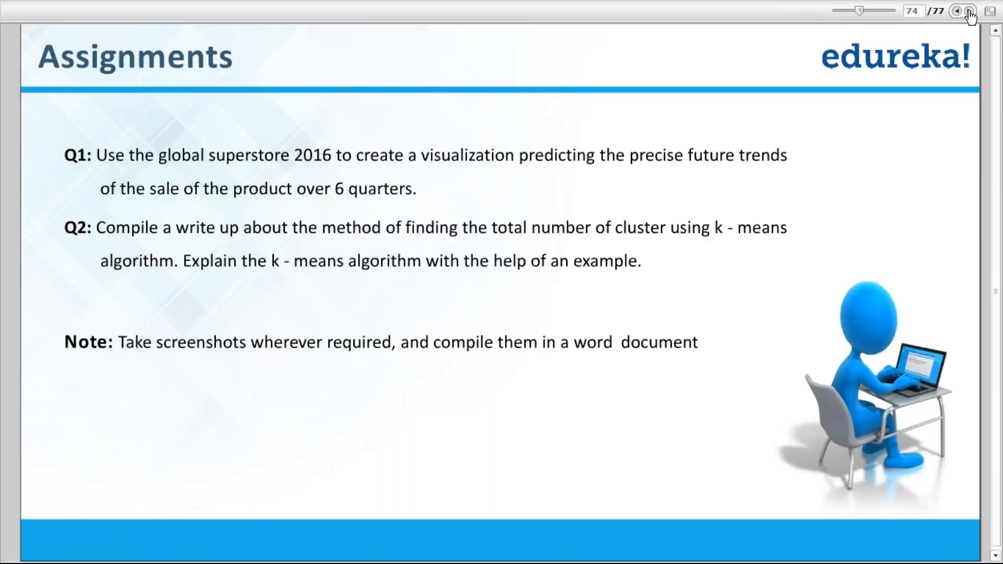
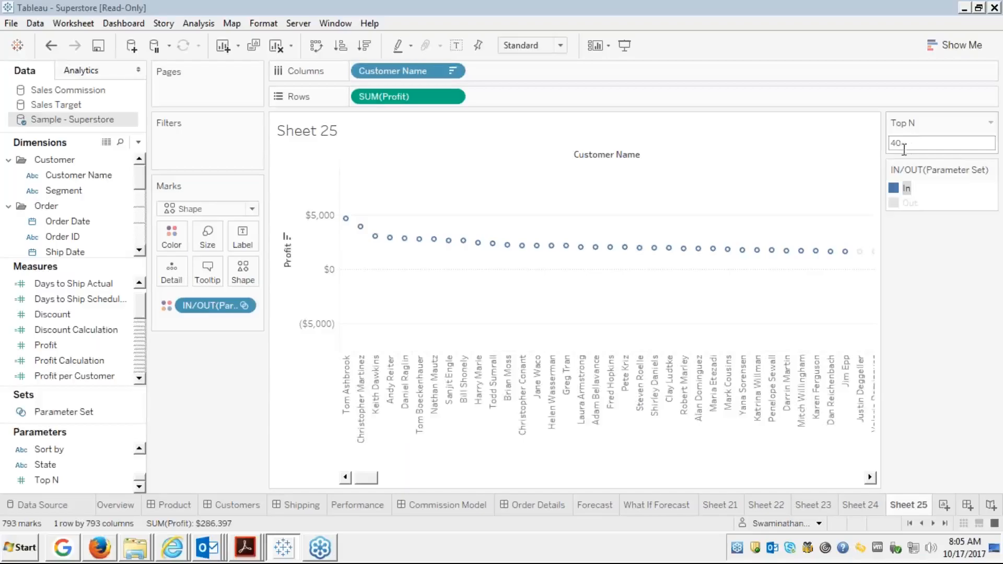
# Select the Top N parameter value 40 to replace it.
pyautogui.doubleClick(903, 143)
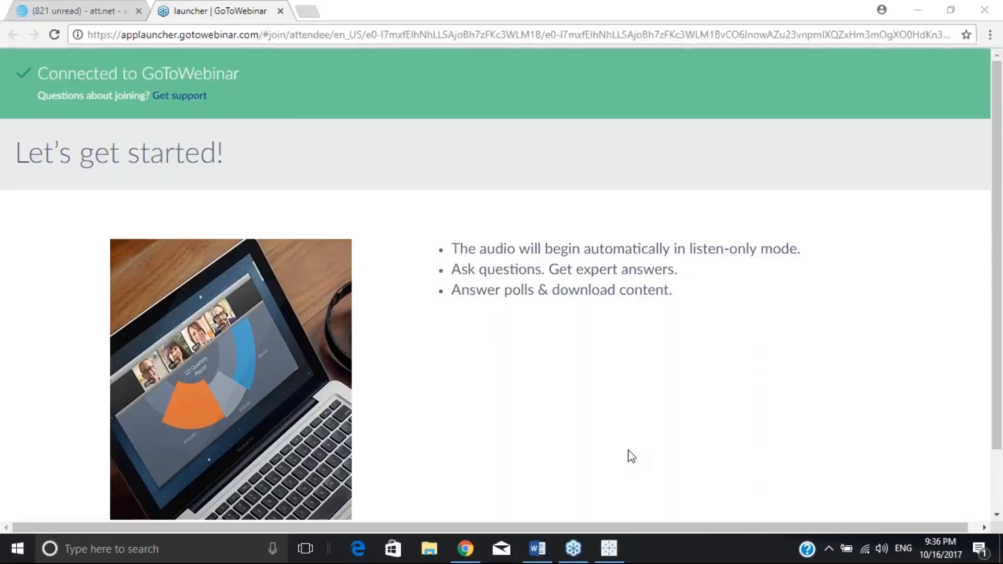
# Bring Tableau Public's Book1 back in front of the webinar page and activate it.
pyautogui.click(610, 548)
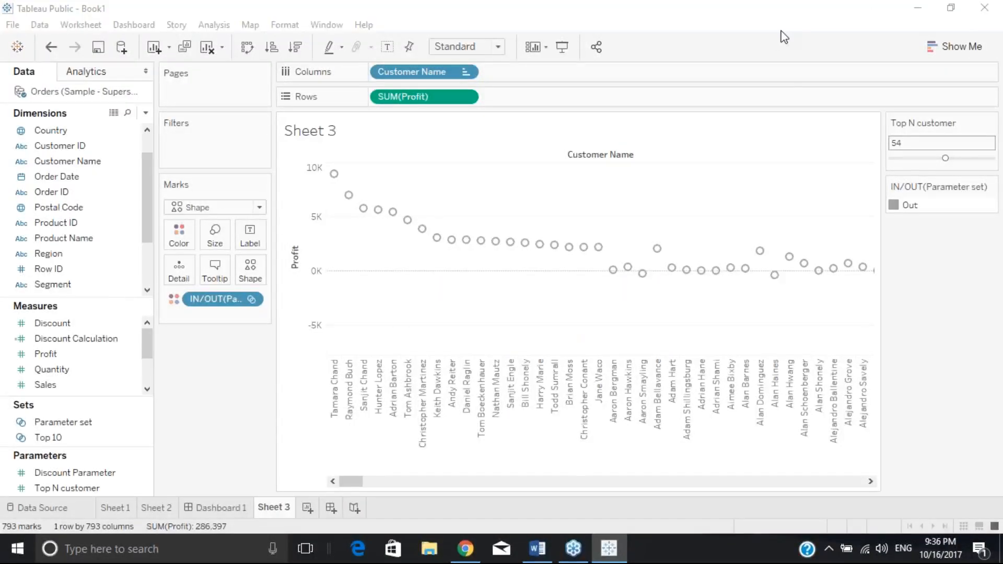
pyautogui.click(785, 79)
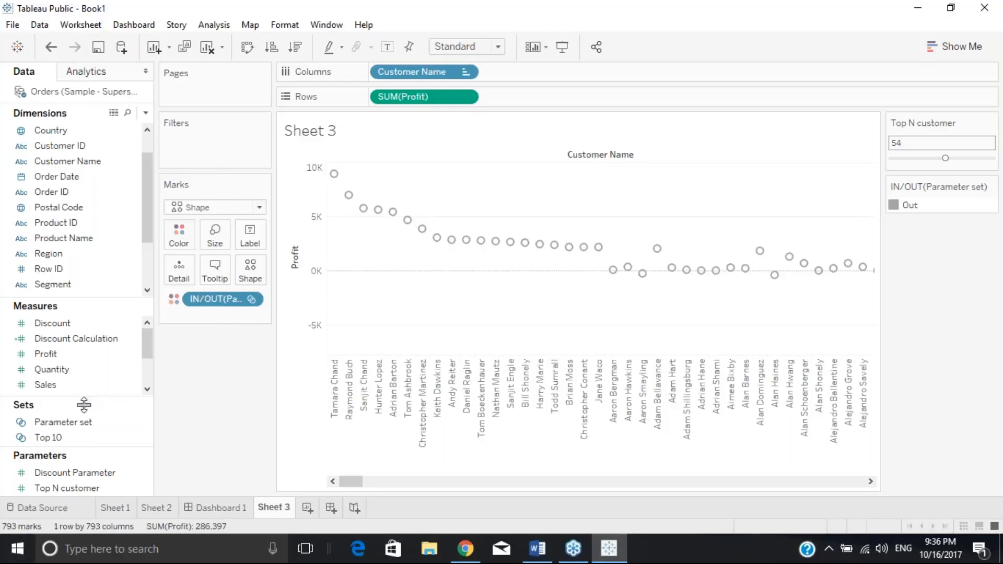
# Review Parameter set's Top settings (Top N customer by Sum of Profit) and close the editor.
pyautogui.rightClick(78, 423)
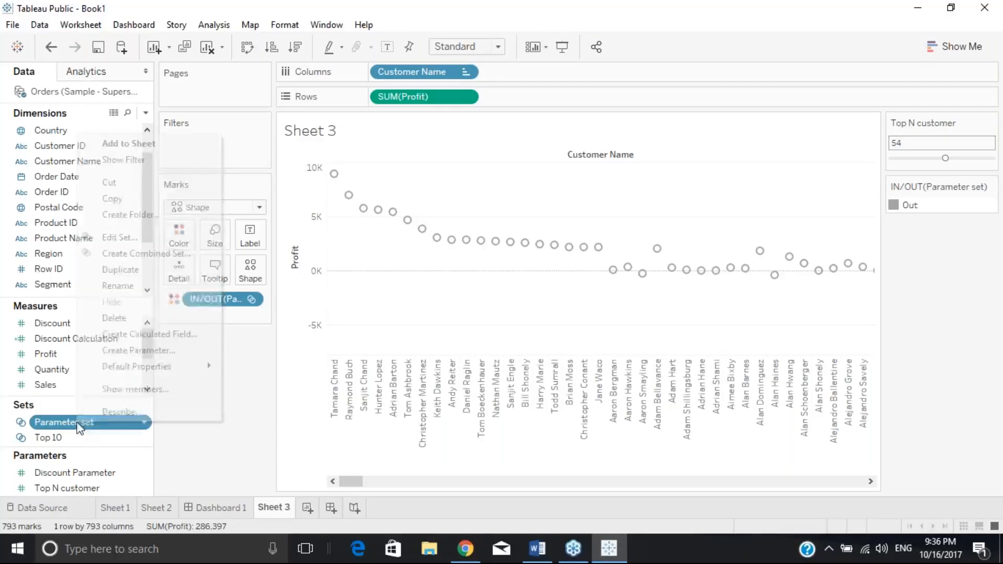
pyautogui.click(129, 237)
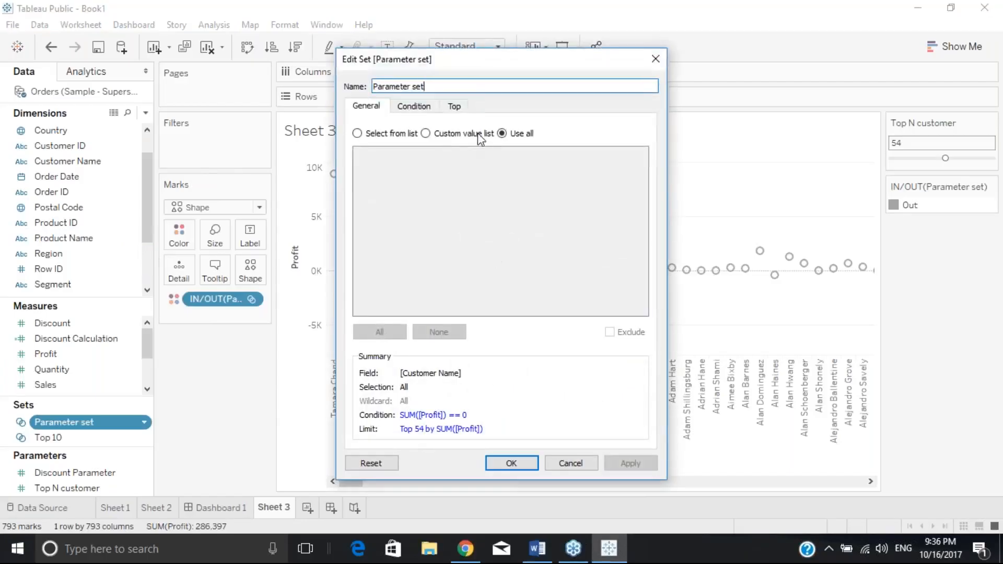
pyautogui.click(454, 106)
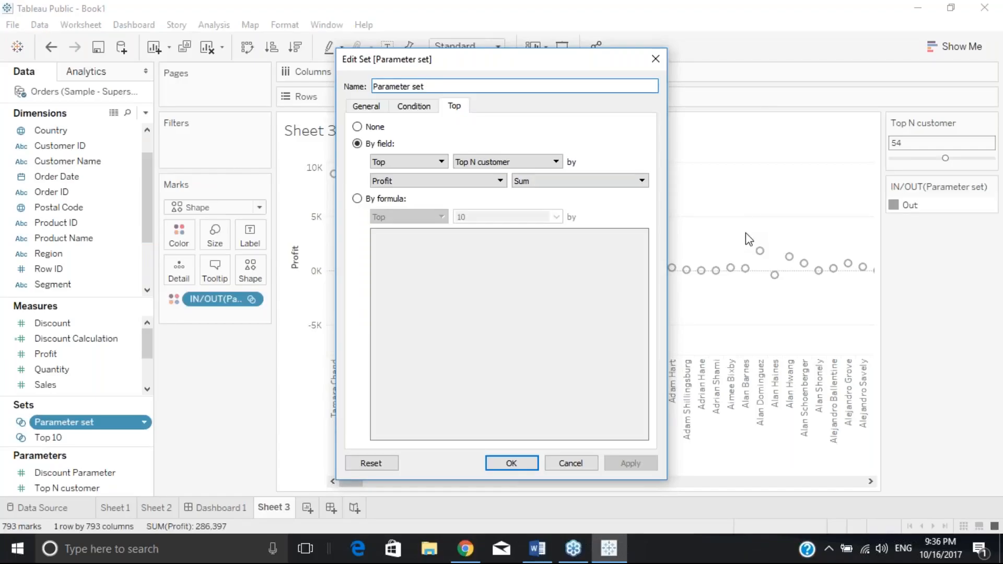
pyautogui.click(528, 464)
# Remove the IN/OUT(Parameter set) field from the Marks card.
pyautogui.click(94, 489)
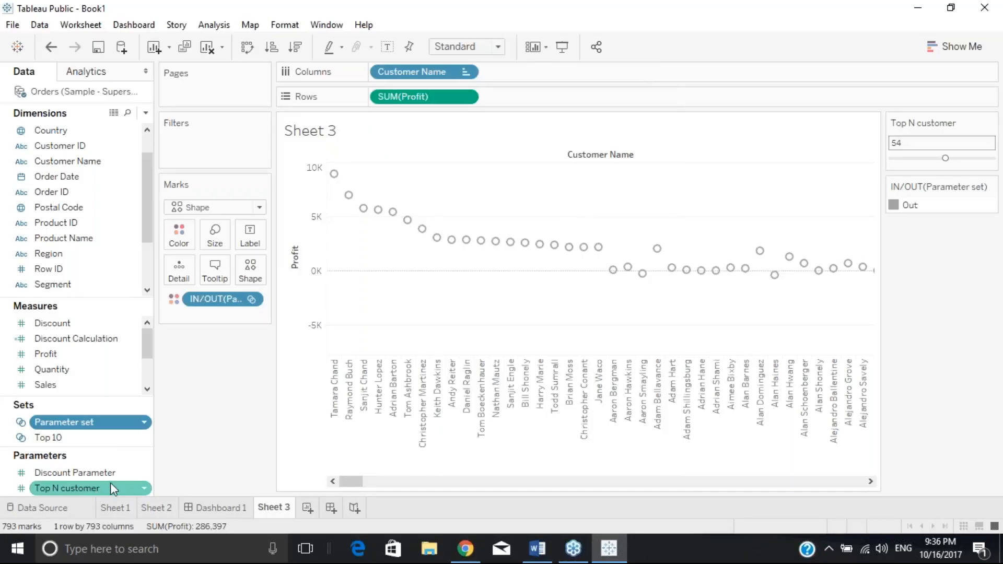
pyautogui.rightClick(213, 305)
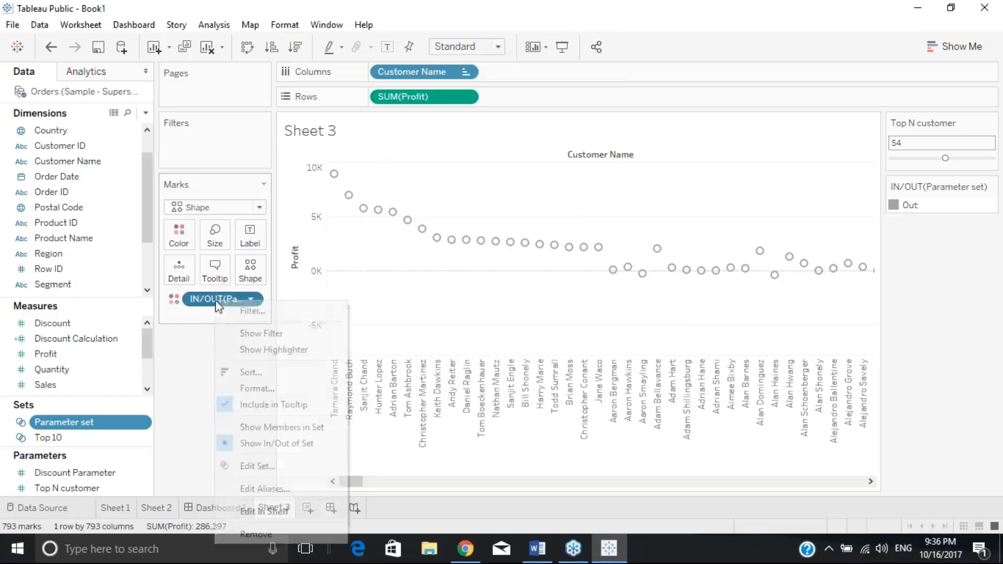
pyautogui.click(276, 540)
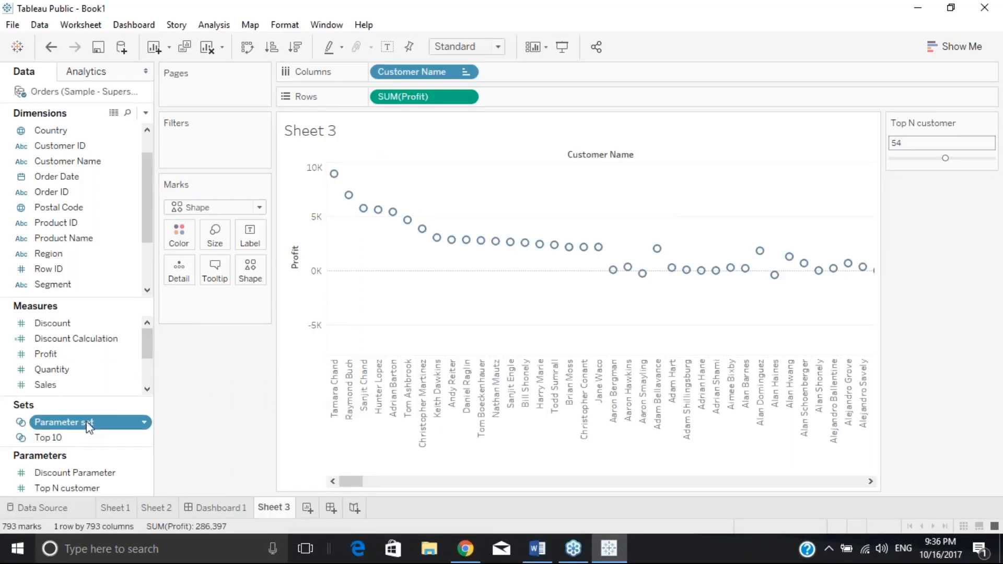
# Filter Sheet 3 by Parameter set and confirm its filter settings, leaving 0 marks.
pyautogui.moveTo(81, 422); pyautogui.dragTo(206, 145)
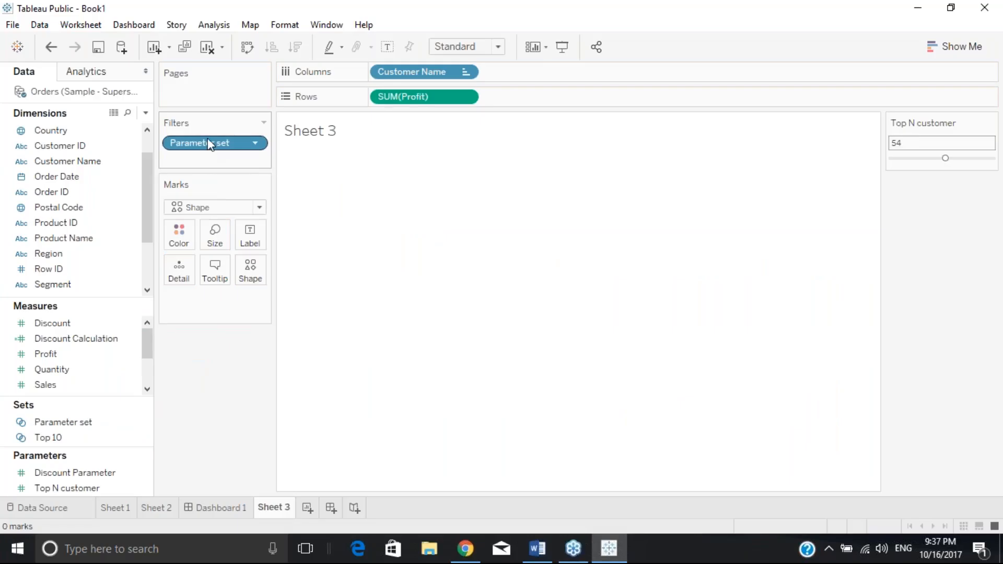
pyautogui.rightClick(208, 138)
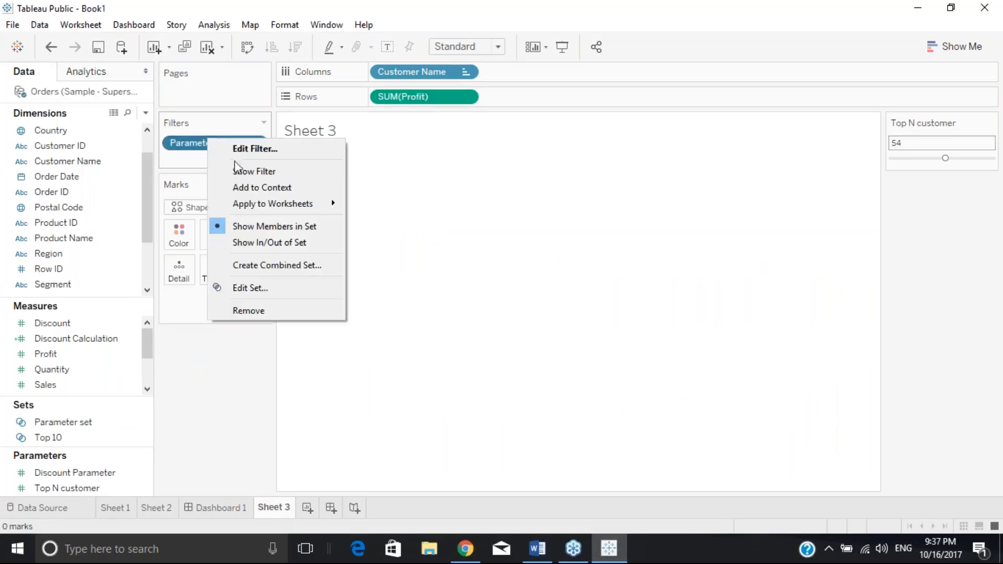
pyautogui.click(267, 149)
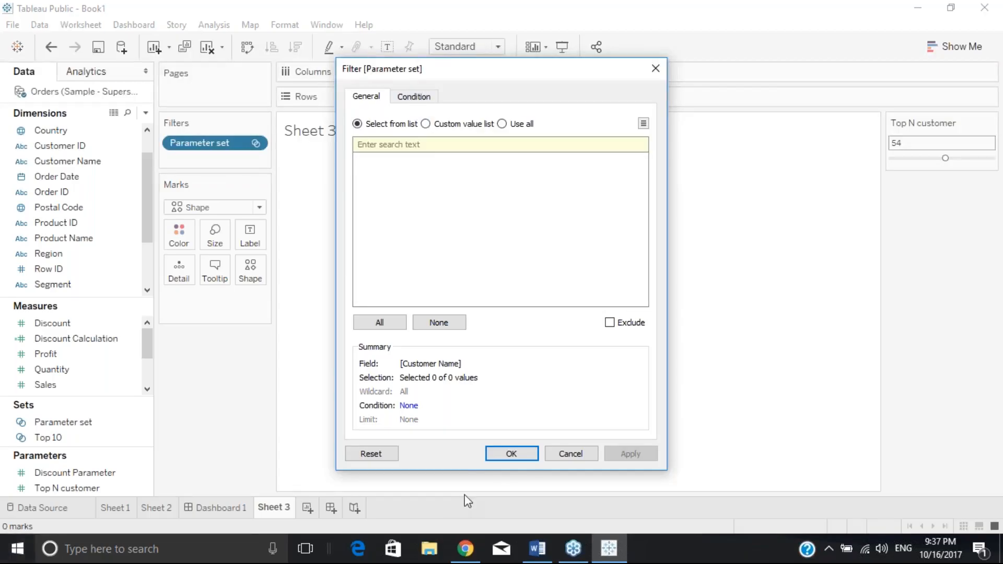
pyautogui.click(512, 455)
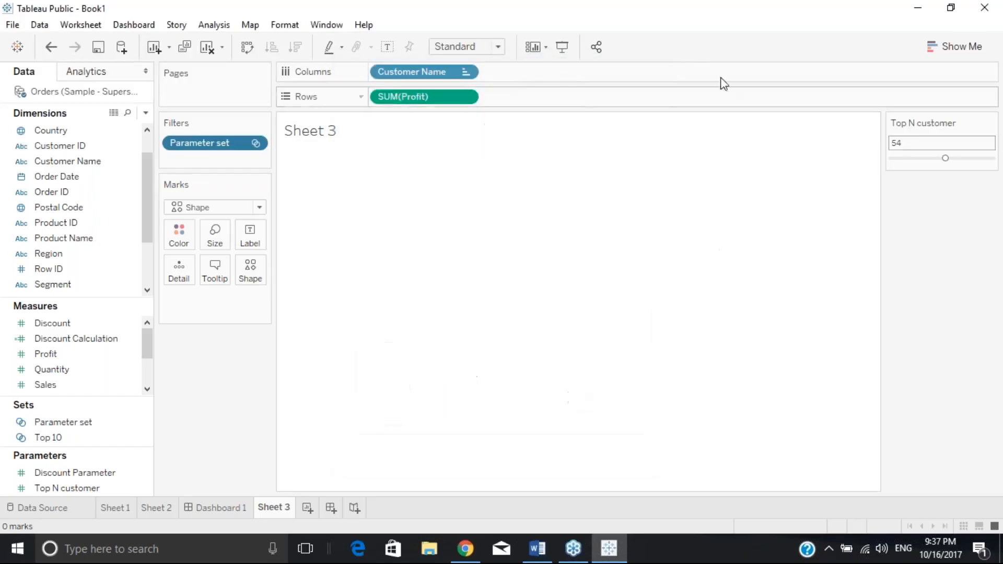
pyautogui.click(18, 548)
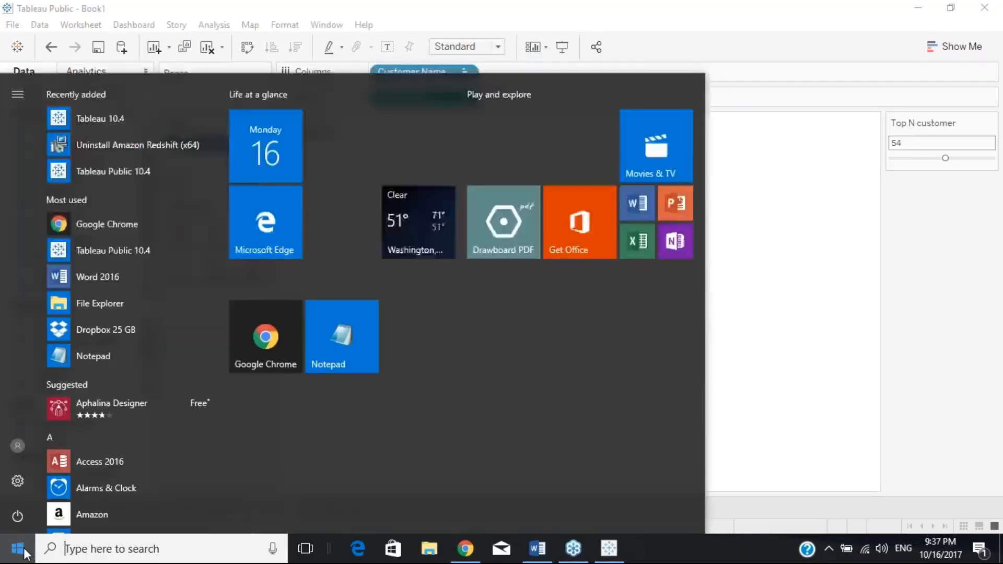
# Check the GoToWebinar launcher page in Chrome, then restore the Tableau Public workbook.
pyautogui.click(20, 550)
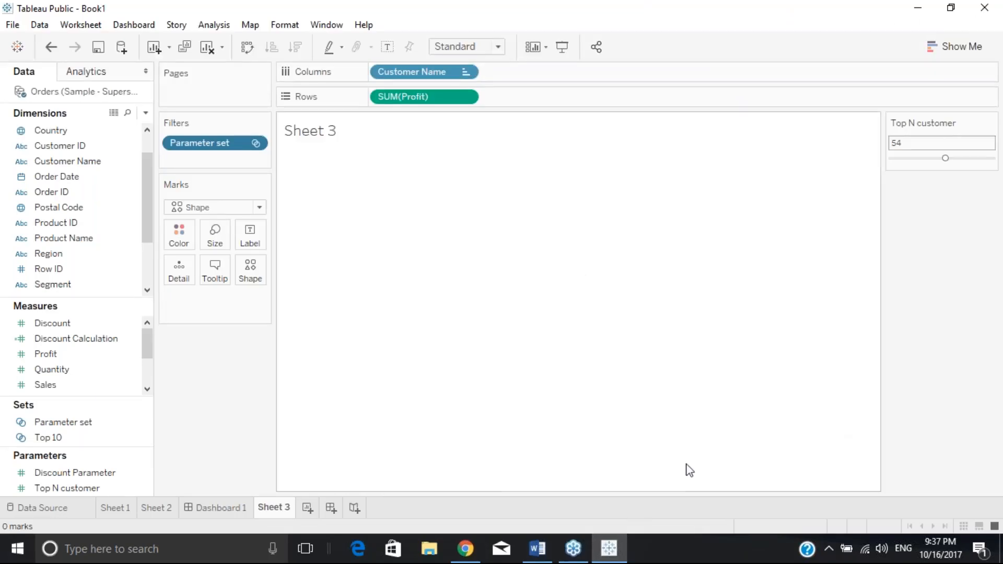
pyautogui.click(606, 558)
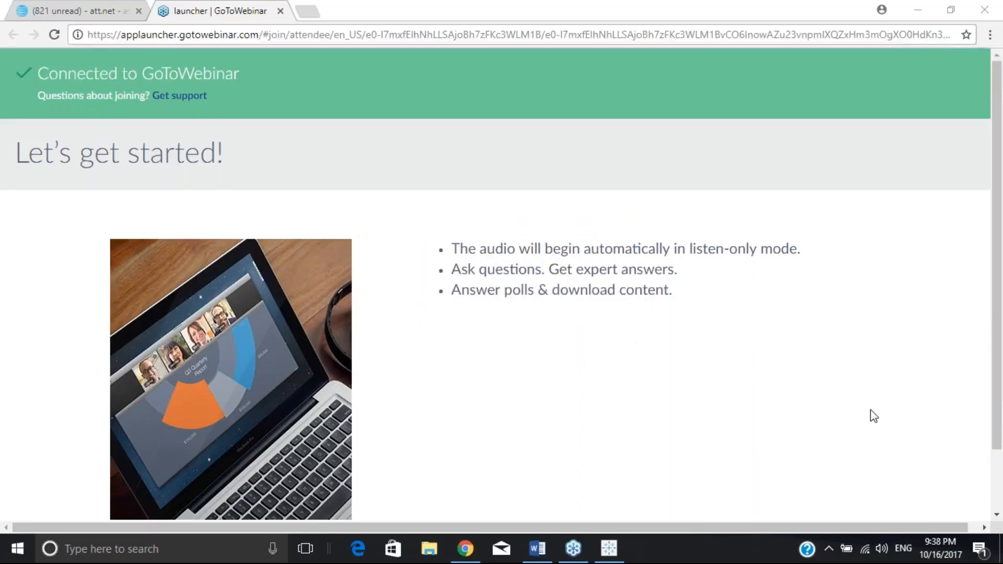
pyautogui.click(997, 496)
pyautogui.scroll(-2, 997, 496)
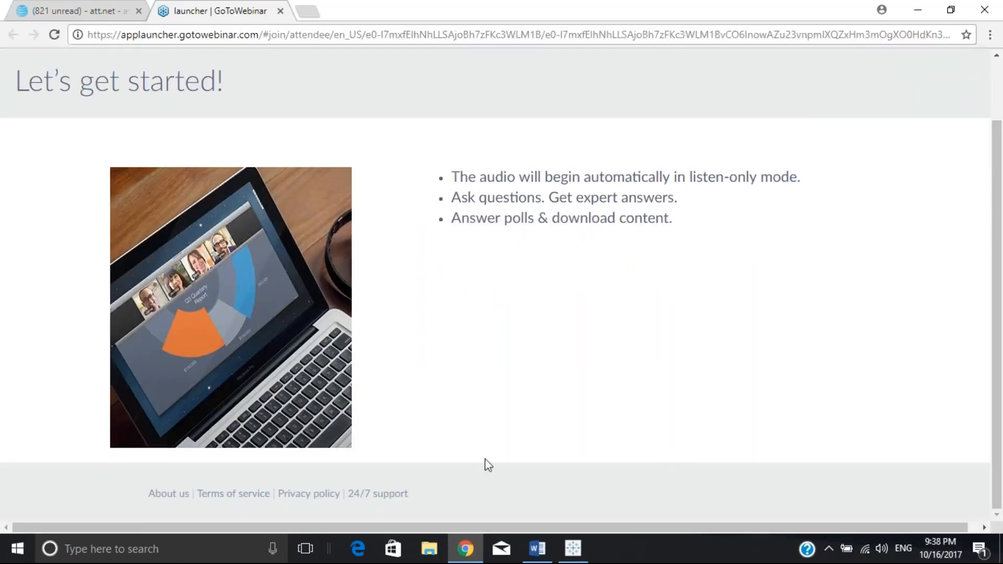
pyautogui.click(573, 549)
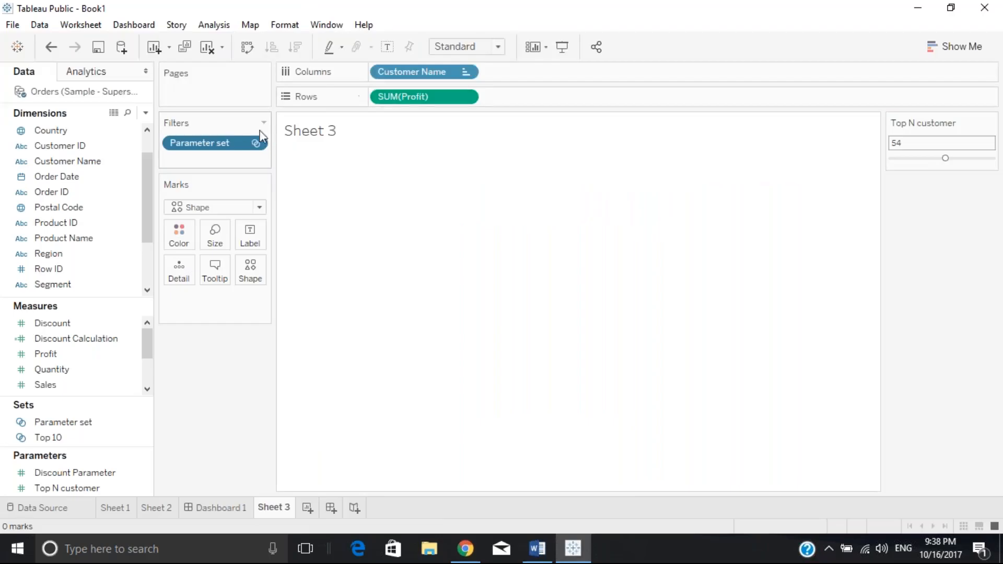
# Drop the Parameter set filter and re-place Customer Name on Columns, plotting all 793 customers.
pyautogui.moveTo(231, 140); pyautogui.dragTo(100, 146)
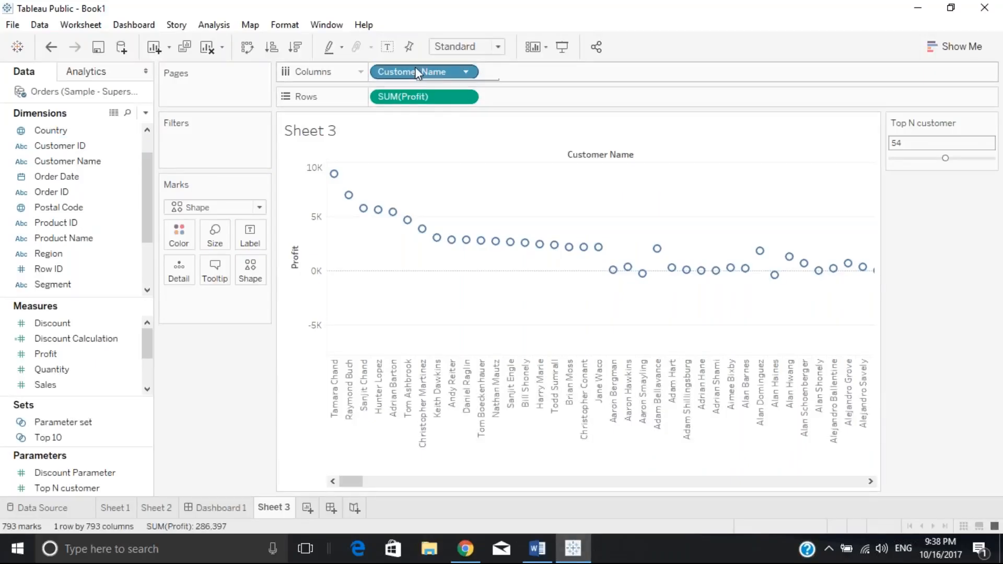
pyautogui.moveTo(416, 73); pyautogui.dragTo(99, 176)
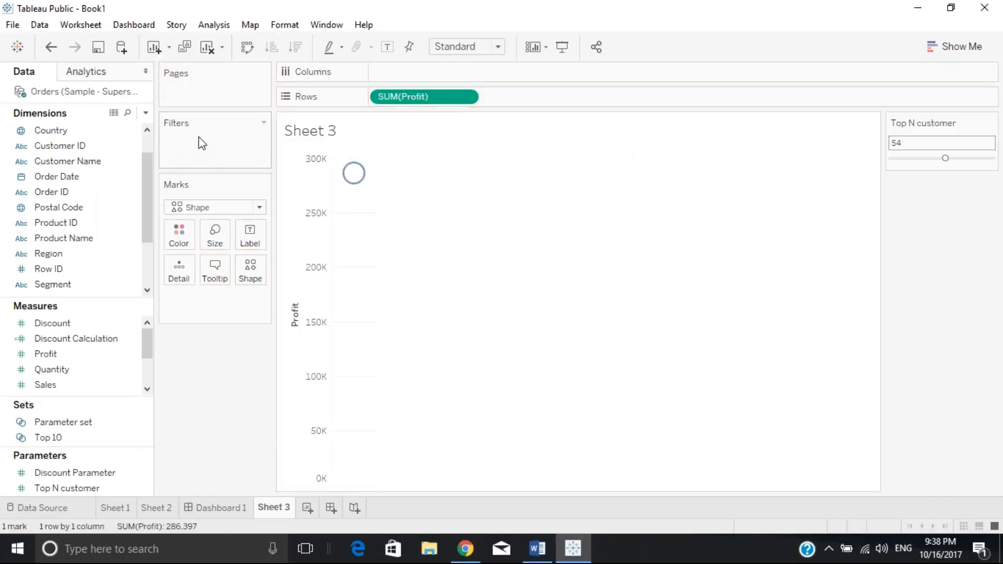
pyautogui.click(62, 162)
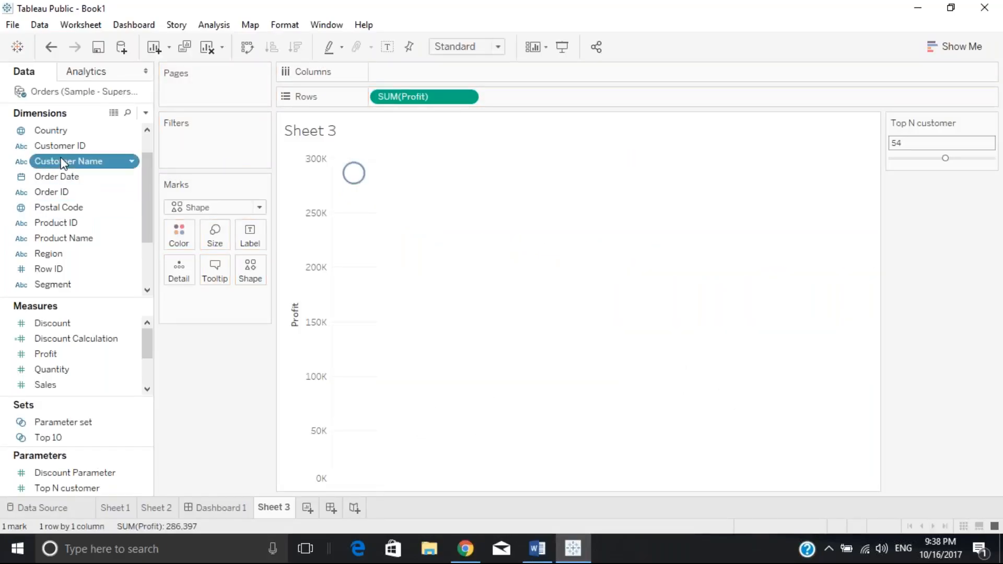
pyautogui.moveTo(63, 162); pyautogui.dragTo(425, 66)
pyautogui.moveTo(419, 66); pyautogui.dragTo(417, 71)
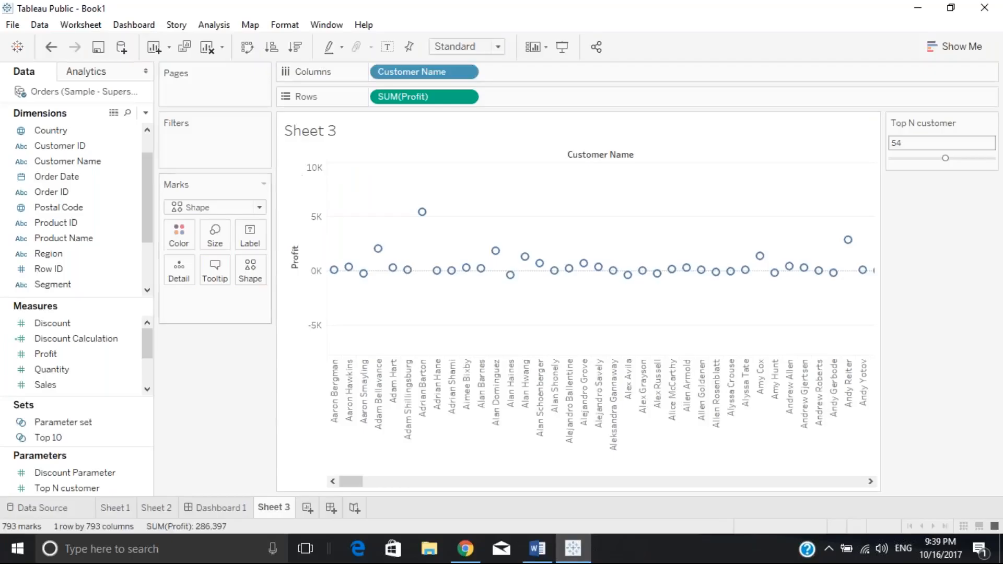
pyautogui.click(71, 374)
pyautogui.click(73, 440)
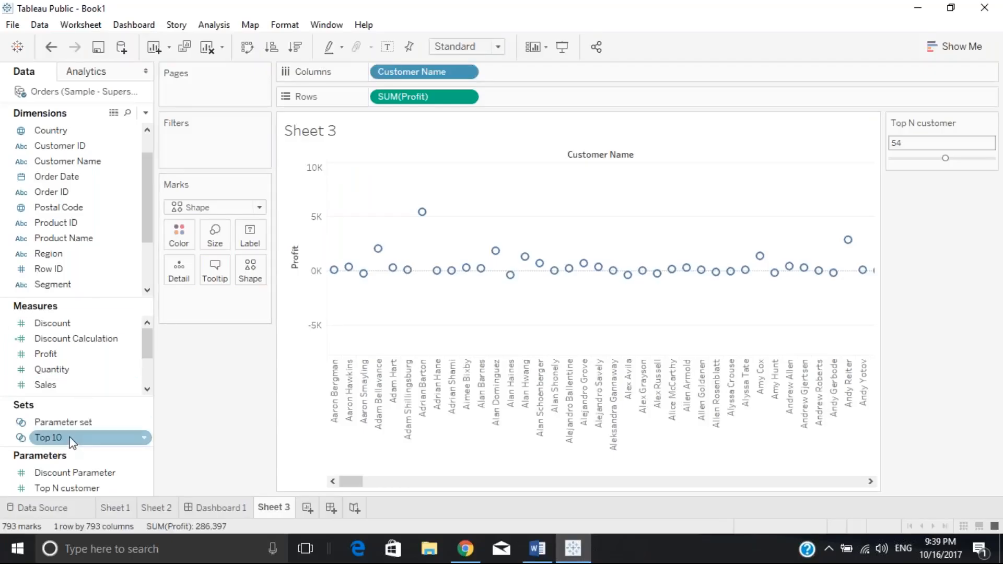
pyautogui.click(70, 424)
# Open Parameter set's editor and check that Top N customer drives the top count.
pyautogui.rightClick(68, 422)
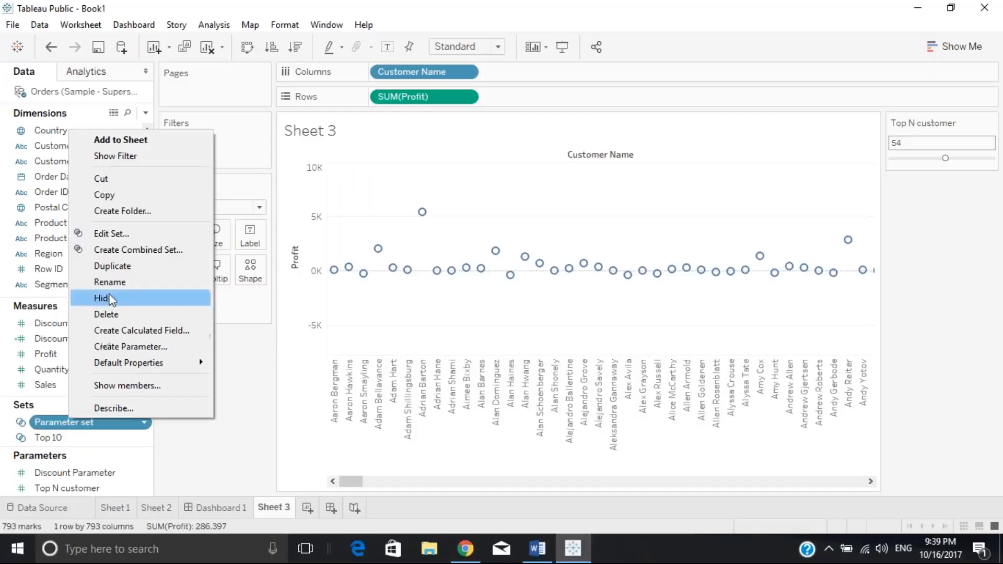
pyautogui.click(100, 234)
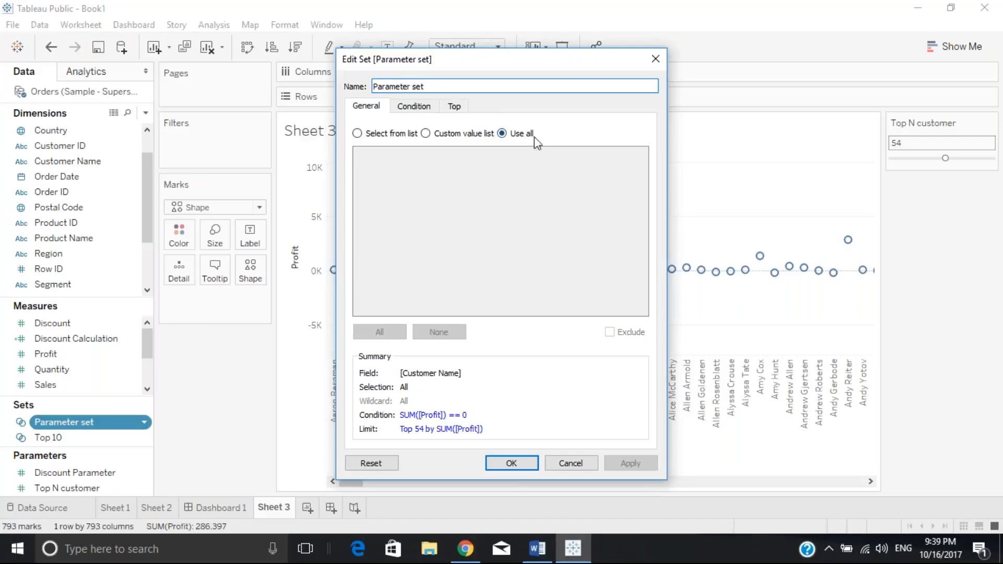
pyautogui.click(416, 108)
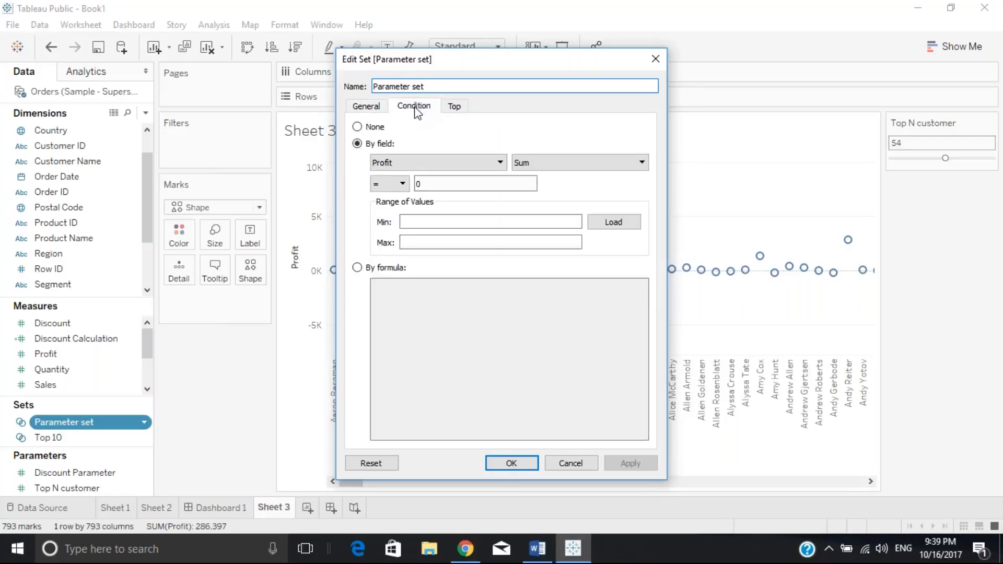
pyautogui.click(454, 106)
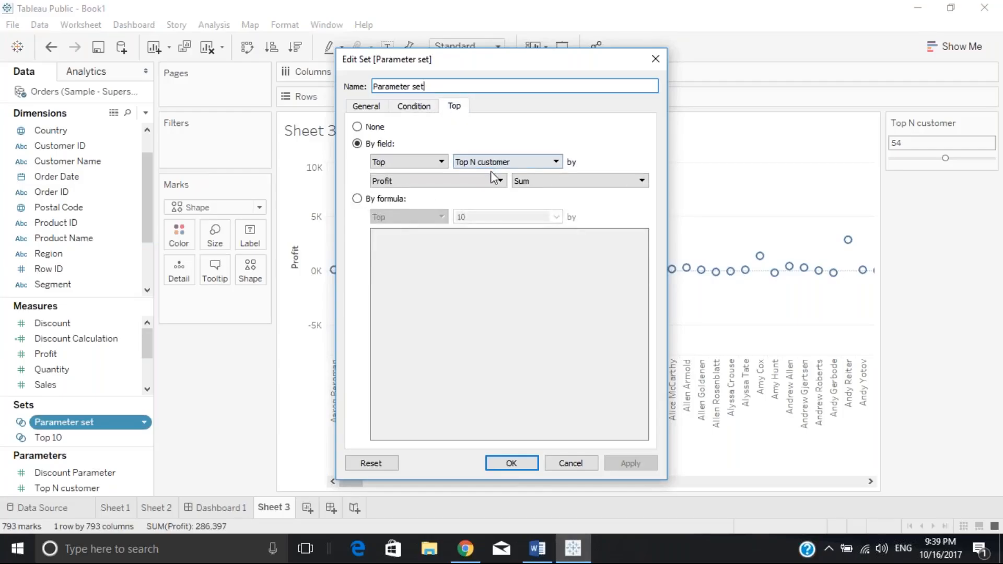
pyautogui.click(530, 163)
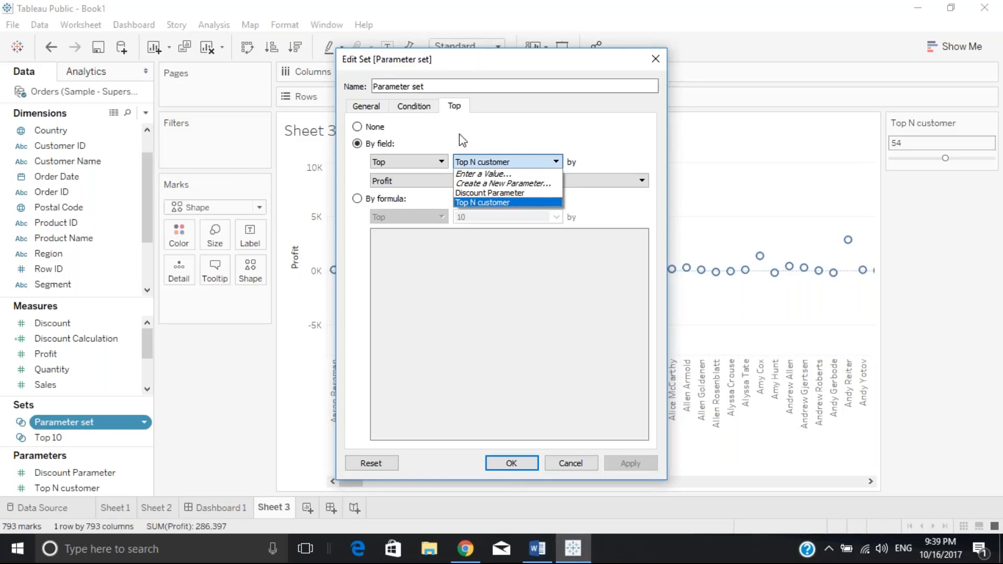
pyautogui.click(412, 110)
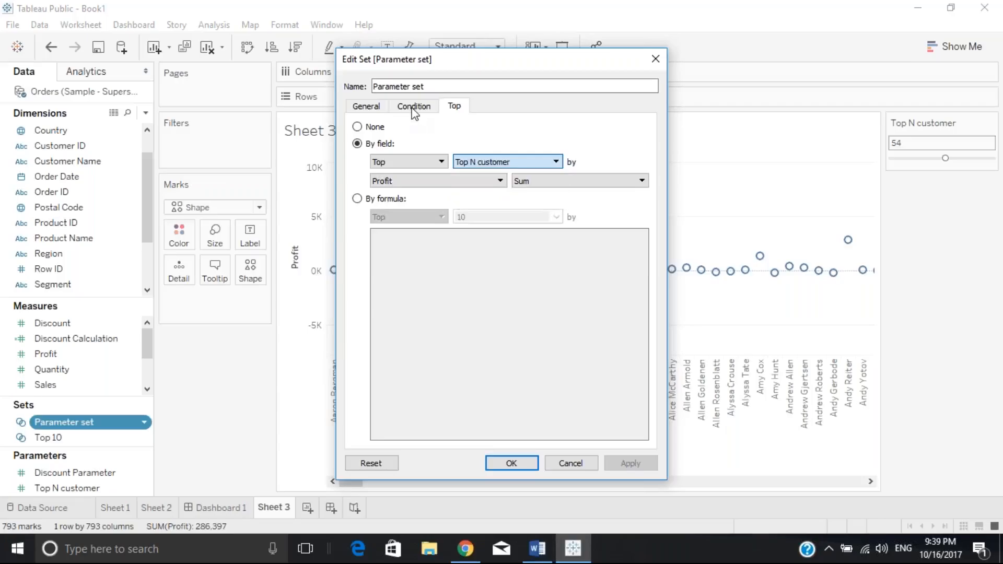
# Set the set's condition to None, keeping Top N customer by Sum of Profit, and apply.
pyautogui.click(410, 109)
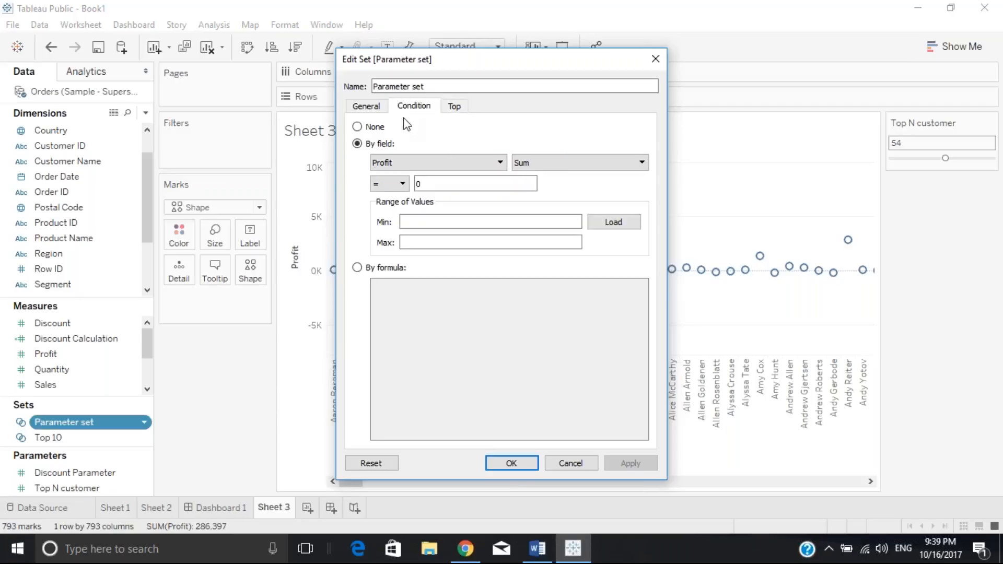
pyautogui.click(357, 127)
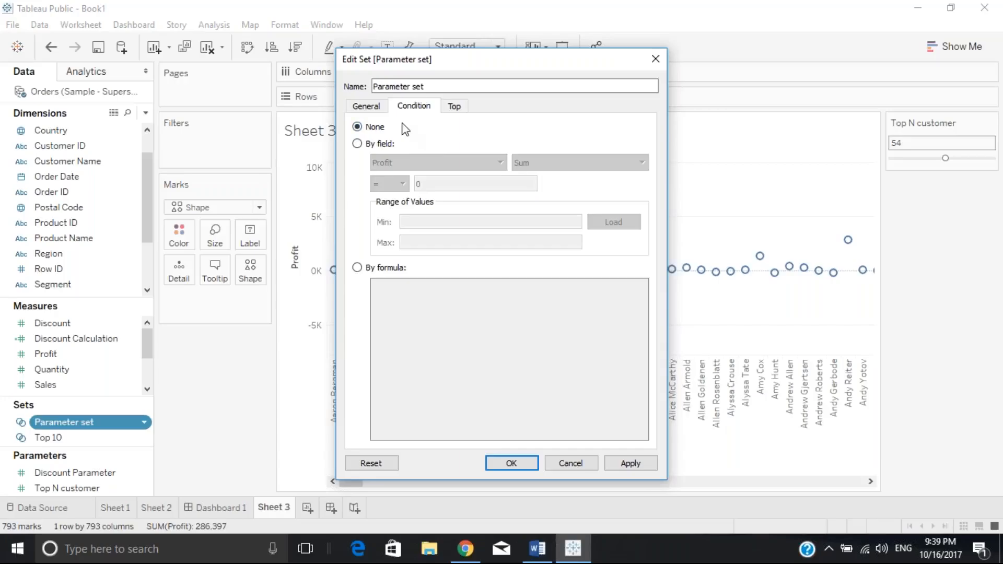
pyautogui.click(359, 108)
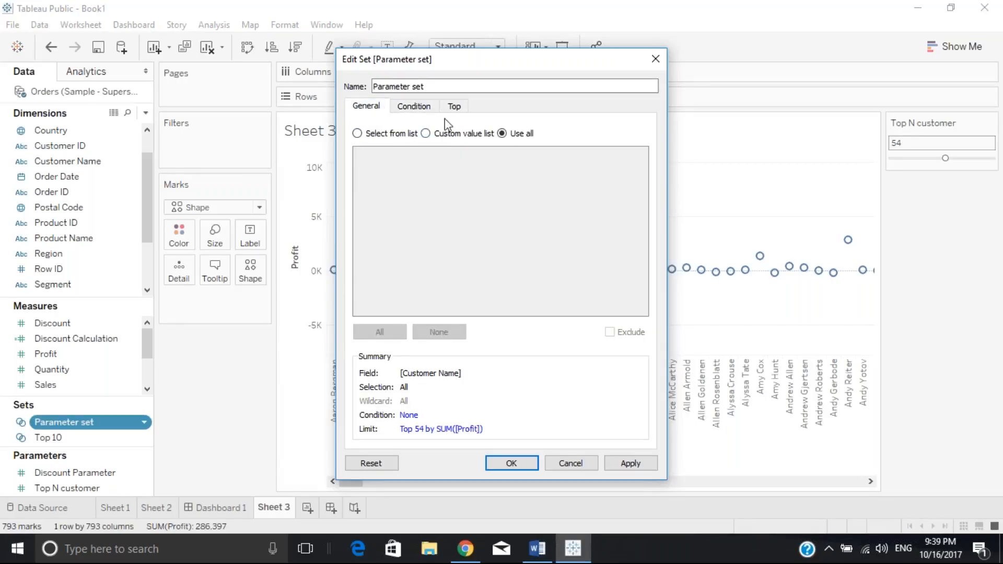
pyautogui.click(457, 107)
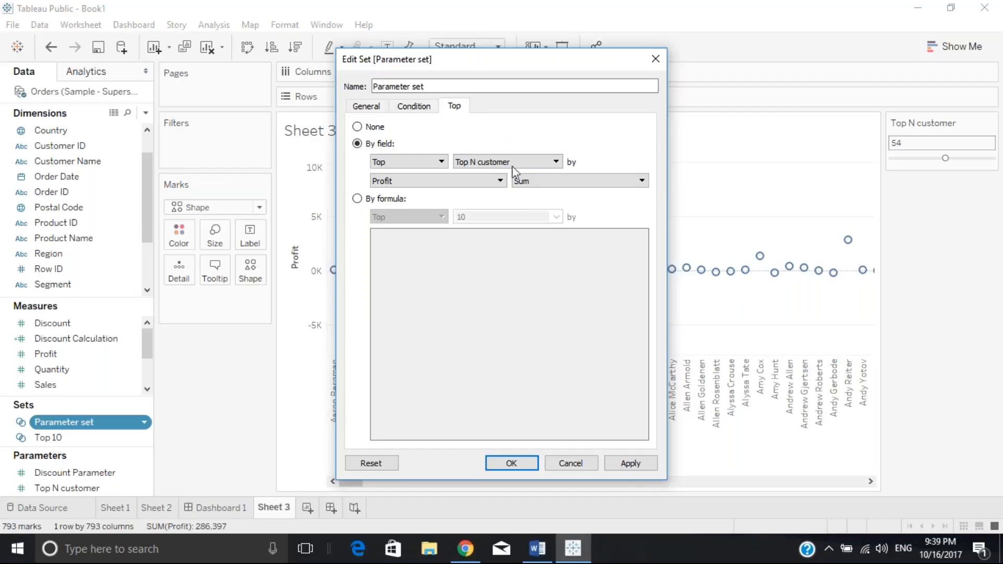
pyautogui.click(625, 465)
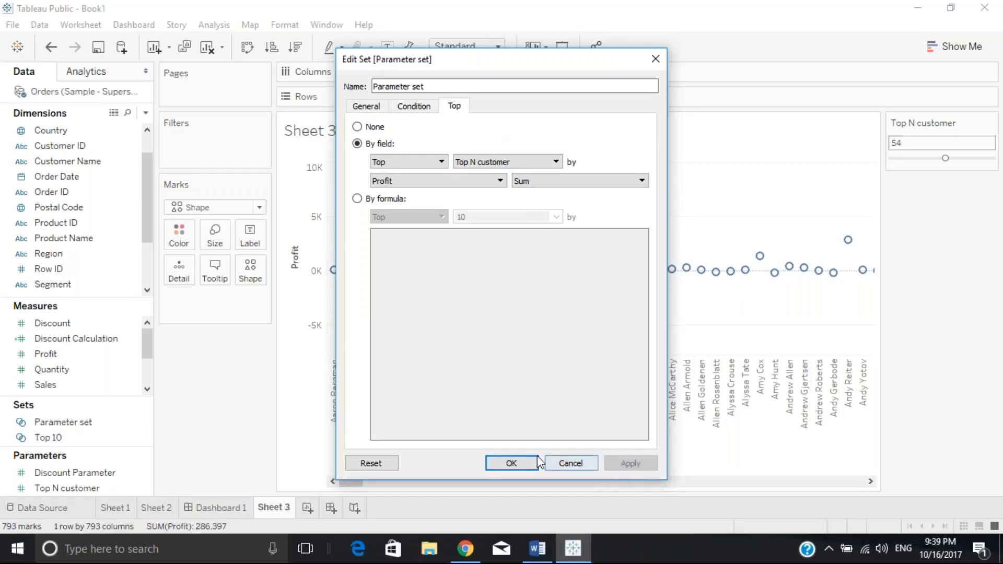
pyautogui.click(512, 463)
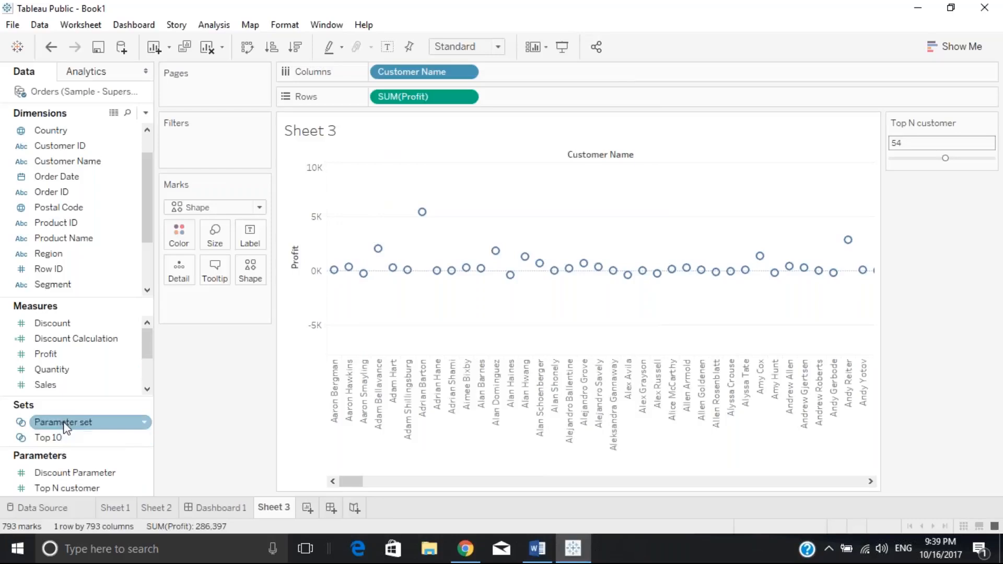
# Colour the profit circles by Parameter set, then highlight In and Out customers in the legend.
pyautogui.moveTo(65, 425)
pyautogui.mouseDown()
pyautogui.moveTo(139, 384)
pyautogui.moveTo(178, 275)
pyautogui.moveTo(179, 233)
pyautogui.mouseUp()
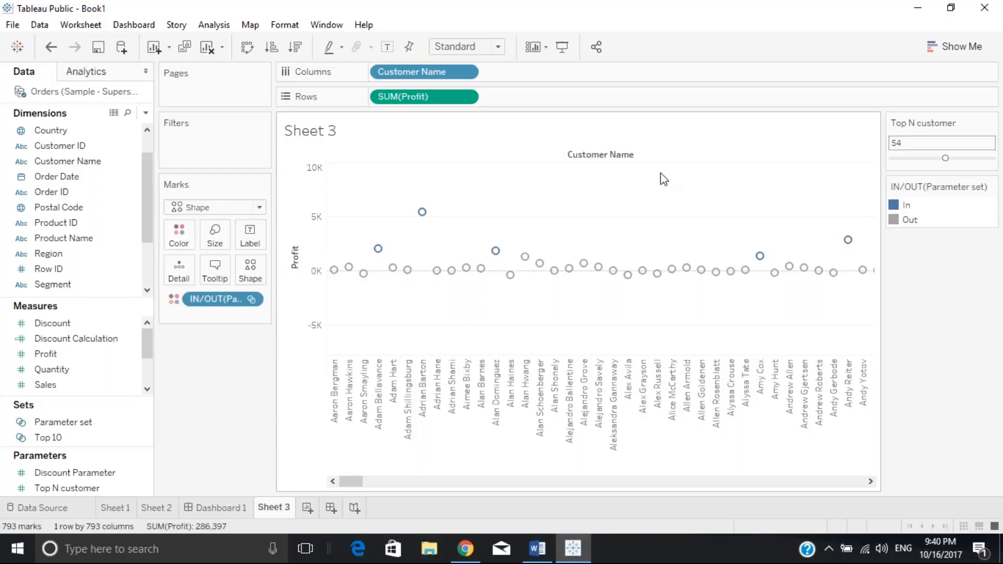
pyautogui.click(903, 206)
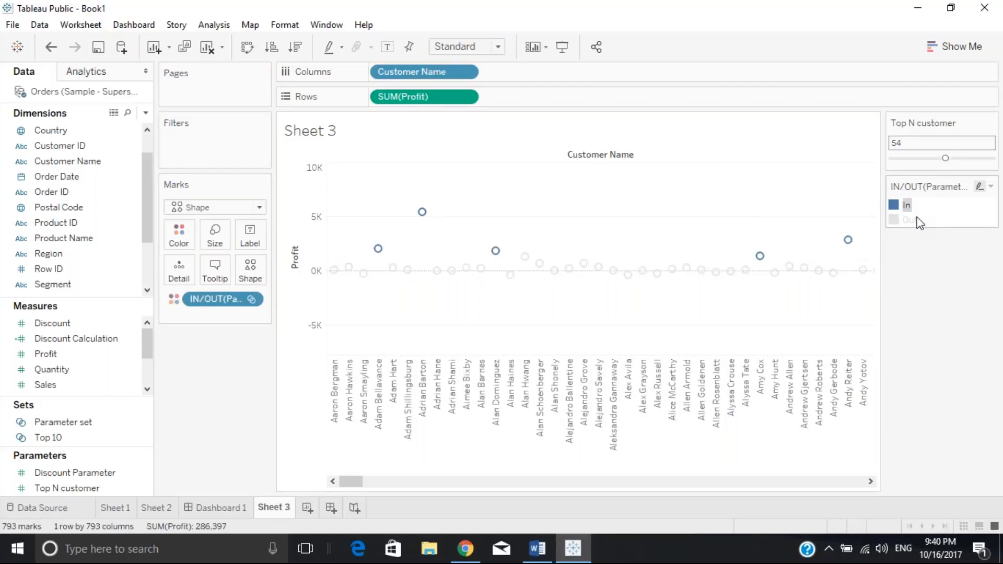
pyautogui.click(912, 222)
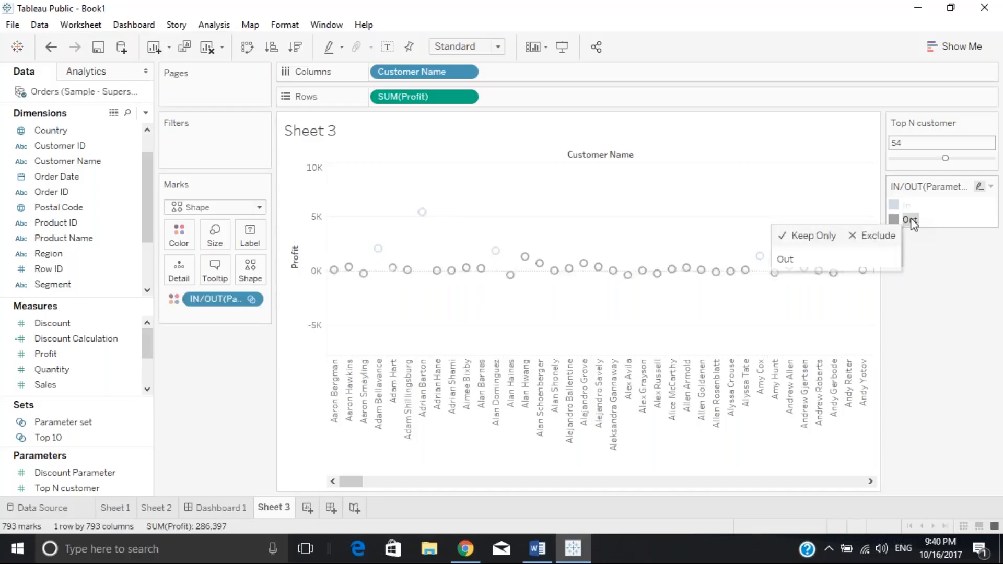
pyautogui.click(912, 221)
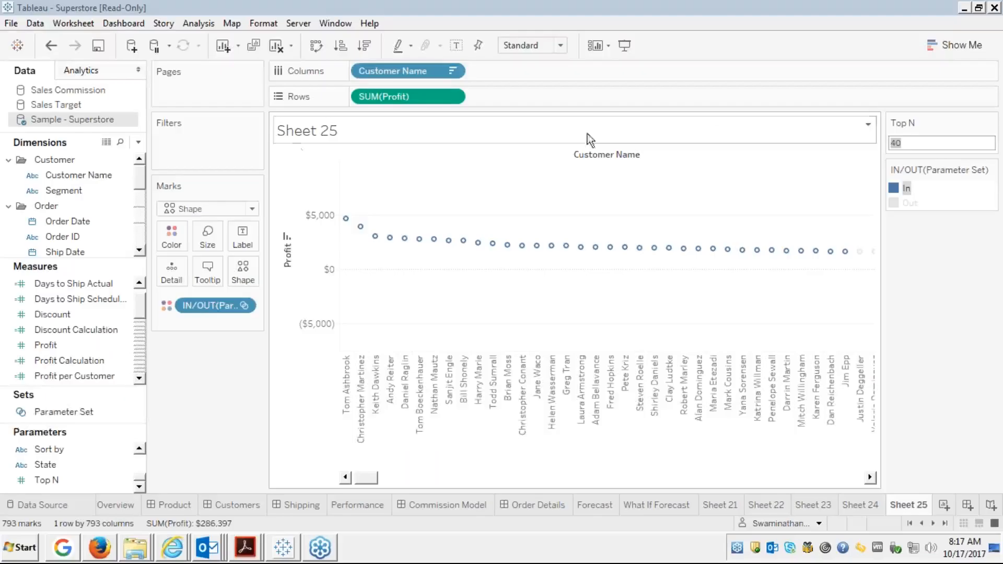
# Open Save As twice, checking the Save as type list, and cancel both times without saving.
pyautogui.click(12, 24)
pyautogui.click(31, 107)
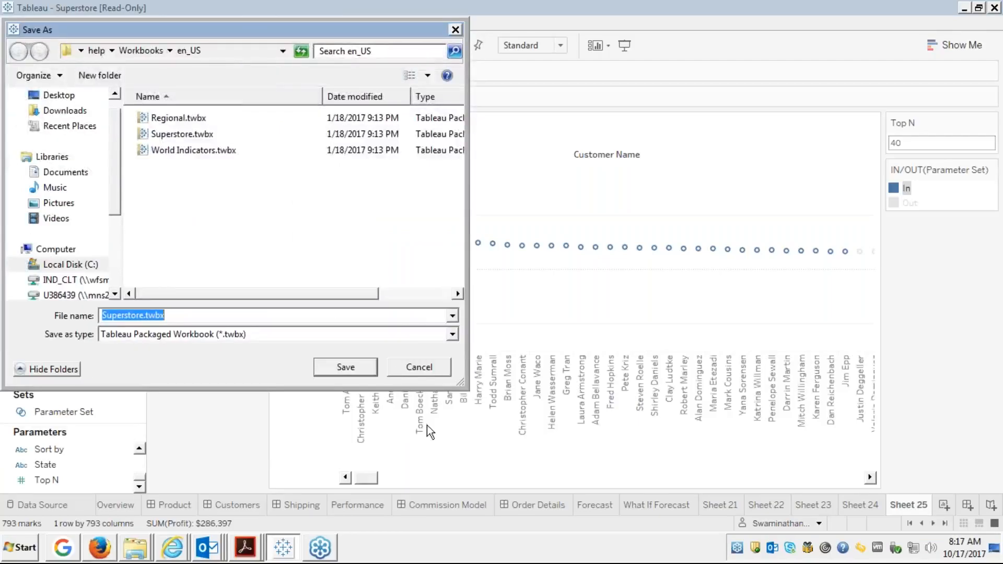
pyautogui.click(420, 368)
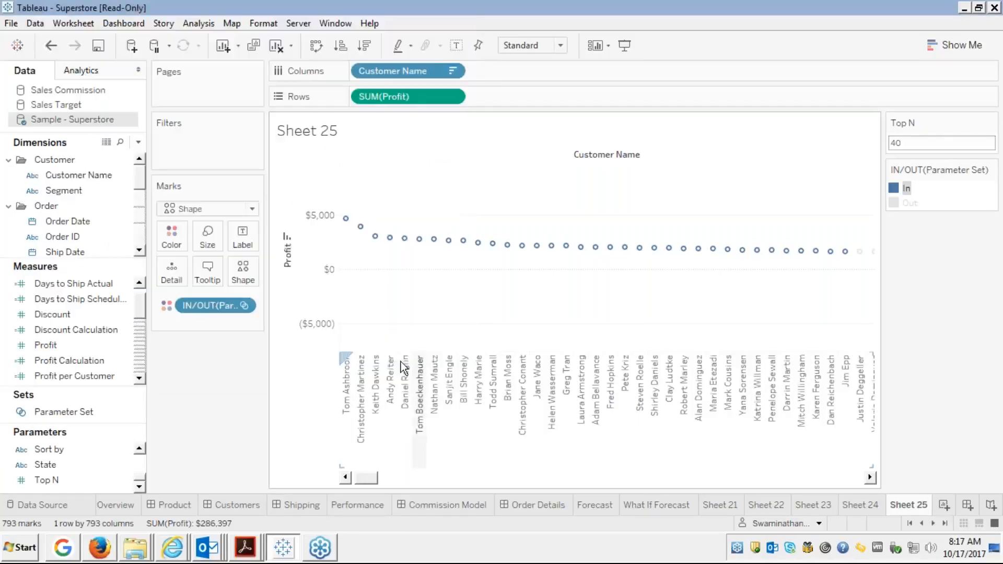
pyautogui.click(12, 23)
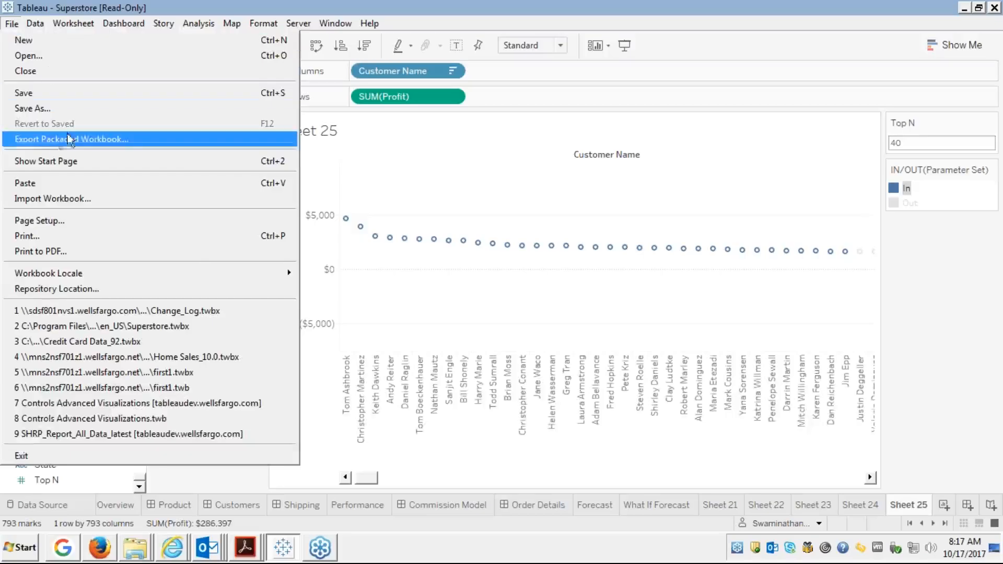
pyautogui.click(28, 107)
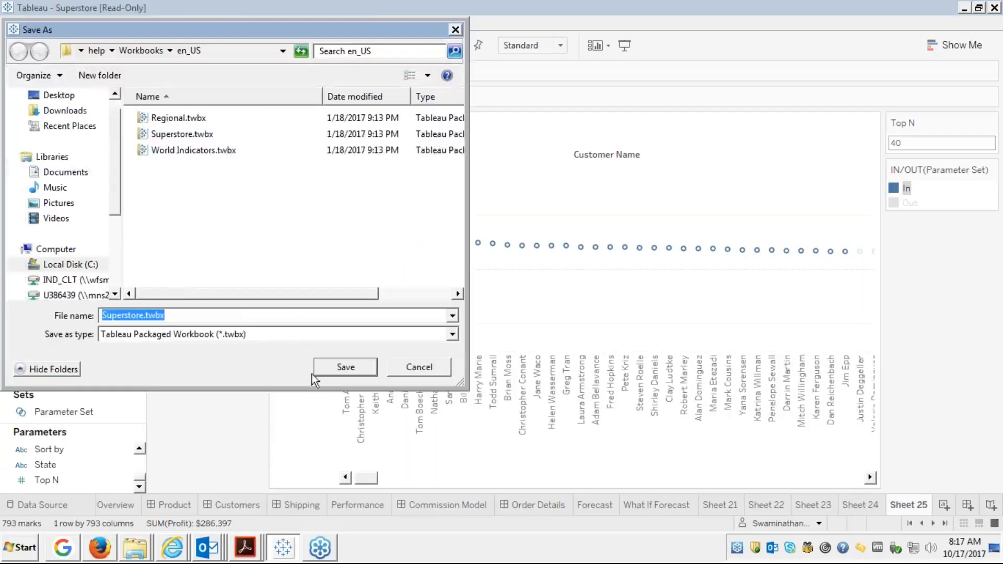
pyautogui.click(337, 334)
pyautogui.click(337, 334)
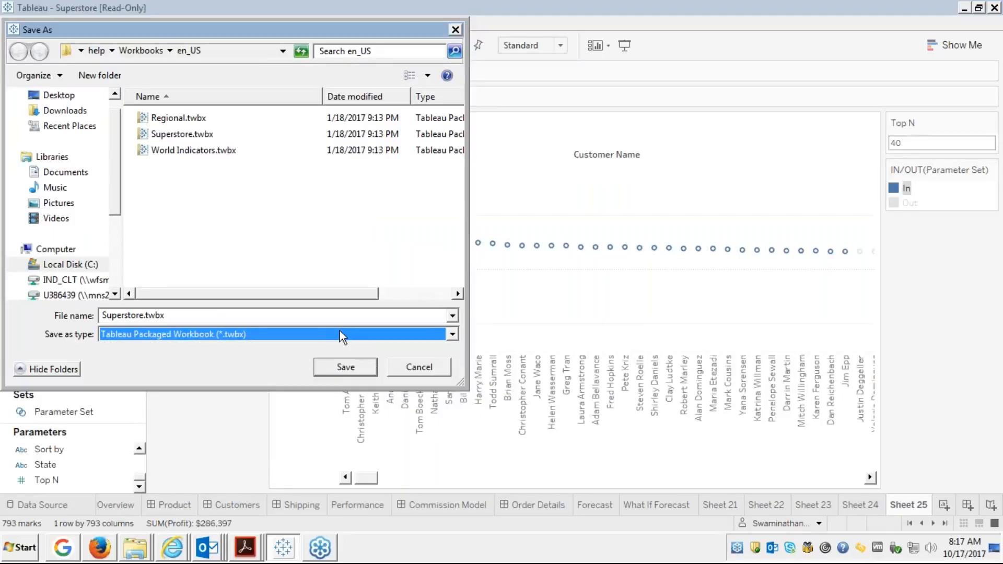
pyautogui.click(404, 369)
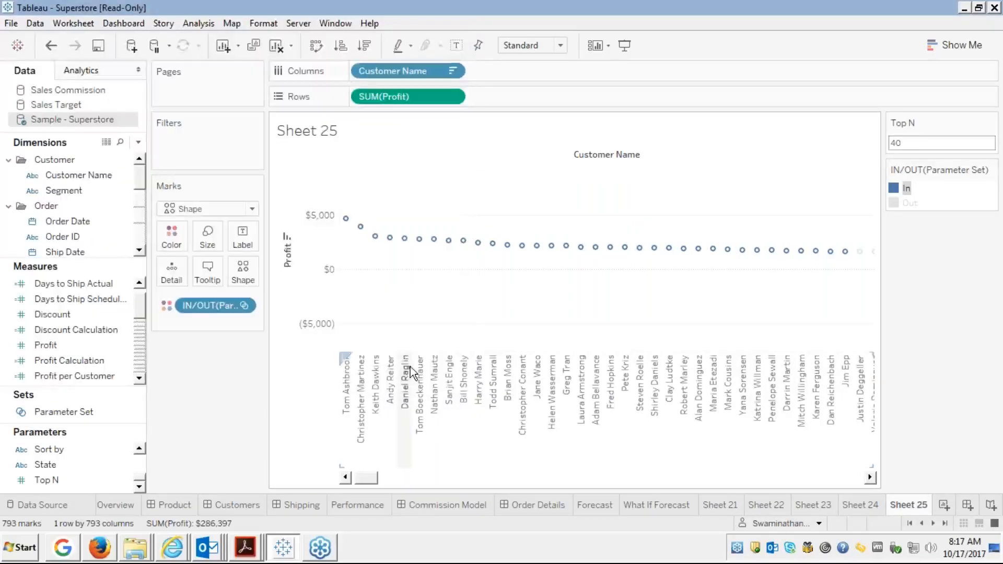
pyautogui.click(906, 199)
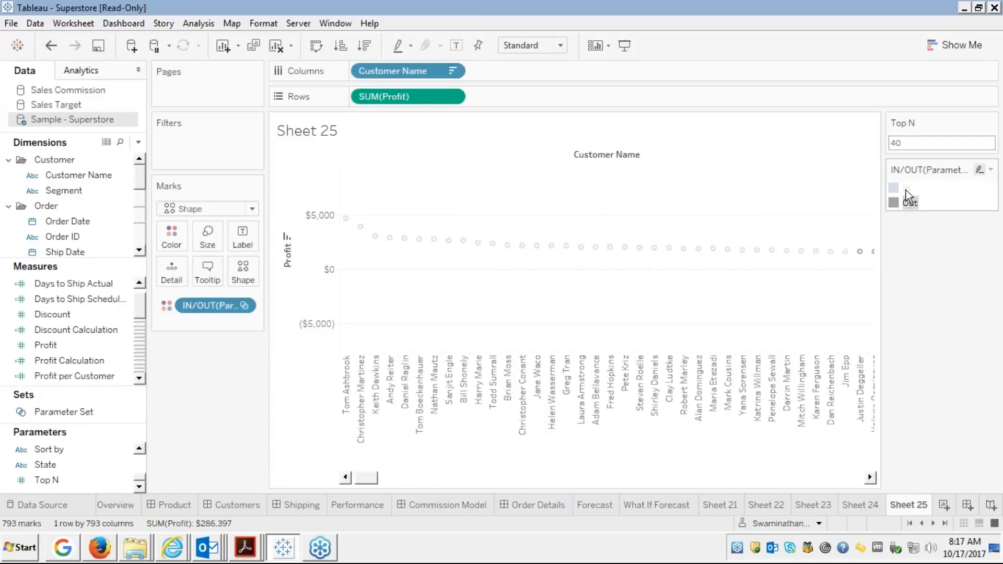
pyautogui.click(905, 190)
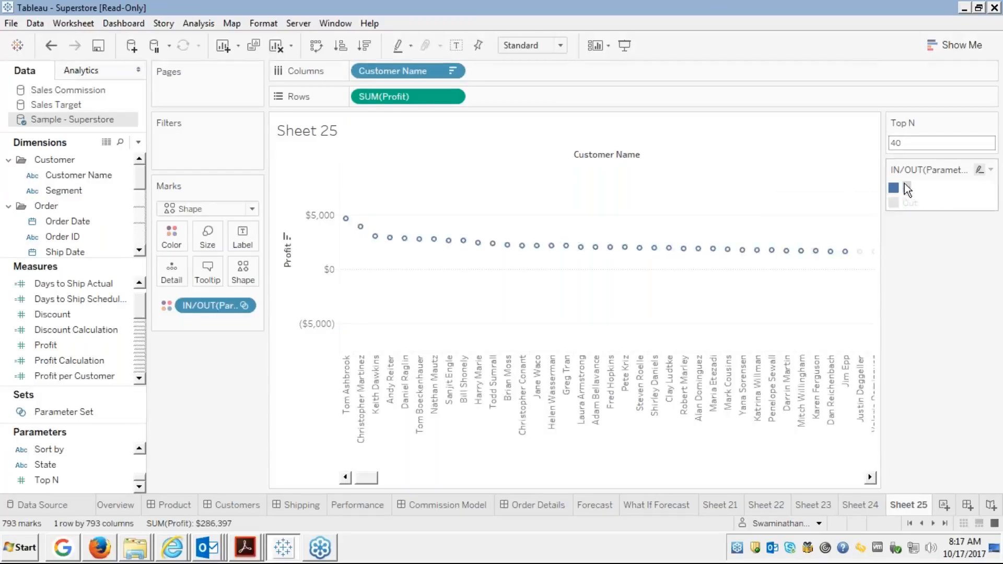
pyautogui.click(906, 187)
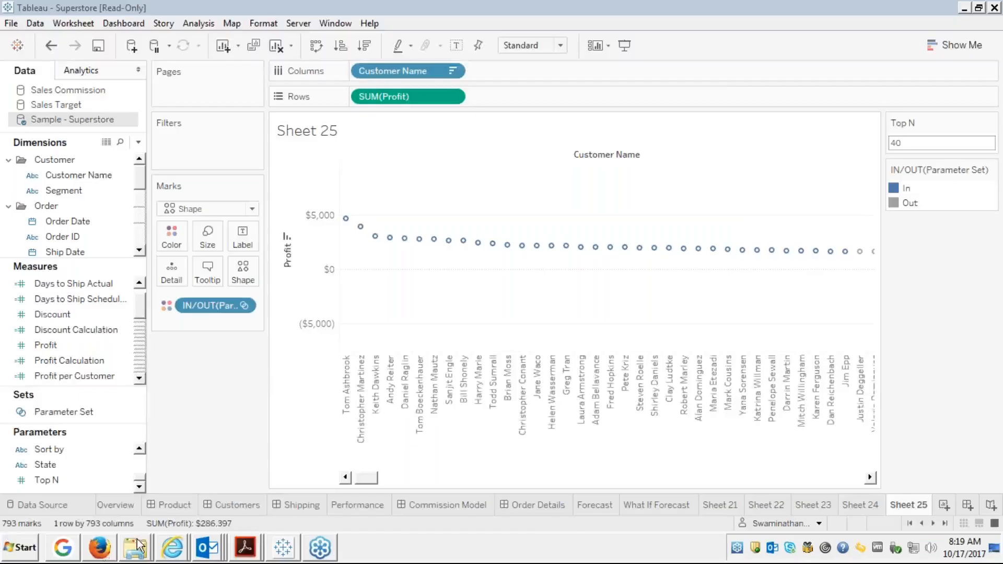
# In Firefox, toggle full screen on the Module 4 slides, then close the viewer.
pyautogui.click(99, 548)
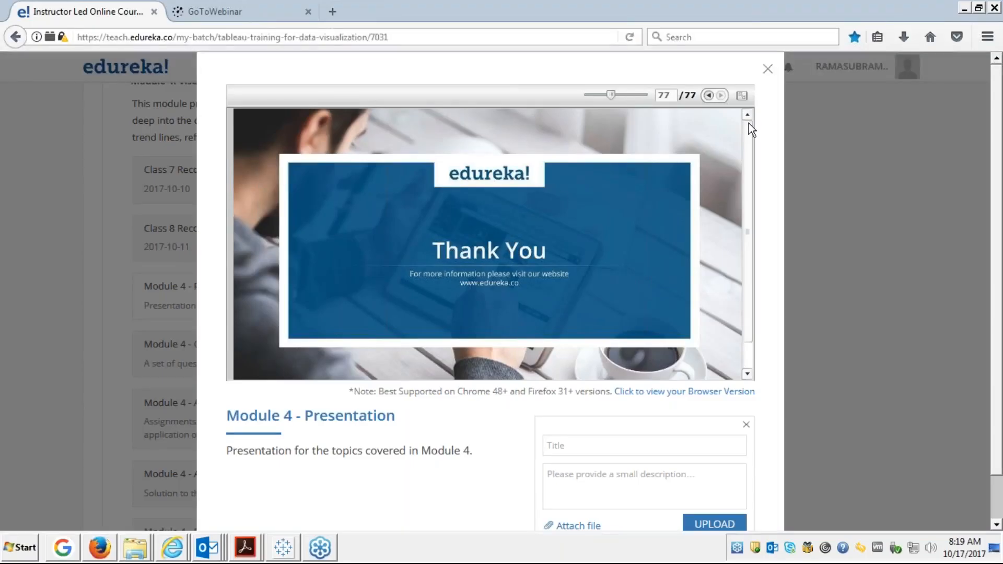
pyautogui.click(741, 95)
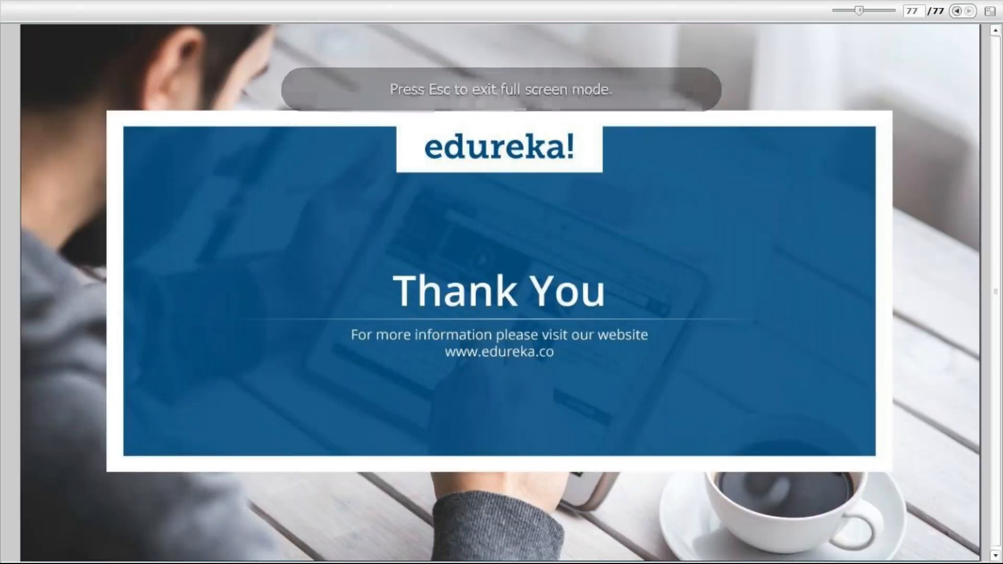
pyautogui.click(990, 11)
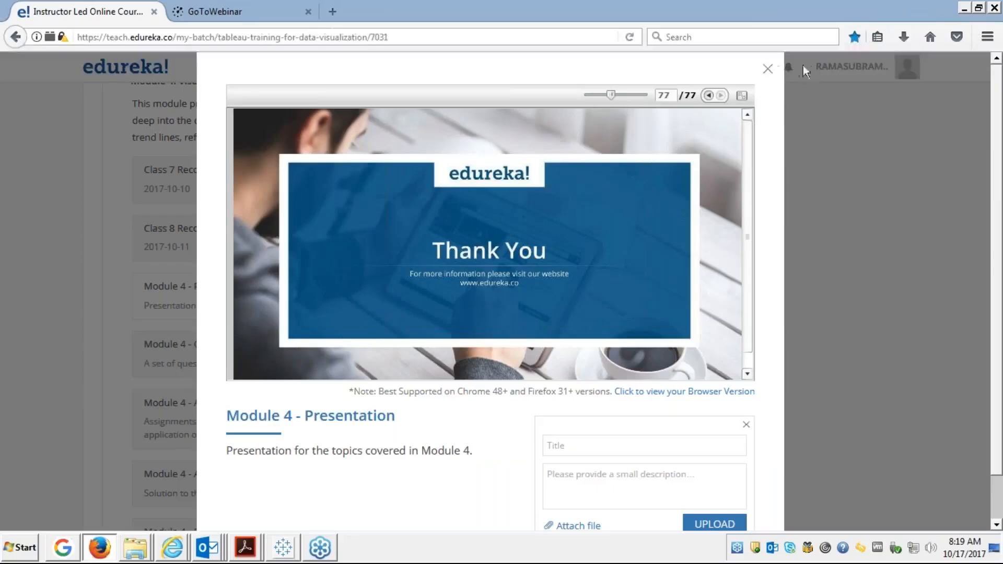
pyautogui.click(768, 69)
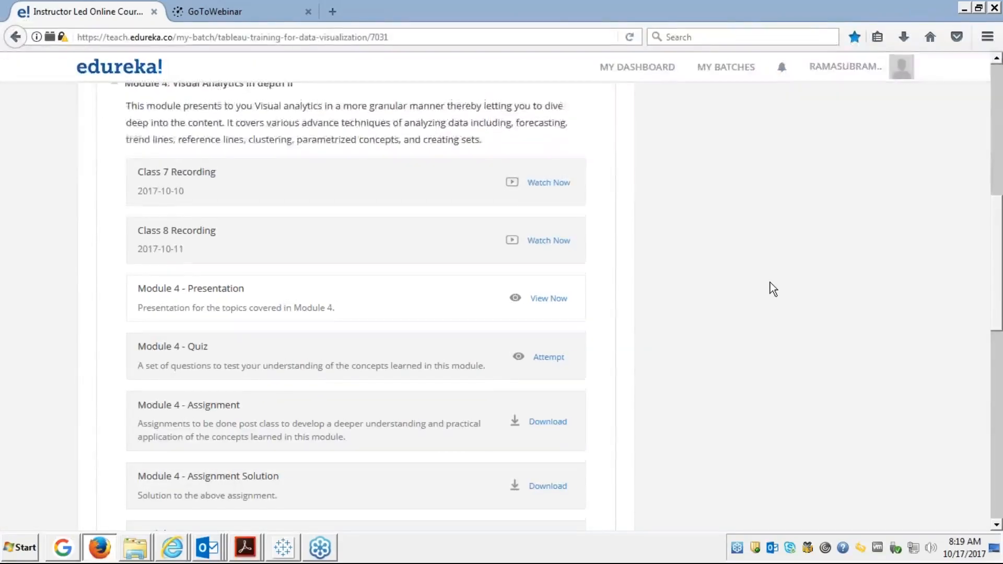
# Collapse Module 4, expand Module 5: Dashboard and Stories, and open its presentation.
pyautogui.scroll(4, 770, 282)
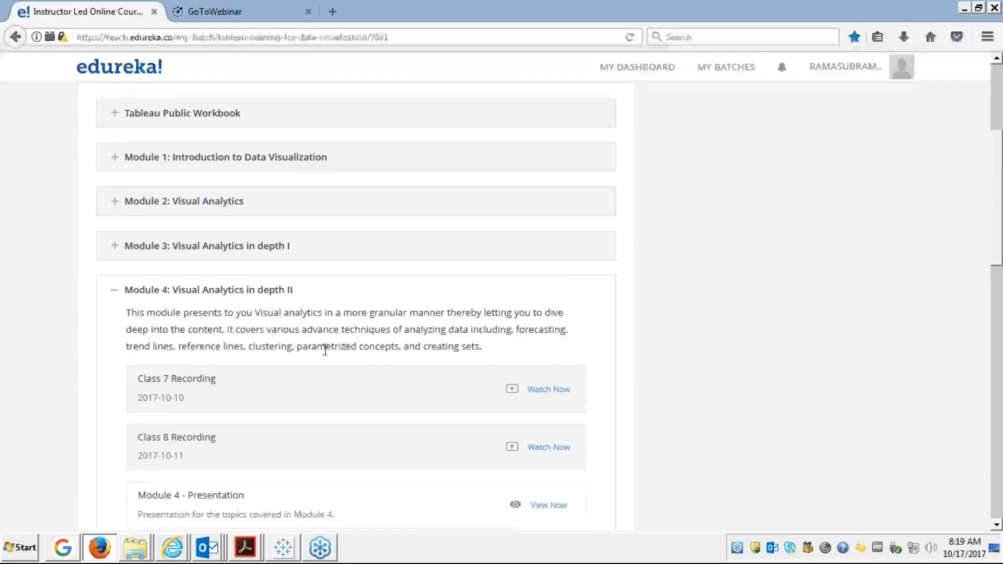
pyautogui.click(114, 295)
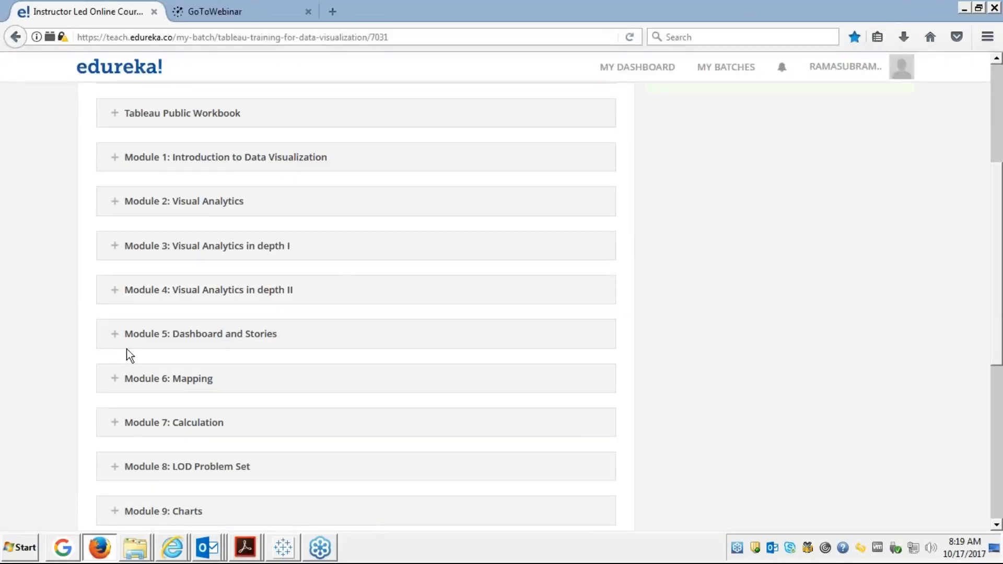
pyautogui.click(115, 338)
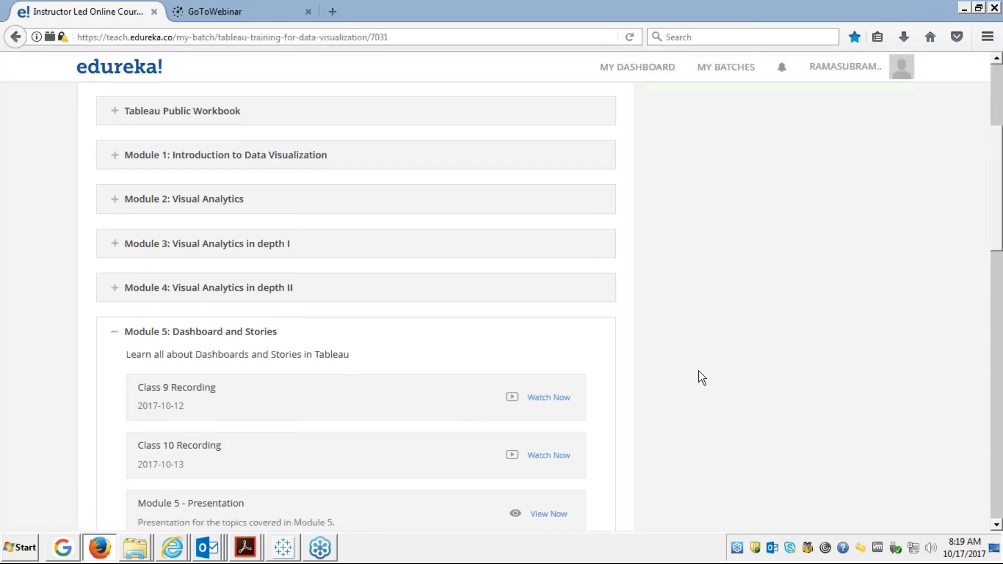
pyautogui.scroll(-4, 697, 371)
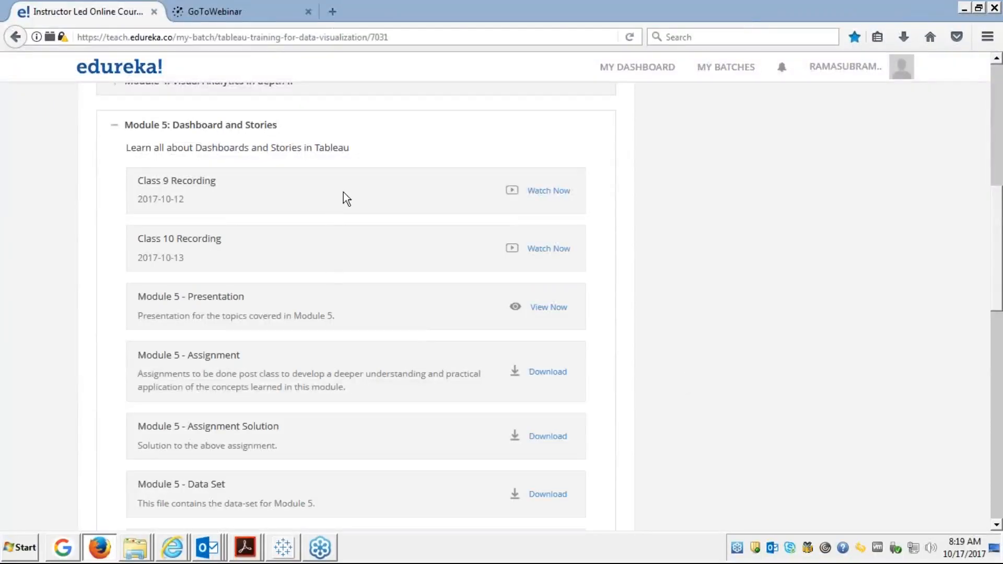
pyautogui.click(548, 311)
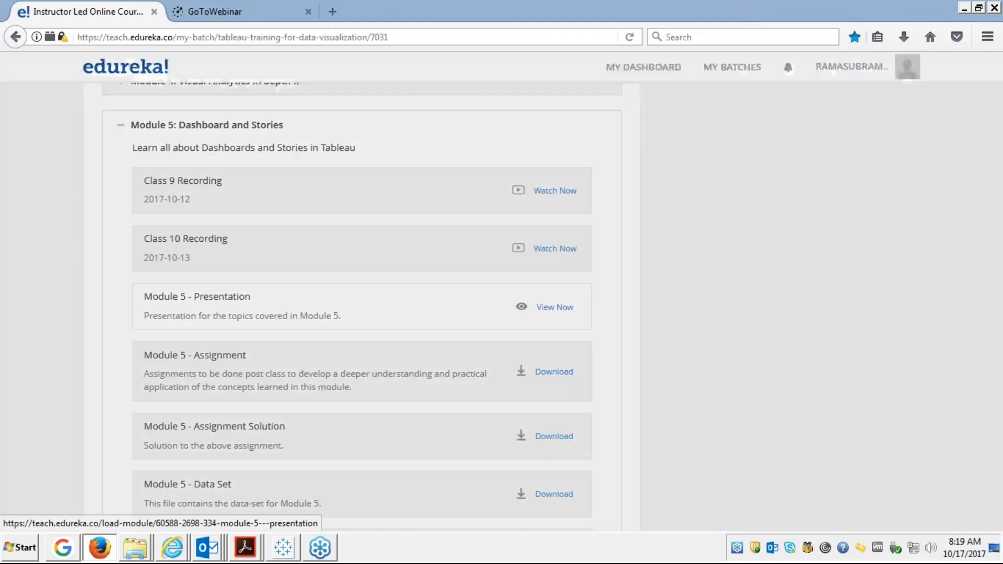
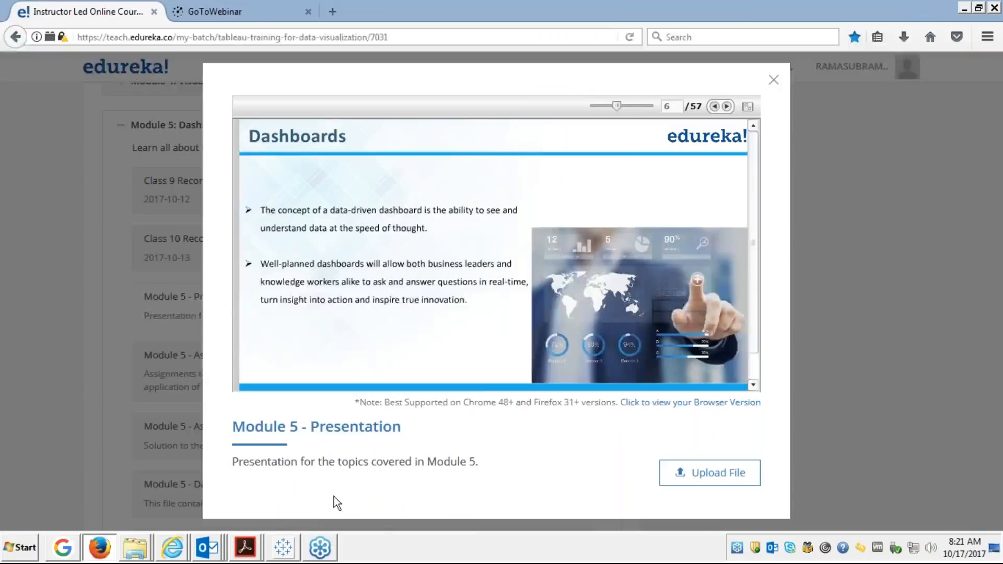
# Bring the Tableau Superstore workbook, showing Sheet 25, to the front.
pyautogui.click(284, 548)
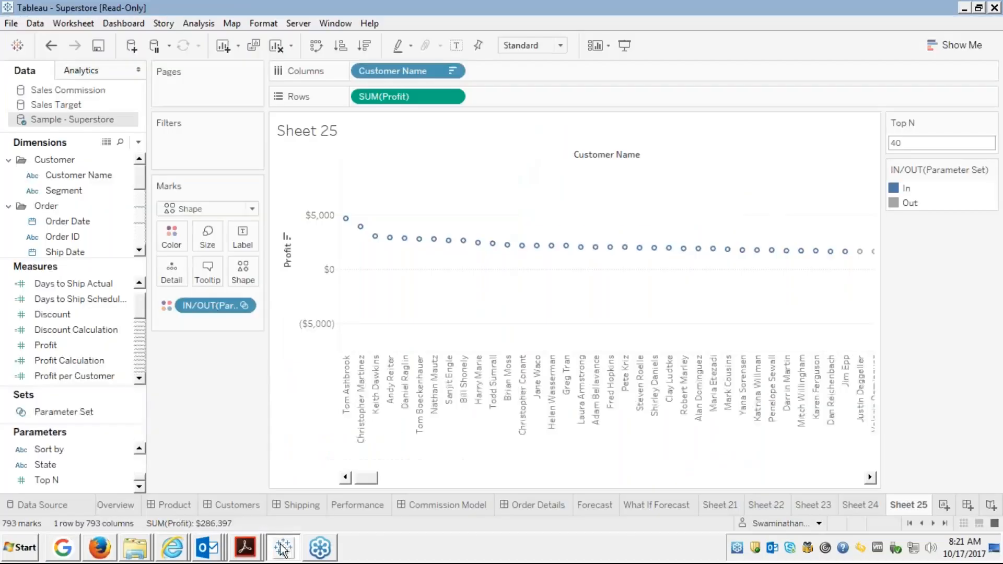
# Open the Product Drilldown dashboard, select both its views, and present it in presentation mode.
pyautogui.click(175, 505)
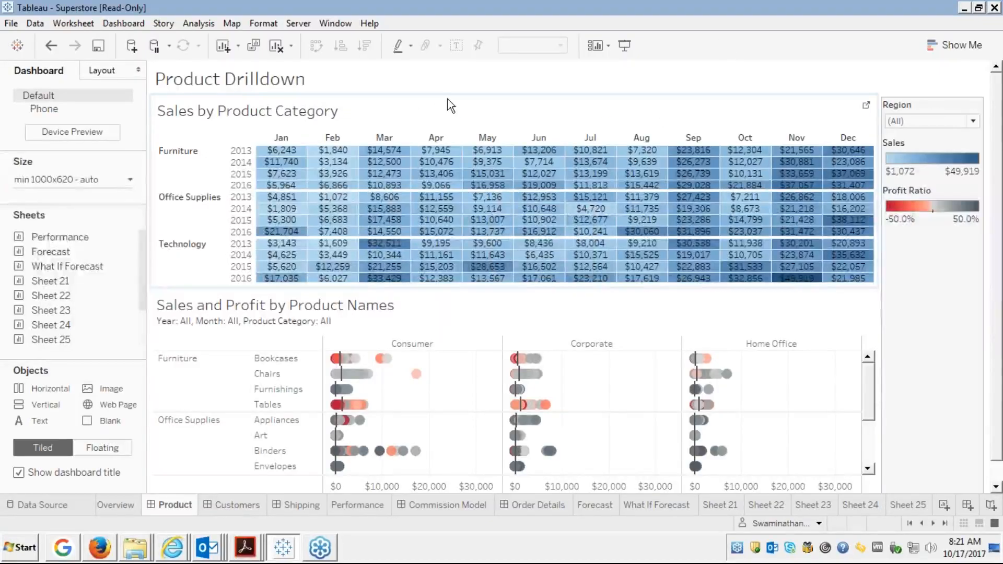
pyautogui.click(434, 106)
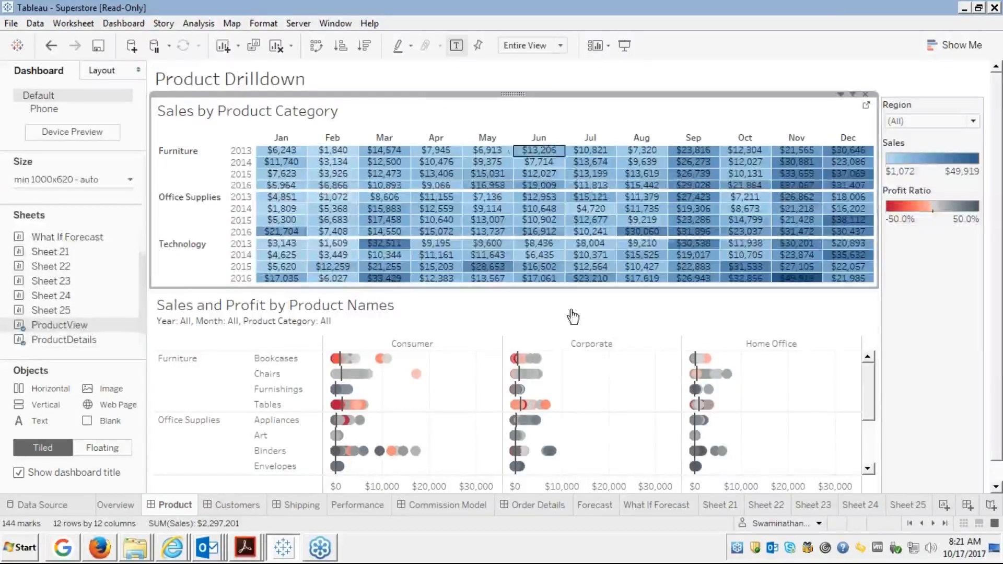
pyautogui.click(513, 315)
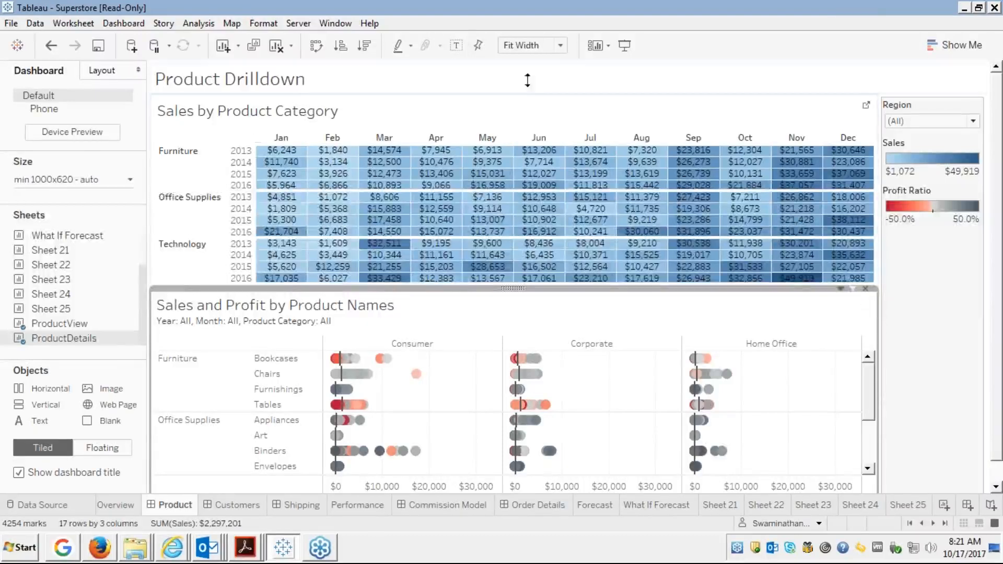
pyautogui.click(623, 46)
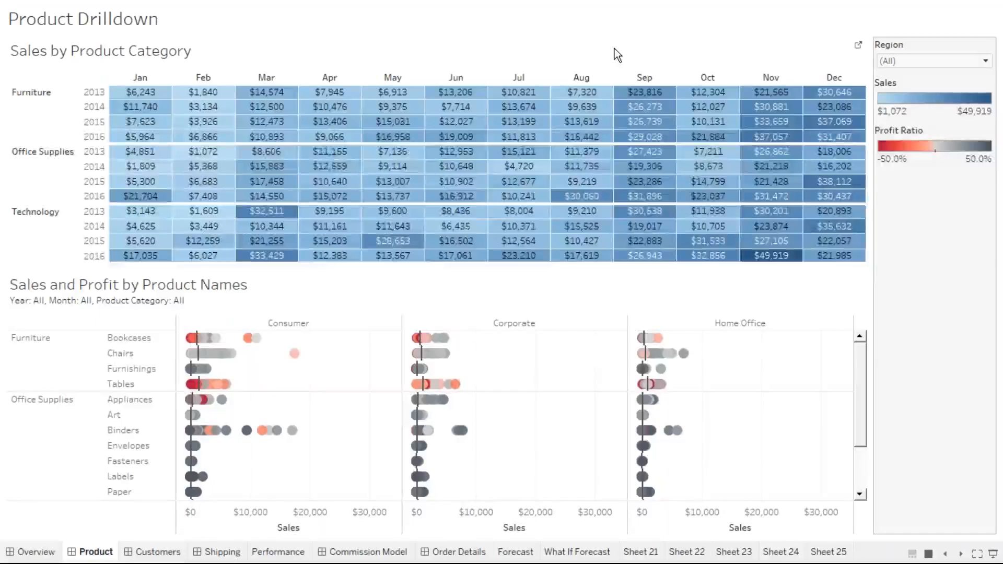
pyautogui.moveTo(327, 167)
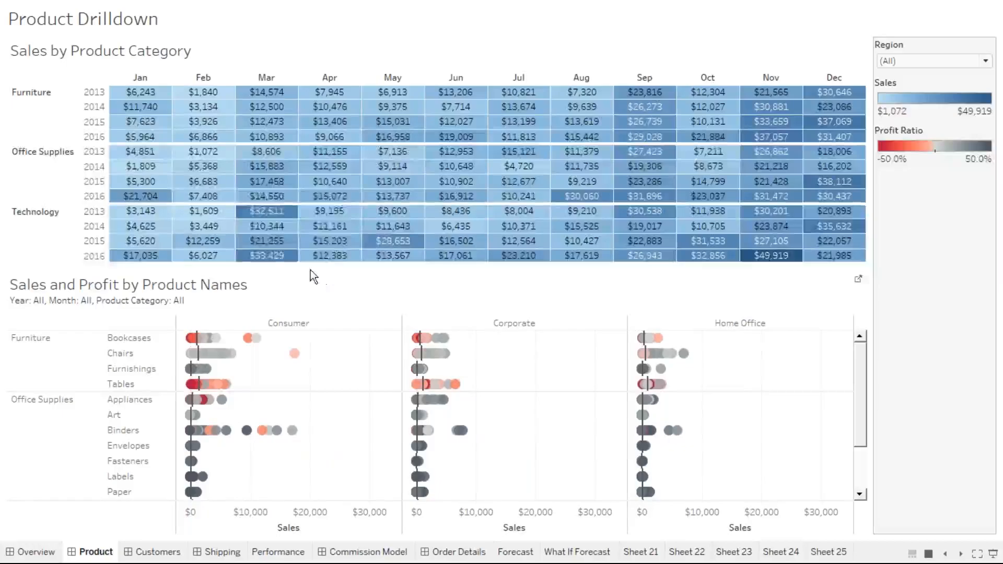
pyautogui.moveTo(281, 188)
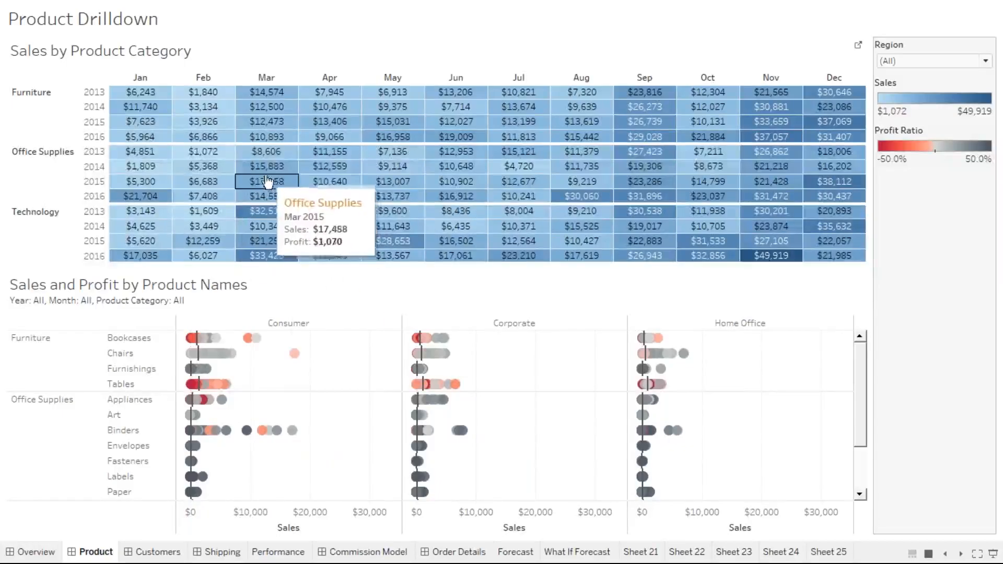
pyautogui.moveTo(164, 124)
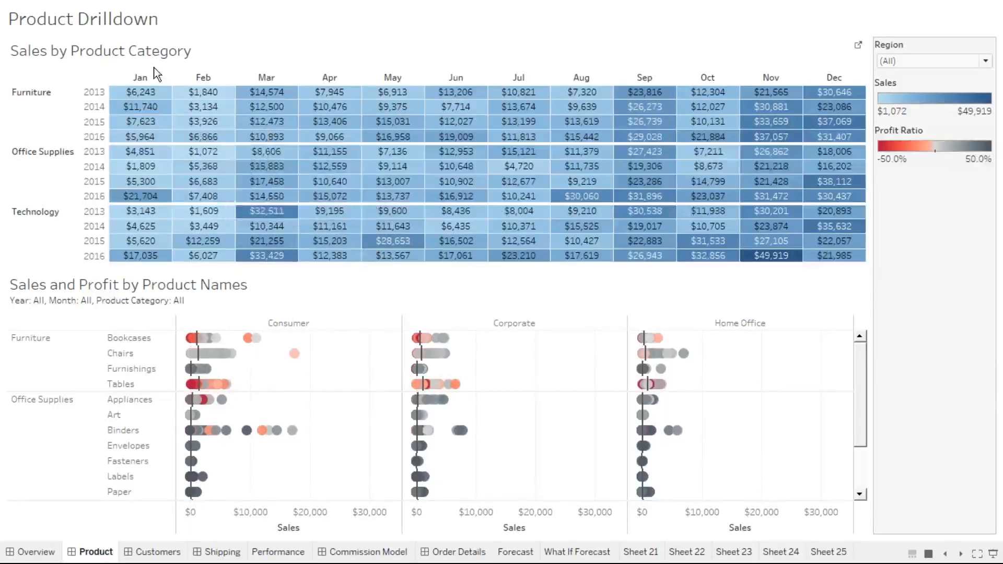
pyautogui.moveTo(212, 152)
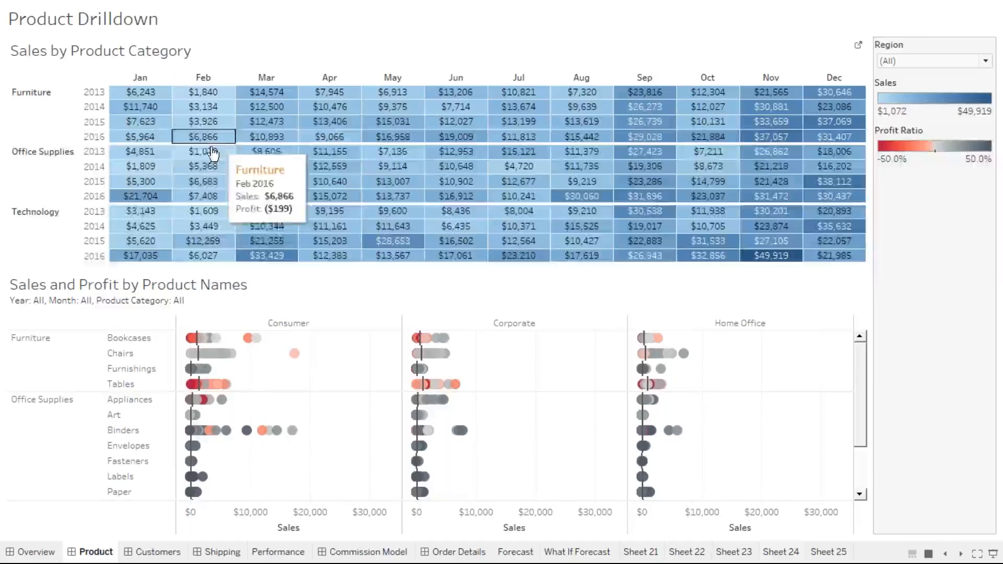
pyautogui.moveTo(199, 329)
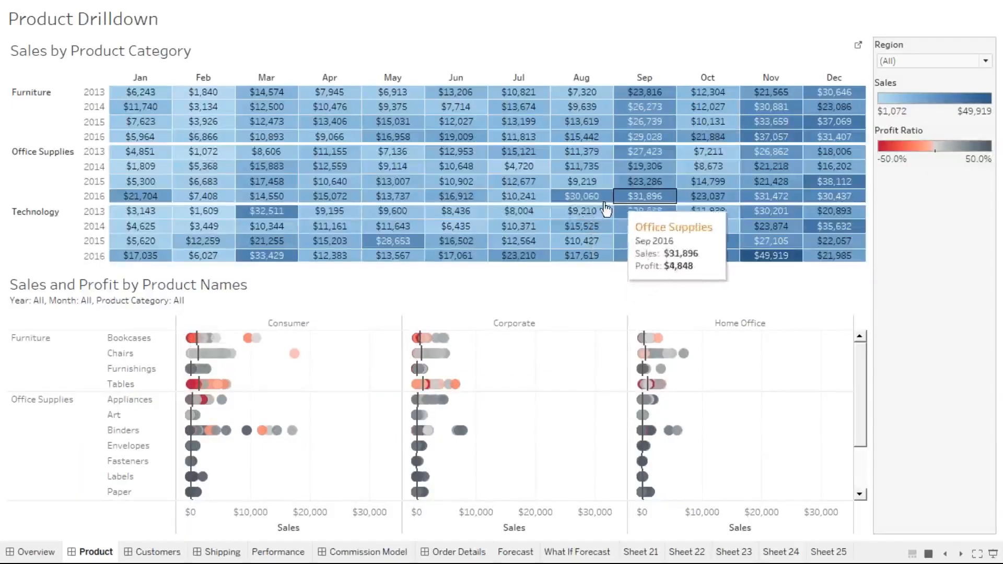
pyautogui.click(580, 197)
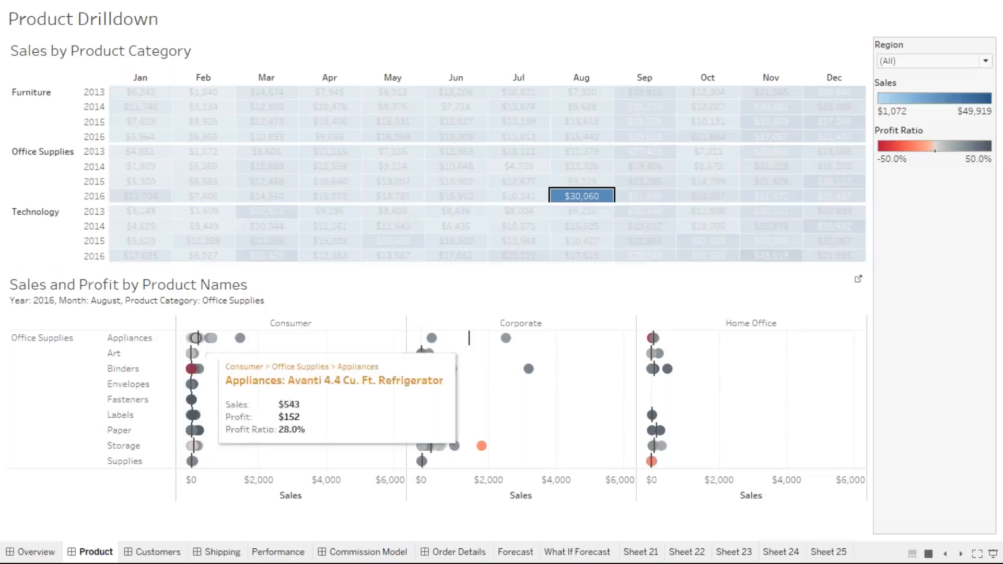
pyautogui.moveTo(212, 340)
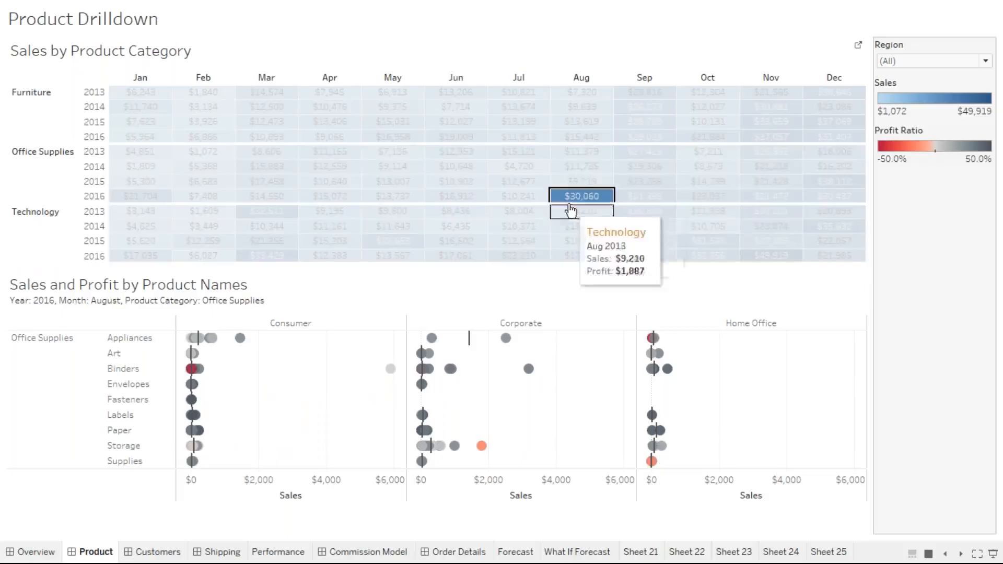
pyautogui.click(572, 172)
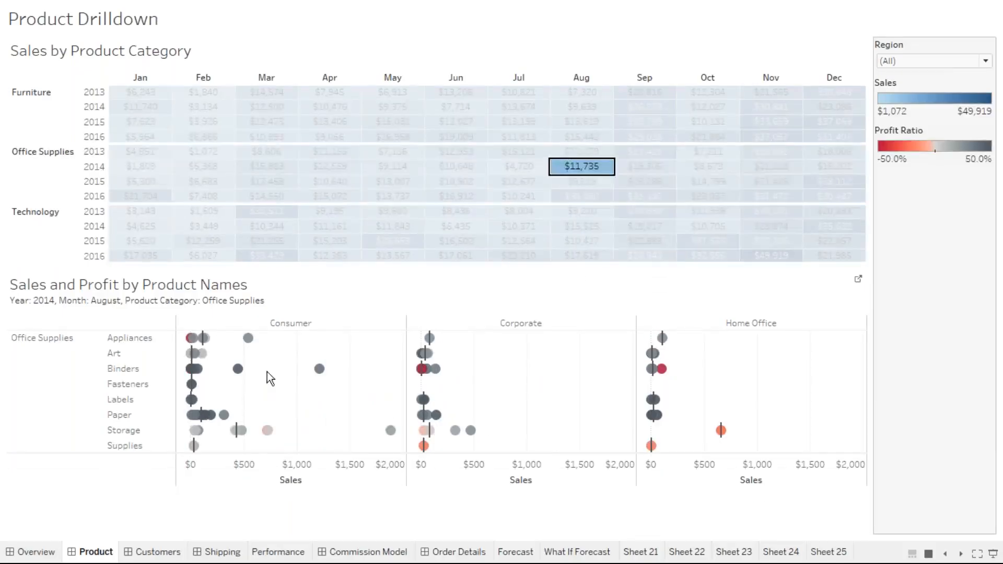
pyautogui.moveTo(247, 374)
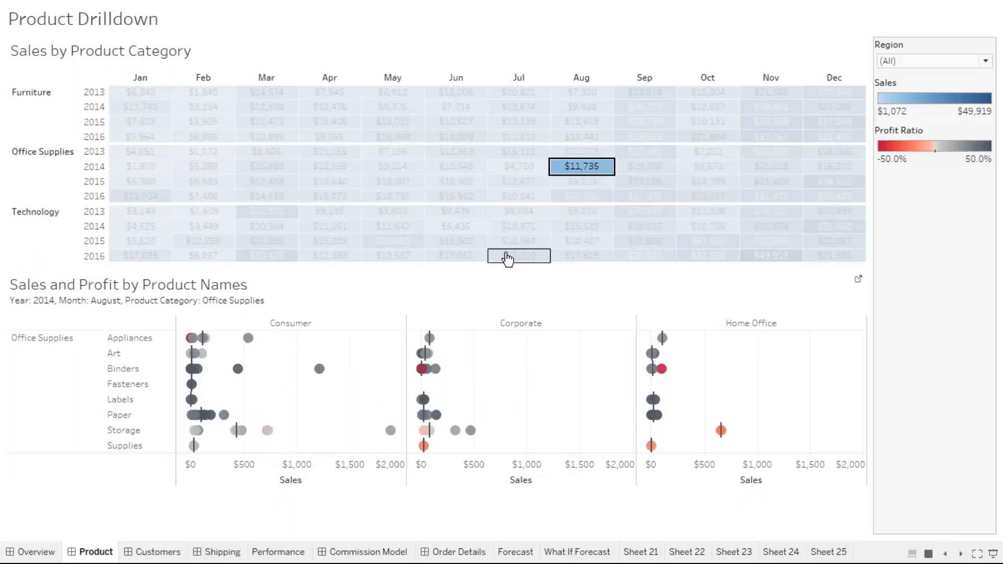
pyautogui.click(518, 226)
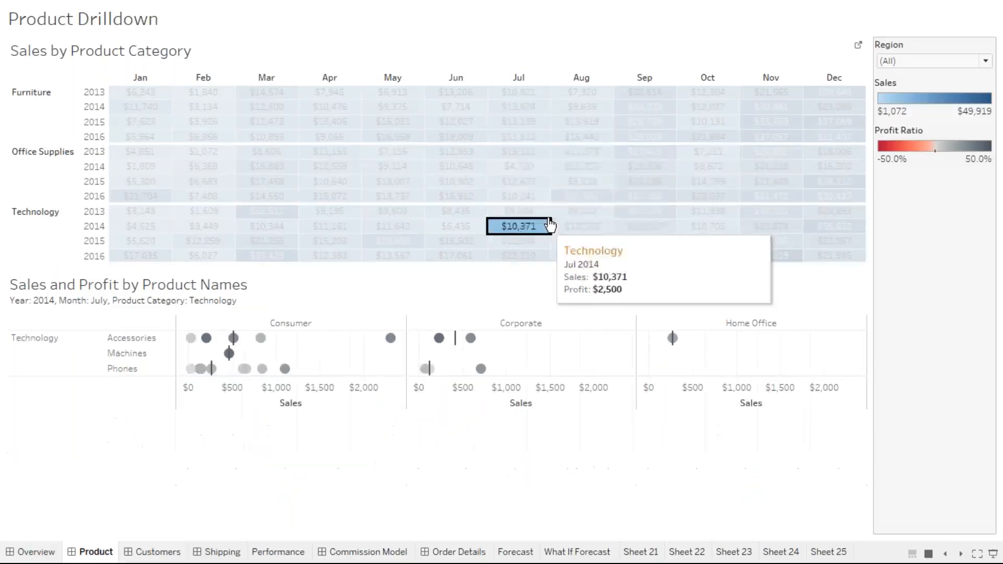
pyautogui.click(516, 108)
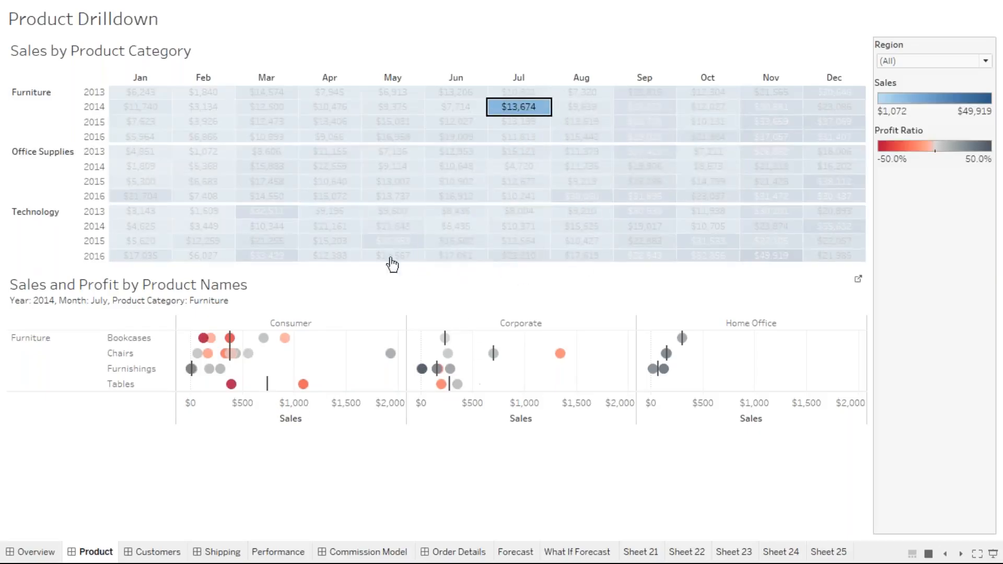
pyautogui.click(326, 121)
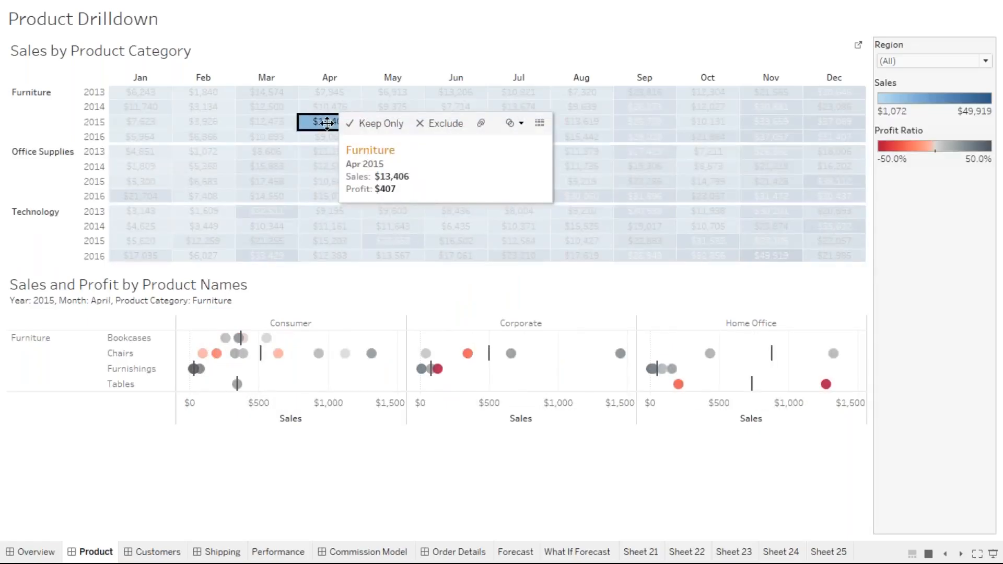
pyautogui.click(327, 122)
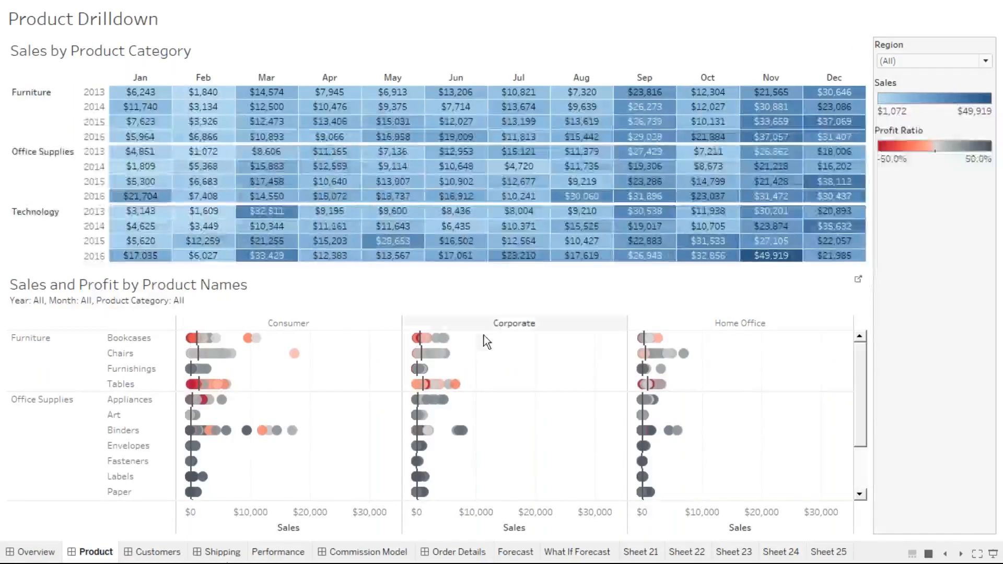
pyautogui.moveTo(416, 431)
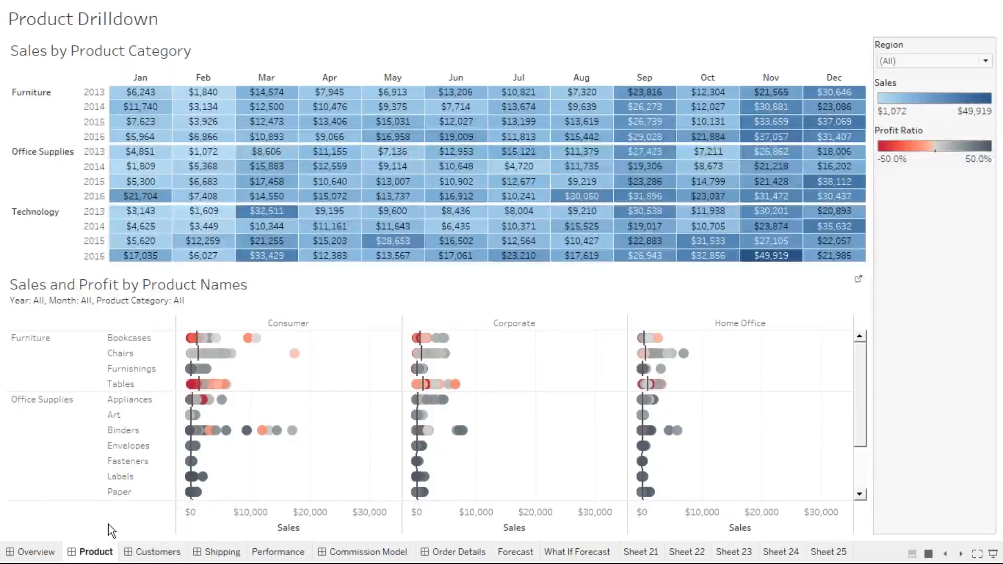
# Open the Executive Overview dashboard and filter it to Florida from the map.
pyautogui.click(33, 553)
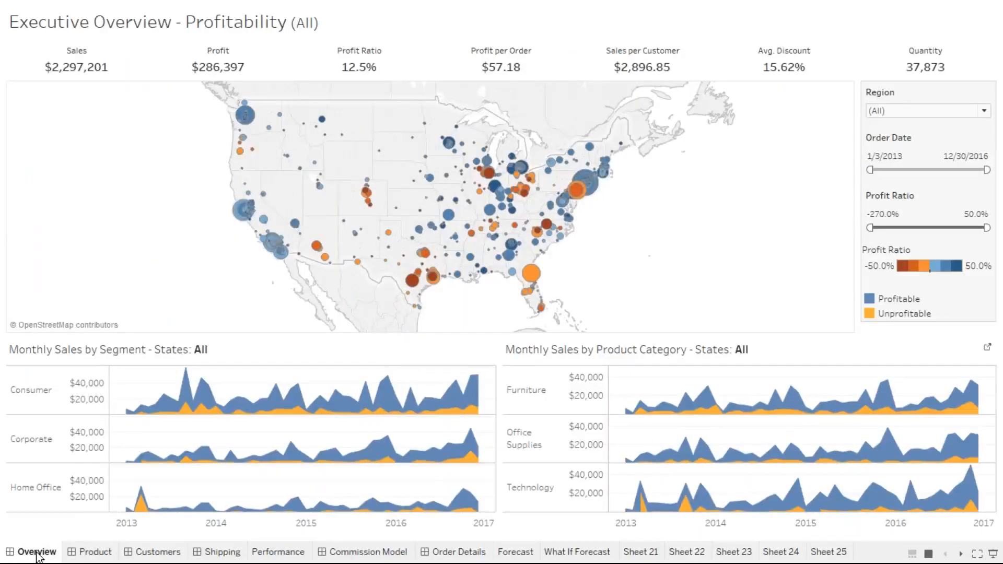
pyautogui.moveTo(434, 230)
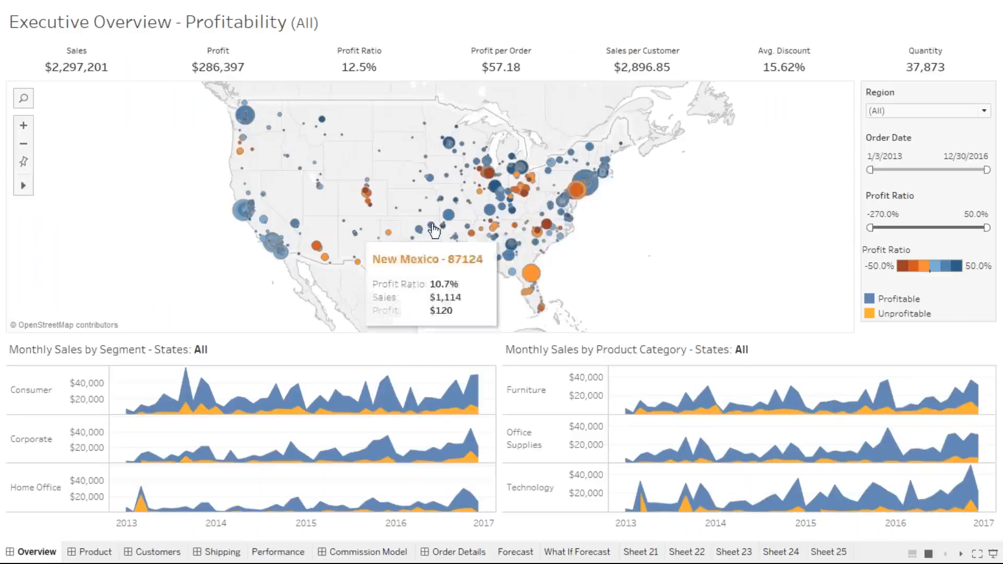
pyautogui.moveTo(524, 214)
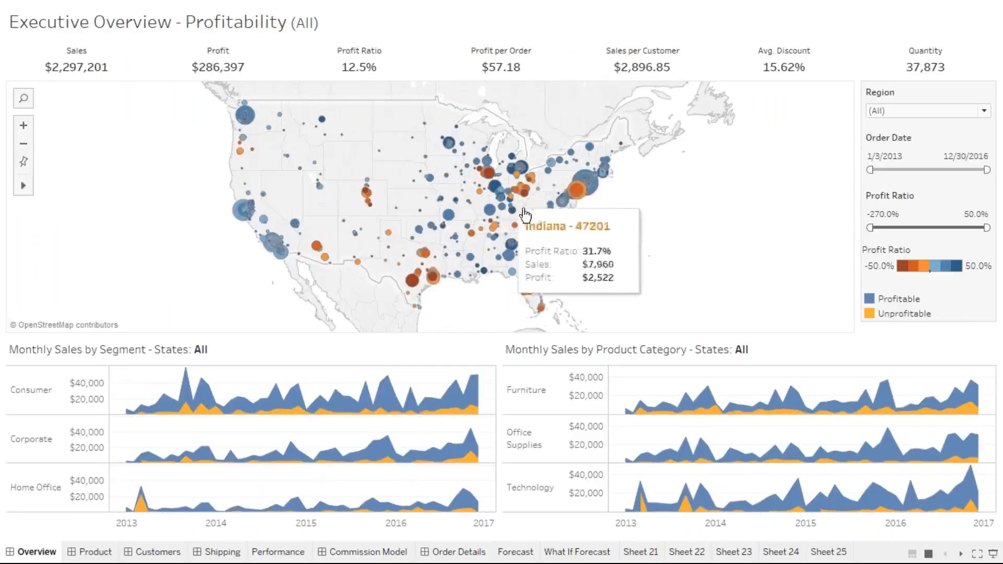
pyautogui.moveTo(578, 202)
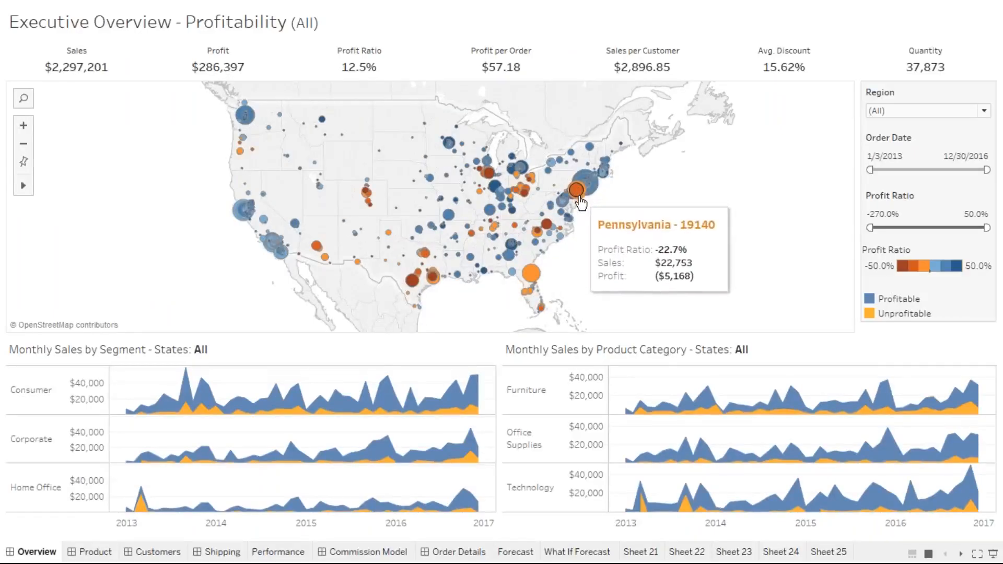
pyautogui.click(532, 276)
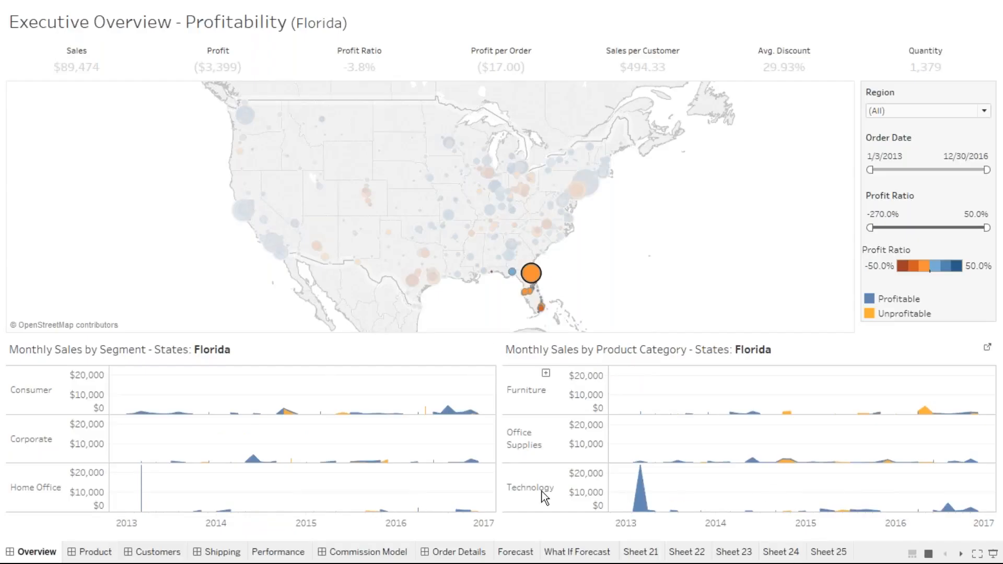
# Clear the Florida filter to show all states, then return to the Firefox course slides.
pyautogui.moveTo(648, 501)
pyautogui.moveTo(584, 198)
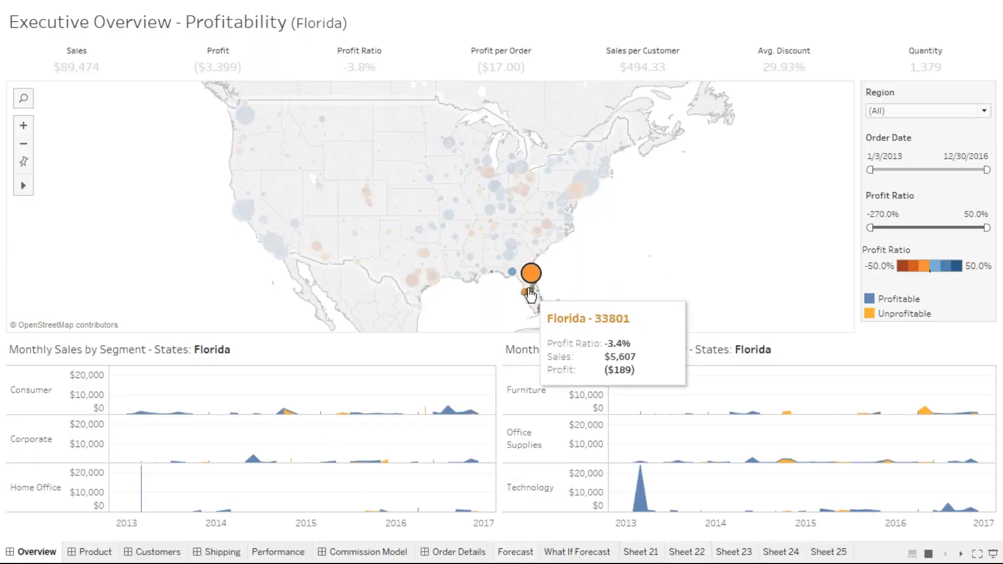
pyautogui.moveTo(534, 282)
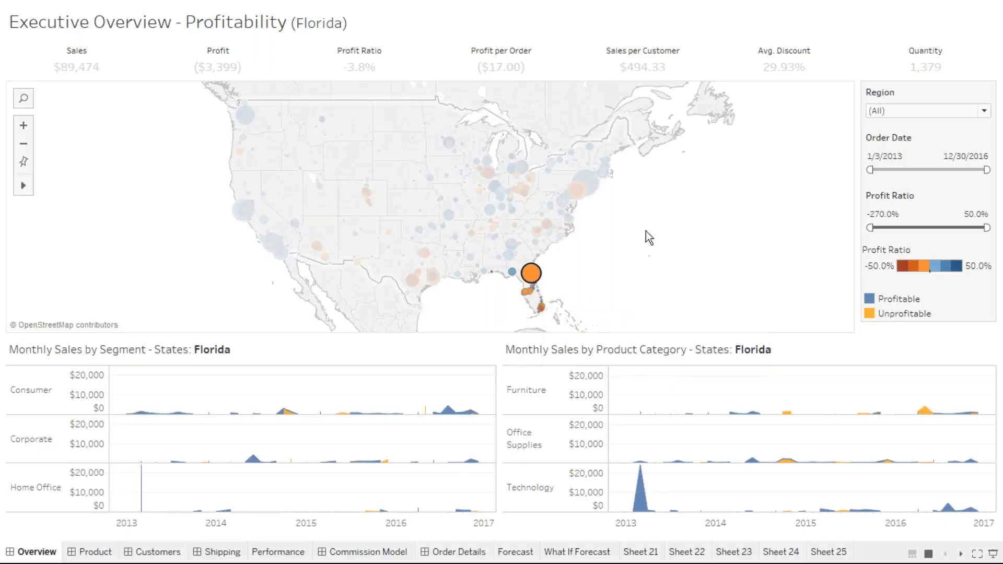
pyautogui.click(707, 214)
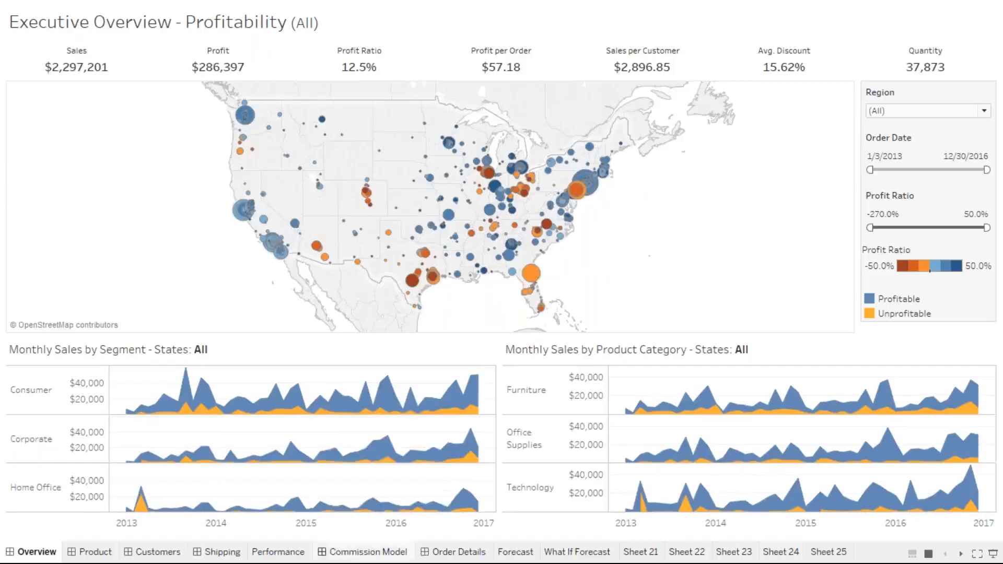
pyautogui.hotkey('alt', 'Tab')
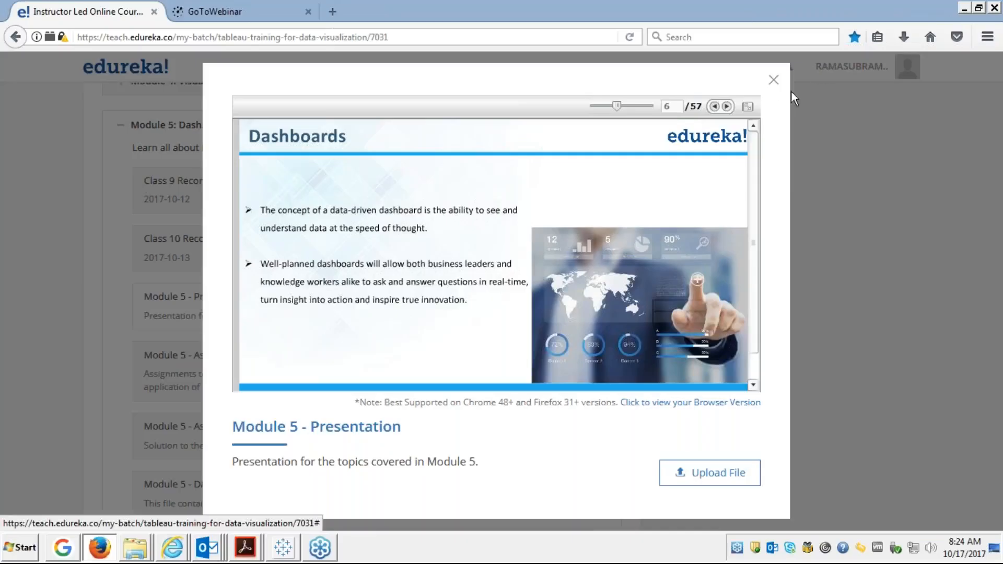
# Advance the slides to 'Building a Dashboard - Opening' and bring back Tableau's Executive Overview dashboard.
pyautogui.click(748, 106)
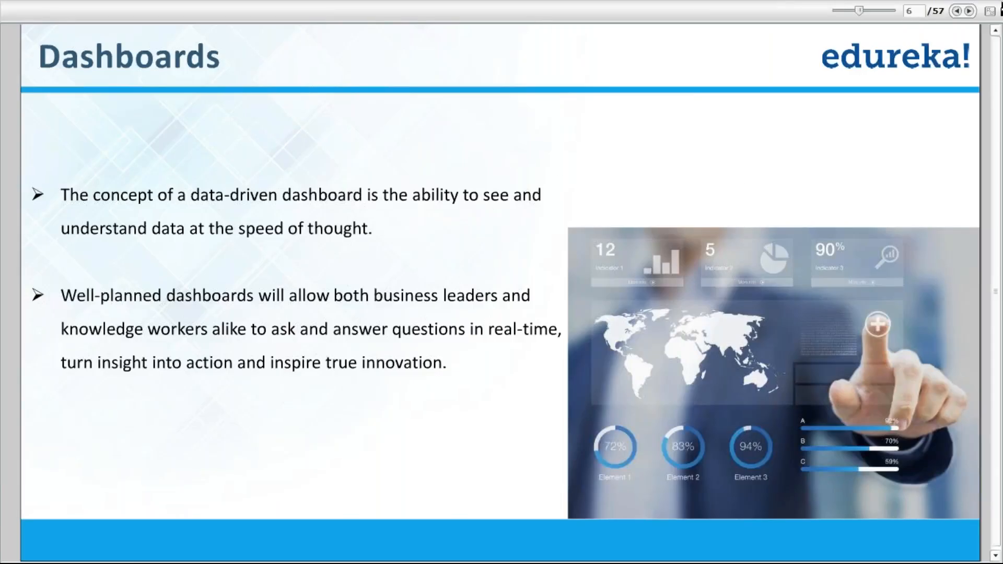
pyautogui.click(969, 12)
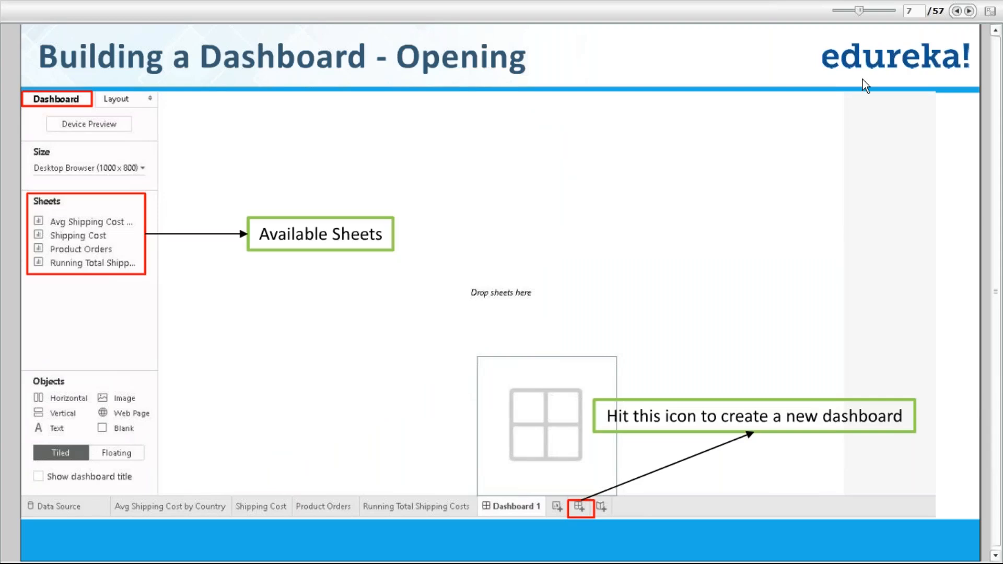
pyautogui.hotkey('alt', 'Tab')
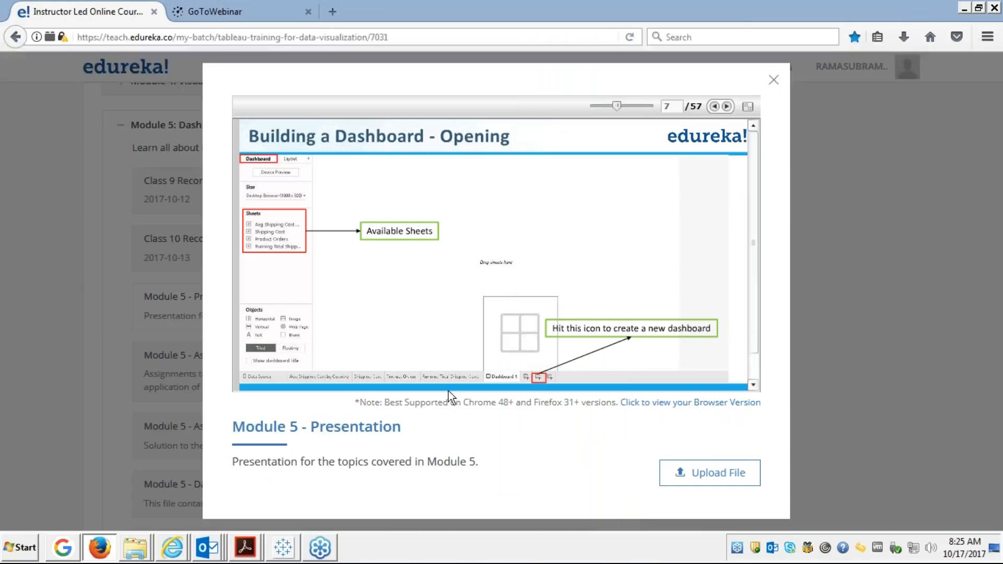
pyautogui.click(282, 548)
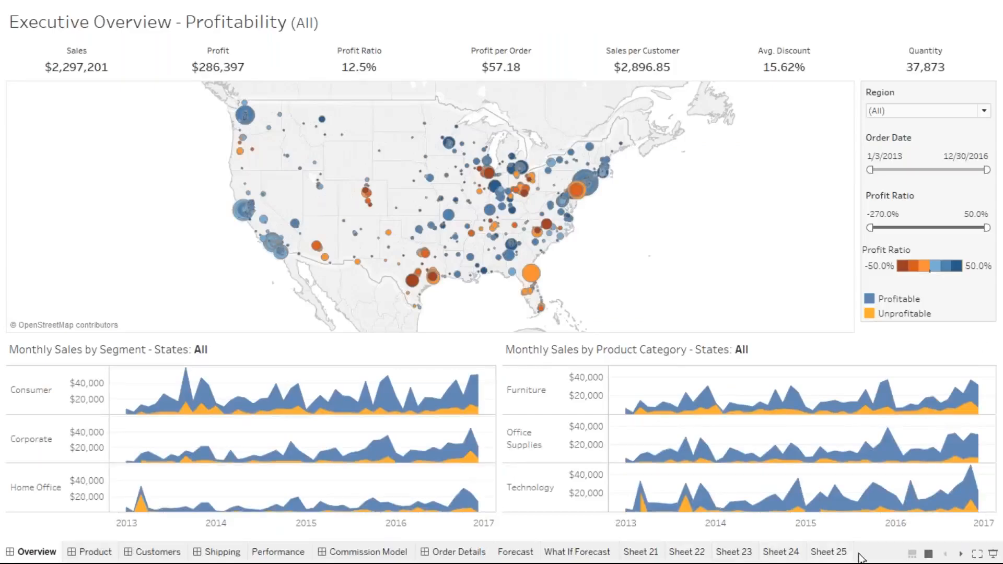
# Exit full screen so the Executive Overview dashboard shows in the normal Tableau workspace.
pyautogui.click(976, 554)
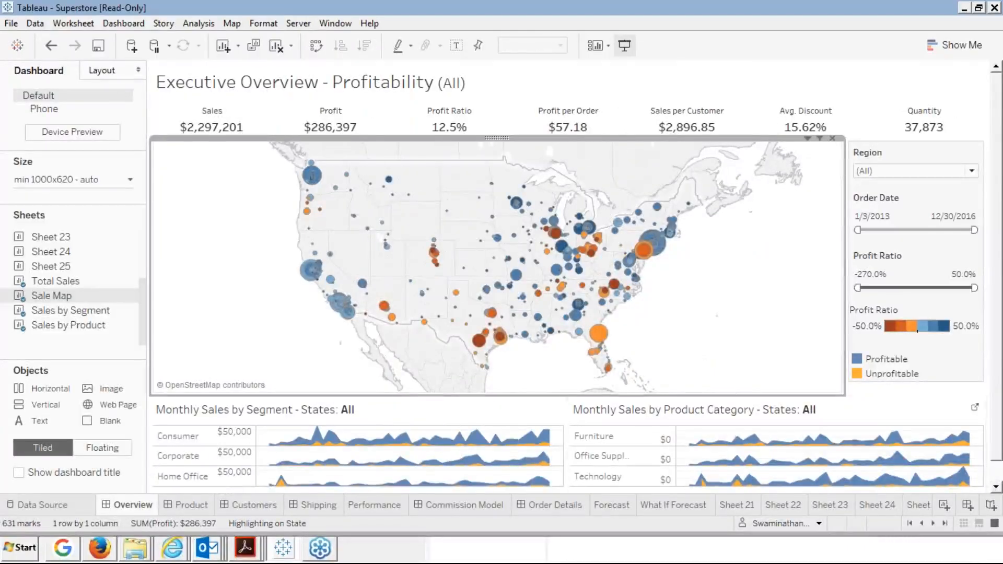
pyautogui.moveTo(868, 507)
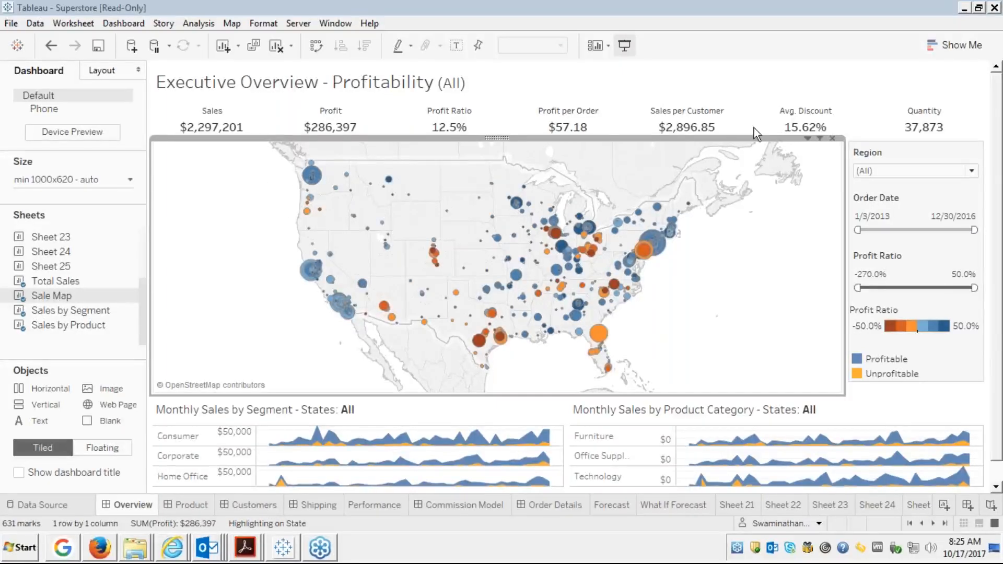
# Create a new empty dashboard, Dashboard 7.
pyautogui.click(966, 503)
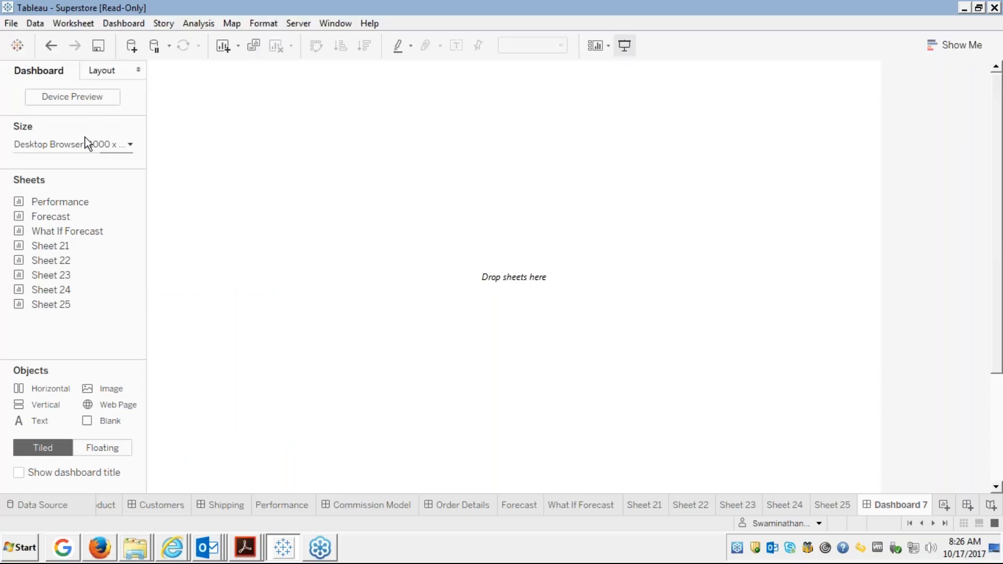
# Set Dashboard 7's size to Range, from 1165×590 px minimum to 1265×690 px maximum.
pyautogui.click(114, 146)
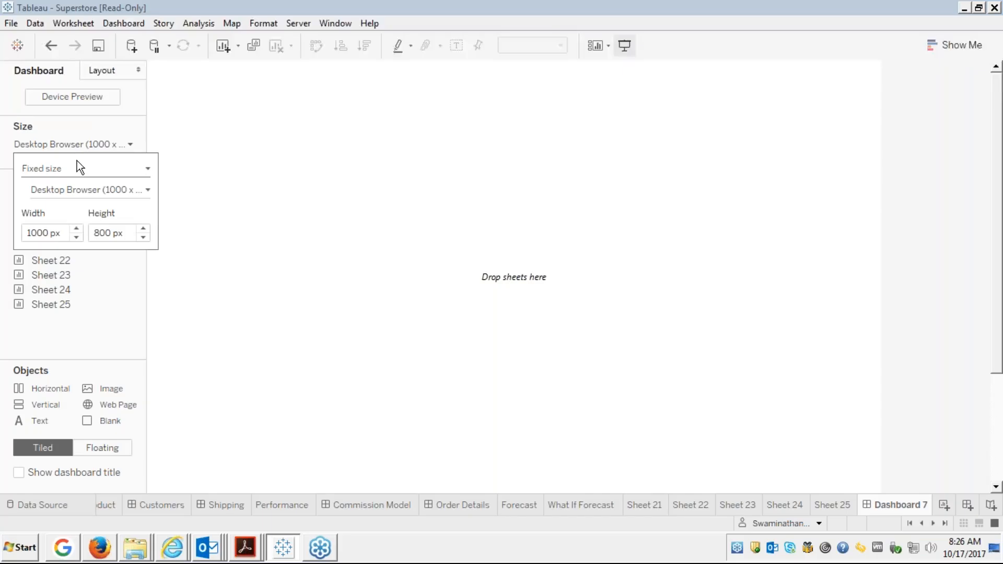
pyautogui.click(68, 172)
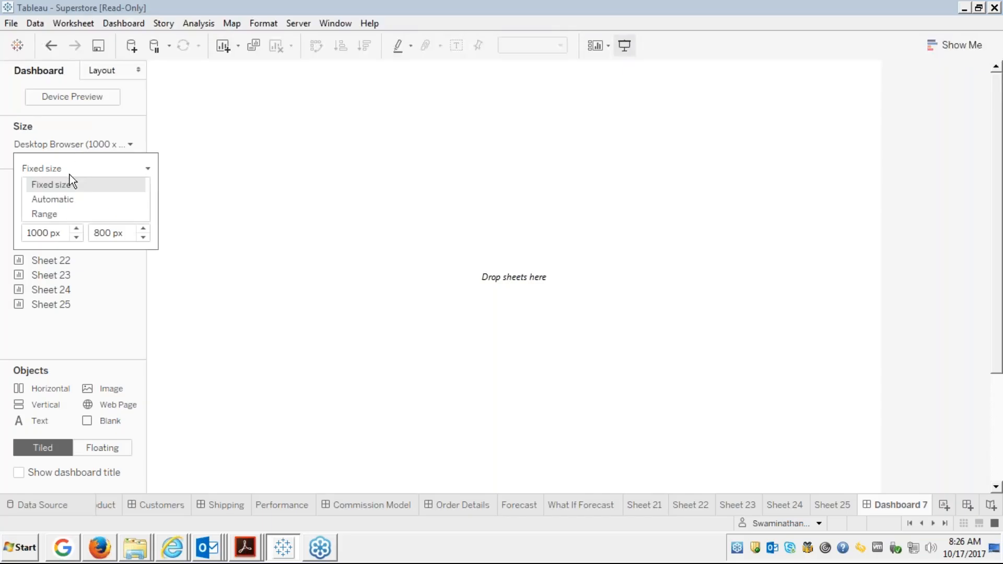
pyautogui.click(76, 199)
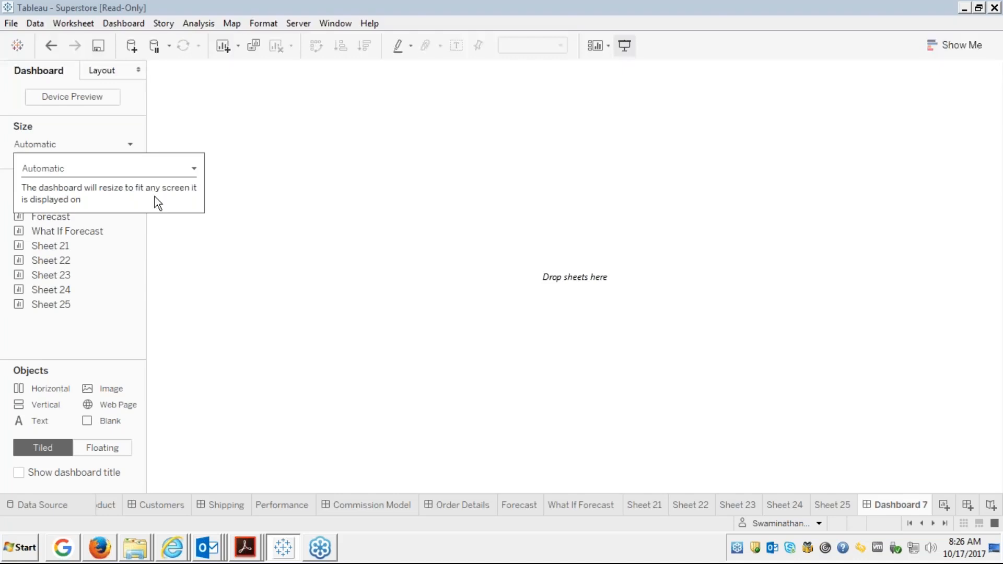
pyautogui.click(129, 256)
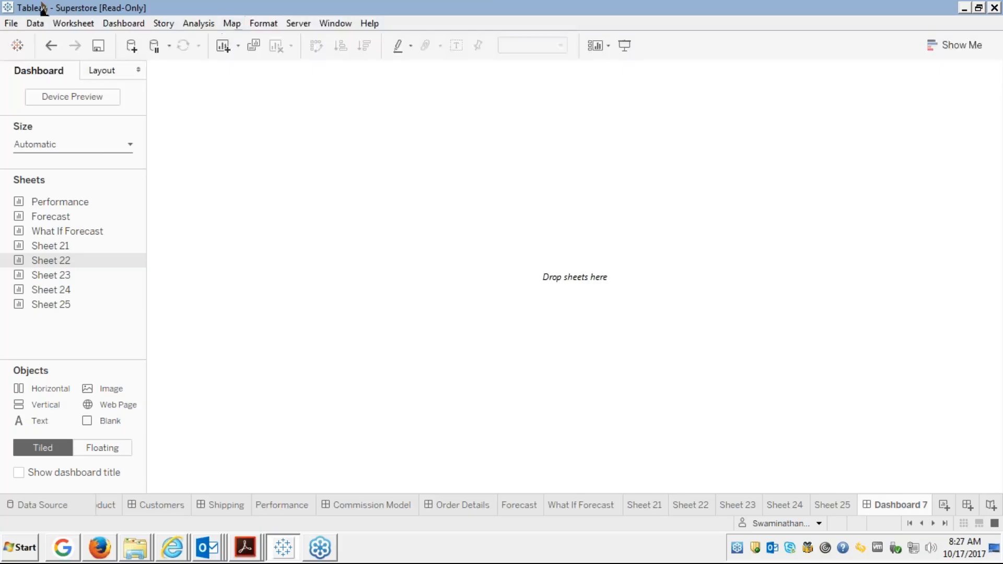
pyautogui.click(94, 143)
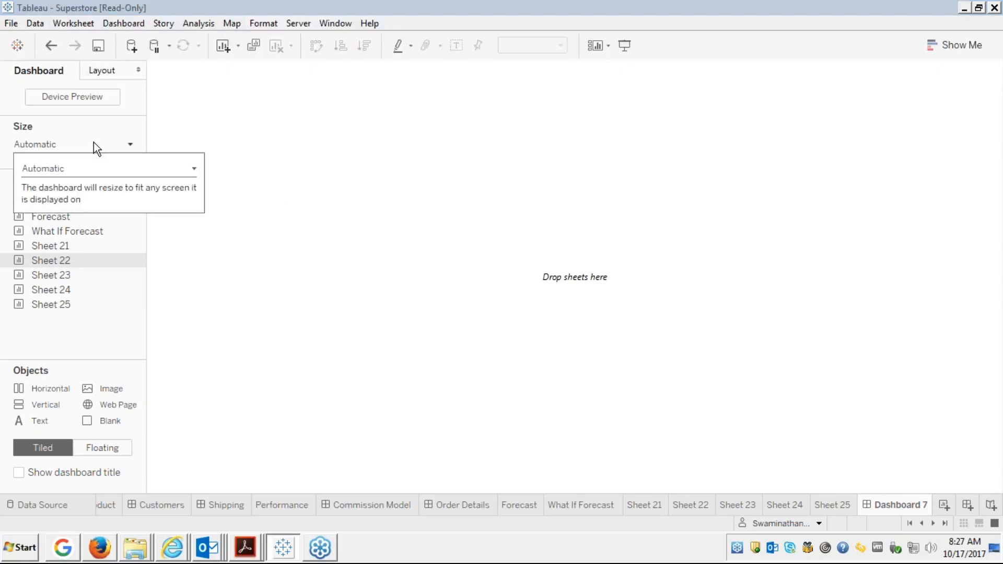
pyautogui.click(86, 149)
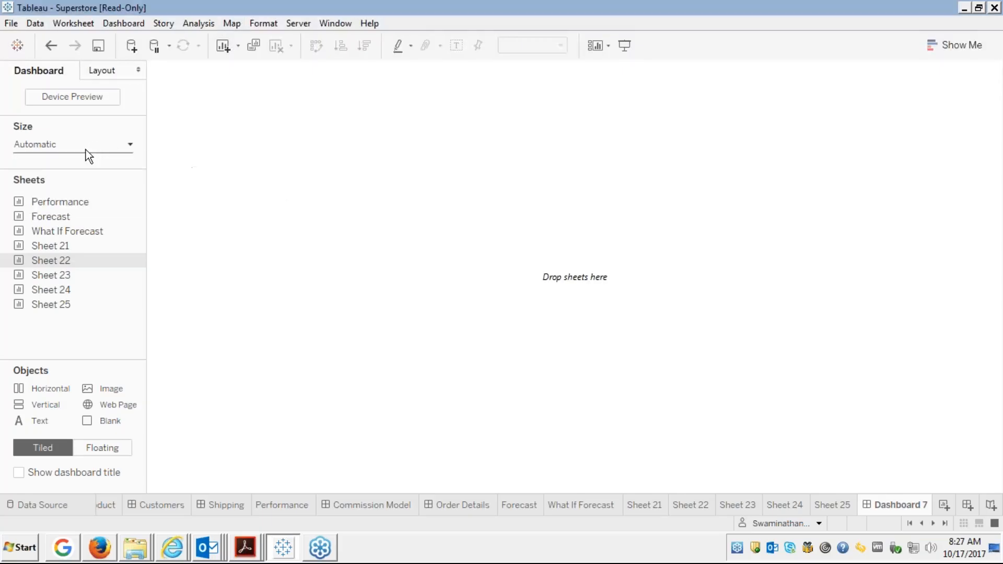
pyautogui.click(58, 148)
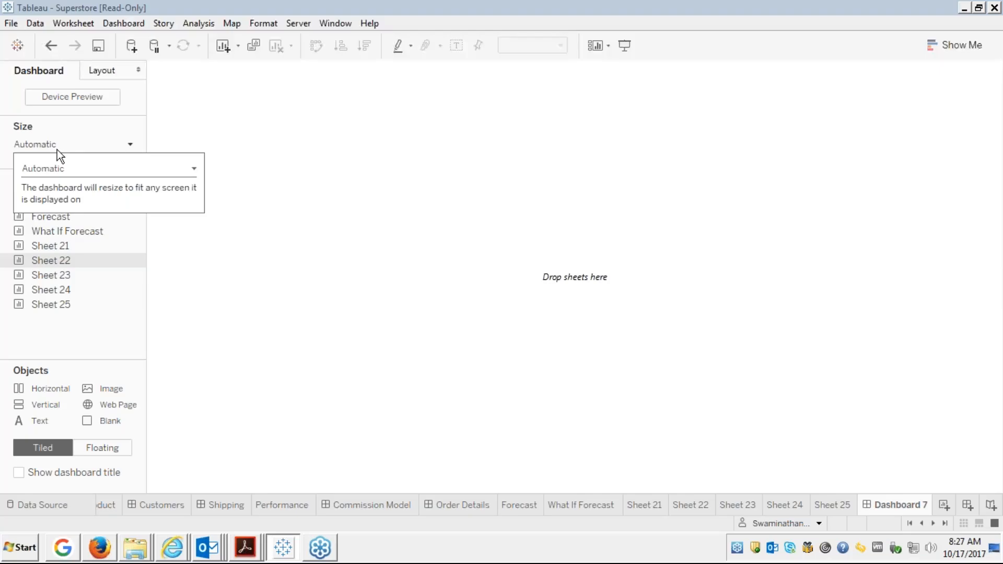
pyautogui.click(64, 167)
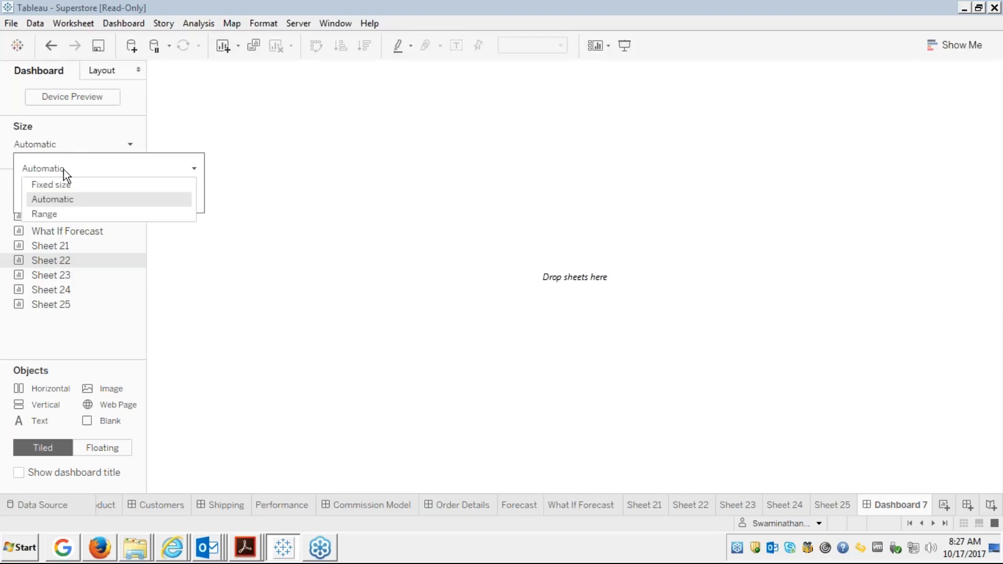
pyautogui.click(41, 215)
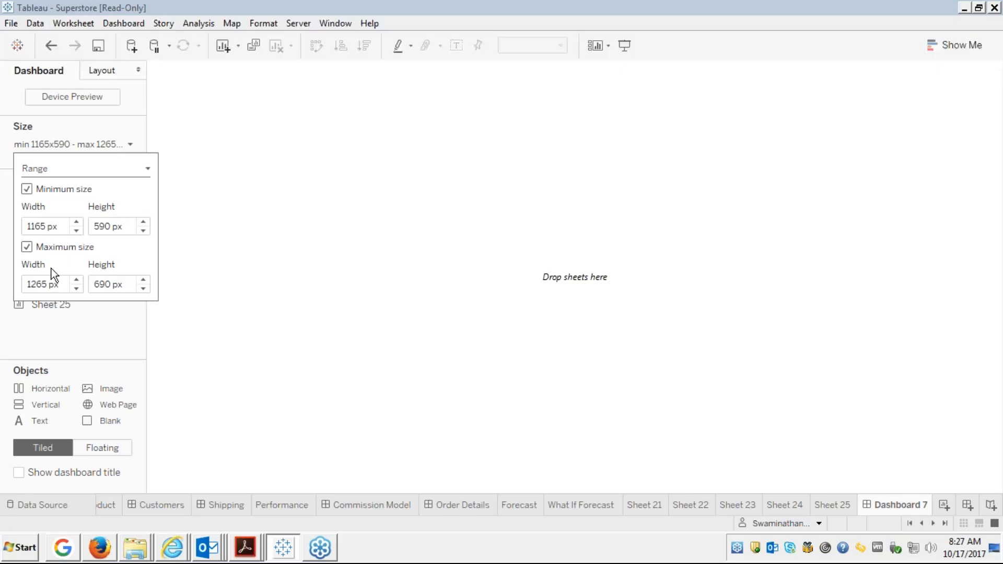
pyautogui.click(190, 265)
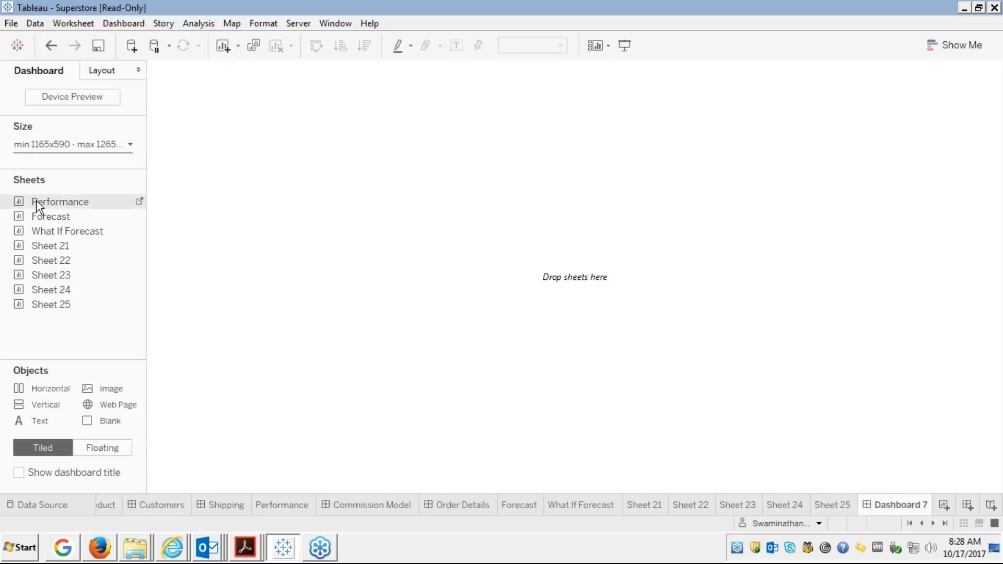
# Try adding the Performance sheet, skip replacing the missing Sales Target file, and dismiss the error.
pyautogui.moveTo(48, 202); pyautogui.dragTo(293, 154)
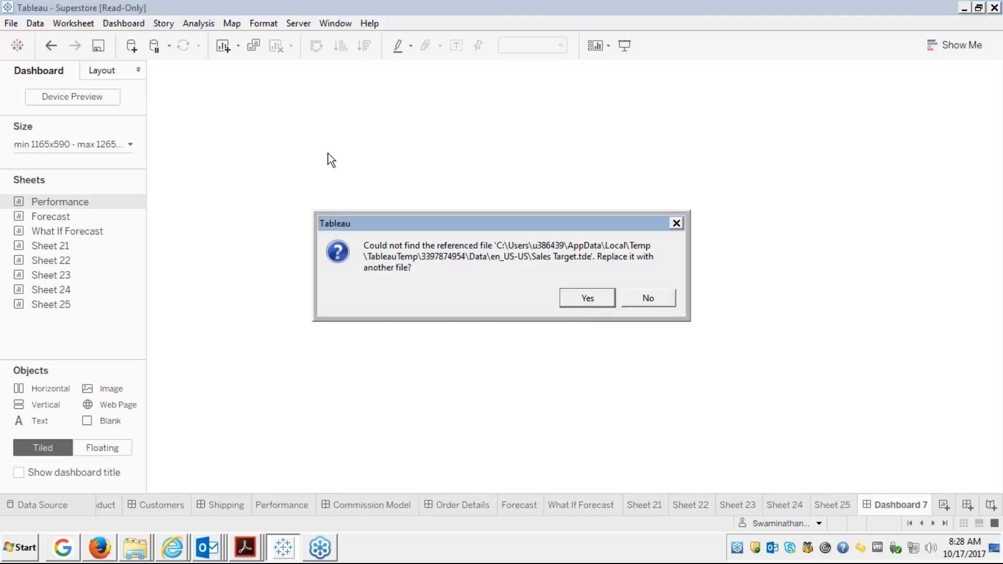
pyautogui.click(584, 302)
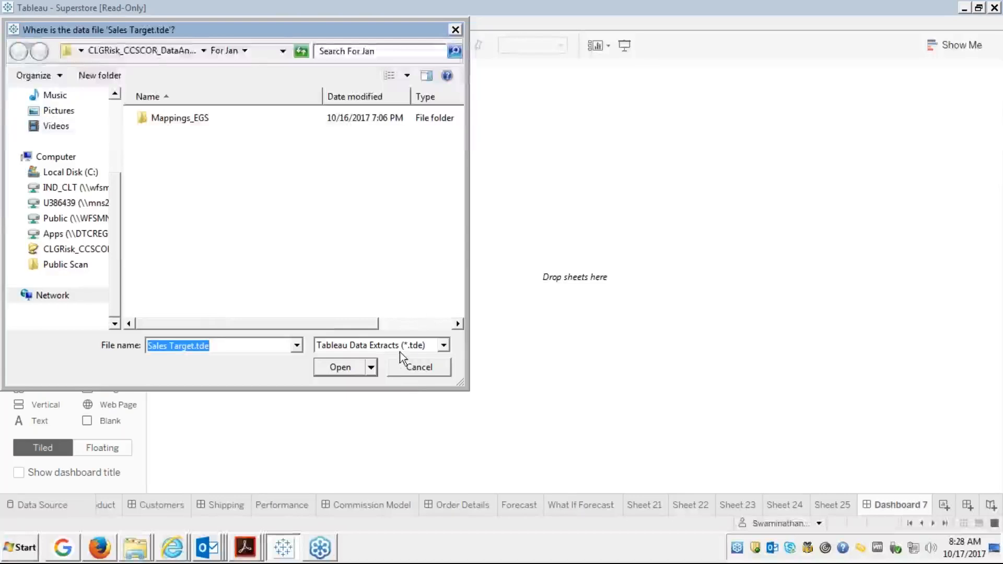
pyautogui.click(415, 369)
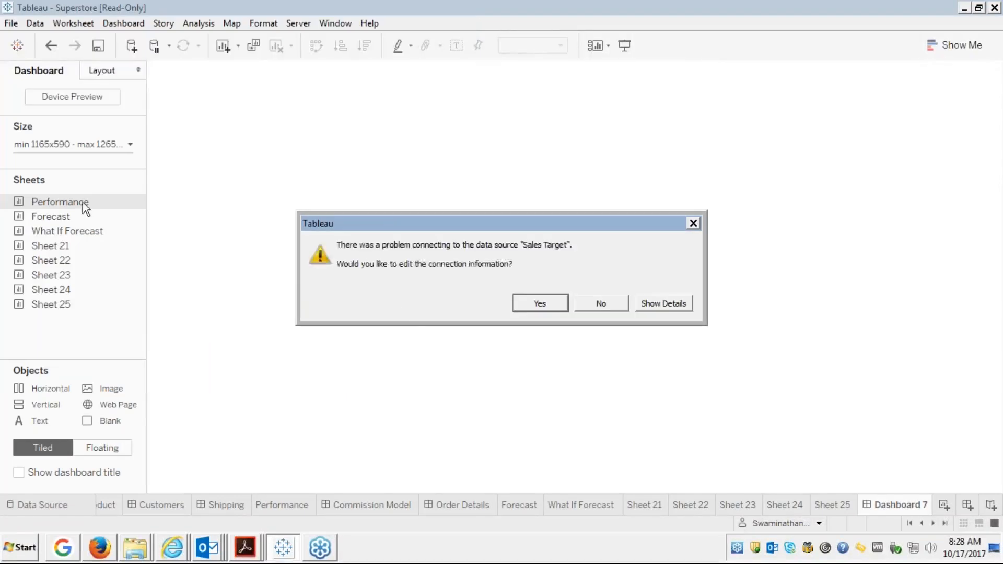
pyautogui.click(602, 310)
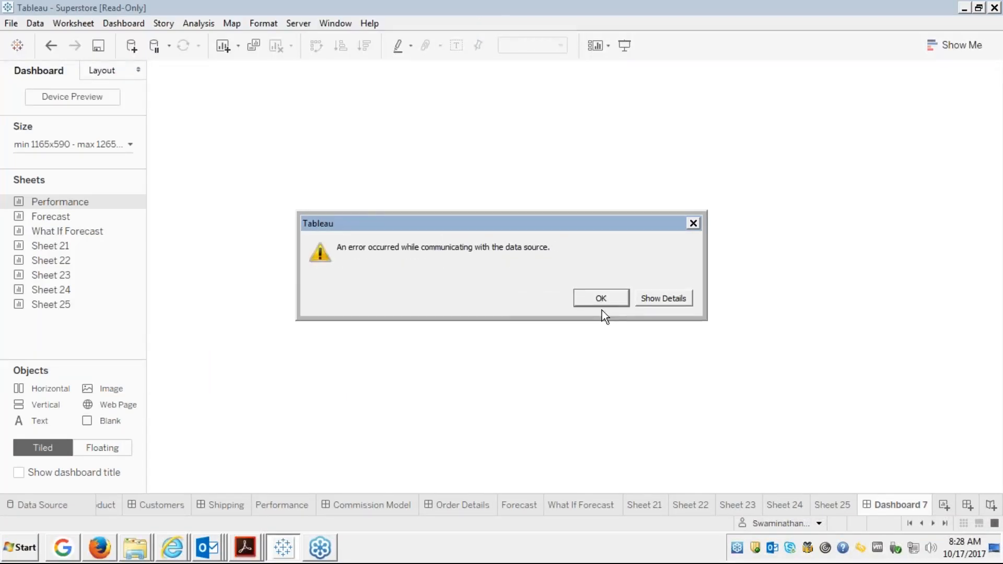
pyautogui.click(624, 300)
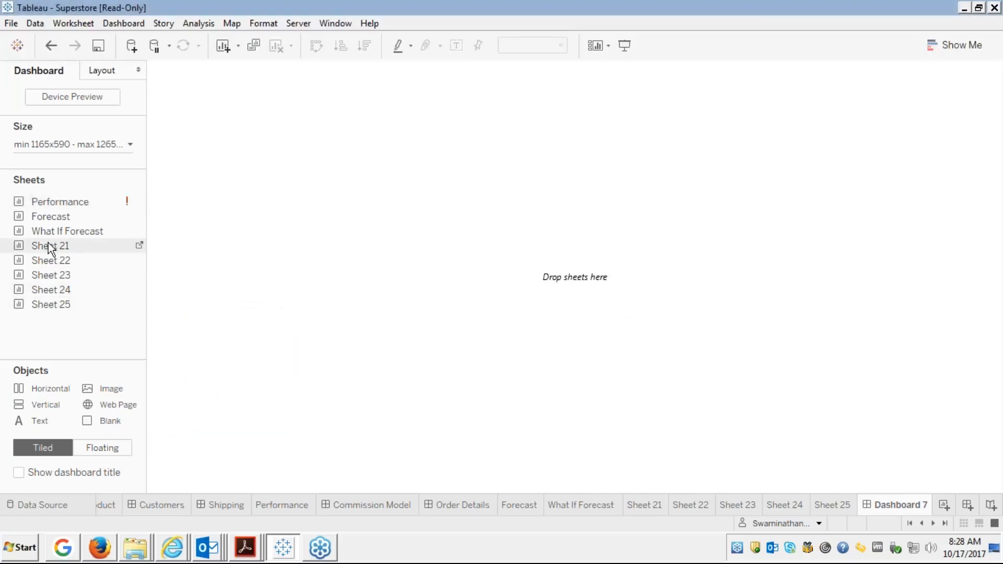
# Place Sheet 21's segment sales forecast on Dashboard 7 and retitle it 'Sales Forecast'.
pyautogui.moveTo(48, 246); pyautogui.dragTo(282, 177)
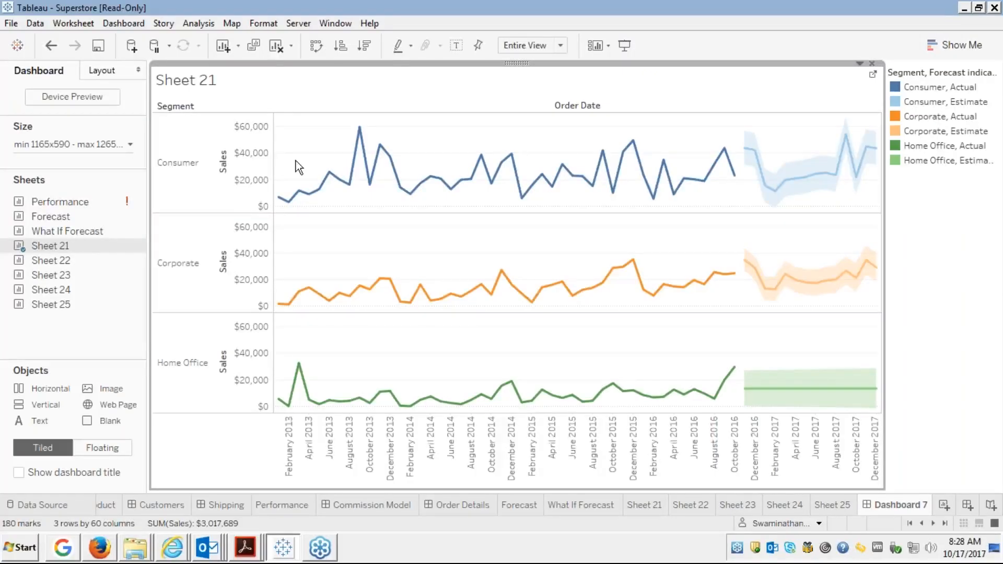
pyautogui.rightClick(204, 85)
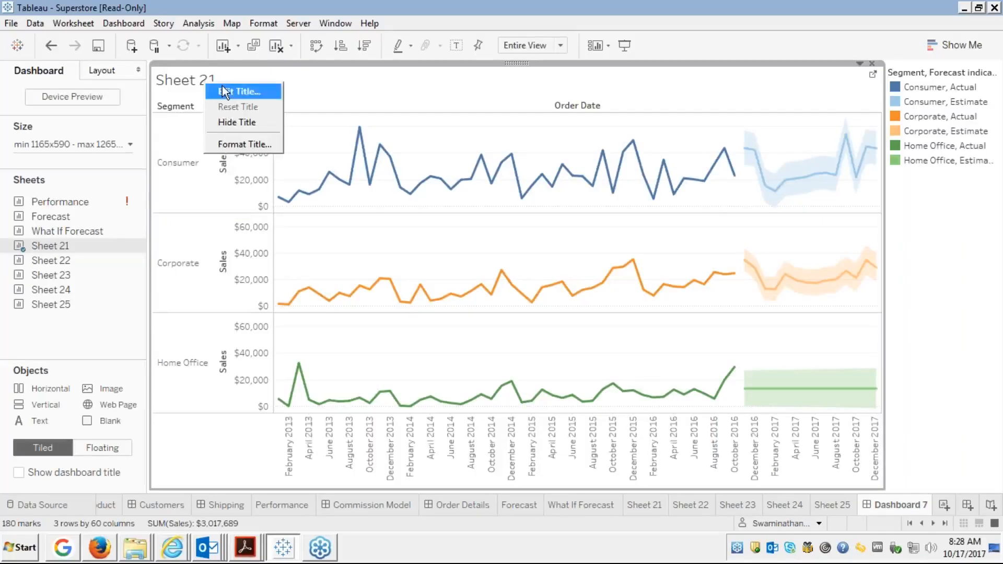
pyautogui.click(225, 90)
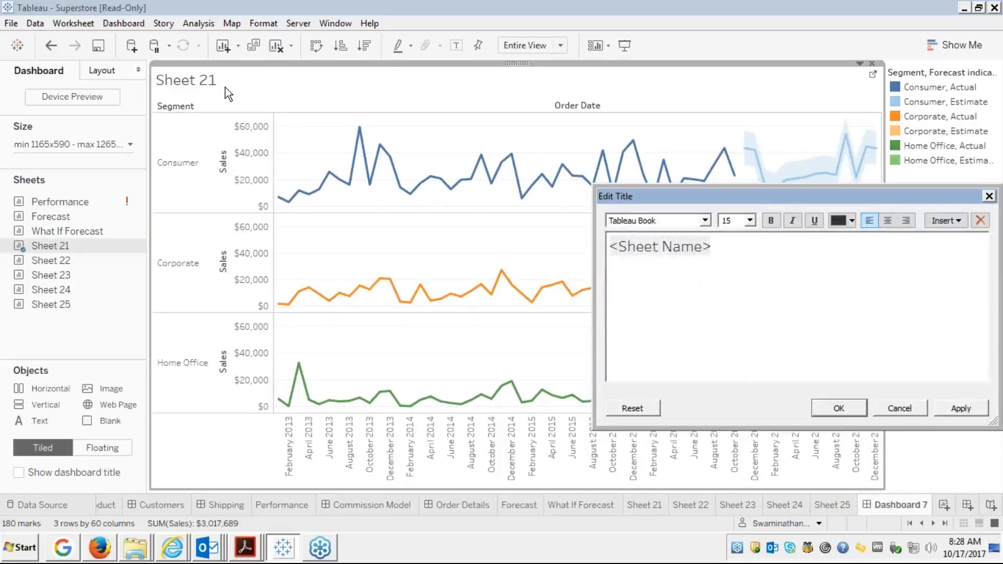
pyautogui.press('Delete')
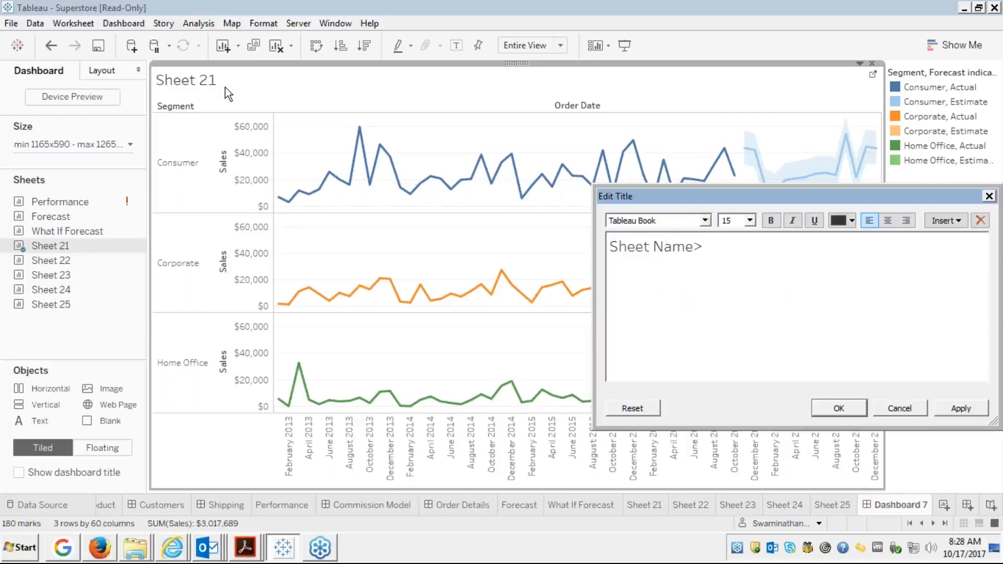
pyautogui.hotkey('ctrl', 'z')
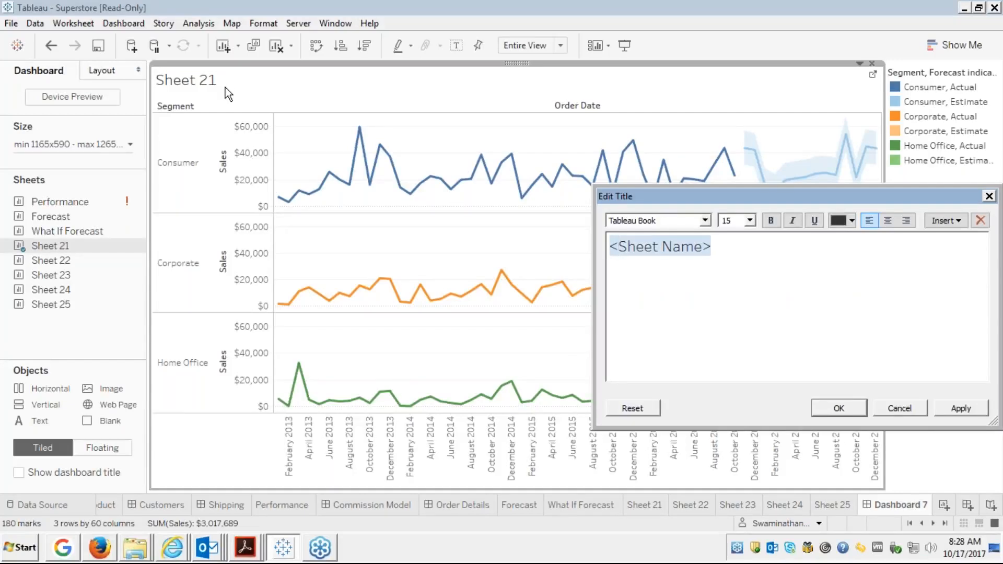
pyautogui.press('Right')
pyautogui.press('Right')
pyautogui.press('Right')
pyautogui.press('Right')
pyautogui.press('Right')
pyautogui.press('Right')
pyautogui.press('Right')
pyautogui.press('Right')
pyautogui.press('Right')
pyautogui.press('Right')
pyautogui.press('Right')
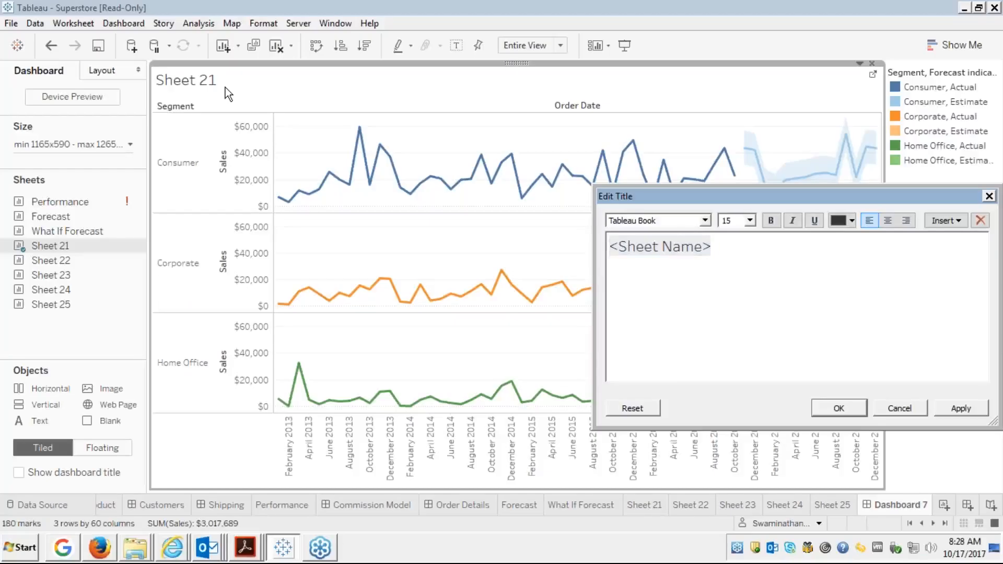
pyautogui.press('BackSpace')
pyautogui.press('BackSpace')
pyautogui.press('BackSpace')
pyautogui.press('BackSpace')
pyautogui.press('BackSpace')
pyautogui.press('BackSpace')
pyautogui.press('BackSpace')
pyautogui.press('BackSpace')
pyautogui.press('BackSpace')
pyautogui.press('BackSpace')
pyautogui.press('BackSpace')
pyautogui.press('BackSpace')
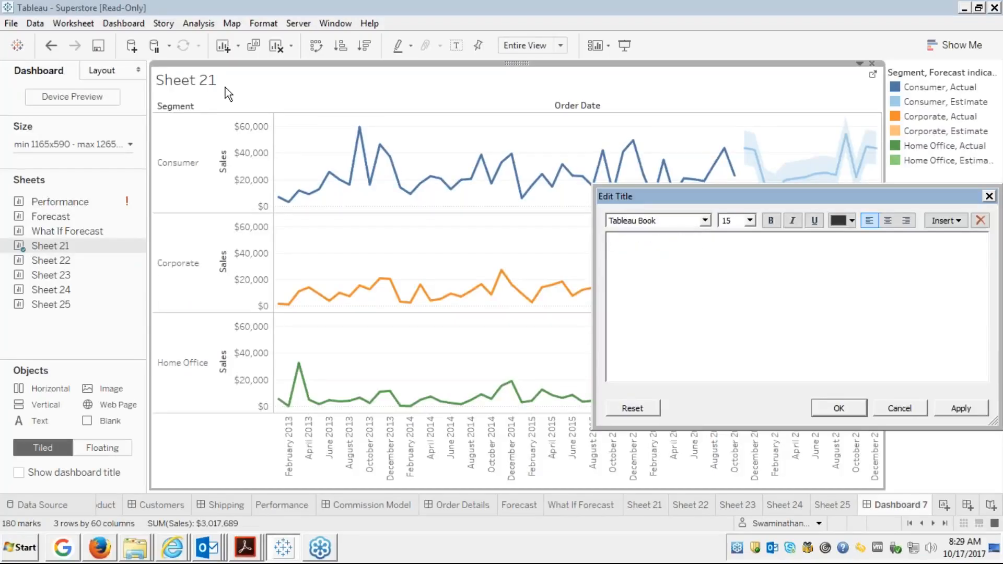
pyautogui.write('Sales Forecas')
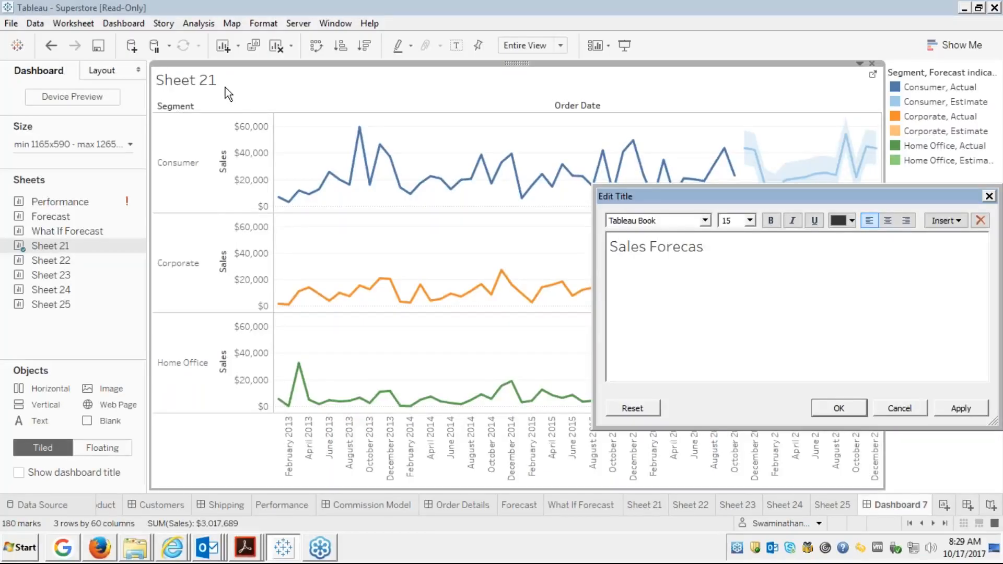
pyautogui.write('t')
pyautogui.click(951, 410)
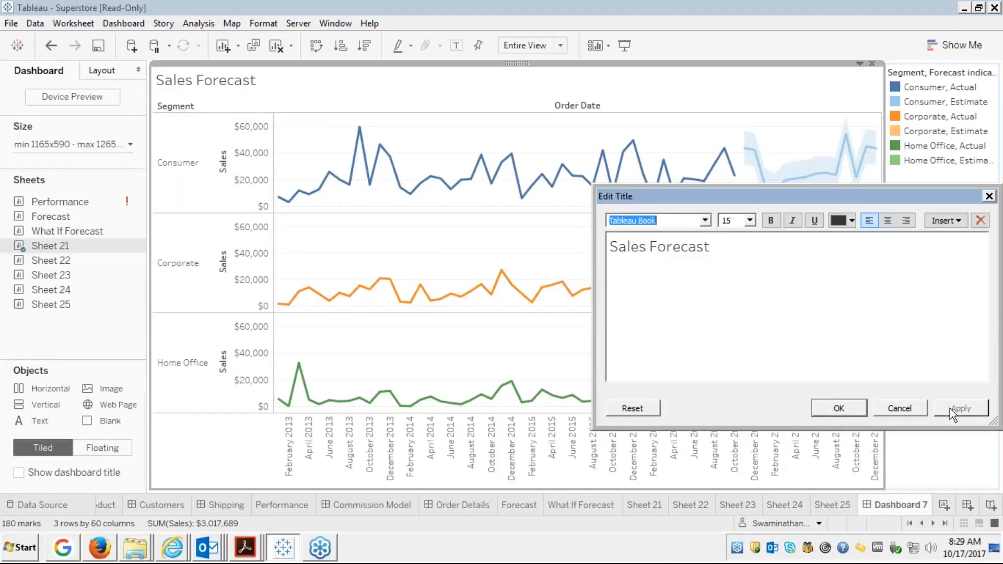
pyautogui.click(832, 406)
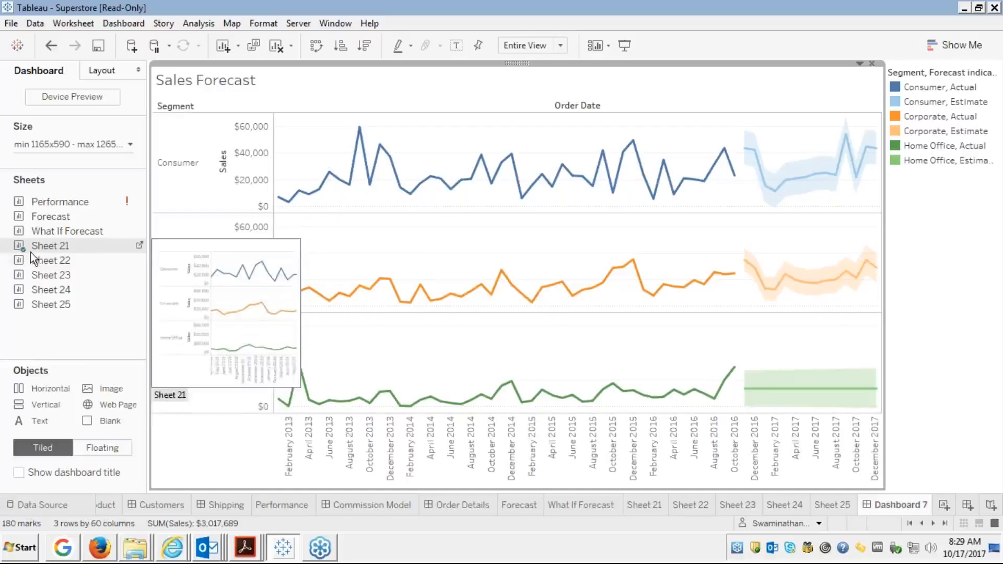
# Add Sheet 22's crosstab below the Sales Forecast chart, then remove it again.
pyautogui.moveTo(105, 272)
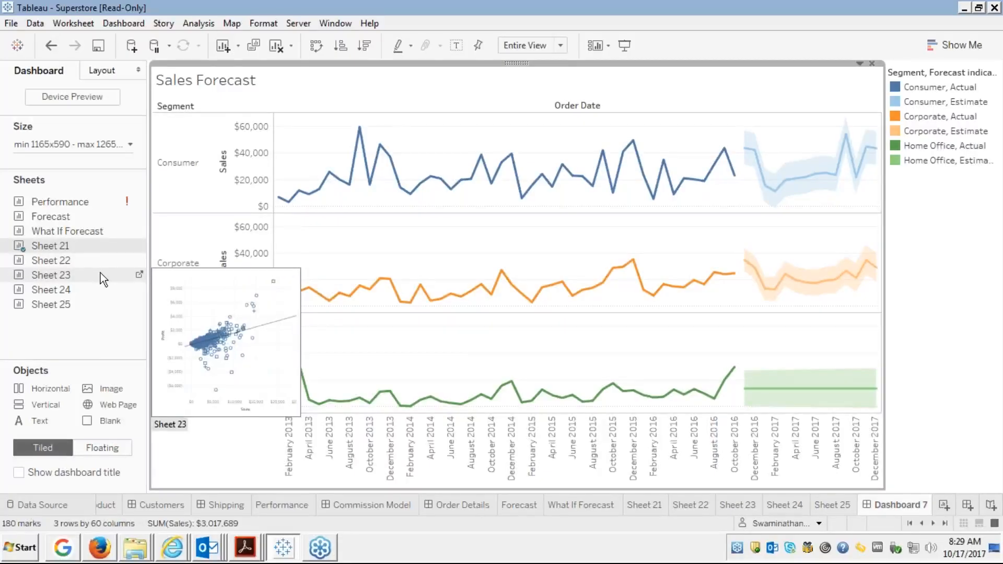
pyautogui.moveTo(63, 263)
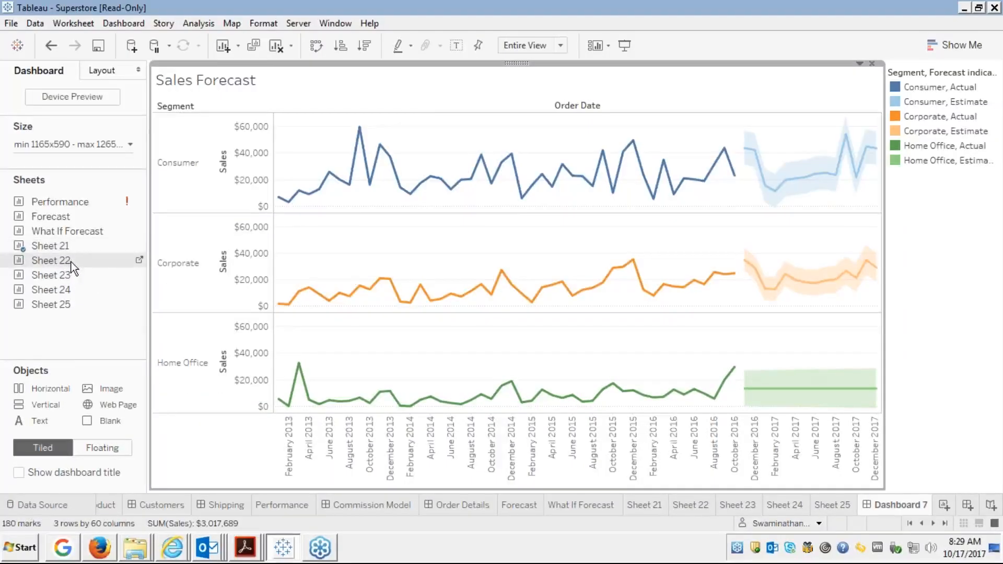
pyautogui.moveTo(71, 262); pyautogui.dragTo(187, 262)
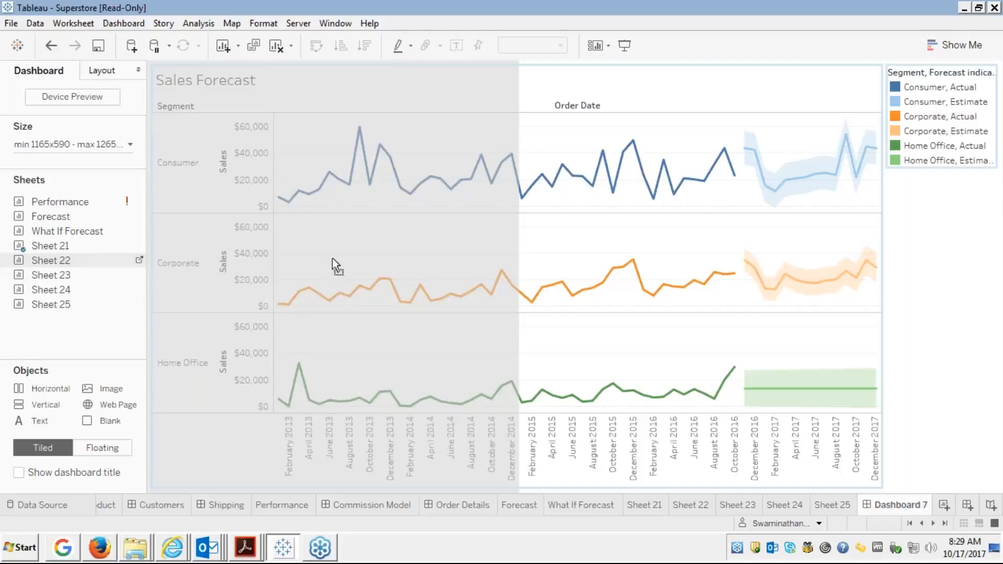
pyautogui.moveTo(462, 289)
pyautogui.mouseDown()
pyautogui.moveTo(591, 282)
pyautogui.moveTo(631, 292)
pyautogui.moveTo(581, 347)
pyautogui.moveTo(533, 358)
pyautogui.moveTo(411, 256)
pyautogui.mouseUp()
pyautogui.moveTo(413, 255)
pyautogui.mouseDown()
pyautogui.moveTo(442, 268)
pyautogui.moveTo(528, 345)
pyautogui.mouseUp()
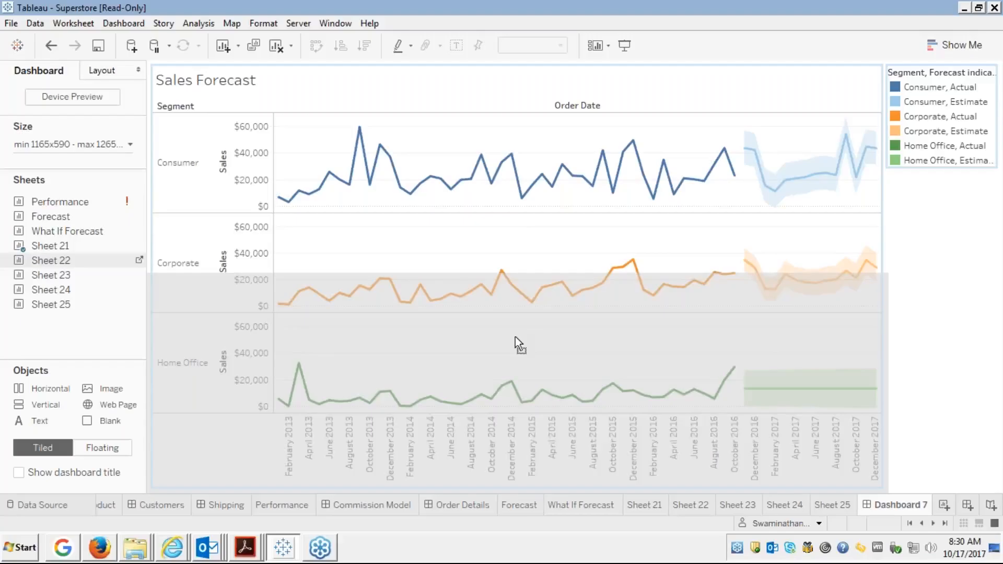
pyautogui.moveTo(515, 337)
pyautogui.mouseDown()
pyautogui.moveTo(78, 246)
pyautogui.moveTo(51, 271)
pyautogui.mouseUp()
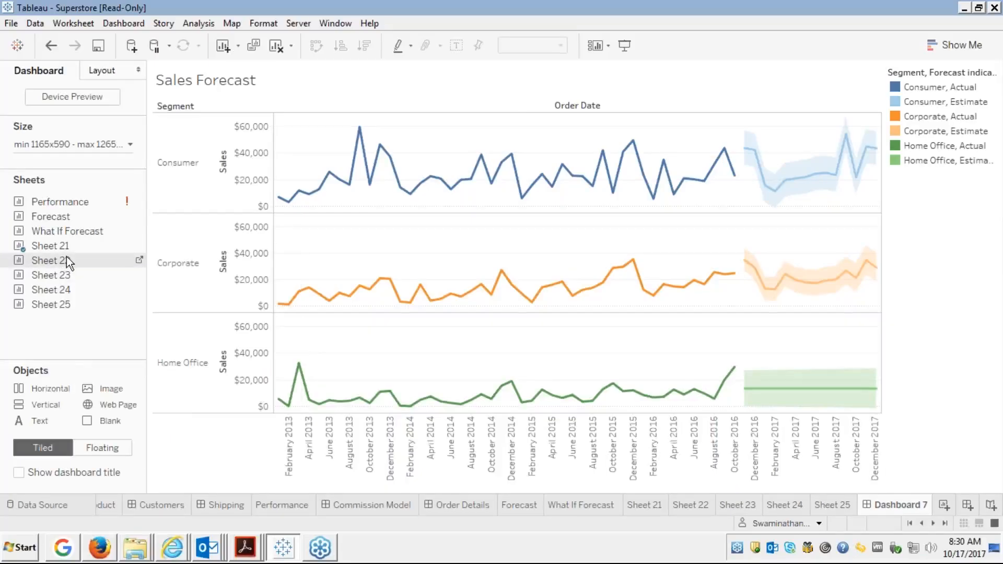
pyautogui.moveTo(79, 262); pyautogui.dragTo(237, 293)
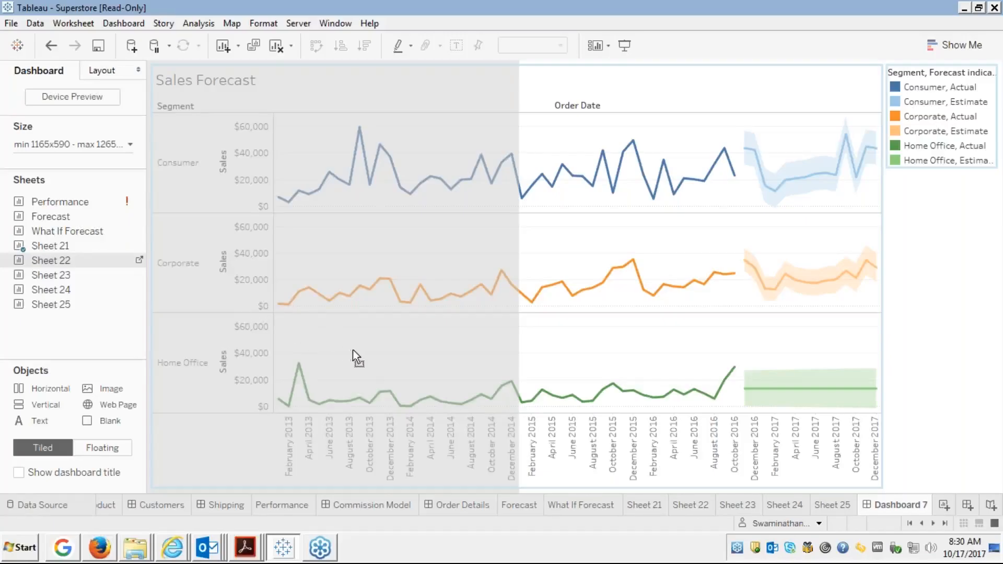
pyautogui.moveTo(381, 356); pyautogui.dragTo(462, 350)
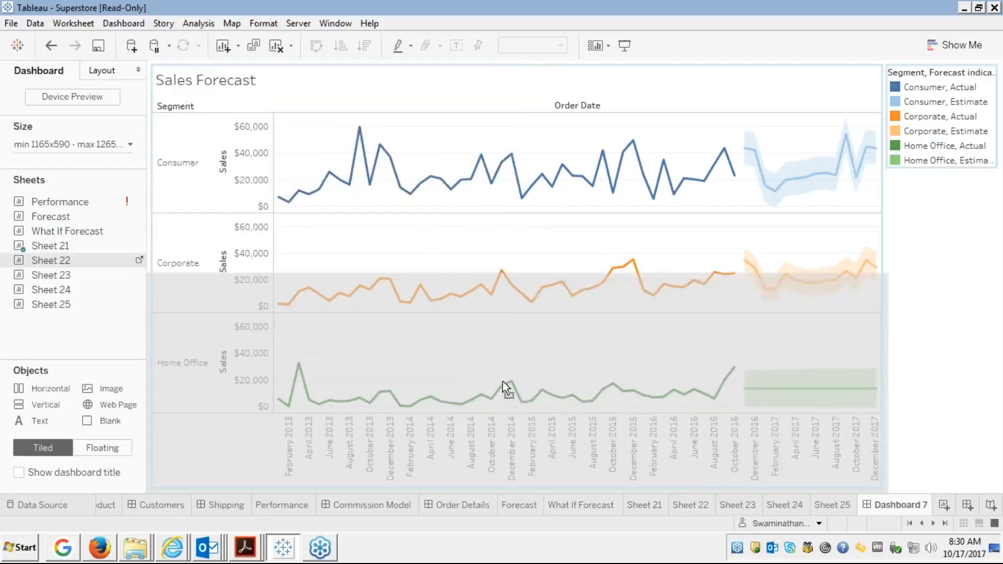
pyautogui.moveTo(502, 381); pyautogui.dragTo(363, 259)
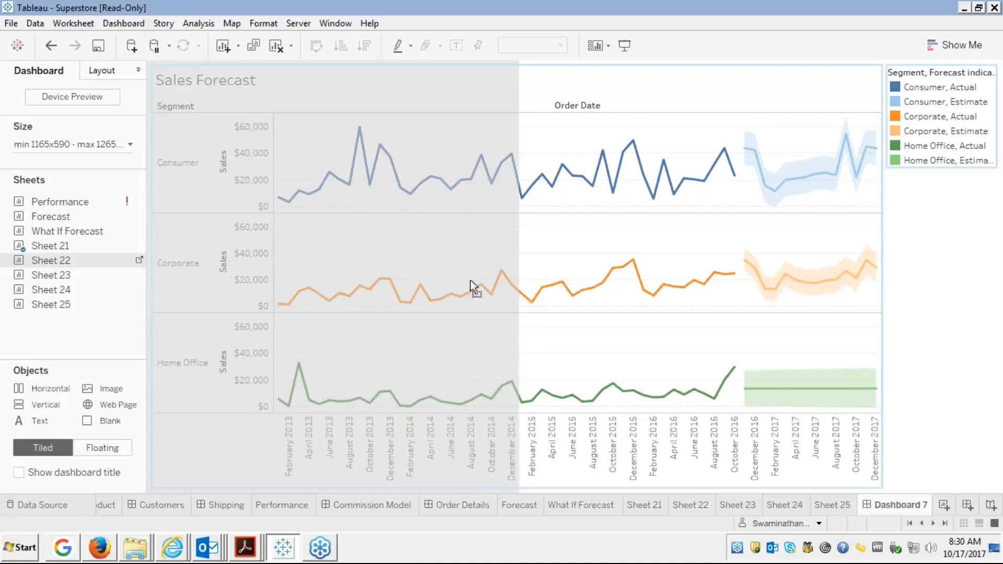
pyautogui.moveTo(470, 280)
pyautogui.mouseDown()
pyautogui.moveTo(529, 292)
pyautogui.moveTo(535, 305)
pyautogui.moveTo(299, 234)
pyautogui.moveTo(377, 236)
pyautogui.moveTo(504, 301)
pyautogui.moveTo(562, 314)
pyautogui.mouseUp()
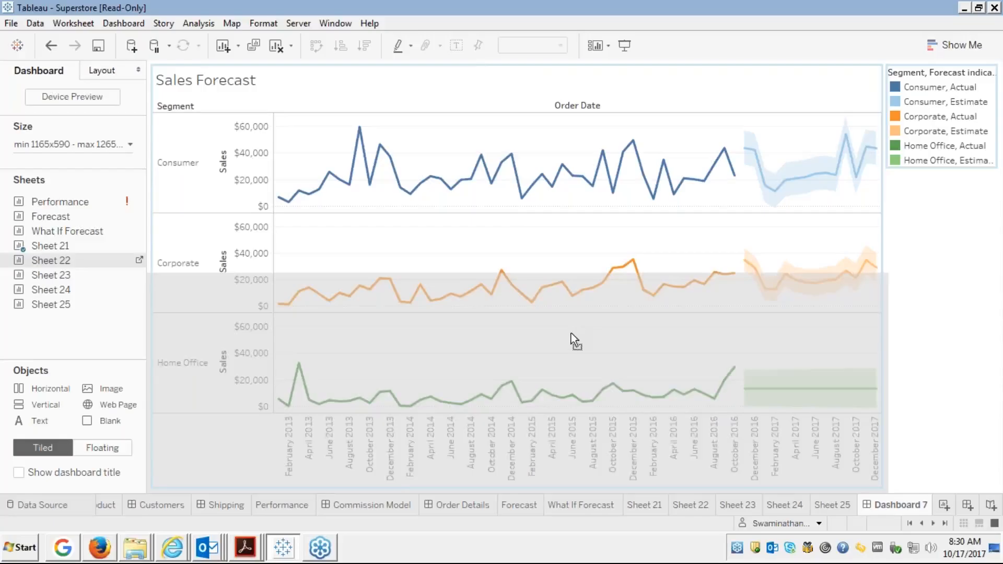
pyautogui.moveTo(569, 339); pyautogui.dragTo(567, 343)
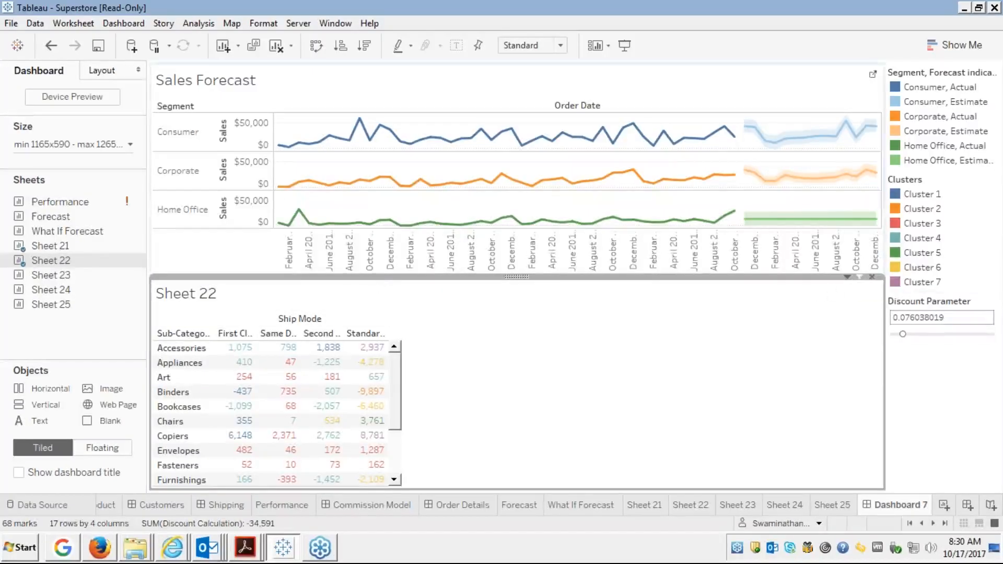
pyautogui.click(871, 277)
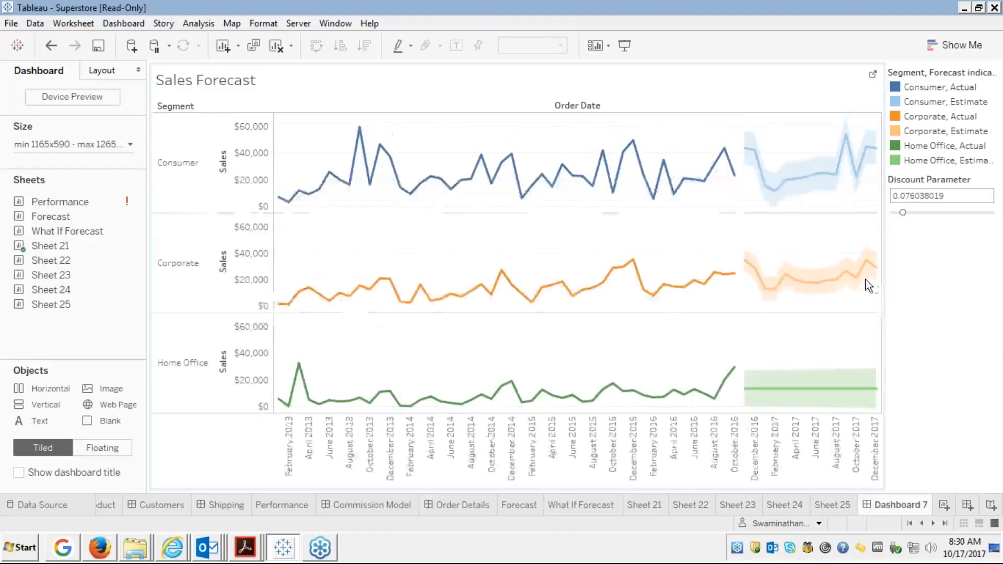
pyautogui.moveTo(21, 209)
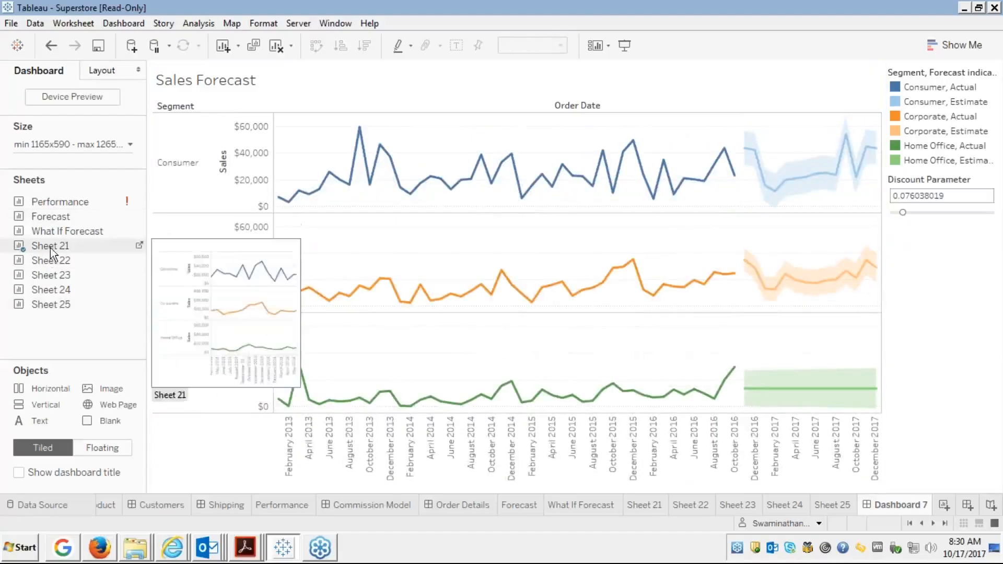
# Place Sheet 22 above Sales Forecast and set its fit to Entire View to show all 17 sub-categories.
pyautogui.moveTo(40, 259)
pyautogui.mouseDown()
pyautogui.moveTo(170, 277)
pyautogui.moveTo(149, 189)
pyautogui.moveTo(262, 180)
pyautogui.moveTo(432, 131)
pyautogui.mouseUp()
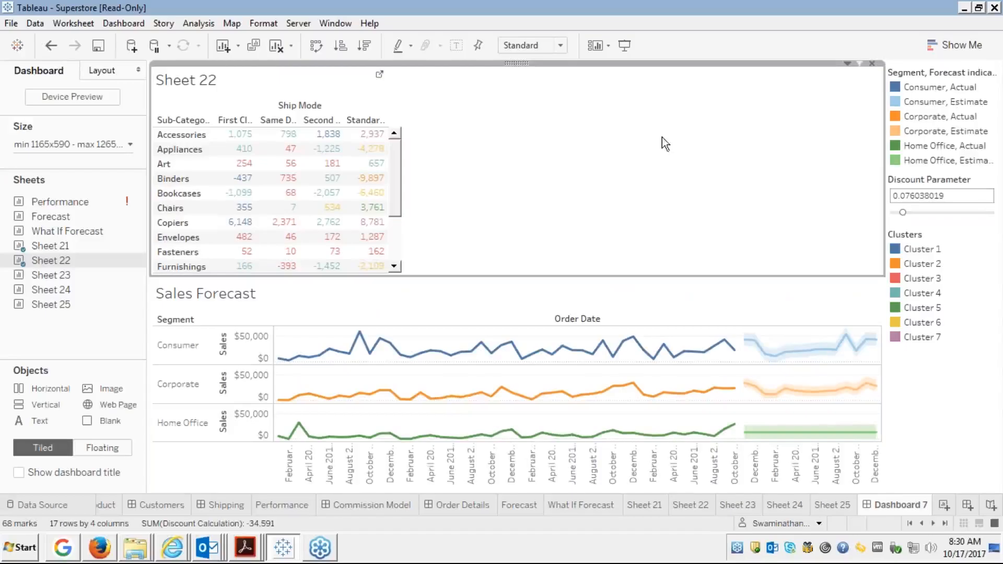
pyautogui.click(561, 46)
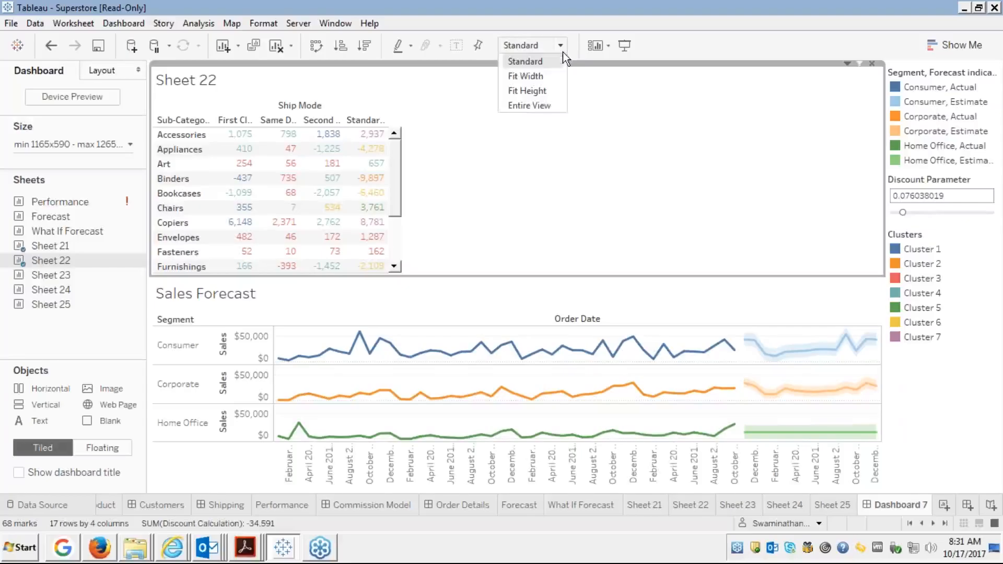
pyautogui.click(522, 109)
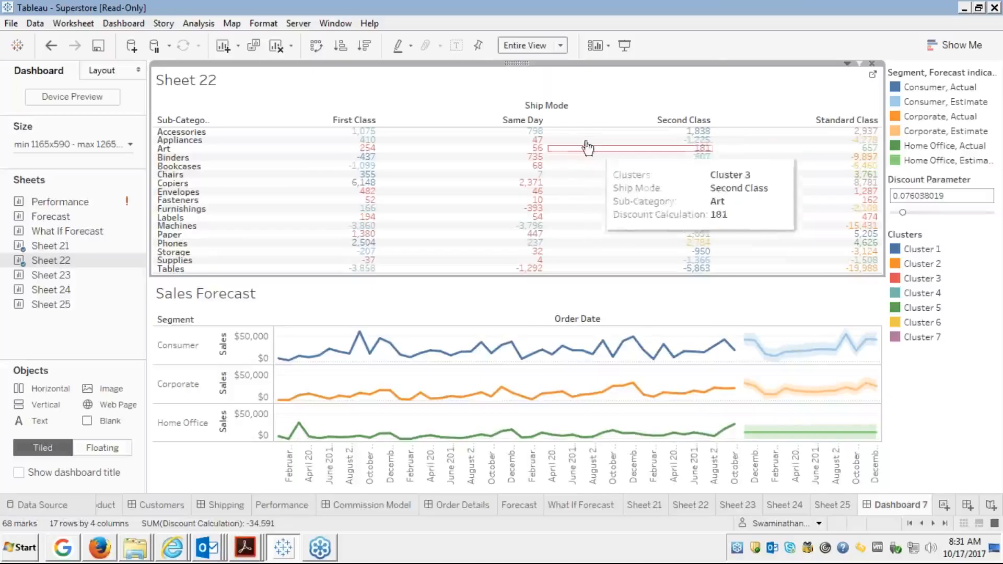
# Hide the crosstab's Sheet 22 title, then select the Sales Forecast and crosstab zones in turn.
pyautogui.rightClick(256, 84)
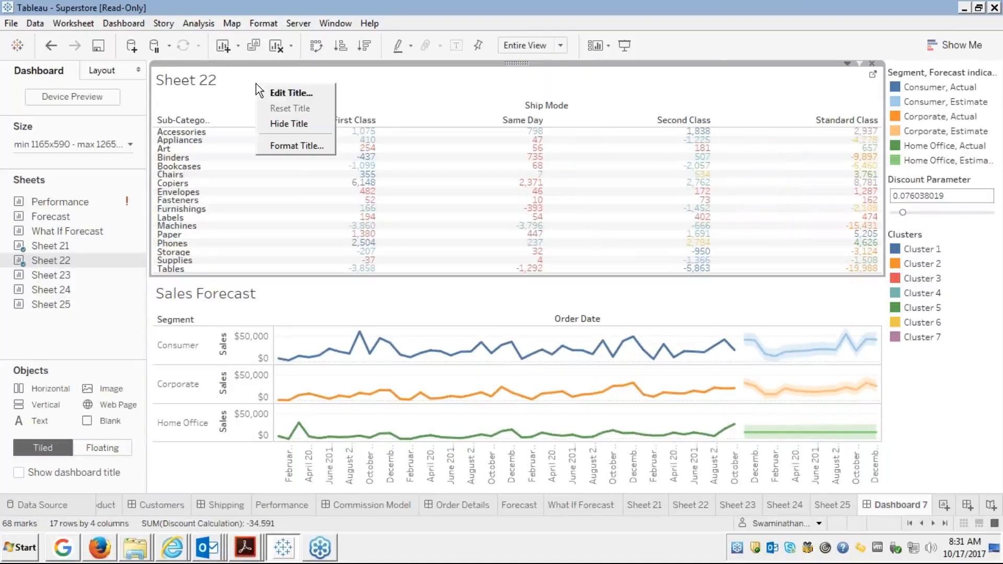
pyautogui.click(288, 127)
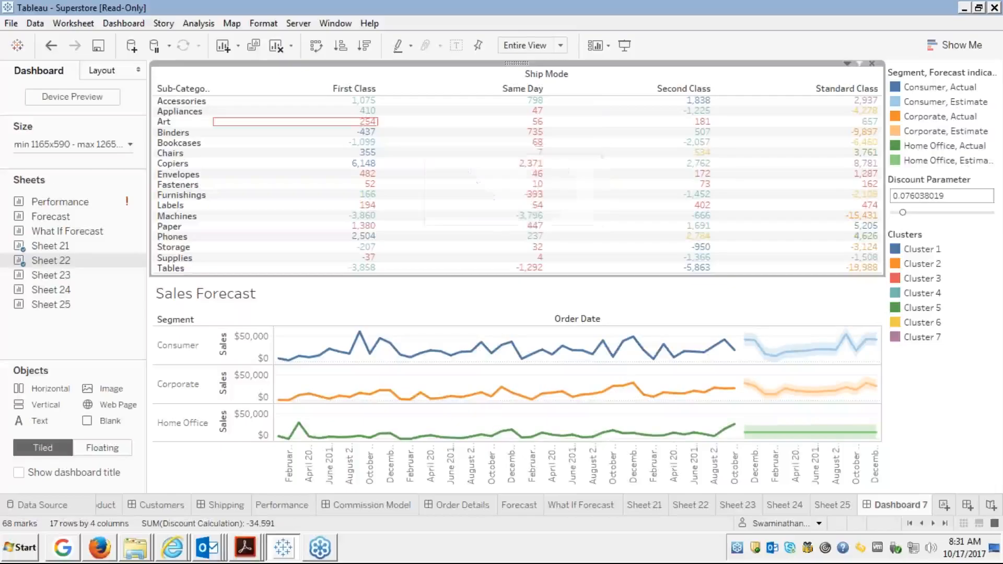
pyautogui.moveTo(800, 209)
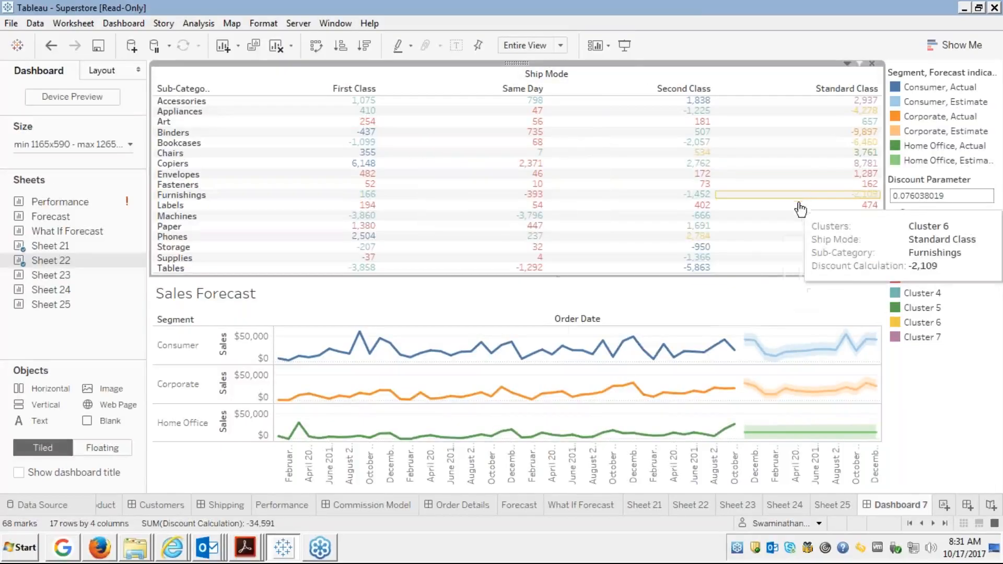
pyautogui.click(408, 301)
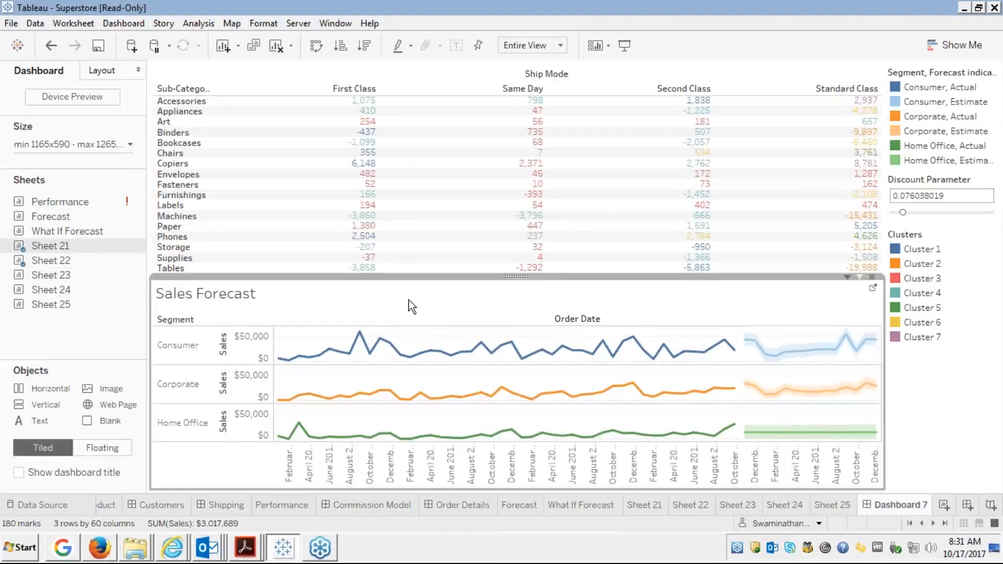
pyautogui.click(295, 113)
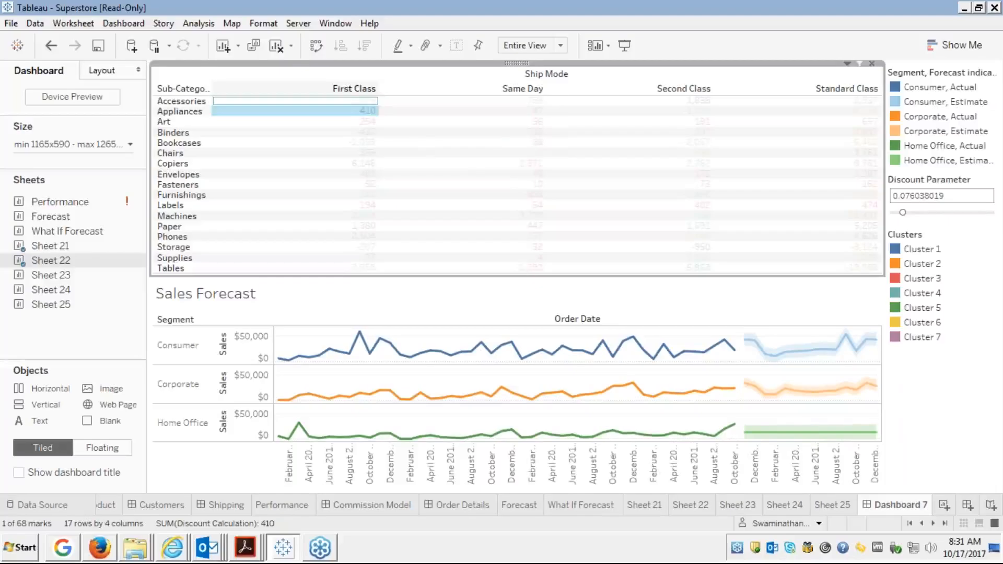
pyautogui.click(365, 111)
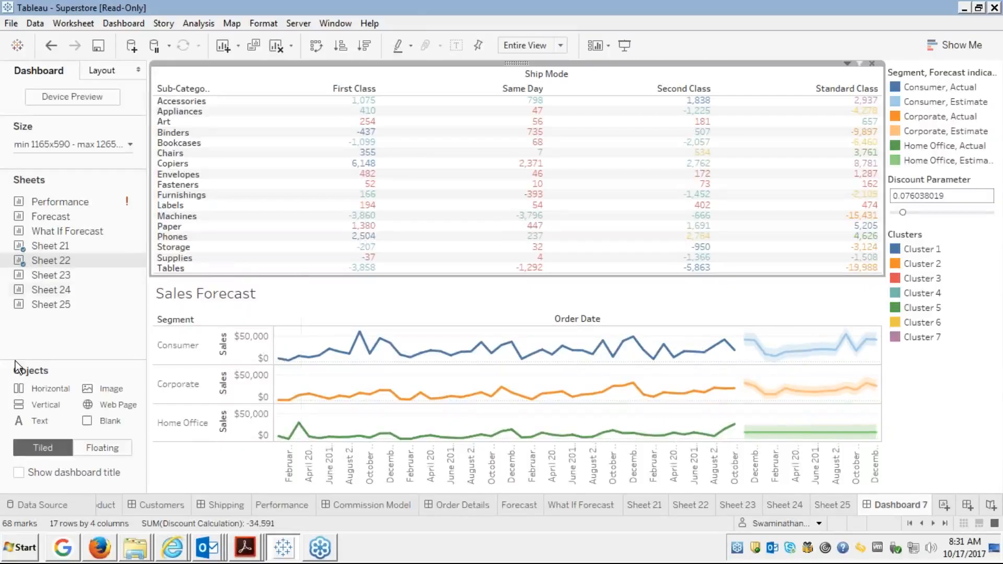
pyautogui.moveTo(55, 261)
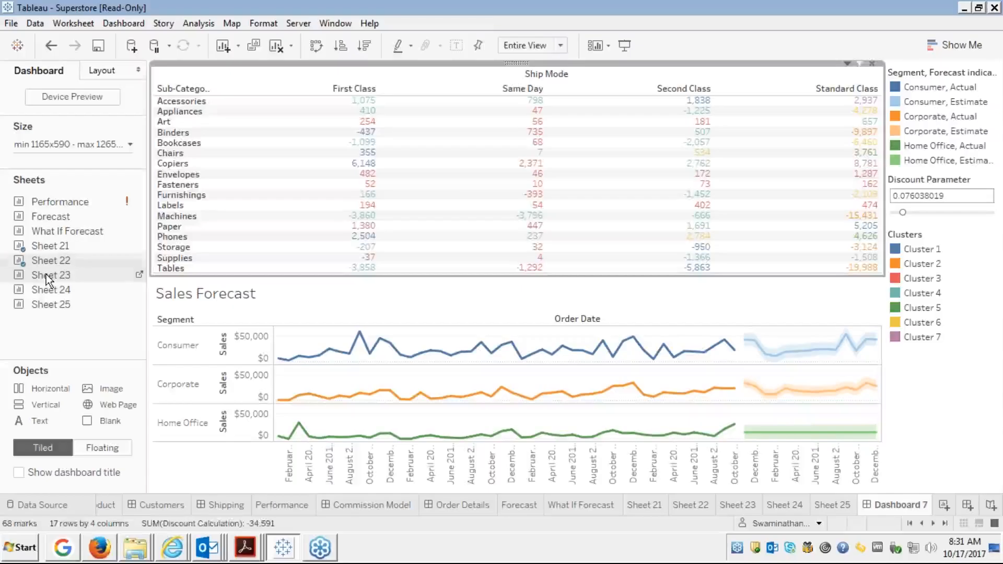
# Add Sheet 23 at the crosstab's upper right and reset the crosstab to Standard fit.
pyautogui.moveTo(73, 277); pyautogui.dragTo(460, 217)
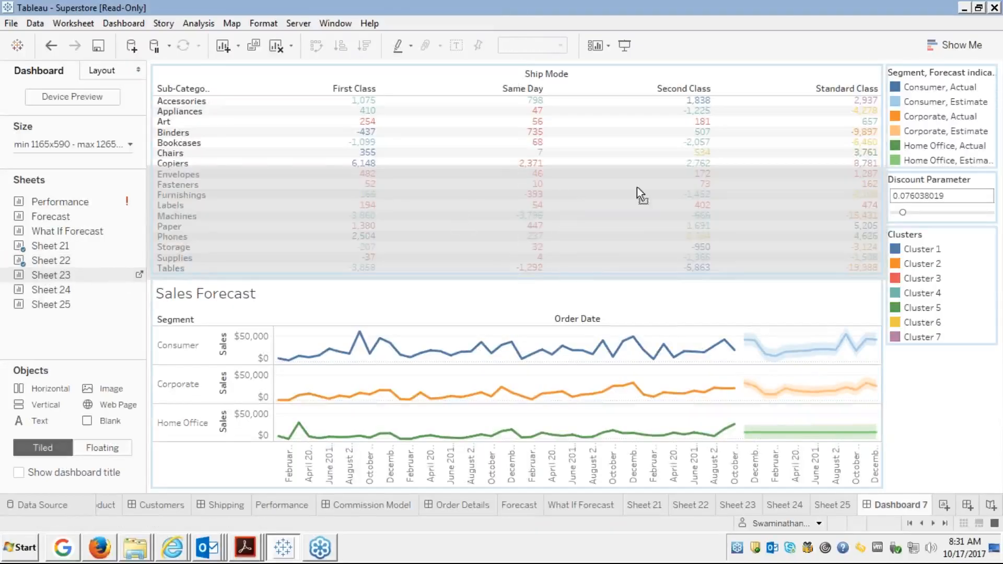
pyautogui.moveTo(638, 187); pyautogui.dragTo(688, 171)
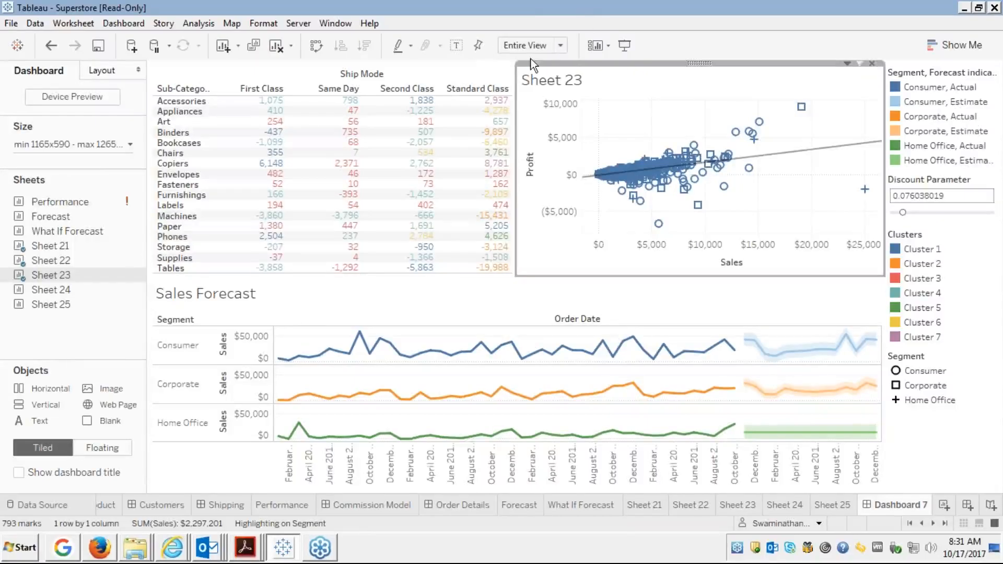
pyautogui.click(458, 64)
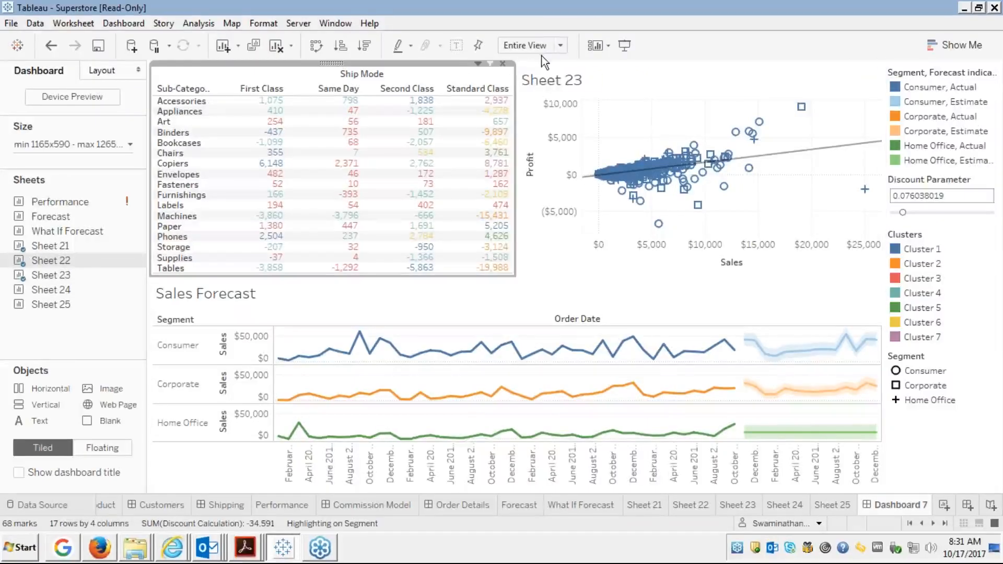
pyautogui.click(558, 45)
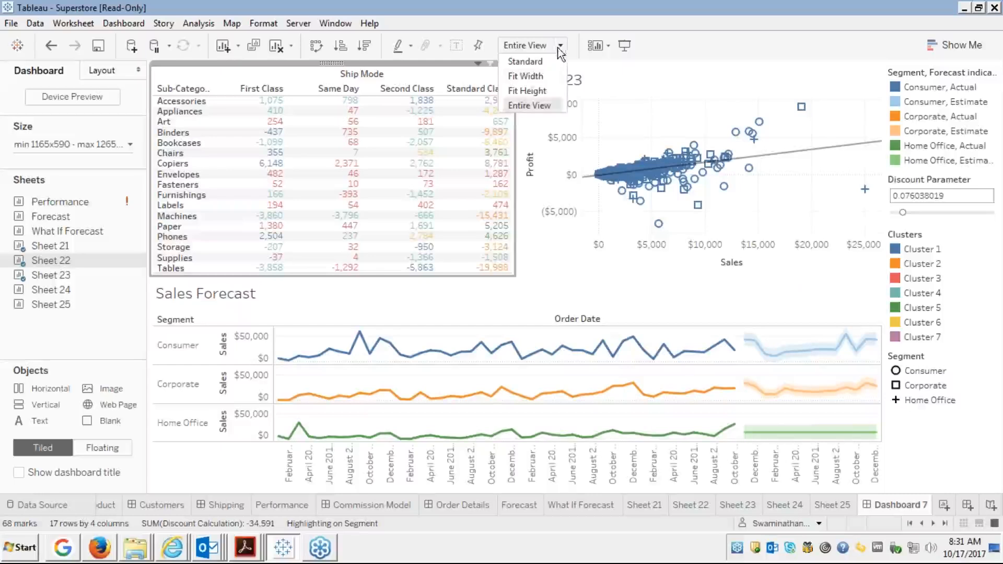
pyautogui.click(522, 62)
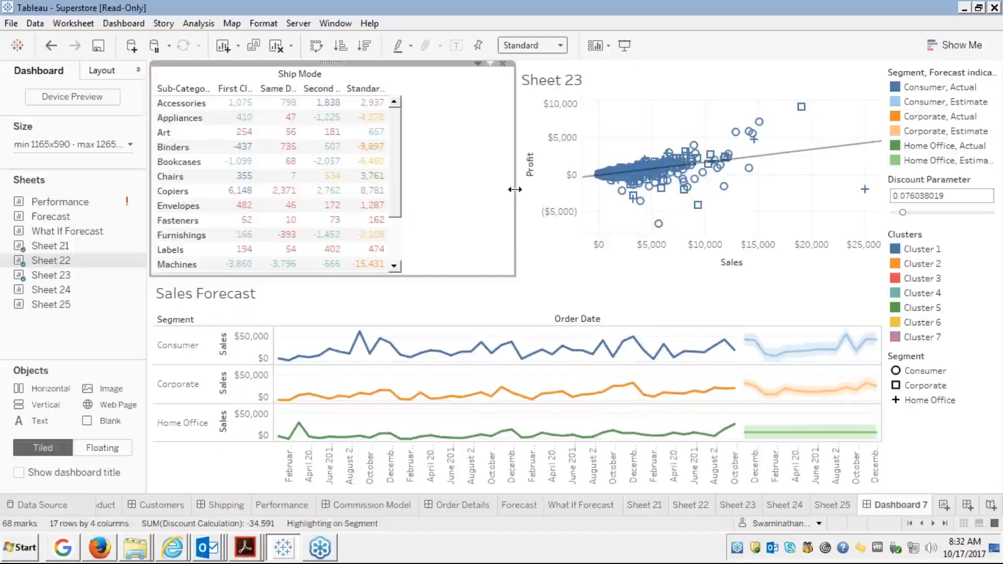
# Narrow the Ship Mode crosstab by dragging its right edge left, then scroll through its rows.
pyautogui.moveTo(514, 189); pyautogui.dragTo(402, 202)
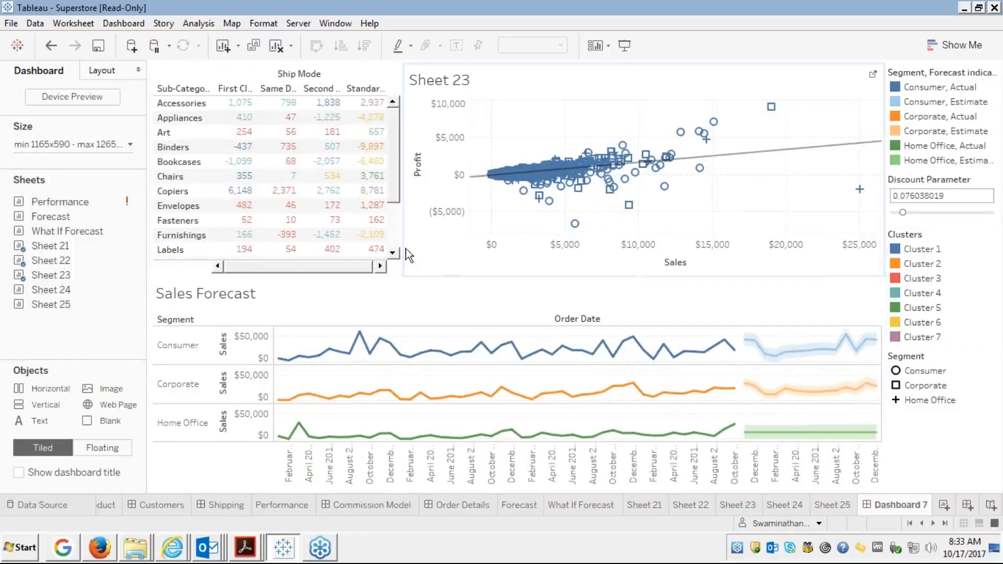
pyautogui.click(389, 243)
pyautogui.scroll(-2, 389, 243)
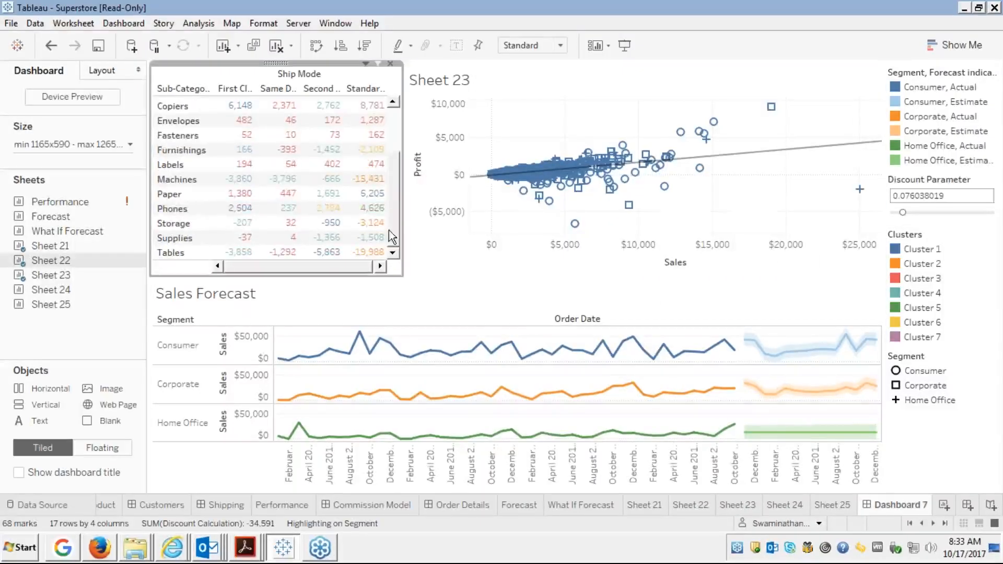
pyautogui.click(391, 123)
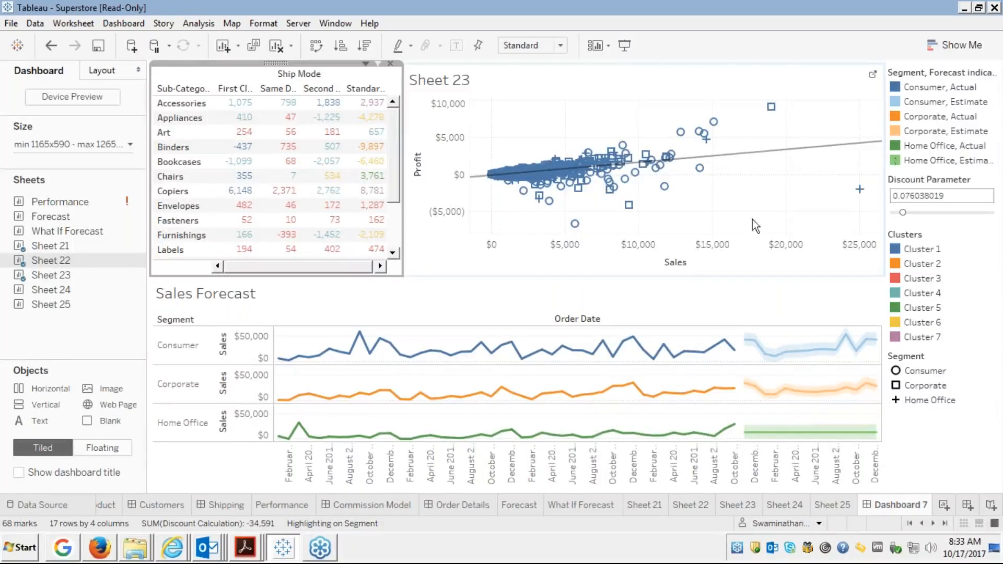
# Remove the segment/forecast colour legend and the Clusters legend from the dashboard.
pyautogui.click(936, 71)
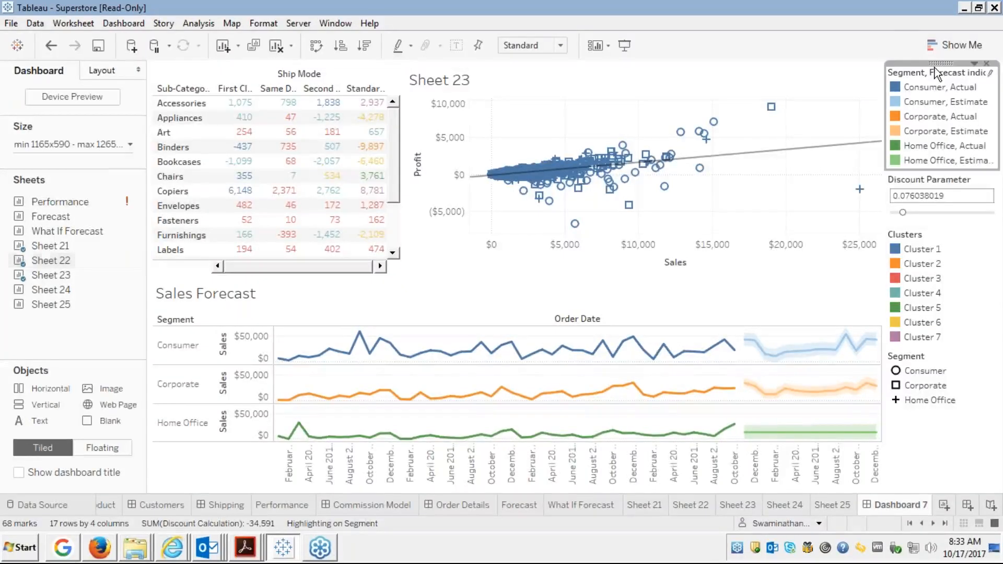
pyautogui.click(987, 63)
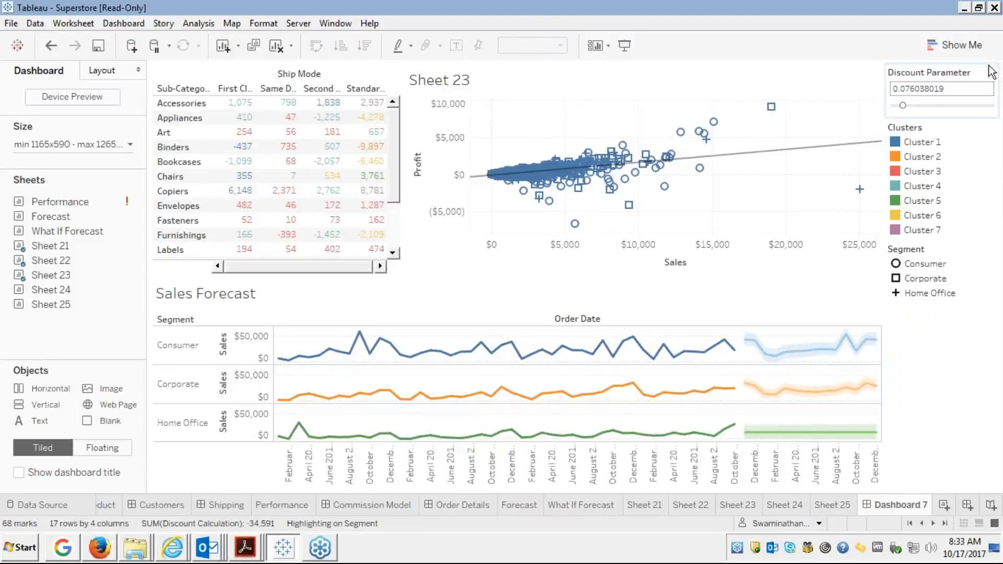
pyautogui.click(944, 134)
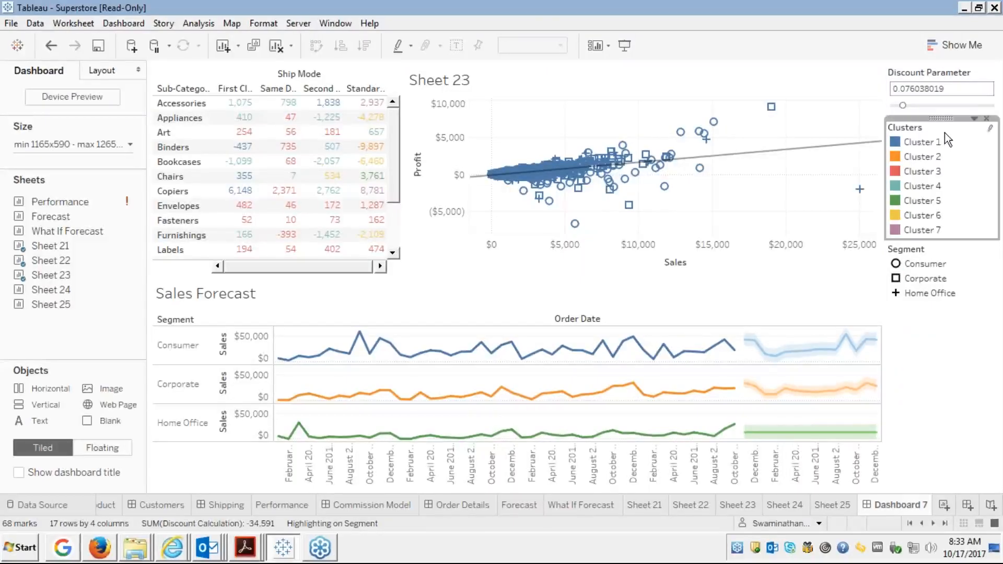
pyautogui.click(998, 81)
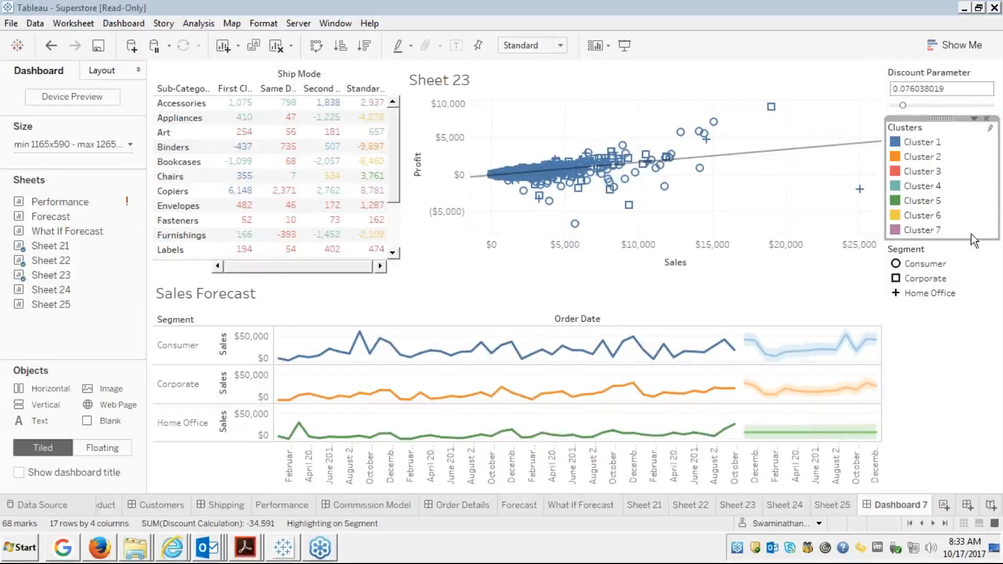
pyautogui.click(986, 118)
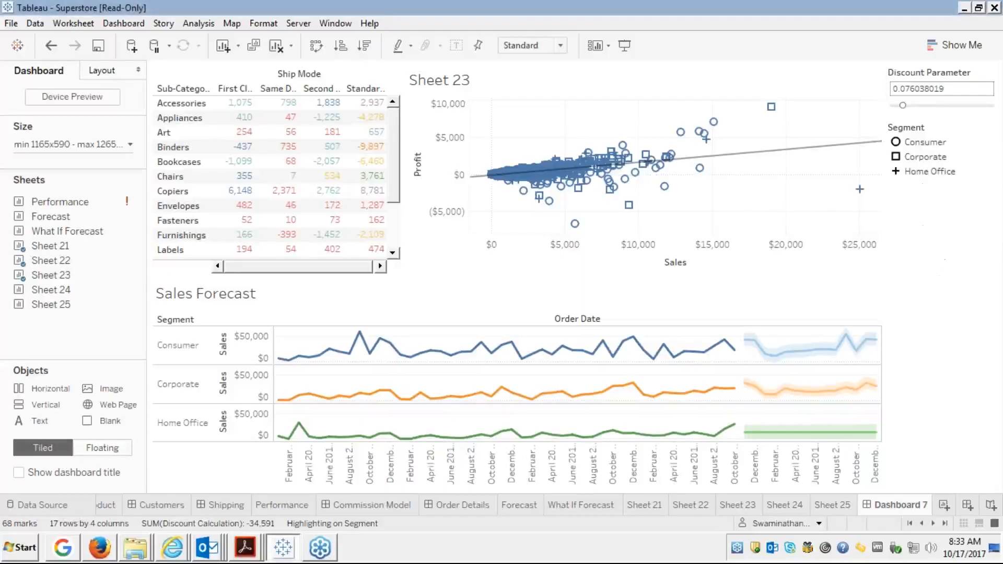
# Select the Segment shape legend and try placing it over the scatter plot.
pyautogui.click(967, 145)
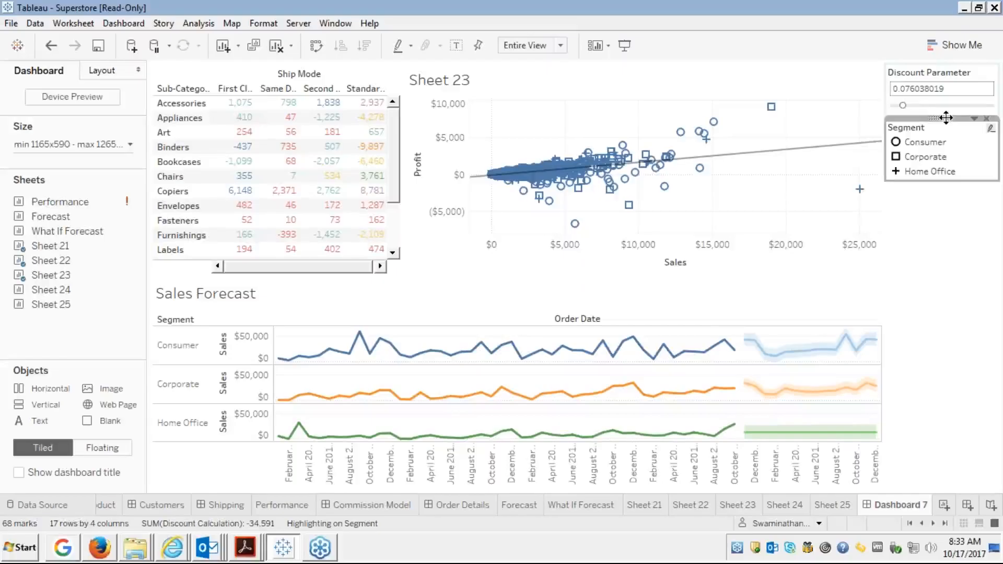
pyautogui.moveTo(946, 117)
pyautogui.mouseDown()
pyautogui.moveTo(923, 145)
pyautogui.moveTo(839, 173)
pyautogui.moveTo(842, 163)
pyautogui.moveTo(906, 163)
pyautogui.mouseUp()
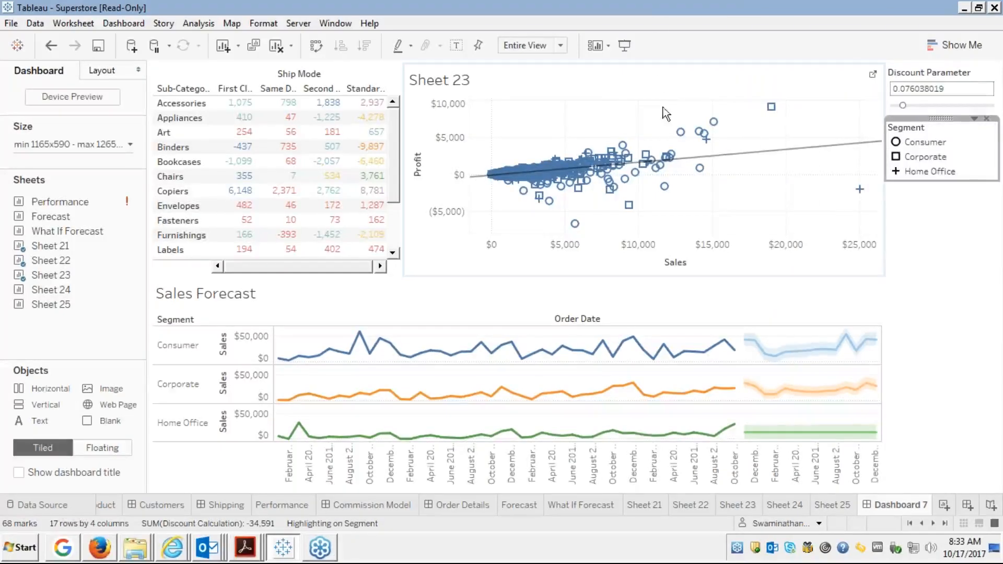
pyautogui.moveTo(807, 153)
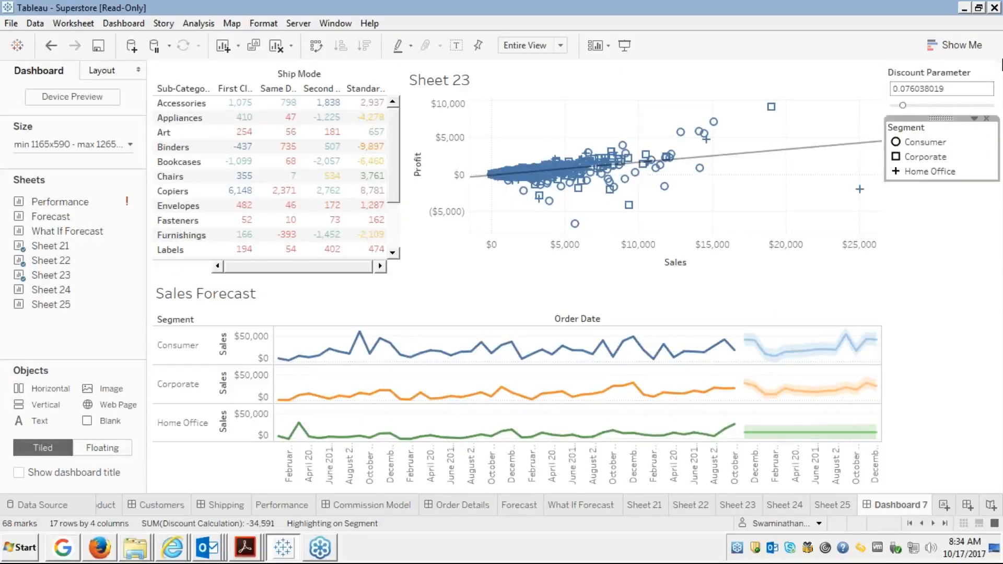
# Highlight Corporate via a scatter mark and the Segment legend, closing Edit Shape unchanged, then open the legend menu.
pyautogui.moveTo(628, 204)
pyautogui.click(770, 107)
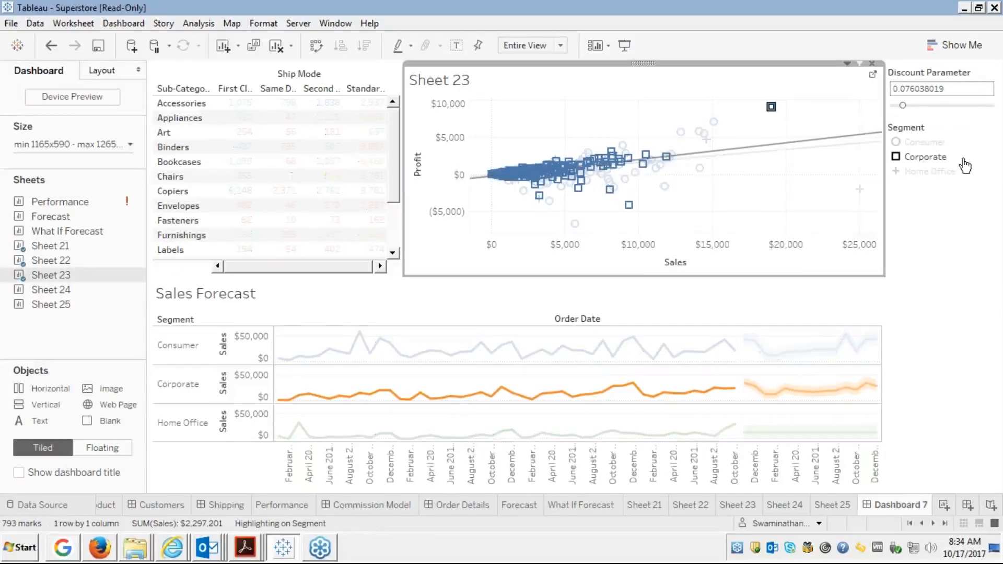
pyautogui.click(925, 158)
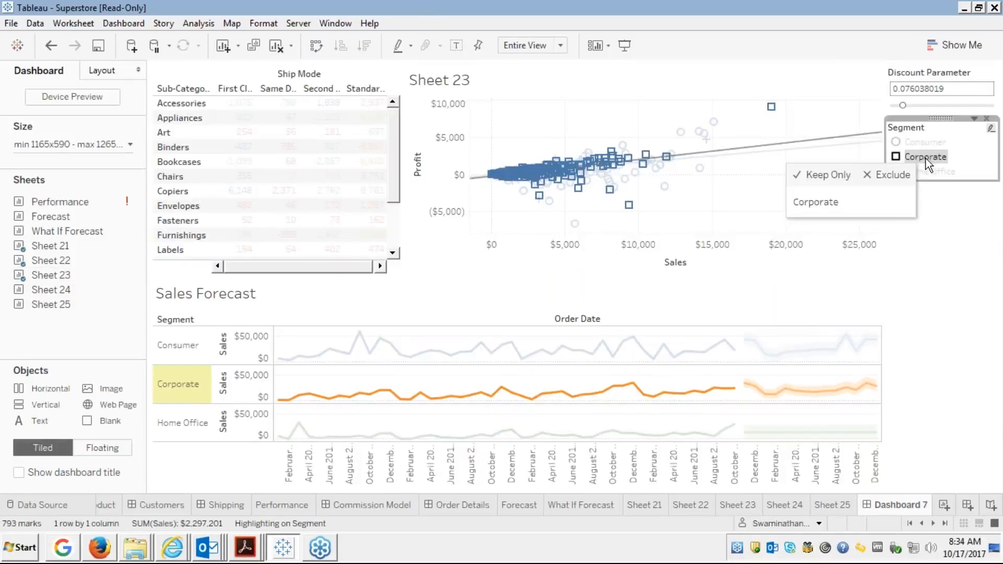
pyautogui.doubleClick(925, 158)
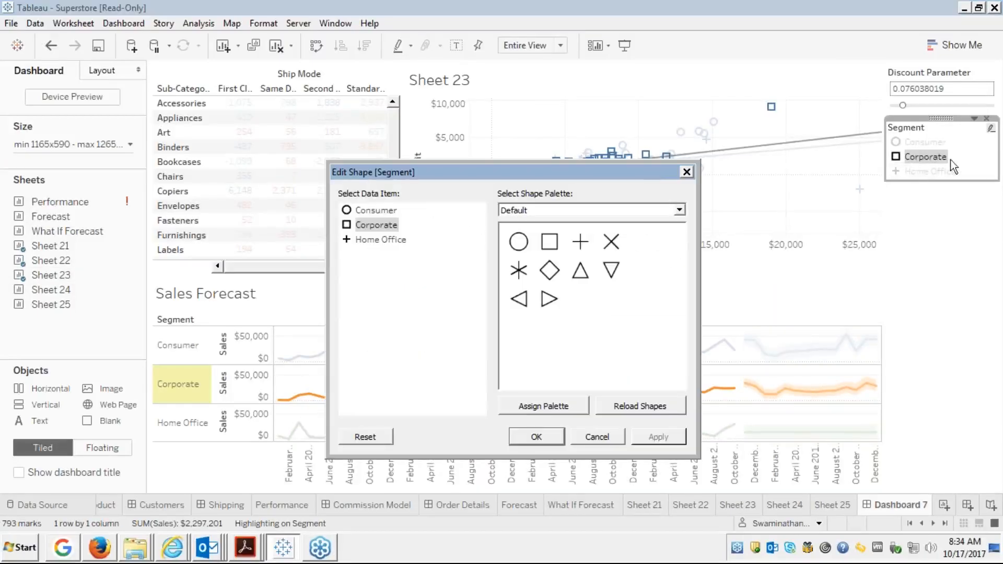
pyautogui.click(686, 172)
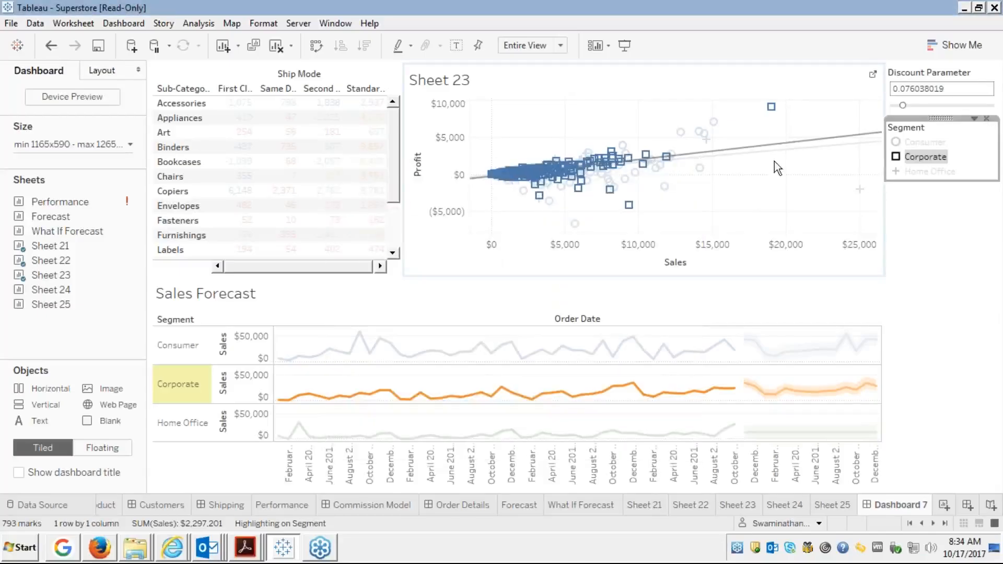
pyautogui.click(974, 119)
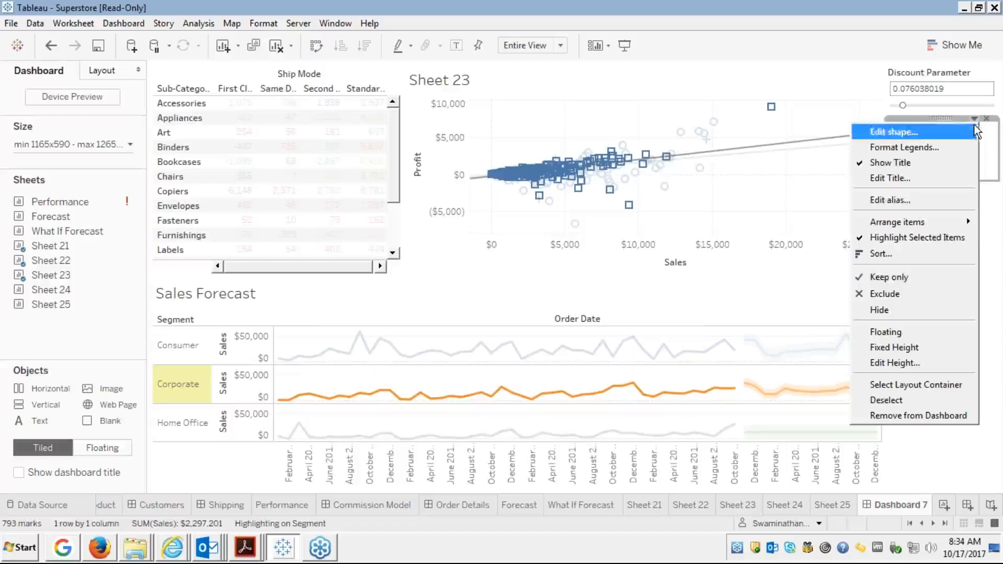
# Make the Segment legend floating, move it onto the scatter plot's top, and clear the highlight.
pyautogui.click(877, 331)
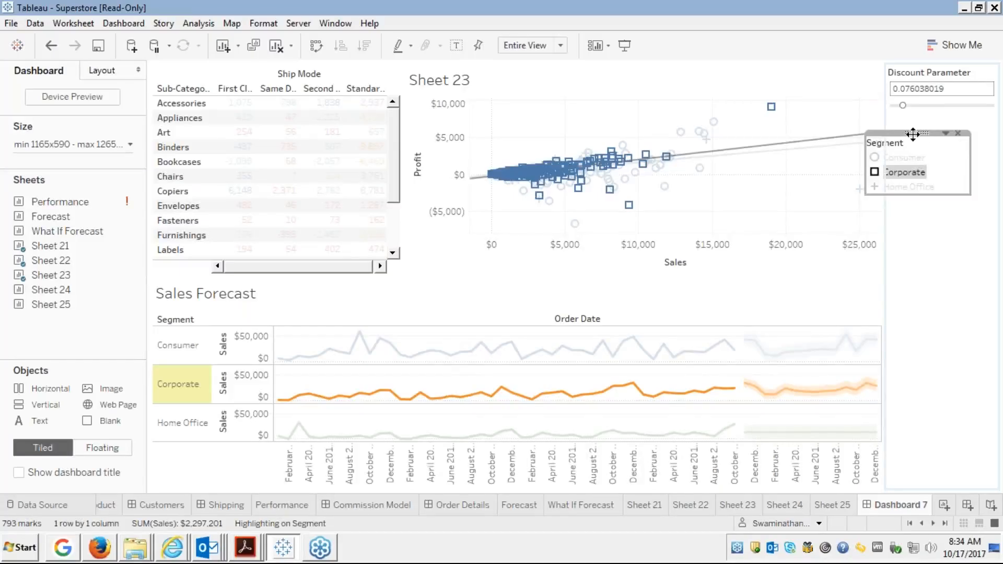
pyautogui.moveTo(913, 134); pyautogui.dragTo(537, 63)
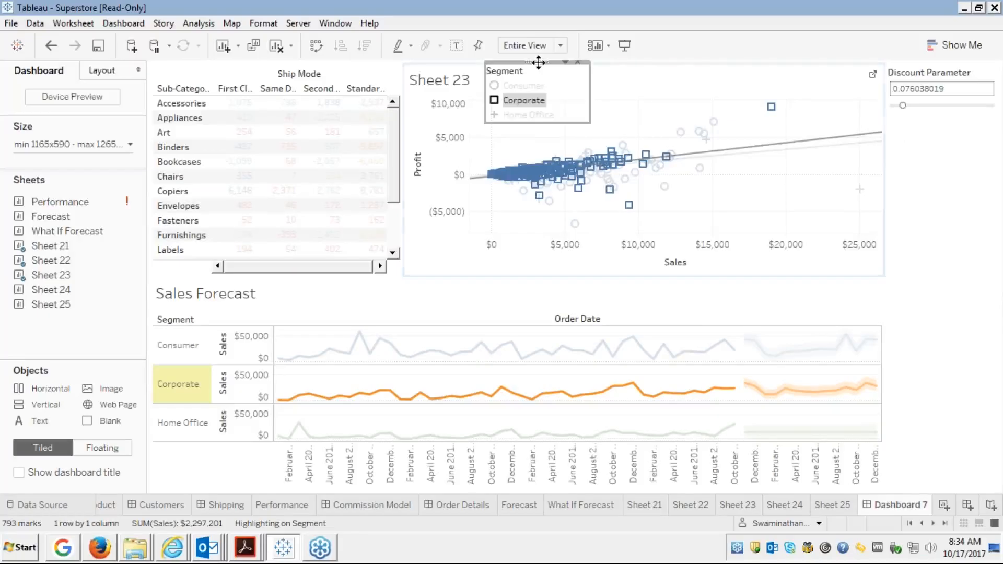
pyautogui.click(524, 100)
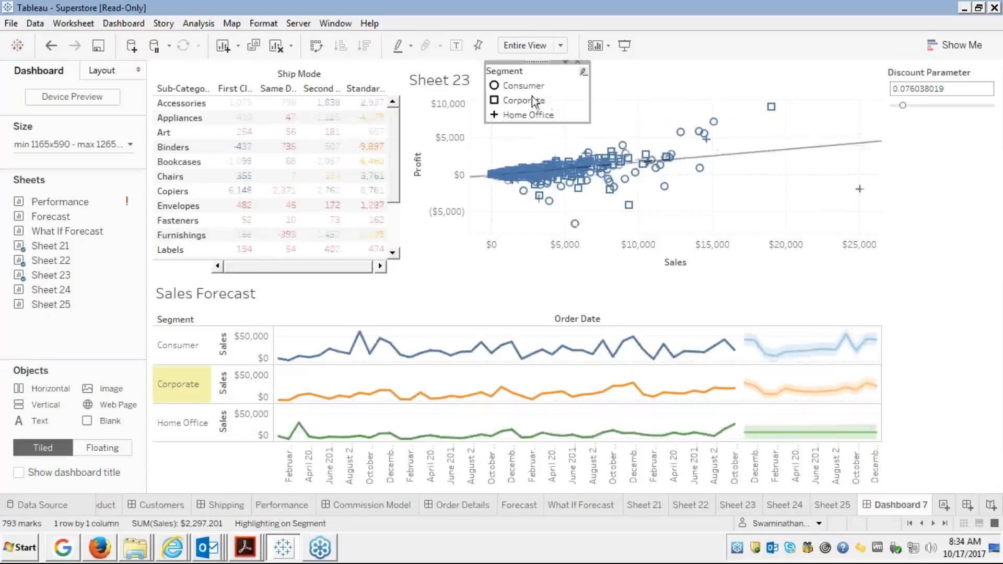
# Hide the Sheet 23 title on the scatter plot.
pyautogui.click(653, 79)
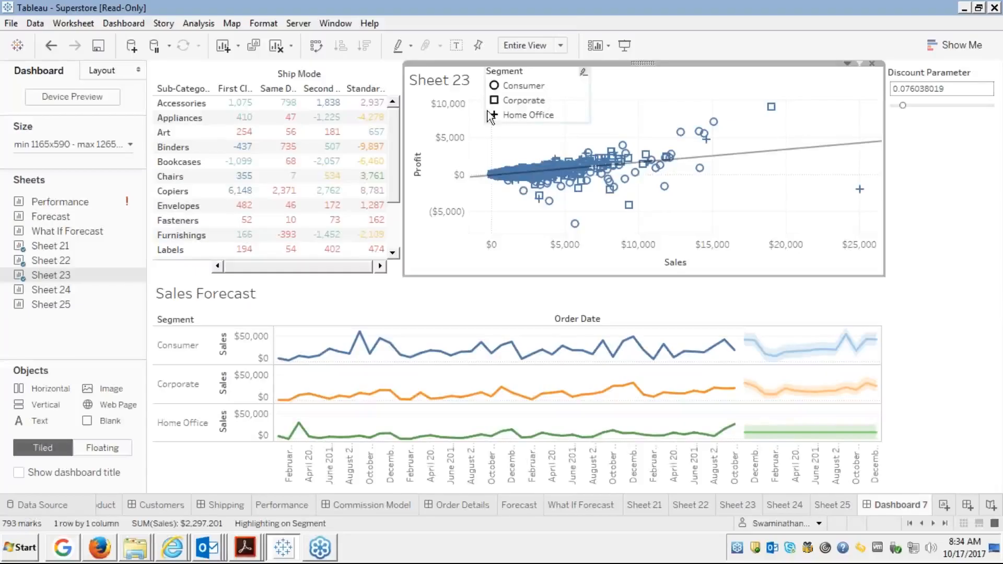
pyautogui.rightClick(438, 94)
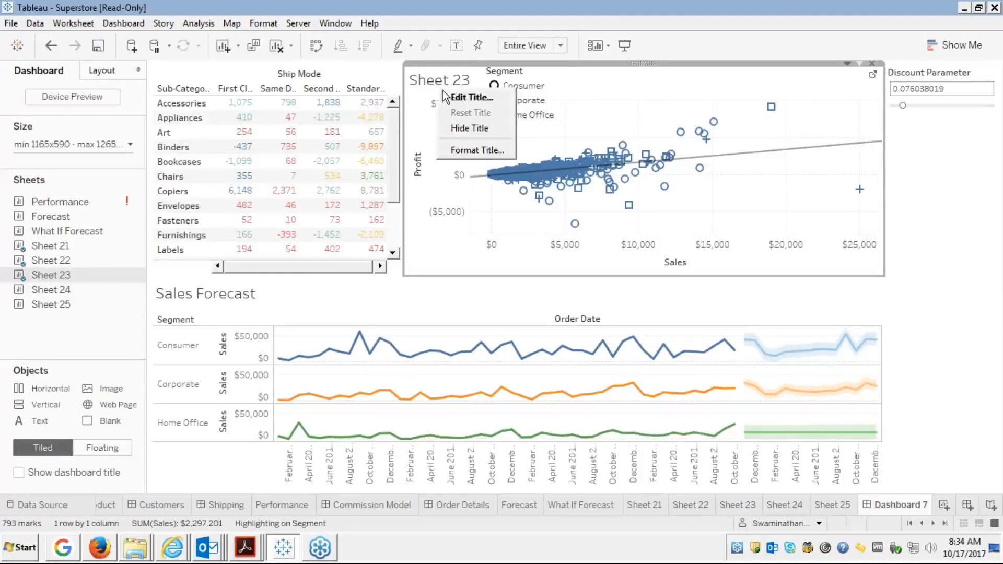
pyautogui.click(469, 129)
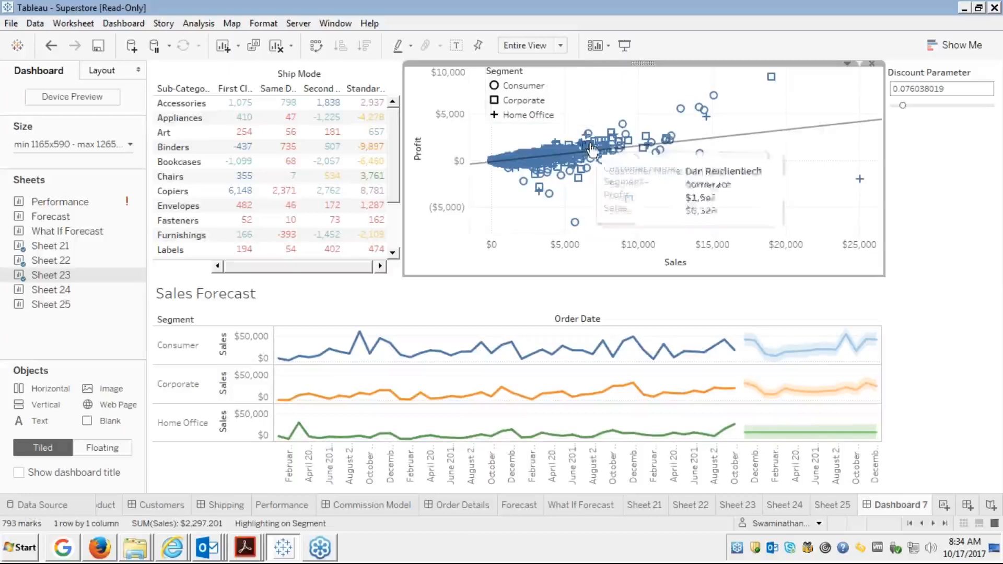
# Toggle the Consumer highlight off and move the floating legend to the scatter plot's lower right.
pyautogui.click(522, 85)
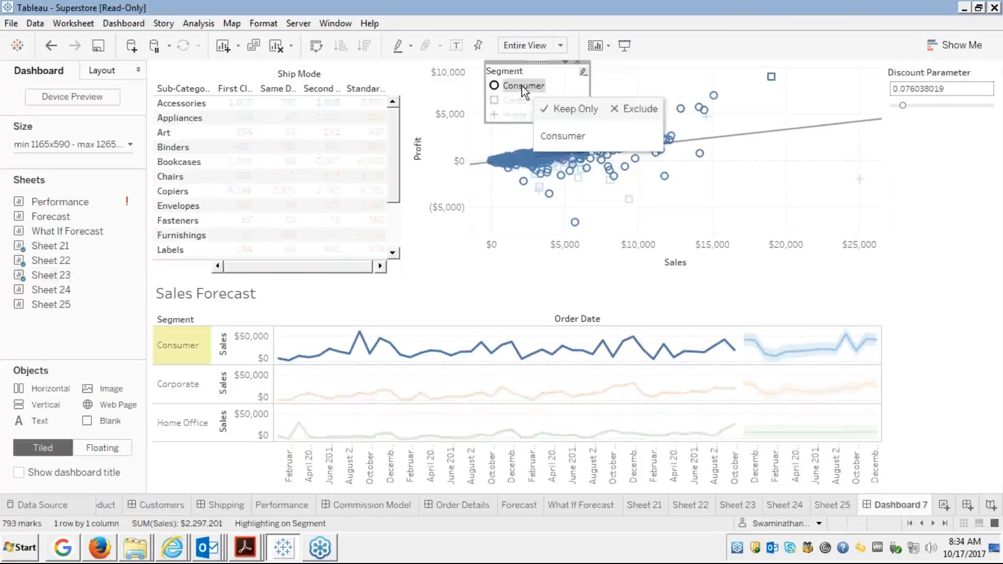
pyautogui.click(525, 89)
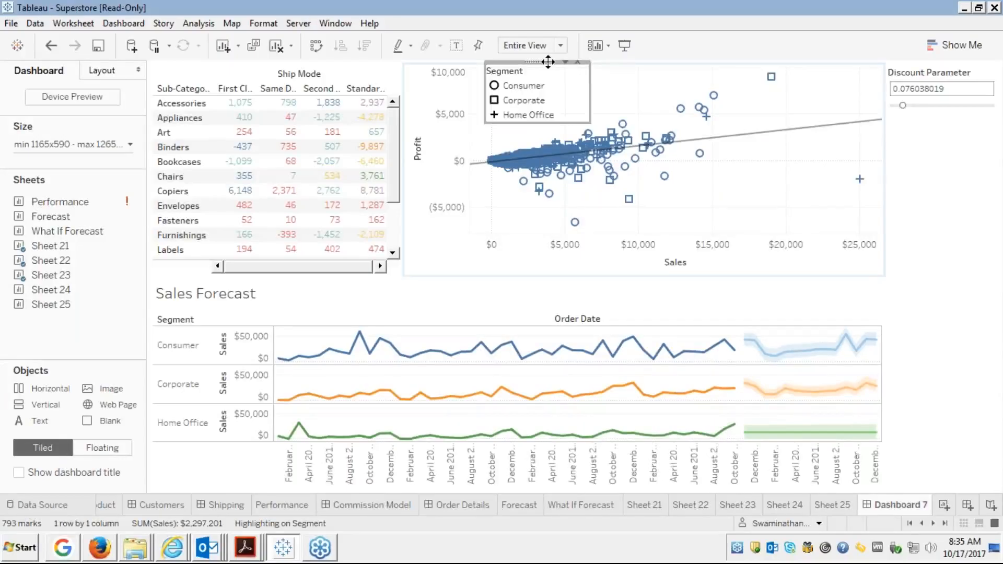
pyautogui.moveTo(547, 62); pyautogui.dragTo(799, 157)
# Toggle the Consumer and Corporate highlights off in the legend, then select the Discount Parameter container.
pyautogui.click(832, 140)
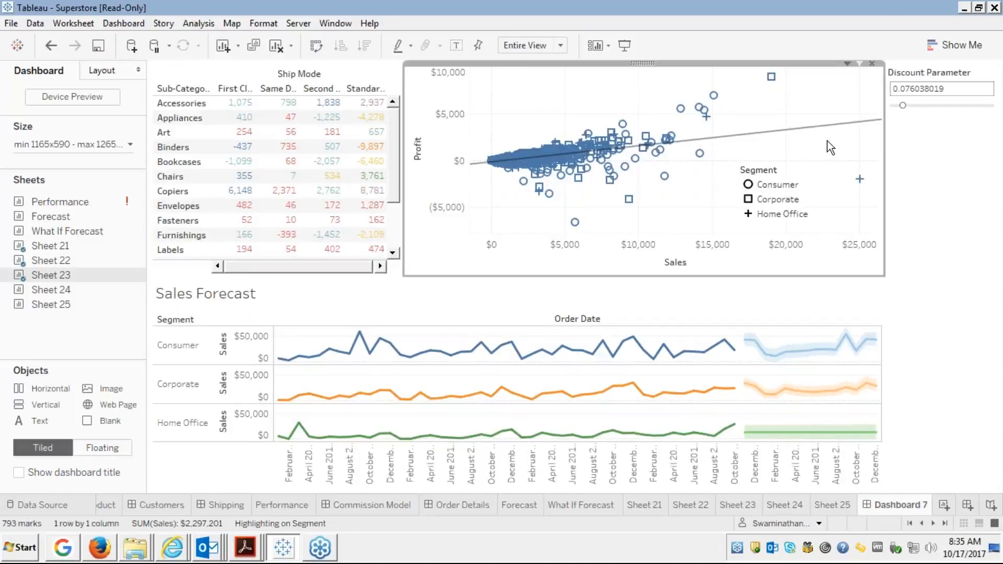
pyautogui.click(770, 187)
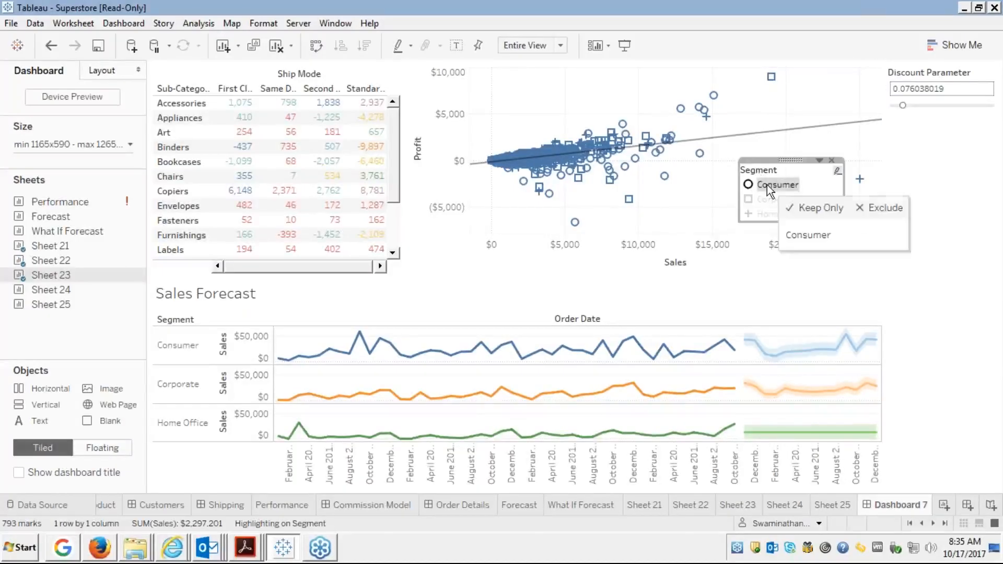
pyautogui.click(769, 188)
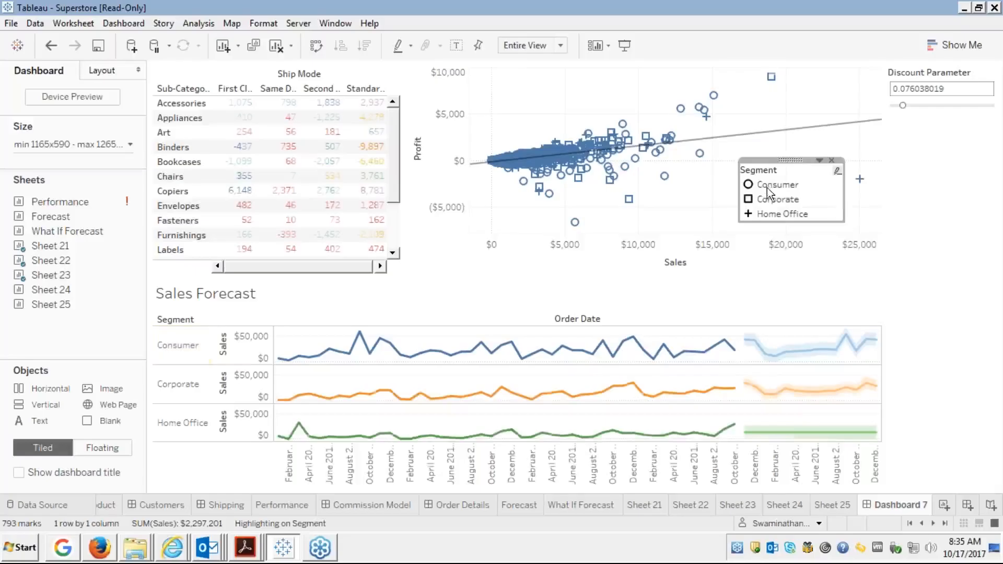
pyautogui.click(765, 203)
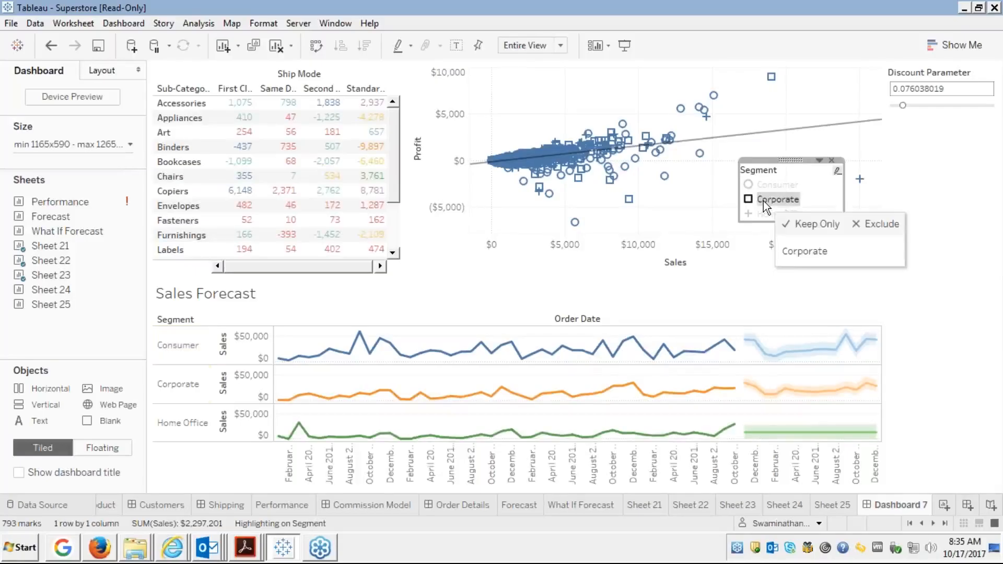
pyautogui.click(766, 204)
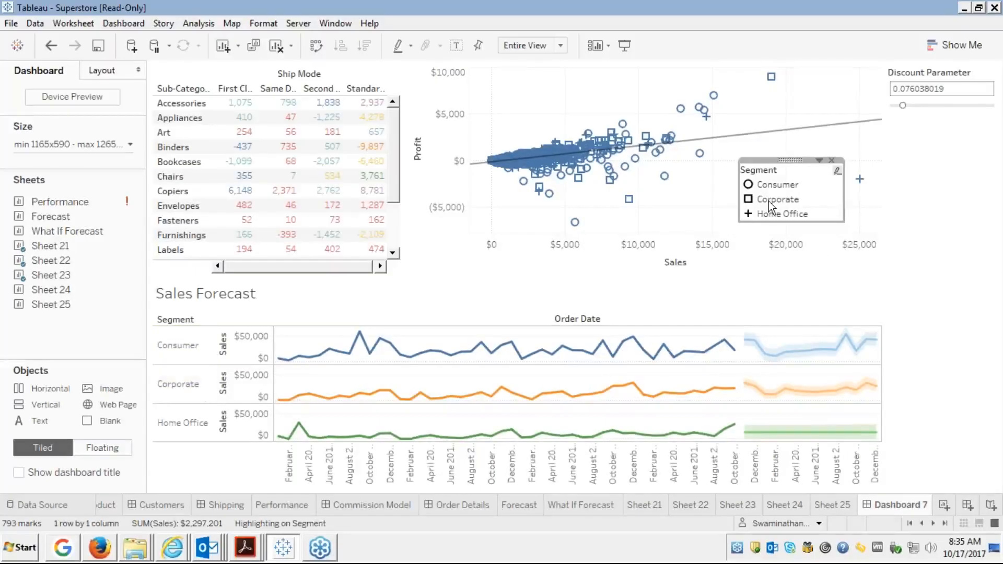
pyautogui.click(904, 250)
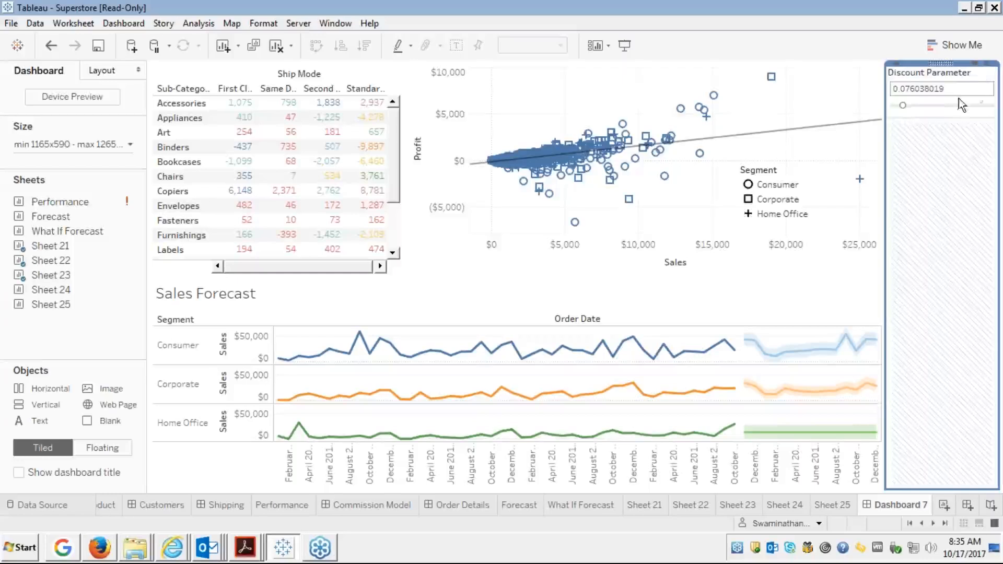
# Make the Discount Parameter control floating.
pyautogui.click(982, 77)
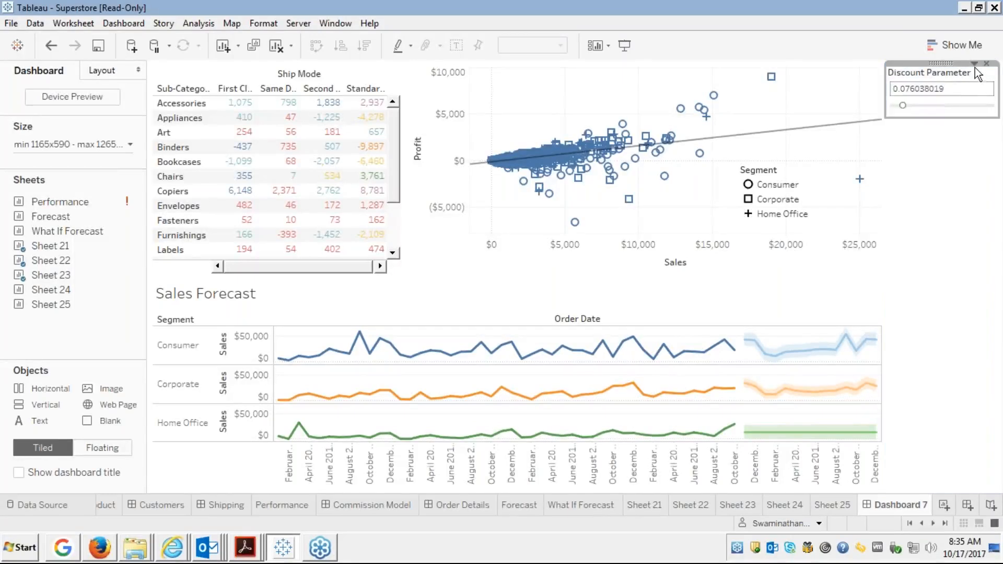
pyautogui.click(974, 64)
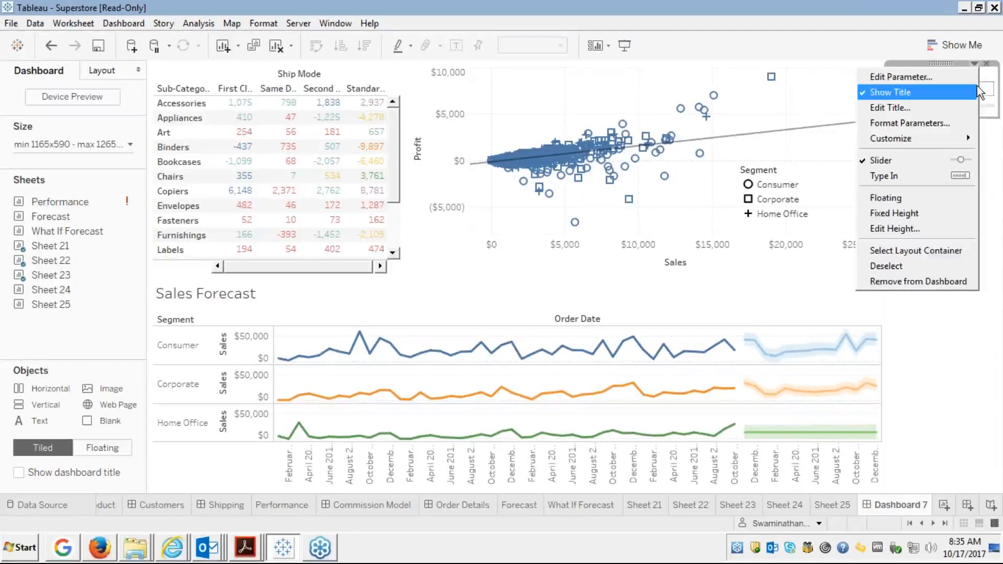
pyautogui.click(883, 198)
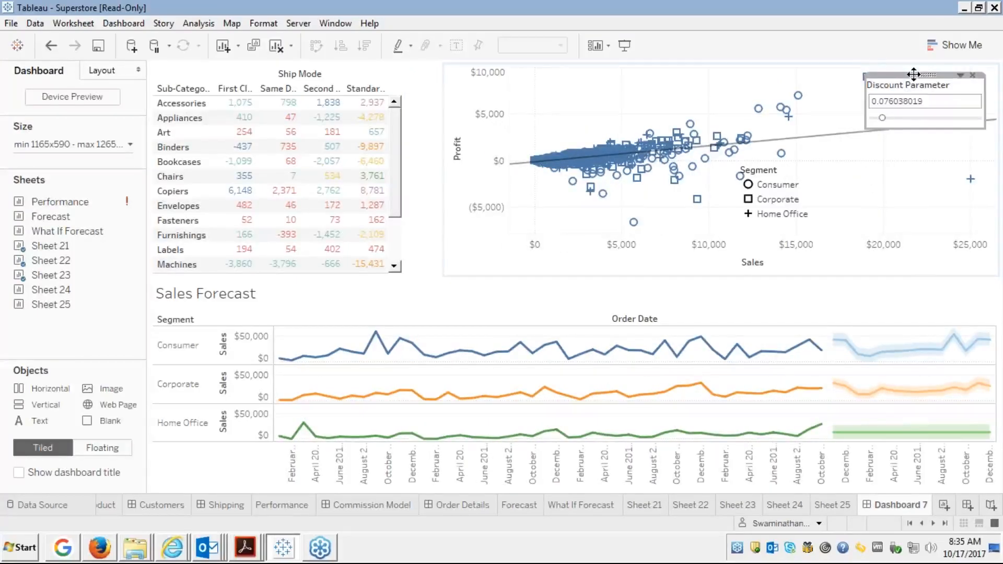
# Move and resize the Discount Parameter card into a small slot beside the crosstab.
pyautogui.moveTo(913, 74); pyautogui.dragTo(408, 71)
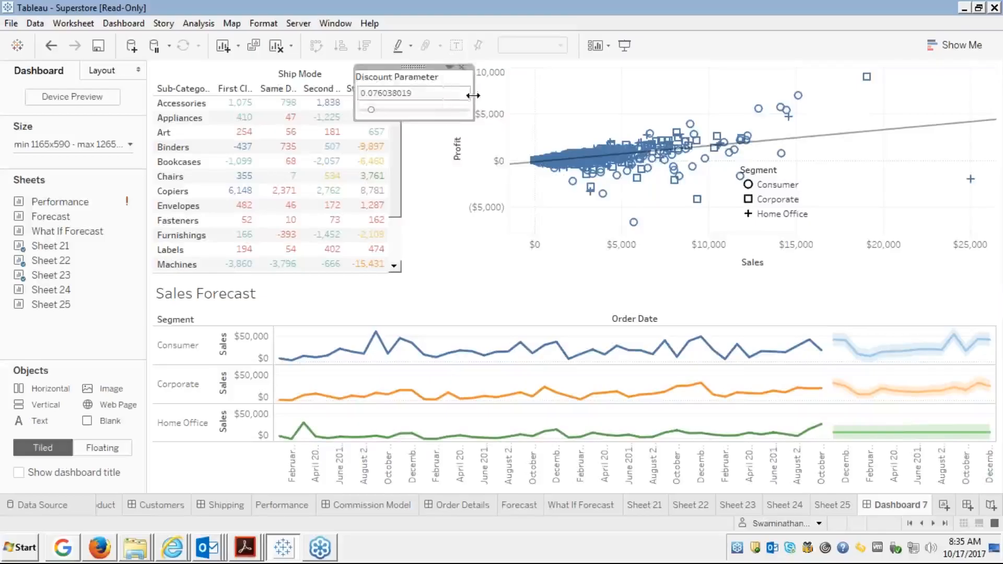
pyautogui.moveTo(474, 96); pyautogui.dragTo(433, 102)
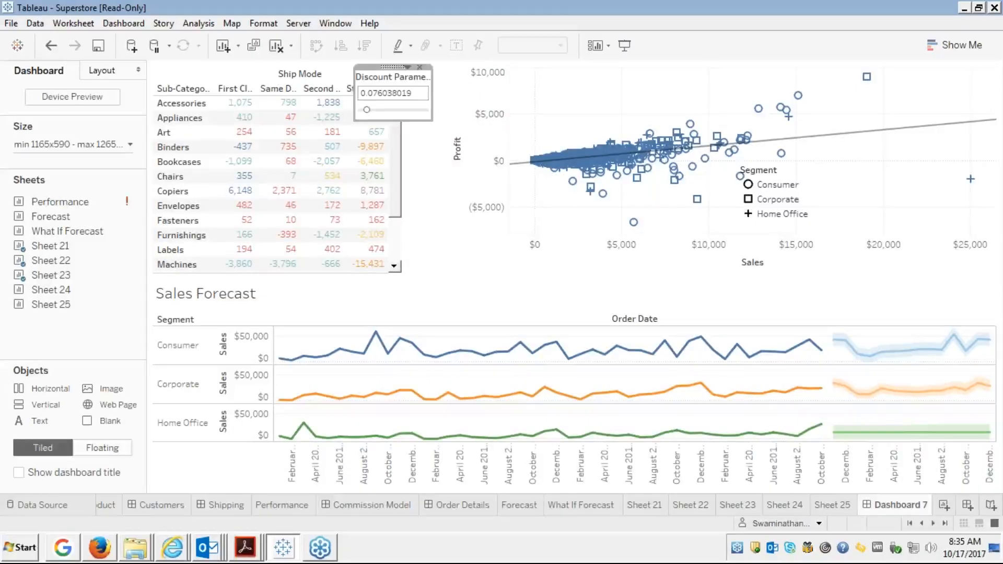
pyautogui.click(349, 103)
pyautogui.moveTo(355, 102); pyautogui.dragTo(373, 101)
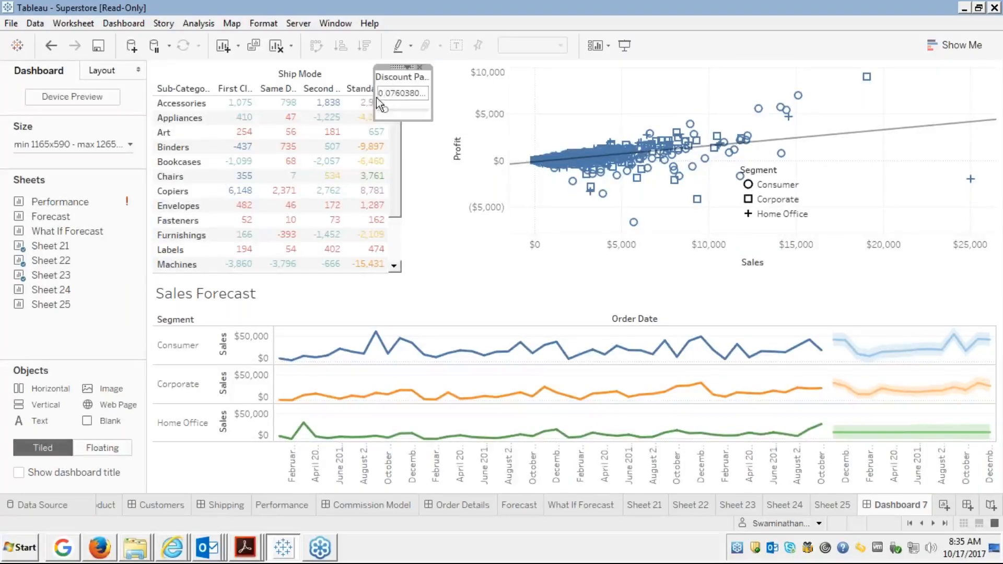
pyautogui.moveTo(401, 68); pyautogui.dragTo(406, 68)
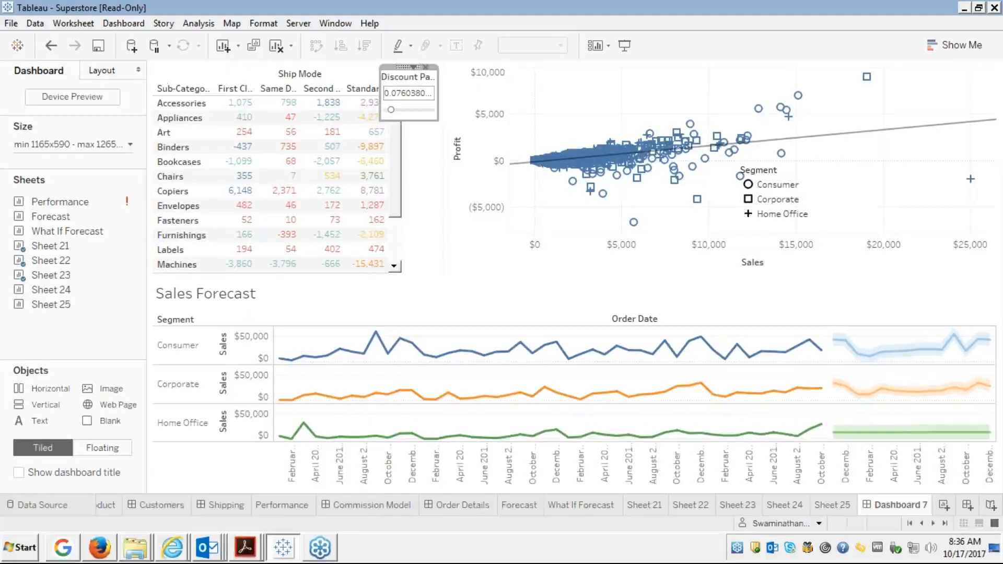
pyautogui.click(455, 89)
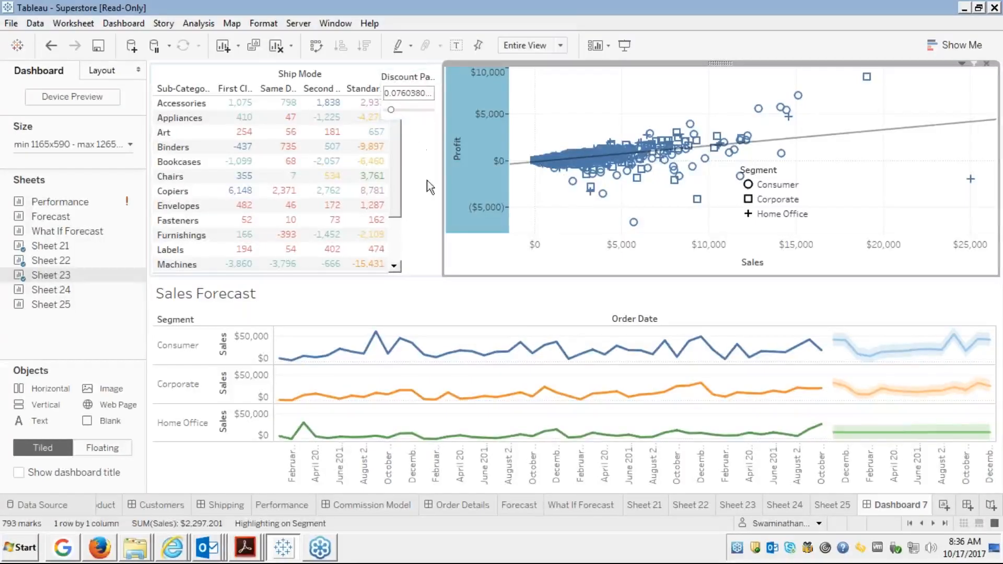
# Switch the Sheet 22 crosstab's fit from Standard to Fit Width so full Ship Mode headers show.
pyautogui.click(415, 152)
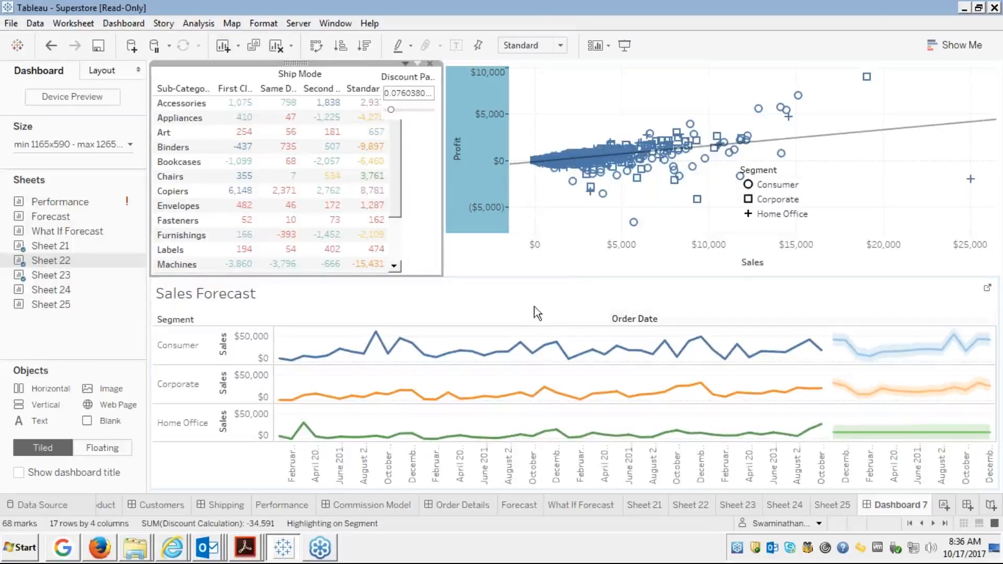
pyautogui.click(345, 293)
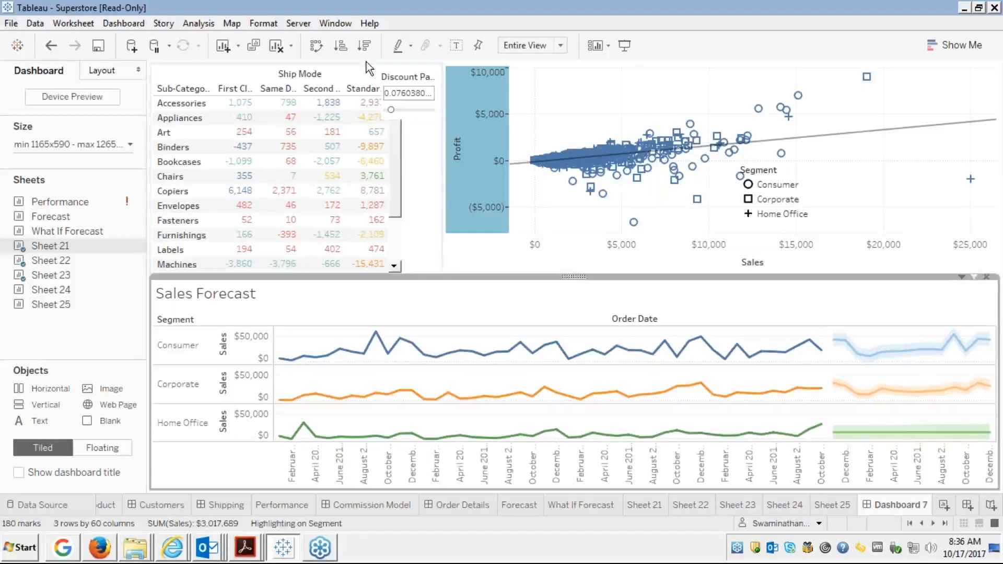
pyautogui.click(283, 77)
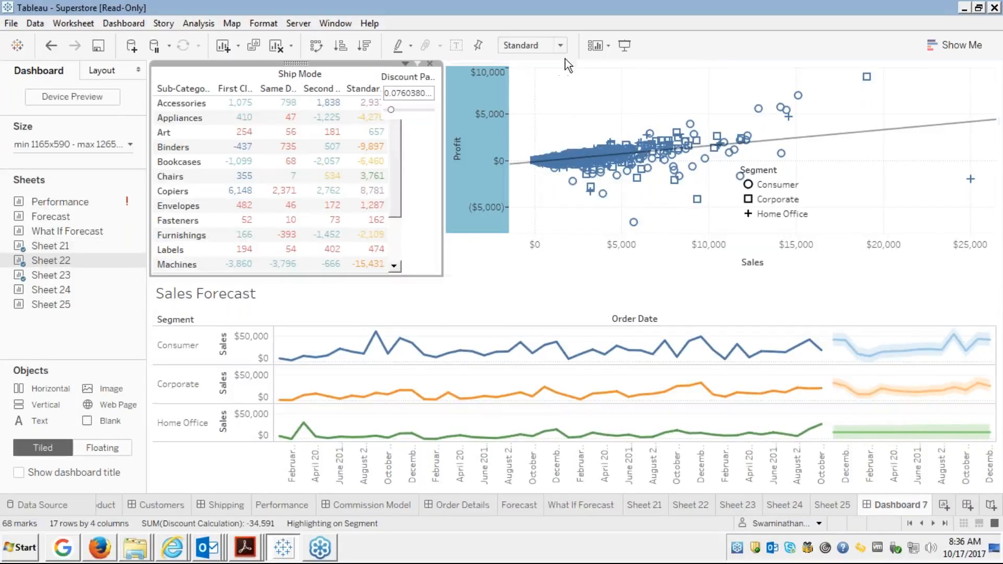
pyautogui.click(559, 45)
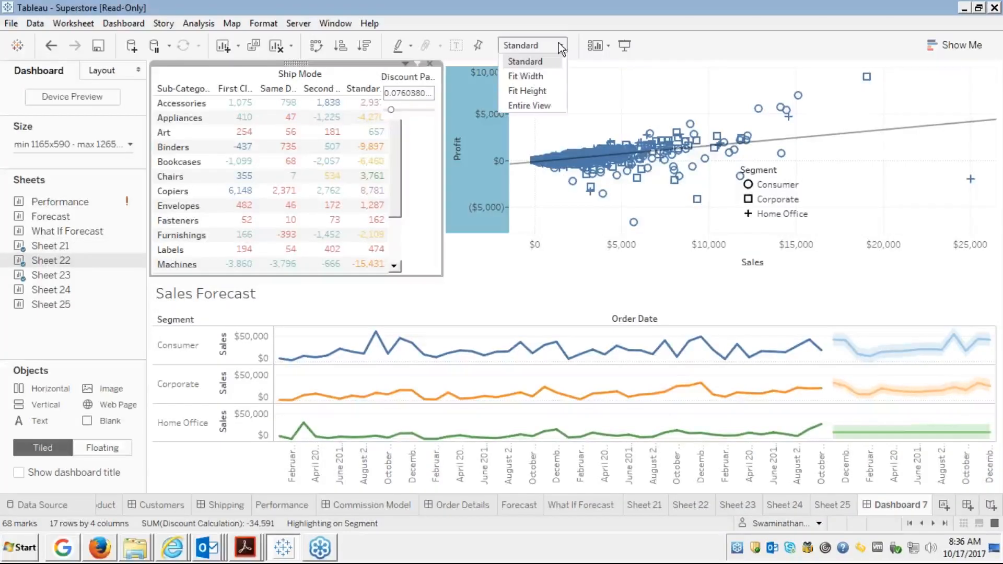
pyautogui.click(534, 78)
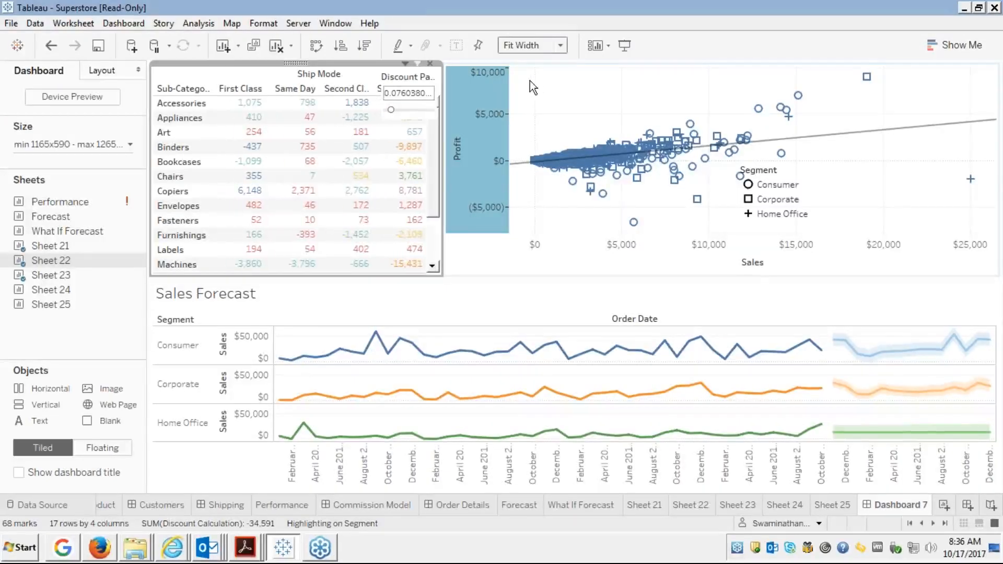
pyautogui.click(418, 78)
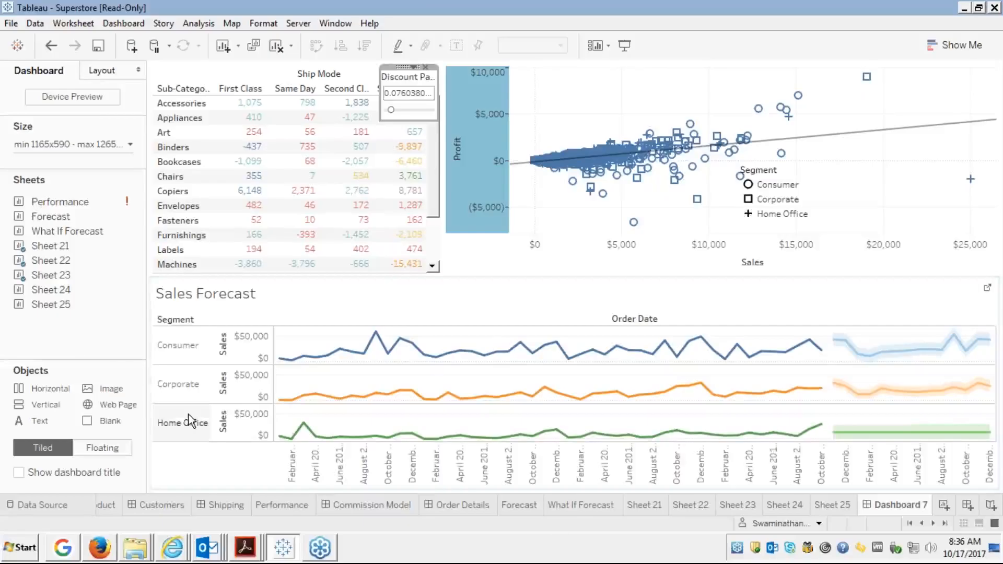
# Create a new dashboard and add Sheet 21 as a floating object.
pyautogui.click(967, 506)
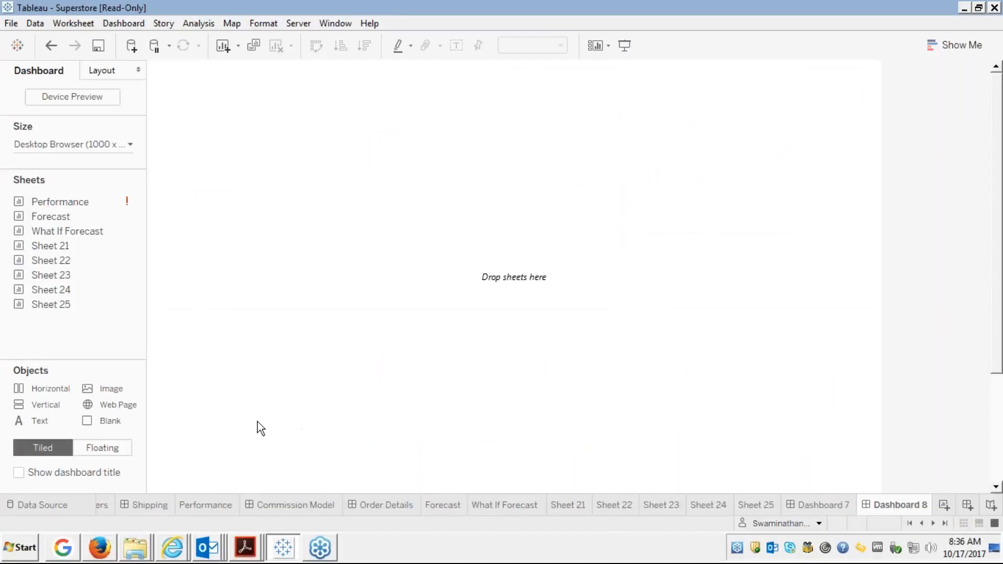
pyautogui.click(97, 452)
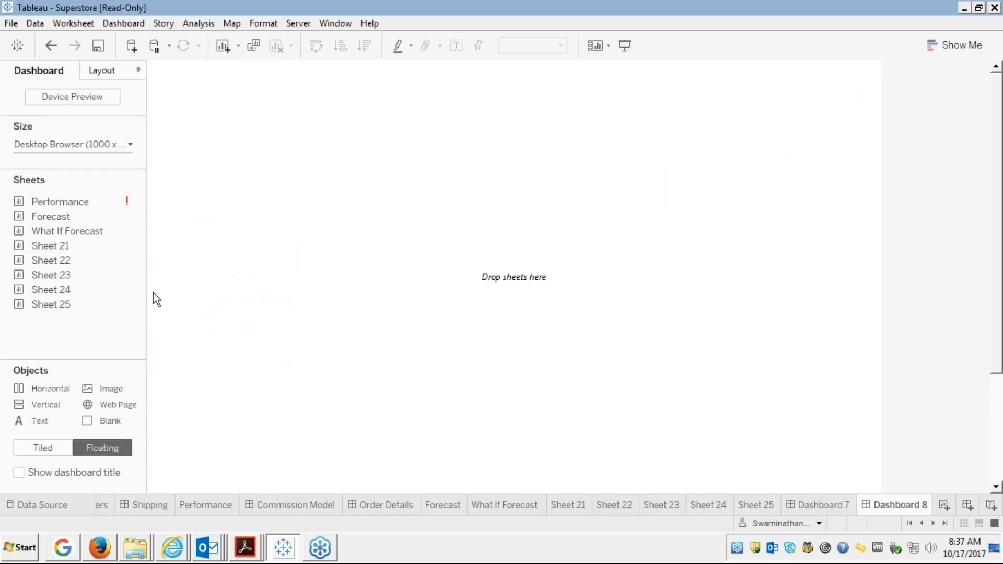
pyautogui.moveTo(100, 280)
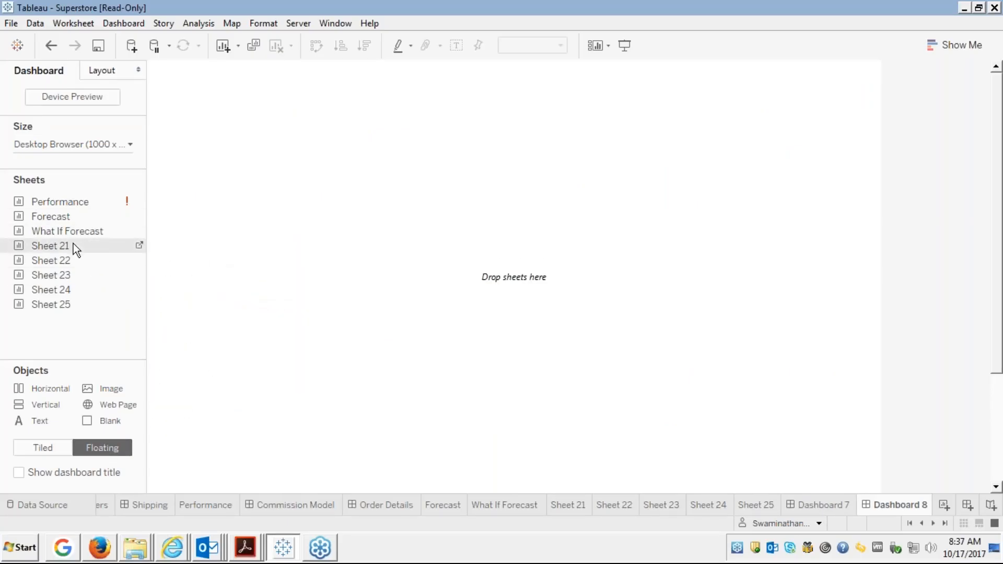
pyautogui.moveTo(73, 243); pyautogui.dragTo(170, 81)
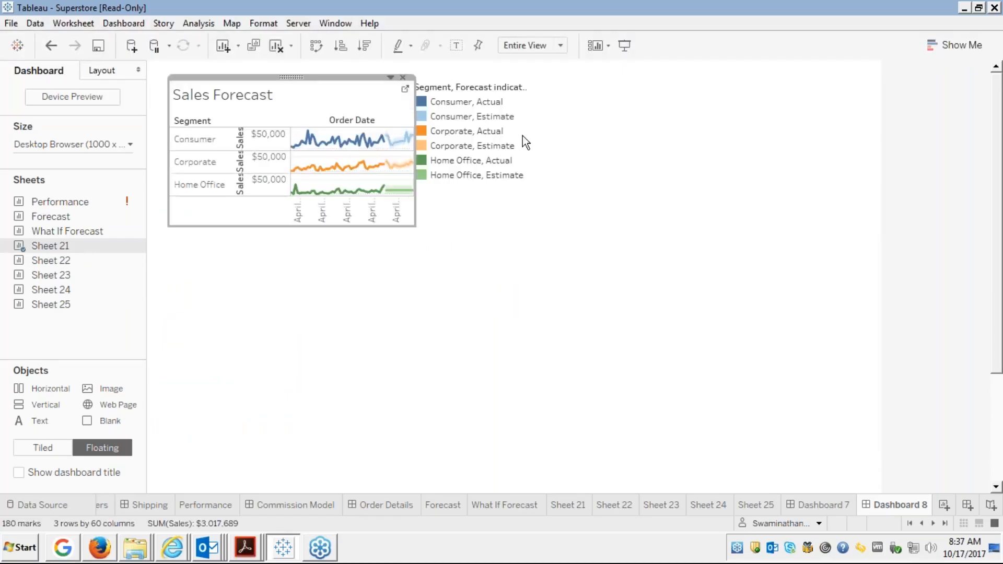
# Remove the forecast legend, enlarge and widen the Sales Forecast chart, and move it to the lower left.
pyautogui.click(467, 100)
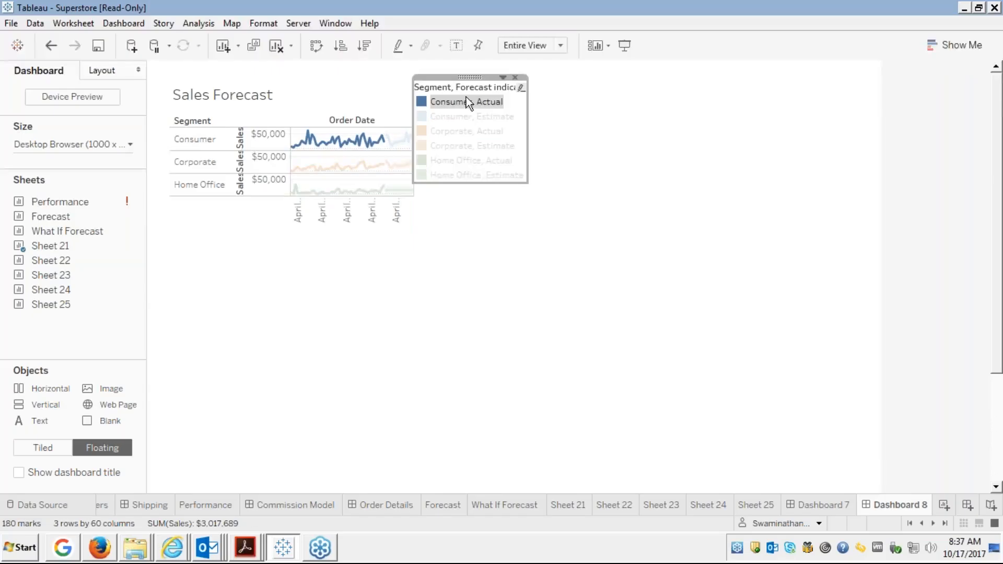
pyautogui.click(516, 77)
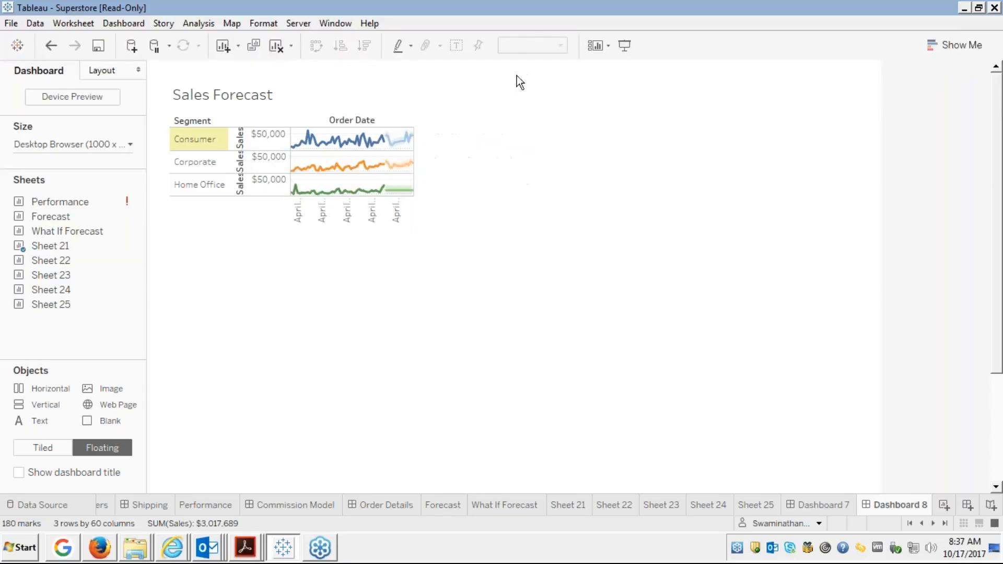
pyautogui.click(336, 89)
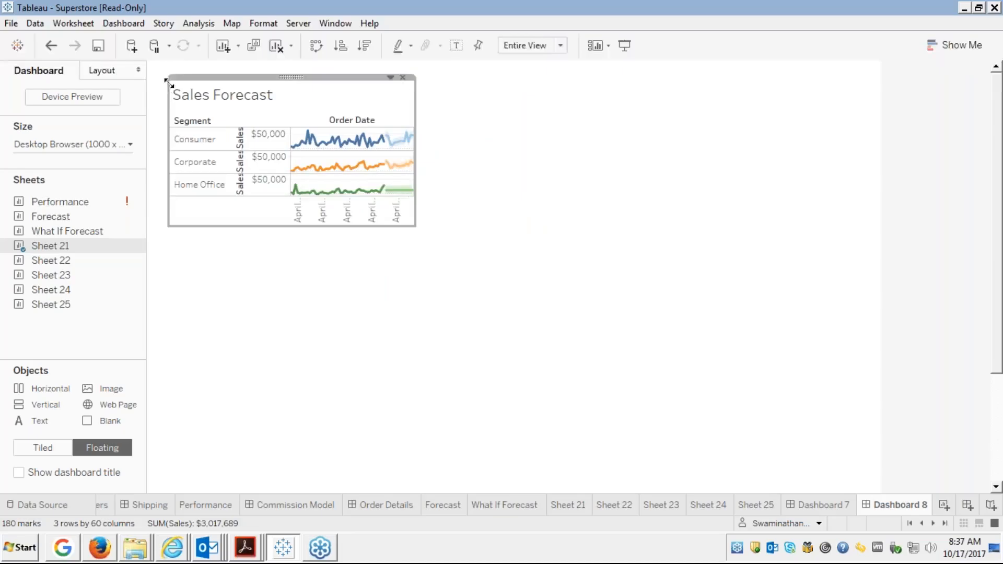
pyautogui.moveTo(168, 78); pyautogui.dragTo(148, 60)
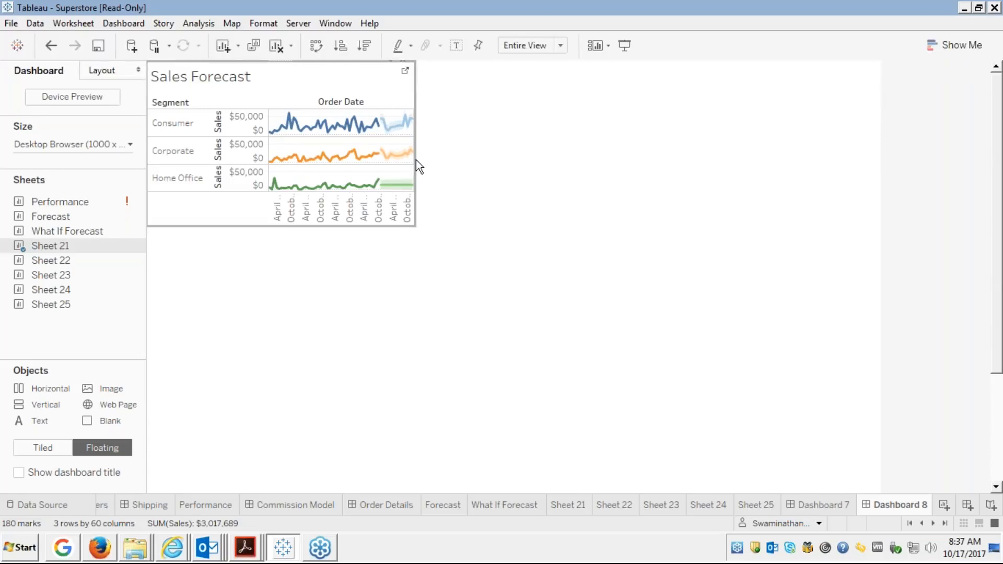
pyautogui.moveTo(414, 164); pyautogui.dragTo(514, 151)
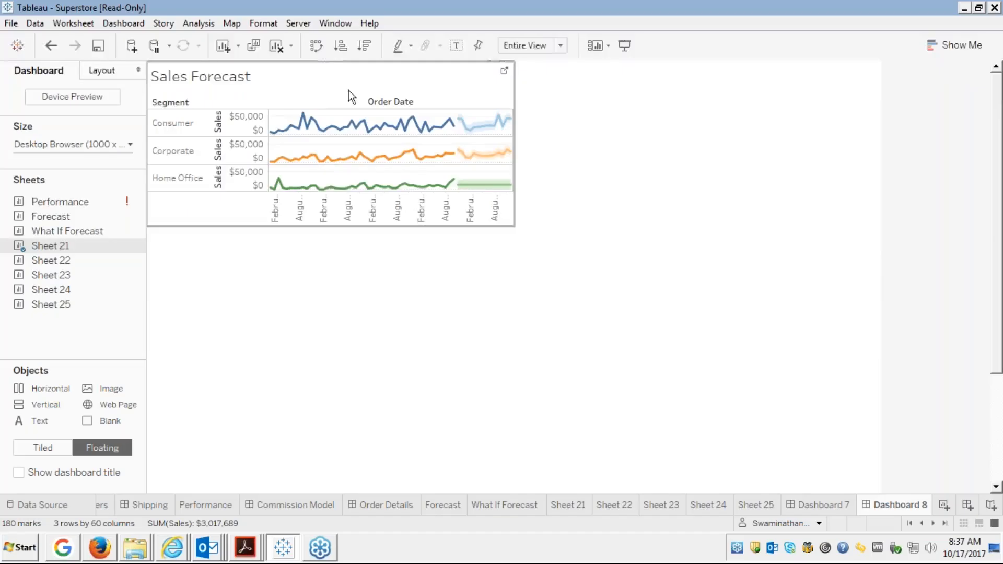
pyautogui.moveTo(329, 61)
pyautogui.mouseDown()
pyautogui.moveTo(318, 114)
pyautogui.moveTo(352, 314)
pyautogui.moveTo(350, 330)
pyautogui.moveTo(330, 327)
pyautogui.mouseUp()
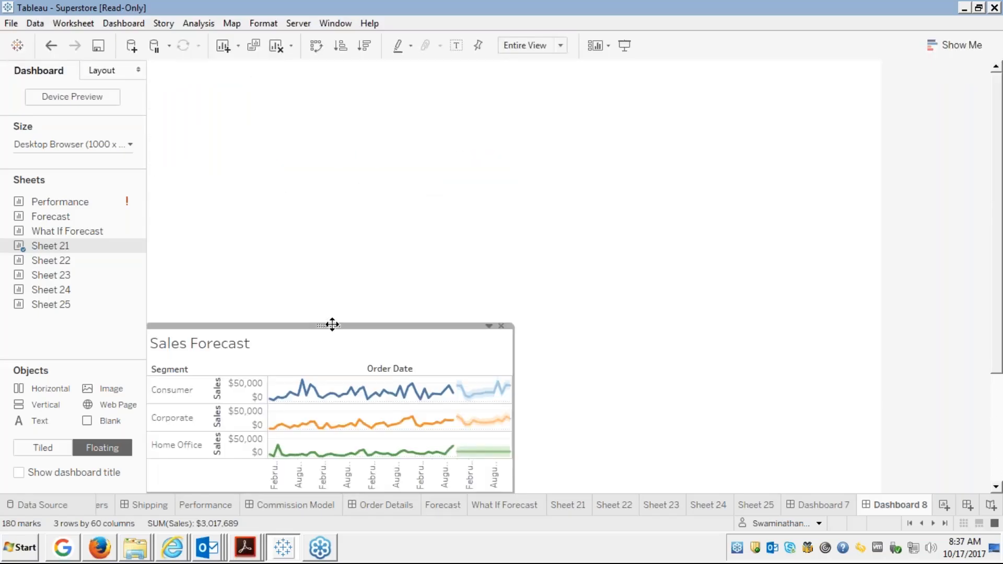
pyautogui.click(361, 248)
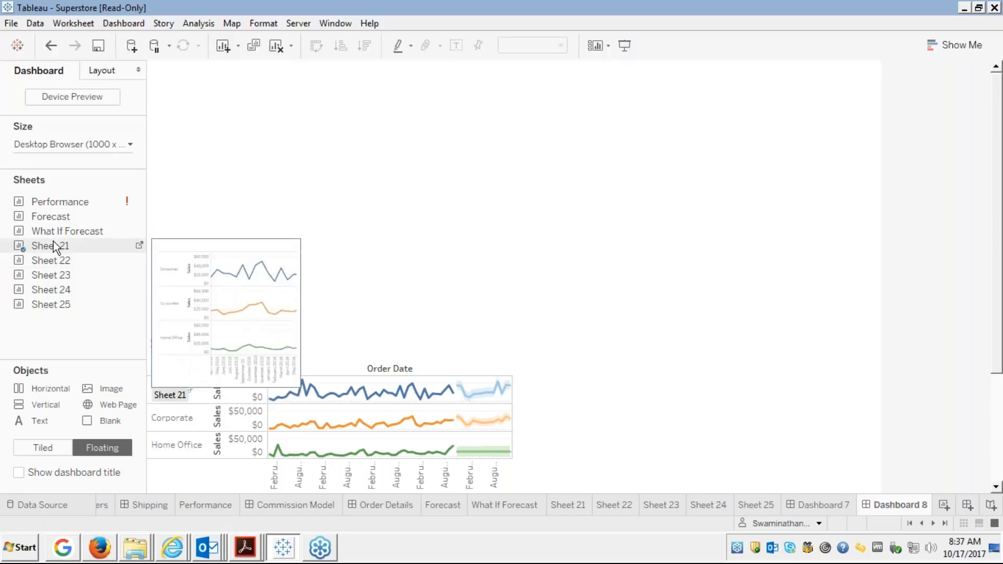
# Add and enlarge the Sheet 22 crosstab, fit it to Entire View, and hide its title.
pyautogui.moveTo(46, 265); pyautogui.dragTo(225, 125)
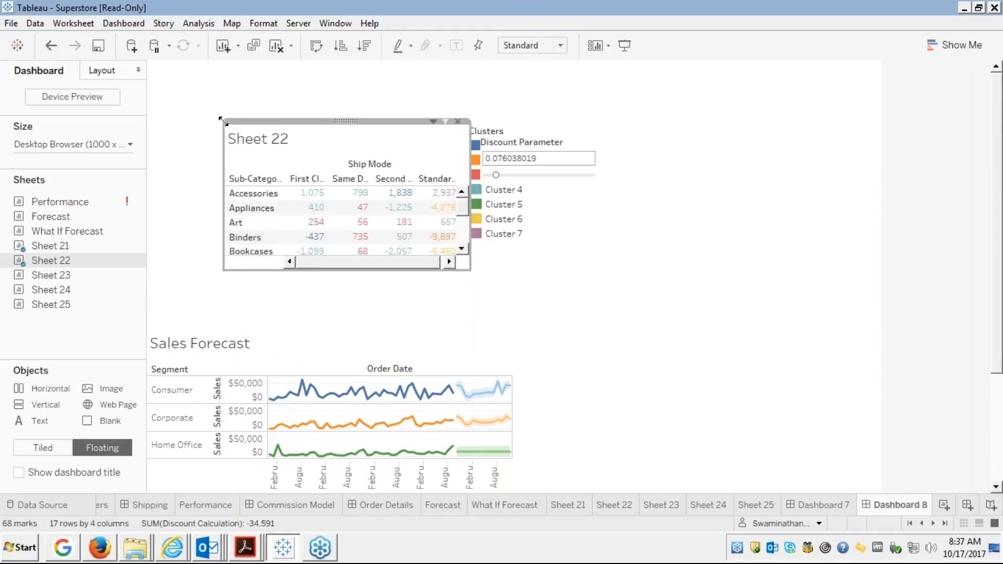
pyautogui.moveTo(224, 121); pyautogui.dragTo(149, 65)
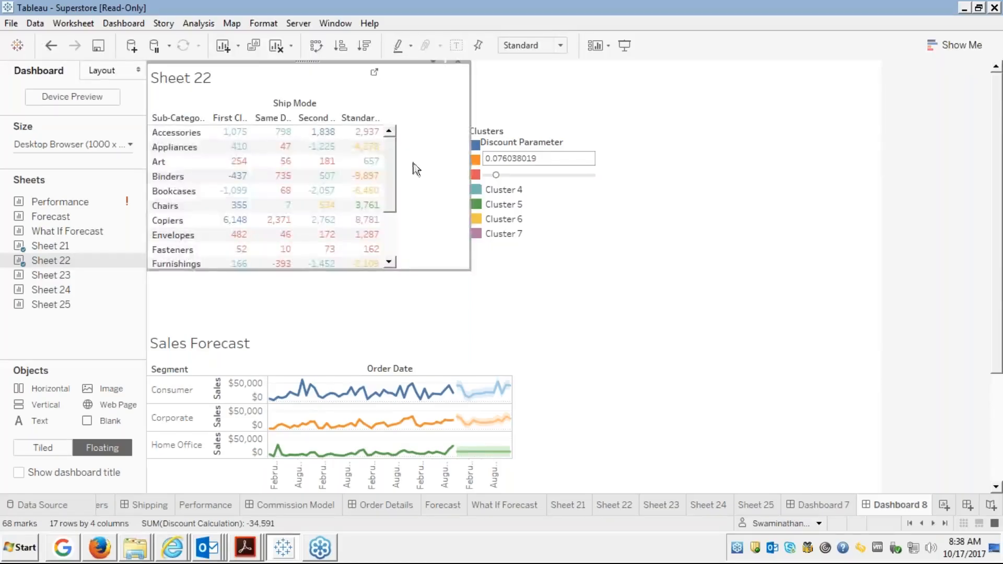
pyautogui.click(557, 46)
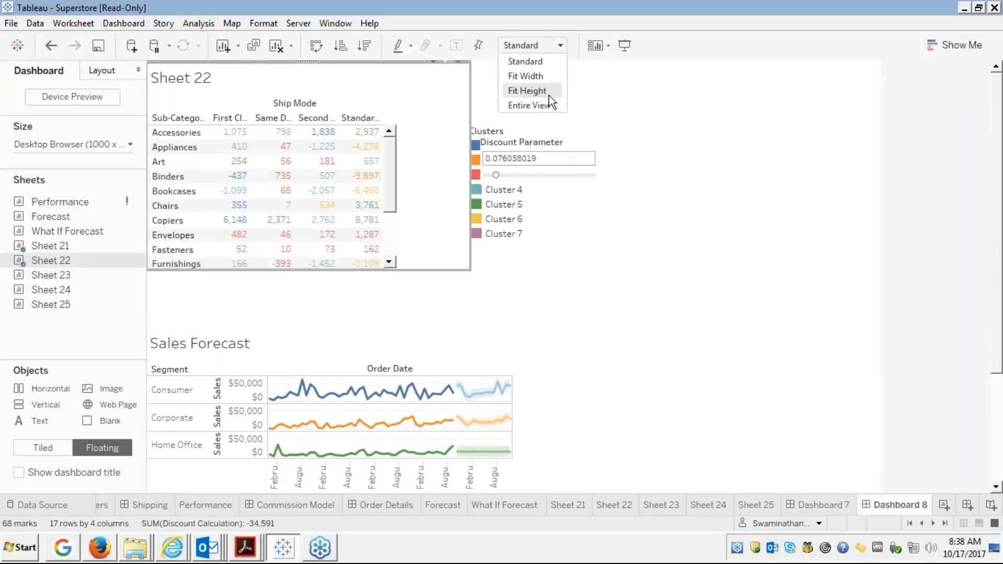
pyautogui.click(538, 104)
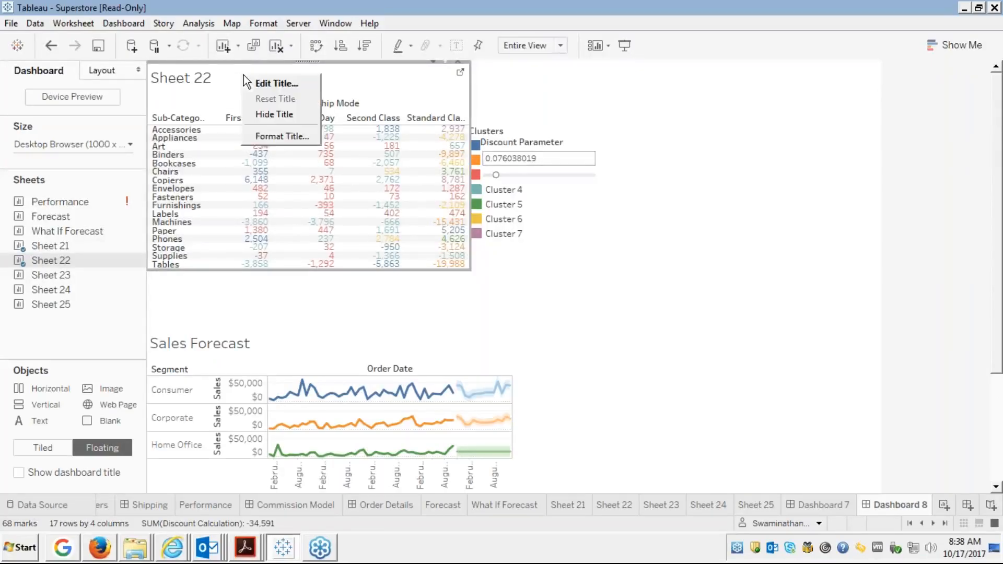
pyautogui.click(277, 115)
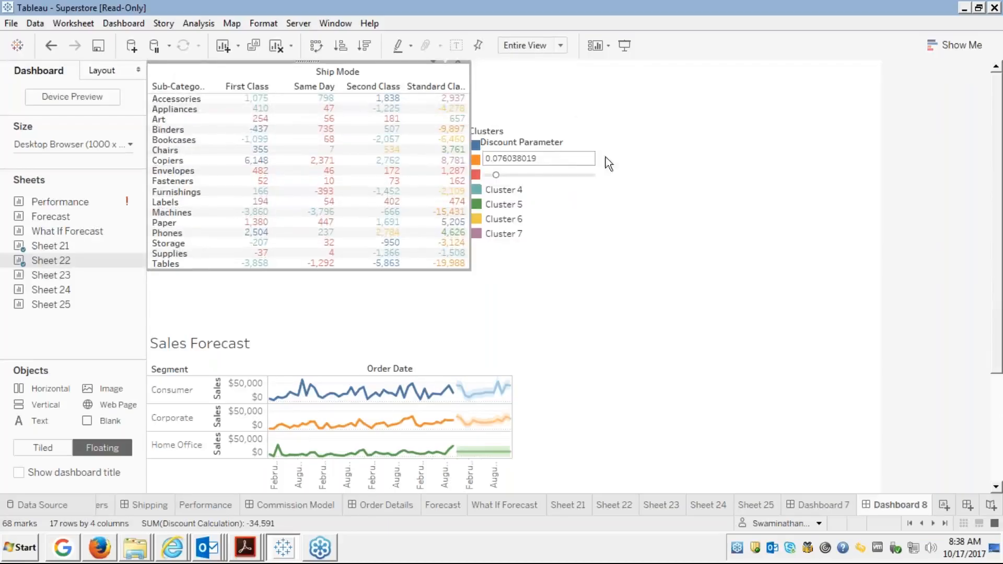
pyautogui.click(545, 140)
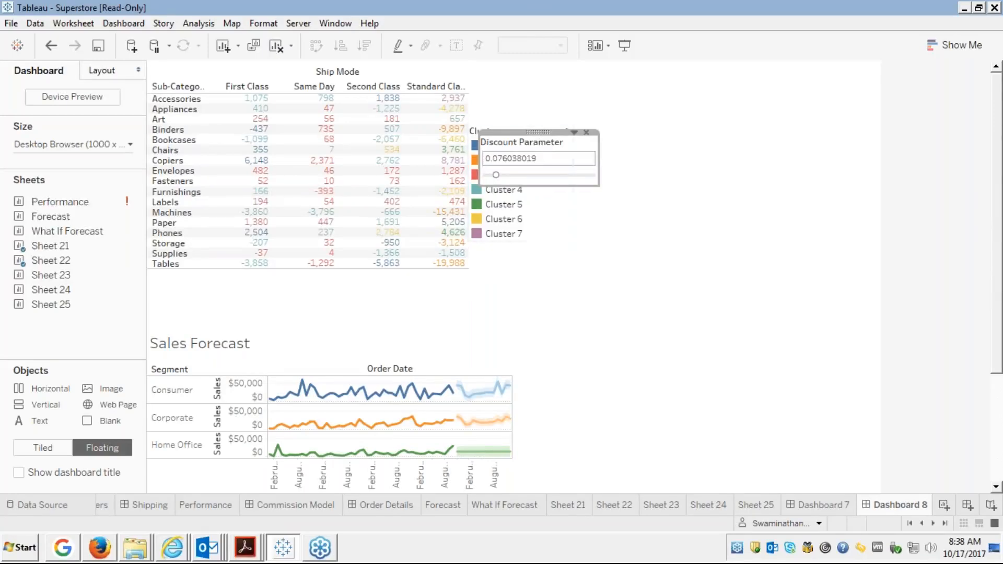
# Remove the Clusters legend and move the Discount Parameter card up beside the crosstab.
pyautogui.click(536, 200)
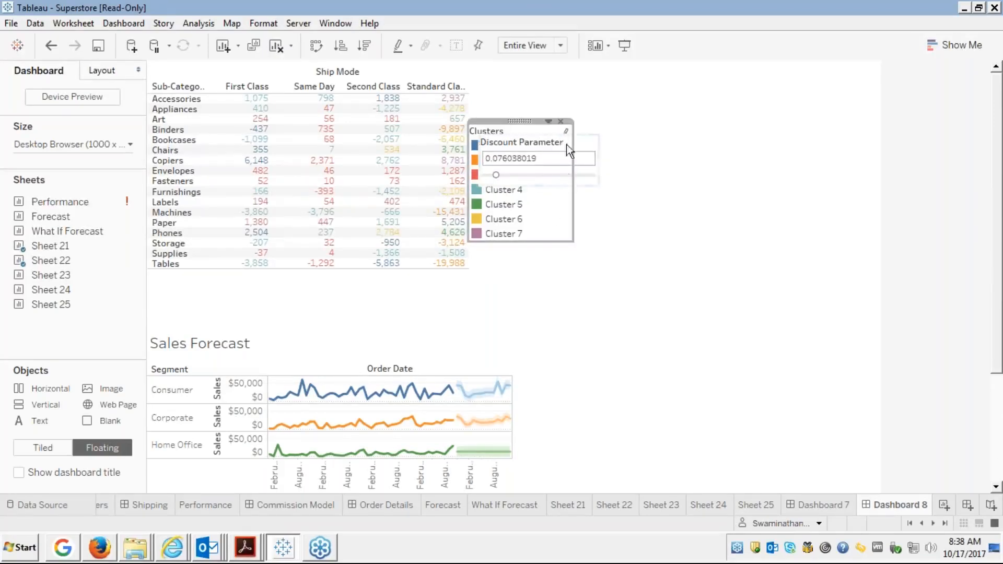
pyautogui.click(561, 123)
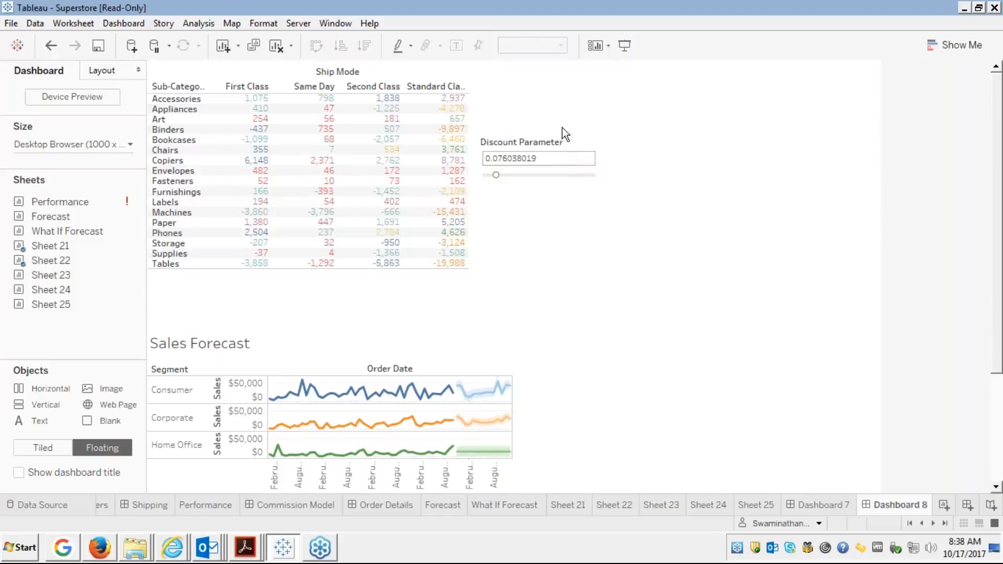
pyautogui.click(562, 136)
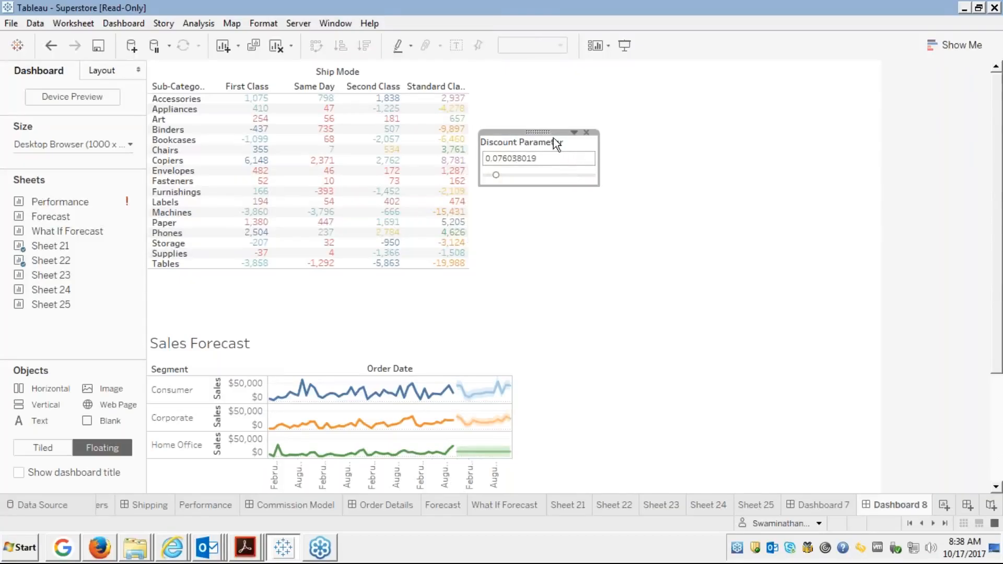
pyautogui.moveTo(541, 132)
pyautogui.mouseDown()
pyautogui.moveTo(510, 71)
pyautogui.moveTo(553, 76)
pyautogui.moveTo(531, 64)
pyautogui.mouseUp()
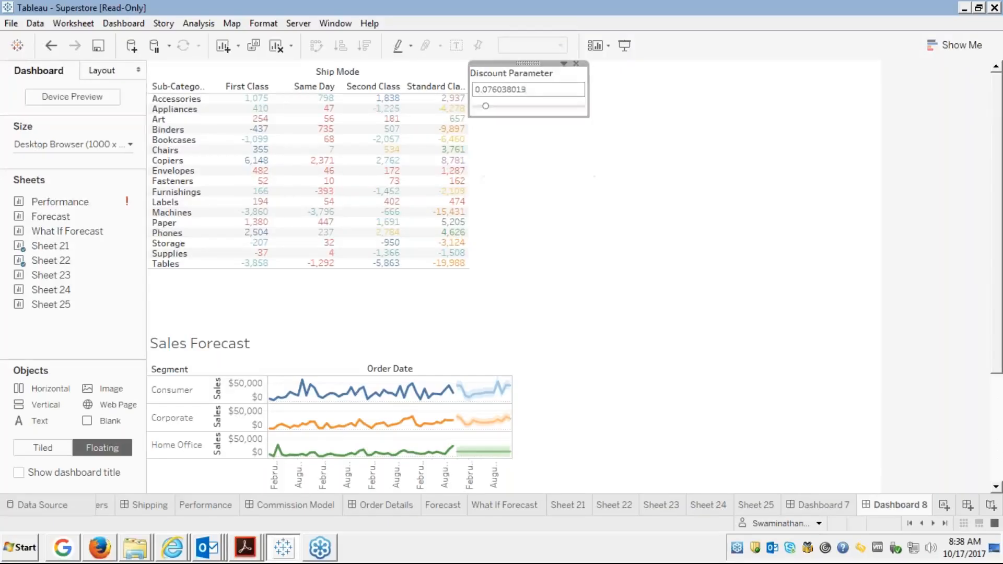
# Widen the crosstab, clear its mark selection, and set its fit back to Standard.
pyautogui.click(464, 213)
pyautogui.click(464, 215)
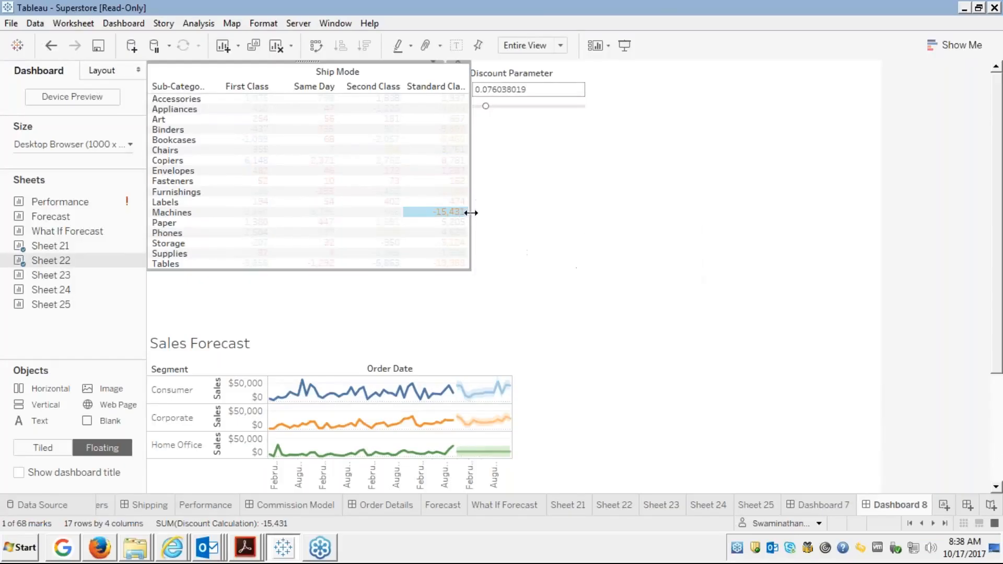
pyautogui.moveTo(471, 211); pyautogui.dragTo(589, 211)
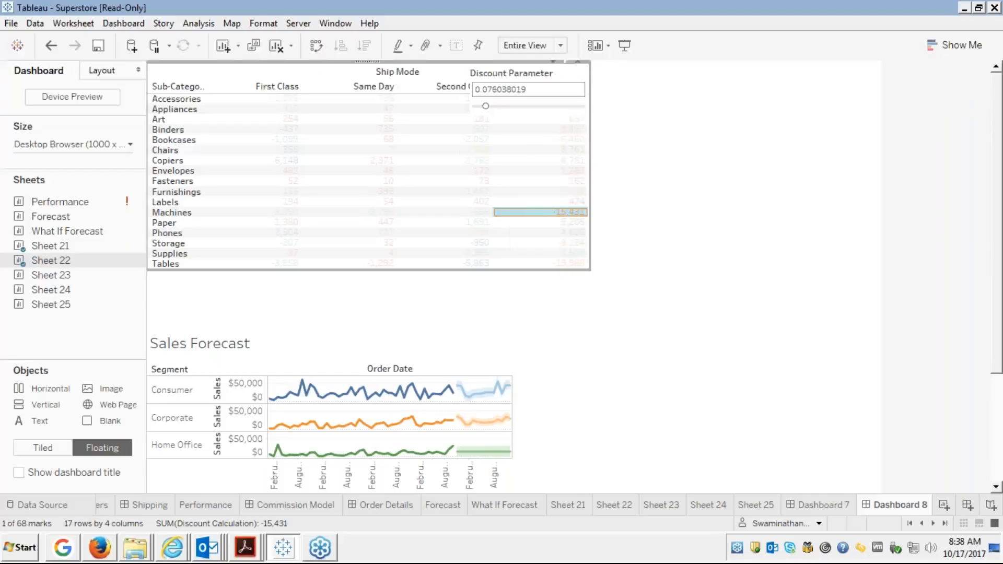
pyautogui.click(508, 140)
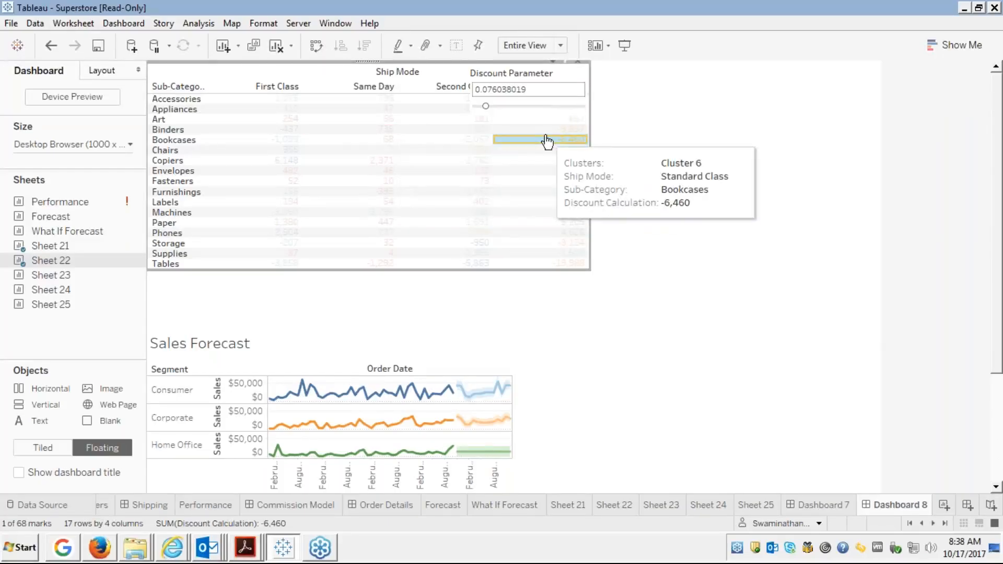
pyautogui.click(547, 141)
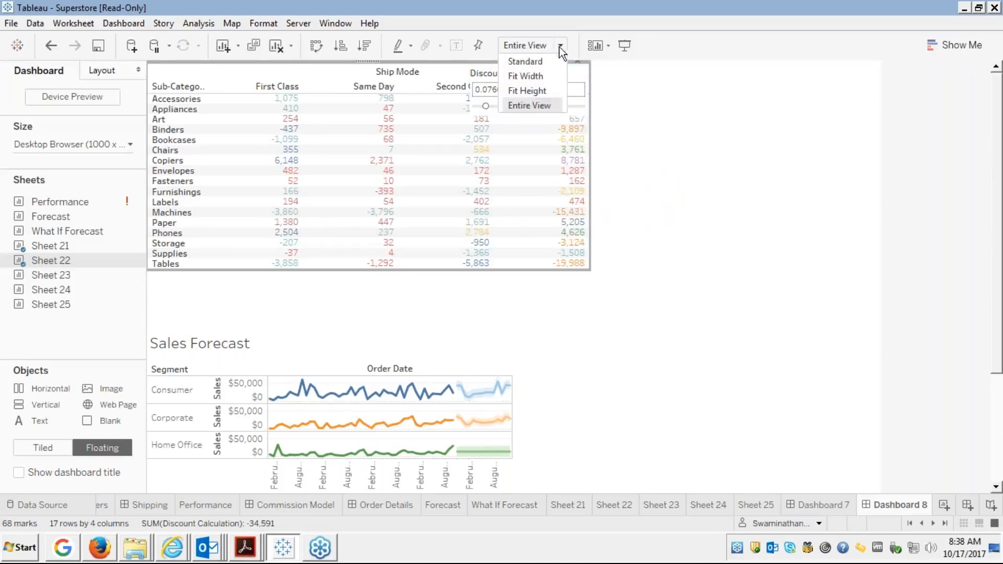
pyautogui.click(516, 60)
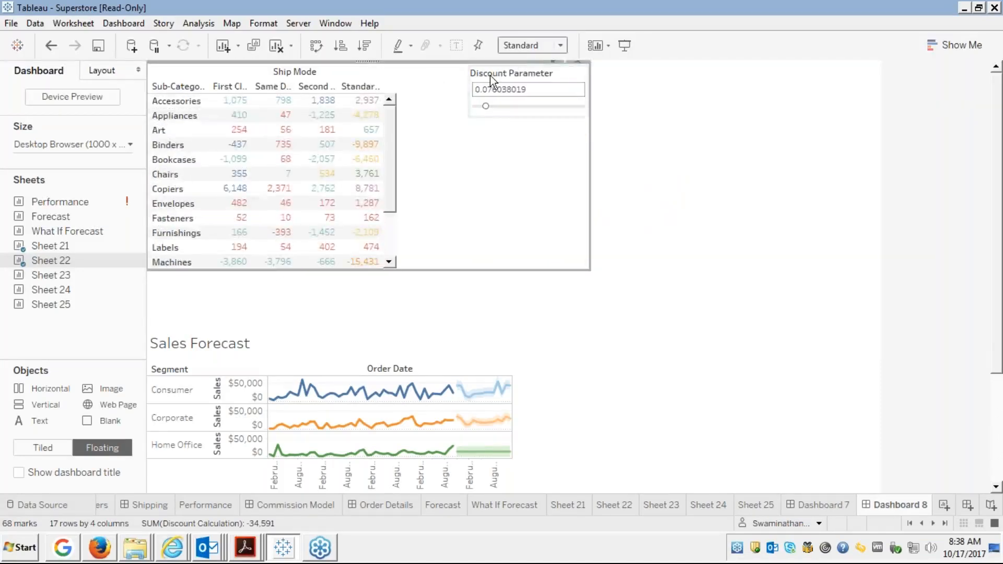
# Nudge the Discount Parameter card next to the crosstab columns and narrow the crosstab container.
pyautogui.click(507, 77)
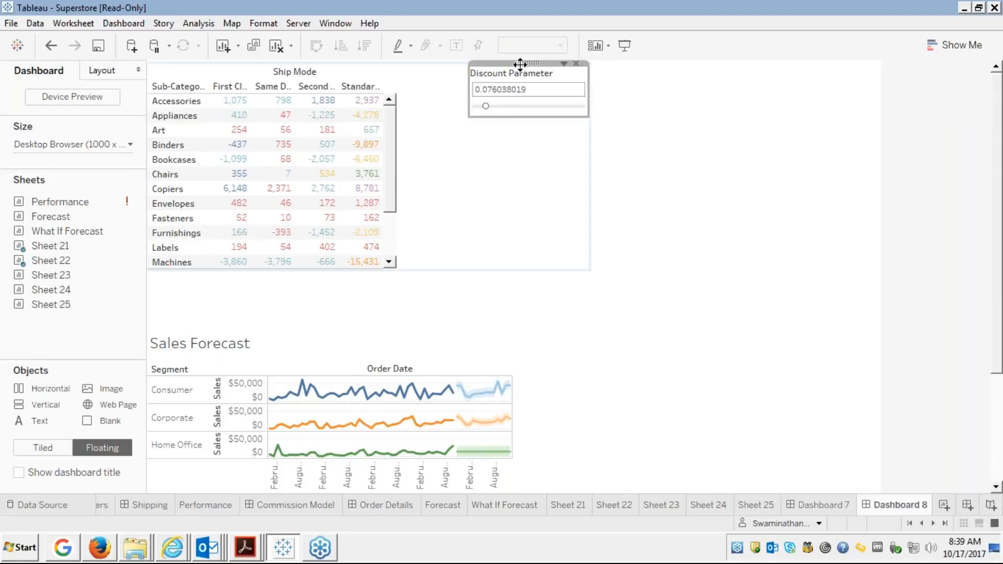
pyautogui.moveTo(520, 65); pyautogui.dragTo(500, 75)
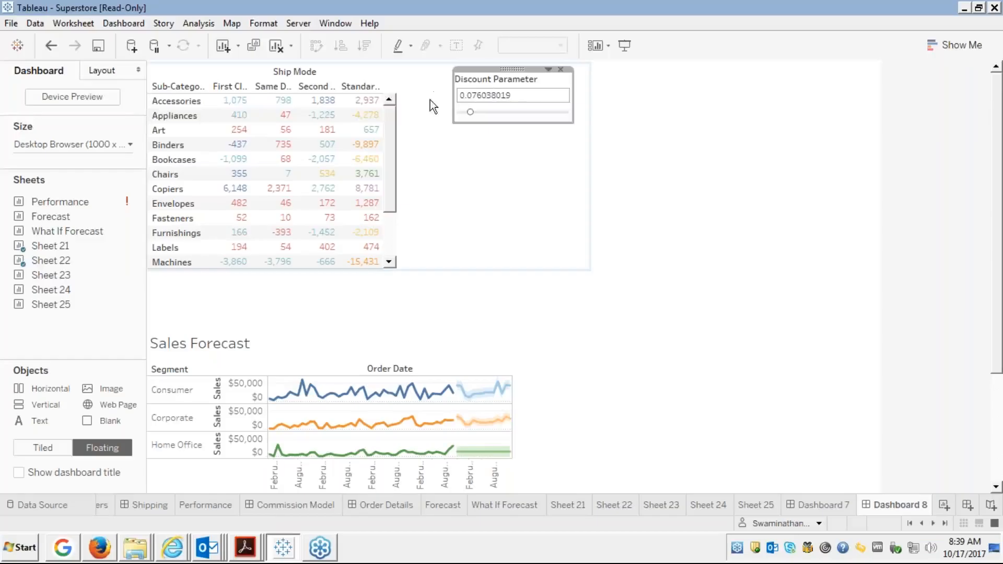
pyautogui.click(509, 68)
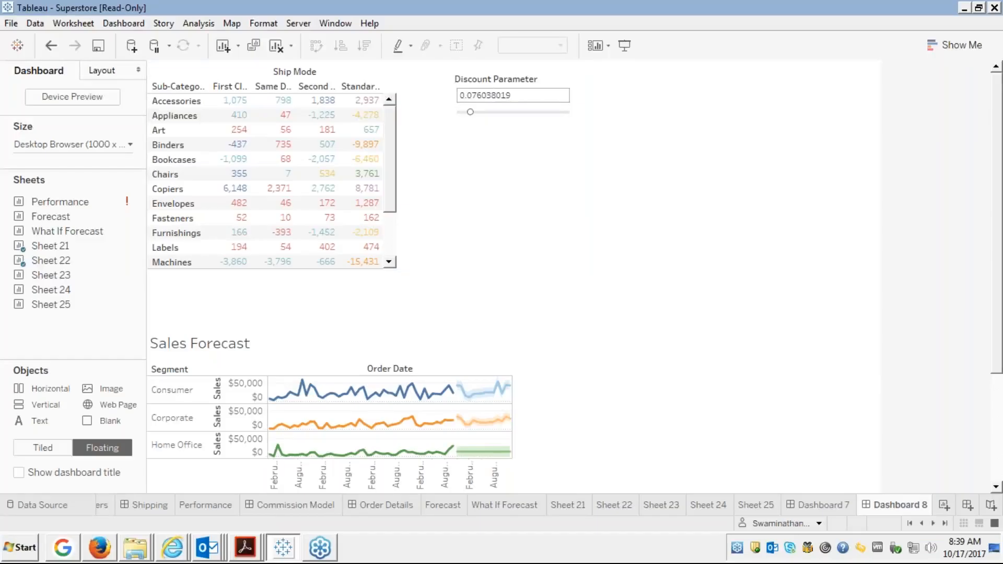
pyautogui.moveTo(459, 75); pyautogui.dragTo(453, 66)
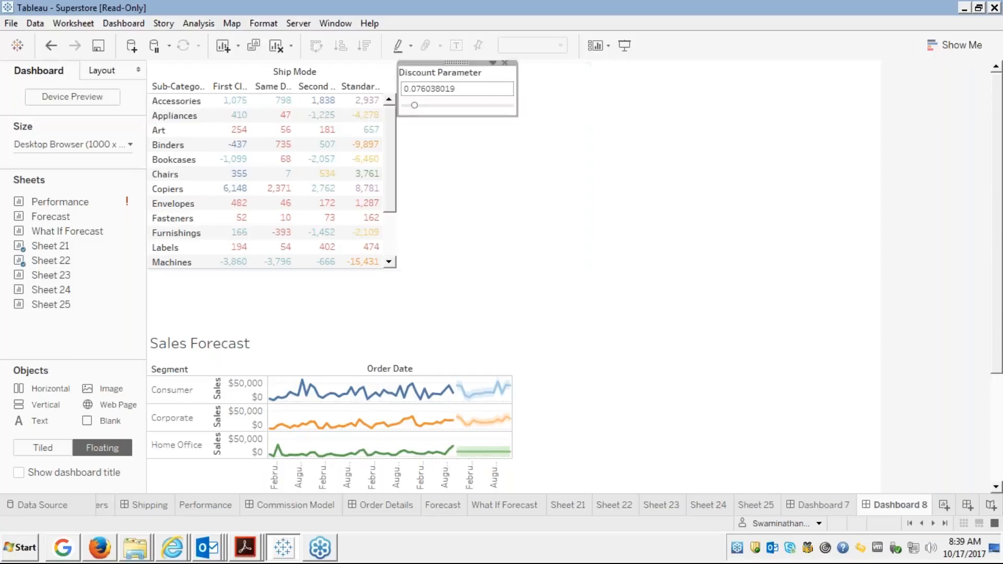
pyautogui.click(543, 149)
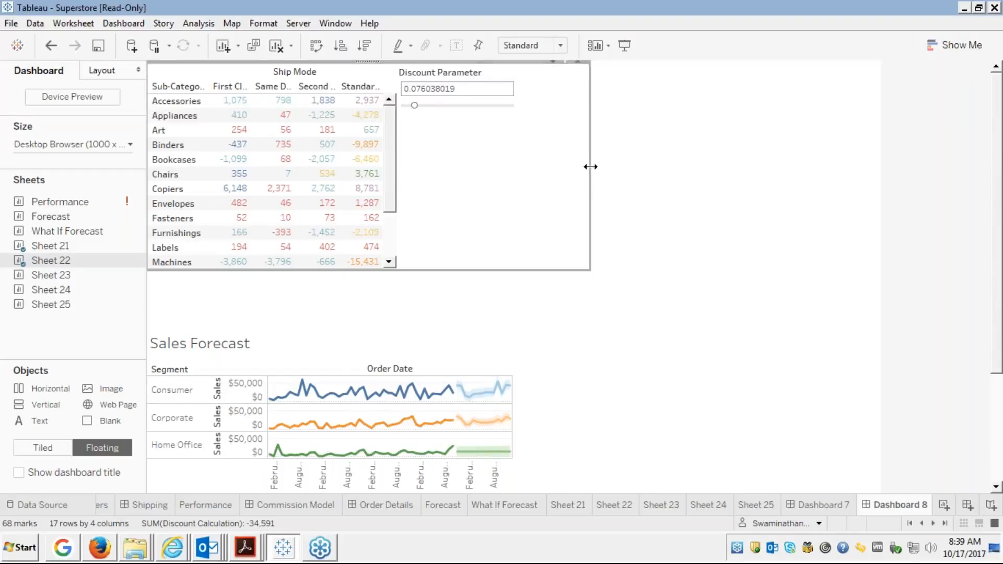
pyautogui.moveTo(589, 167); pyautogui.dragTo(519, 163)
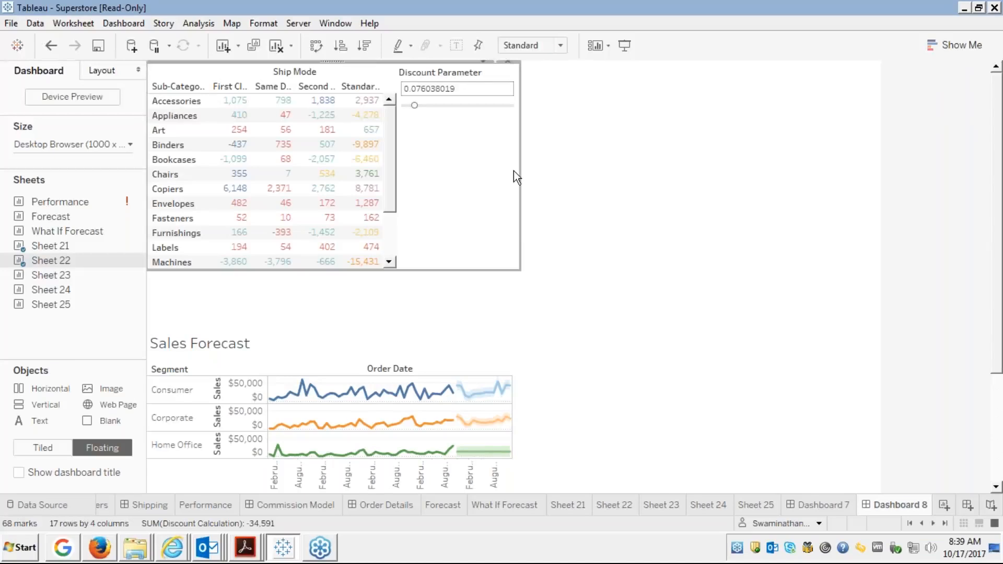
pyautogui.click(572, 197)
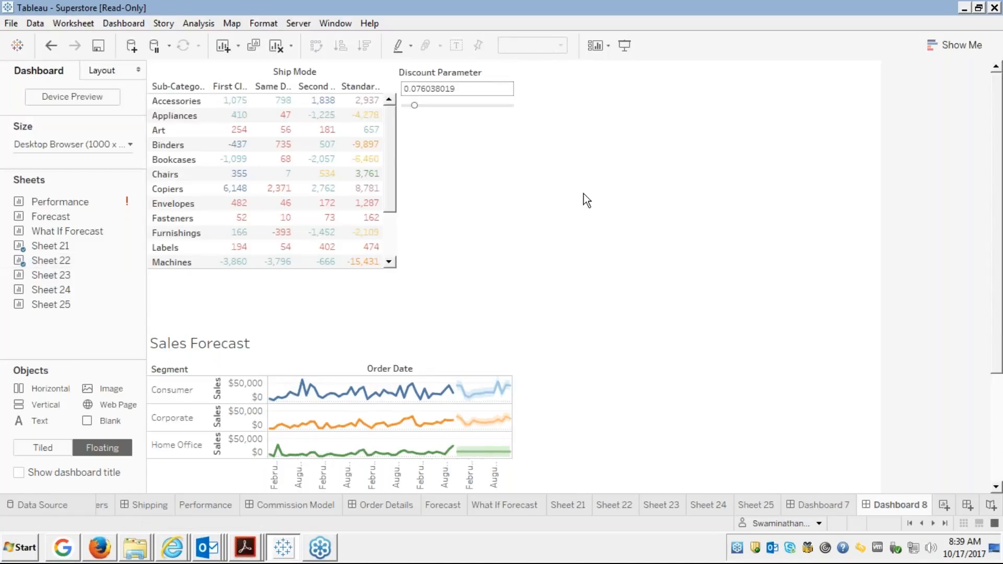
pyautogui.click(460, 168)
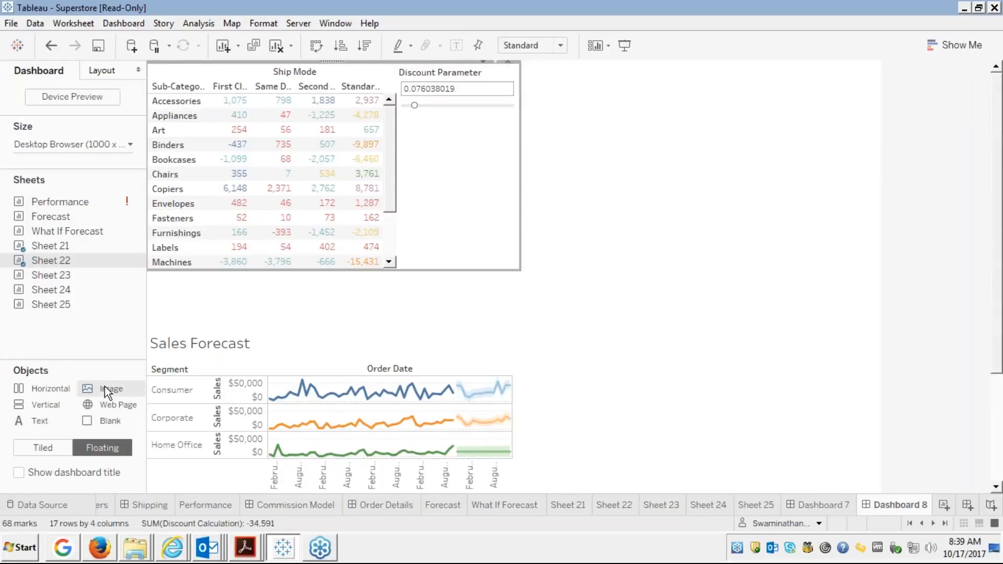
# Place an image object showing Lighthouse.jpg from Pictures > Sample Pictures on the dashboard.
pyautogui.moveTo(104, 389); pyautogui.dragTo(455, 142)
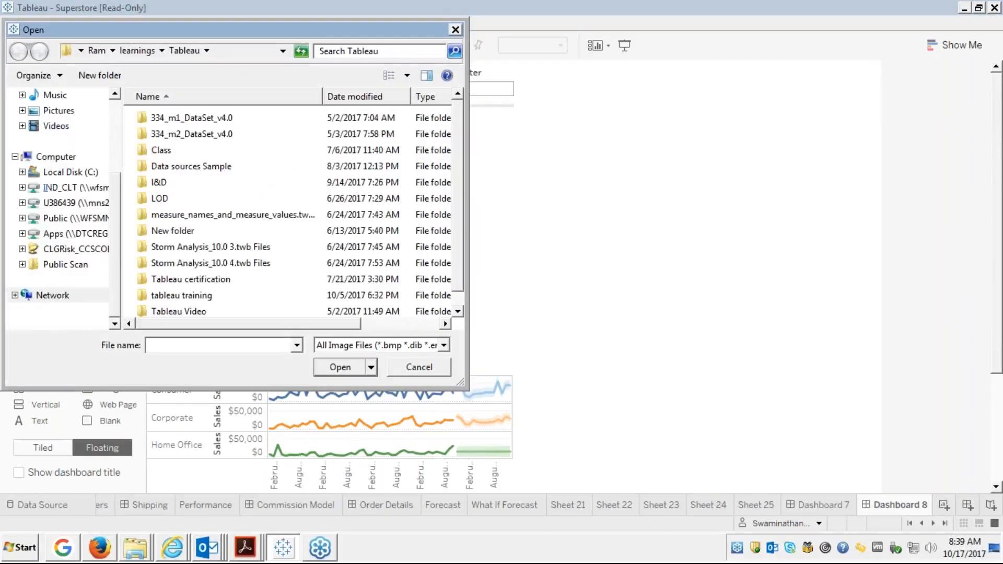
pyautogui.click(58, 110)
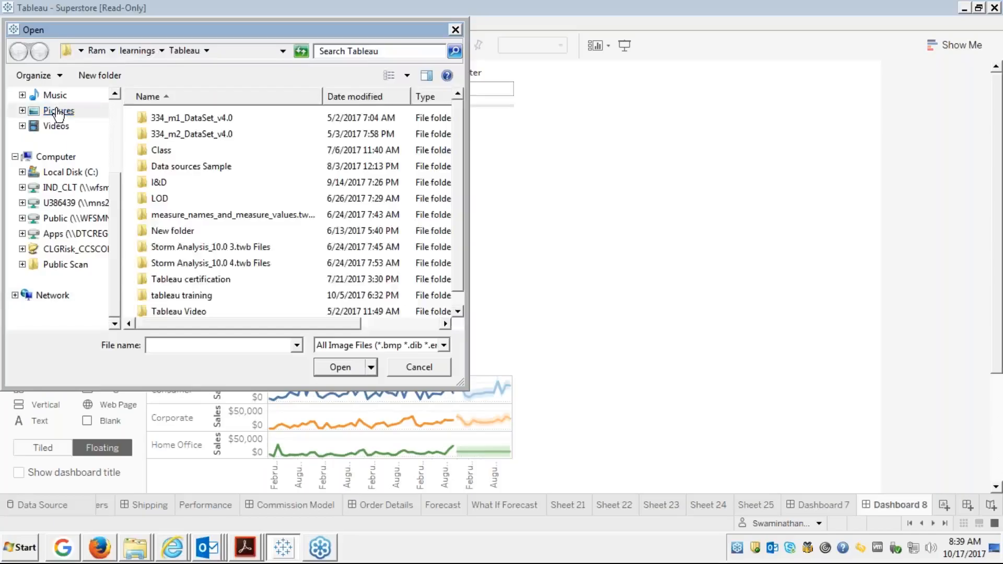
pyautogui.doubleClick(164, 175)
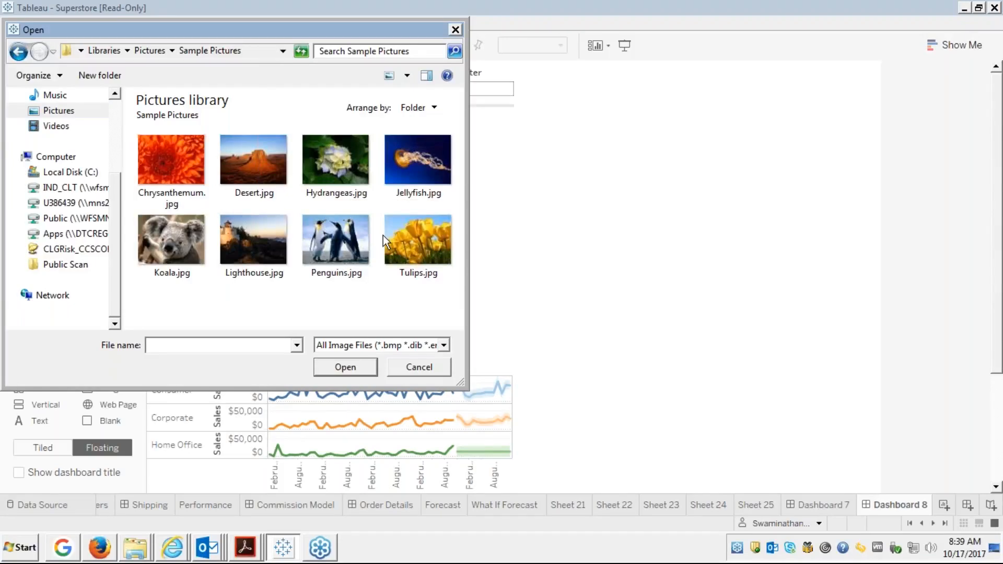
pyautogui.click(259, 237)
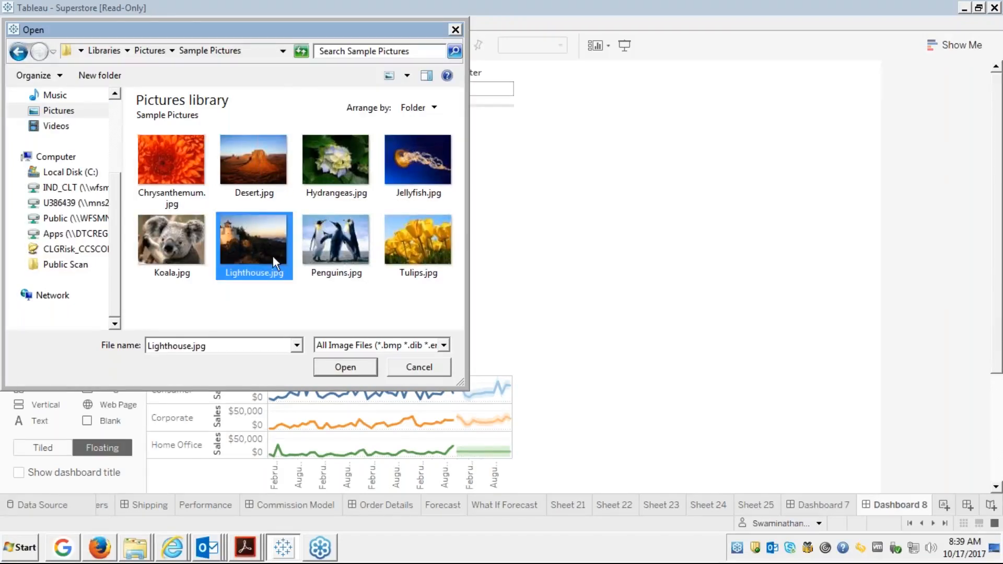
pyautogui.click(349, 367)
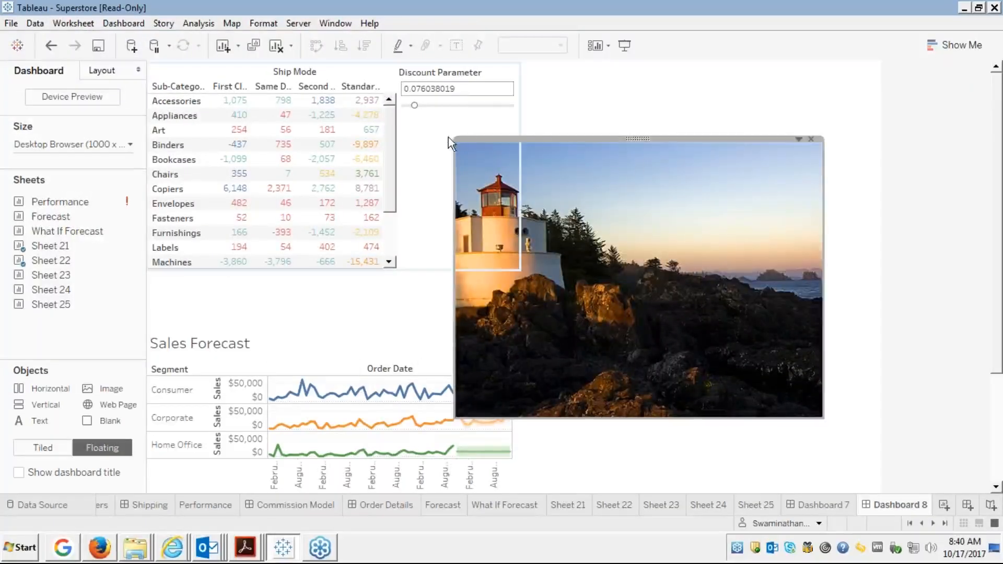
# Shrink the lighthouse image, centre the picture in its frame, and trim the frame's right edge.
pyautogui.moveTo(455, 139); pyautogui.dragTo(530, 214)
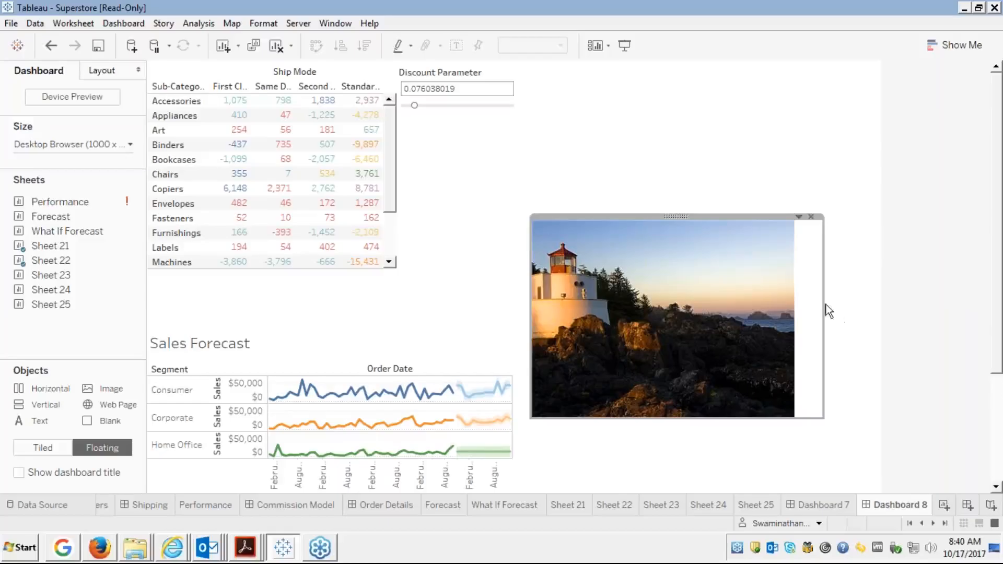
pyautogui.click(798, 216)
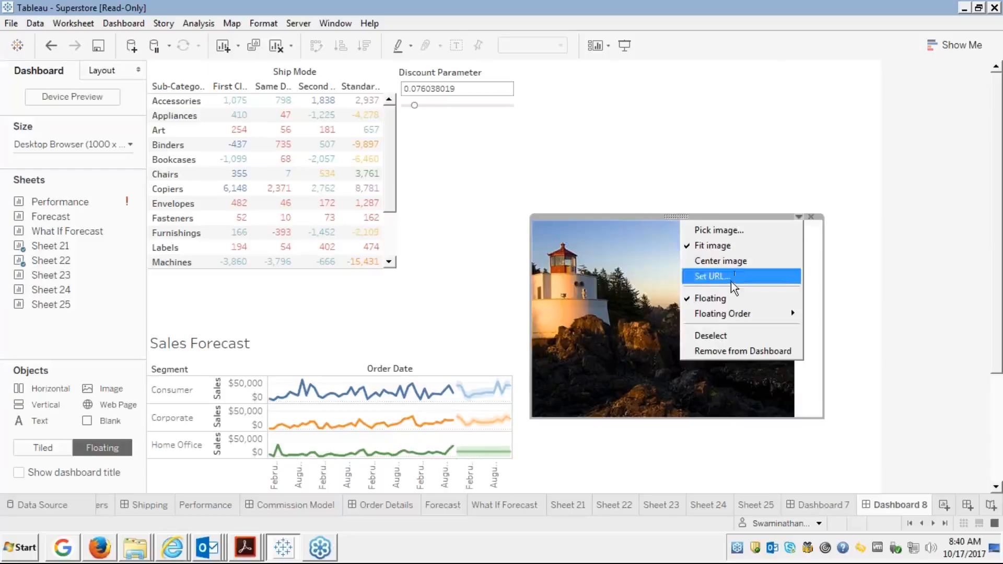
pyautogui.click(718, 261)
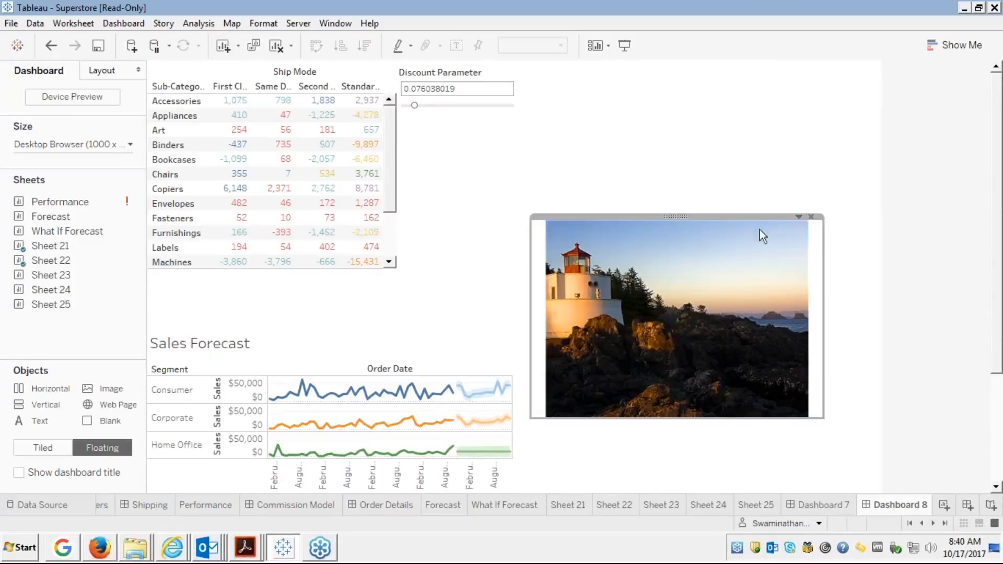
pyautogui.moveTo(823, 273); pyautogui.dragTo(806, 284)
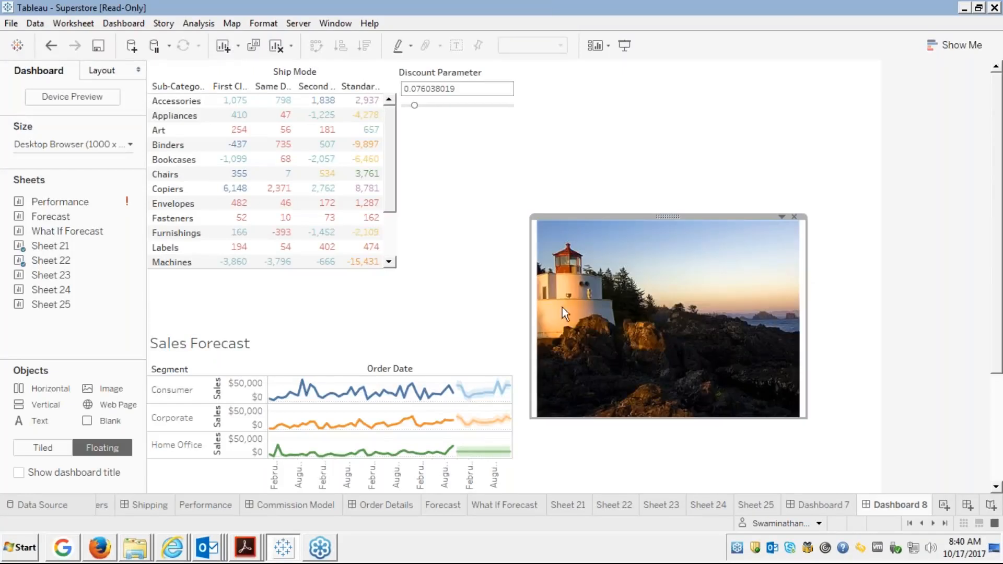
# Move the lighthouse image beside the crosstab under the Discount Parameter and shrink it further.
pyautogui.moveTo(532, 312); pyautogui.dragTo(534, 312)
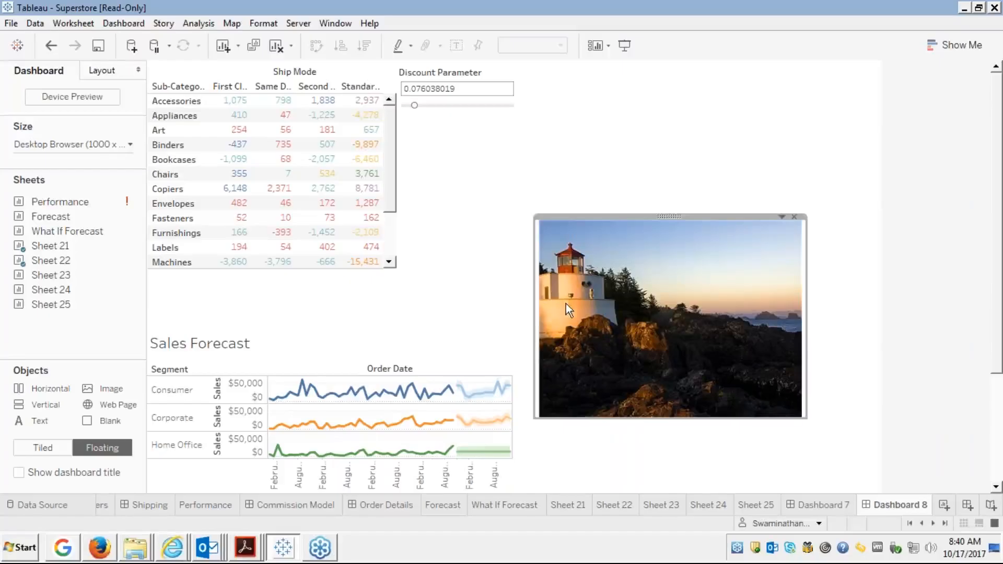
pyautogui.moveTo(672, 209); pyautogui.dragTo(532, 111)
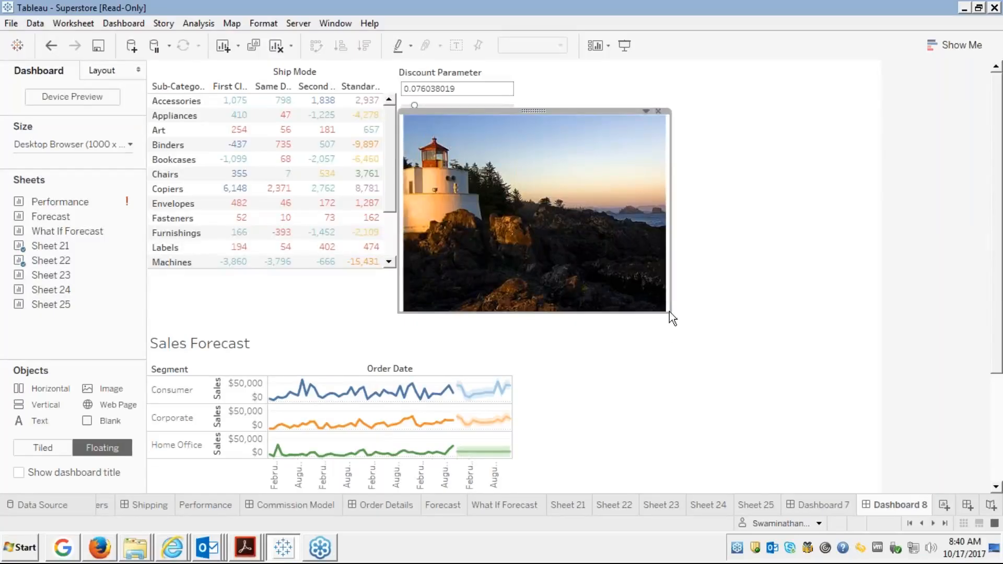
pyautogui.moveTo(669, 311); pyautogui.dragTo(562, 271)
pyautogui.click(655, 216)
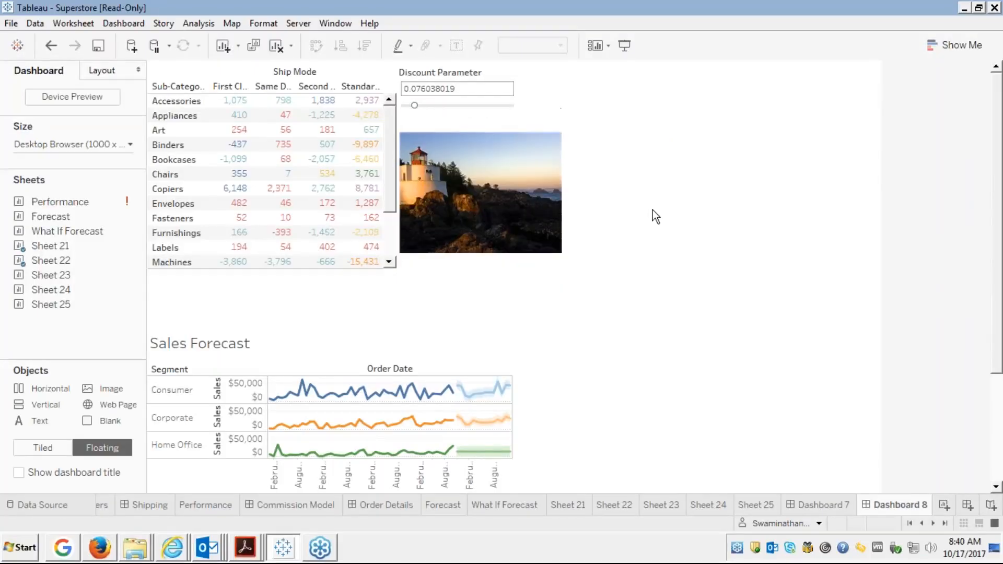
pyautogui.click(480, 162)
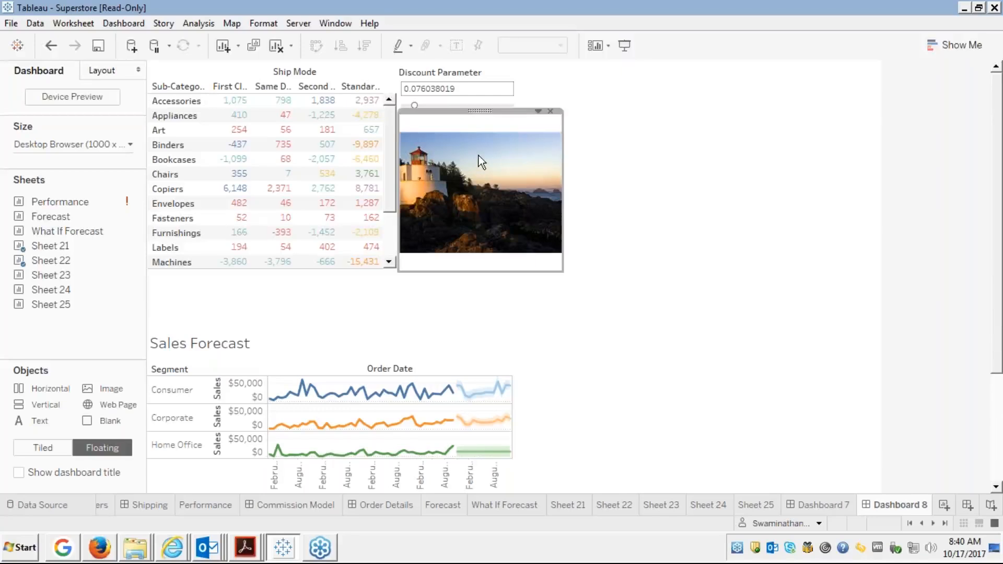
pyautogui.click(596, 135)
pyautogui.click(463, 129)
pyautogui.click(537, 111)
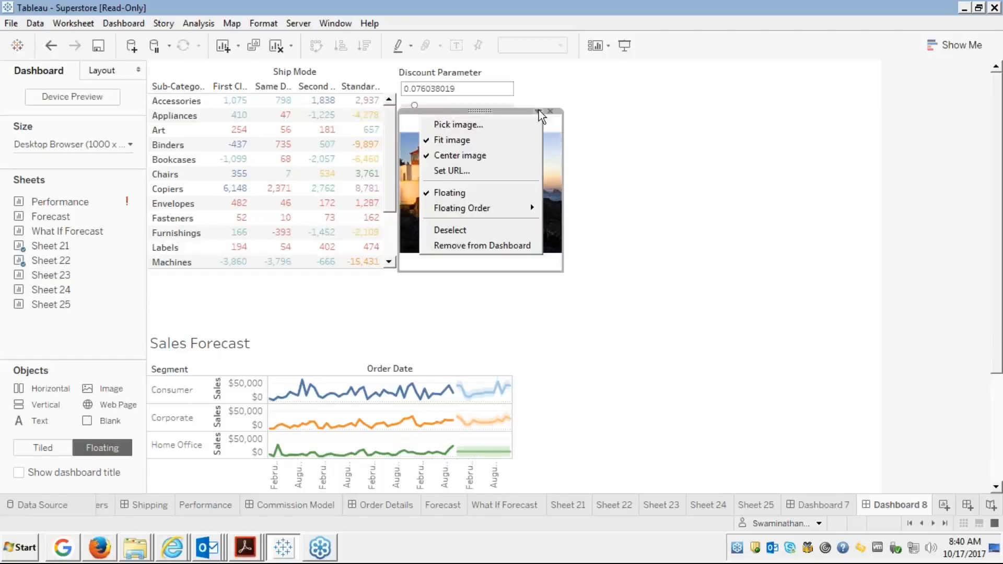
pyautogui.click(476, 156)
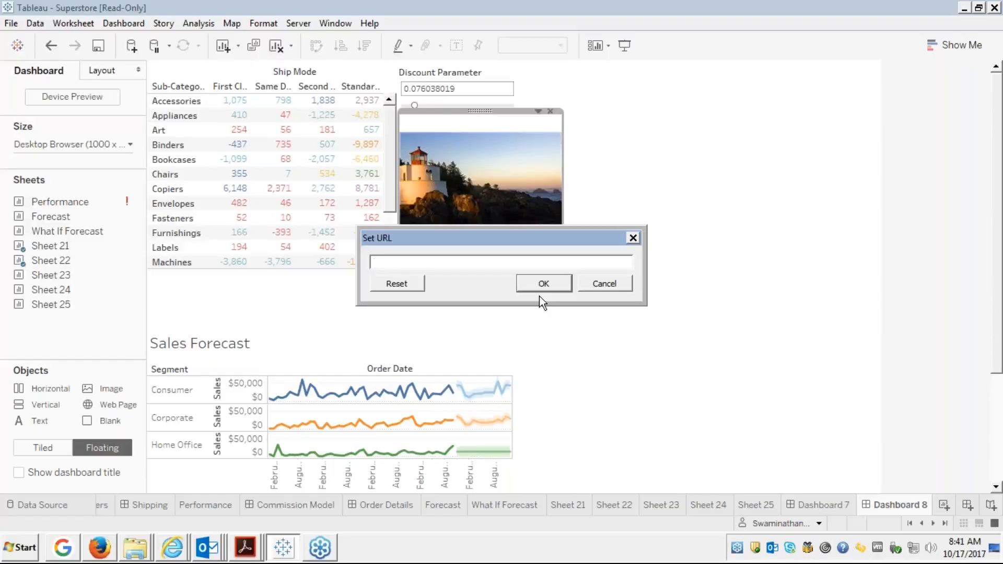
pyautogui.write('http://google.com')
pyautogui.click(396, 265)
pyautogui.write('www.')
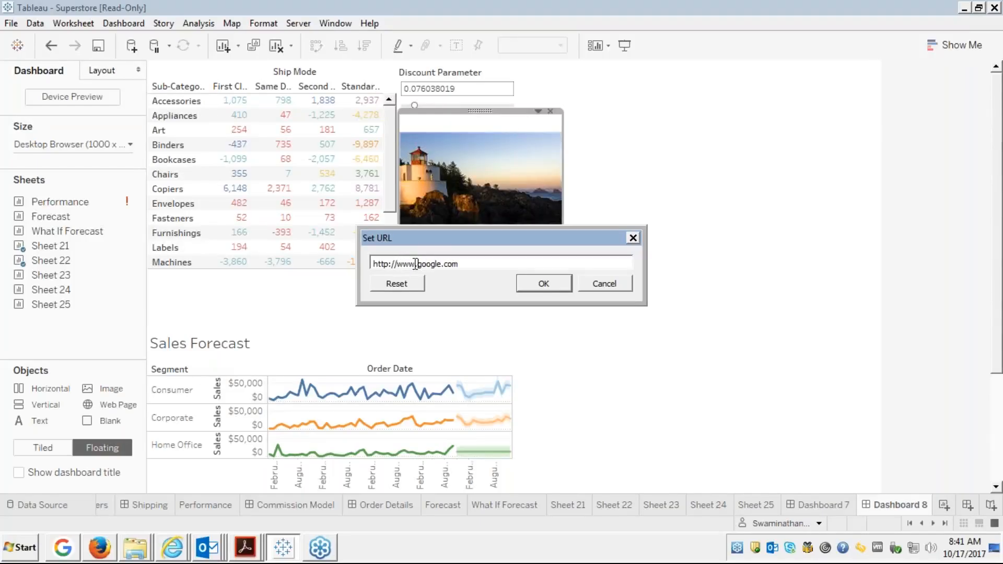
pyautogui.click(535, 281)
pyautogui.click(612, 242)
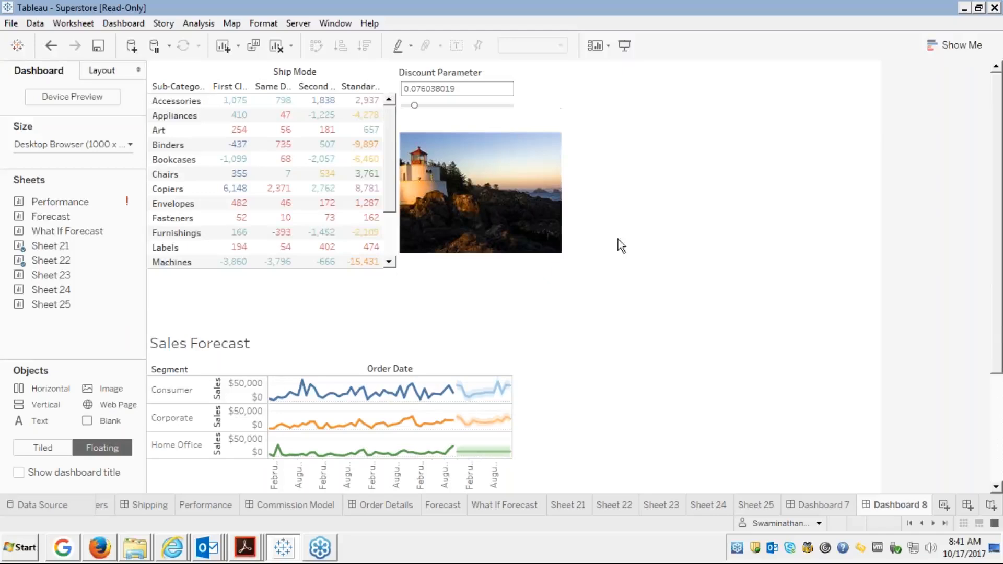
pyautogui.click(483, 213)
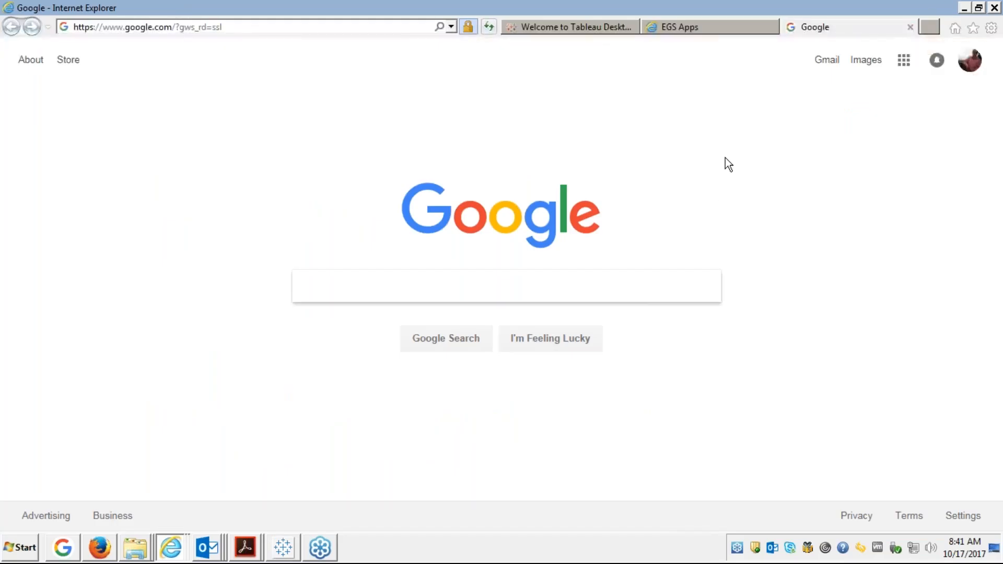
# Search Google for lighthouse, view the Images results, then close the tab and return to Tableau.
pyautogui.write('l')
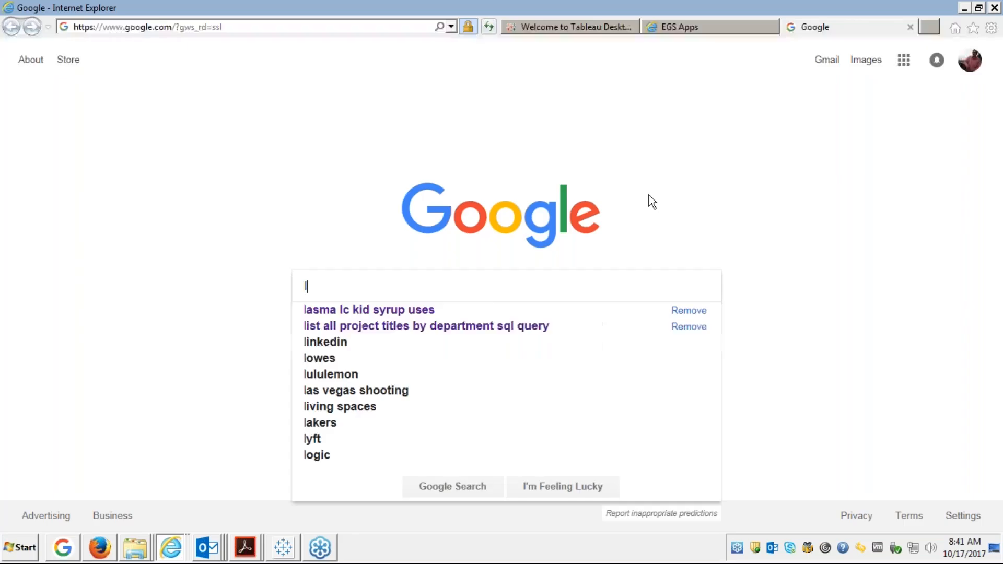
pyautogui.write('igh')
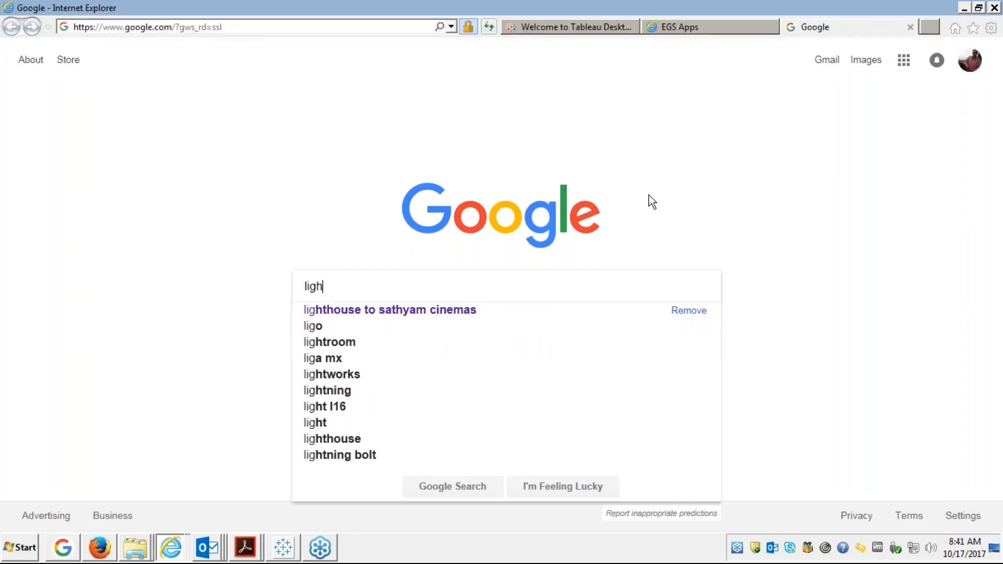
pyautogui.write('ouse')
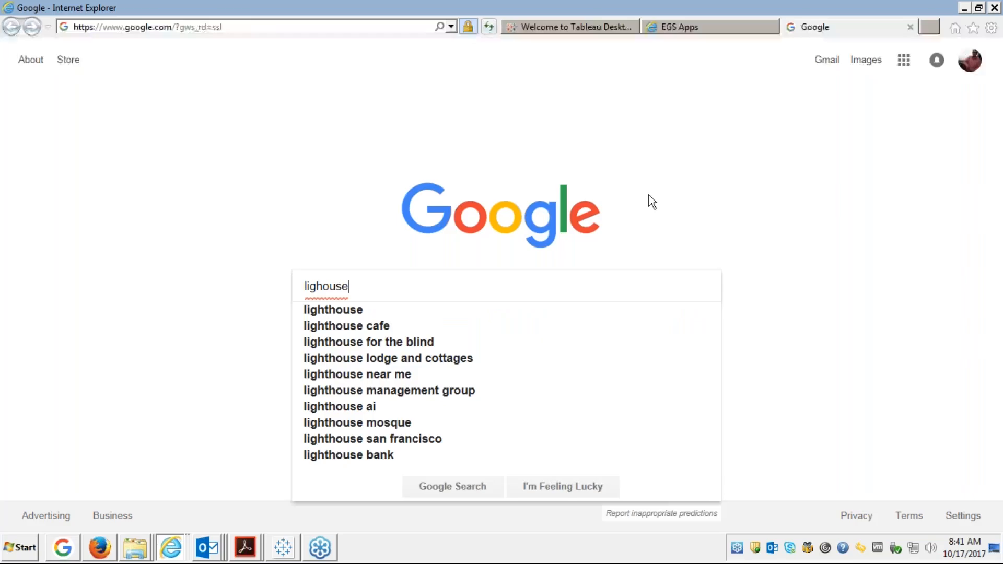
pyautogui.press('Down')
pyautogui.press('Return')
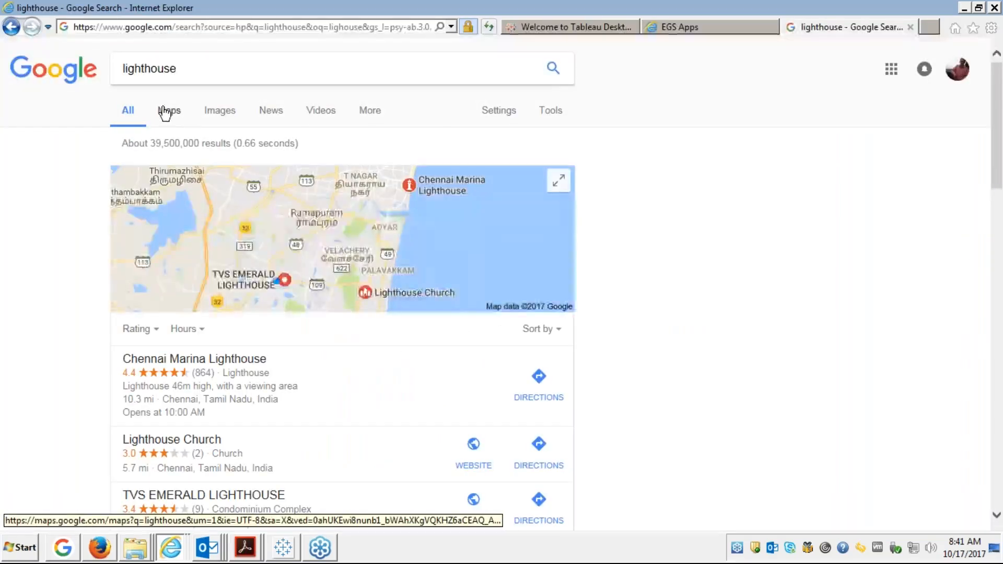
pyautogui.click(209, 111)
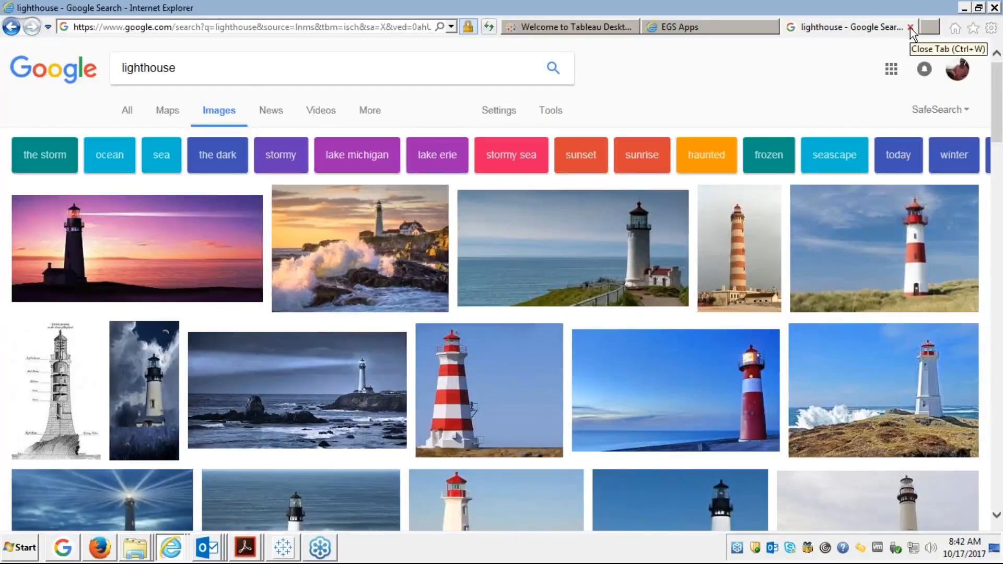
pyautogui.click(910, 27)
pyautogui.hotkey('alt', 'Tab')
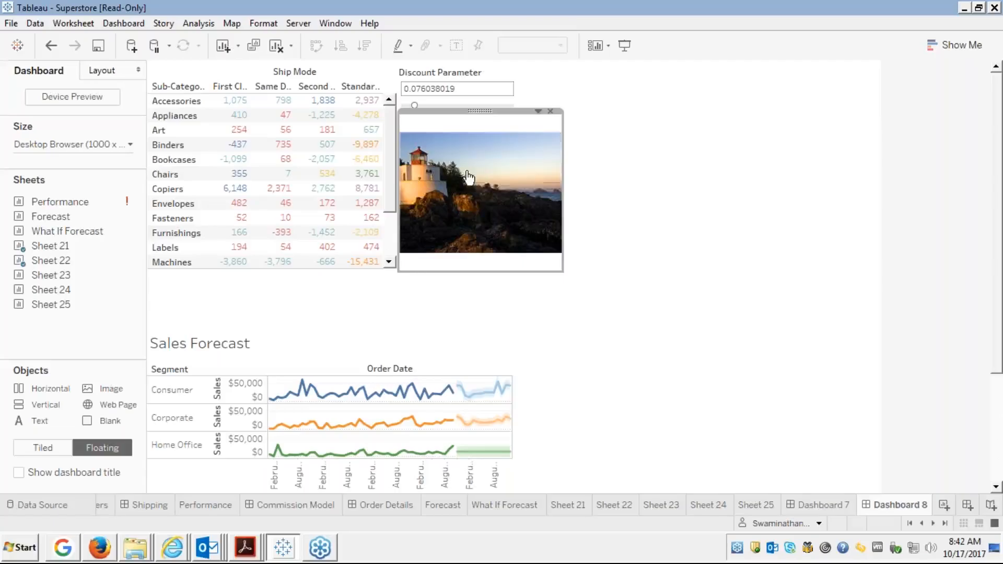
# Bring the lighthouse image to the front with Floating Order > Bring to Front.
pyautogui.click(536, 112)
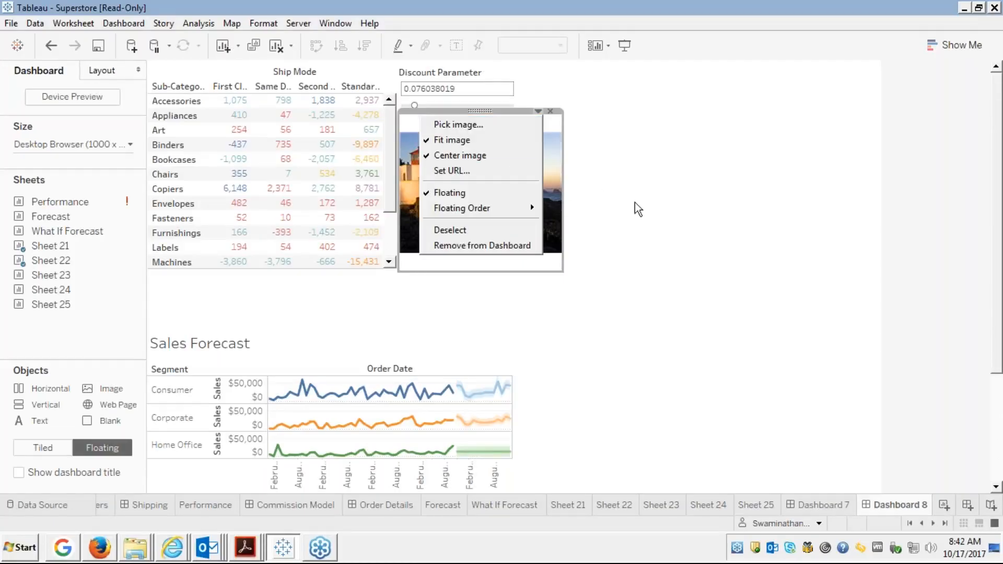
pyautogui.moveTo(498, 214)
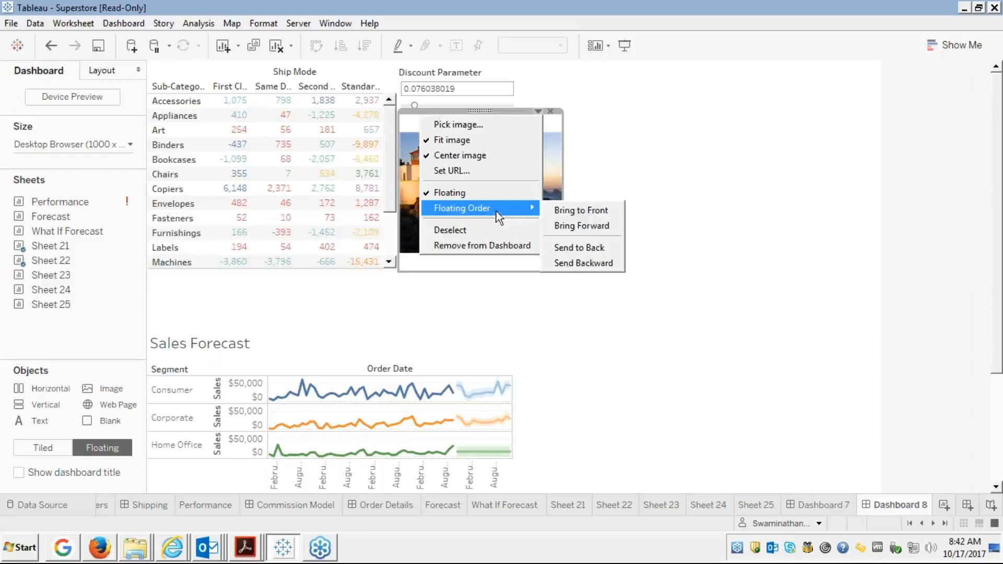
pyautogui.click(575, 211)
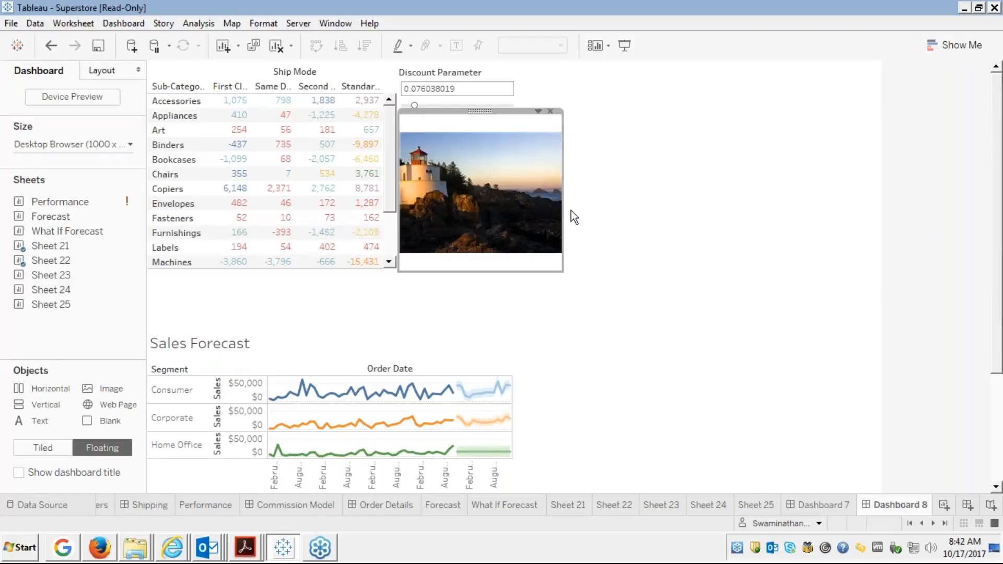
pyautogui.click(538, 112)
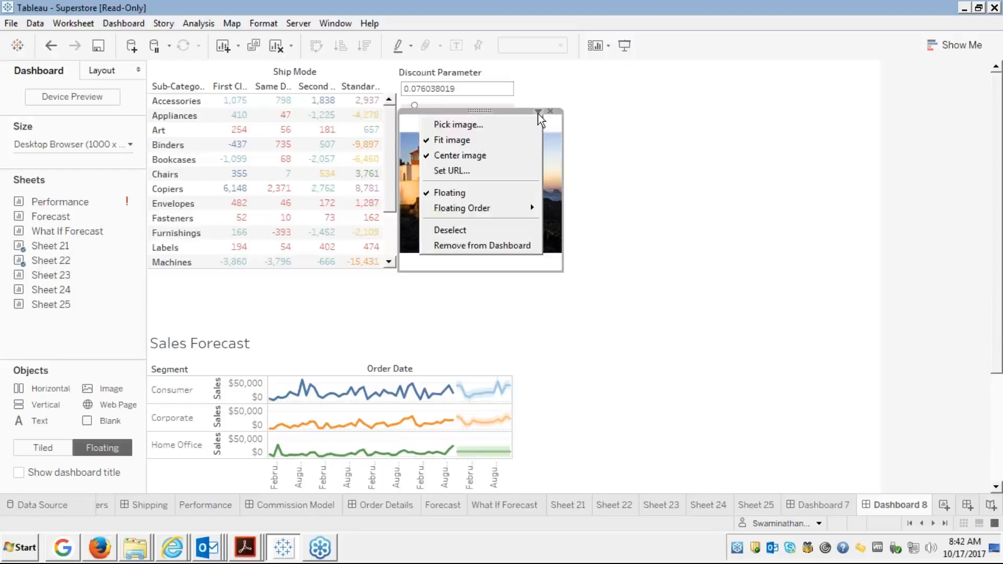
pyautogui.click(608, 262)
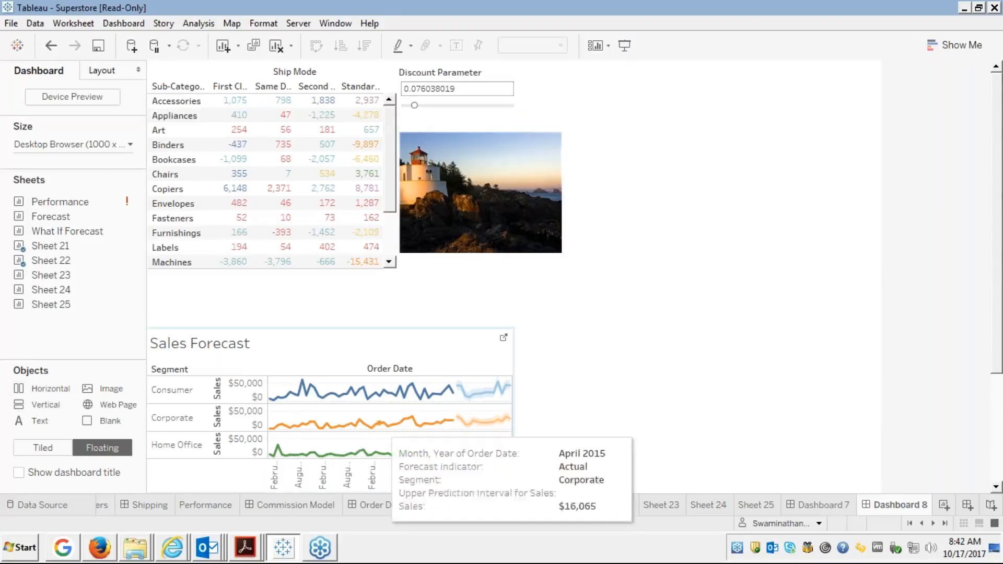
pyautogui.click(487, 121)
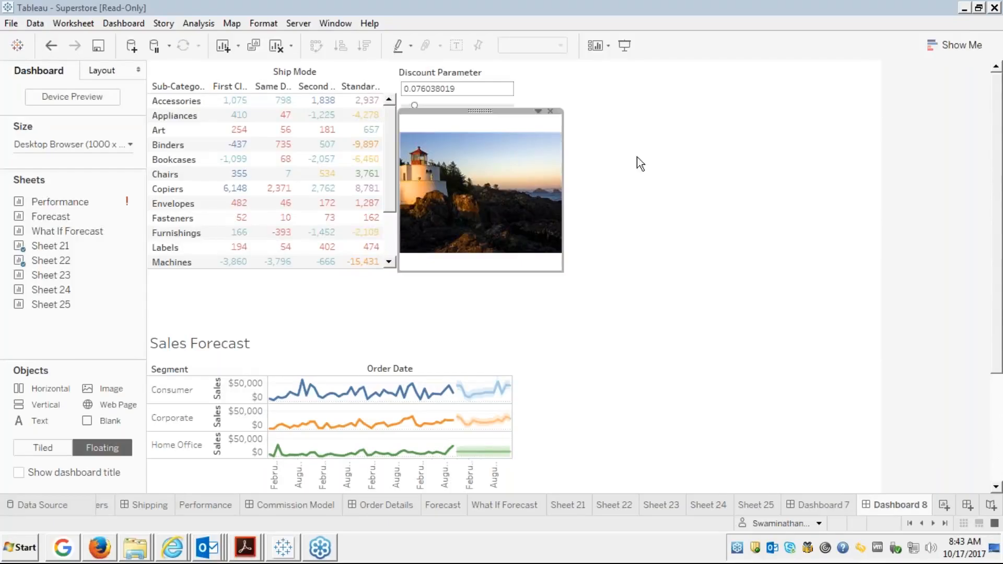
# Drop a Web Page object onto Dashboard 8, leaving its URL empty, and switch to the browser.
pyautogui.click(649, 198)
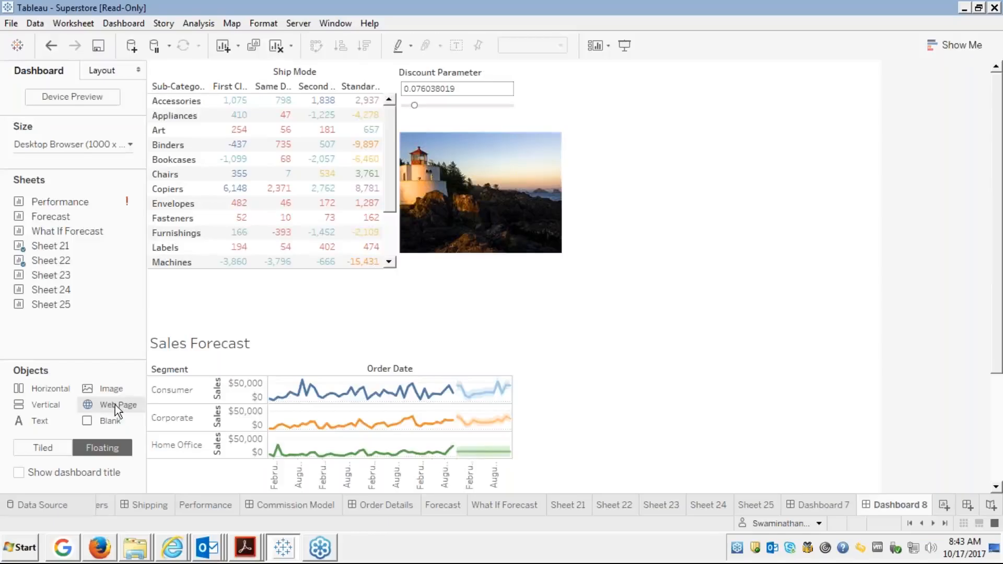
pyautogui.moveTo(116, 409); pyautogui.dragTo(607, 129)
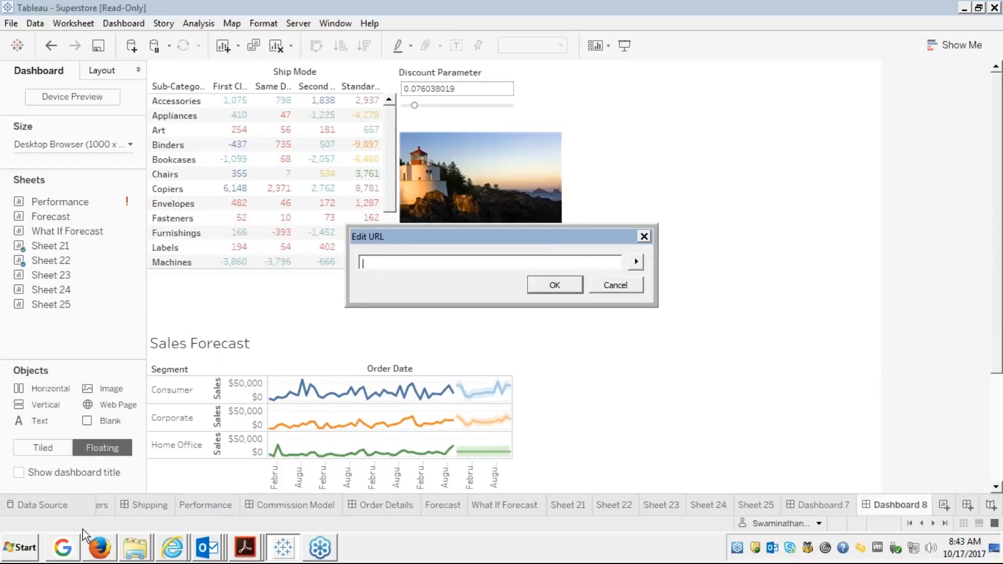
pyautogui.click(63, 548)
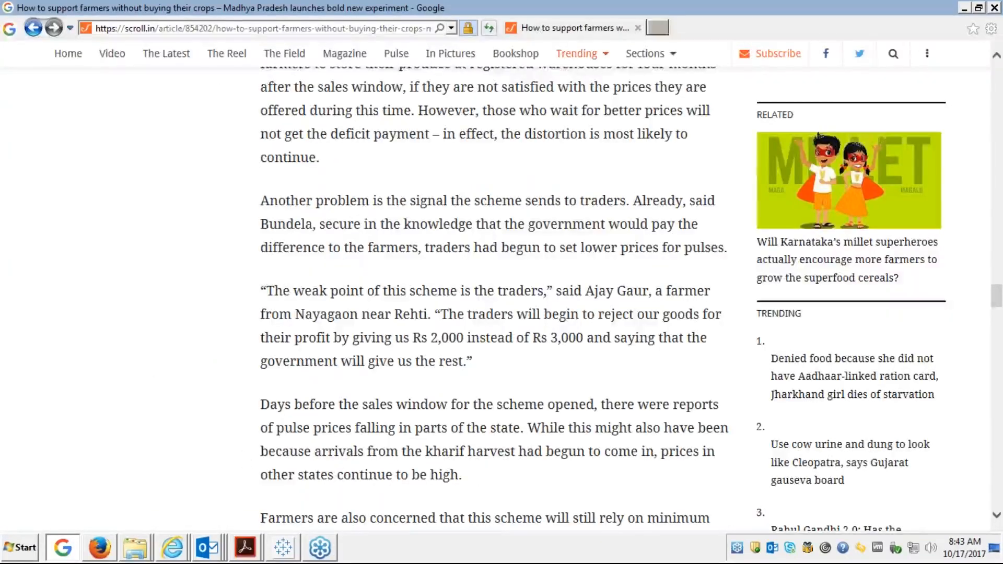
pyautogui.click(647, 27)
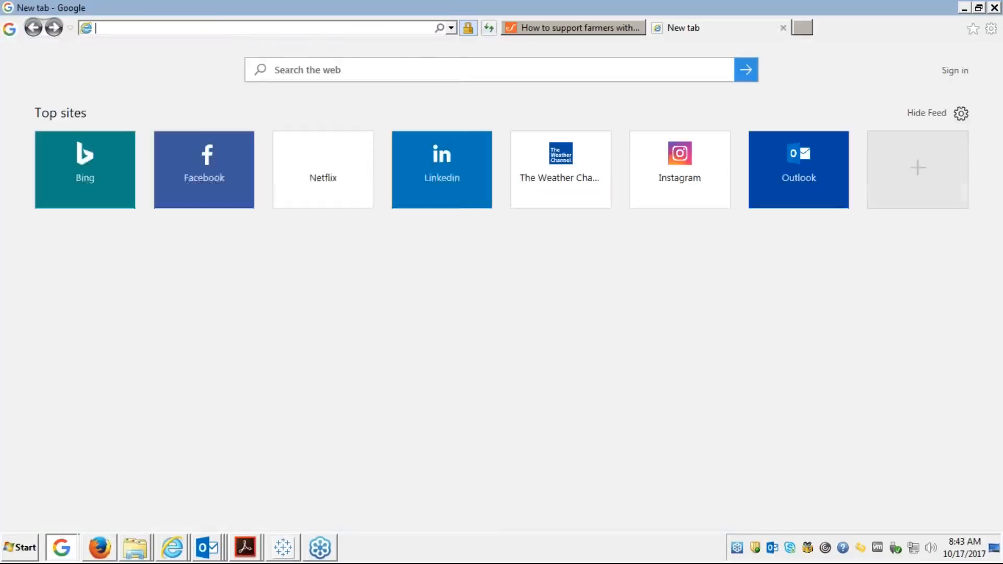
pyautogui.write('tableau.com/')
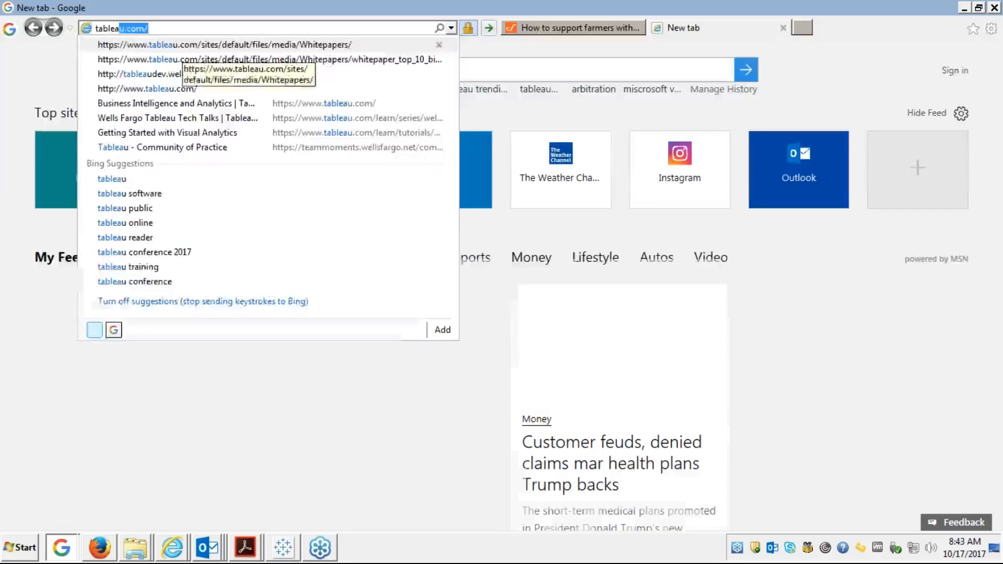
pyautogui.press('Return')
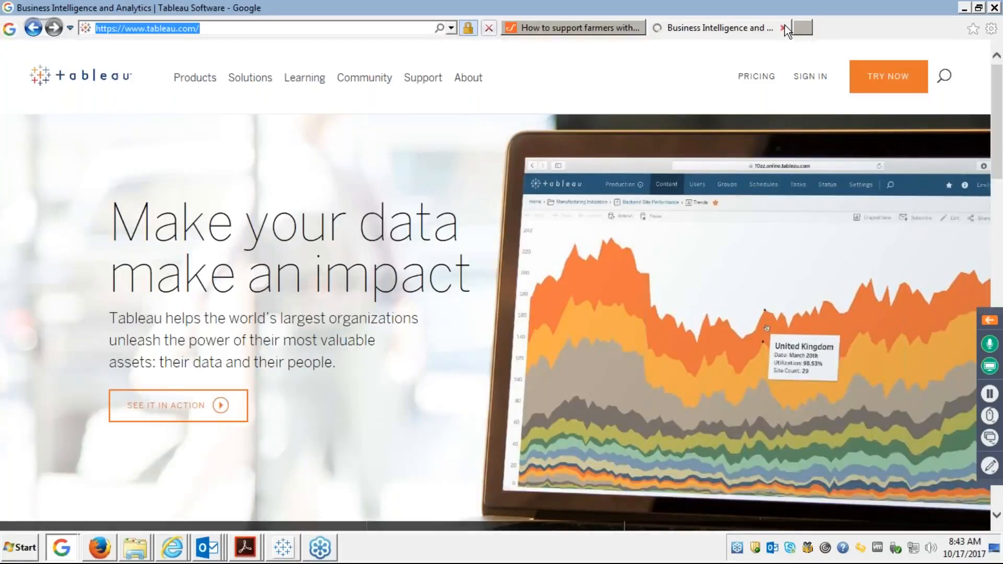
pyautogui.hotkey('alt', 'Tab')
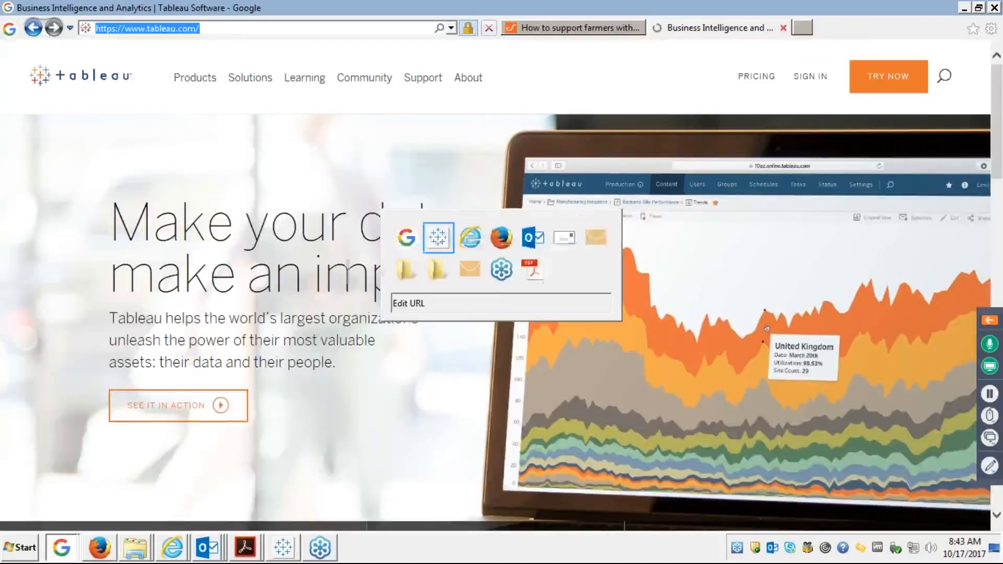
pyautogui.write('https://www.tableau.com/')
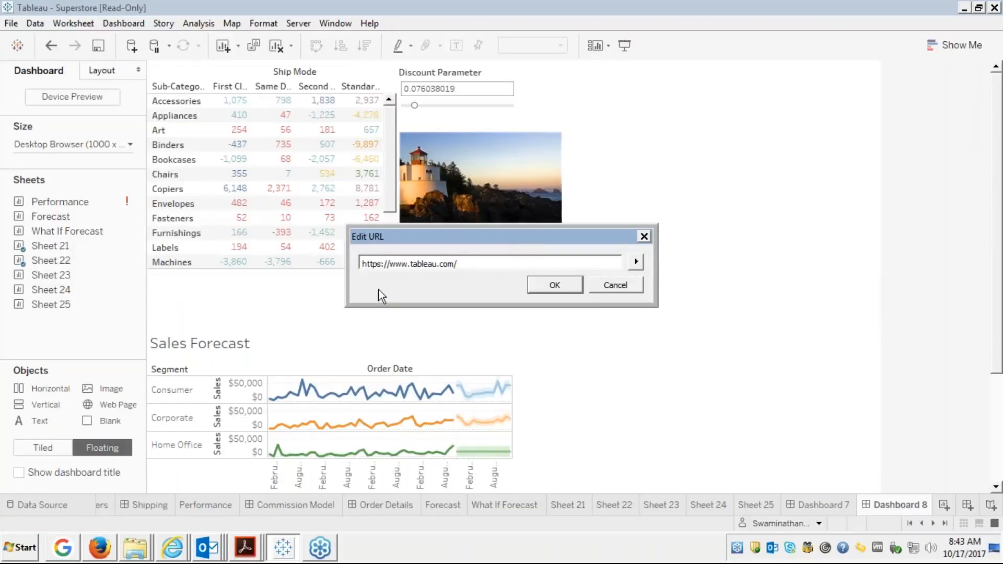
# Confirm the tableau.com URL and enlarge the floating web page object toward the upper left.
pyautogui.click(550, 284)
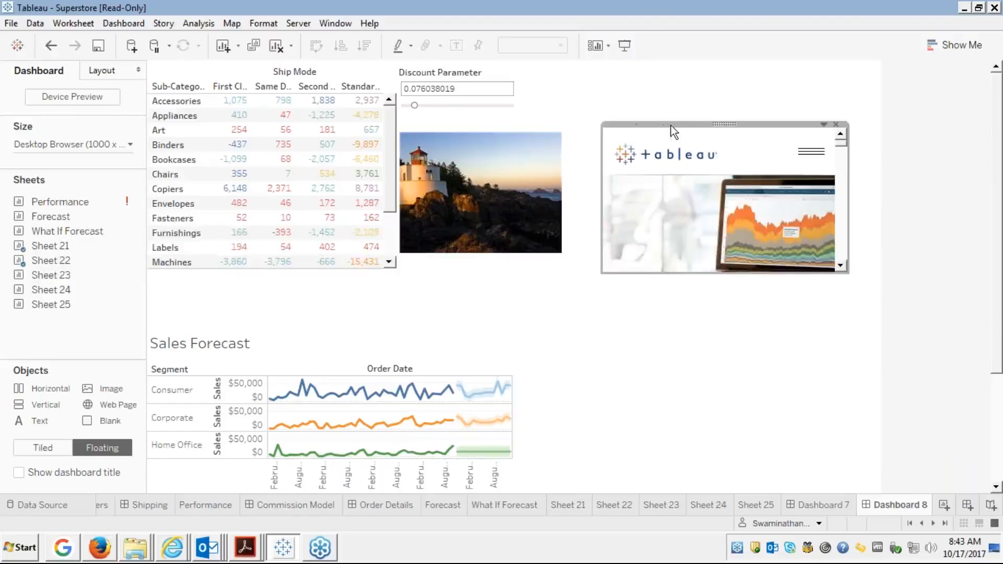
pyautogui.click(585, 127)
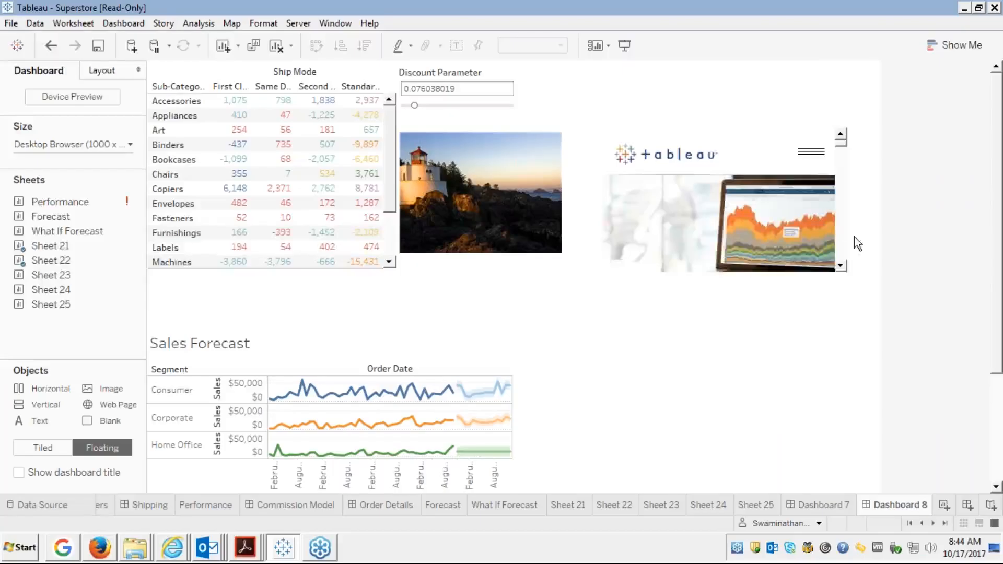
pyautogui.moveTo(841, 142)
pyautogui.mouseDown()
pyautogui.moveTo(841, 247)
pyautogui.moveTo(838, 152)
pyautogui.mouseUp()
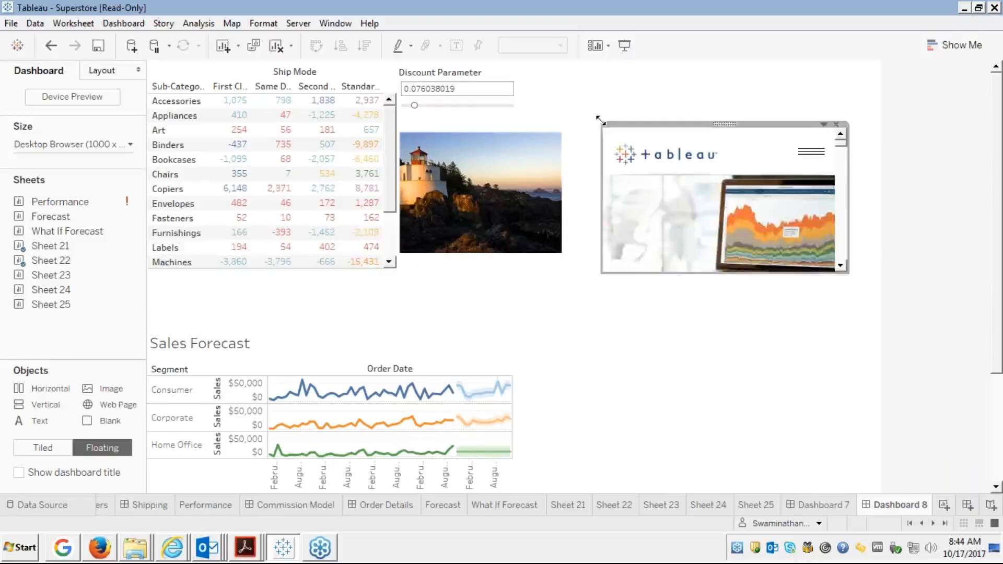
pyautogui.moveTo(601, 121); pyautogui.dragTo(561, 101)
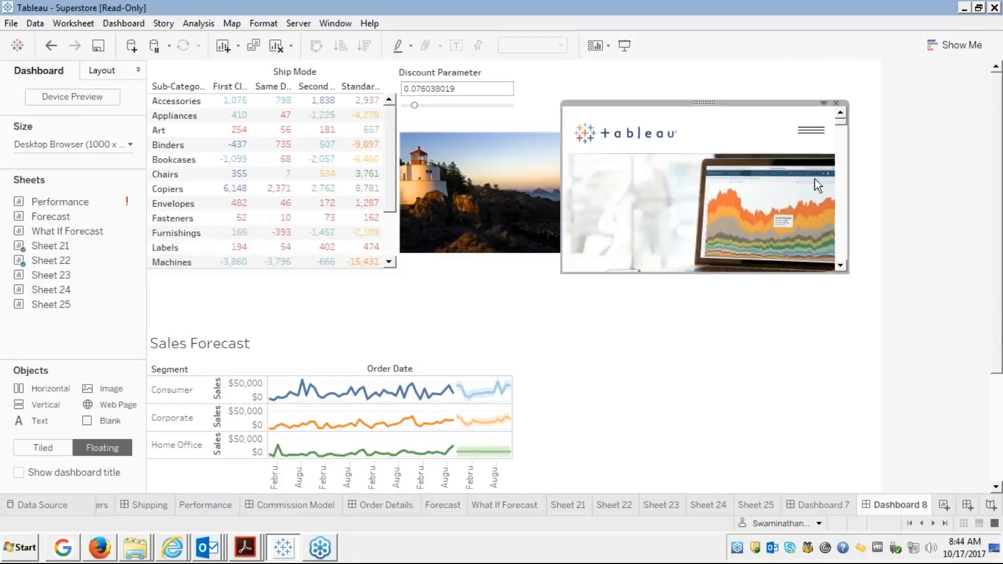
pyautogui.click(680, 311)
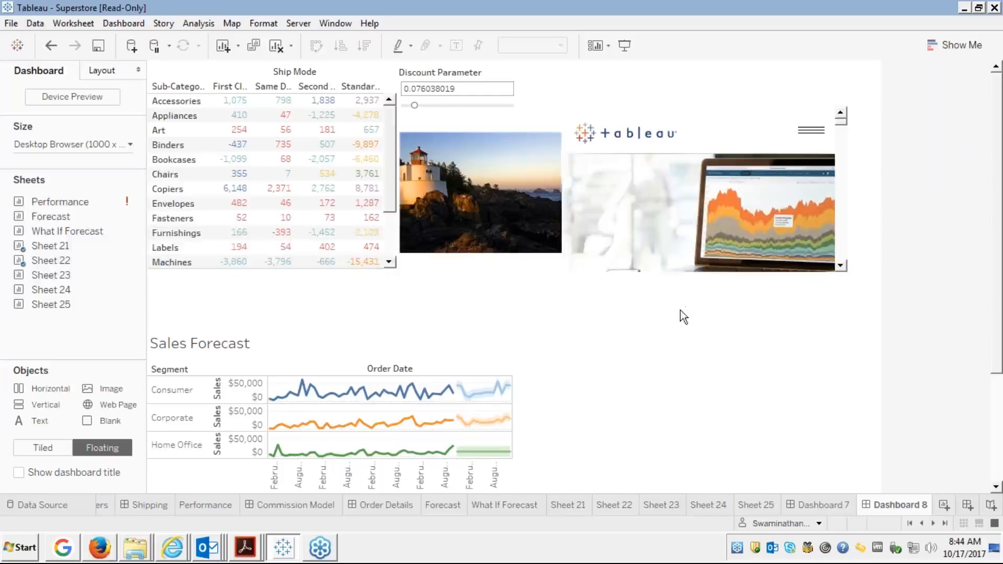
# Check the web page object's options menu and close it without changes.
pyautogui.click(687, 118)
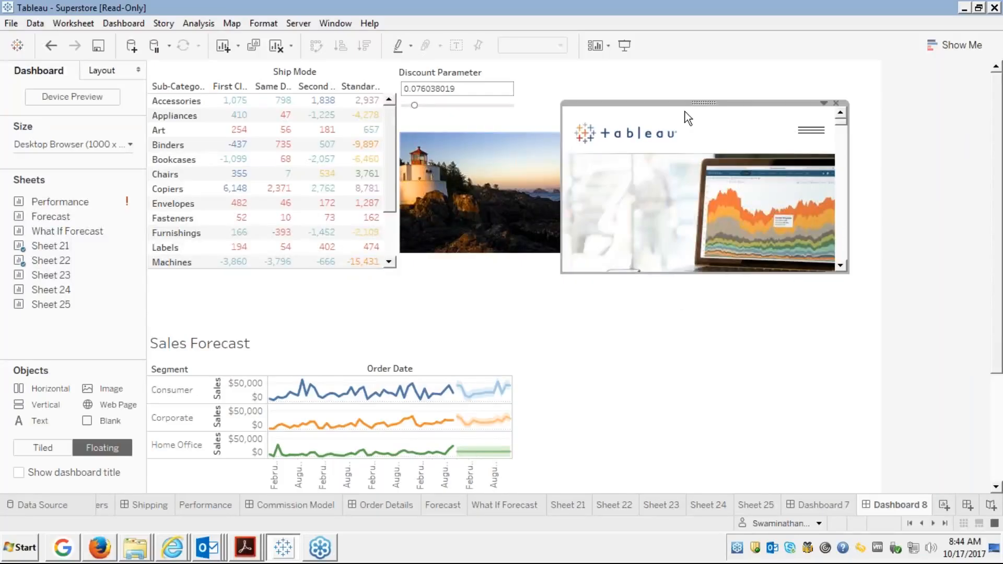
pyautogui.click(823, 104)
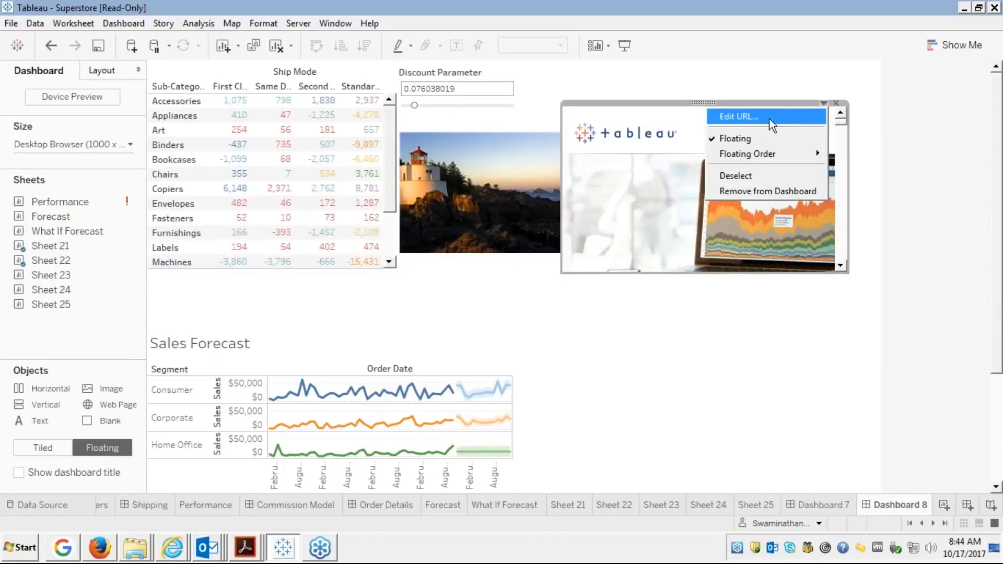
pyautogui.moveTo(757, 156)
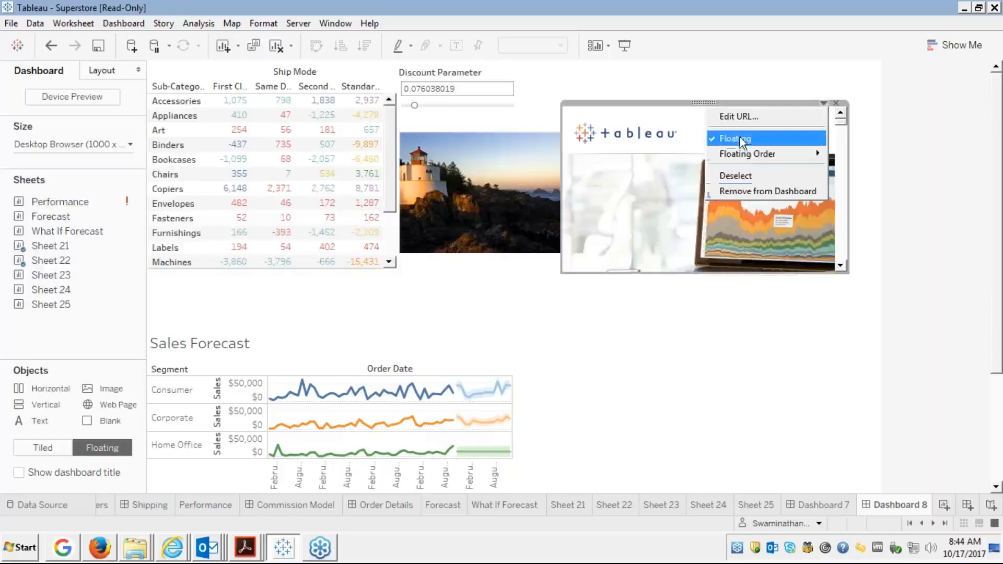
pyautogui.click(723, 325)
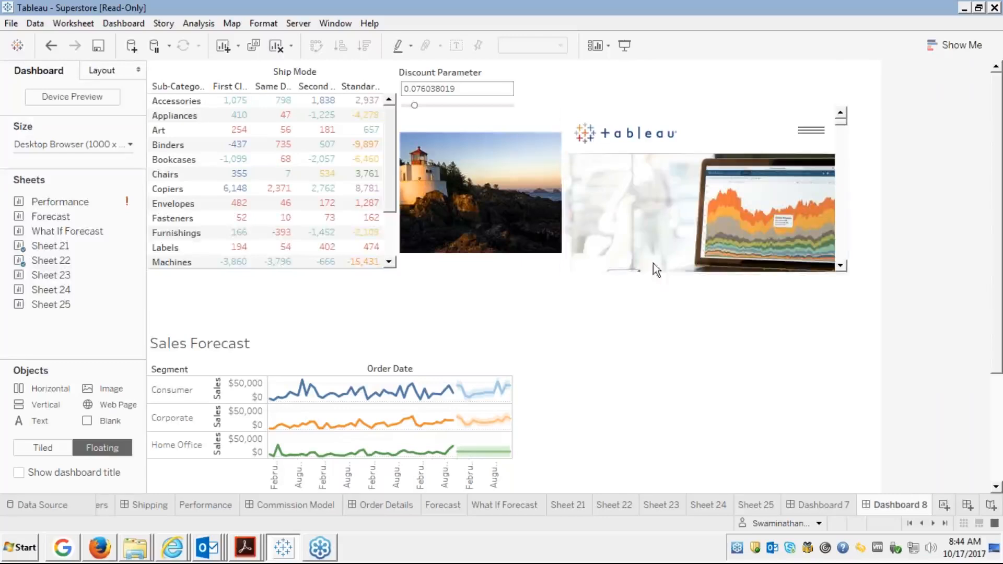
# Scroll down the embedded tableau.com homepage and follow the 'See what's new in Tableau' link.
pyautogui.click(839, 266)
pyautogui.click(840, 266)
pyautogui.click(839, 265)
pyautogui.click(840, 266)
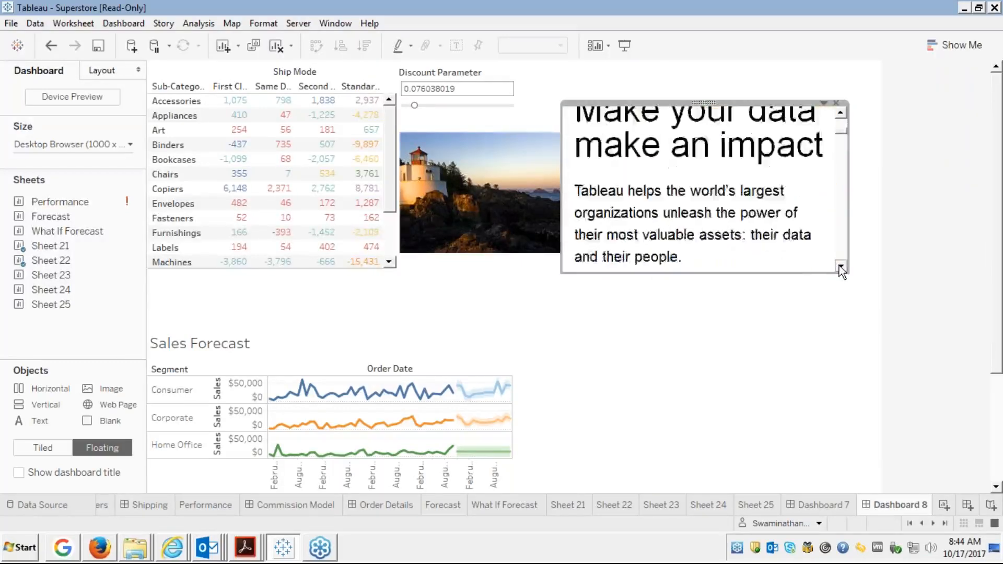
pyautogui.click(840, 266)
pyautogui.click(840, 266)
pyautogui.click(840, 266)
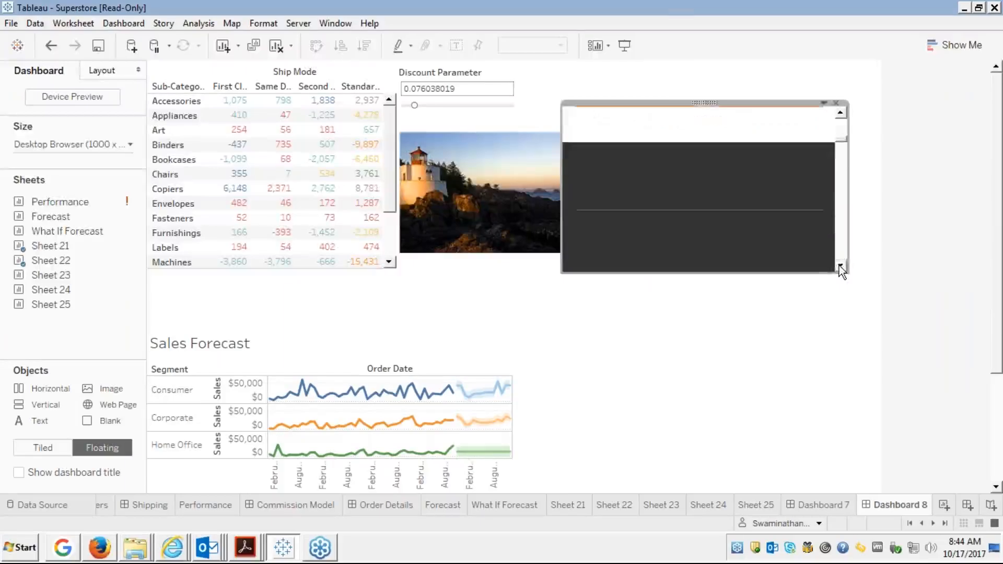
pyautogui.click(840, 266)
pyautogui.click(839, 266)
pyautogui.click(839, 266)
pyautogui.click(840, 266)
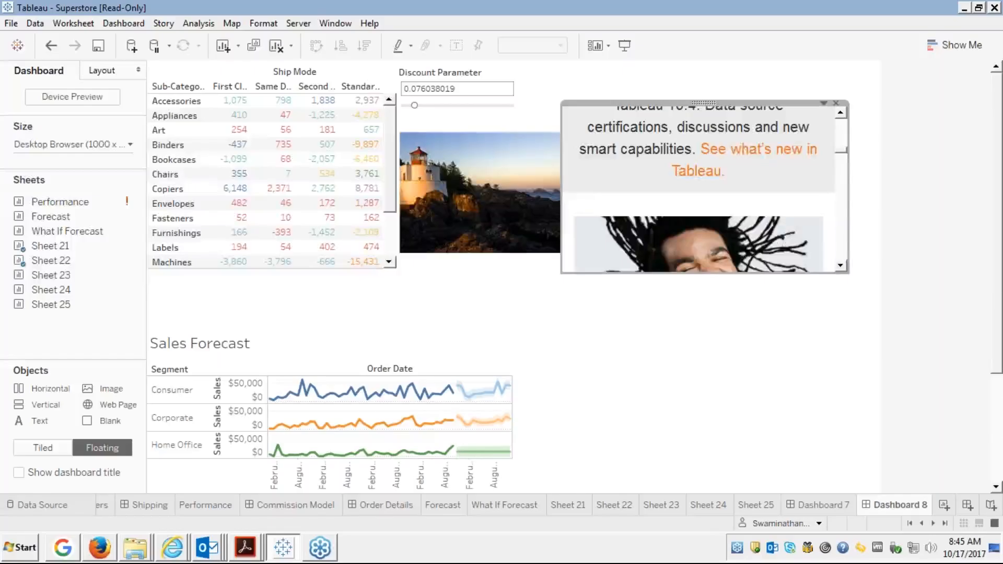
pyautogui.click(737, 148)
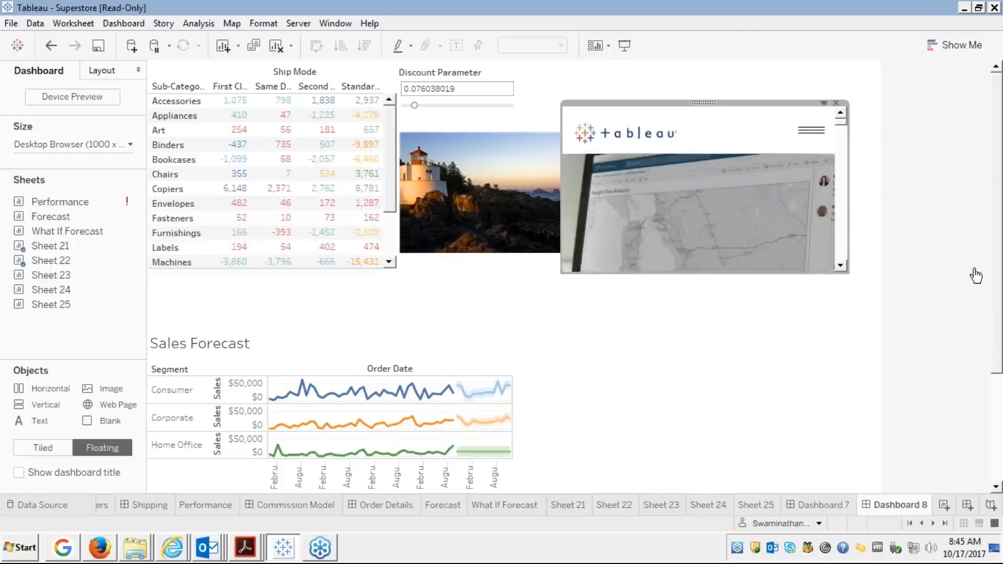
# Scroll the what's-new page down to the Learn More About Tableau Releases section.
pyautogui.click(844, 248)
pyautogui.click(844, 254)
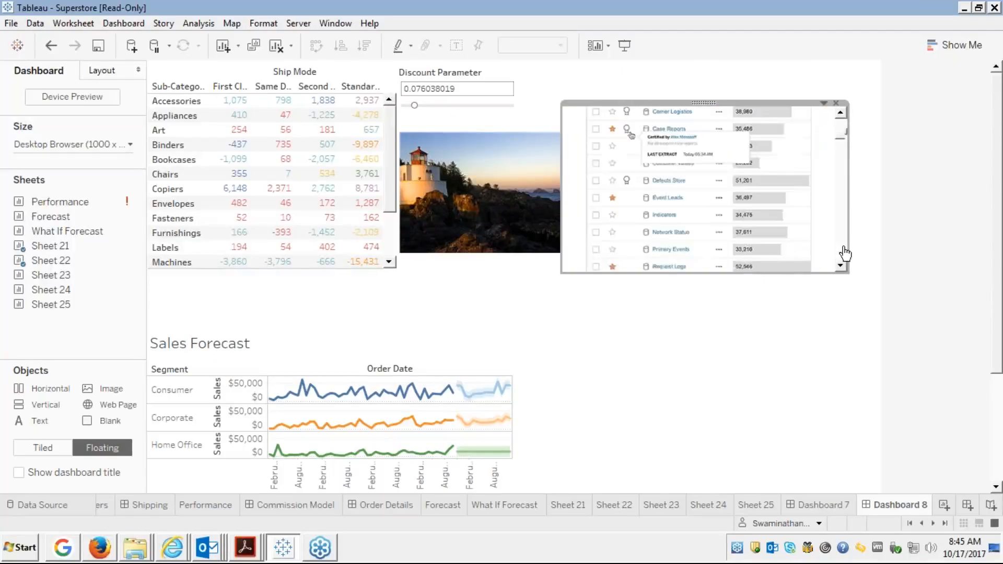
pyautogui.click(843, 251)
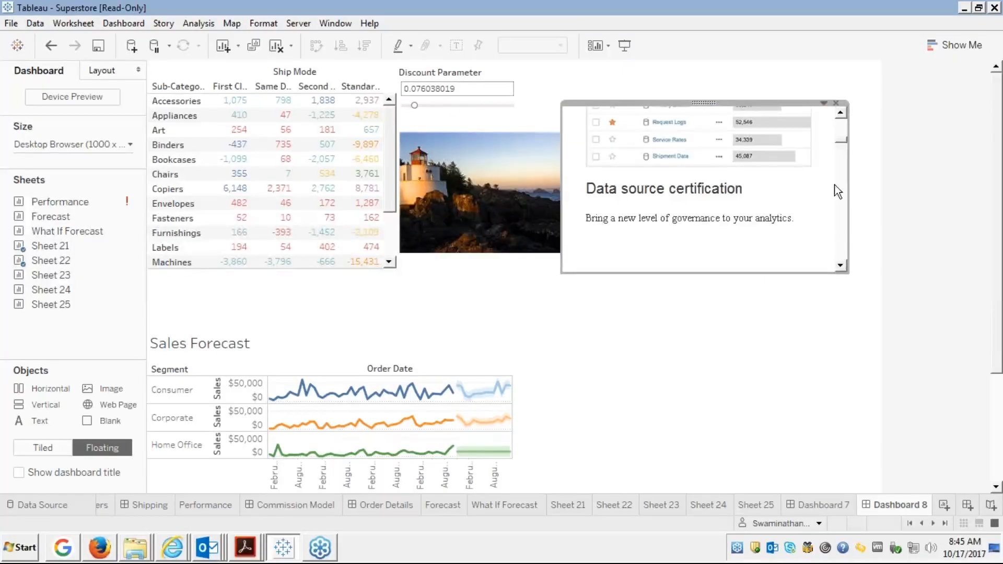
pyautogui.click(841, 254)
pyautogui.click(841, 254)
pyautogui.click(841, 253)
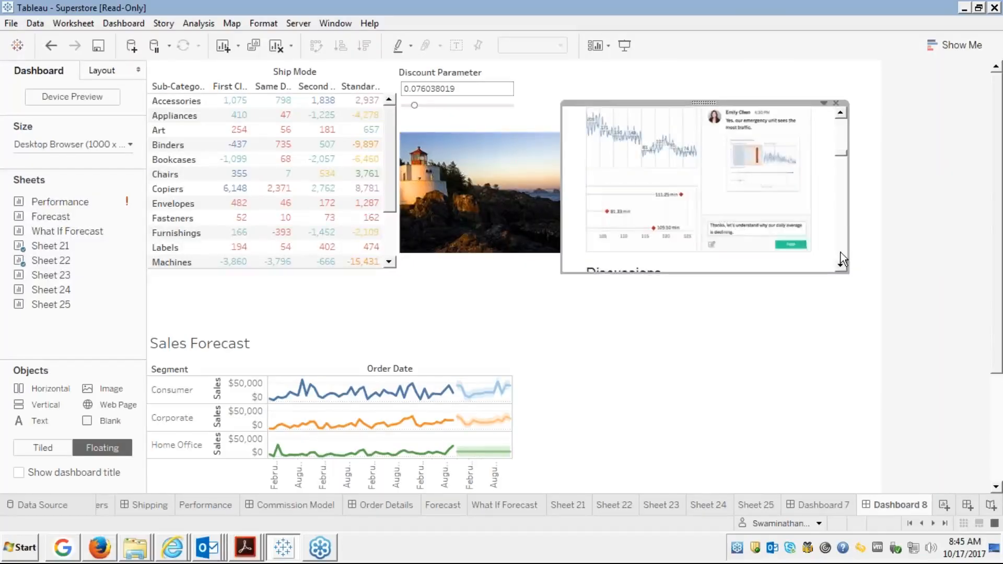
pyautogui.click(841, 252)
pyautogui.click(840, 252)
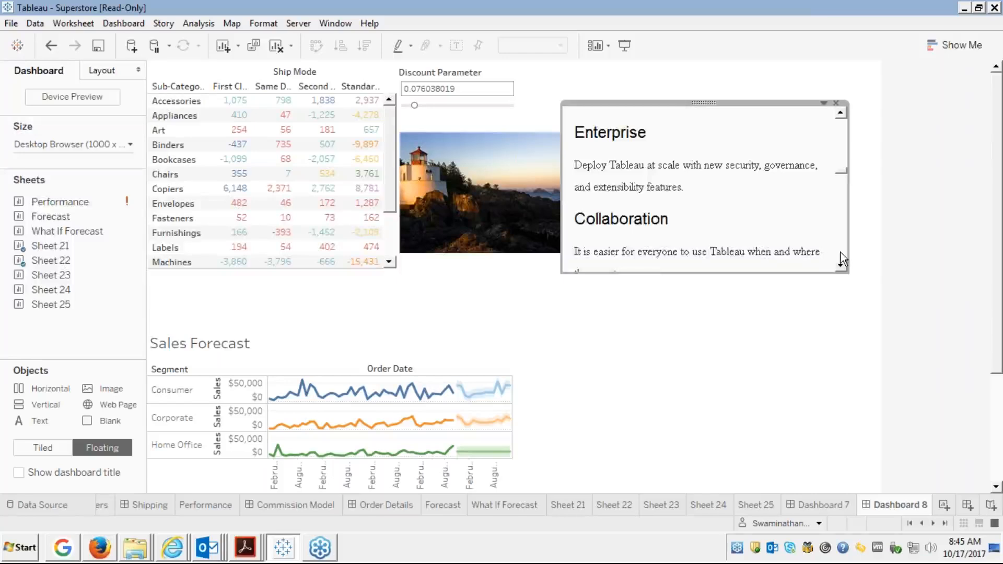
pyautogui.click(841, 252)
pyautogui.click(841, 252)
pyautogui.click(841, 252)
pyautogui.click(841, 252)
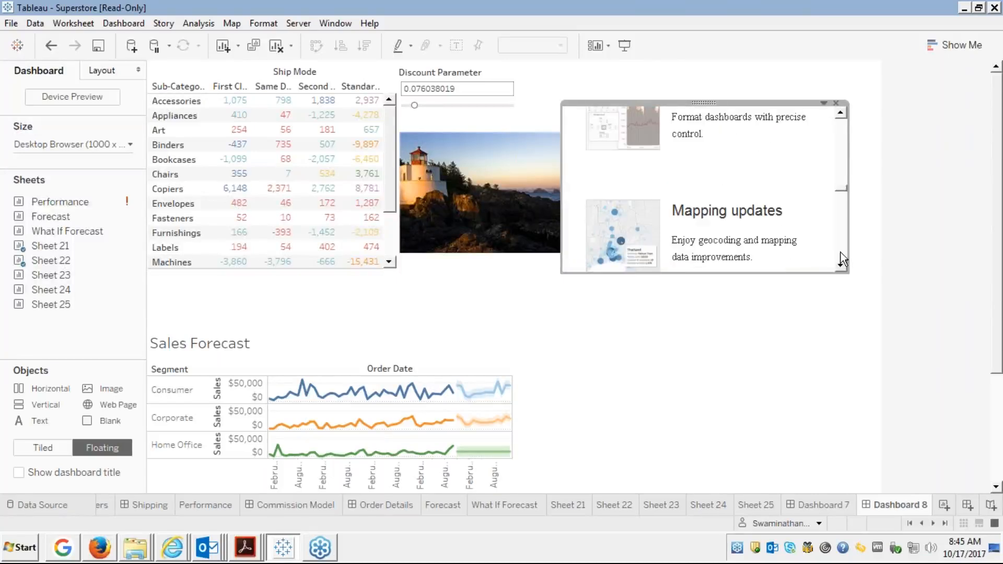
pyautogui.click(841, 252)
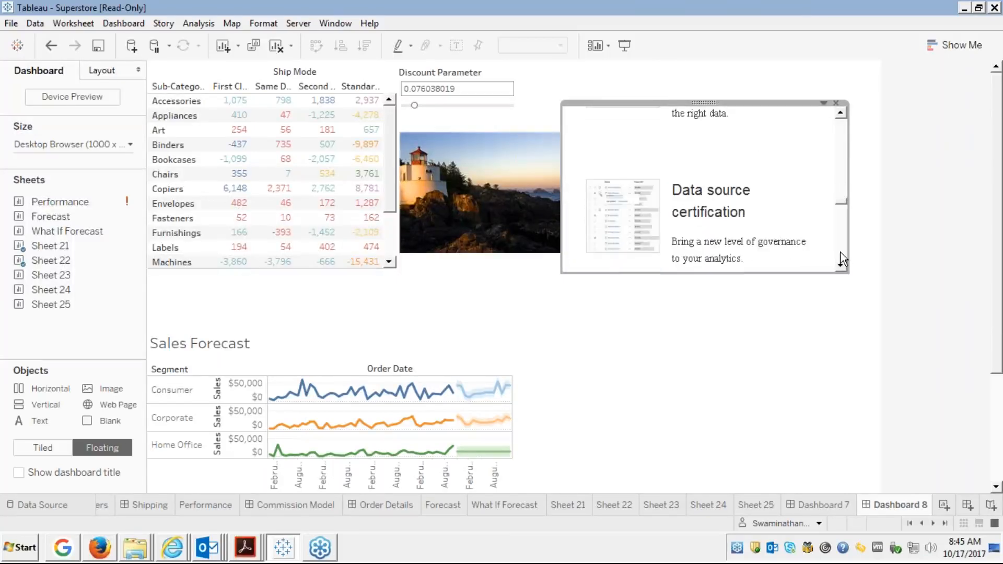
pyautogui.click(840, 253)
pyautogui.click(841, 252)
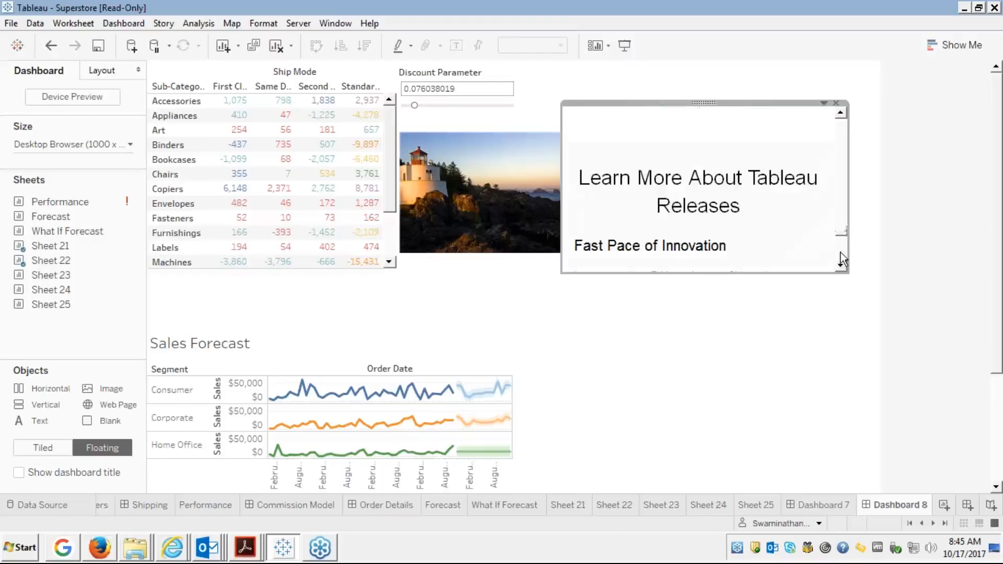
pyautogui.click(645, 329)
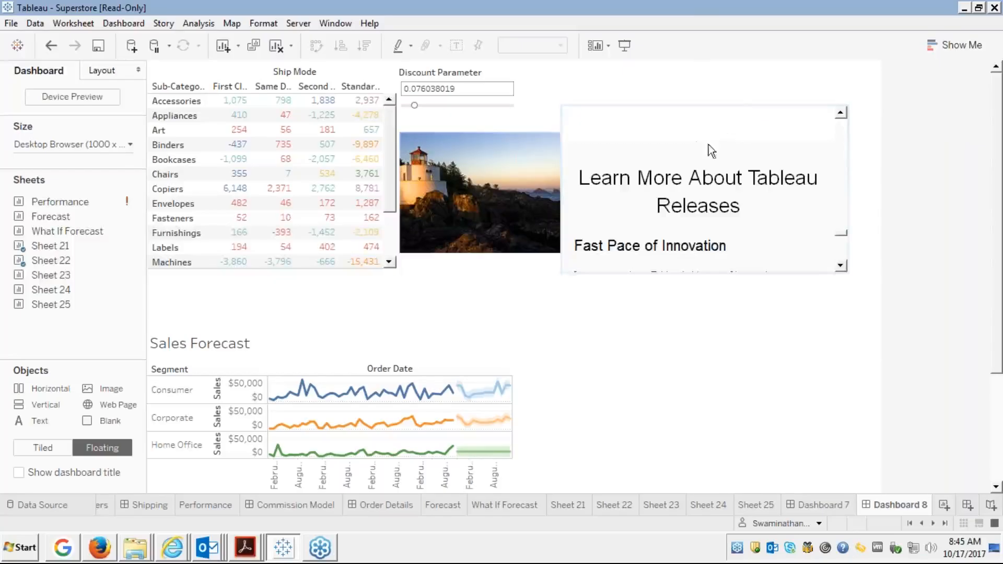
# Scroll the what's-new page back up to the Tableau 10.4 banner at the top.
pyautogui.click(839, 128)
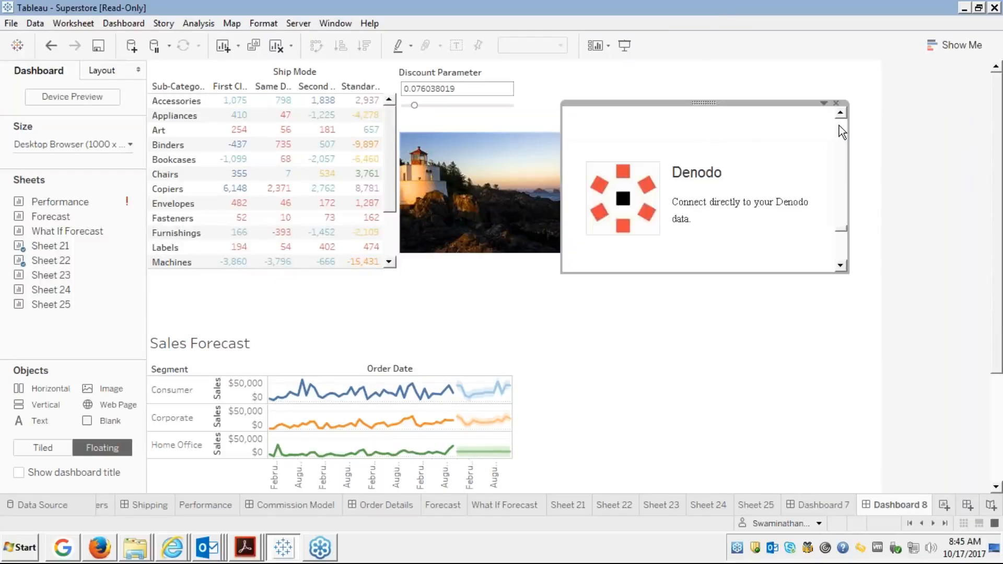
pyautogui.click(840, 128)
pyautogui.click(839, 125)
pyautogui.click(839, 126)
pyautogui.click(839, 125)
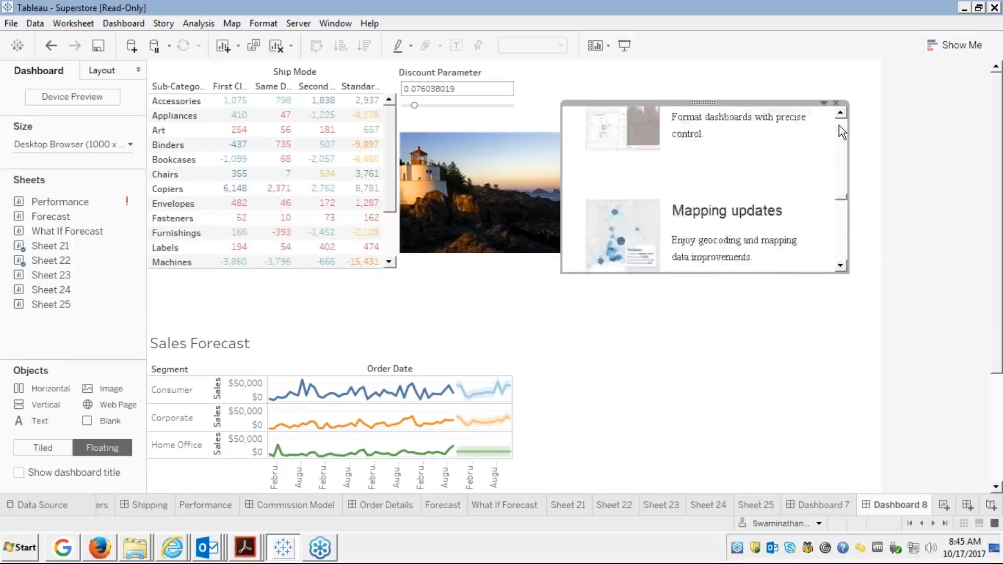
pyautogui.click(839, 125)
pyautogui.click(839, 126)
pyautogui.click(838, 125)
pyautogui.click(839, 125)
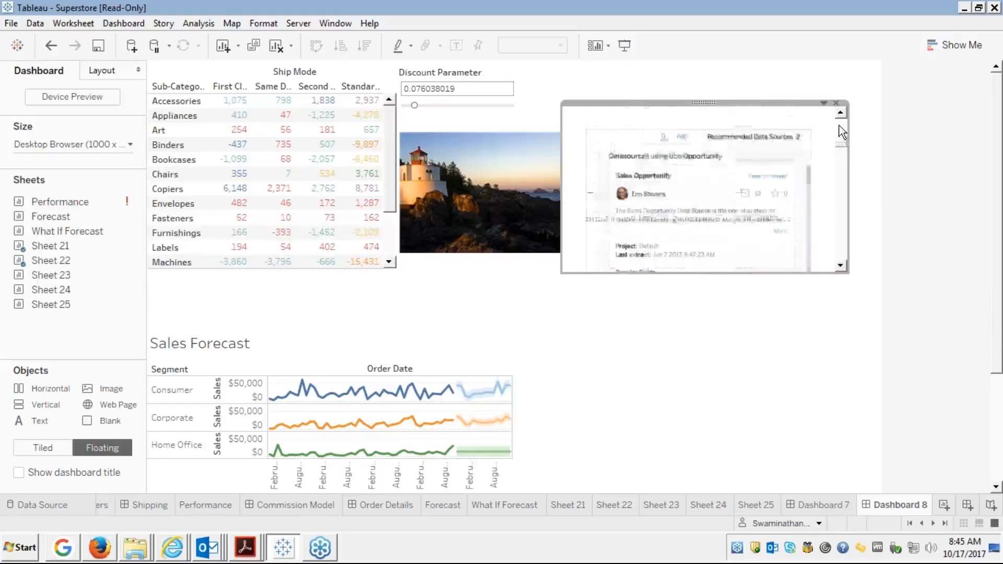
pyautogui.click(839, 125)
pyautogui.click(839, 126)
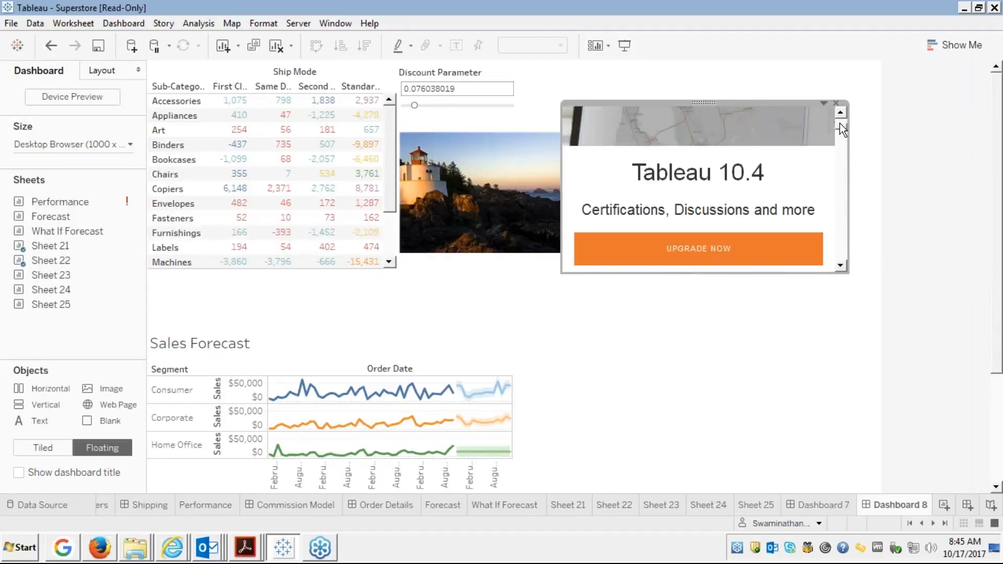
pyautogui.click(839, 125)
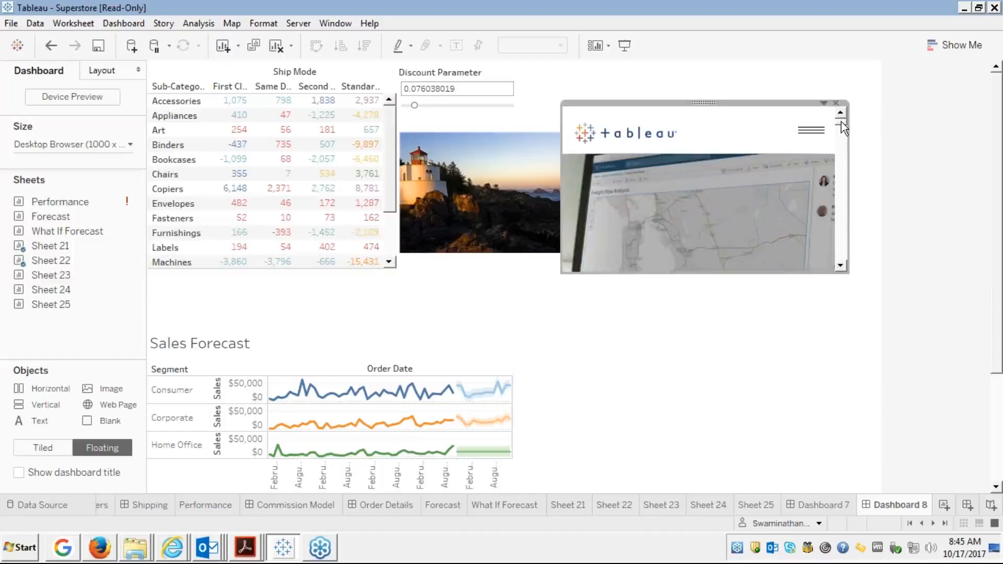
pyautogui.click(544, 350)
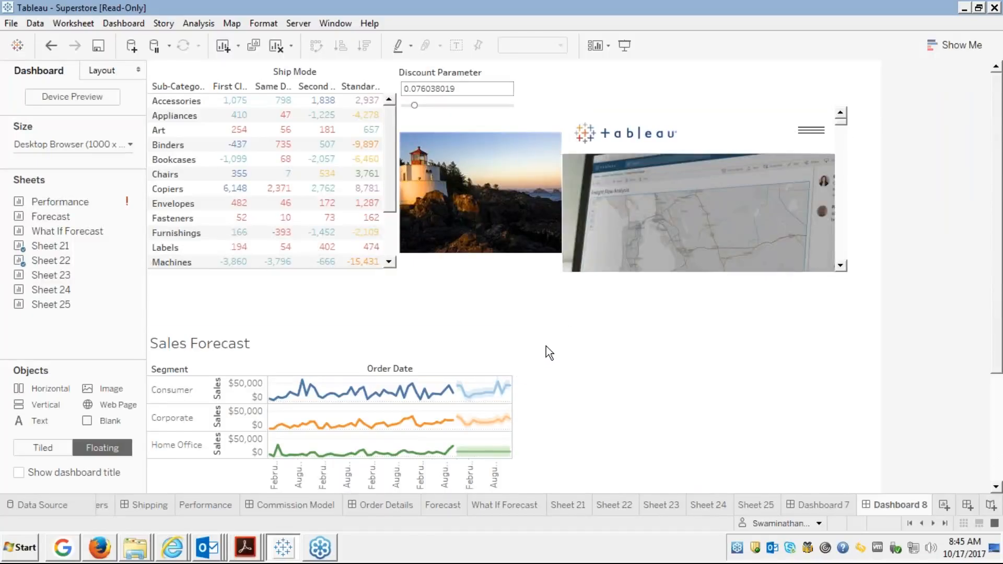
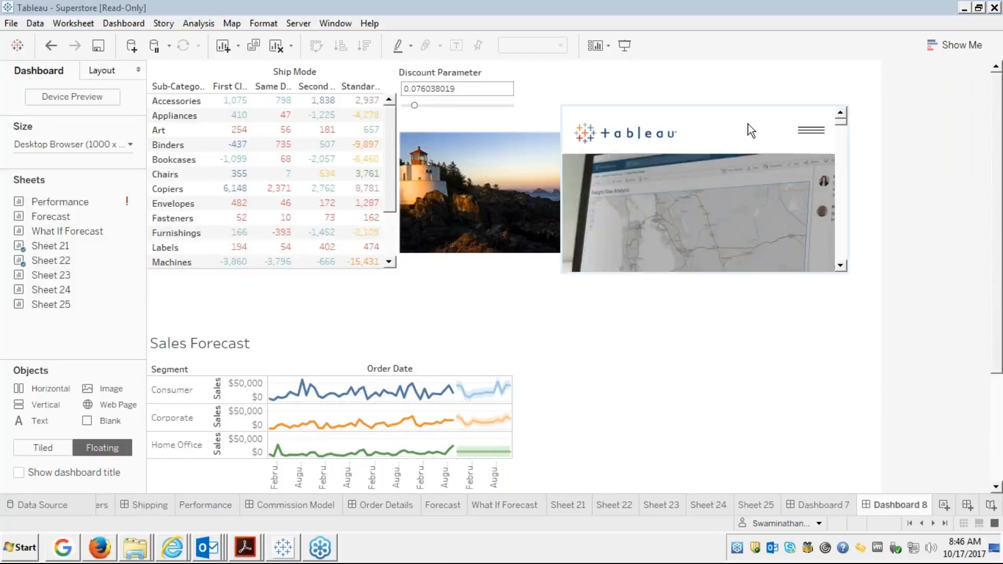
# Open the Server menu, start publishing the workbook, then cancel the server sign-in.
pyautogui.click(299, 24)
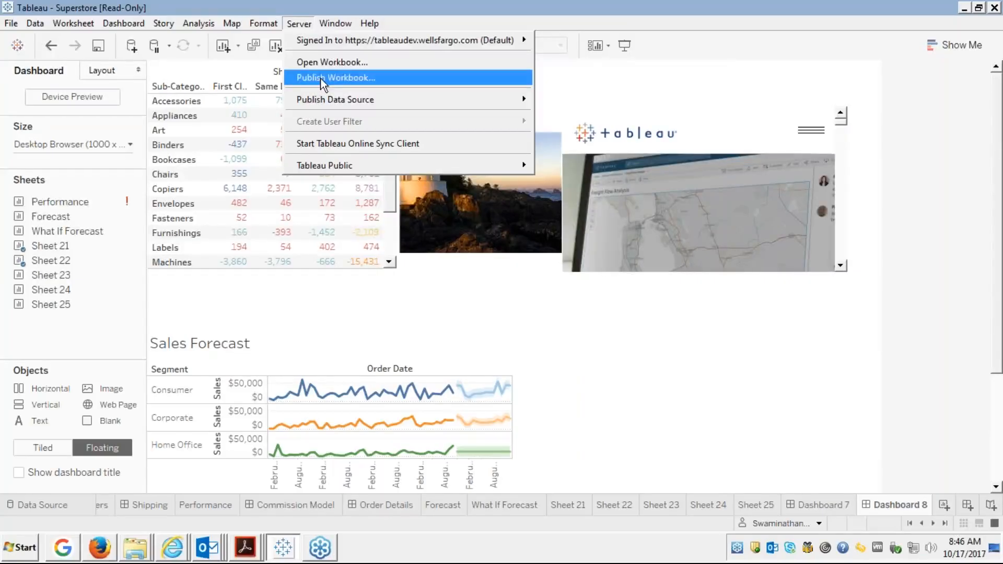
pyautogui.moveTo(438, 48)
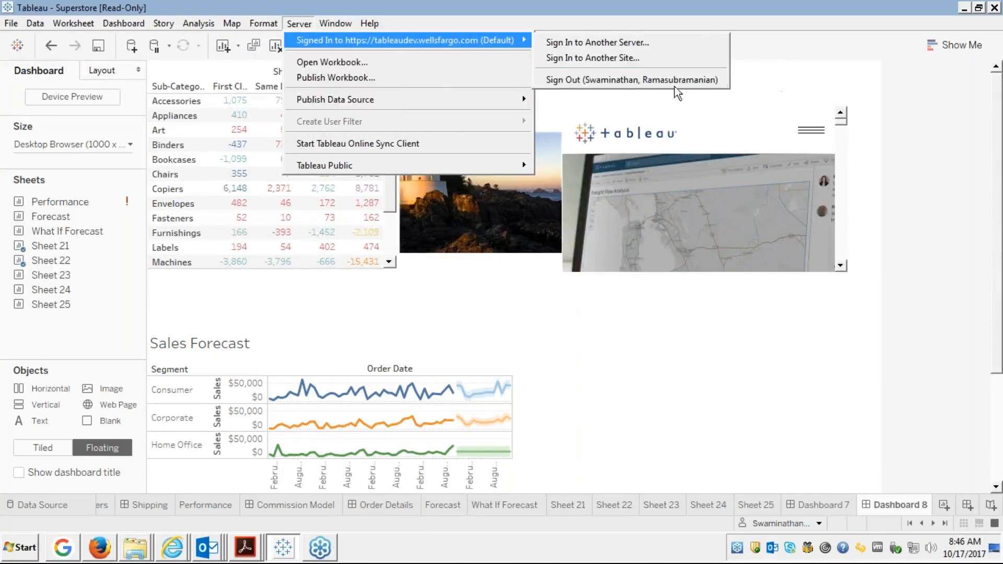
pyautogui.click(647, 86)
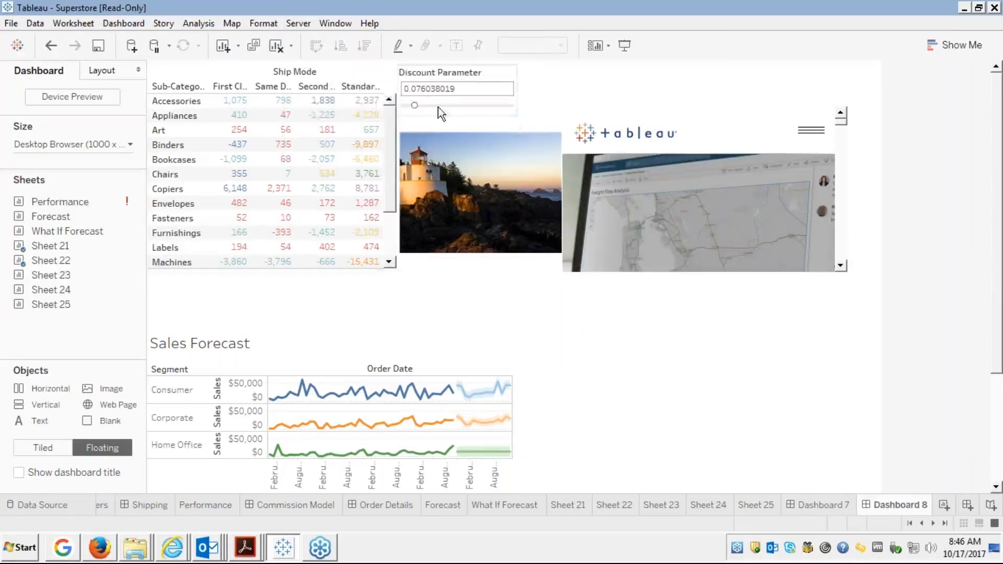
pyautogui.click(299, 23)
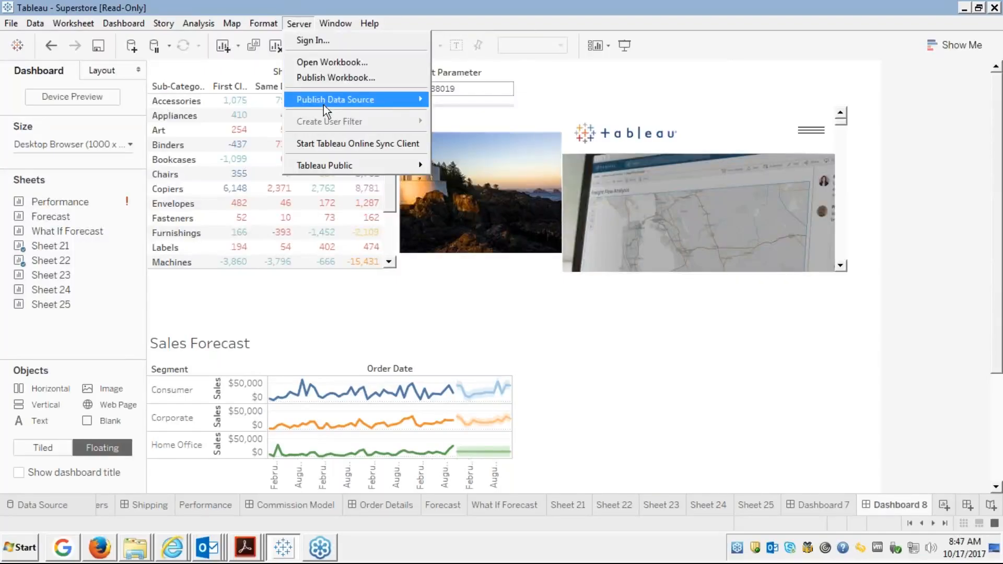
pyautogui.moveTo(324, 105)
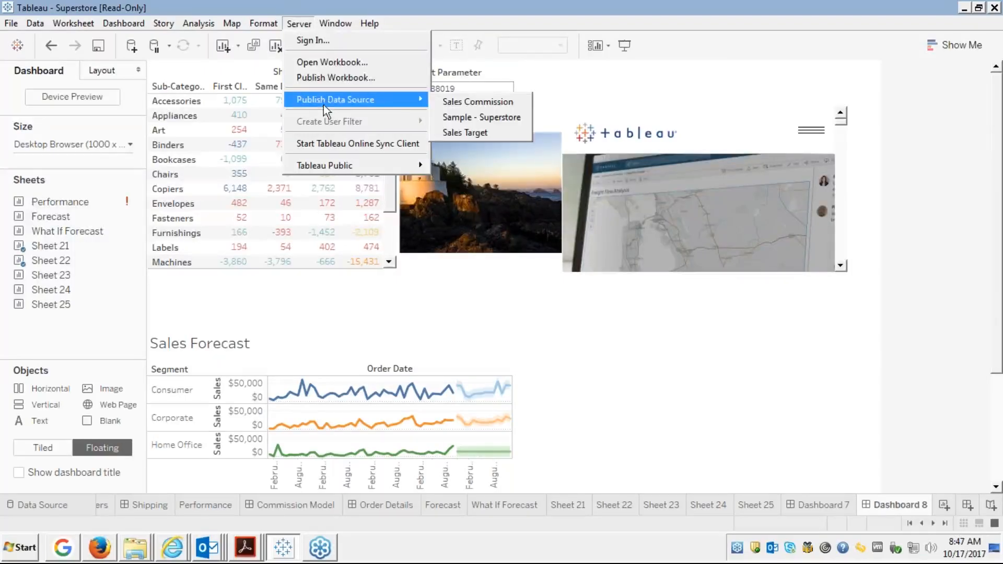
pyautogui.click(332, 79)
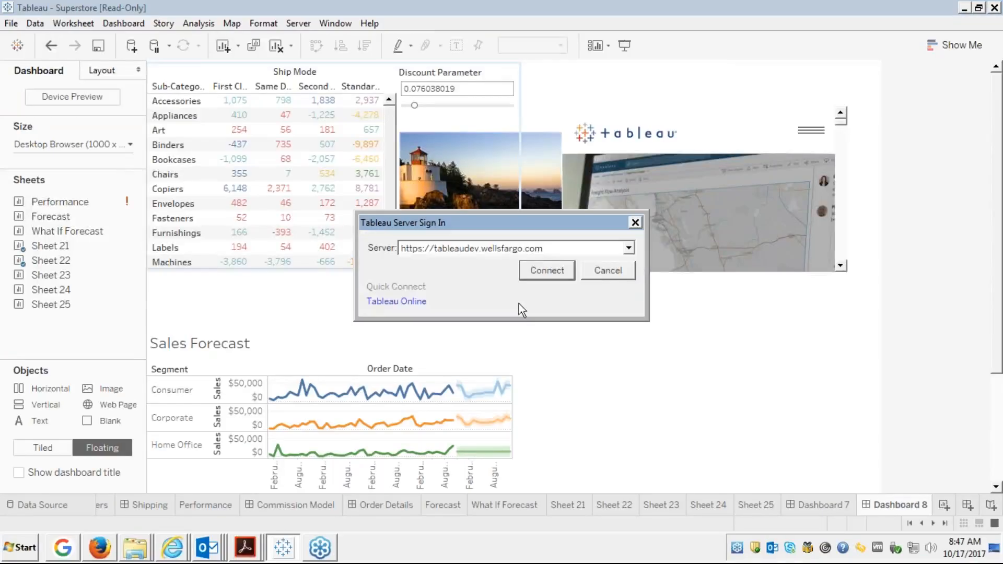
pyautogui.click(607, 270)
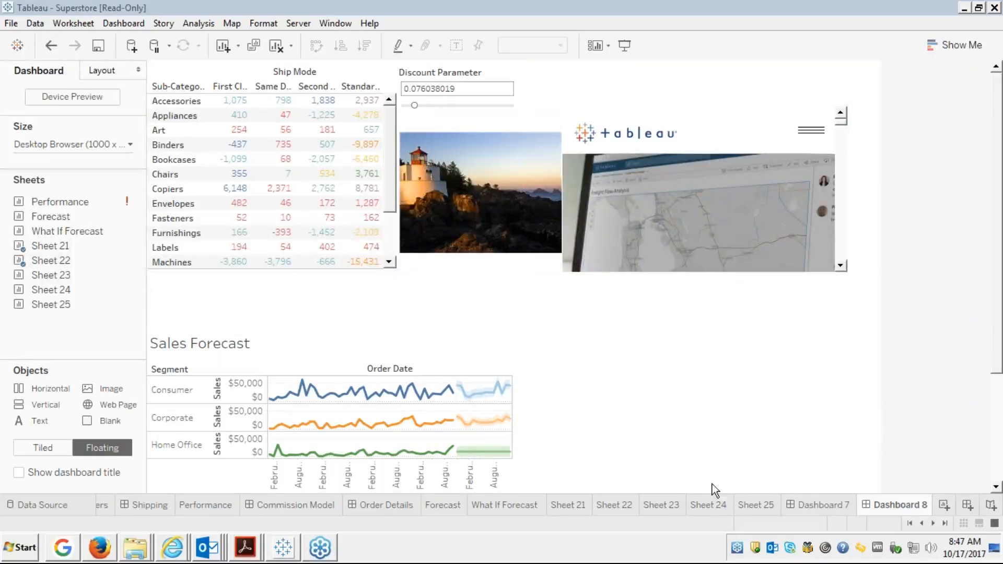
# Create Dashboard 9 with a floating Horizontal container sized into a narrow top-left column.
pyautogui.click(966, 506)
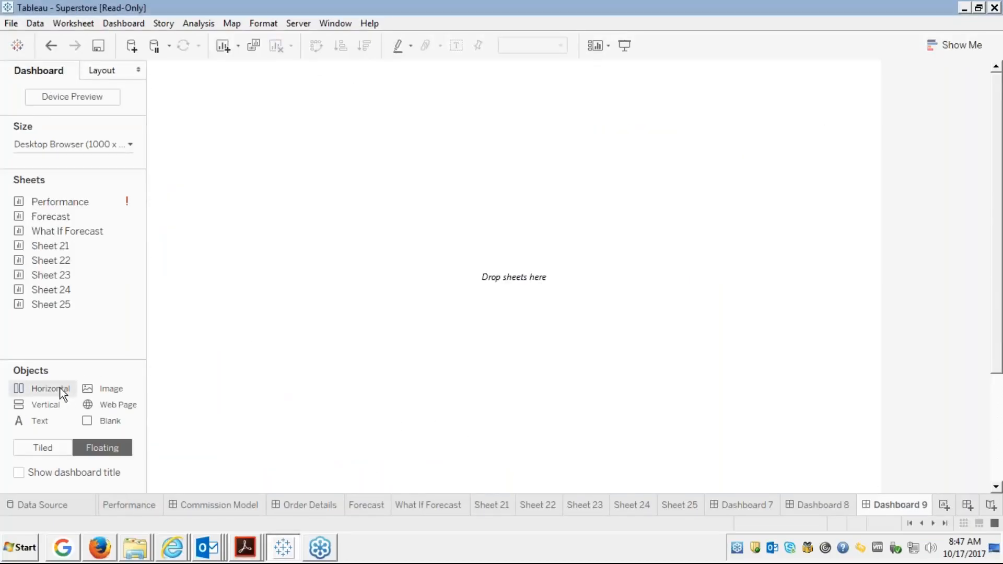
pyautogui.moveTo(63, 392); pyautogui.dragTo(187, 98)
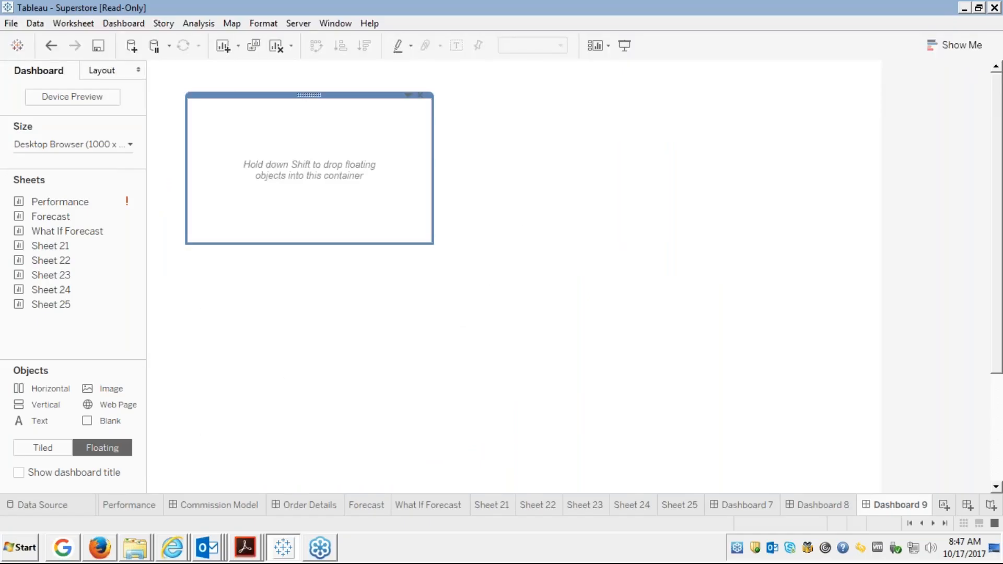
pyautogui.click(199, 105)
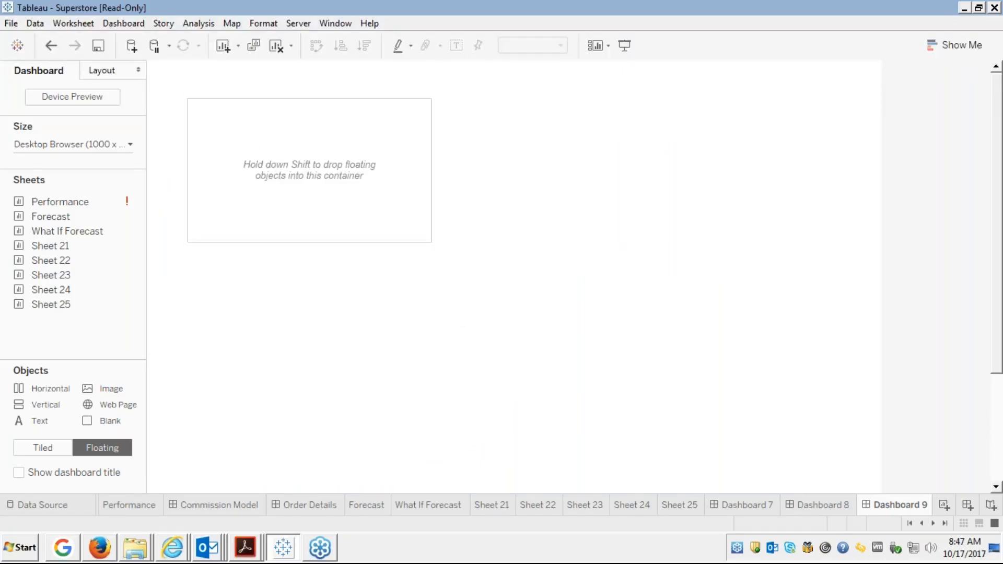
pyautogui.moveTo(187, 99); pyautogui.dragTo(156, 71)
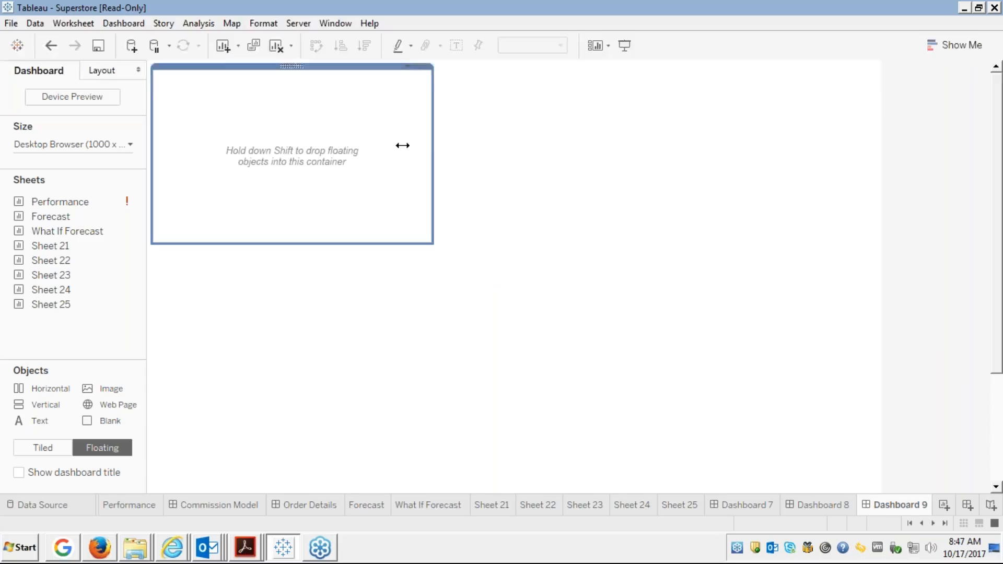
pyautogui.moveTo(50, 246); pyautogui.dragTo(256, 130)
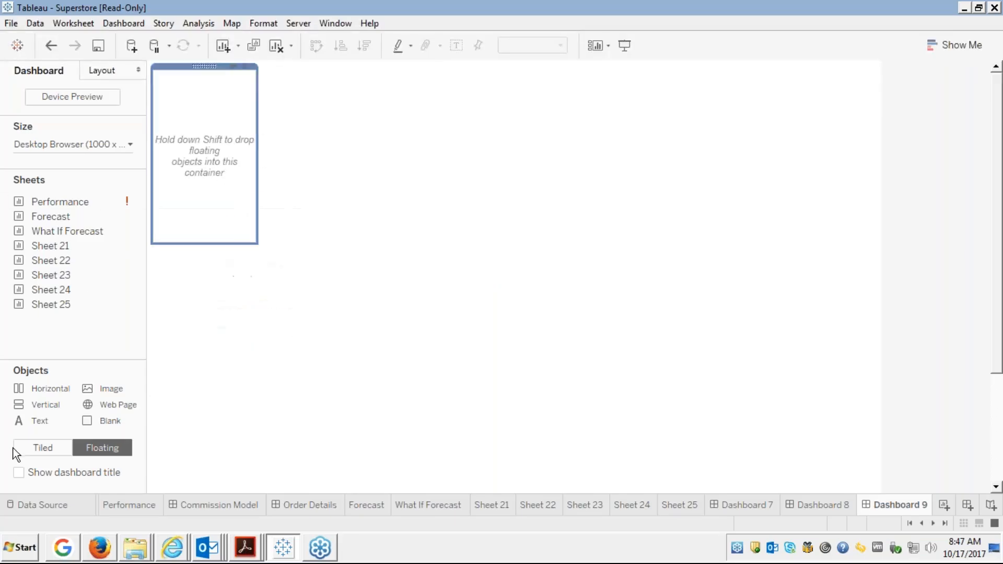
# Add the Sheet 22 crosstab to Dashboard 9, placed below the container.
pyautogui.moveTo(67, 246)
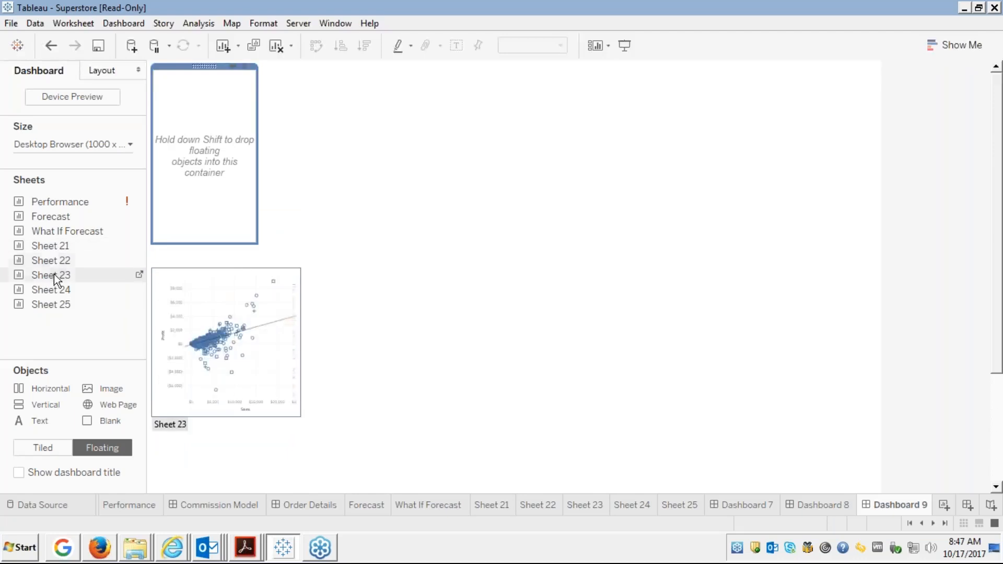
pyautogui.moveTo(57, 265)
pyautogui.moveTo(58, 265); pyautogui.dragTo(186, 123)
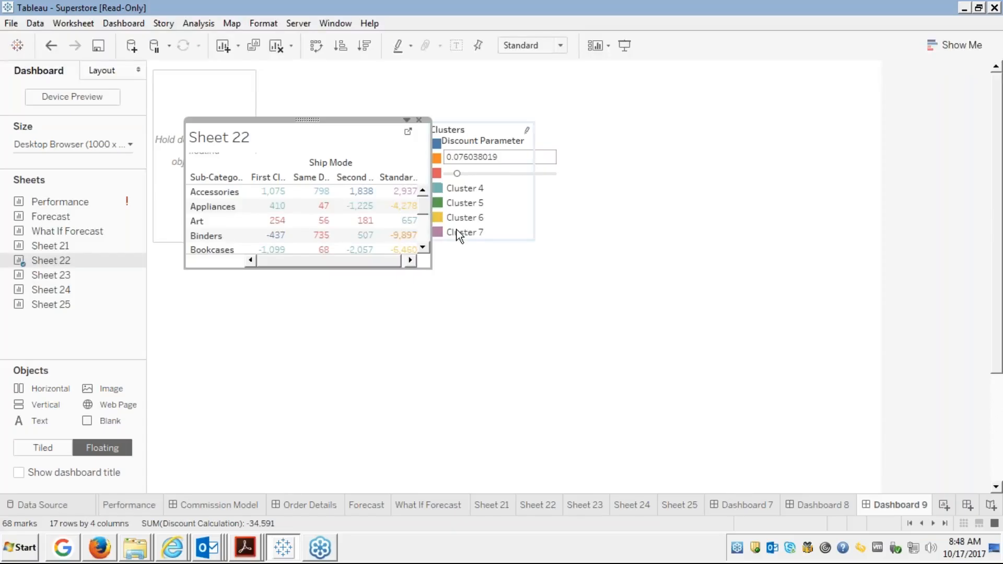
pyautogui.moveTo(307, 119); pyautogui.dragTo(320, 249)
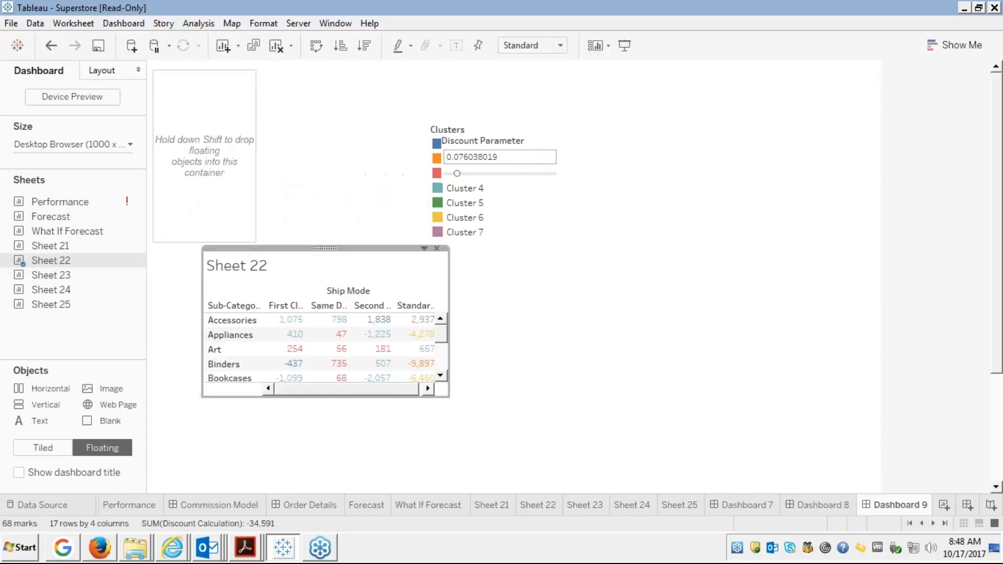
# Move the Clusters legend into the container with Discount Parameter stacked above it.
pyautogui.click(474, 134)
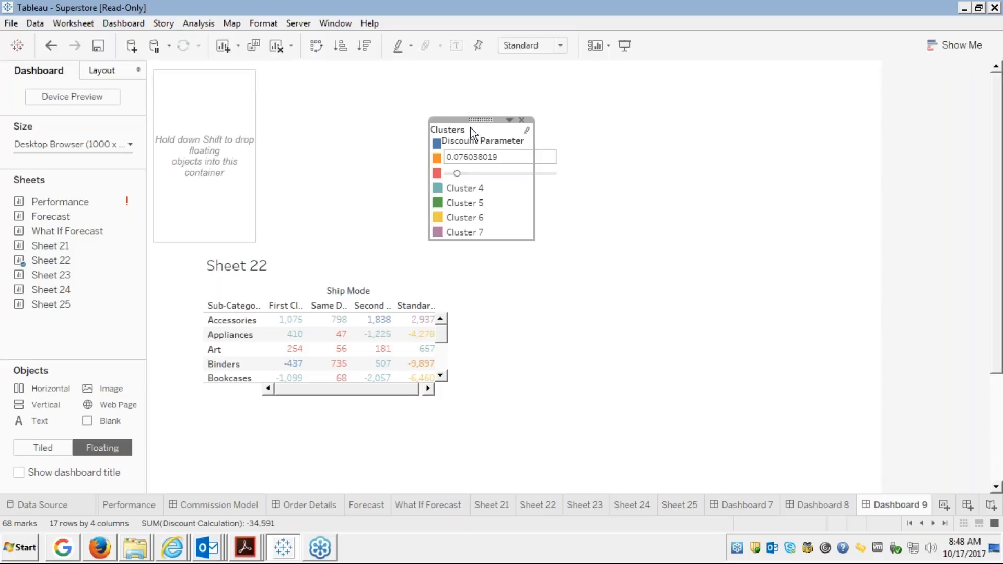
pyautogui.moveTo(480, 119); pyautogui.dragTo(205, 119)
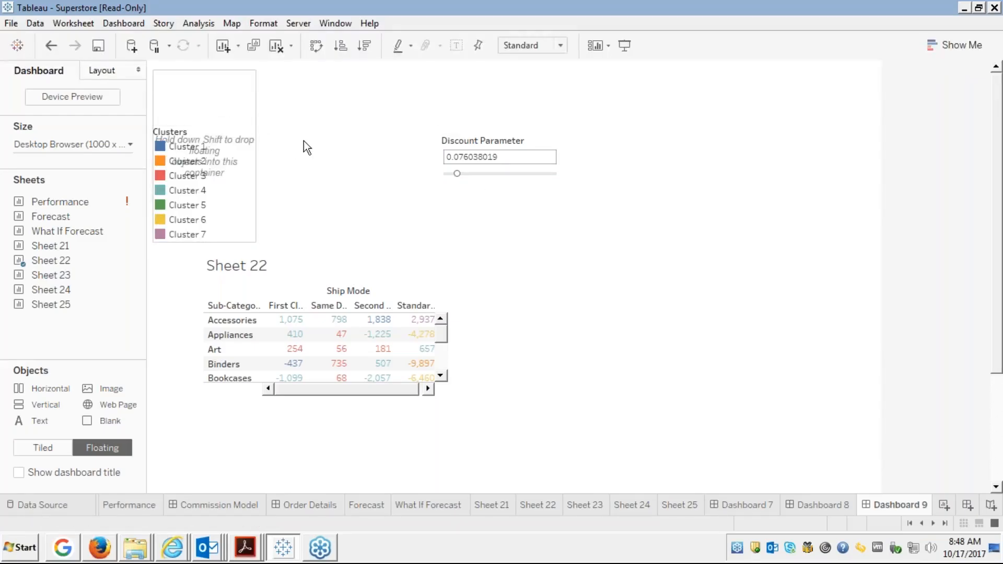
pyautogui.click(231, 147)
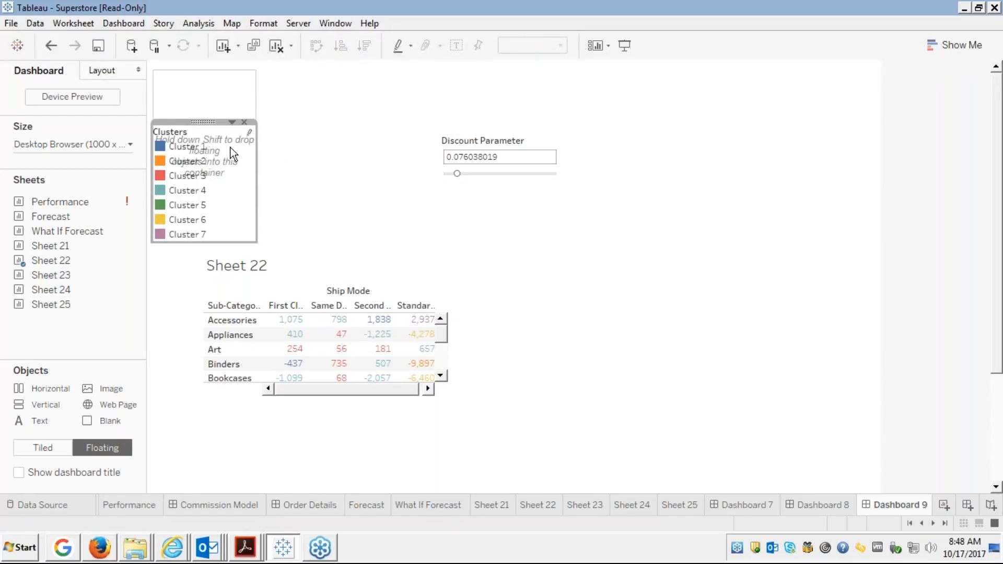
pyautogui.click(494, 146)
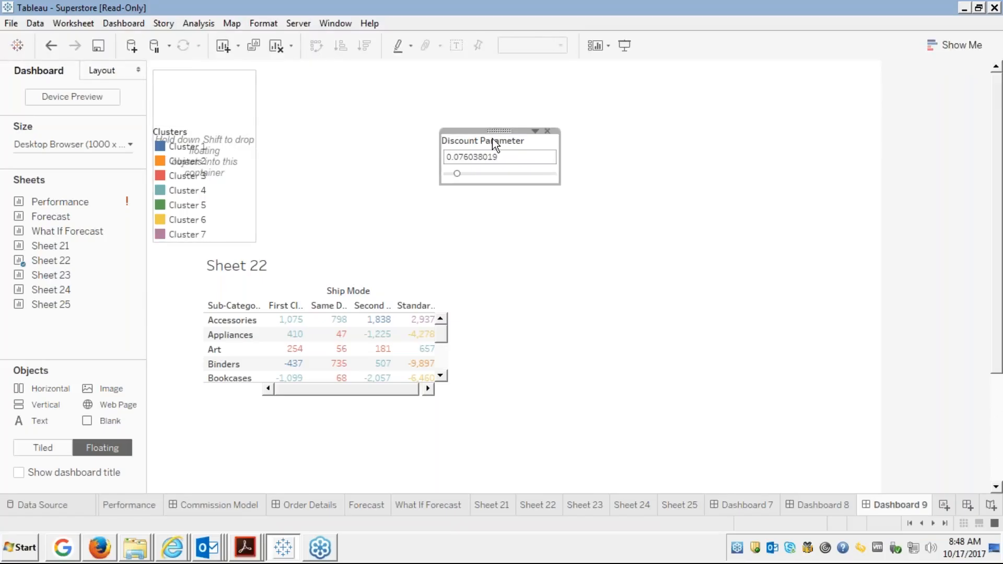
pyautogui.moveTo(496, 144); pyautogui.dragTo(214, 71)
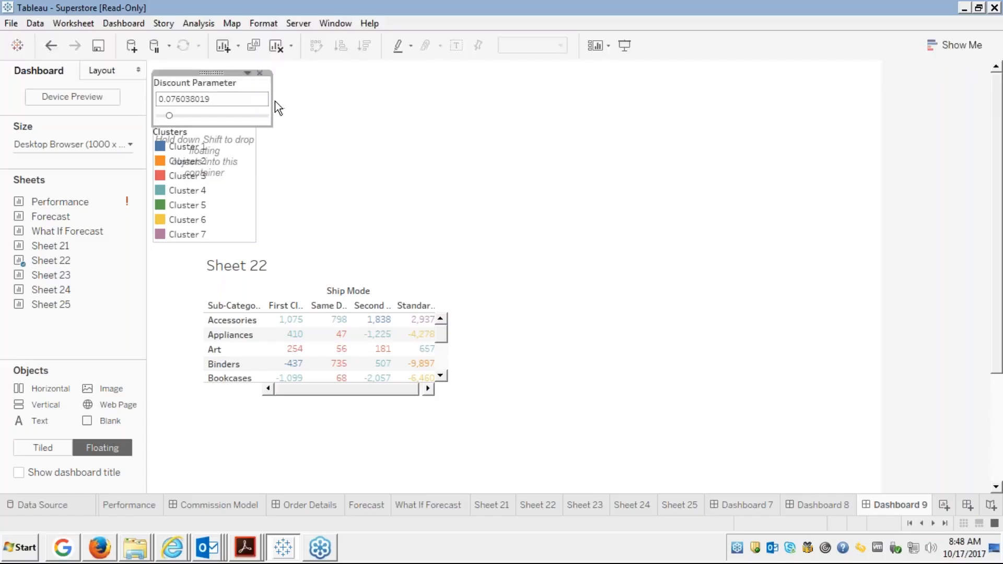
pyautogui.moveTo(263, 104); pyautogui.dragTo(250, 105)
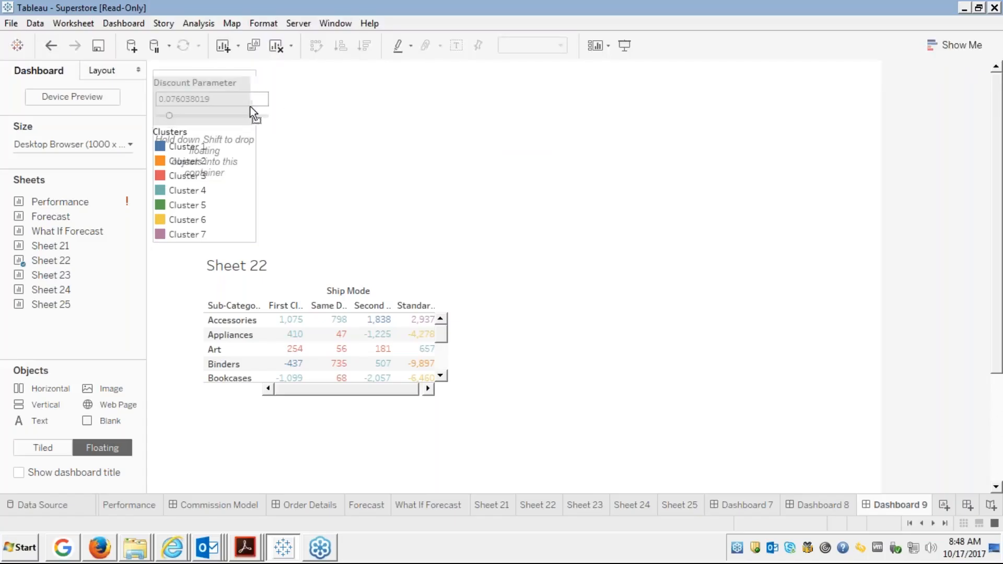
pyautogui.moveTo(253, 106); pyautogui.dragTo(253, 106)
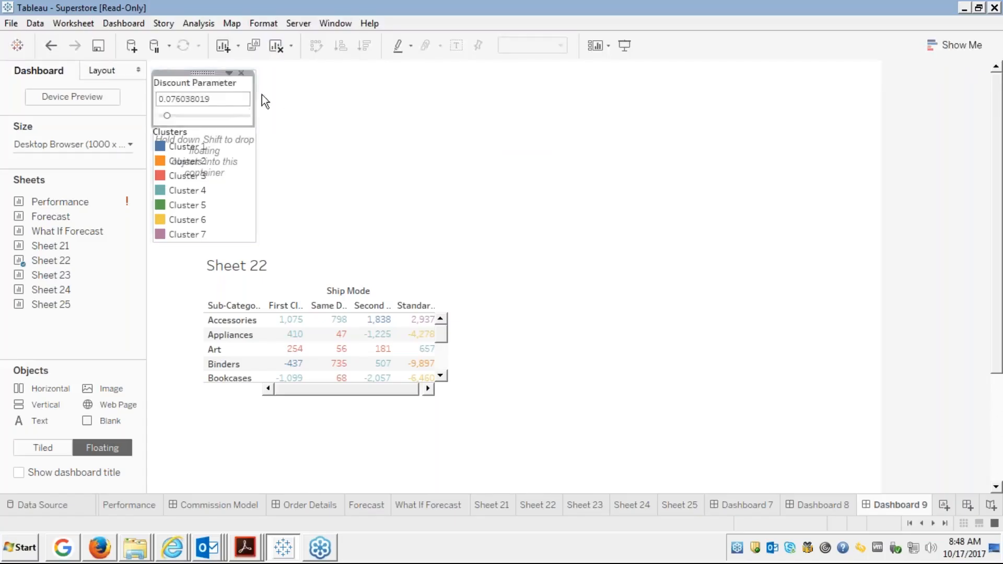
pyautogui.click(242, 77)
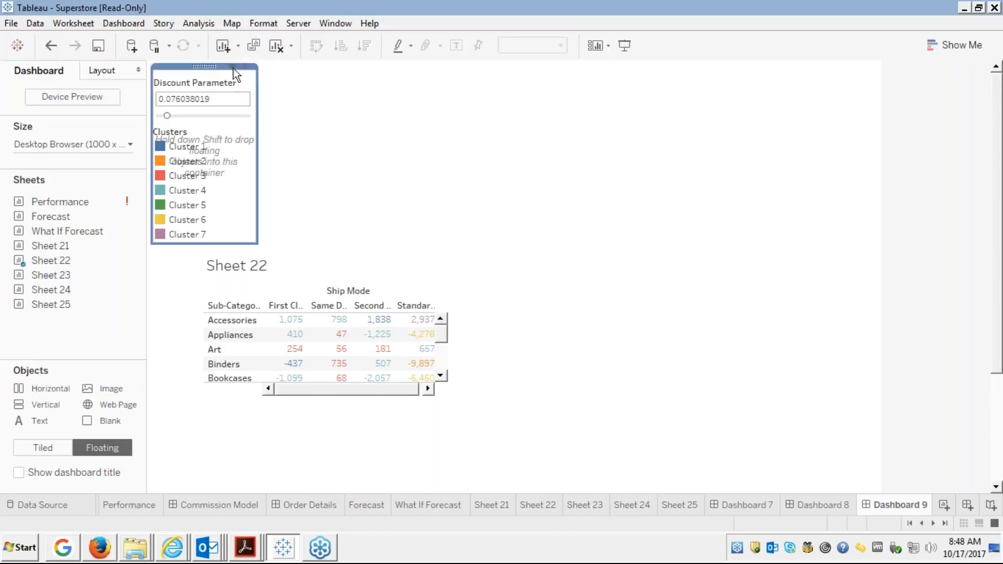
# Use Format Container to give the controls container a light peach shading fill.
pyautogui.click(233, 68)
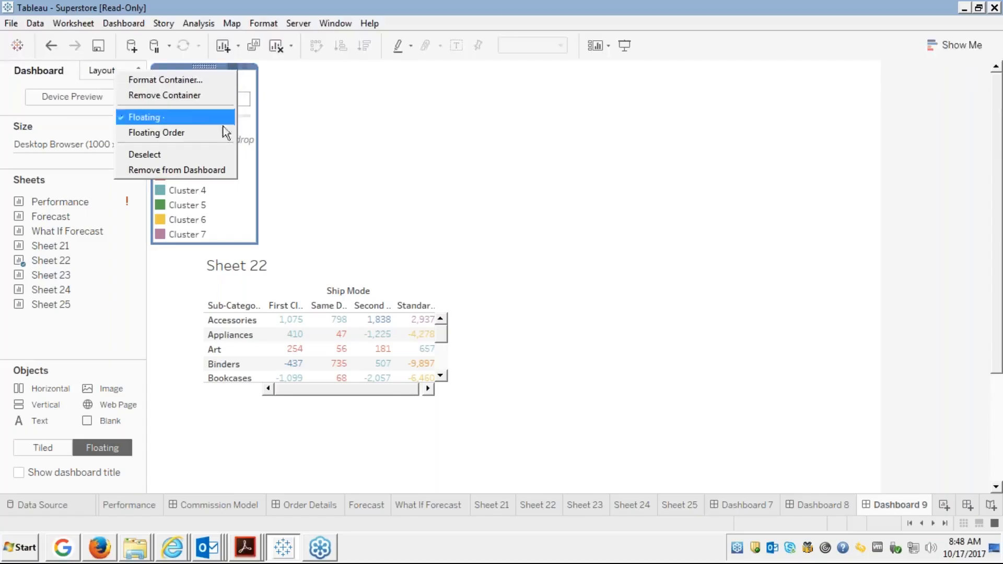
pyautogui.click(199, 81)
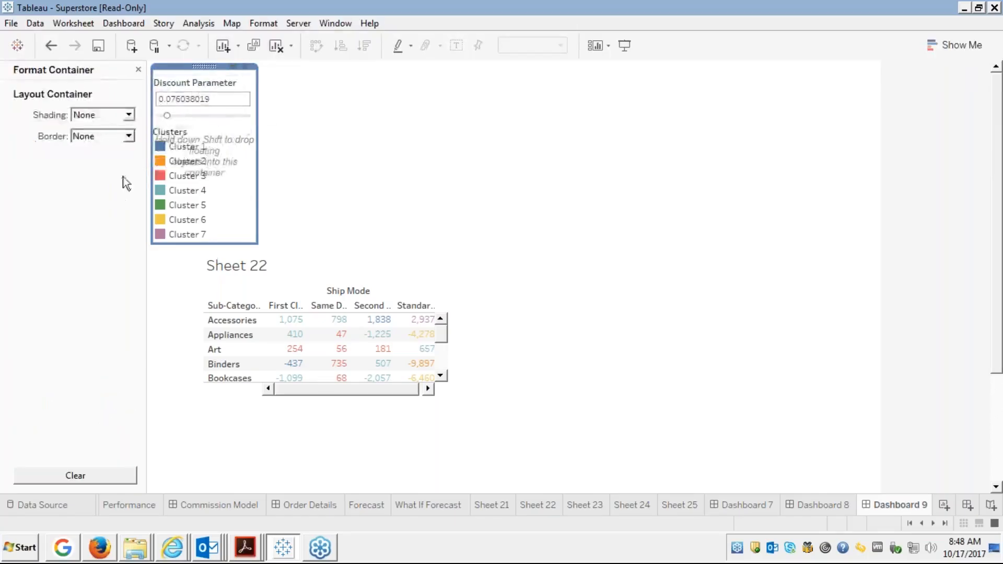
pyautogui.click(129, 113)
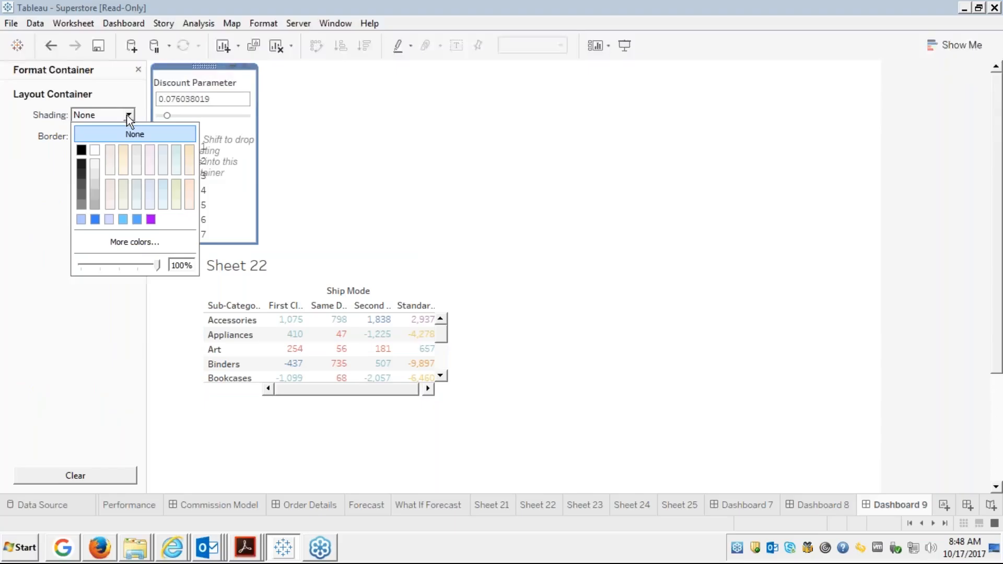
pyautogui.click(124, 151)
pyautogui.click(355, 191)
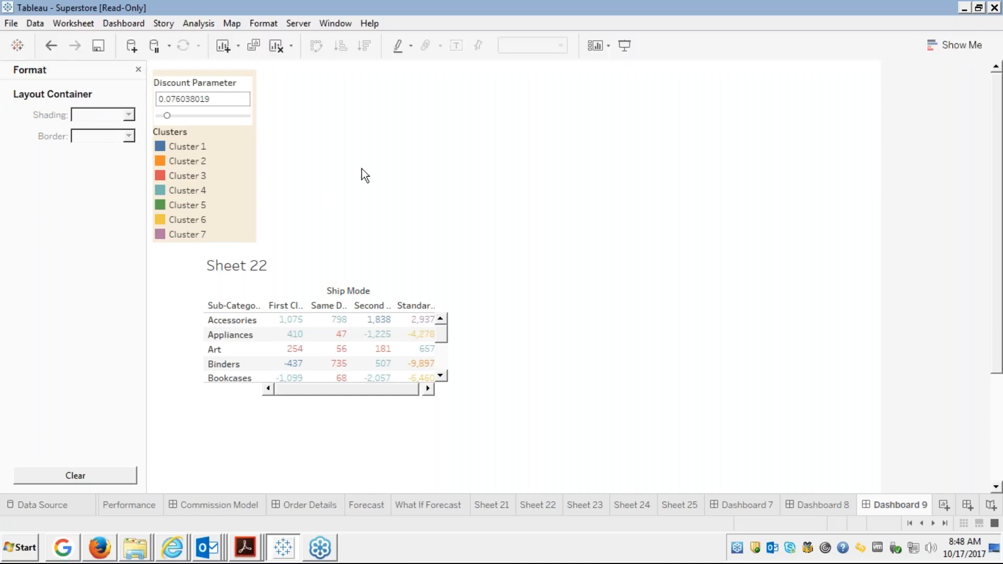
pyautogui.click(317, 286)
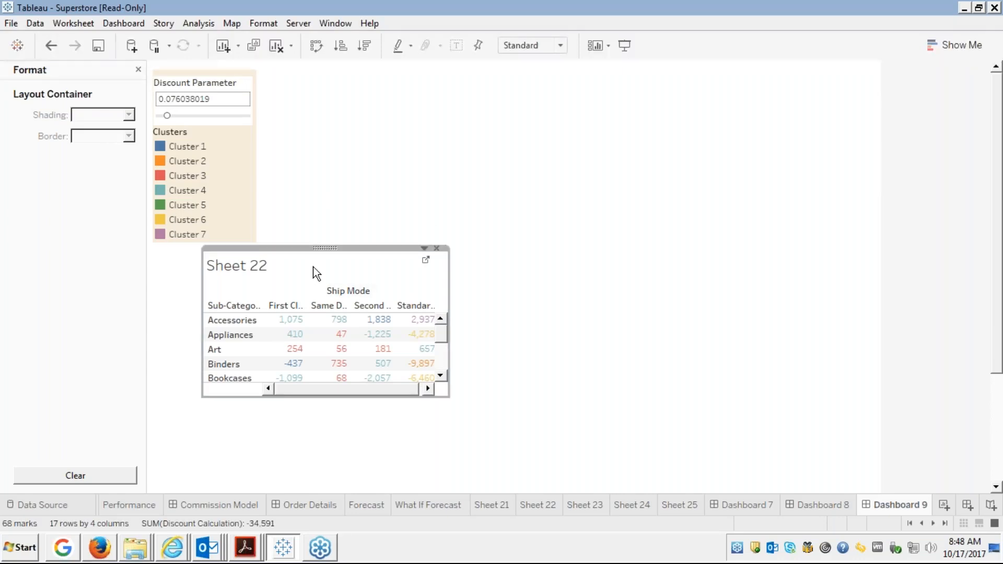
# Move Sheet 22 up beside the container and make it taller and wider.
pyautogui.moveTo(324, 248); pyautogui.dragTo(380, 66)
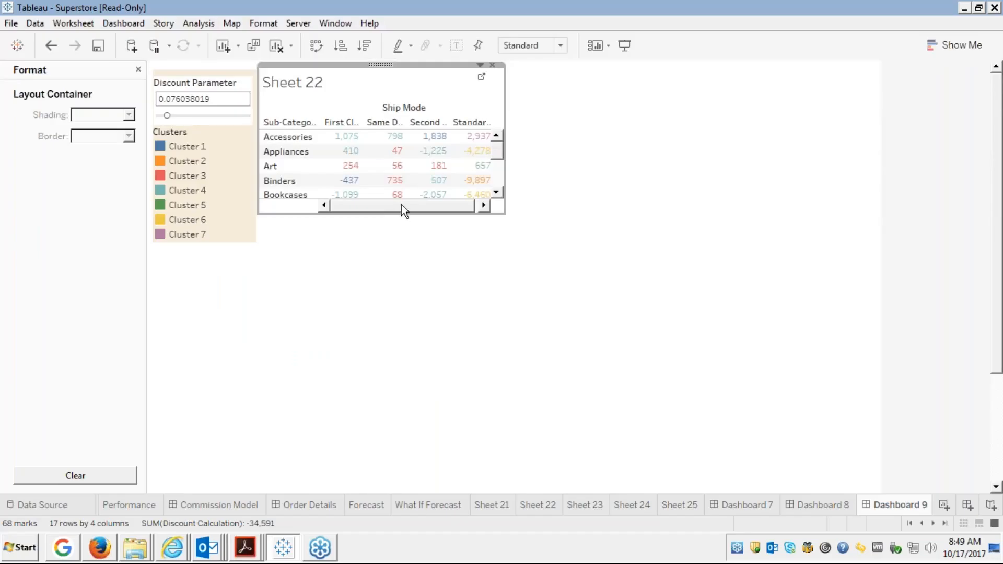
pyautogui.moveTo(411, 214); pyautogui.dragTo(408, 244)
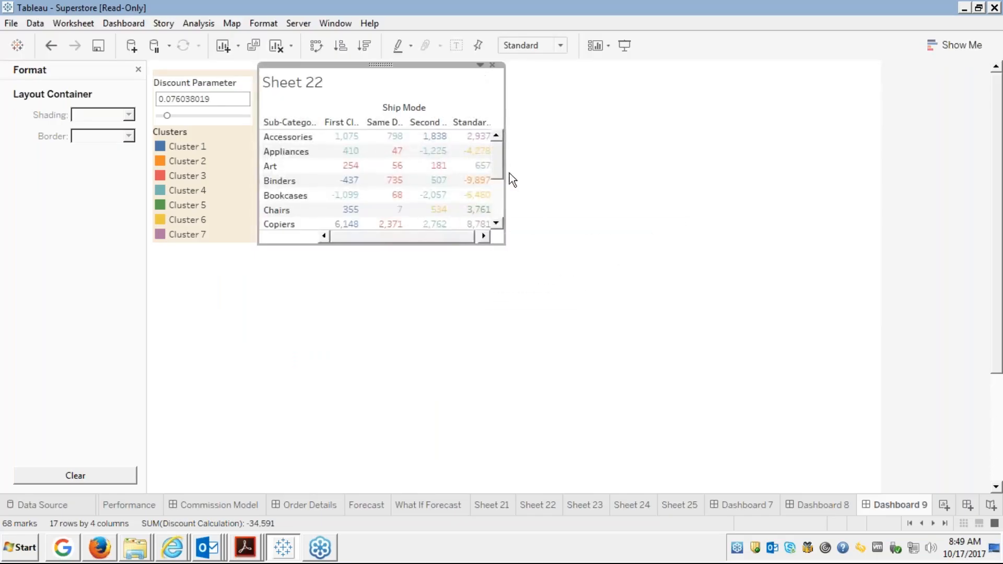
pyautogui.moveTo(506, 174); pyautogui.dragTo(548, 167)
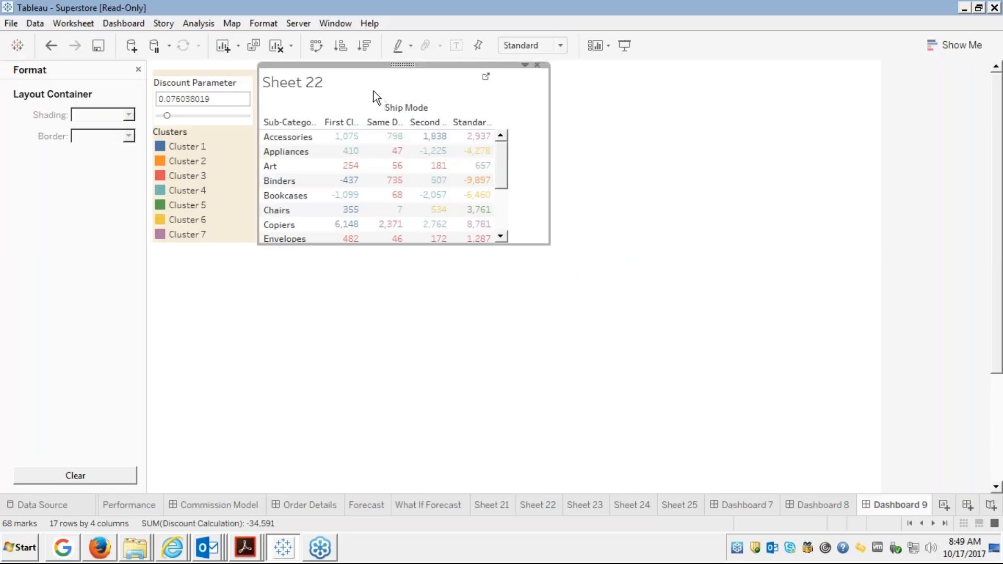
# Hide the Sheet 22 title and close the Format pane.
pyautogui.rightClick(356, 77)
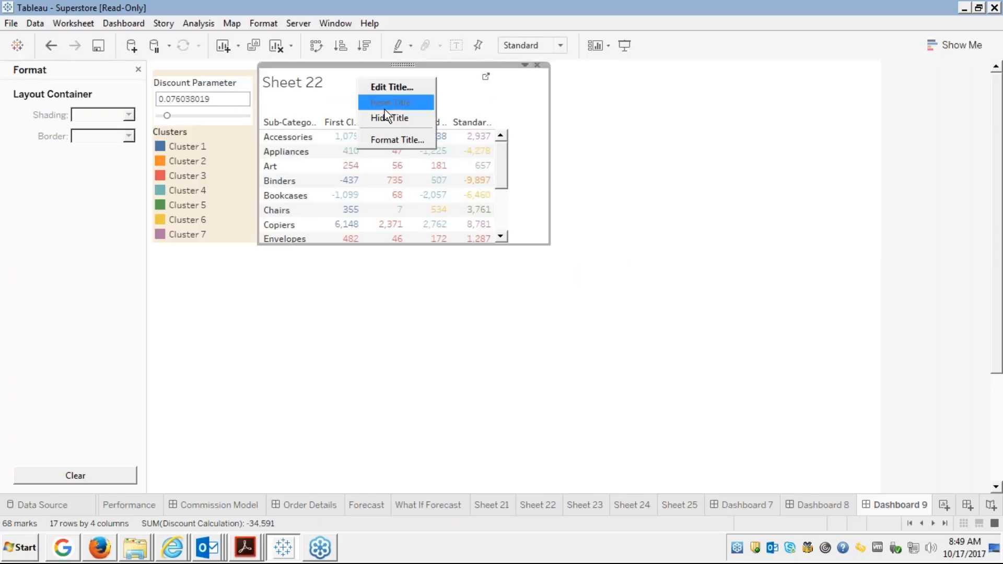
pyautogui.click(393, 120)
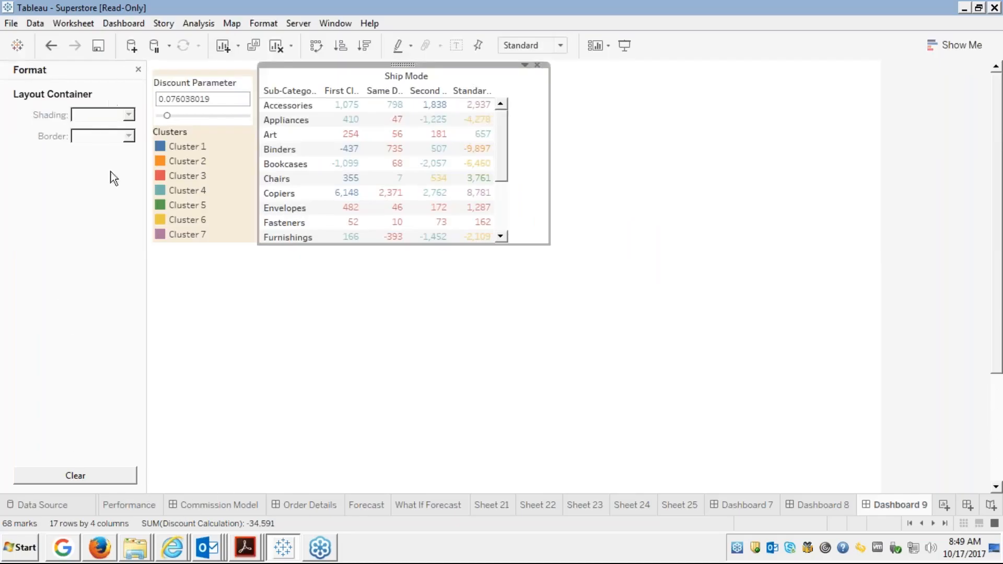
pyautogui.click(138, 71)
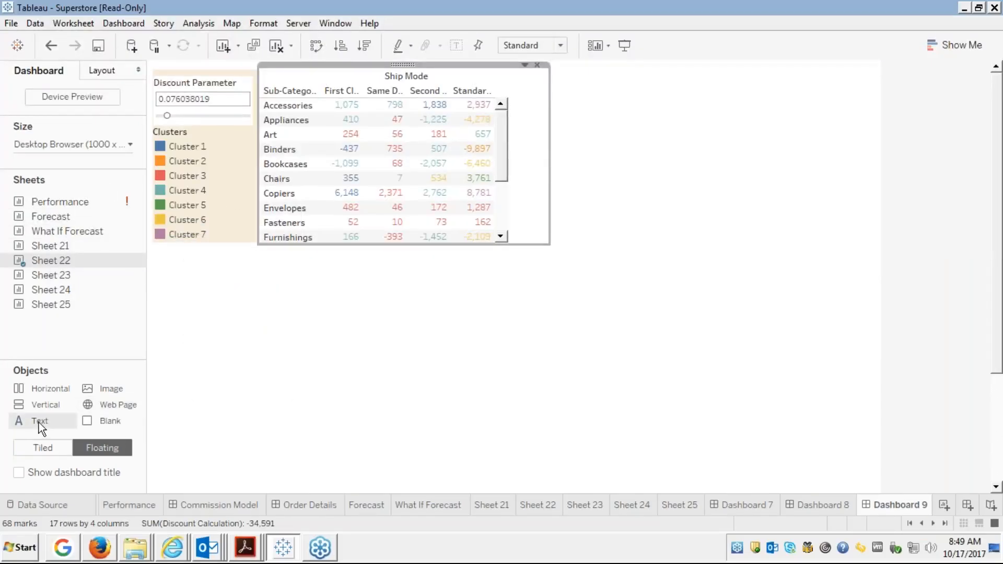
# Add a floating text box reading 'This dashboard is about tableau INTRODUCTION', fixing the 'tableAU' typo.
pyautogui.moveTo(39, 422); pyautogui.dragTo(540, 78)
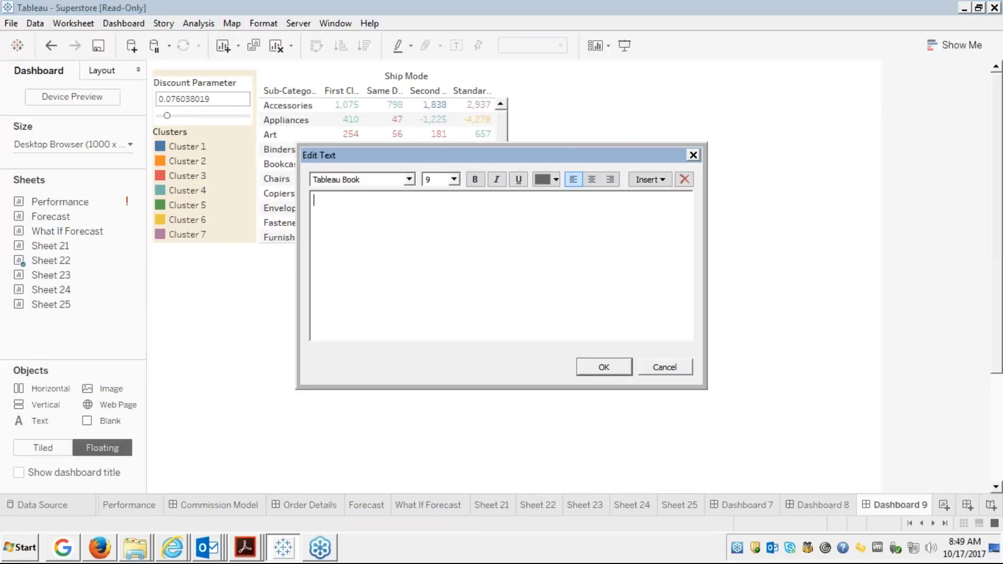
pyautogui.write('This dashboard is about tableAU ')
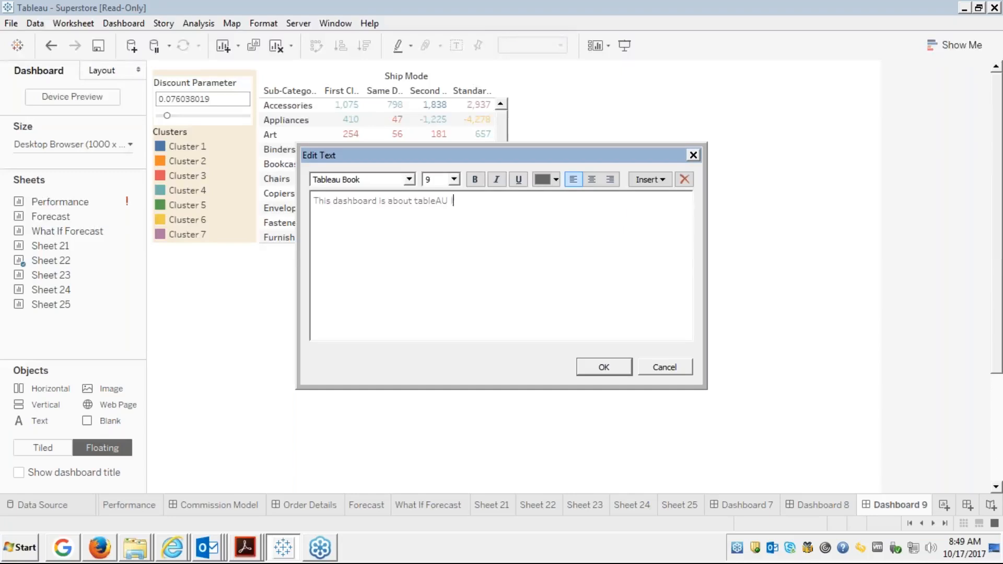
pyautogui.write('INTRODUCTION')
pyautogui.press('BackSpace')
pyautogui.press('Delete')
pyautogui.write('A')
pyautogui.press('BackSpace')
pyautogui.write('au')
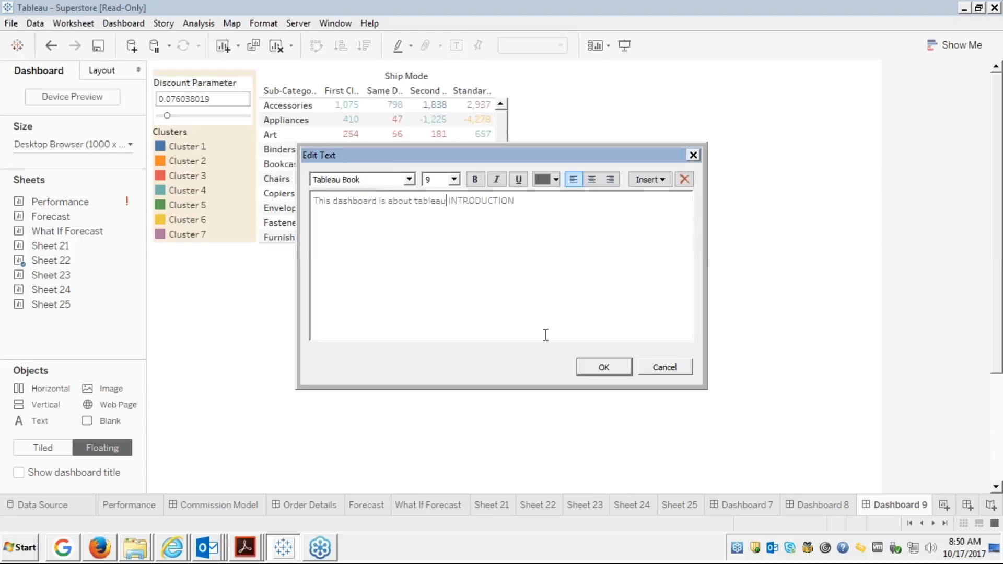
pyautogui.click(598, 366)
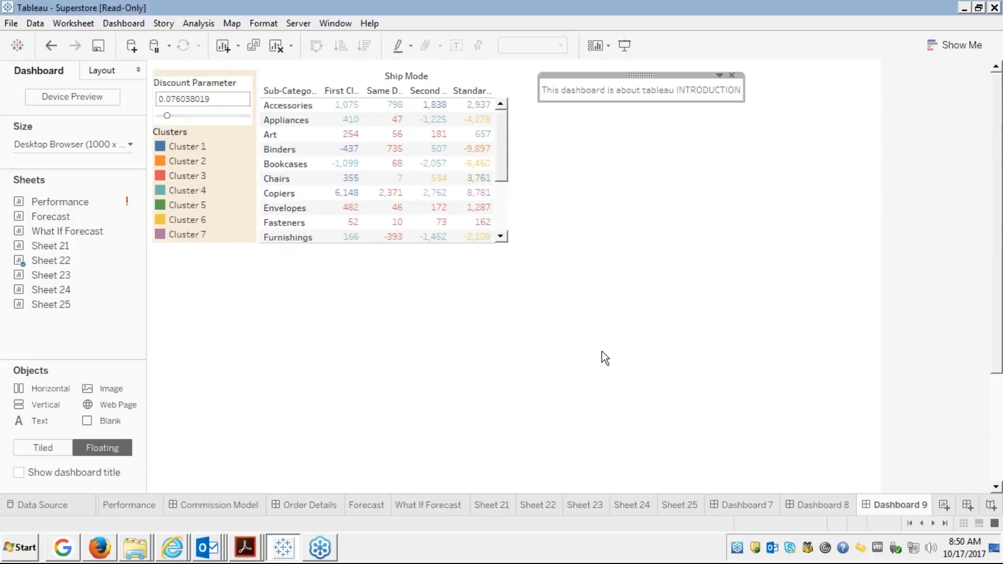
pyautogui.click(607, 169)
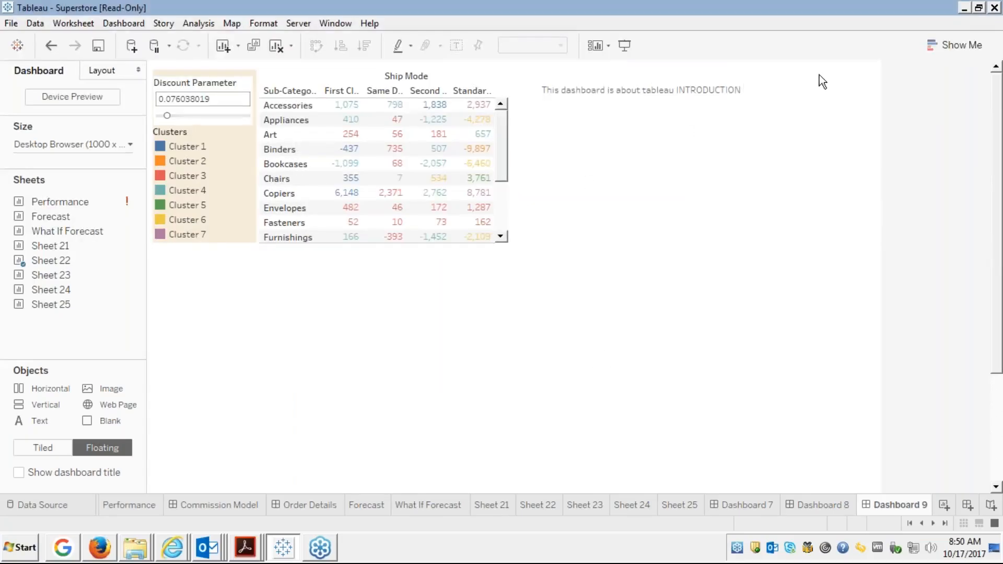
# Select all the intro text in Edit Text and try Bold and the font list.
pyautogui.click(709, 90)
pyautogui.rightClick(709, 94)
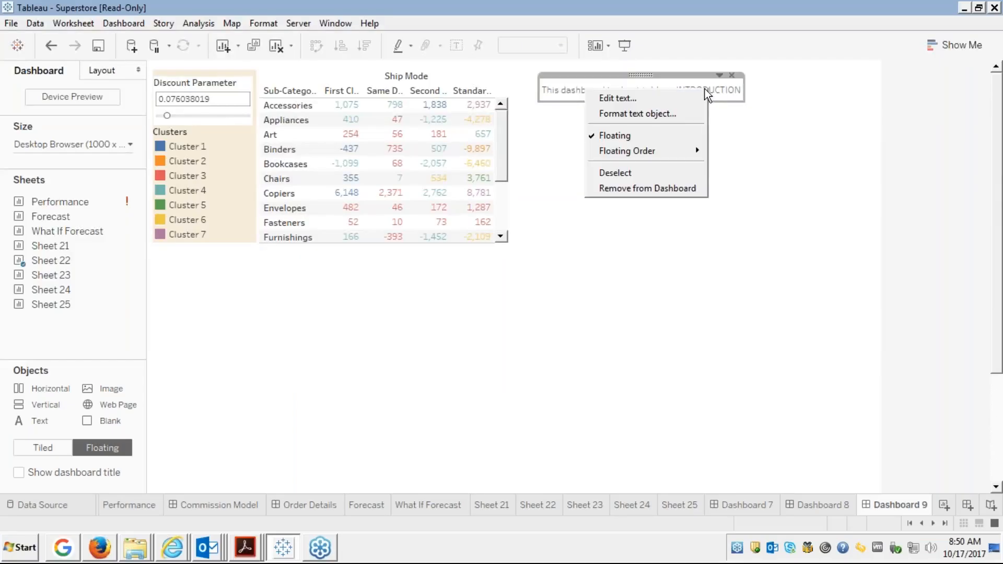
pyautogui.click(633, 100)
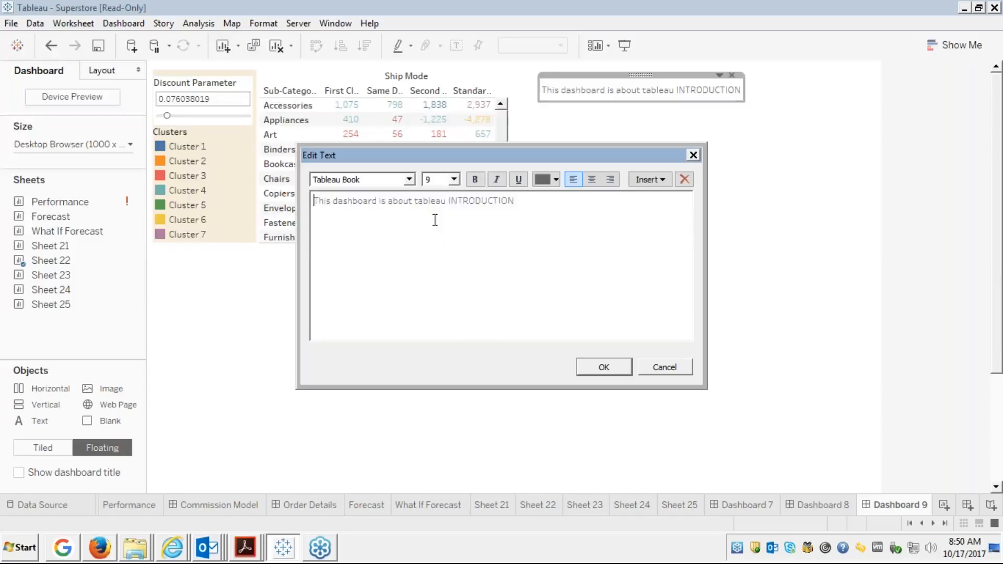
pyautogui.hotkey('ctrl', 'a')
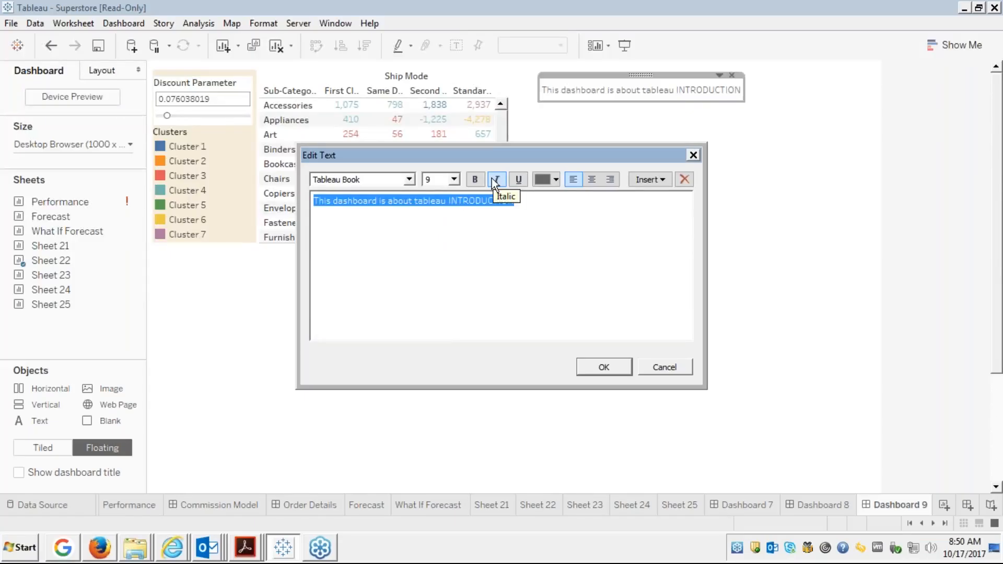
pyautogui.click(475, 179)
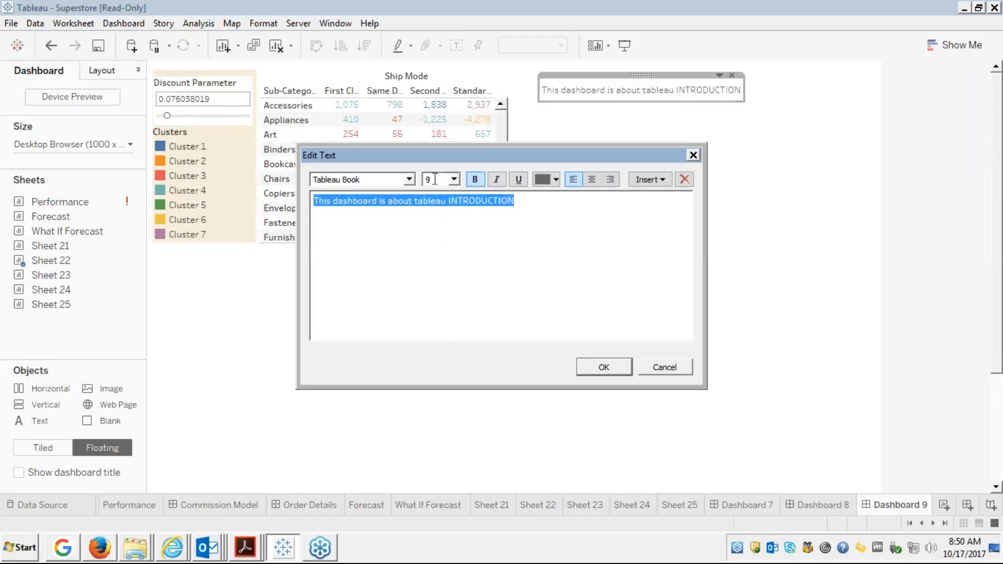
pyautogui.click(404, 179)
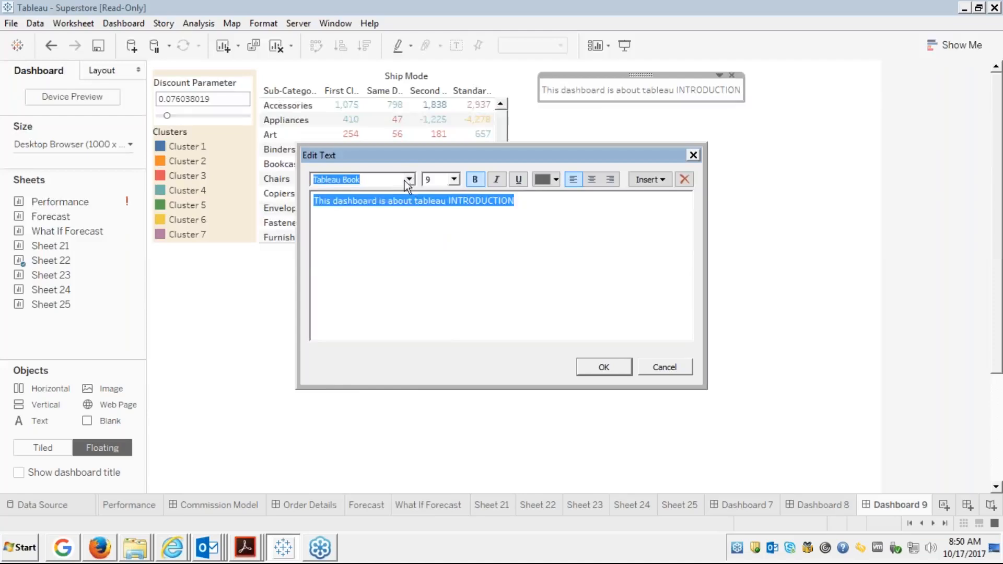
pyautogui.click(409, 180)
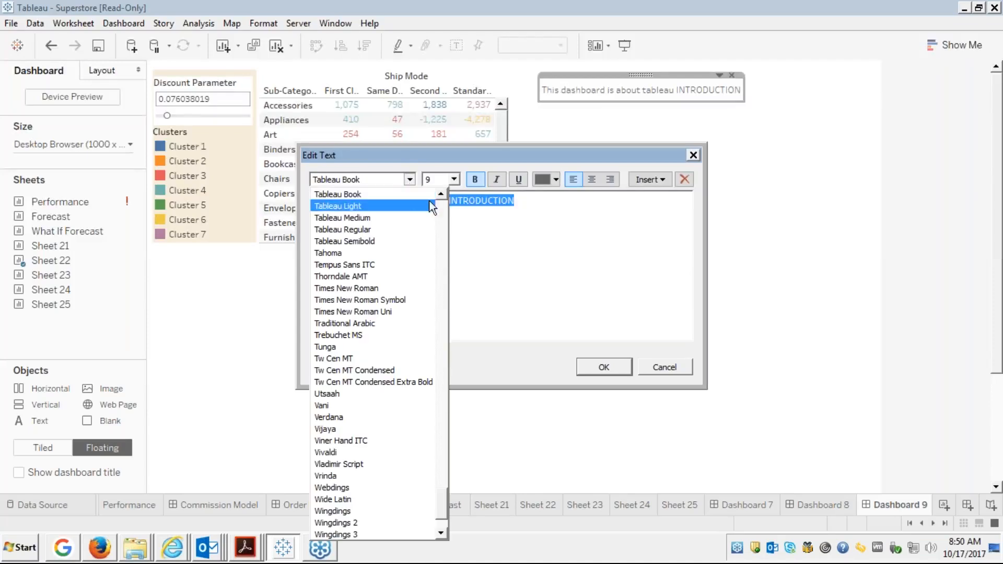
pyautogui.click(515, 280)
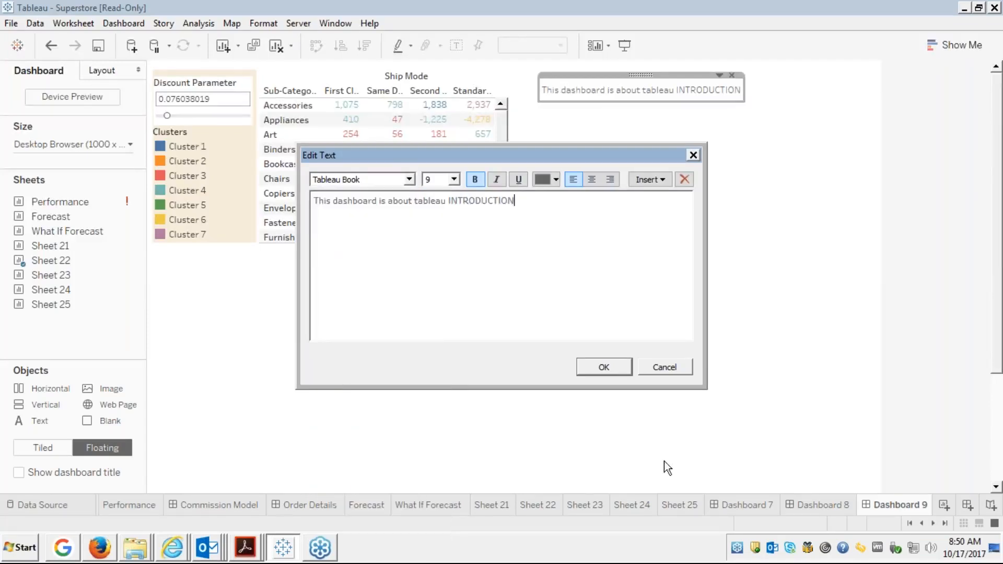
# Discard the text changes and add a floating Vertical container below the Sheet 22 table.
pyautogui.click(659, 364)
pyautogui.click(521, 315)
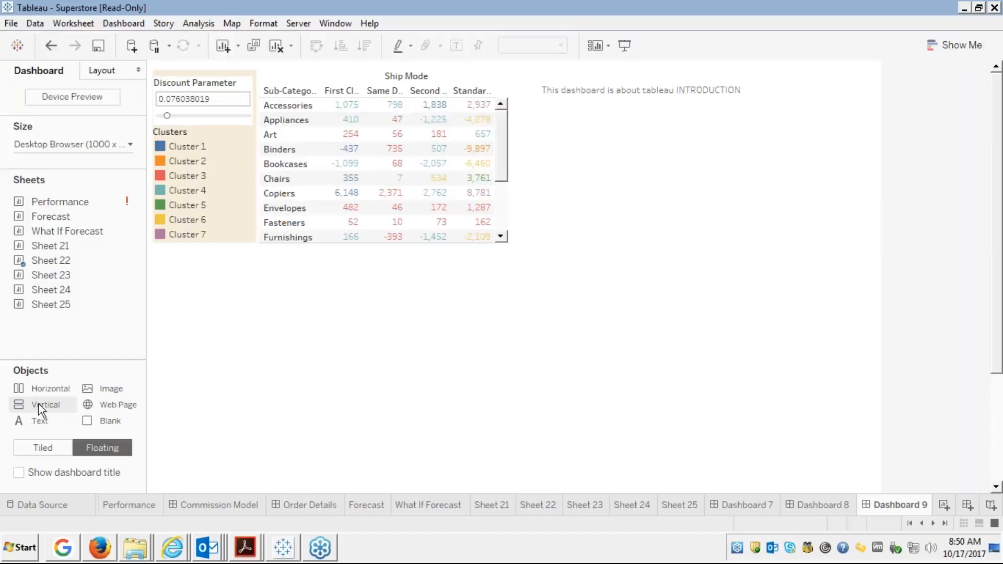
pyautogui.moveTo(38, 403); pyautogui.dragTo(165, 265)
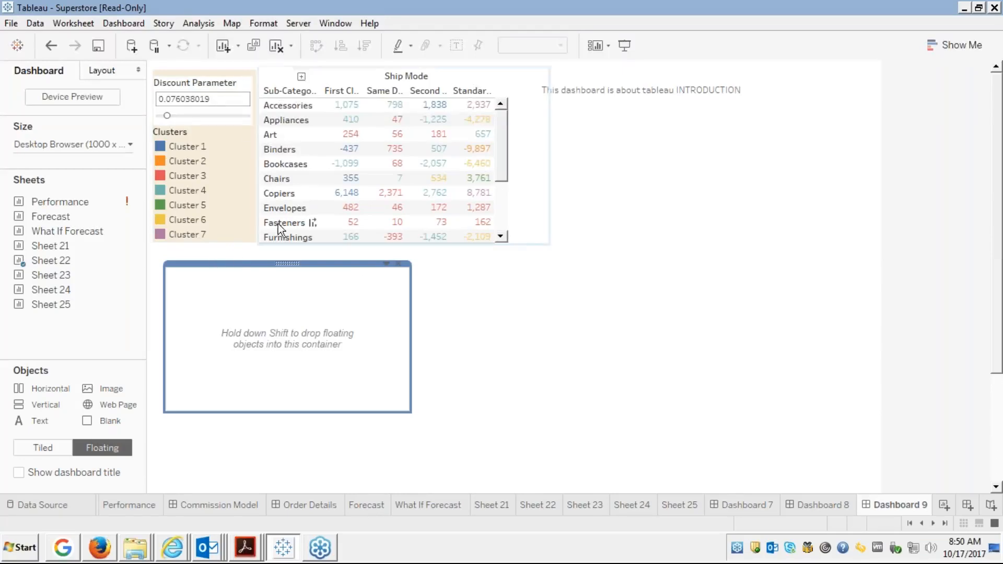
# Try Sheet 23 in the vertical container, remove it, then delete the empty container.
pyautogui.moveTo(9, 261)
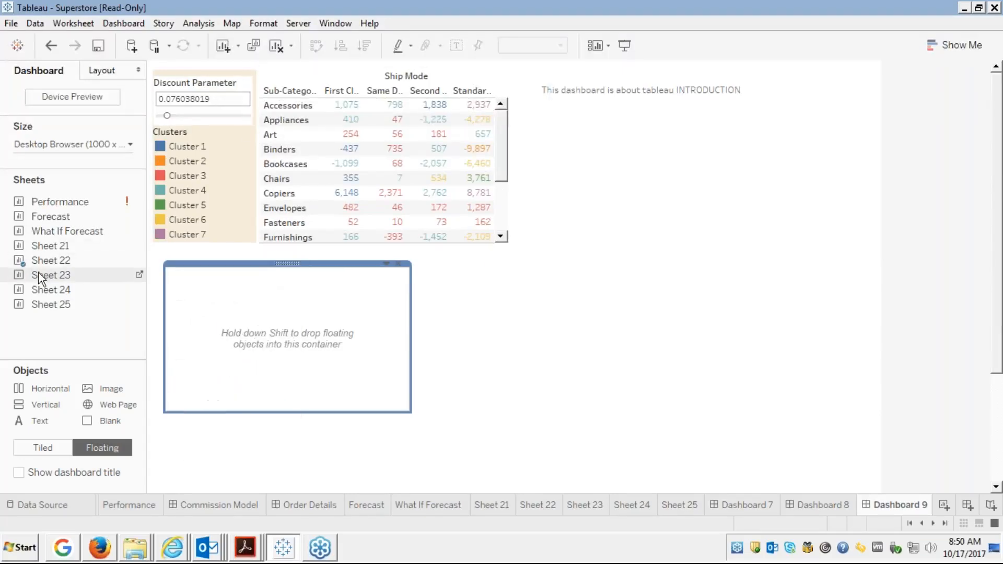
pyautogui.moveTo(39, 273); pyautogui.dragTo(207, 277)
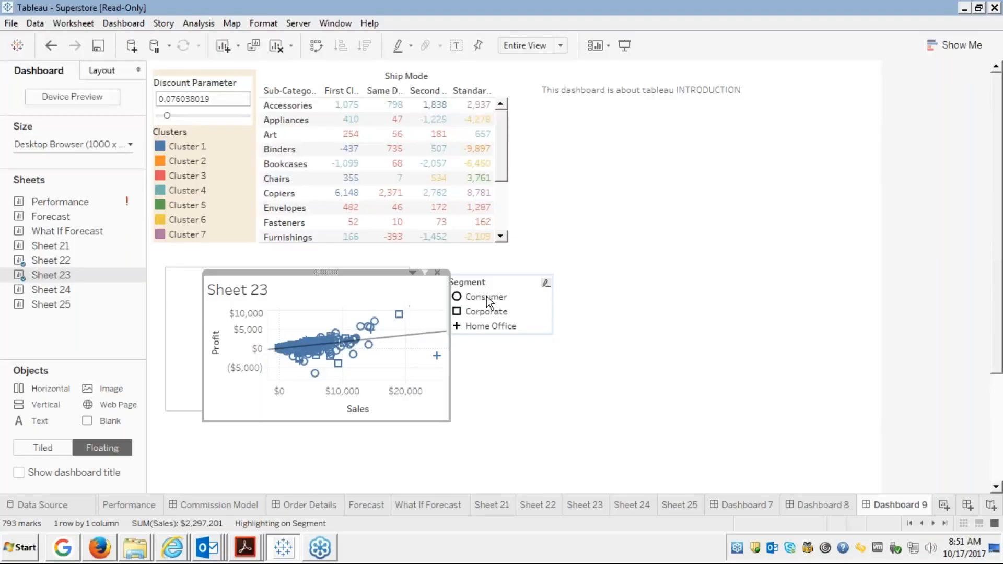
pyautogui.click(436, 272)
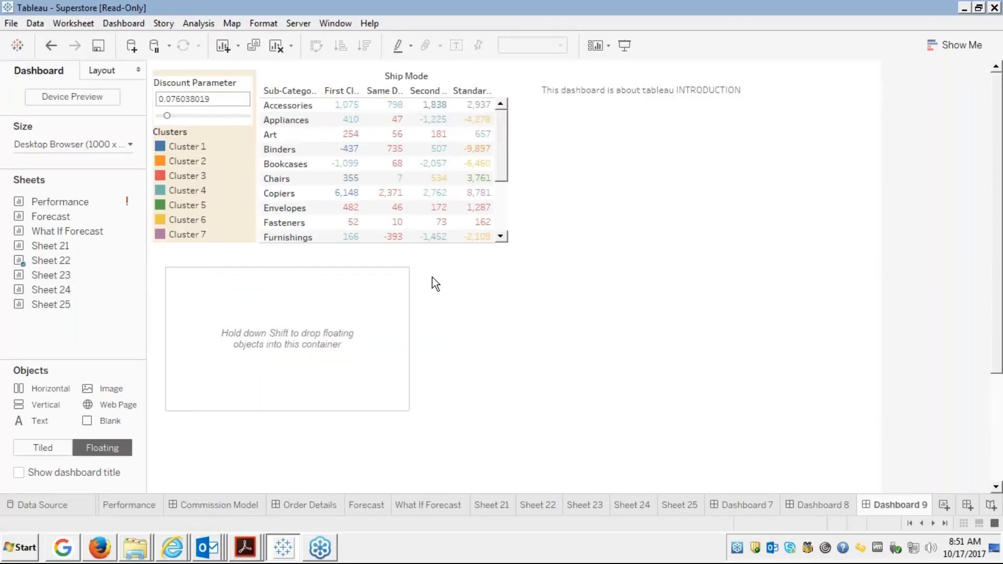
pyautogui.click(316, 293)
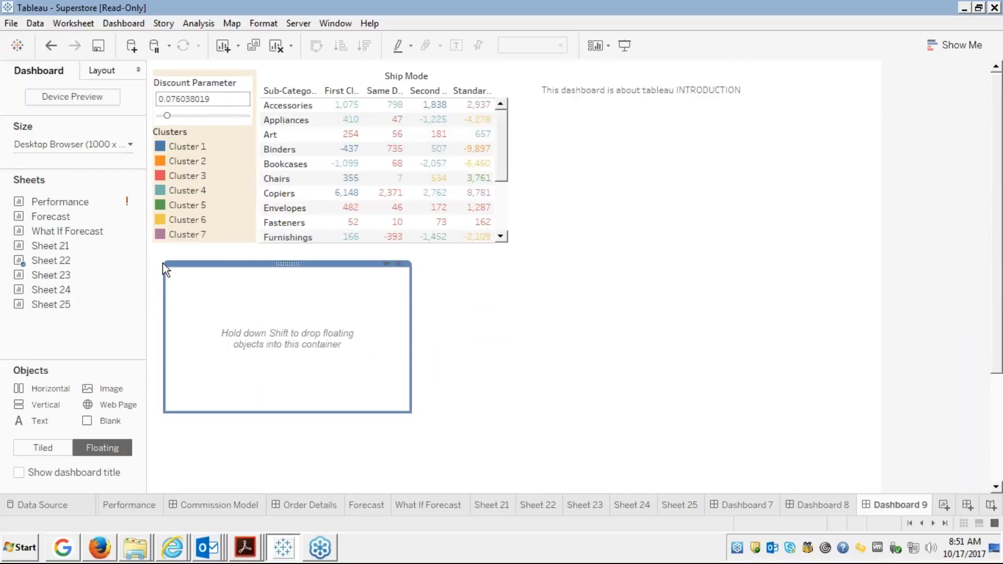
pyautogui.moveTo(164, 262); pyautogui.dragTo(151, 243)
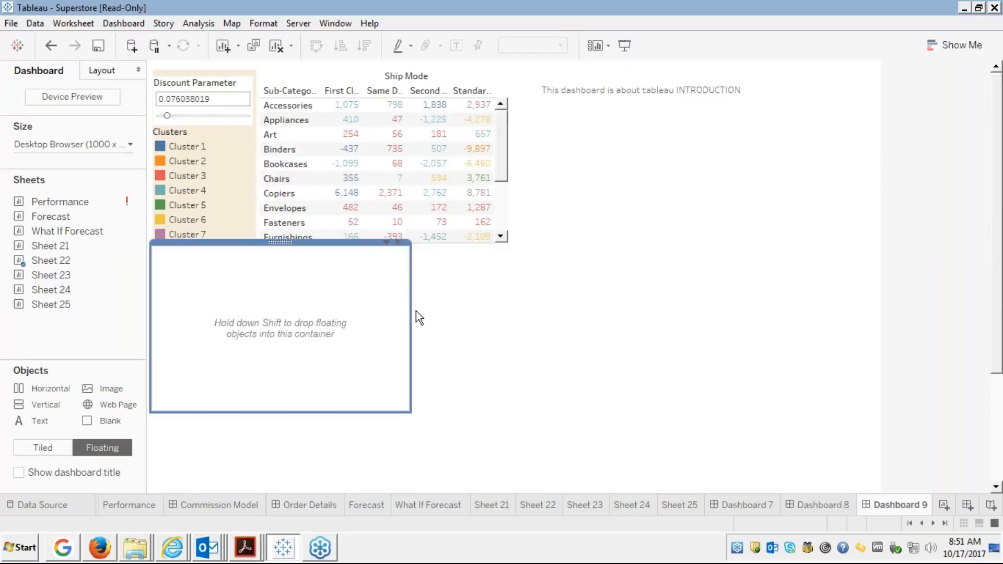
pyautogui.click(400, 243)
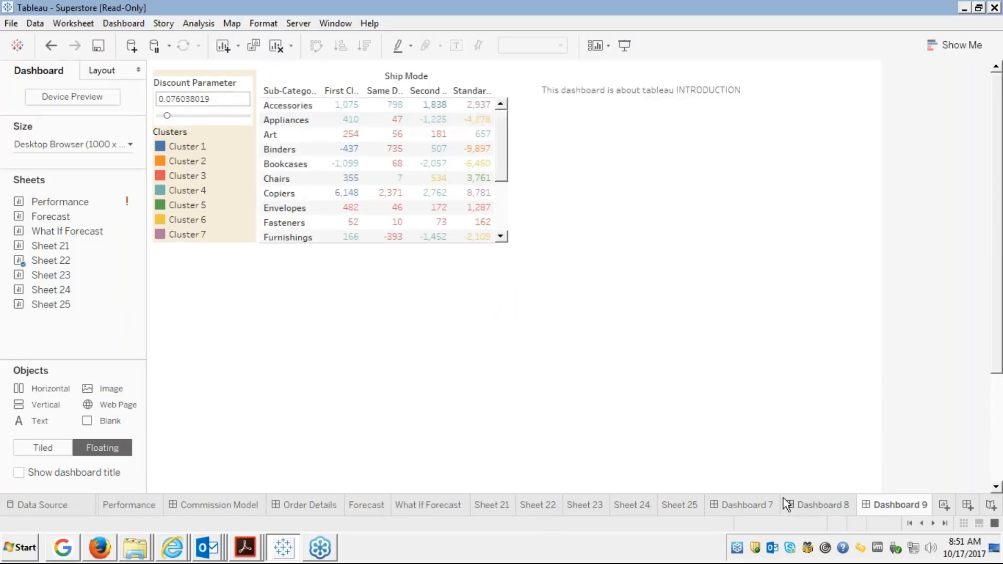
# On Dashboard 7, show the dashboard title and remove the Discount Parameter control.
pyautogui.click(727, 504)
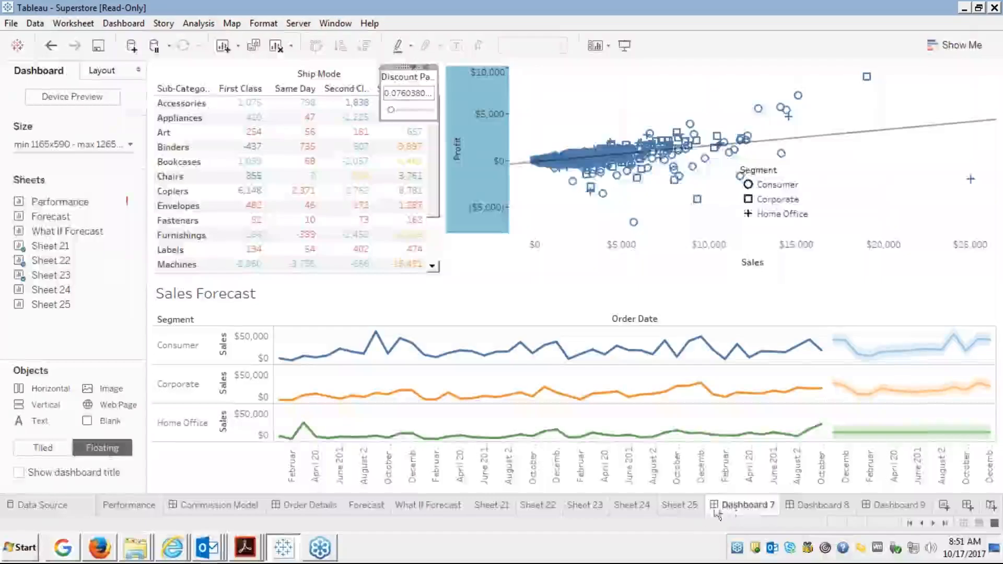
pyautogui.click(18, 472)
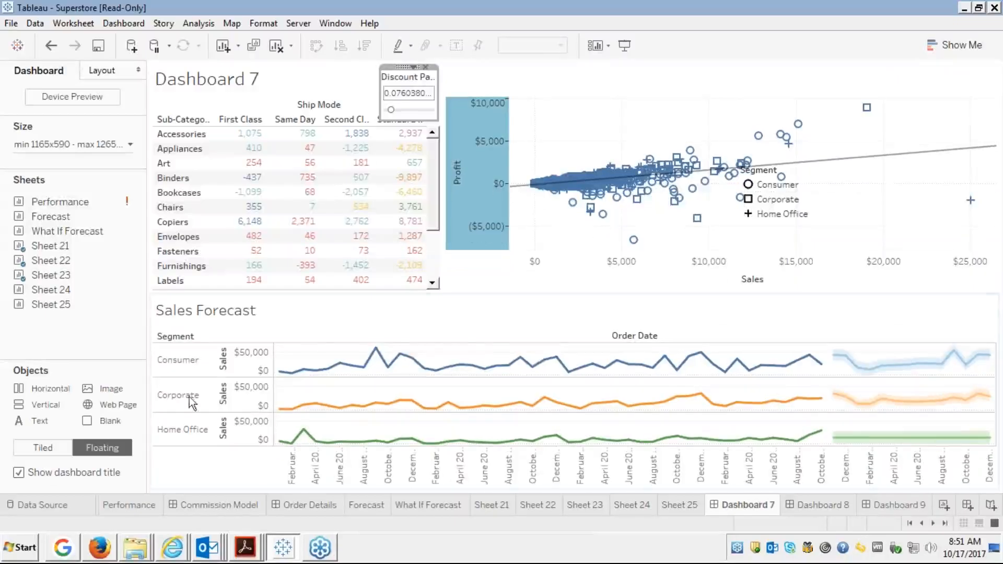
pyautogui.click(426, 69)
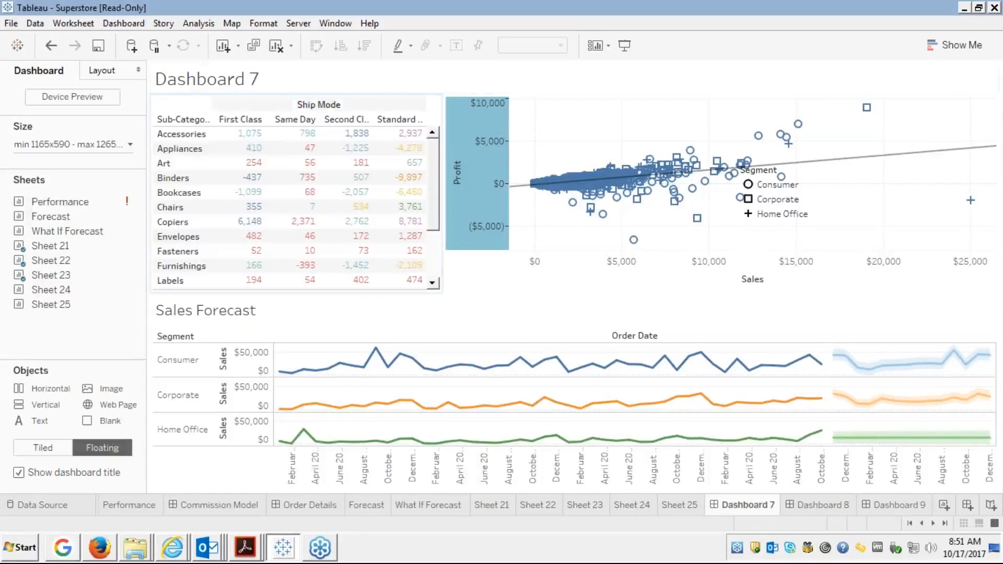
pyautogui.click(273, 101)
# Retitle Dashboard 7 'Introduction to Dahboards', correcting the 'INtroduction top' typos, and apply it.
pyautogui.click(289, 81)
pyautogui.rightClick(289, 82)
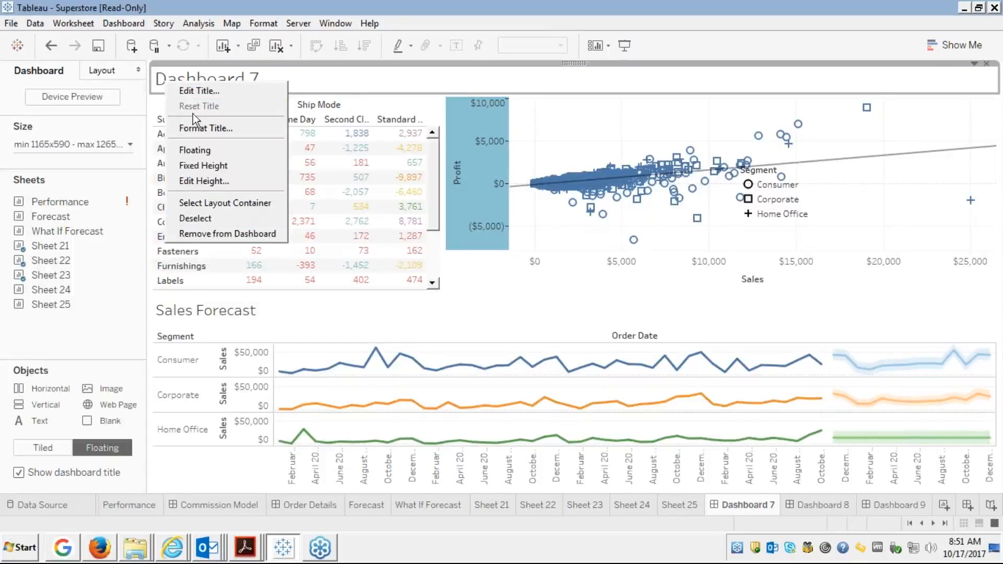
pyautogui.click(197, 90)
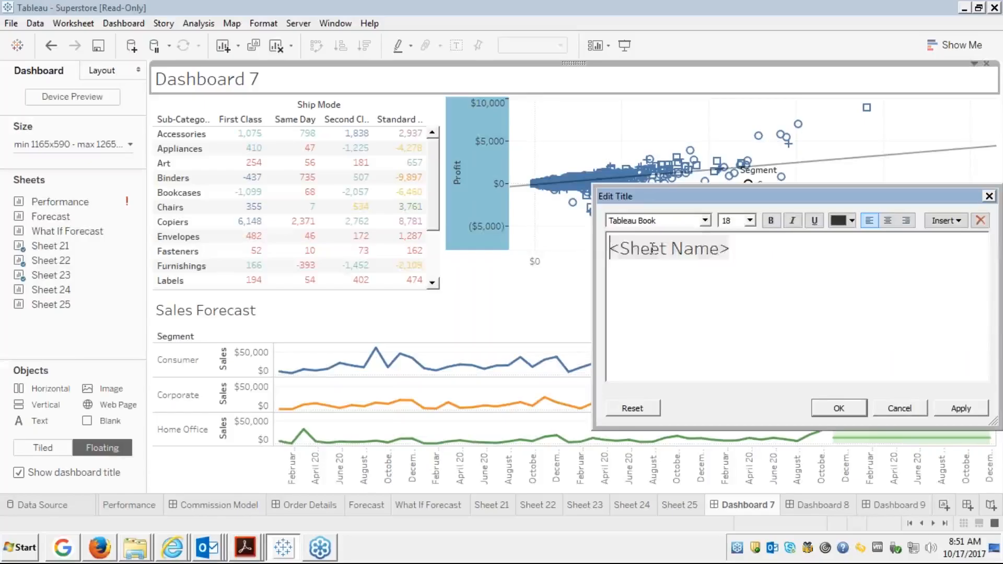
pyautogui.doubleClick(652, 249)
pyautogui.press('BackSpace')
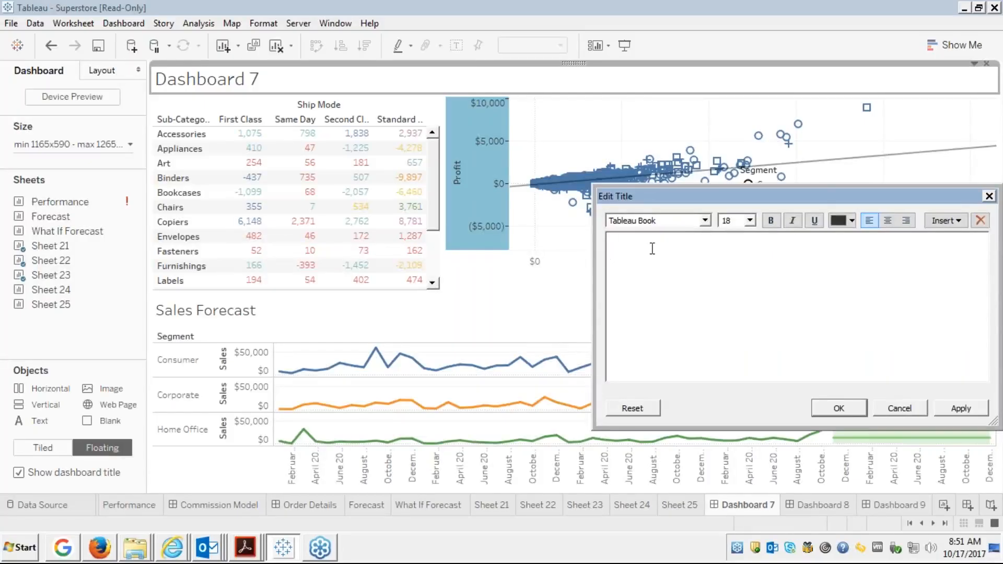
pyautogui.write('INtroduction top Dah')
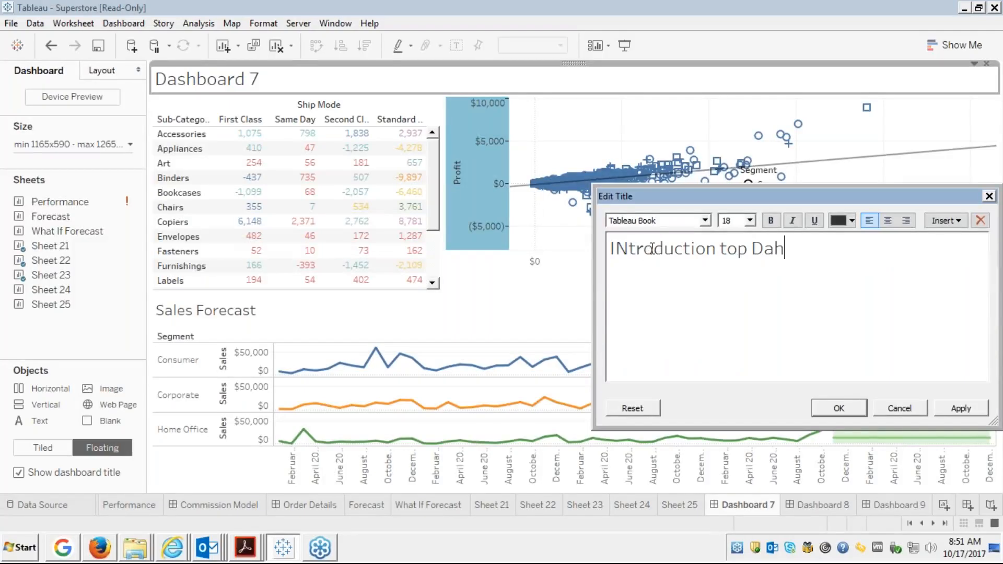
pyautogui.write('boards')
pyautogui.click(735, 245)
pyautogui.press('Delete')
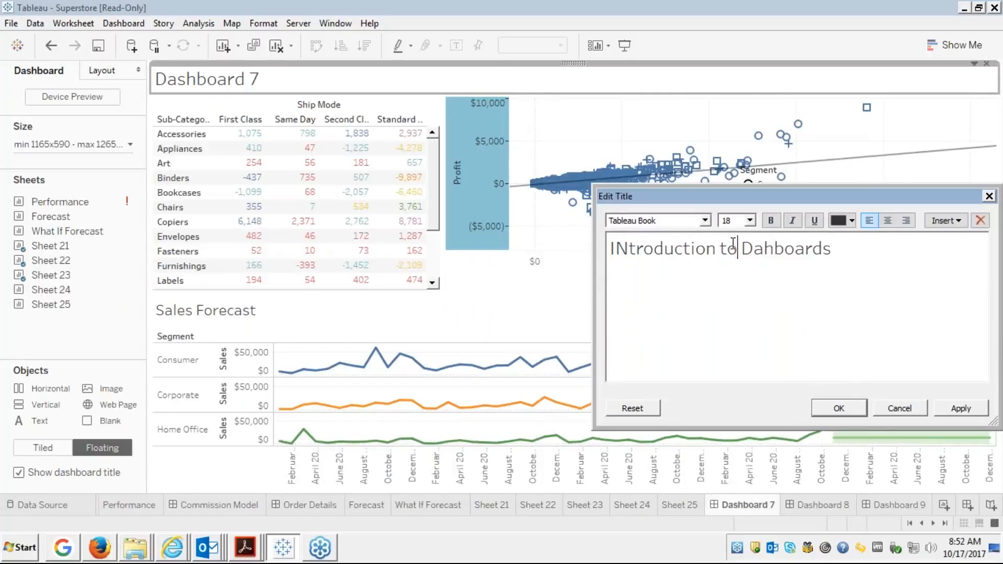
pyautogui.click(626, 247)
pyautogui.press('BackSpace')
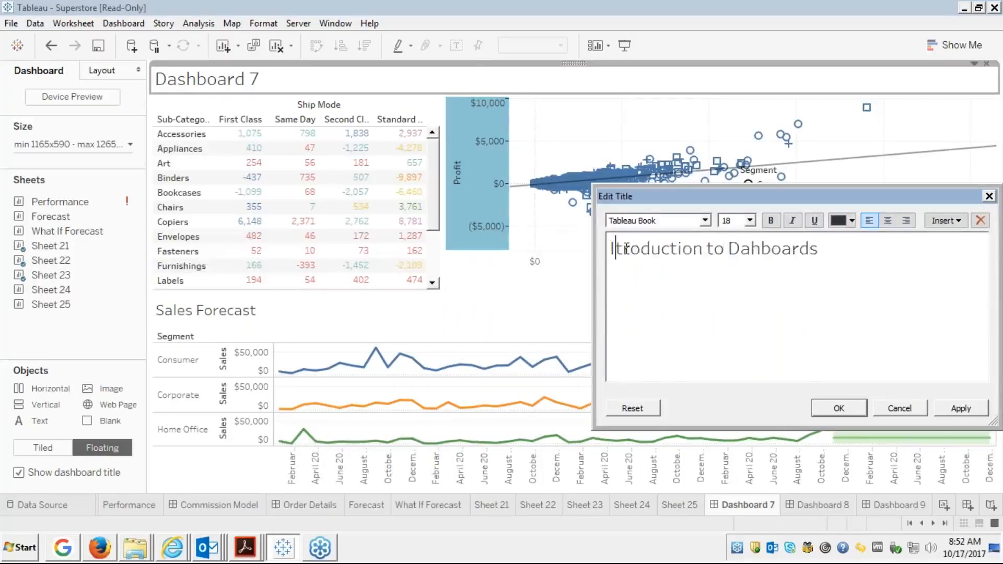
pyautogui.write('n')
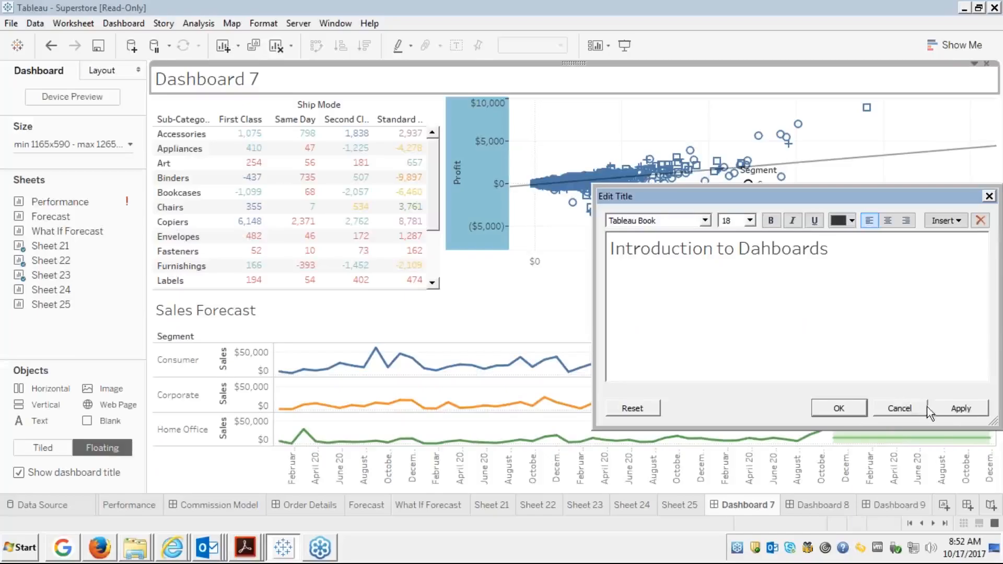
pyautogui.click(946, 409)
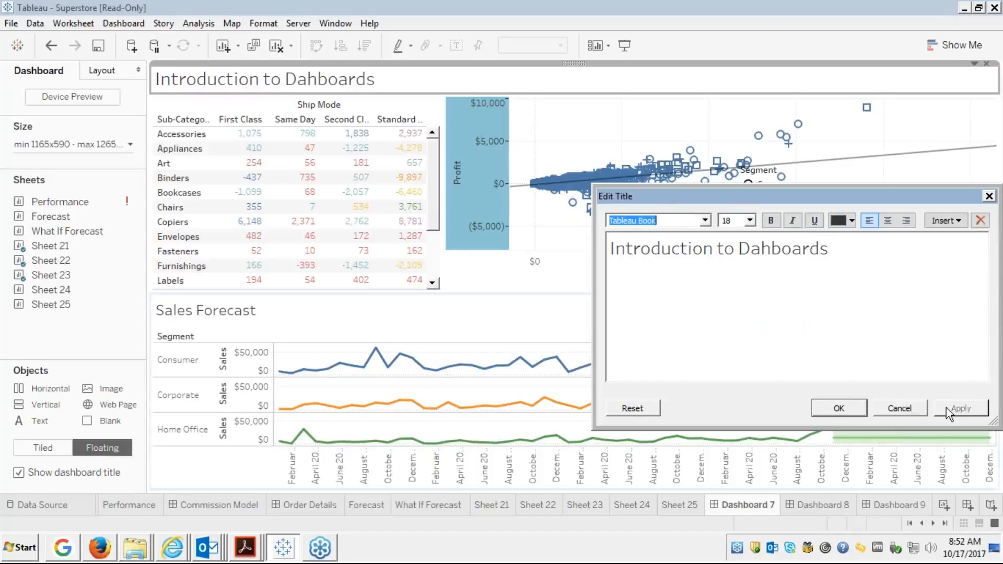
pyautogui.click(835, 411)
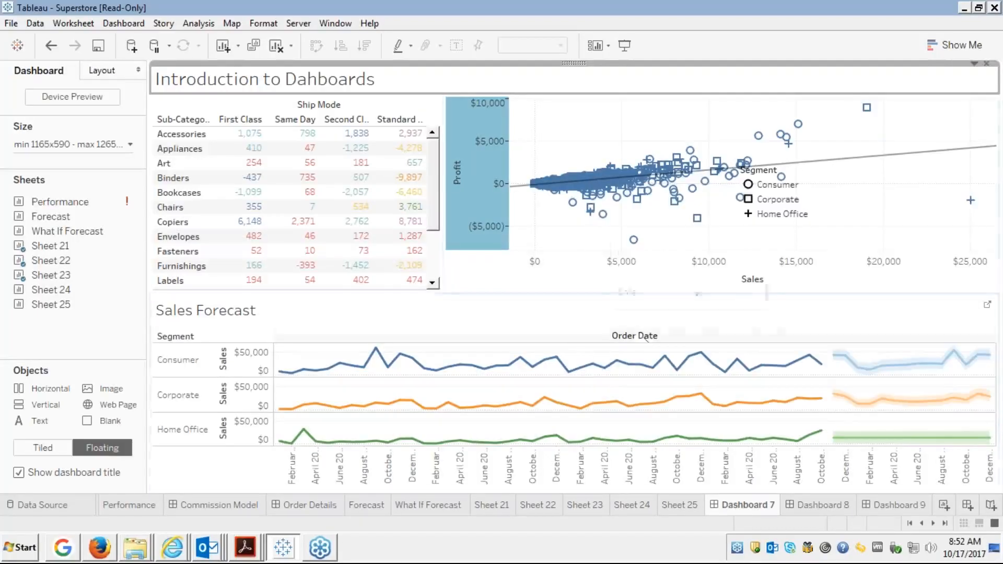
# Open Device Preview for Dashboard 7 and set the device type to Phone.
pyautogui.click(579, 134)
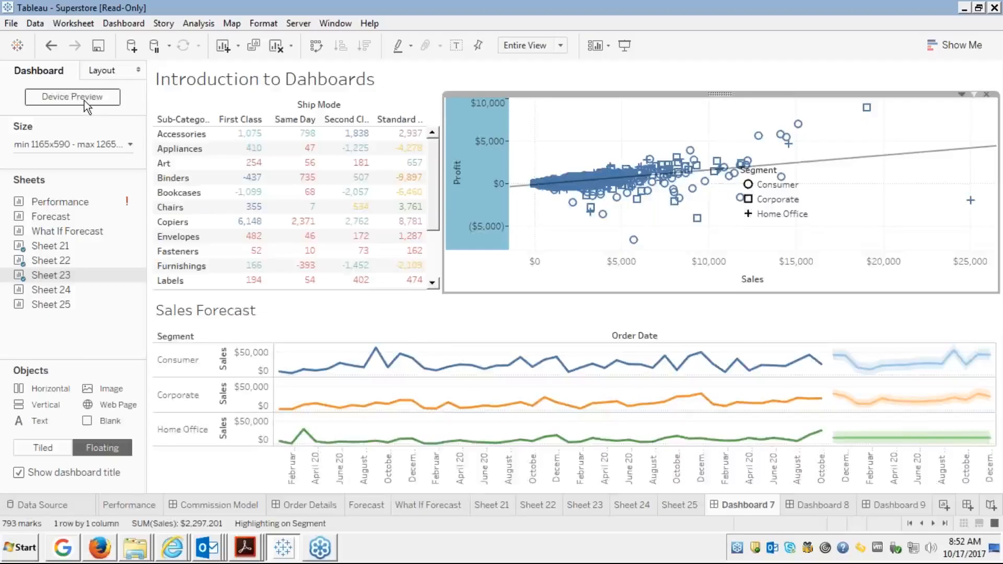
pyautogui.click(84, 100)
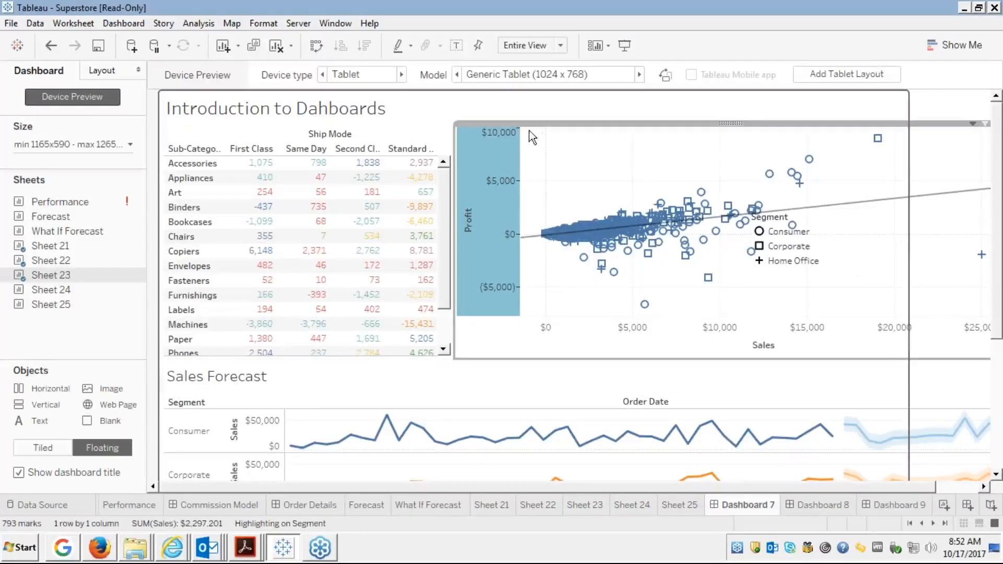
pyautogui.click(400, 74)
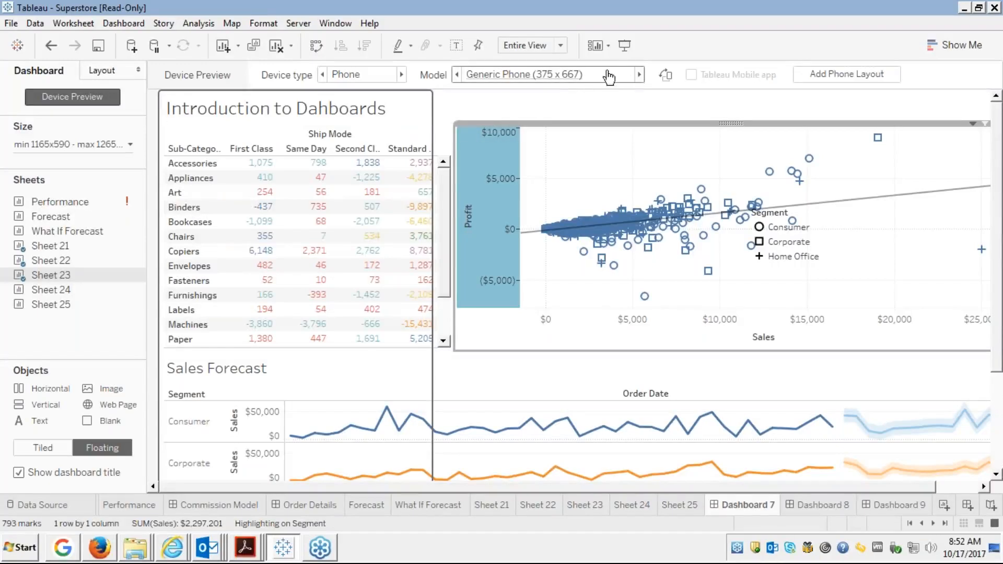
# Cycle through phone models like iPhone 6s Plus and Nokia Lumia 520, ending on Generic Phone (375 x 667).
pyautogui.click(639, 74)
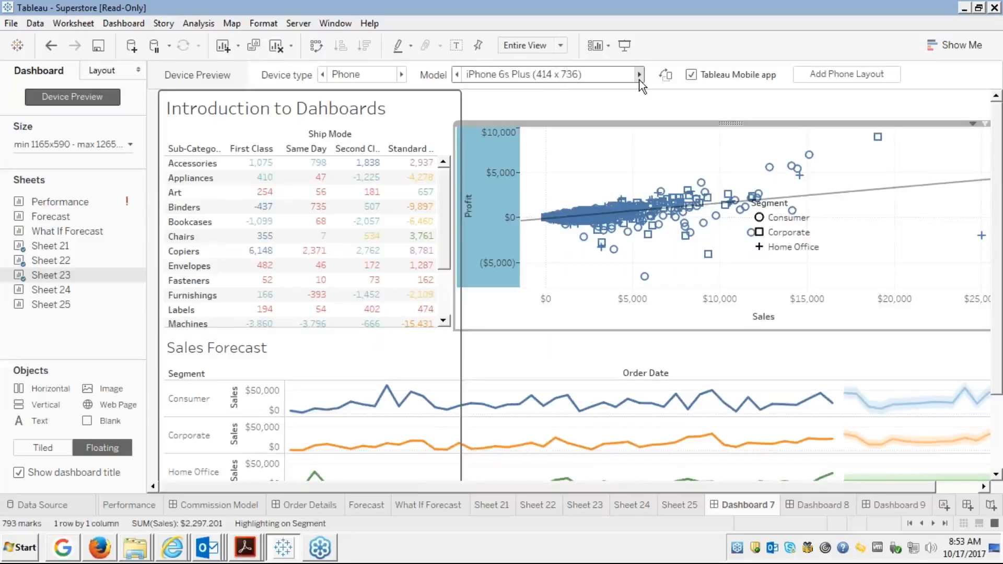
pyautogui.click(639, 74)
pyautogui.click(639, 79)
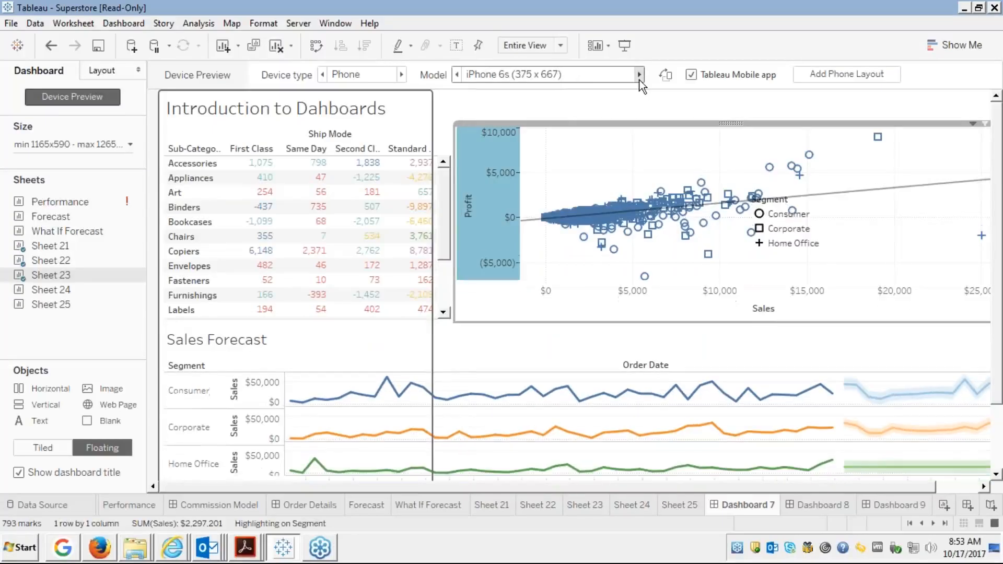
pyautogui.click(639, 79)
pyautogui.click(639, 80)
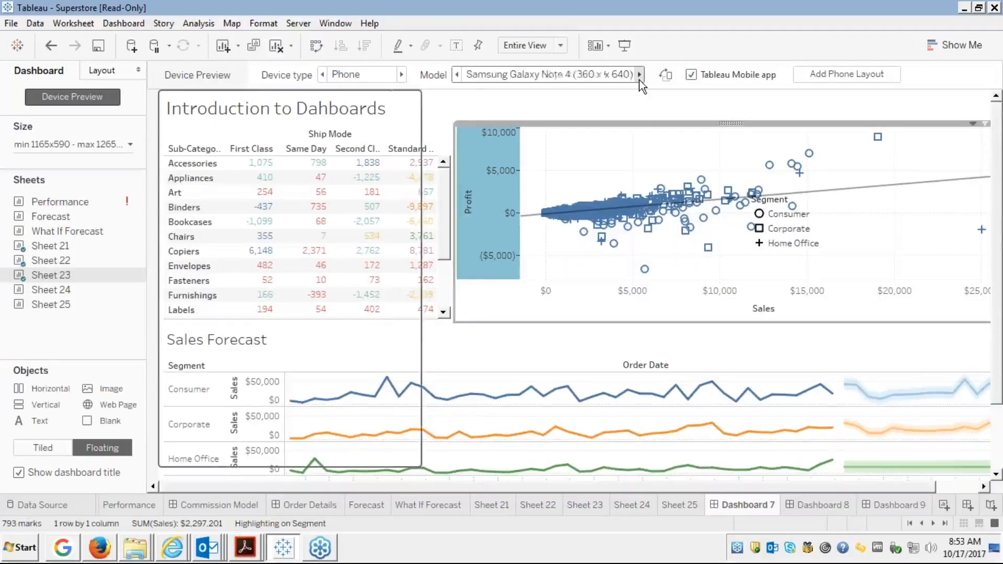
pyautogui.click(639, 79)
pyautogui.click(639, 80)
pyautogui.click(639, 80)
pyautogui.click(639, 79)
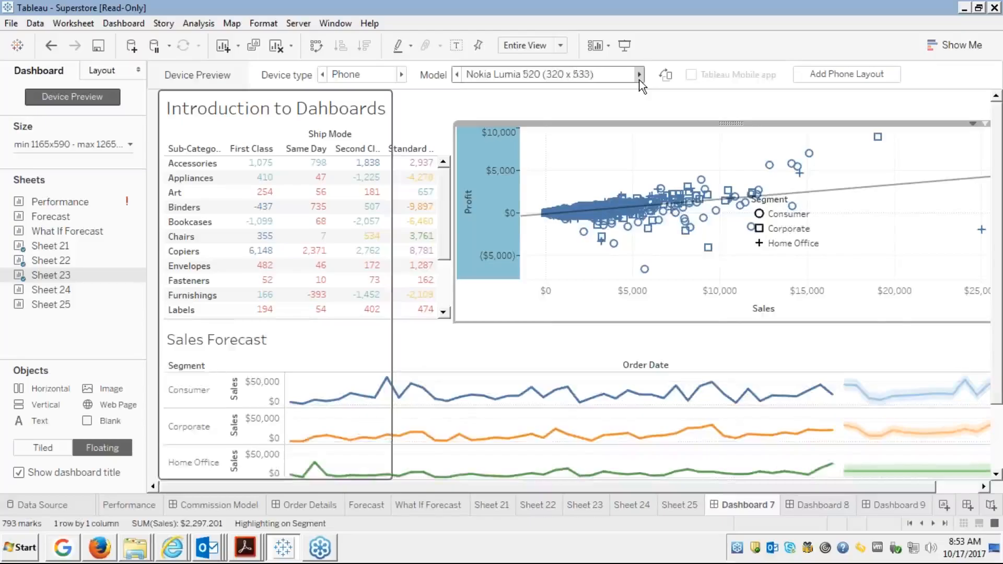
pyautogui.click(640, 80)
pyautogui.click(639, 79)
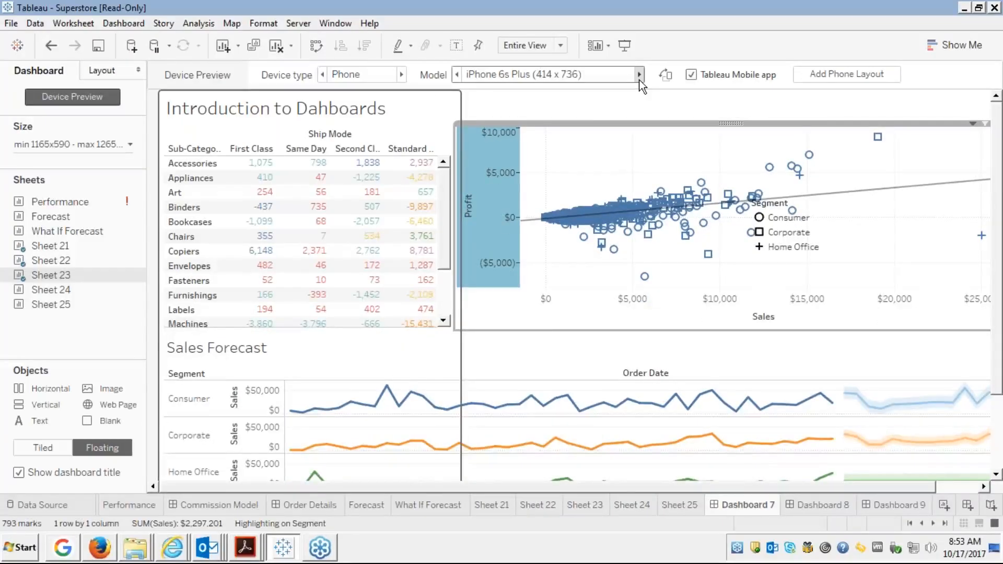
pyautogui.click(639, 80)
pyautogui.click(639, 79)
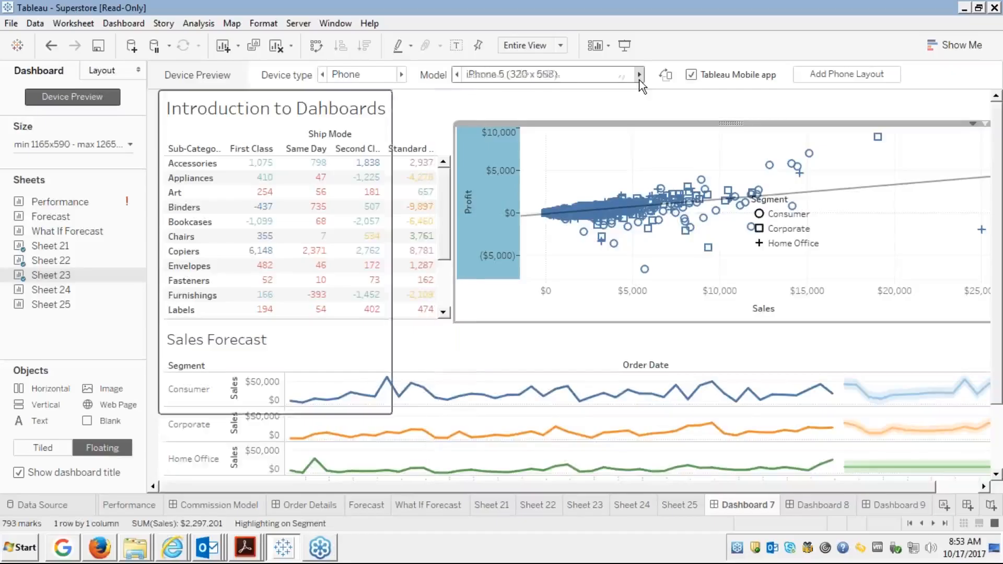
pyautogui.click(639, 80)
pyautogui.click(639, 79)
pyautogui.click(640, 80)
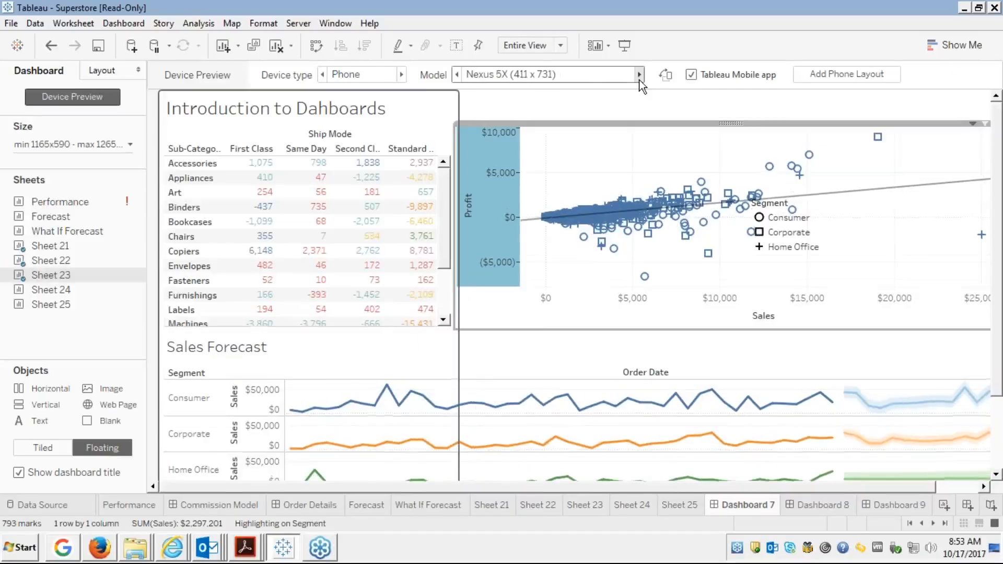
pyautogui.click(639, 79)
pyautogui.click(639, 80)
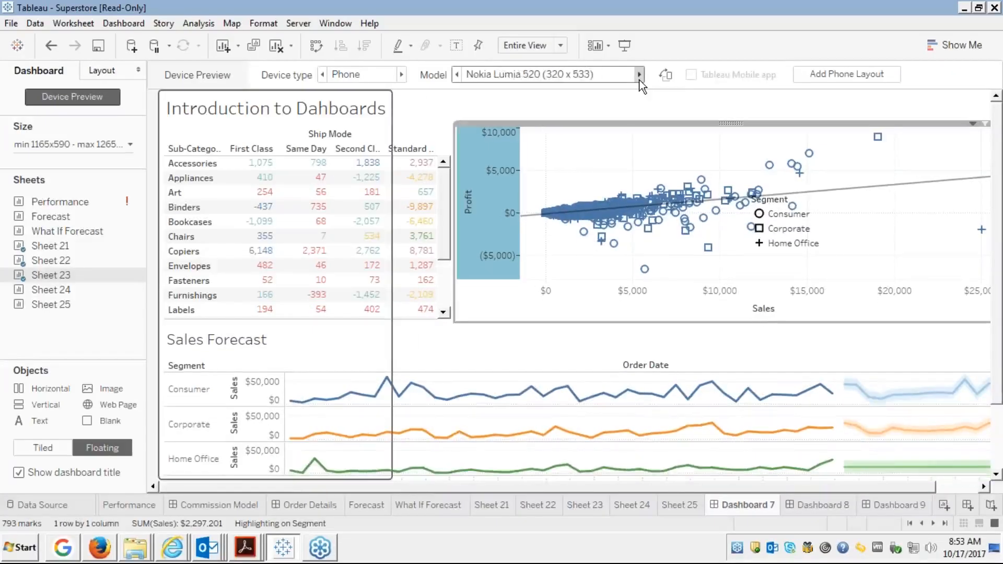
pyautogui.click(639, 80)
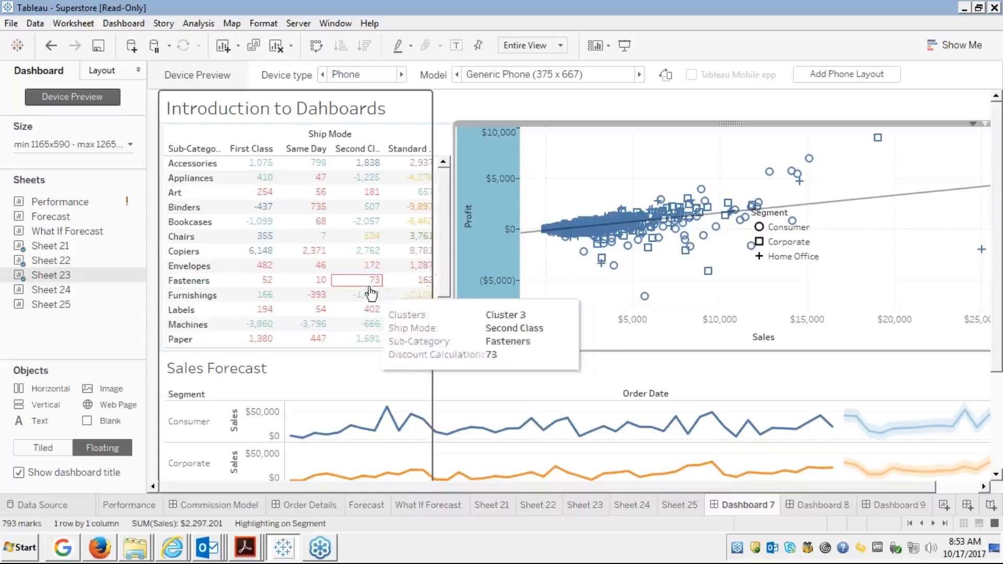
# Rotate the phone preview to landscape and back, then add a Phone layout to Dashboard 7.
pyautogui.moveTo(142, 262)
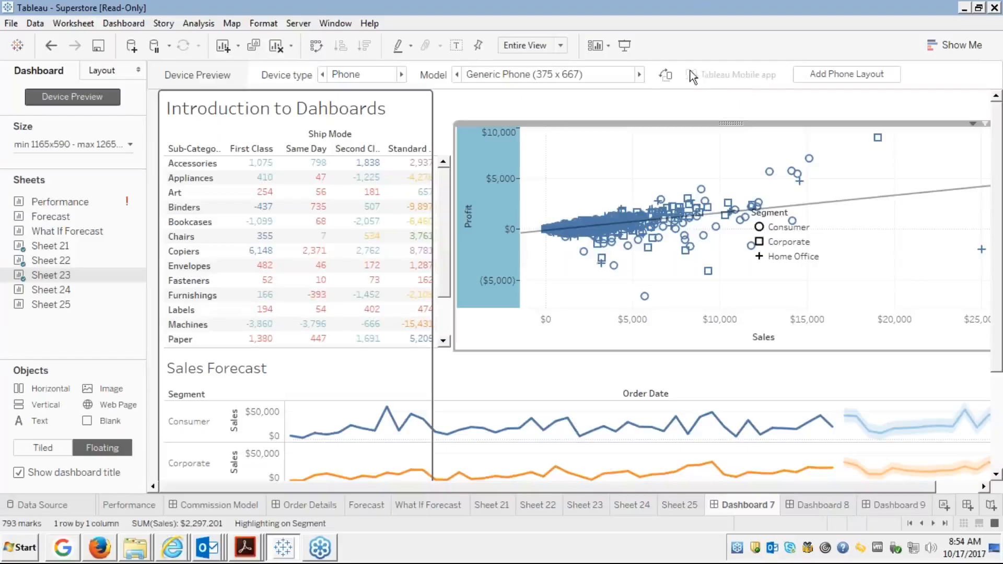
pyautogui.click(663, 80)
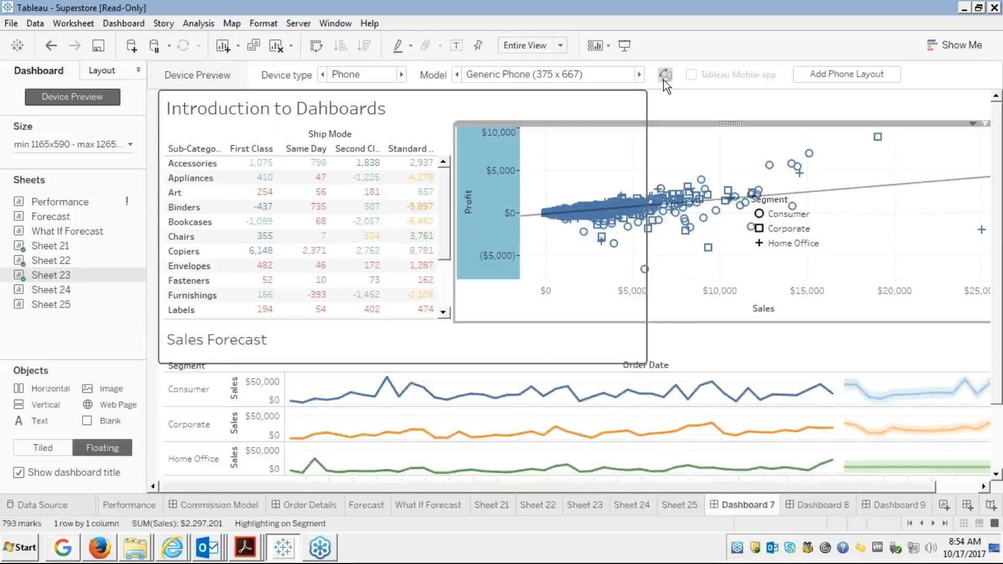
pyautogui.click(664, 80)
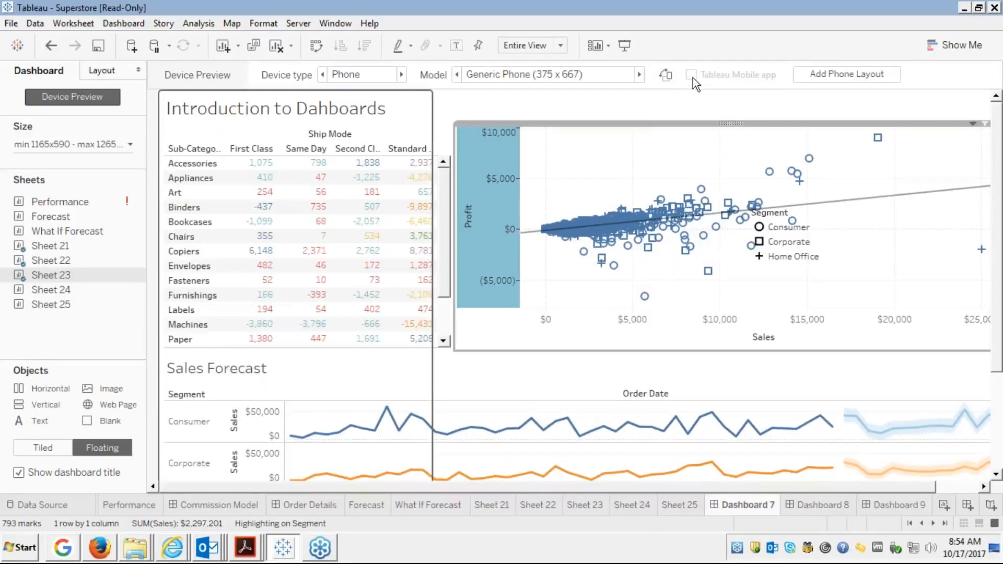
pyautogui.click(823, 74)
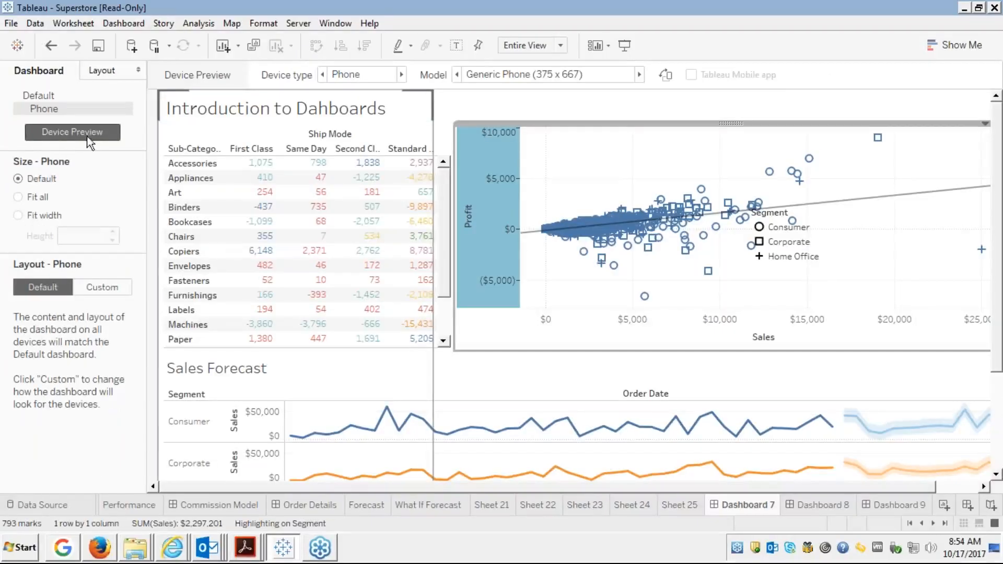
# Compare Dashboard 7's Default and Phone layouts, ending on the Default layout.
pyautogui.click(50, 94)
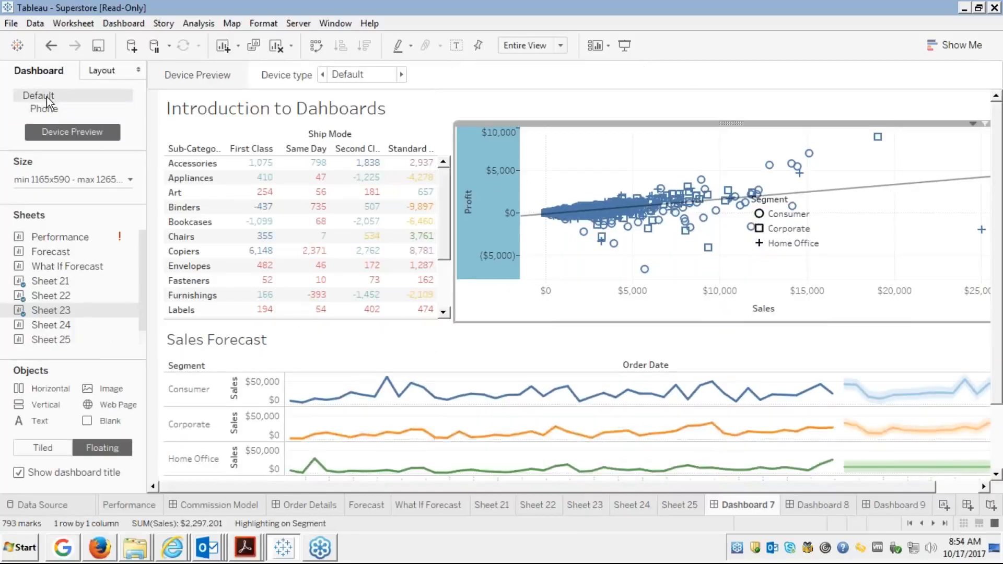
pyautogui.click(40, 110)
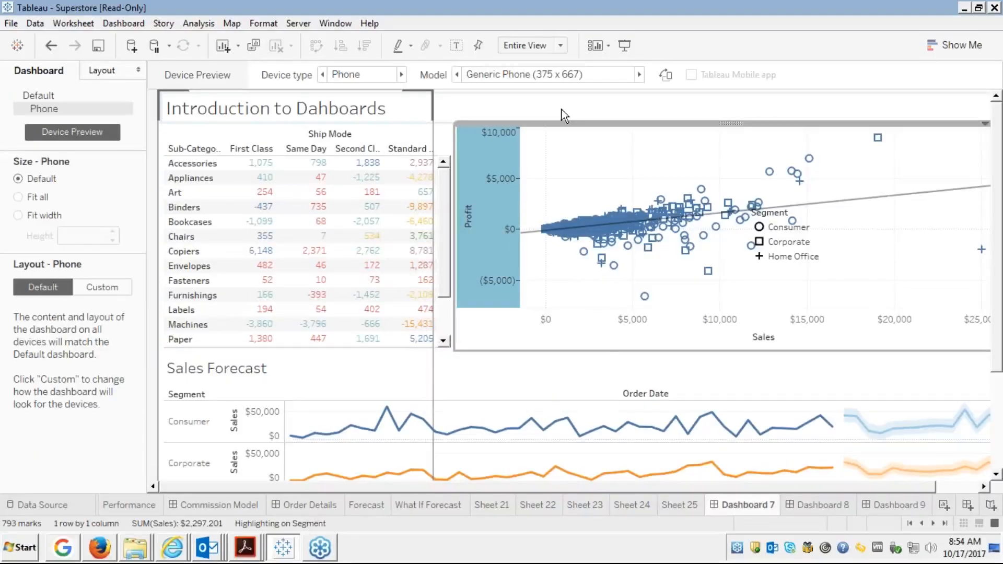
pyautogui.click(35, 98)
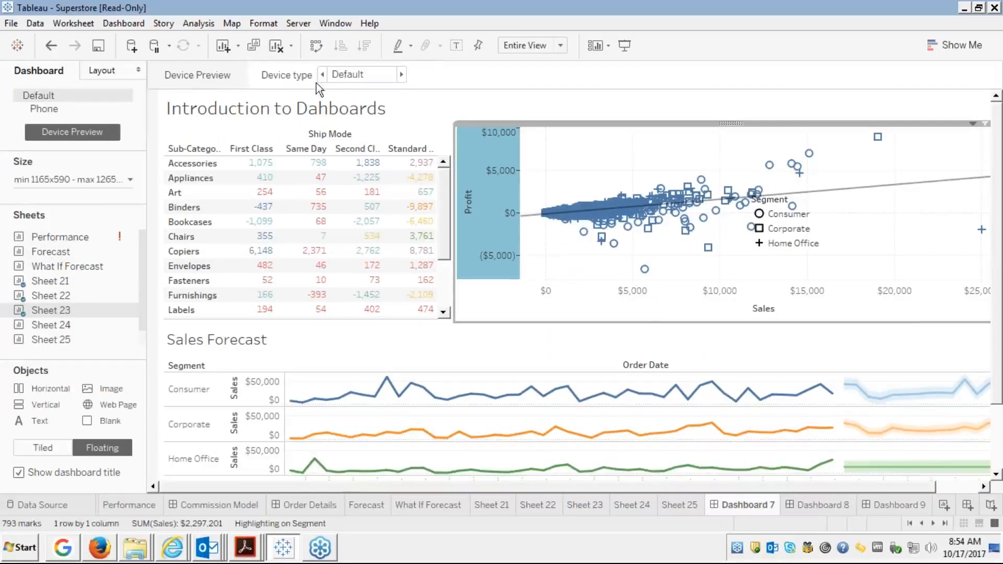
pyautogui.click(53, 111)
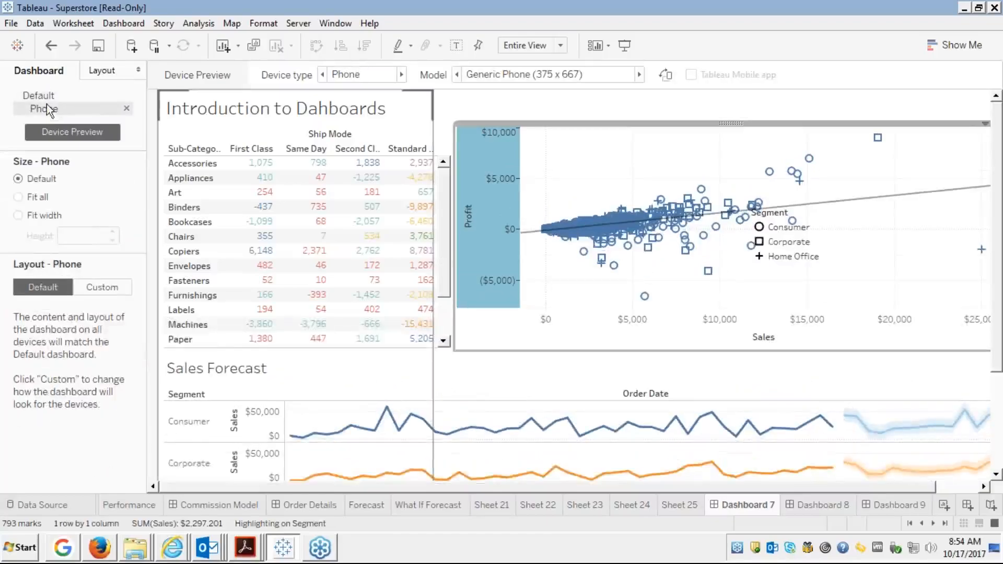
pyautogui.click(63, 96)
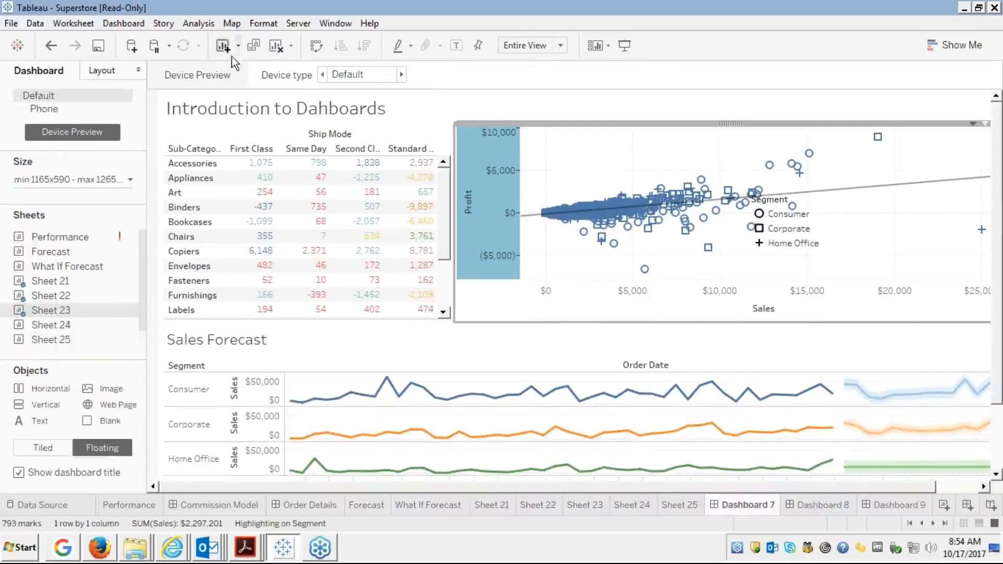
# Check the Sheet 22 crosstab's position and size in the Layout pane, then return to the Dashboard pane.
pyautogui.click(107, 71)
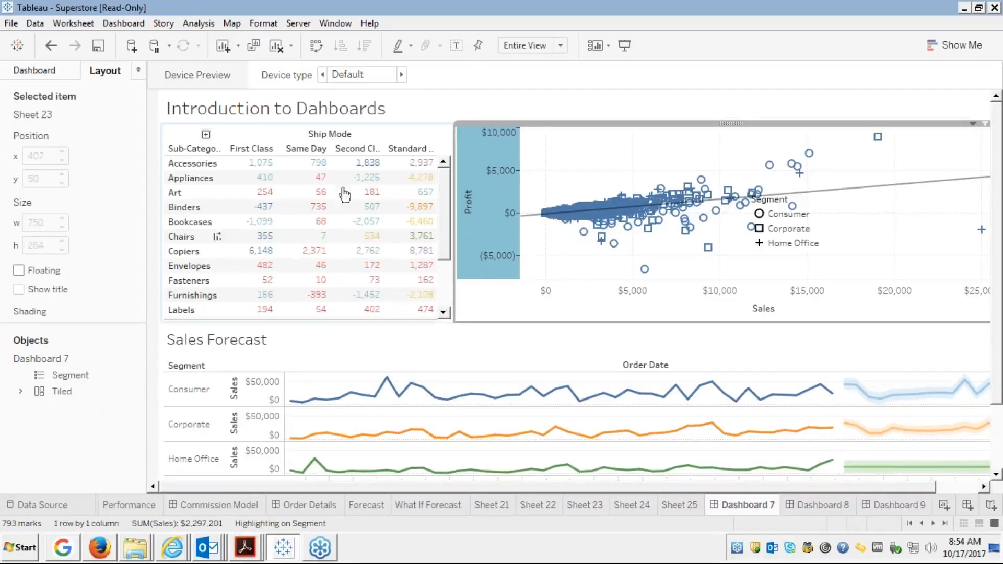
pyautogui.click(439, 134)
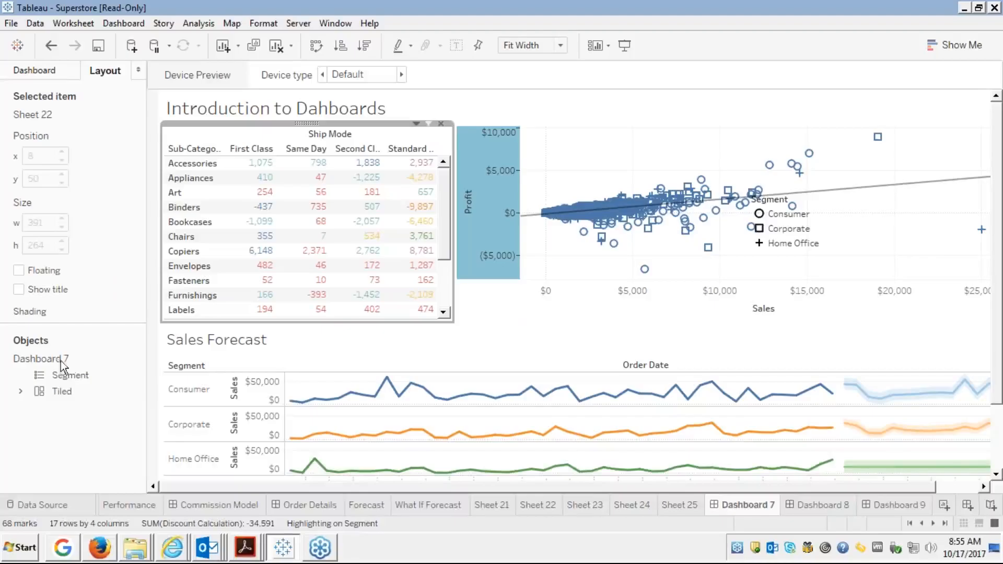
pyautogui.click(51, 72)
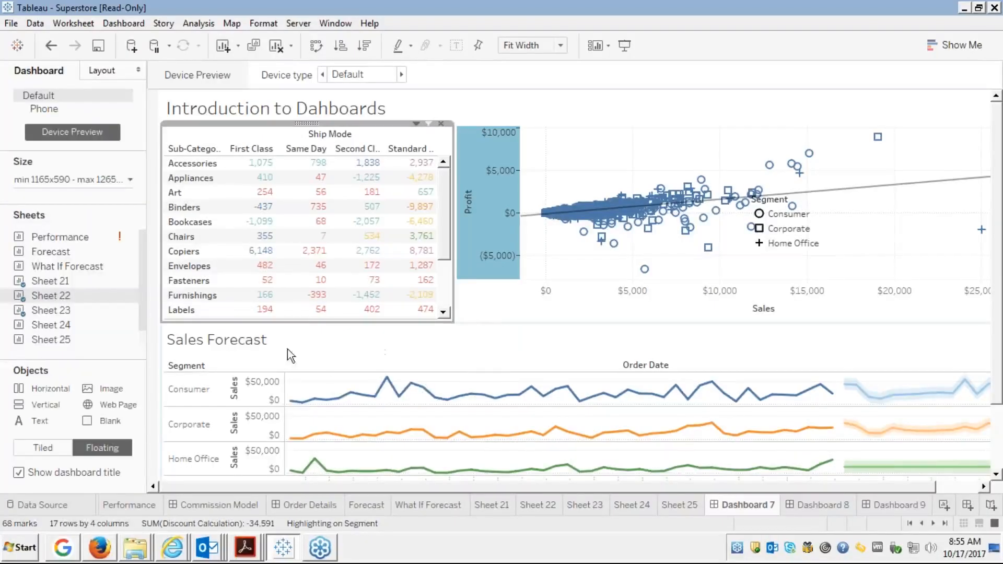
# Show the edureka course slides full screen and advance to slide 8, 'Building a Dashboard - Add Sheets'.
pyautogui.click(112, 538)
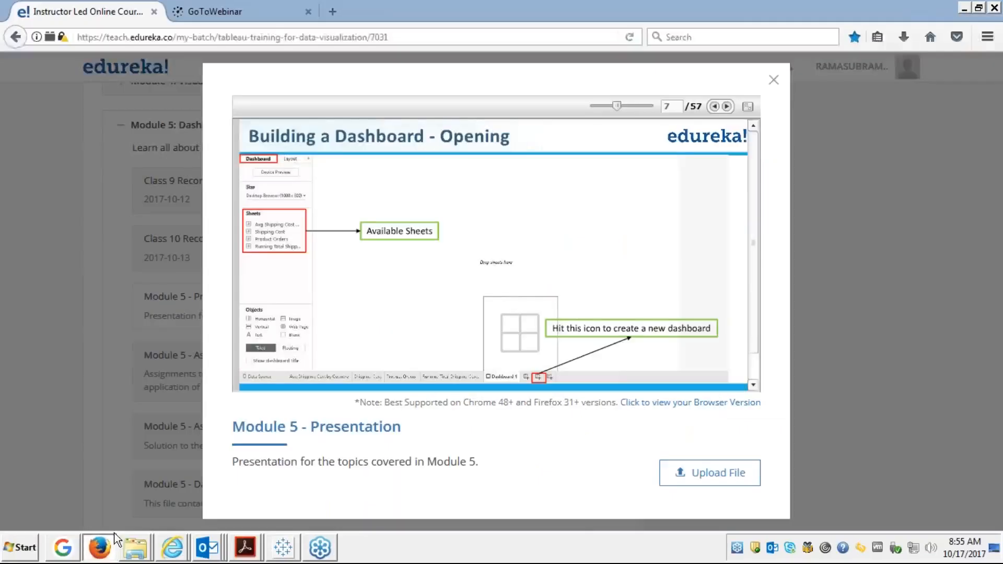
pyautogui.click(748, 107)
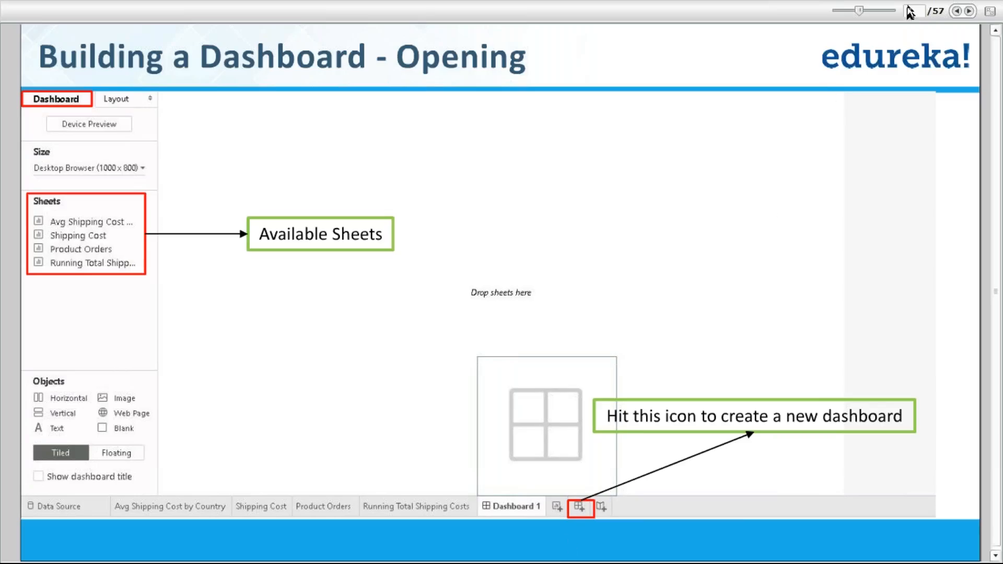
pyautogui.click(969, 11)
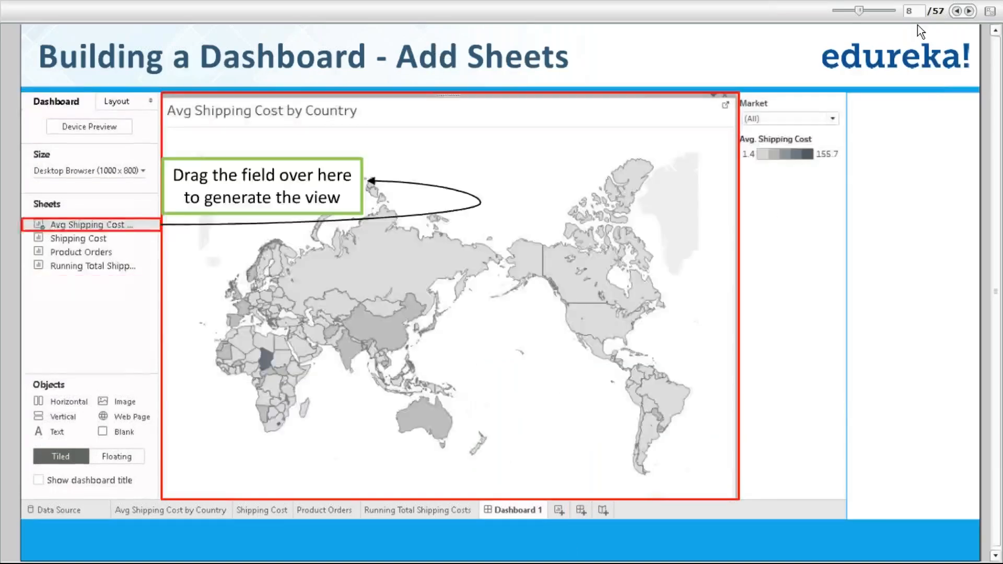
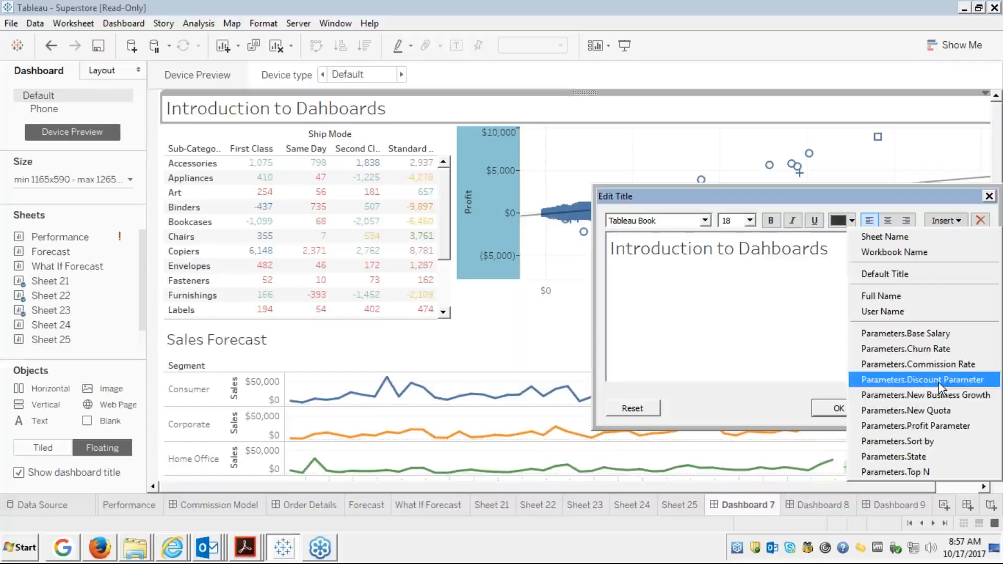
# Append the Profit Parameter value to the Dashboard 7 title, then briefly select the Appliances Second Class cell (-1,225).
pyautogui.click(919, 428)
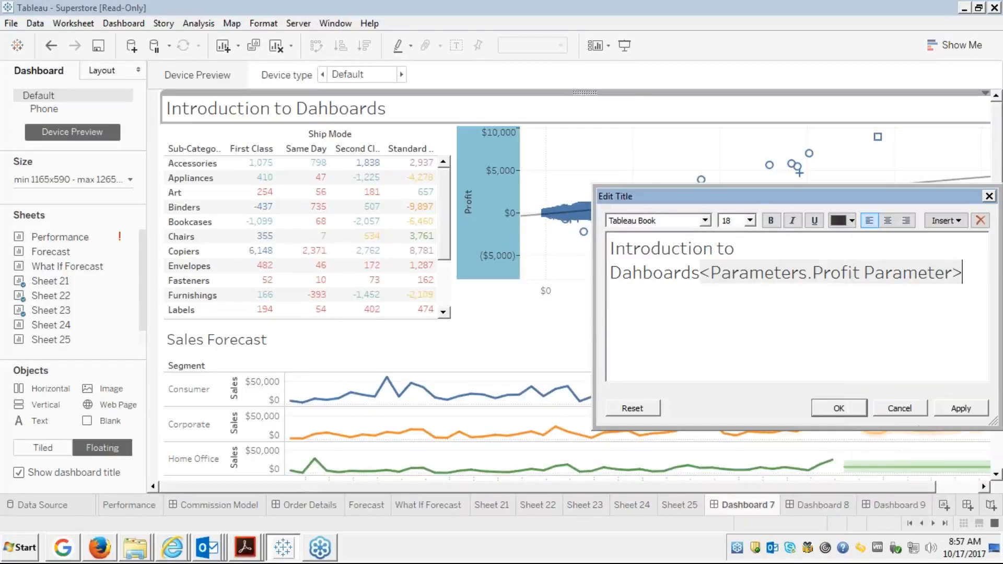
pyautogui.click(845, 408)
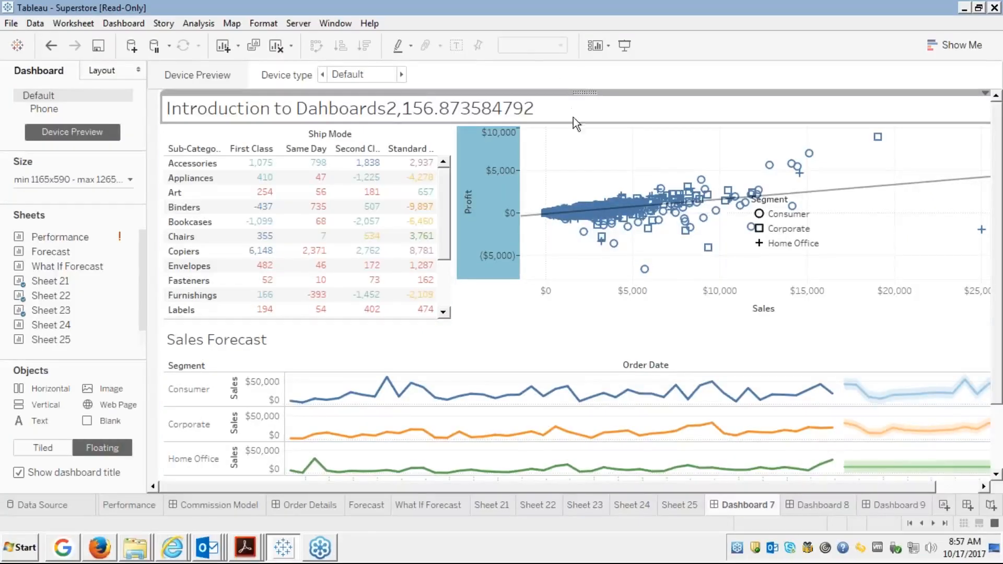
pyautogui.moveTo(401, 188)
pyautogui.click(356, 178)
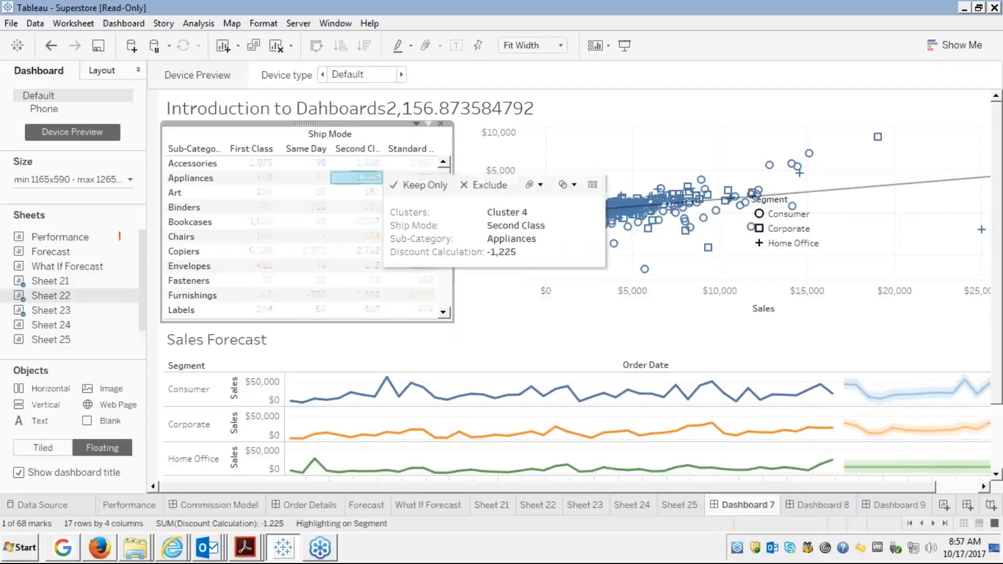
pyautogui.click(374, 180)
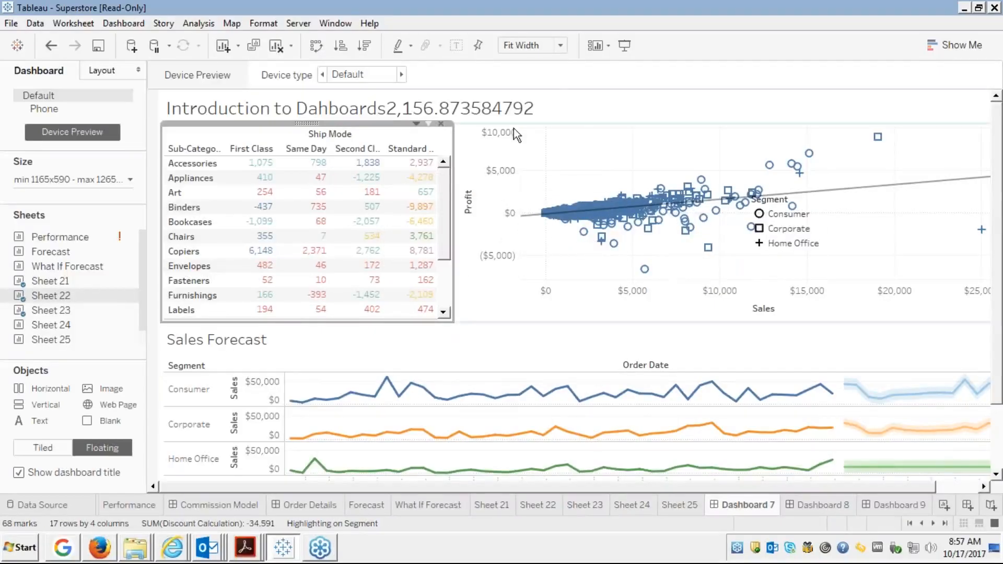
# Advance the full-screen Module 5 slides to slide 18, 'Dashboard Layout - Adding Filter', then return to Dashboard 7.
pyautogui.hotkey('alt', 'Tab')
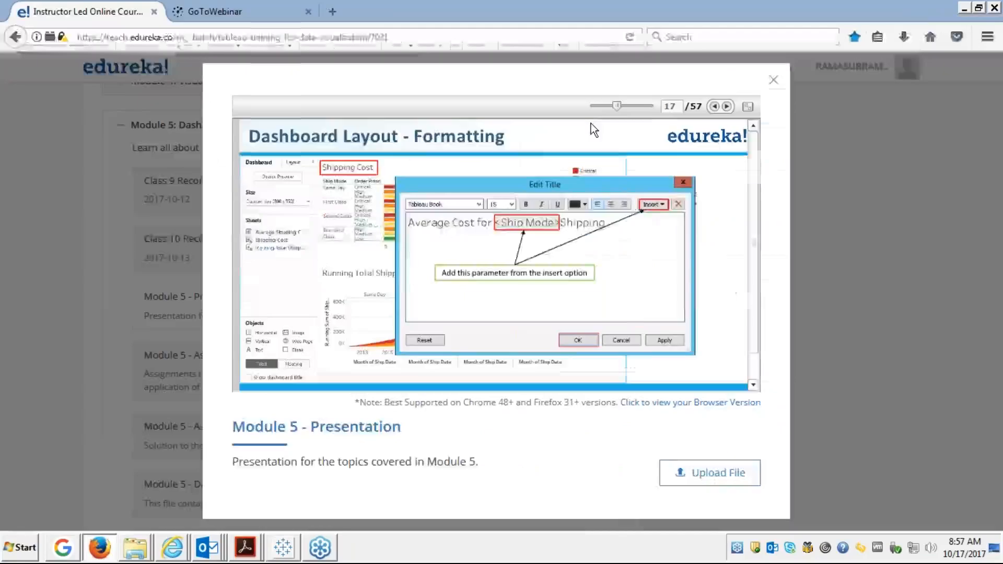
pyautogui.click(748, 106)
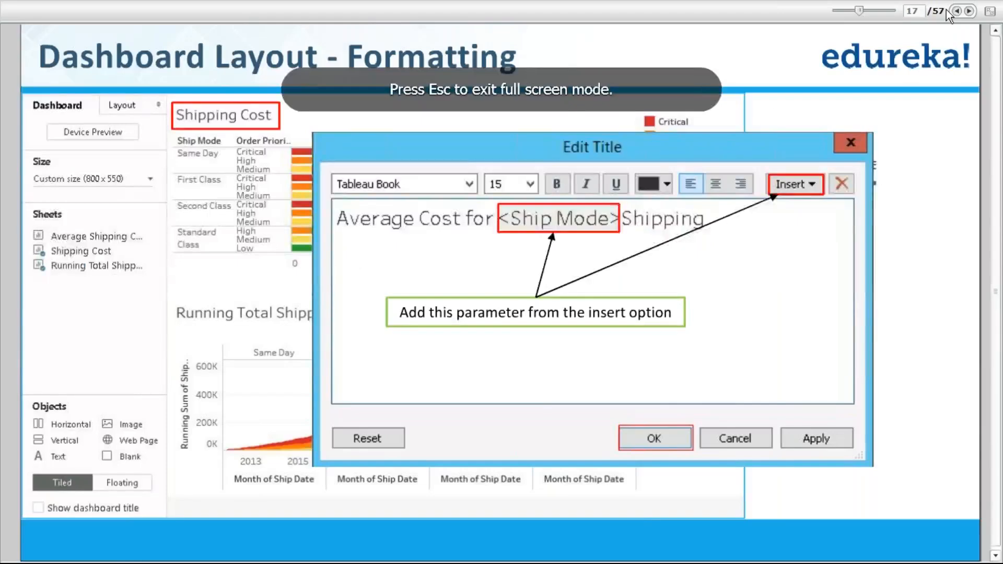
pyautogui.click(969, 12)
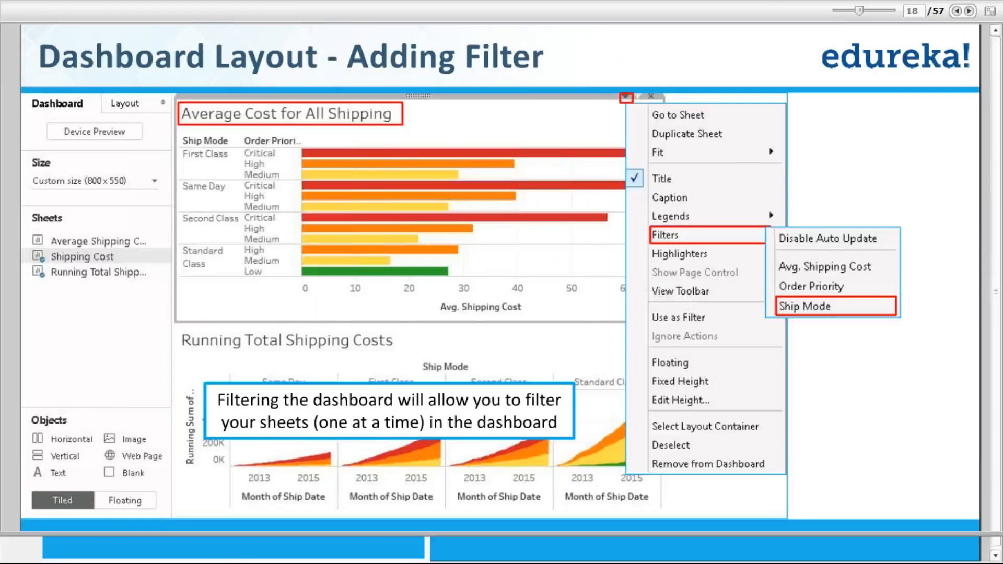
pyautogui.press('Escape')
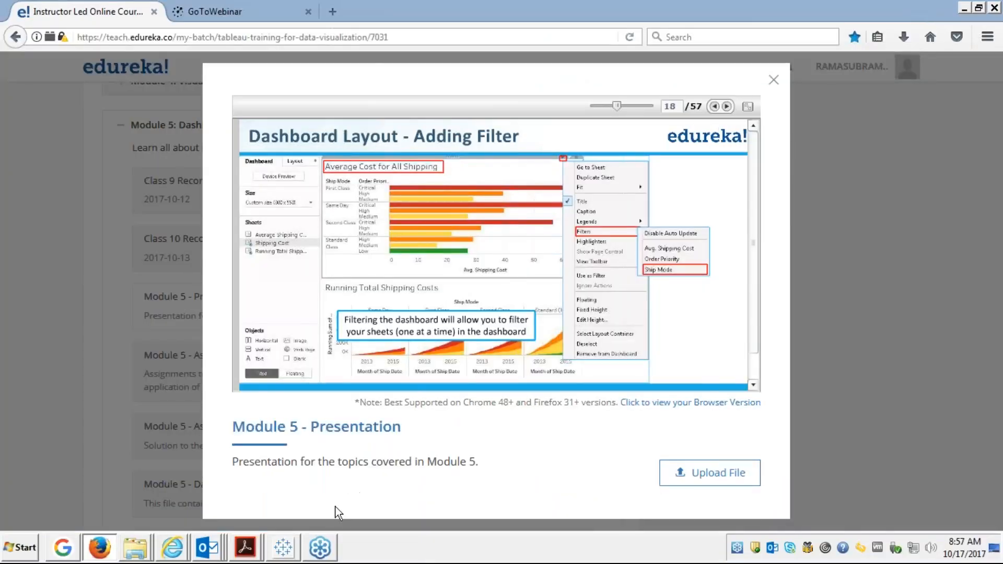
pyautogui.click(284, 549)
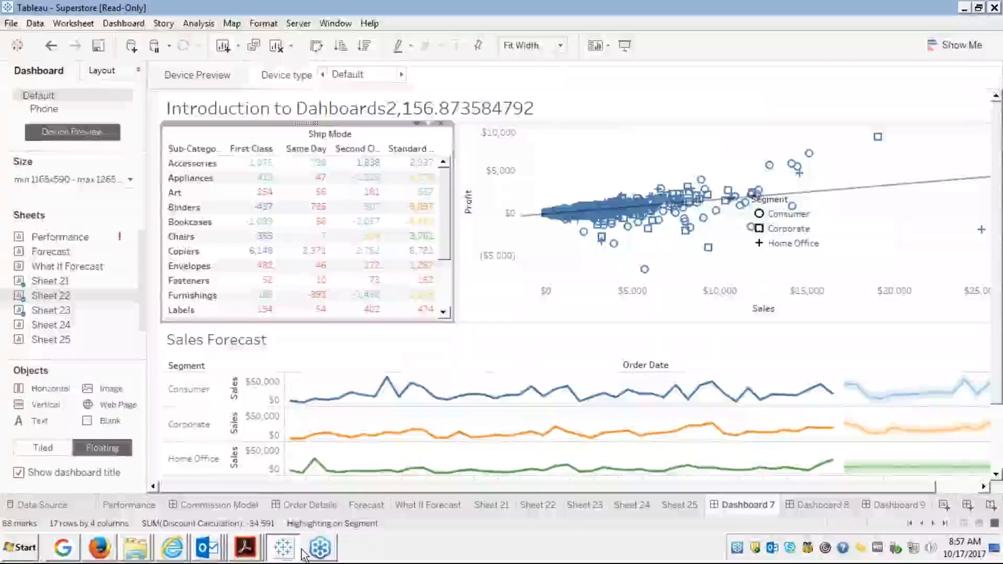
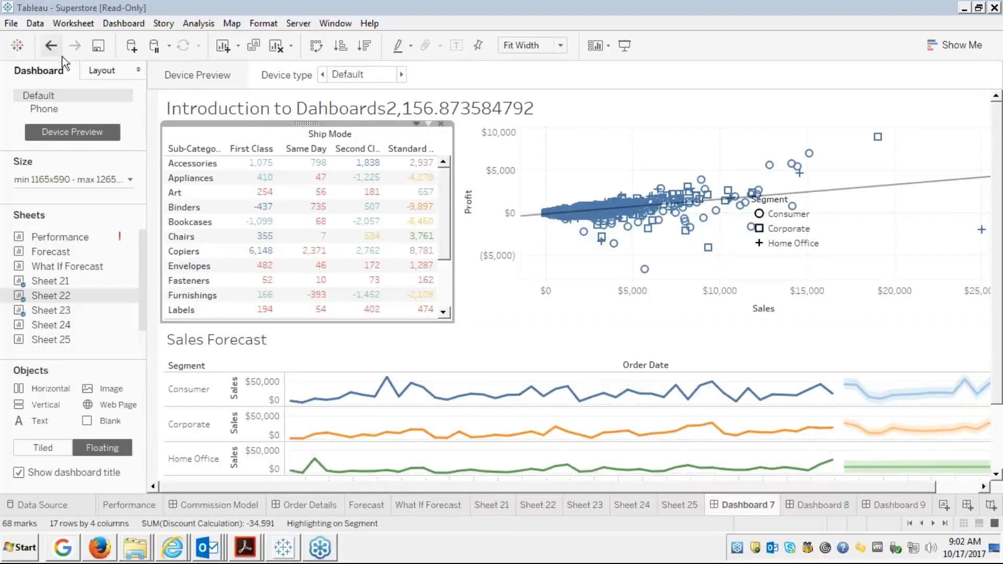
# Leave Dashboard 7 and bring up the browser showing the Scroll.in farmers article.
pyautogui.click(10, 25)
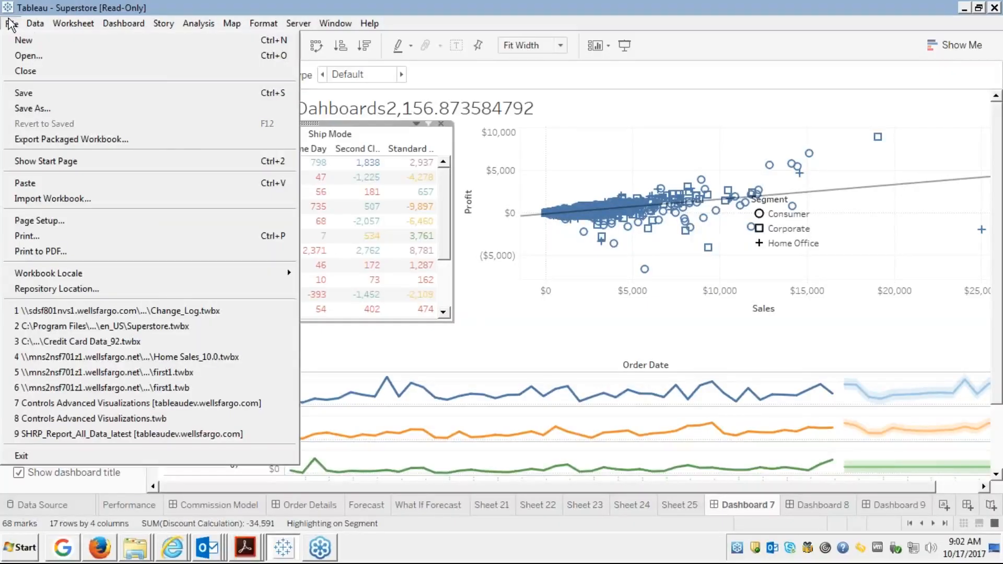
pyautogui.click(455, 75)
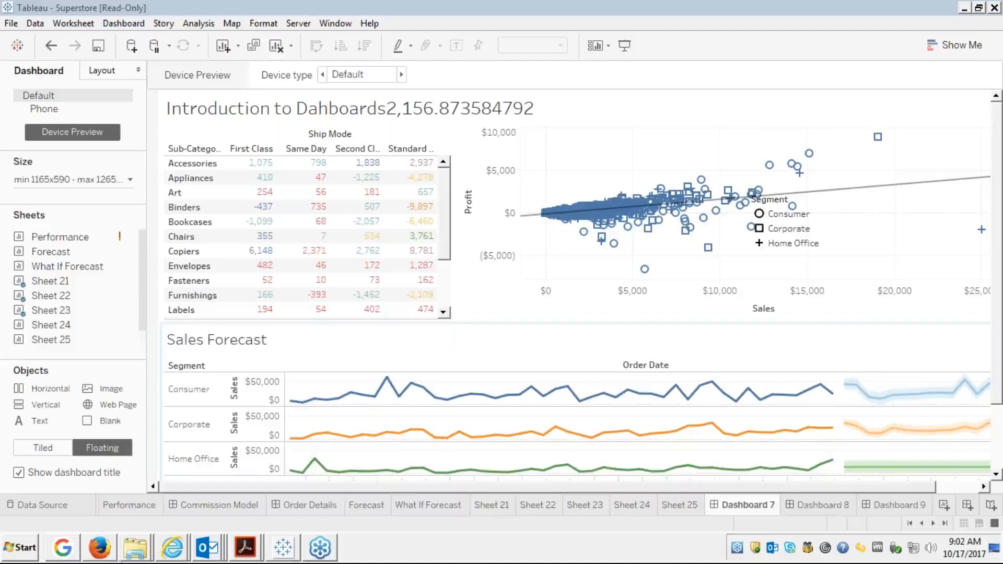
pyautogui.click(65, 551)
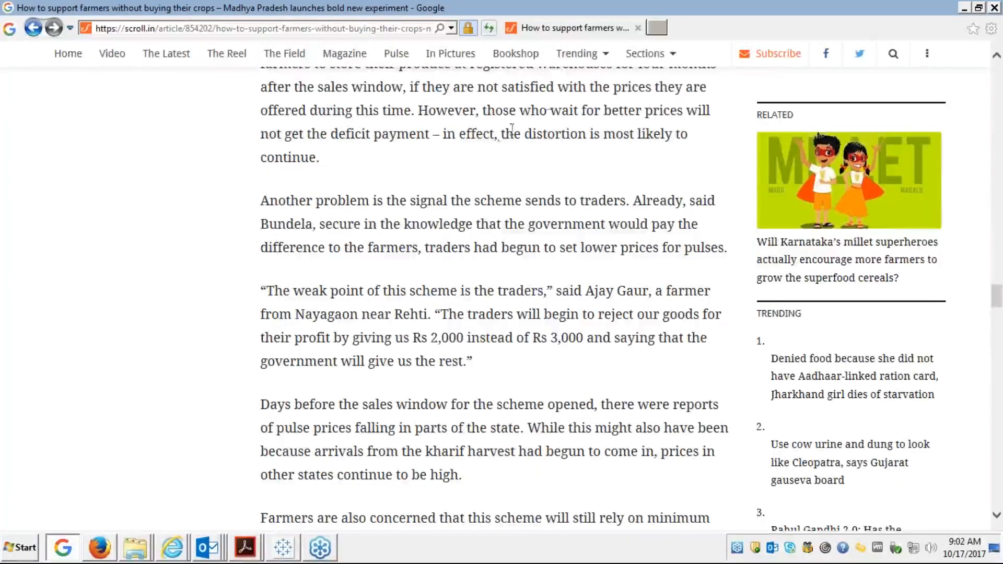
# Load public.tableau.com in a new Internet Explorer tab, then return to the Tableau workbook.
pyautogui.click(656, 27)
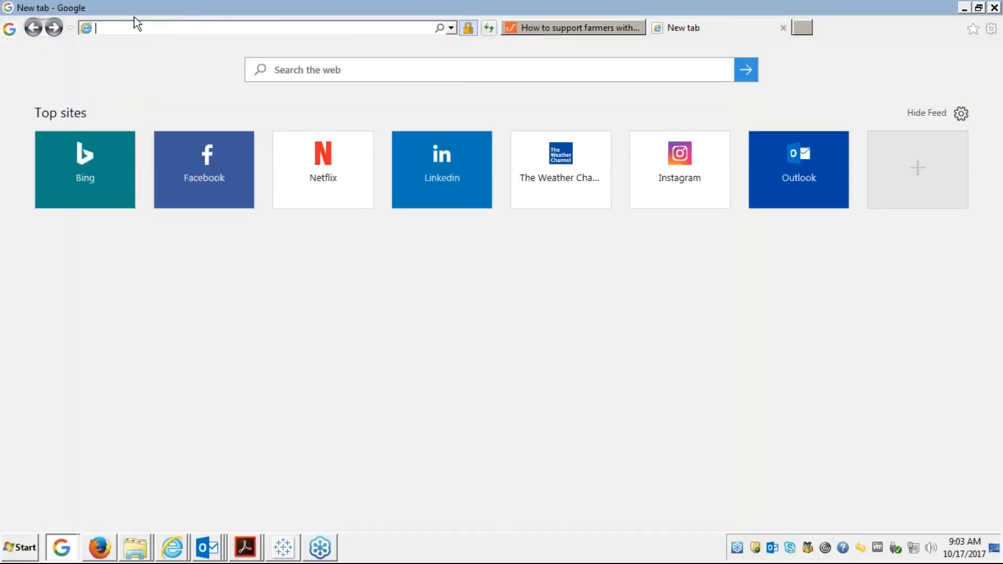
pyautogui.write('p')
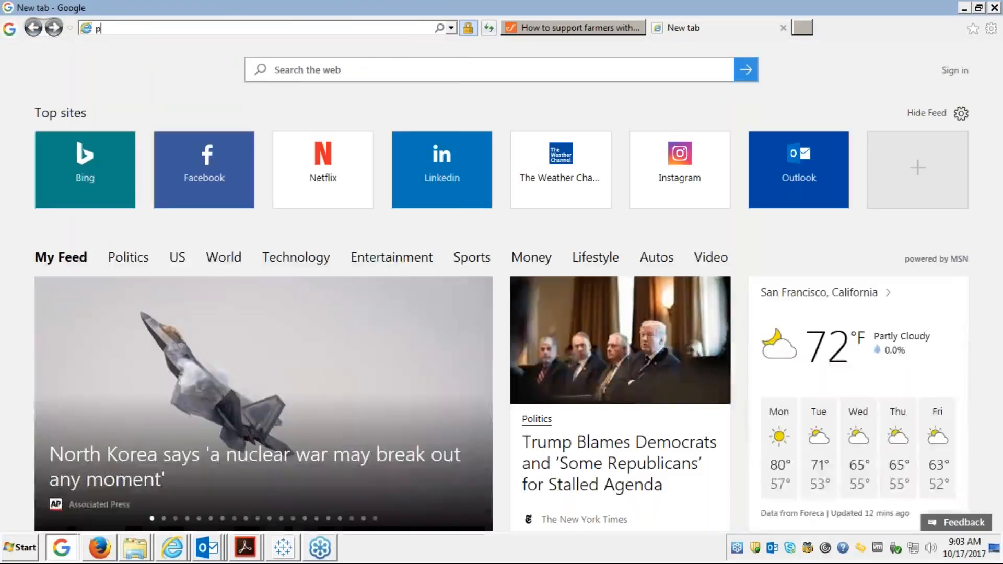
pyautogui.write('ublic.tableau.co')
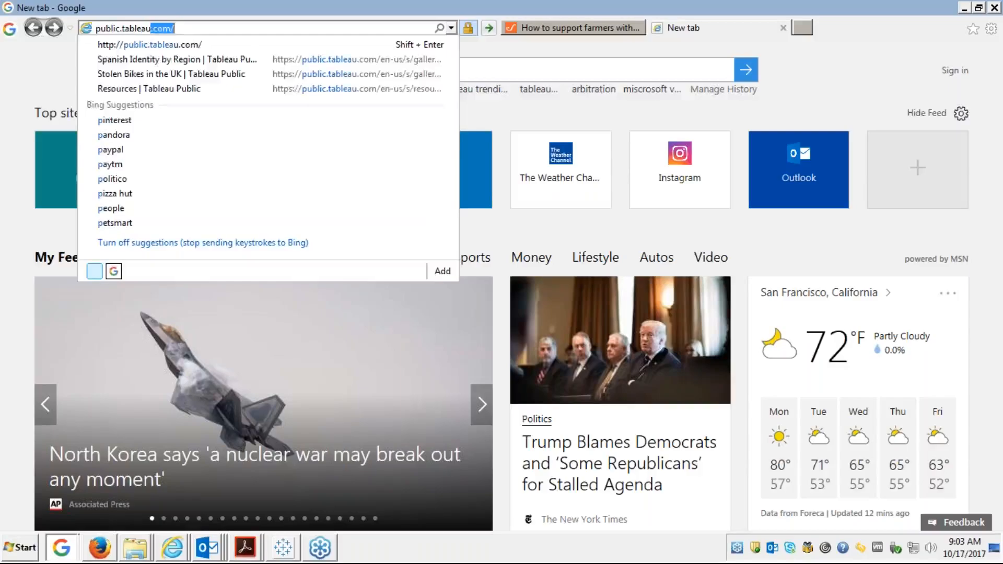
pyautogui.write('m')
pyautogui.press('Return')
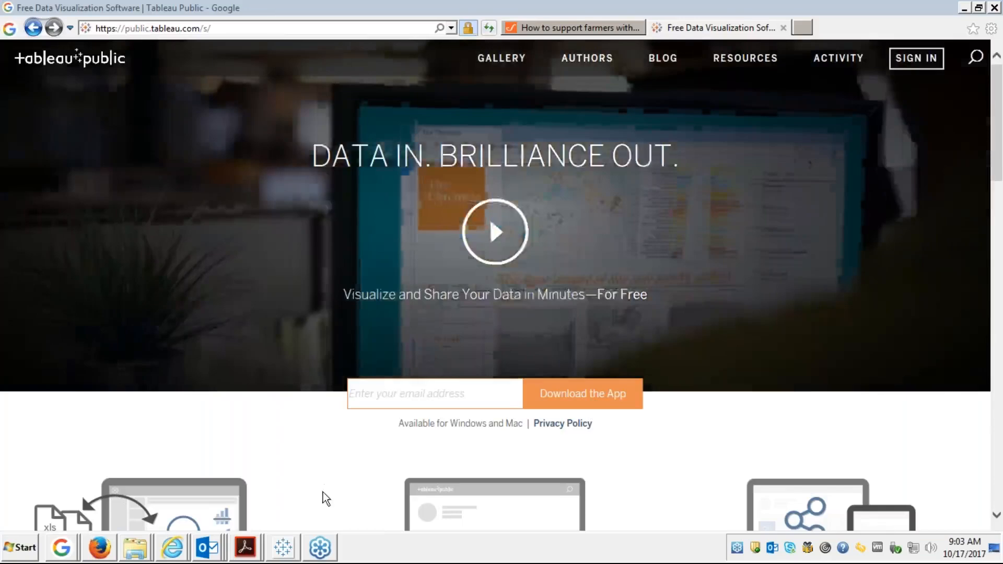
pyautogui.click(286, 548)
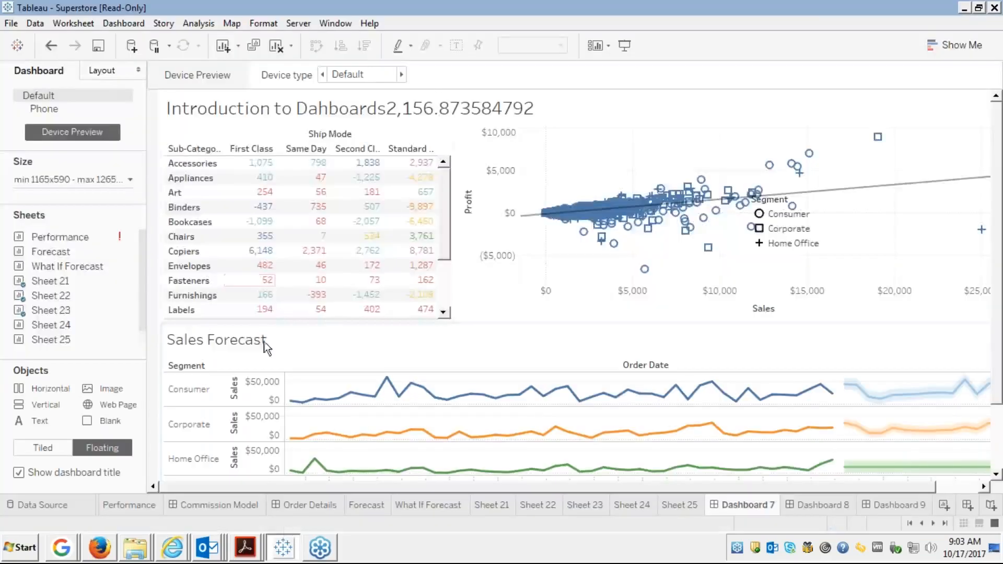
pyautogui.click(297, 25)
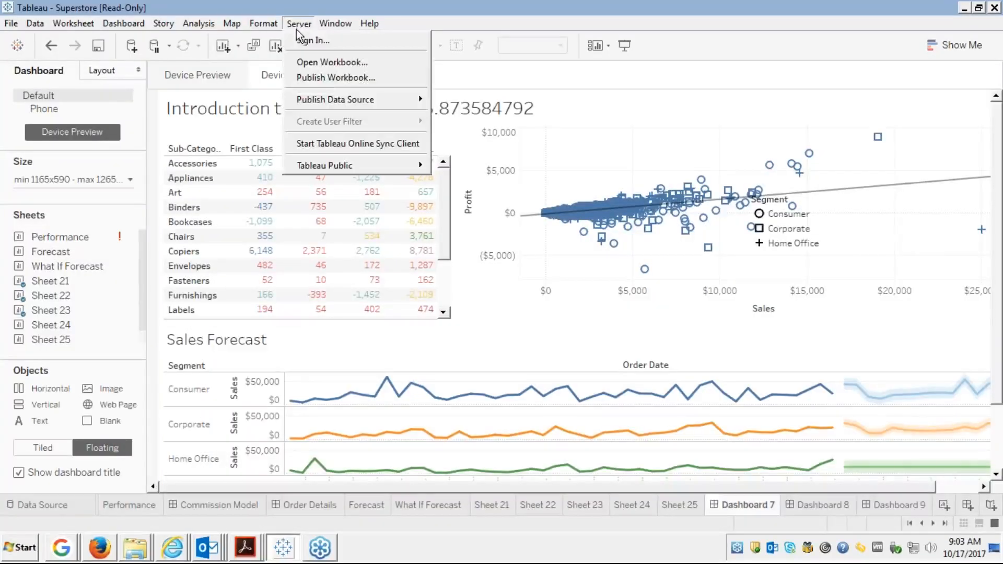
pyautogui.click(323, 78)
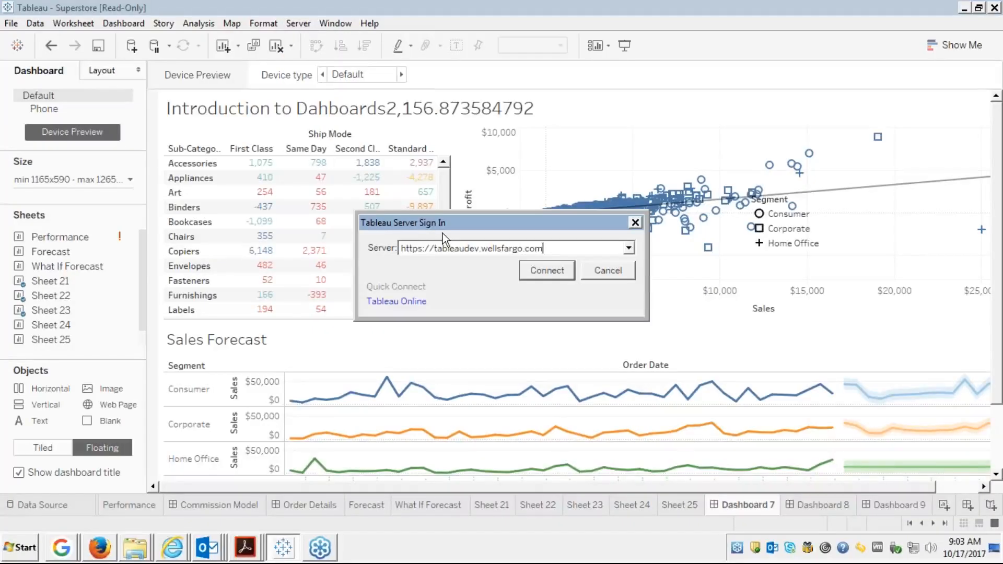
pyautogui.click(628, 247)
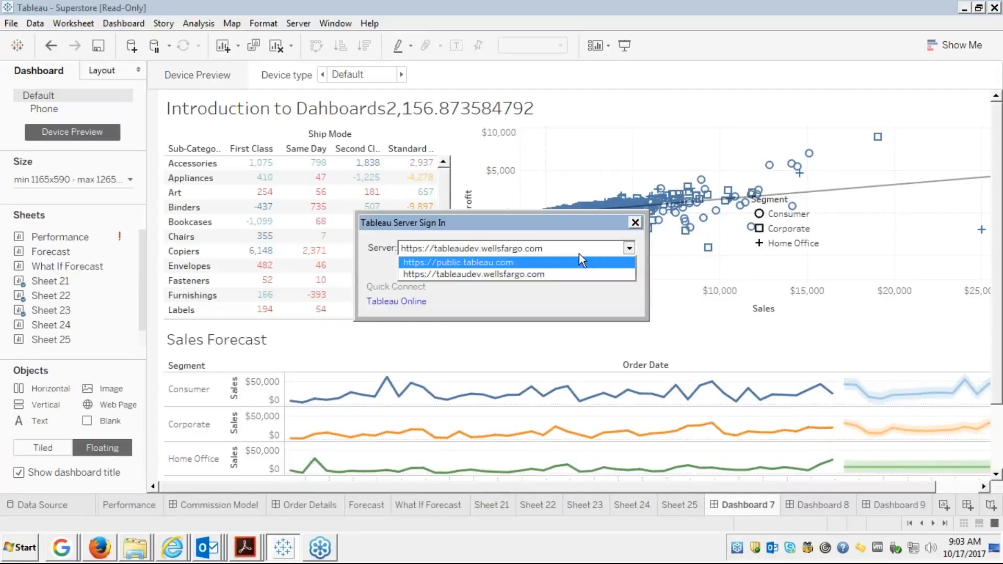
pyautogui.click(536, 262)
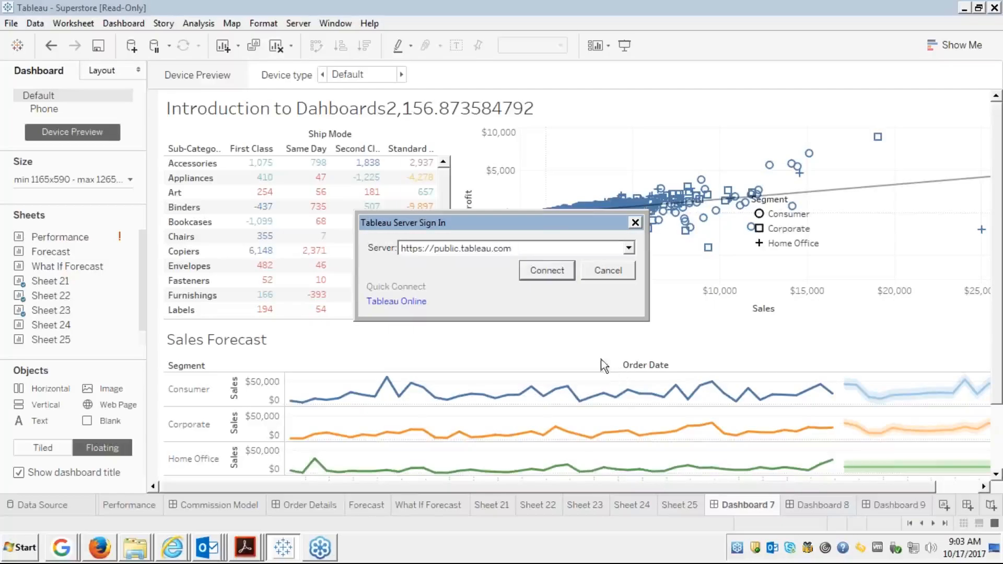
pyautogui.click(548, 271)
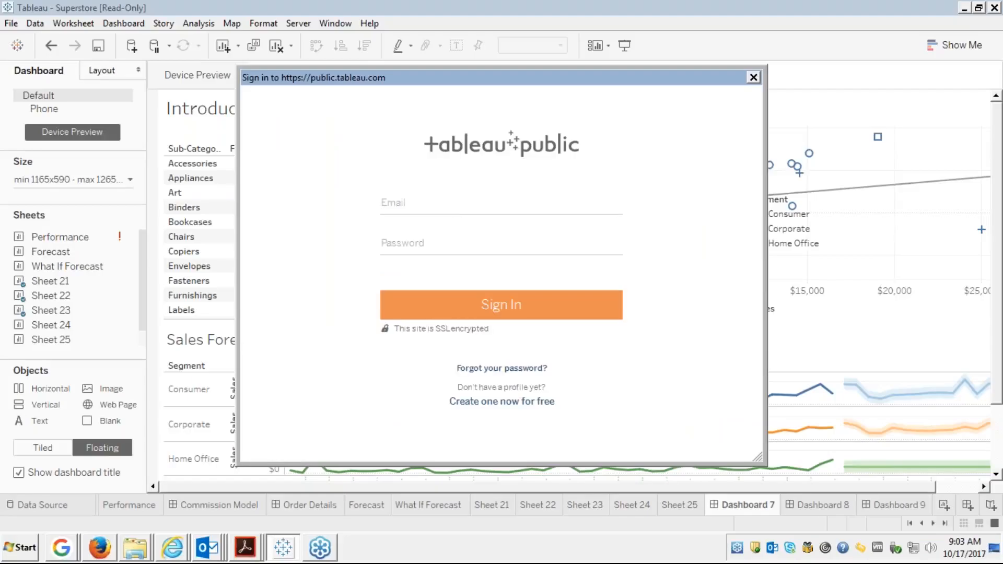
# Enter the account e-mail and password in the Tableau Public login and submit.
pyautogui.click(414, 197)
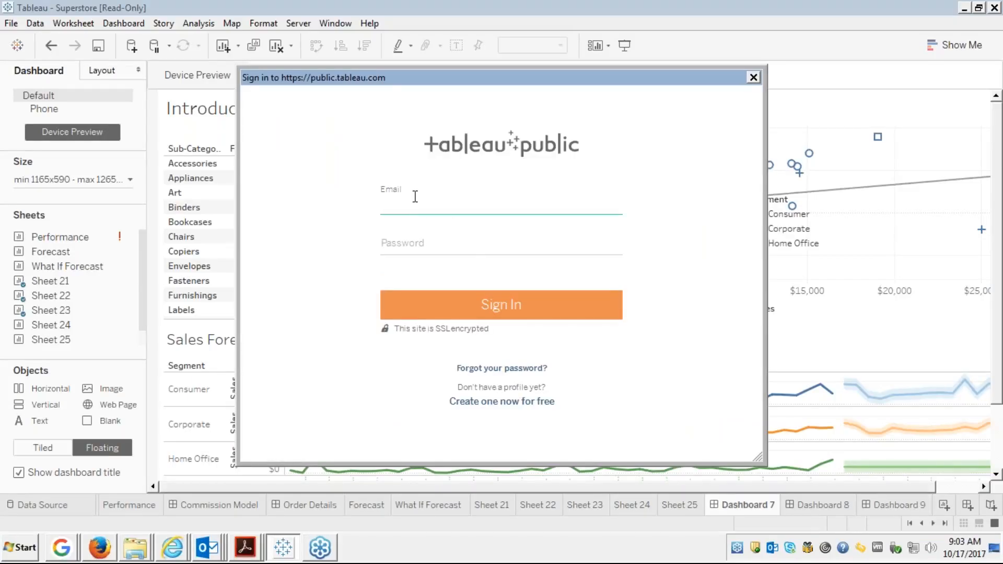
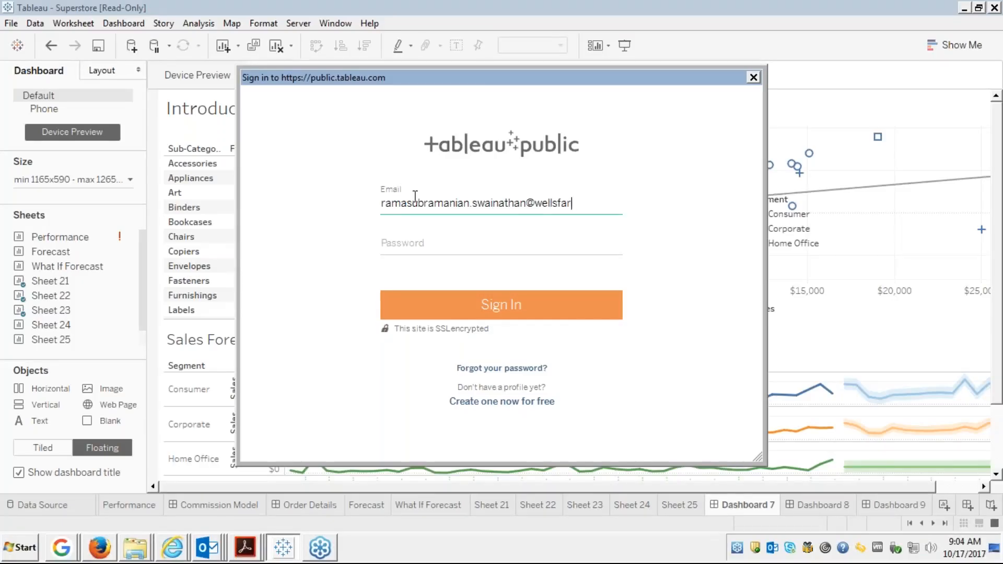
pyautogui.press('Tab')
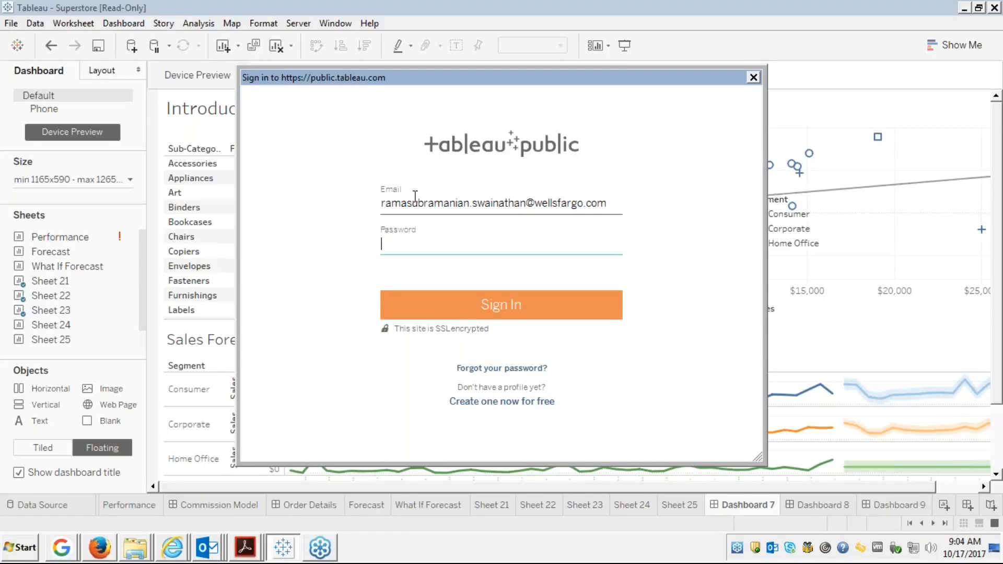
pyautogui.write('**********')
pyautogui.click(512, 309)
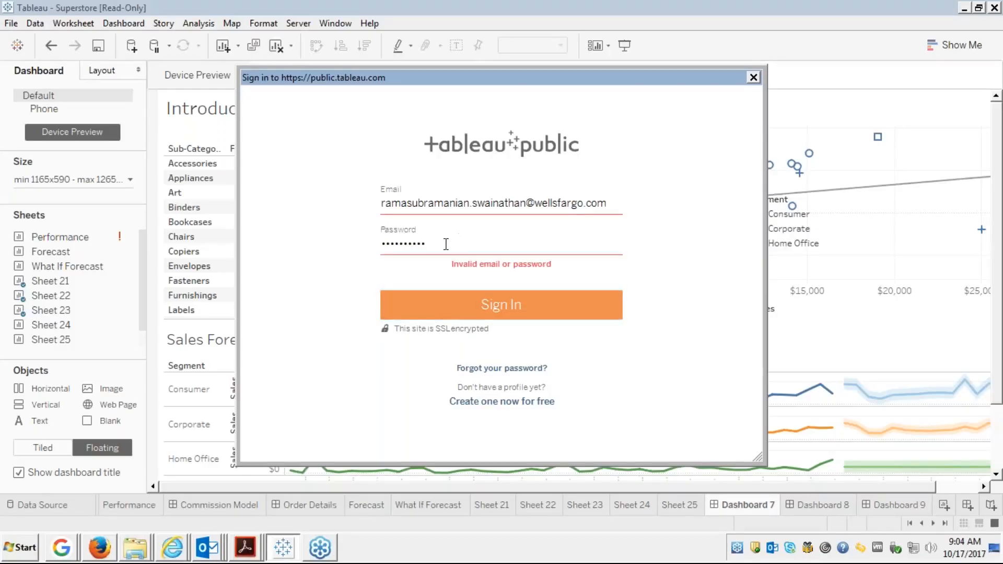
# Retype the rejected password and resubmit, then clear it and close the web login.
pyautogui.press('BackSpace')
pyautogui.press('BackSpace')
pyautogui.press('BackSpace')
pyautogui.press('BackSpace')
pyautogui.press('BackSpace')
pyautogui.press('BackSpace')
pyautogui.press('BackSpace')
pyautogui.press('BackSpace')
pyautogui.press('BackSpace')
pyautogui.press('BackSpace')
pyautogui.press('BackSpace')
pyautogui.write('••••••••••')
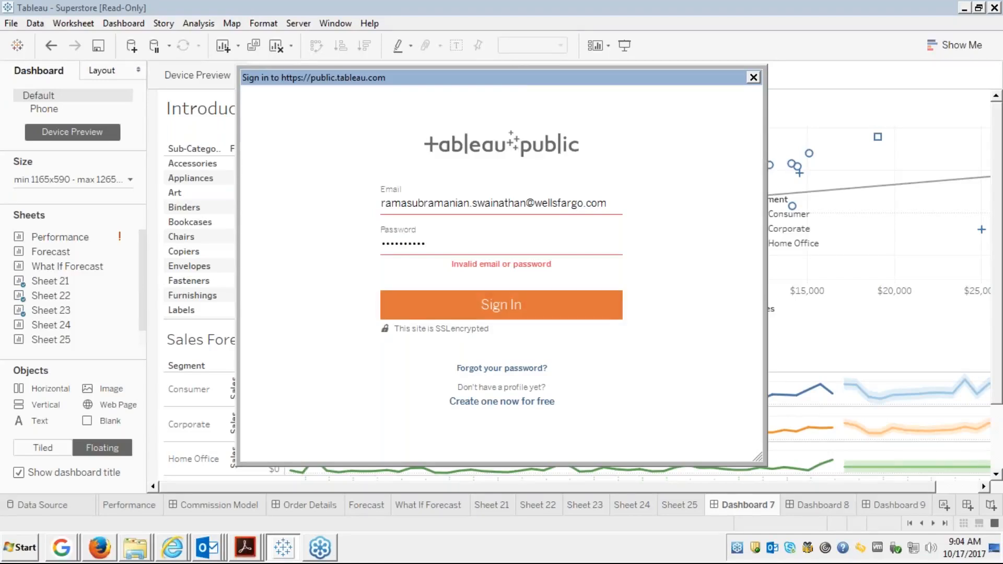
pyautogui.click(495, 308)
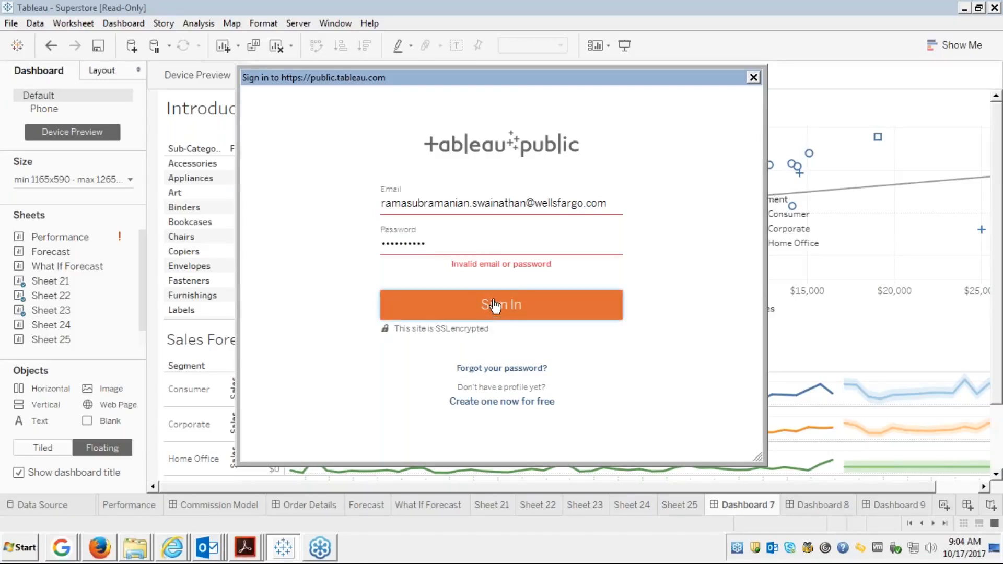
pyautogui.click(442, 240)
pyautogui.press('BackSpace')
pyautogui.press('BackSpace')
pyautogui.press('BackSpace')
pyautogui.press('BackSpace')
pyautogui.press('BackSpace')
pyautogui.press('BackSpace')
pyautogui.press('BackSpace')
pyautogui.press('BackSpace')
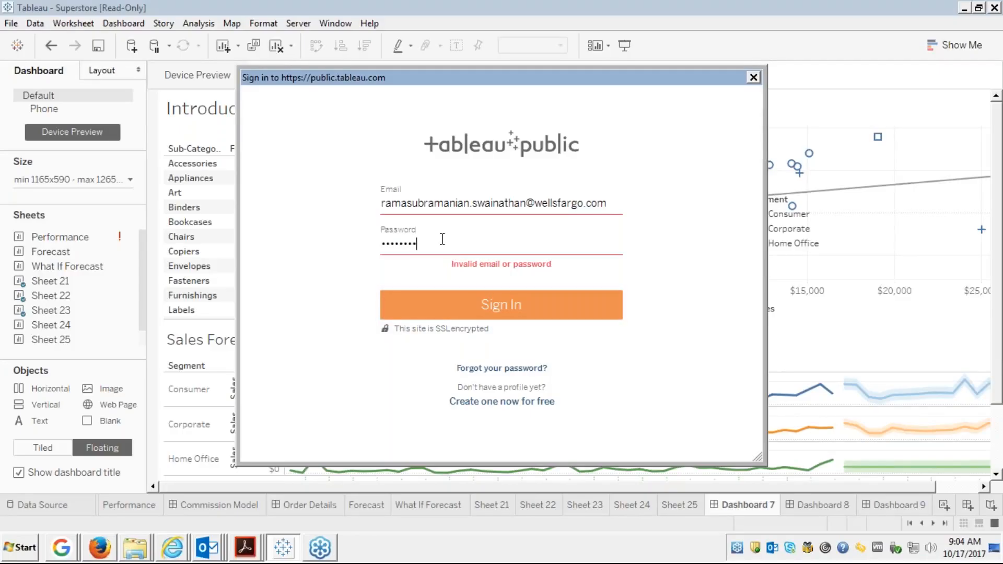
pyautogui.press('BackSpace')
pyautogui.press('BackSpace')
pyautogui.click(755, 80)
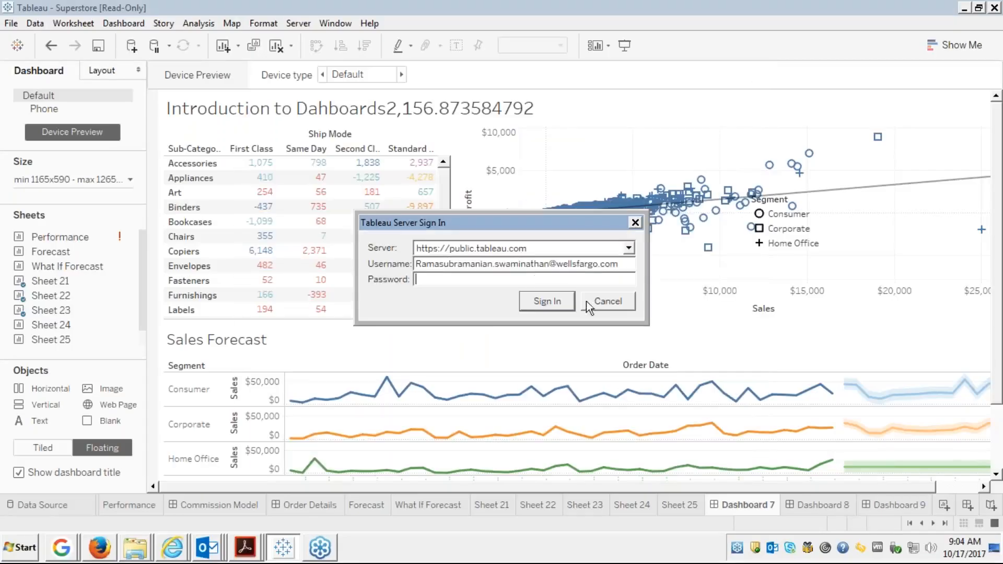
# Cancel the server sign-in and run Clear Cache from the help tray icon.
pyautogui.click(605, 301)
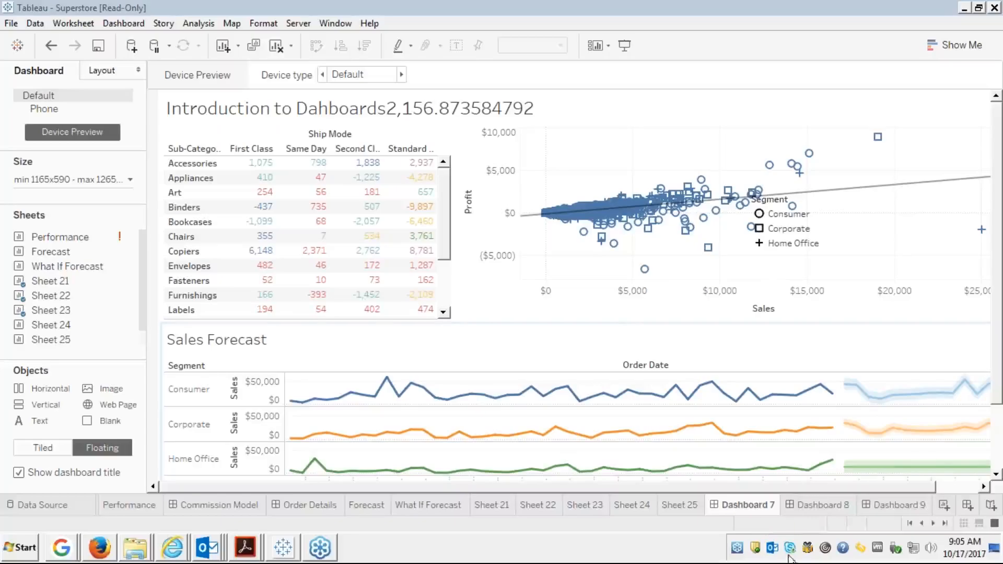
pyautogui.rightClick(843, 548)
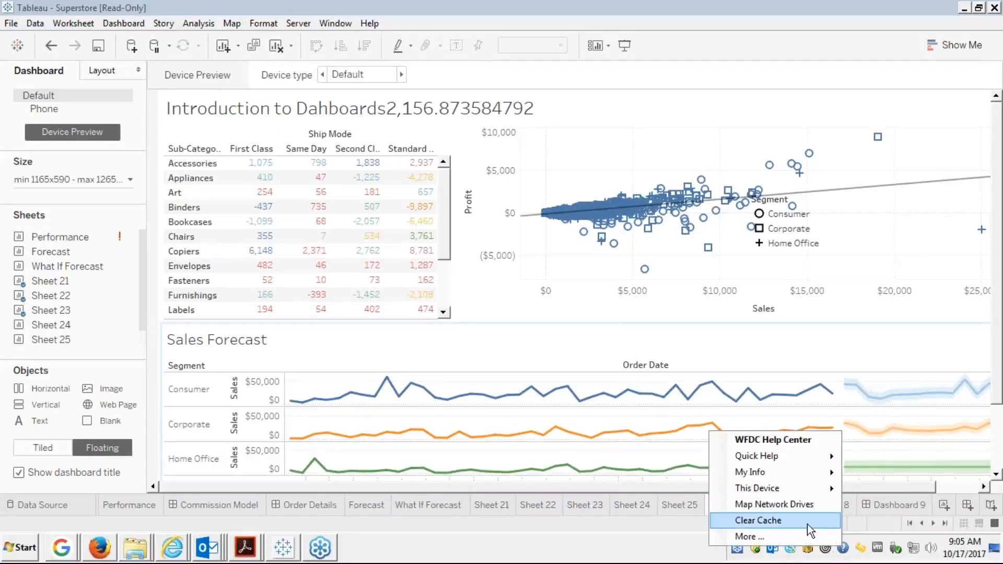
pyautogui.click(762, 524)
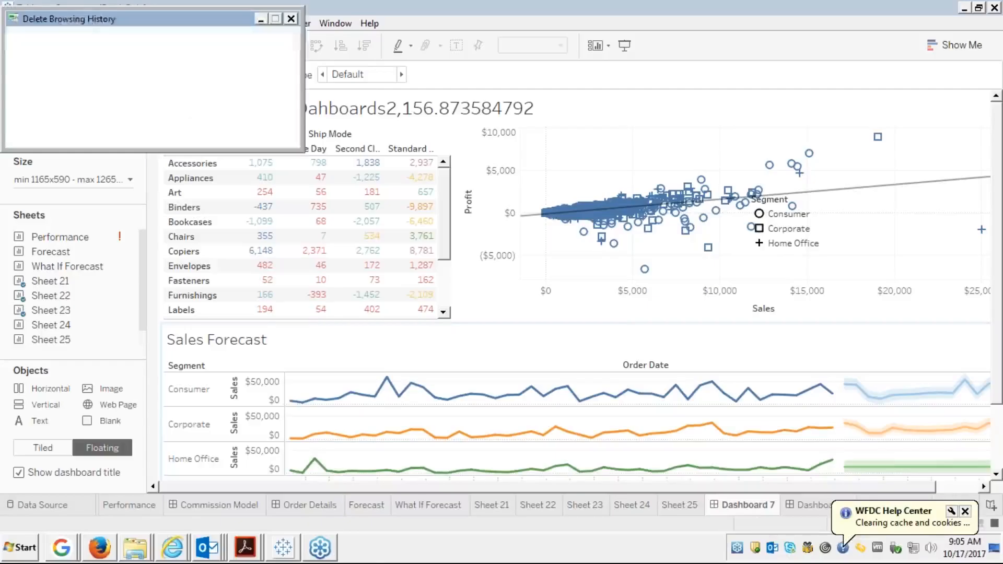